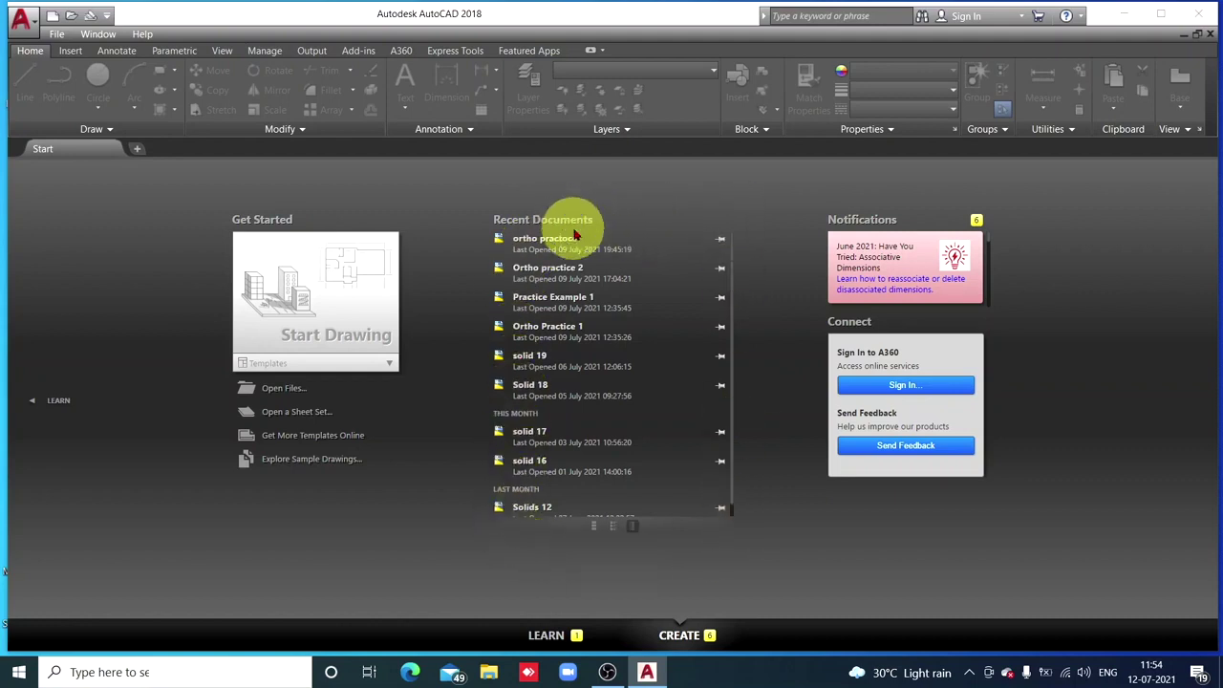
Start a new blank drawing.
click(537, 246)
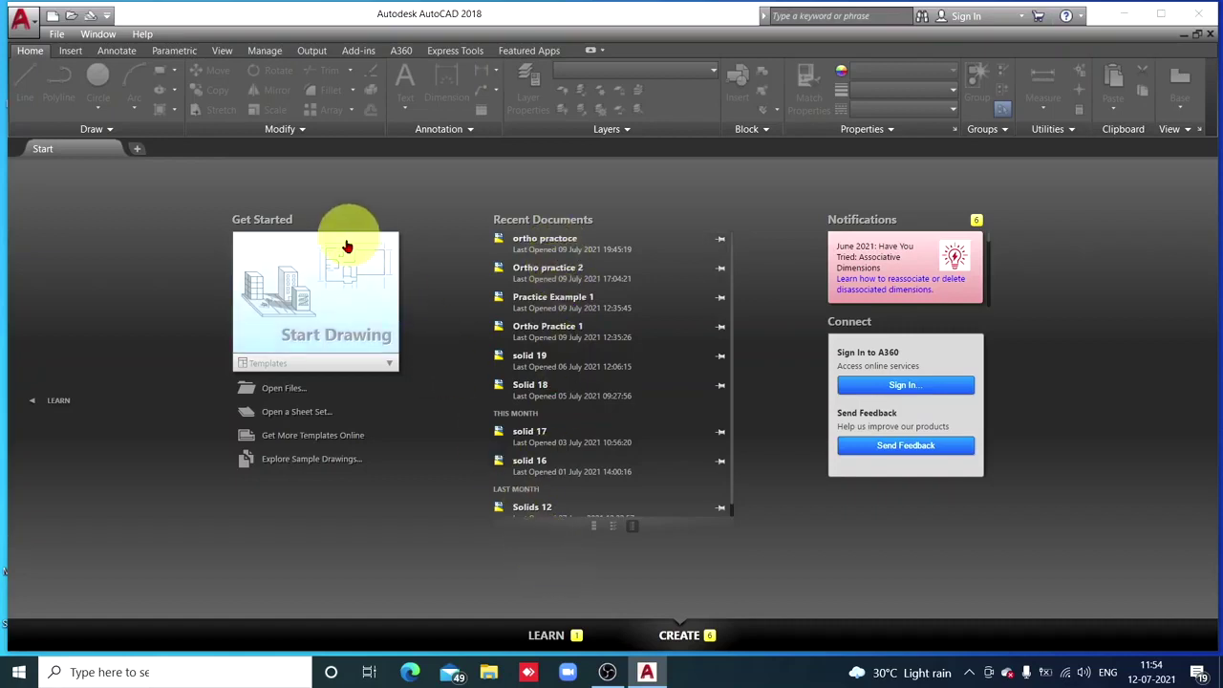
click(333, 341)
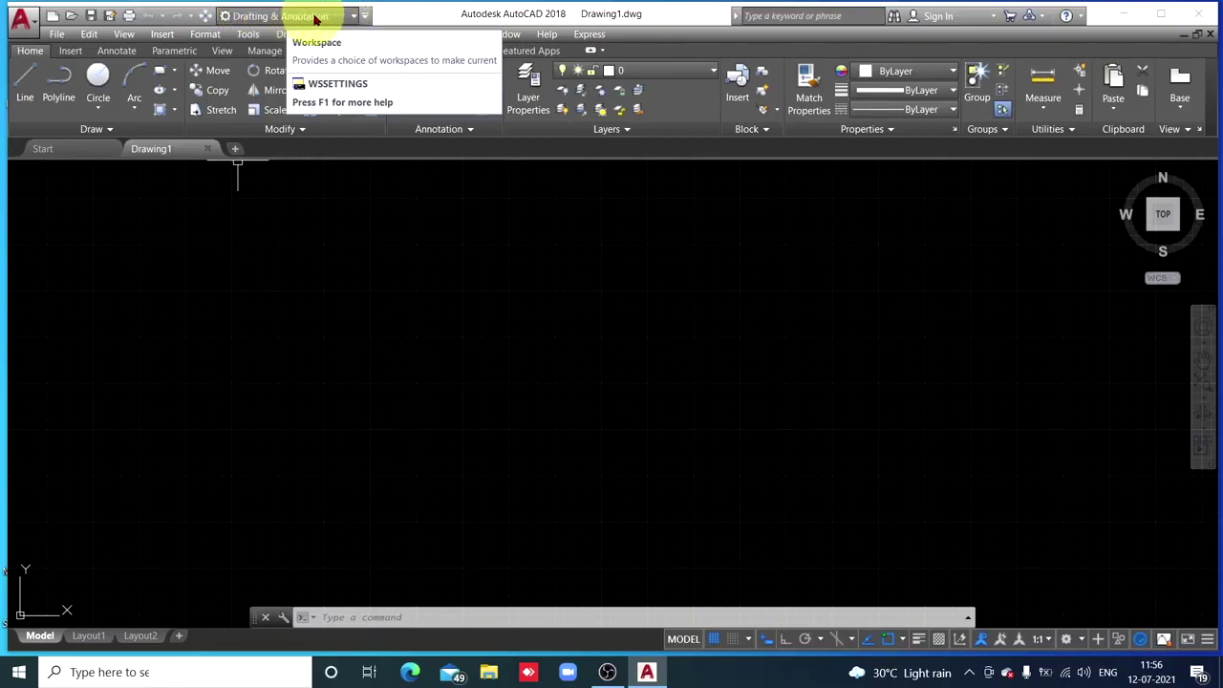
Hide the menu bar above the ribbon and show it again.
click(365, 16)
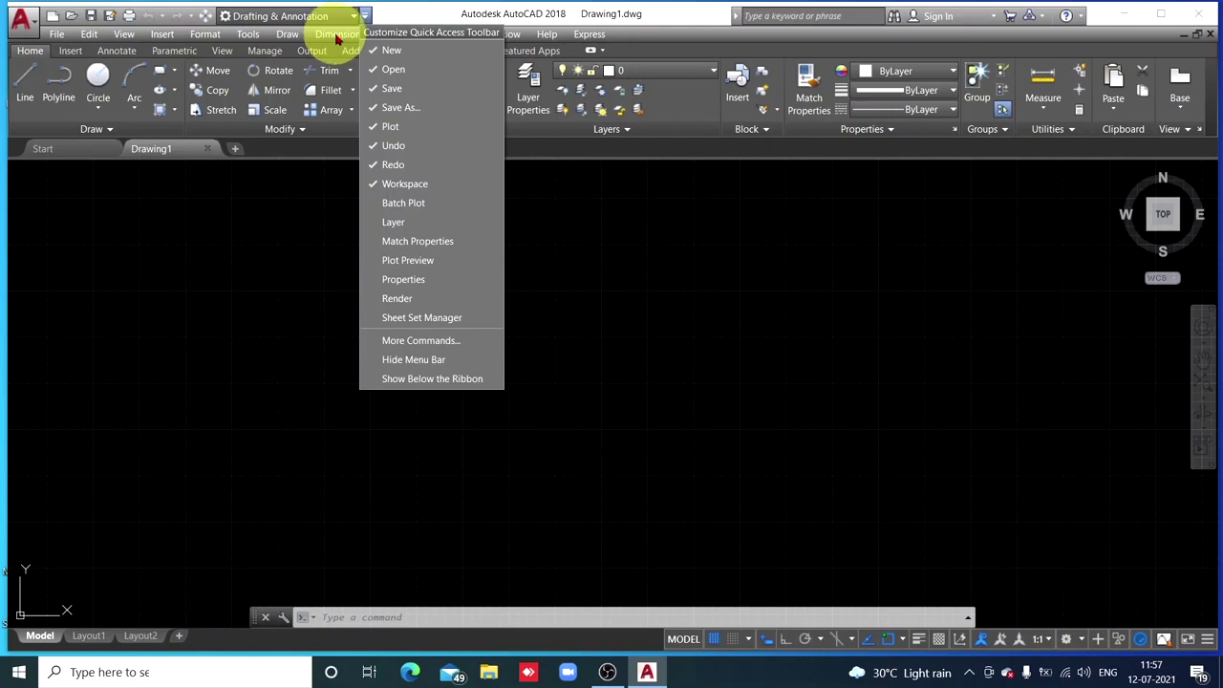
click(406, 361)
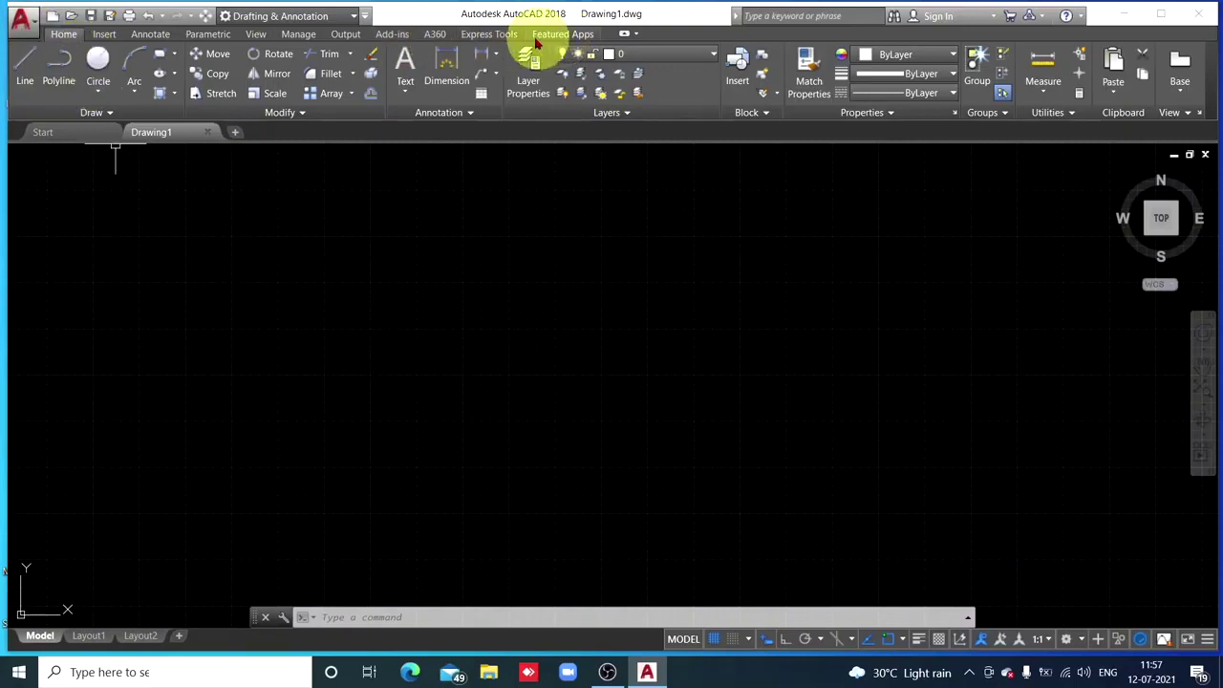
click(364, 17)
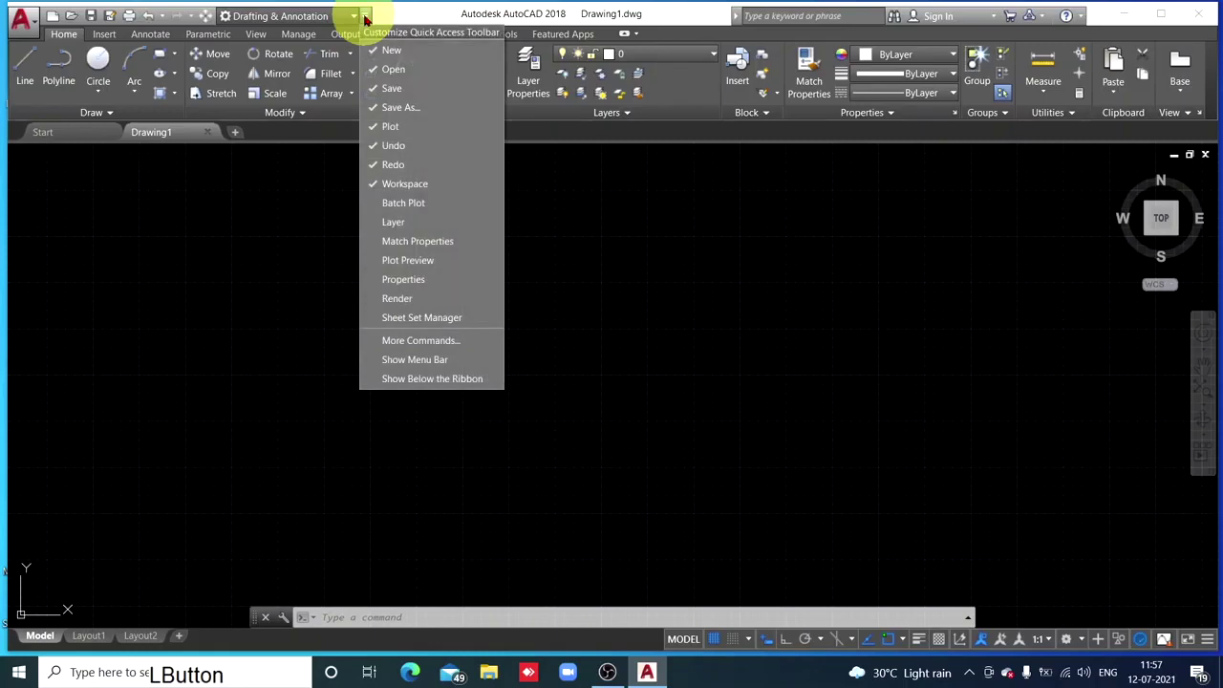
click(398, 363)
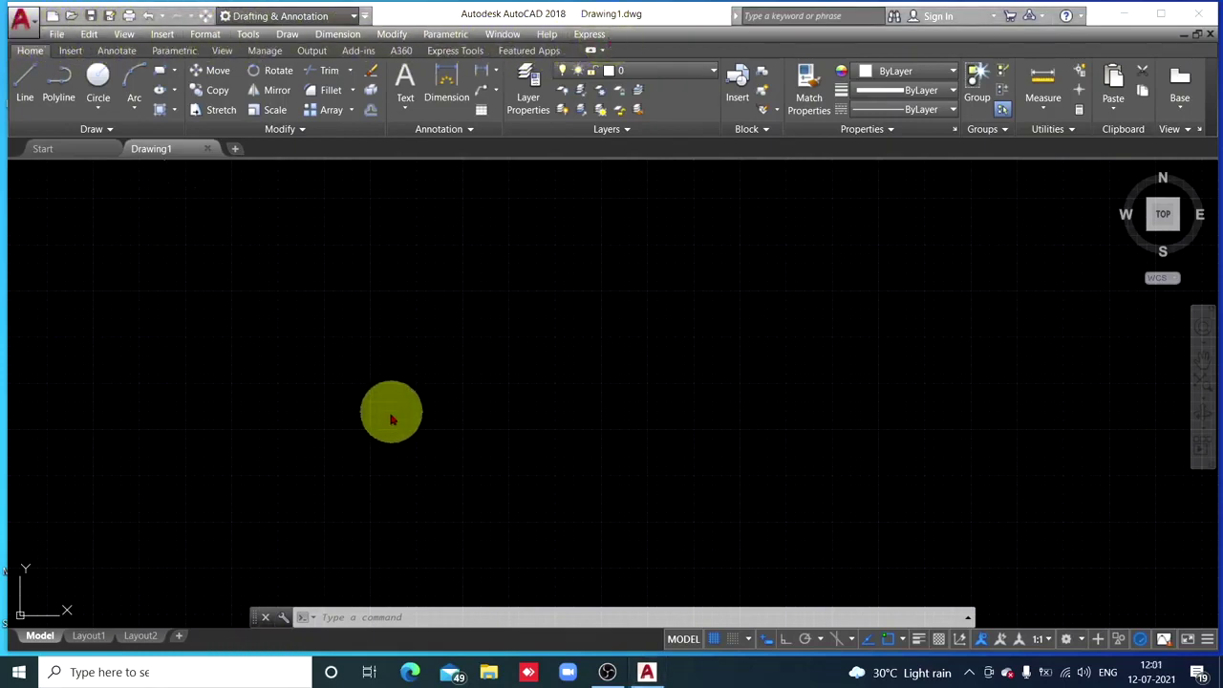
mouse_move(279, 669)
mouse_down()
mouse_move(391, 513)
mouse_move(551, 390)
mouse_move(430, 380)
mouse_move(564, 391)
mouse_move(500, 385)
mouse_move(606, 347)
mouse_move(746, 128)
mouse_move(815, 48)
mouse_up()
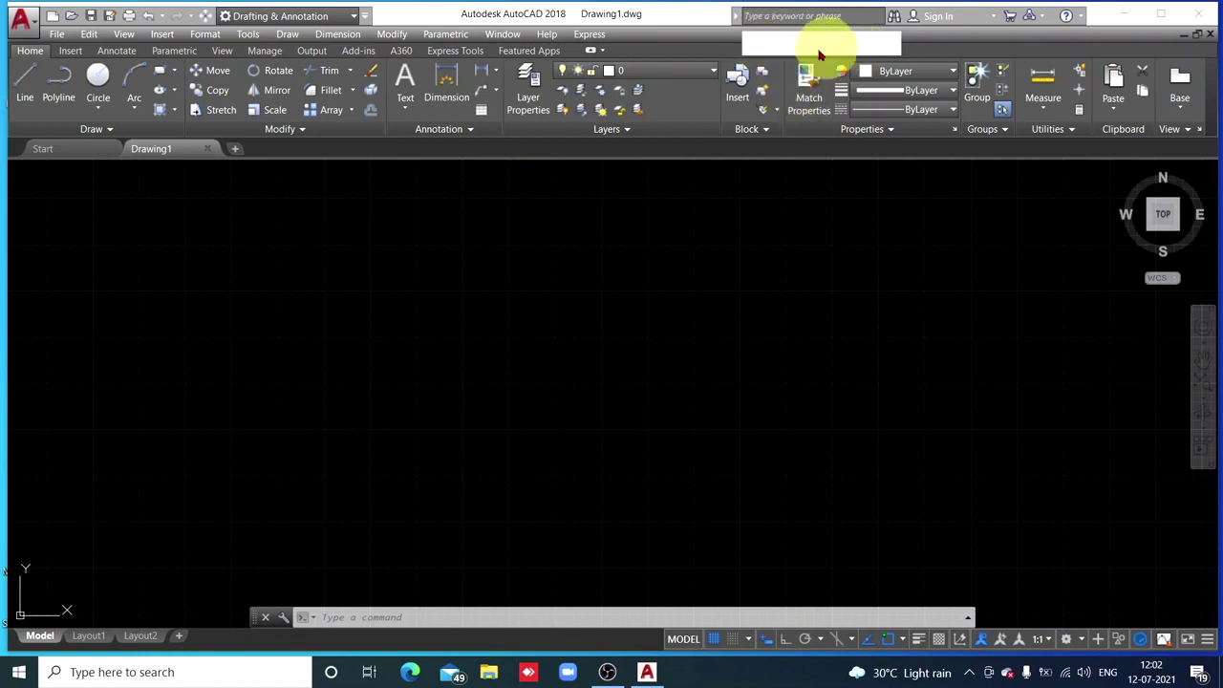
click(762, 47)
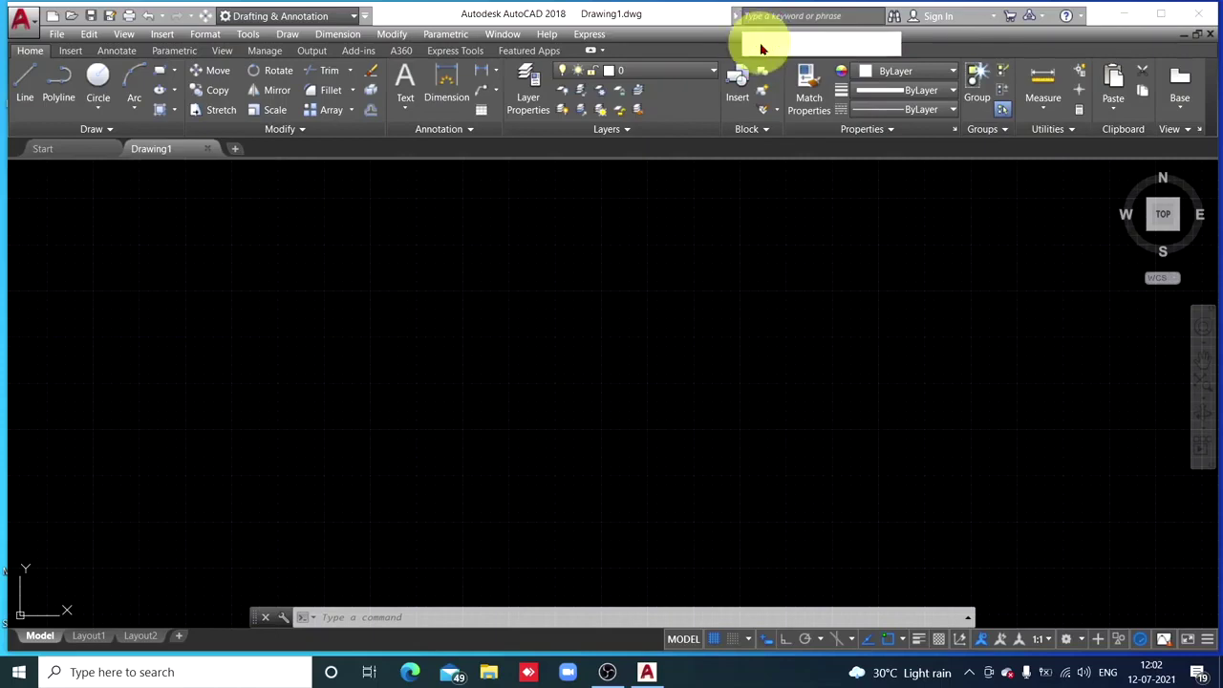
click(762, 48)
right_click(761, 47)
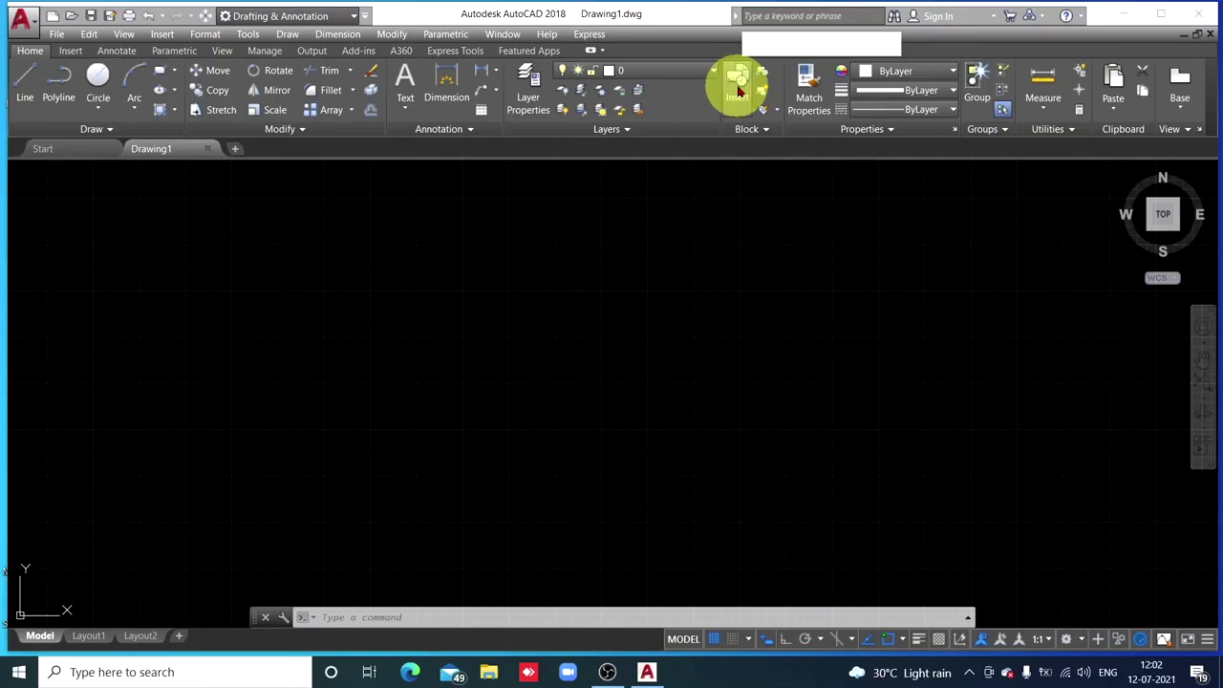
click(752, 48)
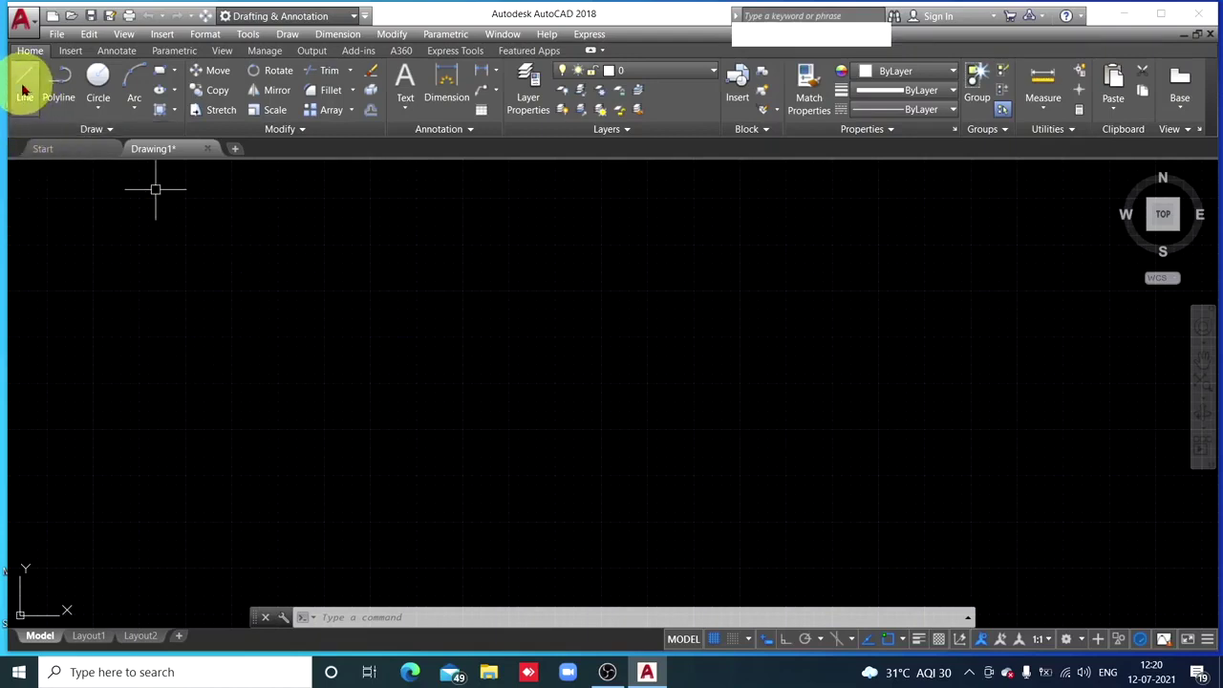
Draw a chain of four connected, crossing line segments in the middle of the drawing area and end the Line command.
click(24, 88)
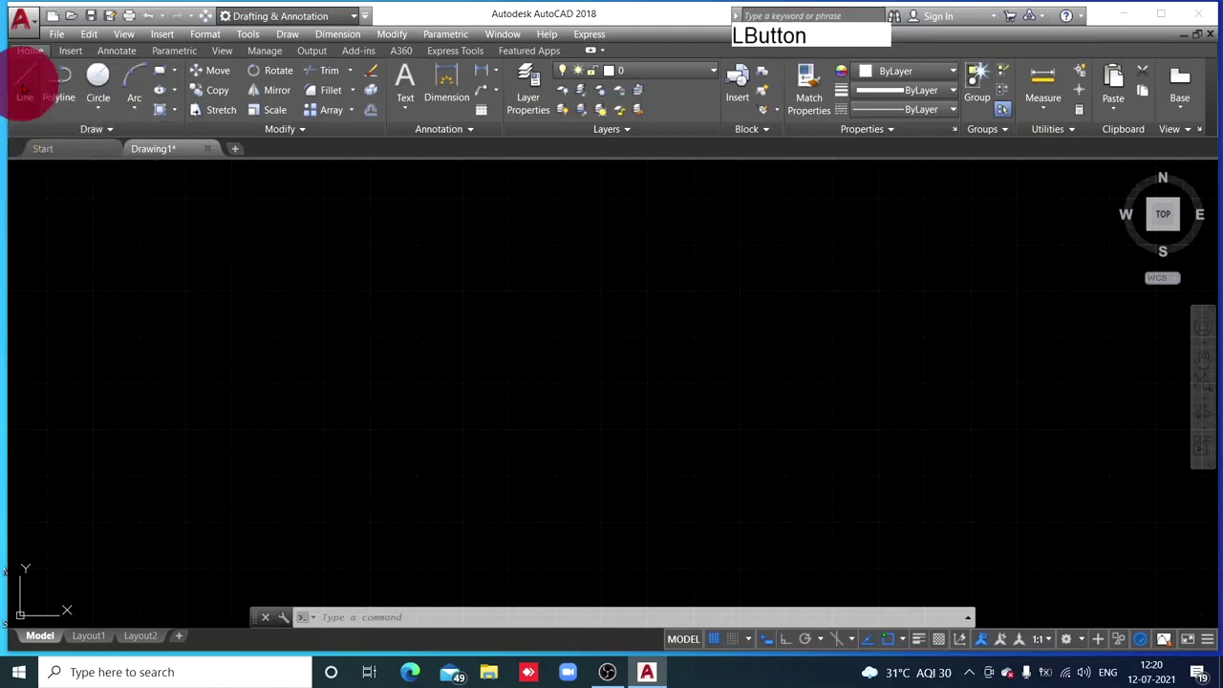
click(255, 407)
click(578, 353)
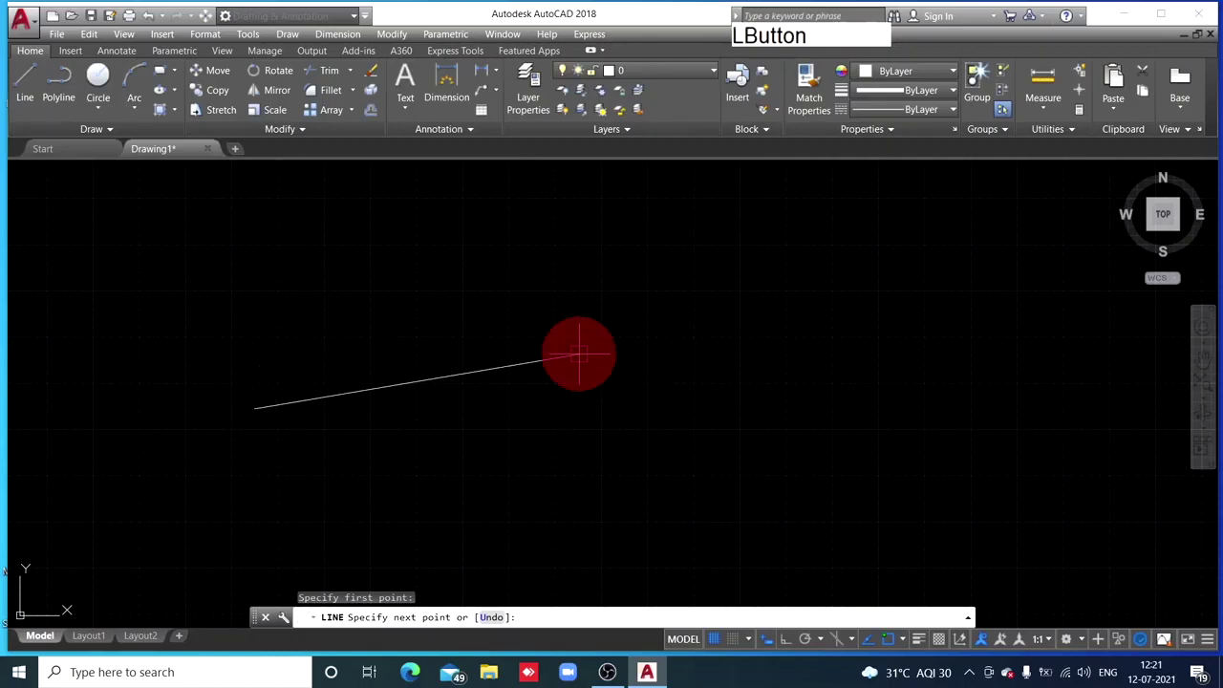
click(394, 328)
click(428, 469)
click(545, 269)
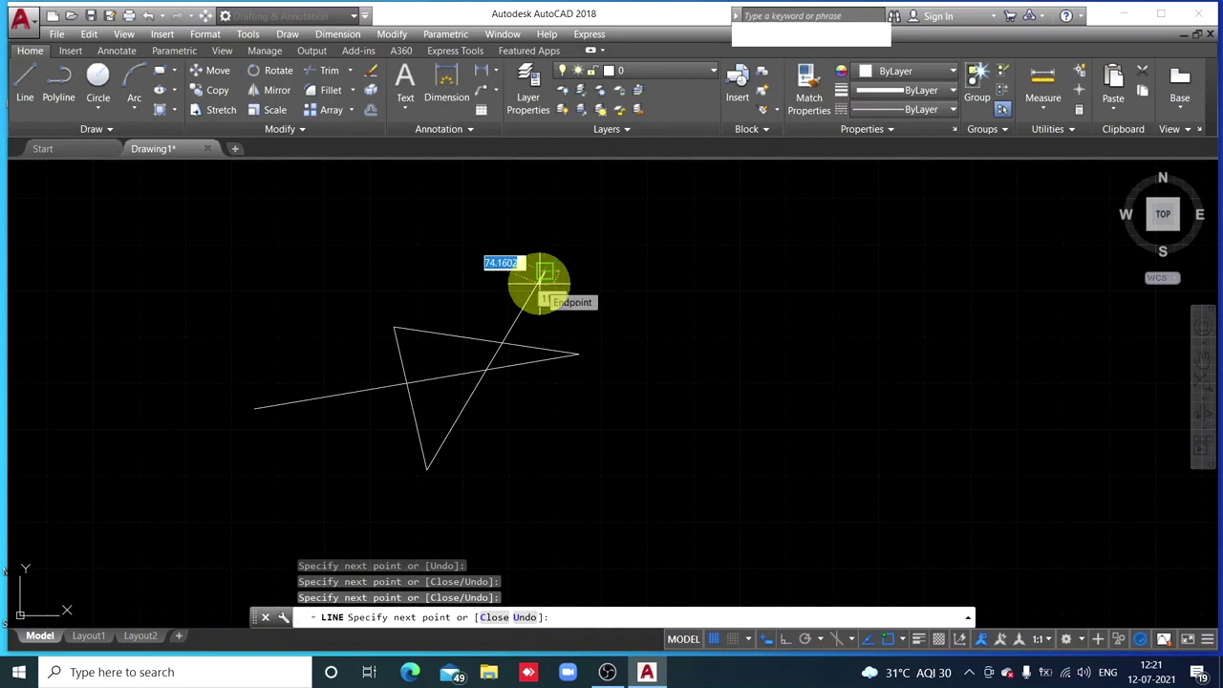
key(Escape)
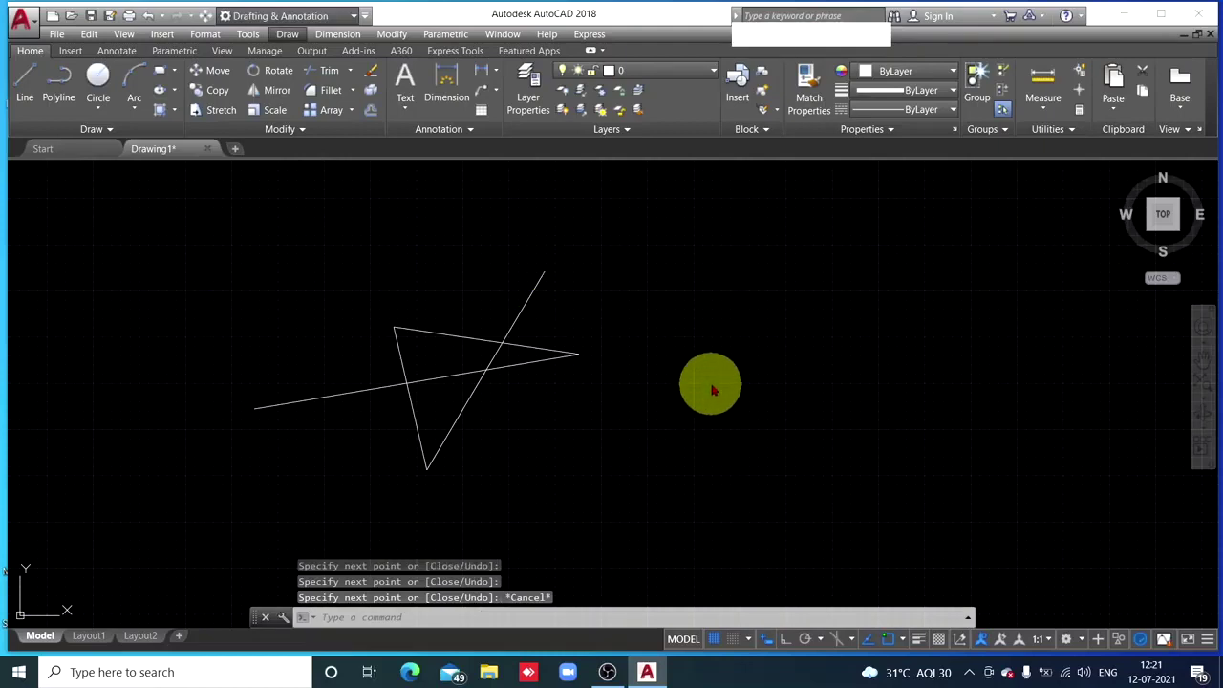
Try lasso and two-corner selections in the empty area beside the lines, cancelling each selection.
mouse_move(657, 238)
mouse_down()
mouse_move(643, 430)
mouse_move(332, 539)
mouse_move(136, 490)
mouse_move(376, 328)
mouse_move(539, 253)
mouse_up()
key(Escape)
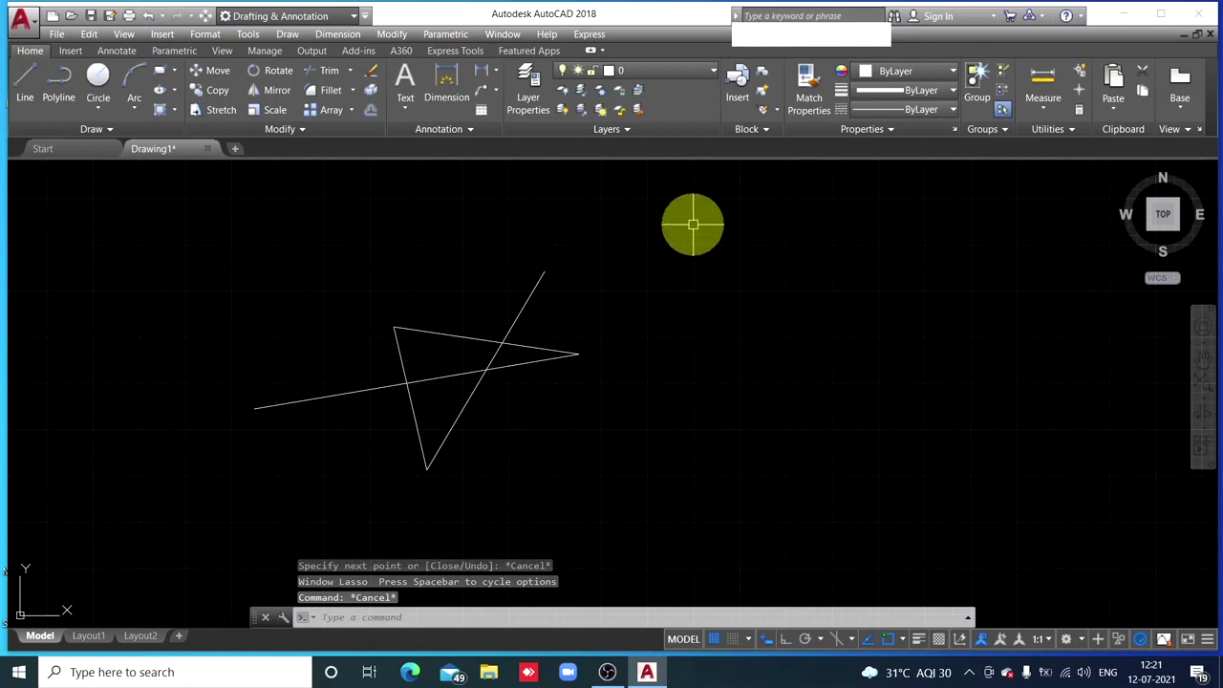
drag(693, 219, 737, 303)
key(Escape)
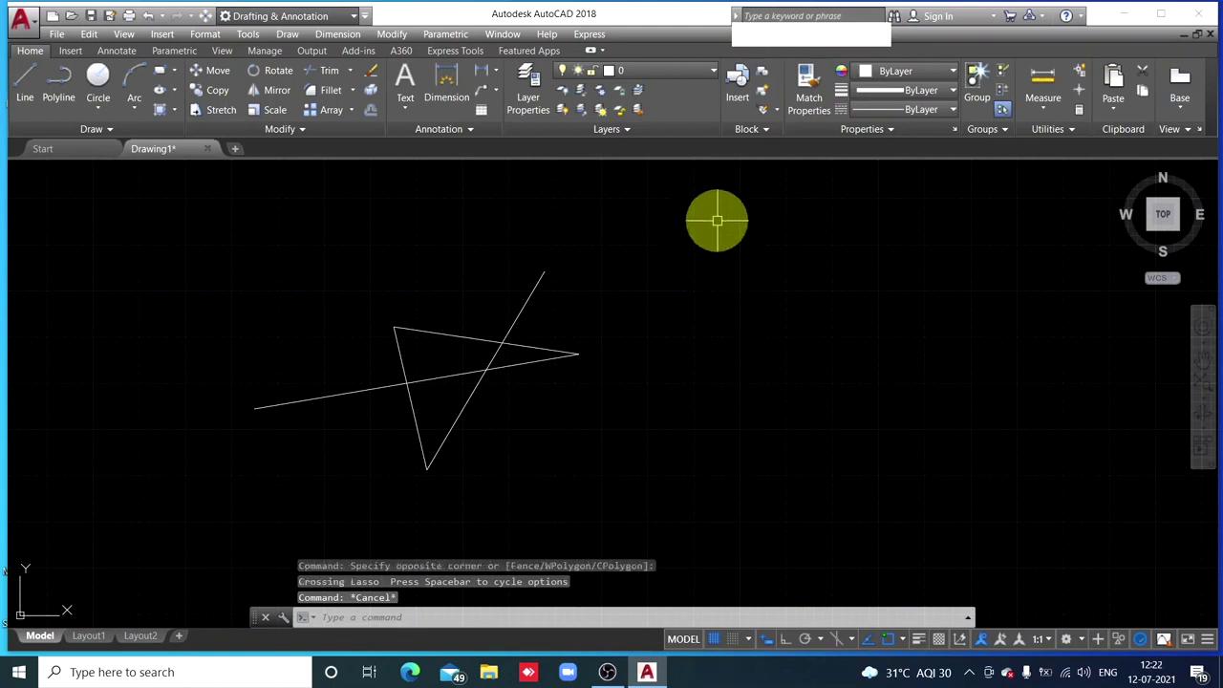
drag(716, 221, 718, 210)
click(716, 220)
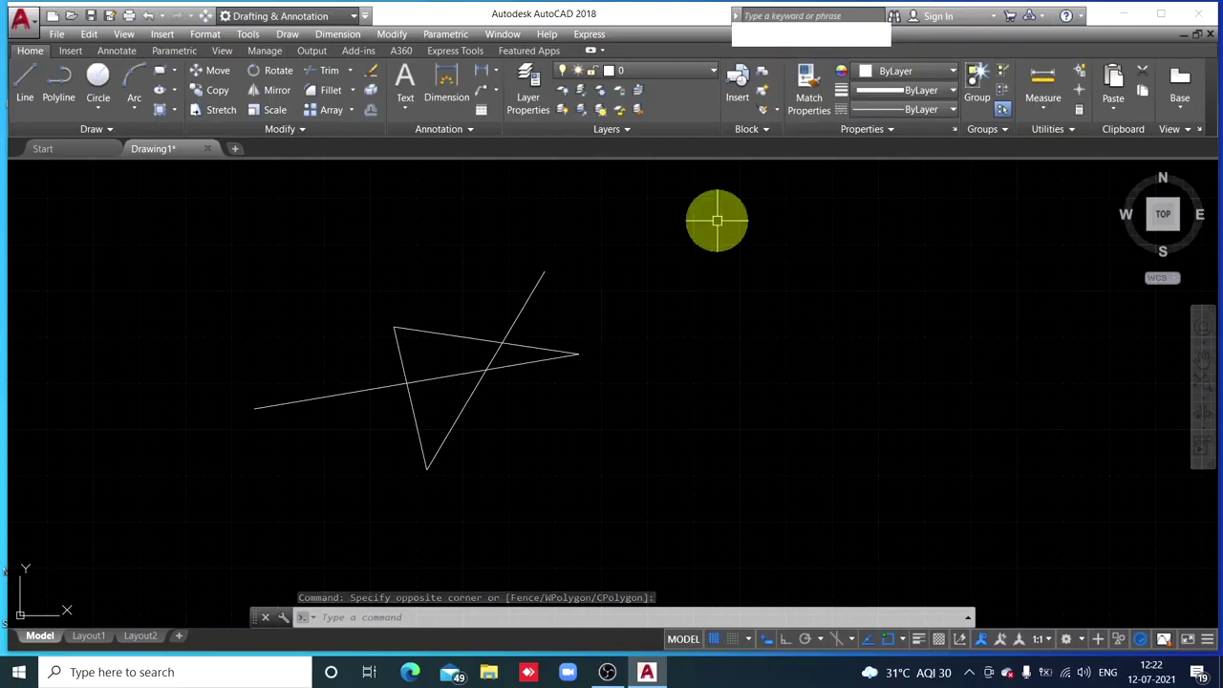
click(716, 220)
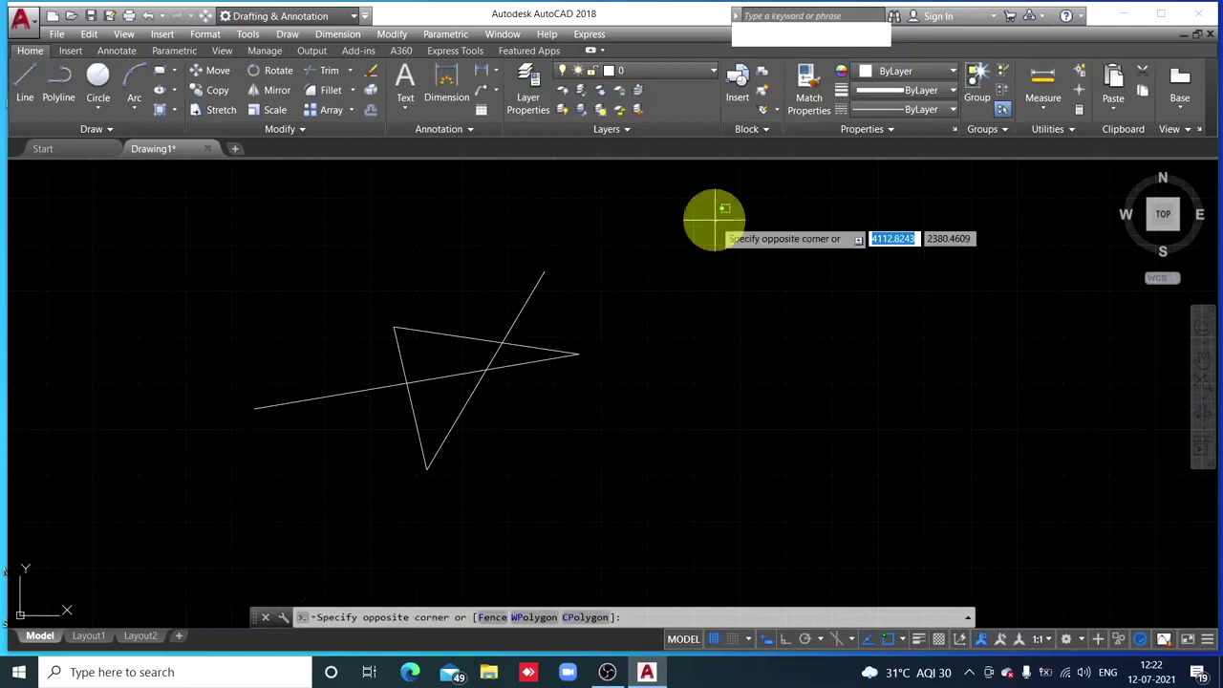
click(717, 220)
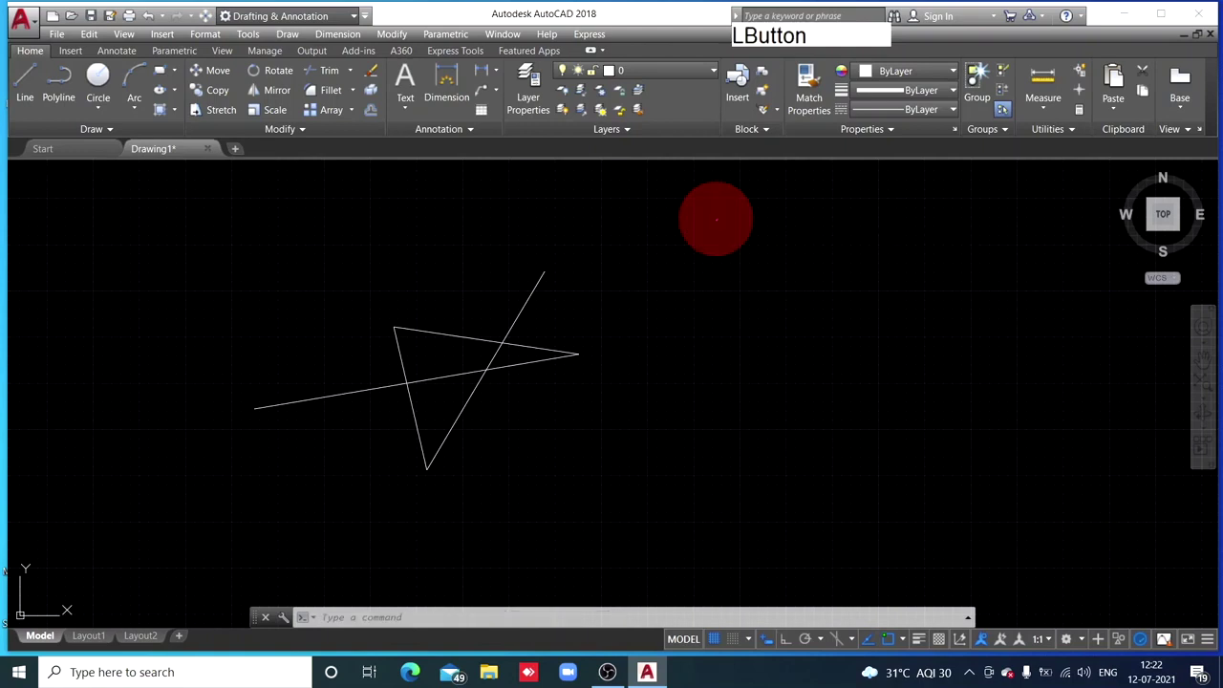
Select all four line segments and erase them.
mouse_move(729, 251)
mouse_down()
mouse_move(590, 244)
mouse_move(328, 304)
mouse_move(224, 357)
mouse_move(193, 449)
mouse_move(235, 526)
mouse_move(520, 510)
mouse_move(721, 389)
mouse_up()
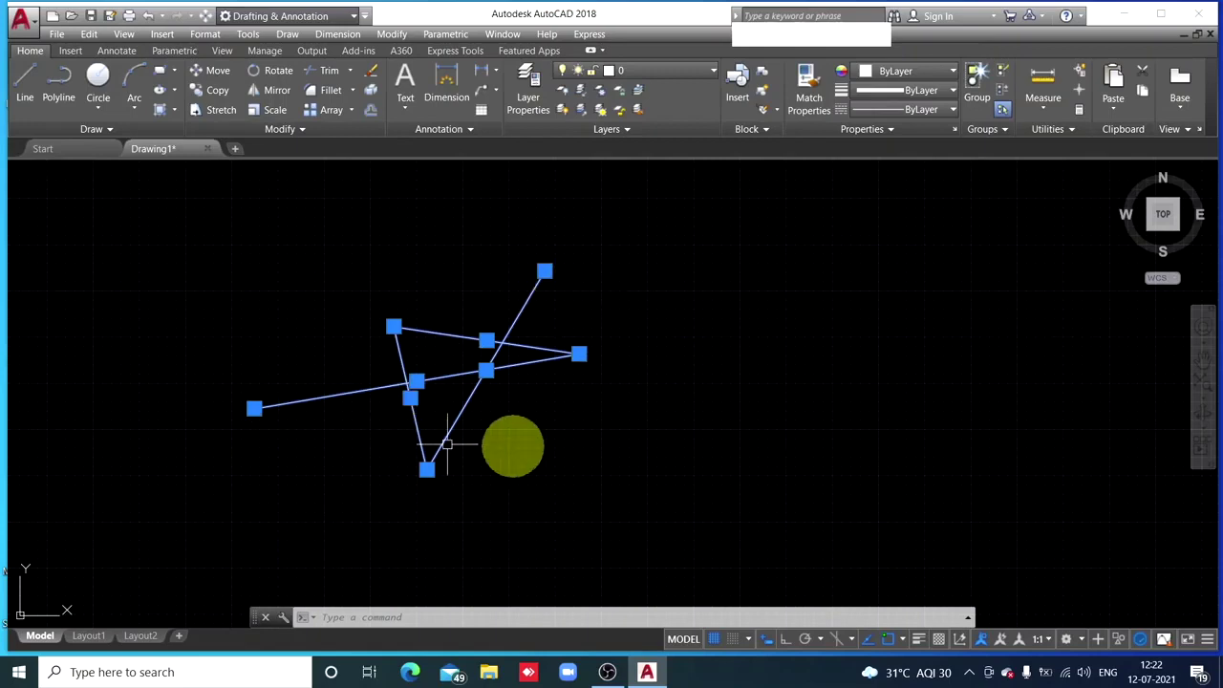
click(372, 76)
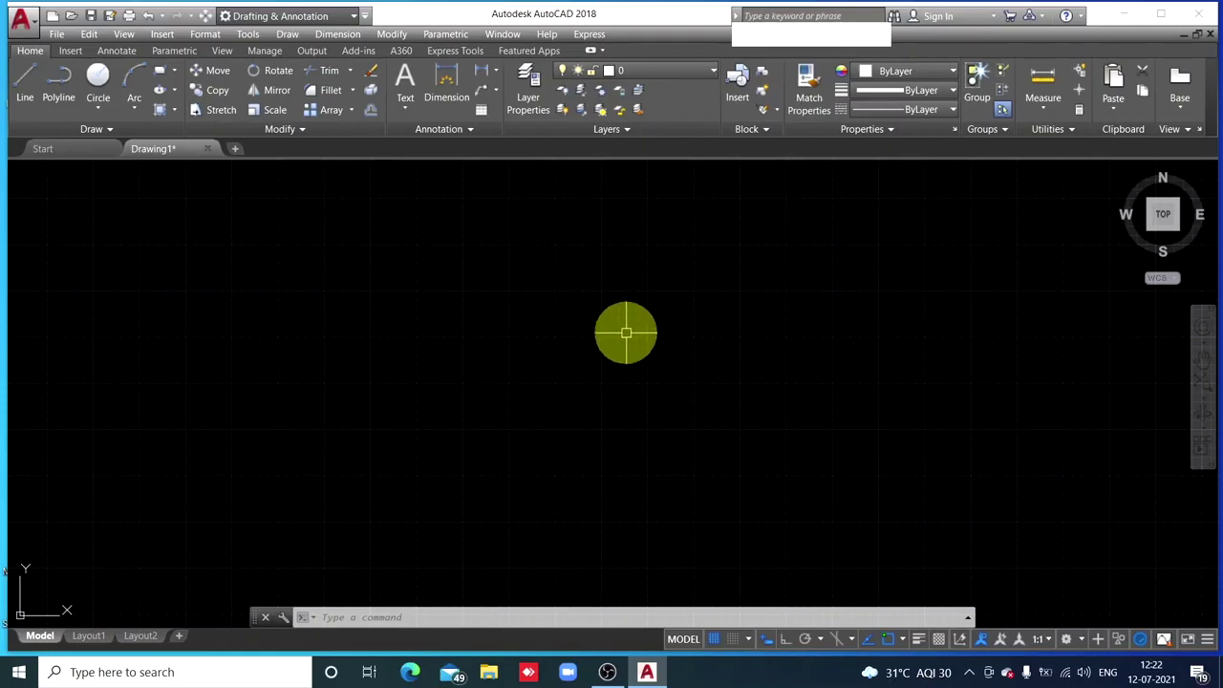
Draw a circle with a radius of about 606 units and erase it.
click(99, 86)
click(316, 413)
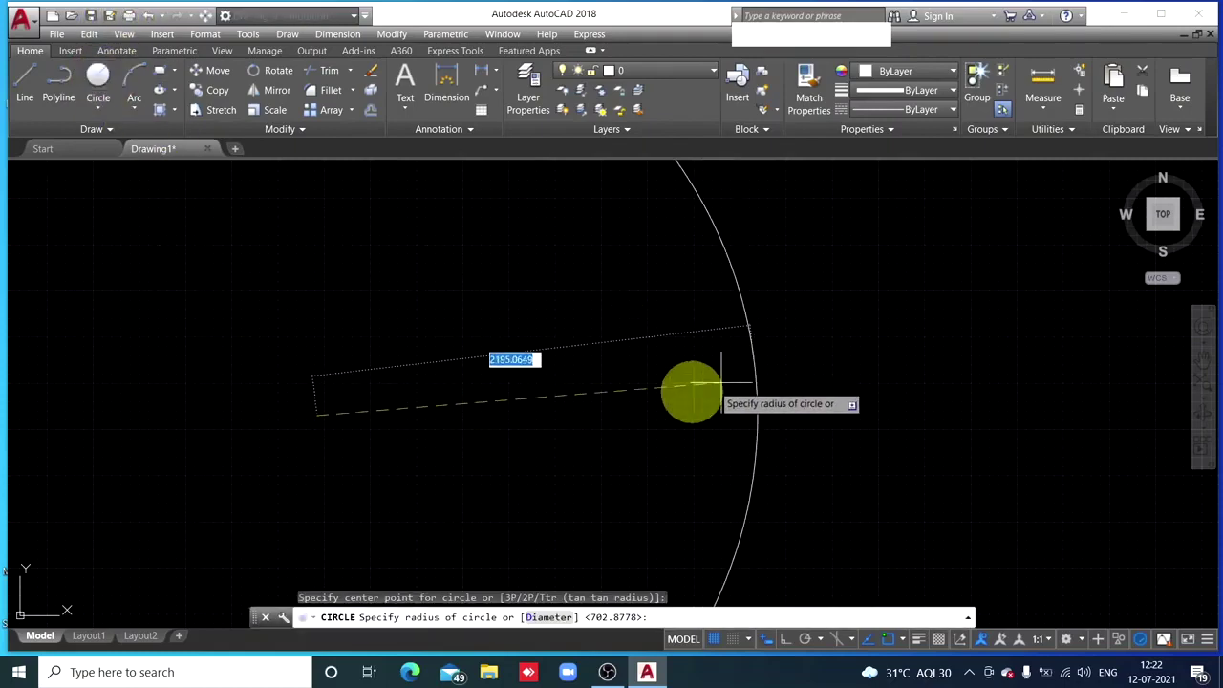
click(428, 418)
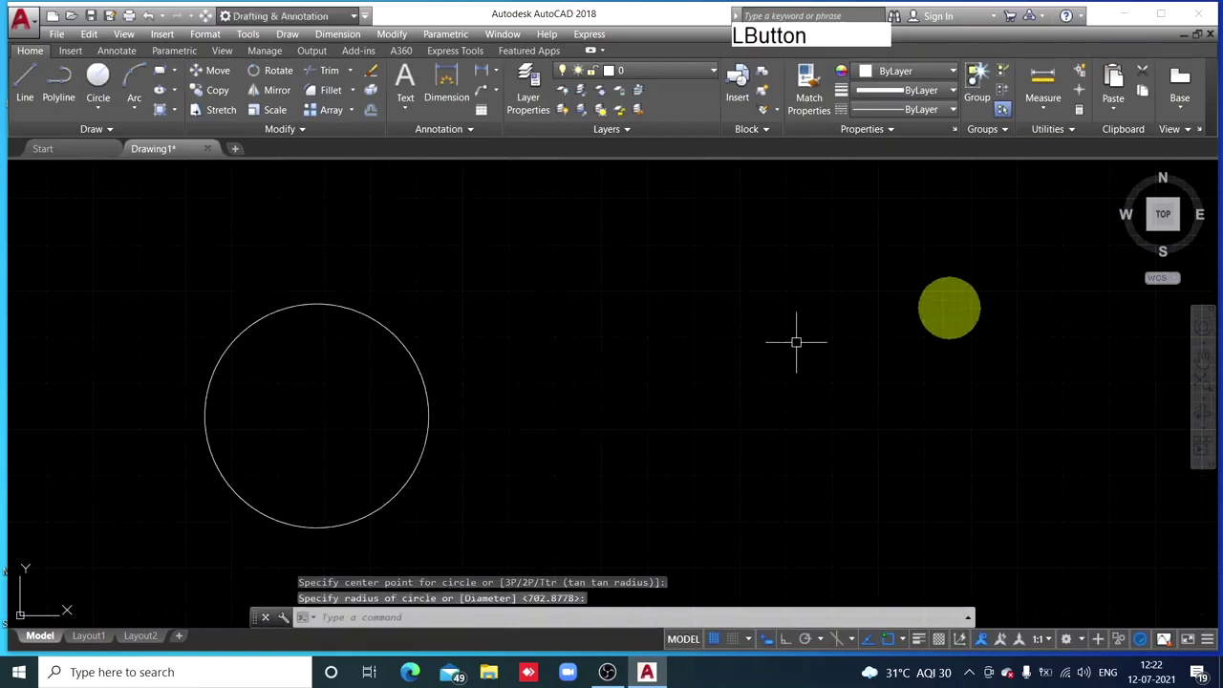
click(417, 350)
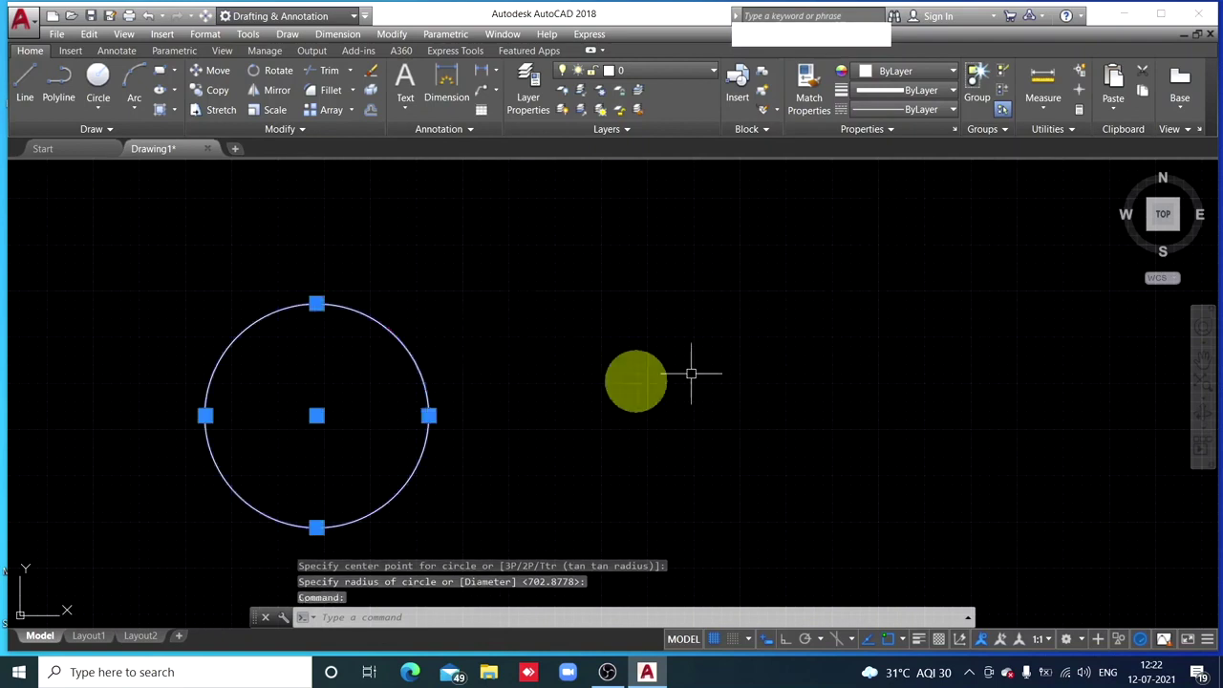
click(372, 75)
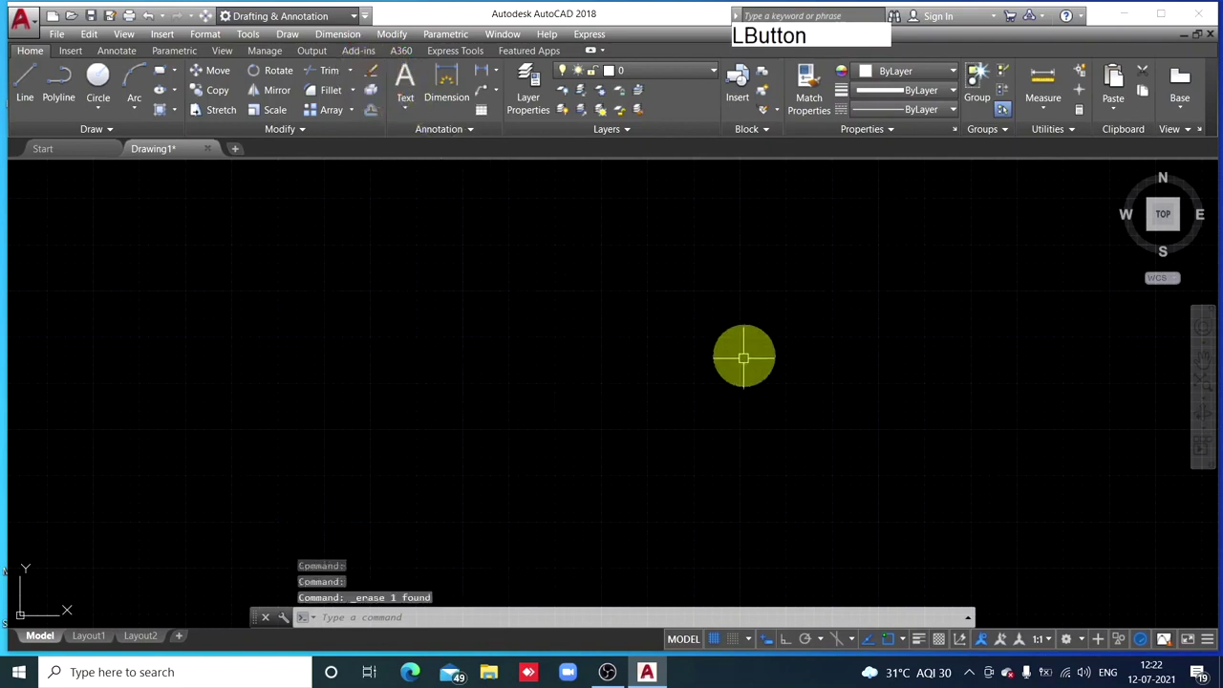
Draw a large circle with a radius of about 904 units and a smaller one of about 451 units beside it.
click(97, 76)
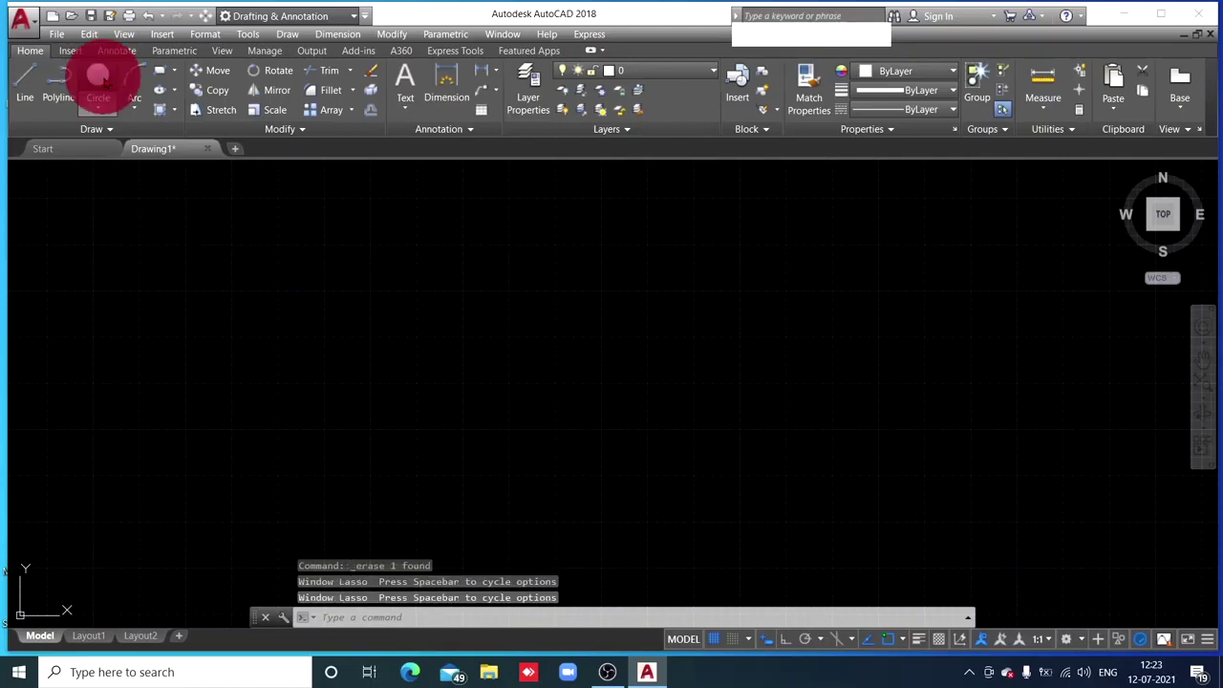
click(250, 372)
click(372, 486)
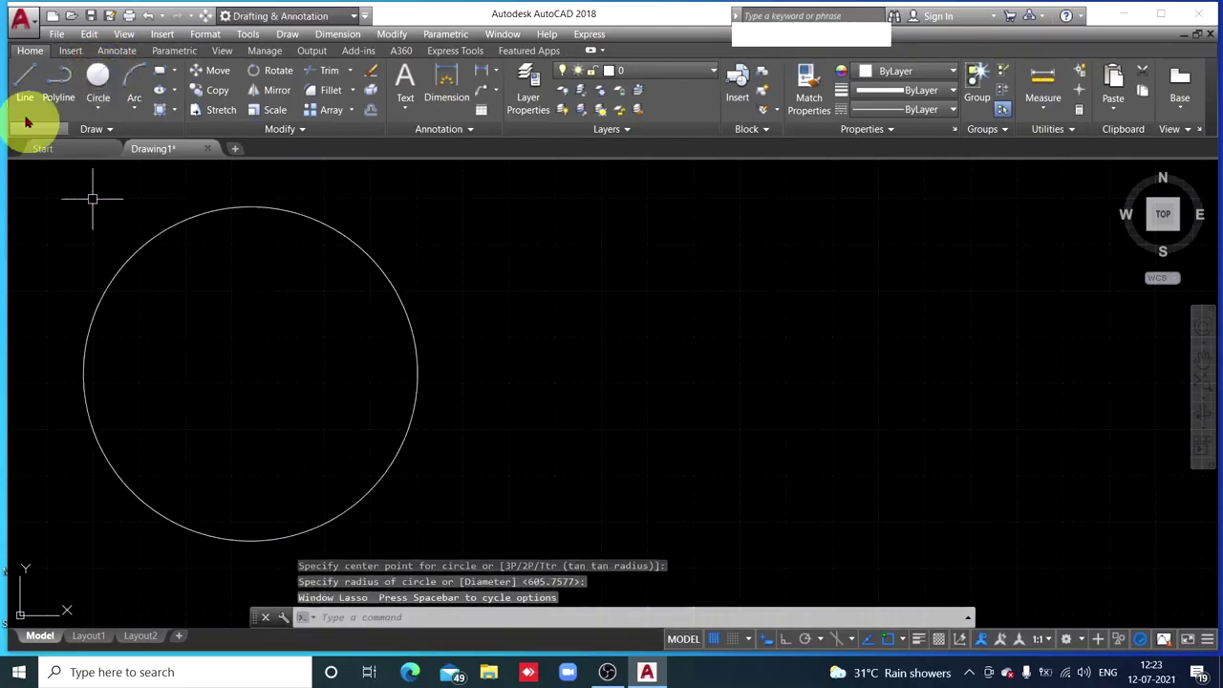
click(97, 77)
click(553, 418)
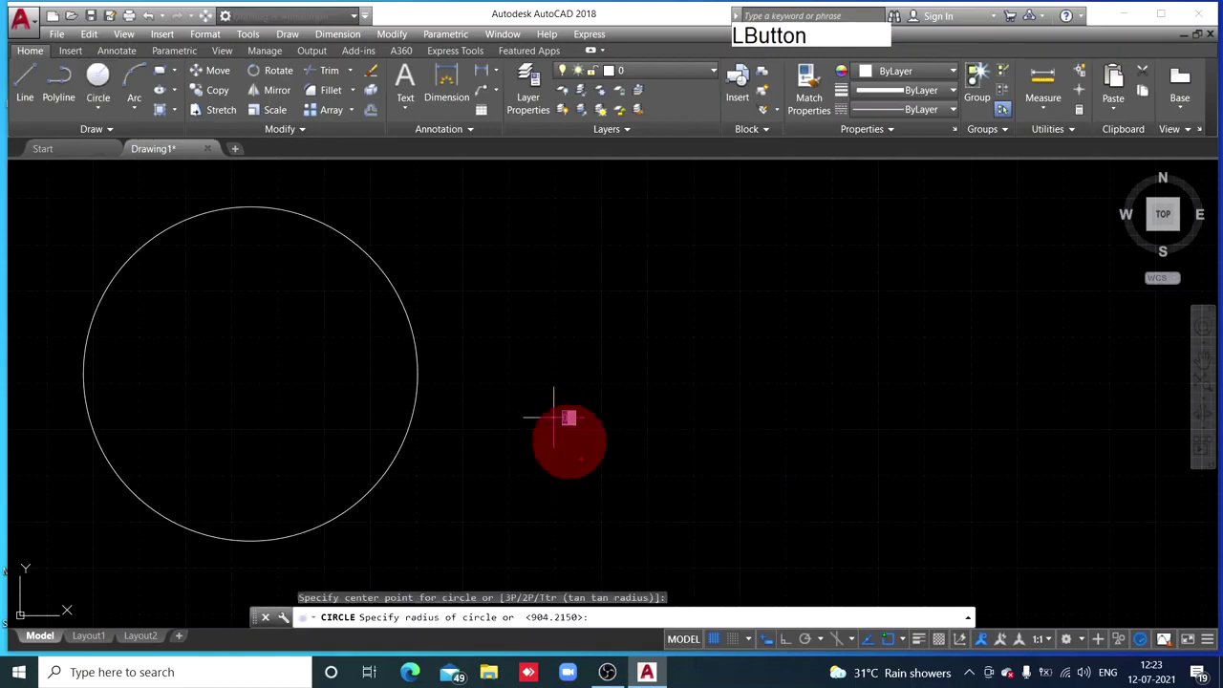
click(554, 499)
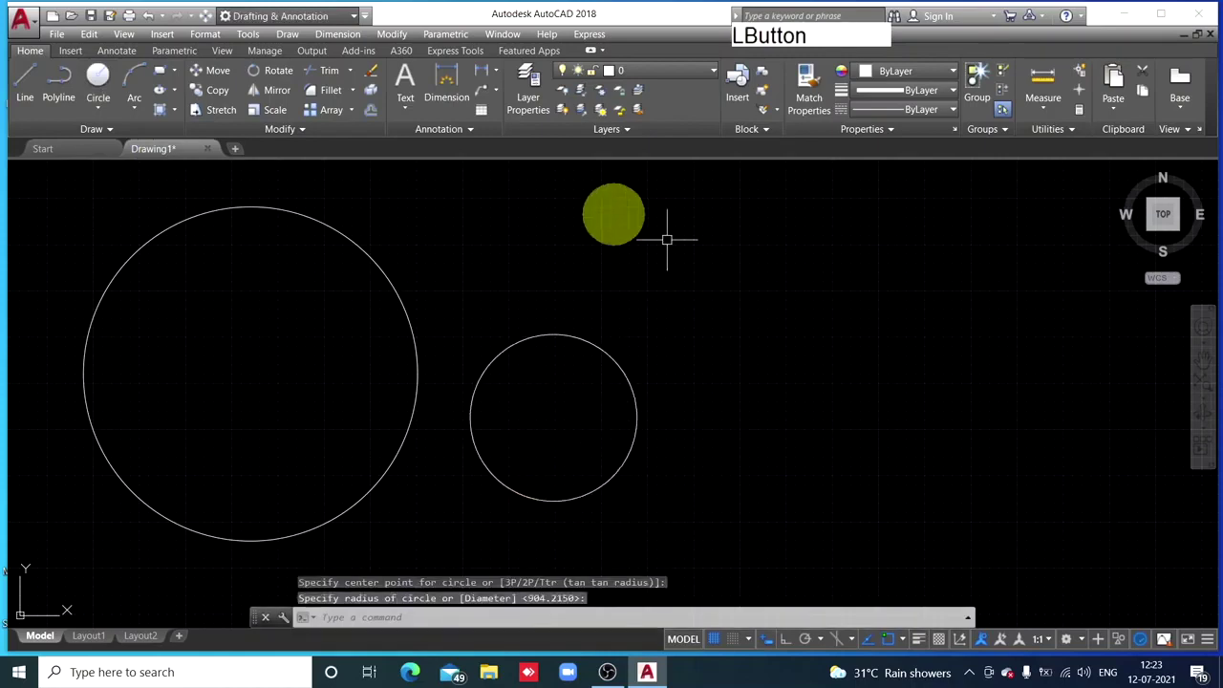
Draw a third circle centred above the gap between the two circles so that it overlaps both.
click(99, 79)
click(495, 292)
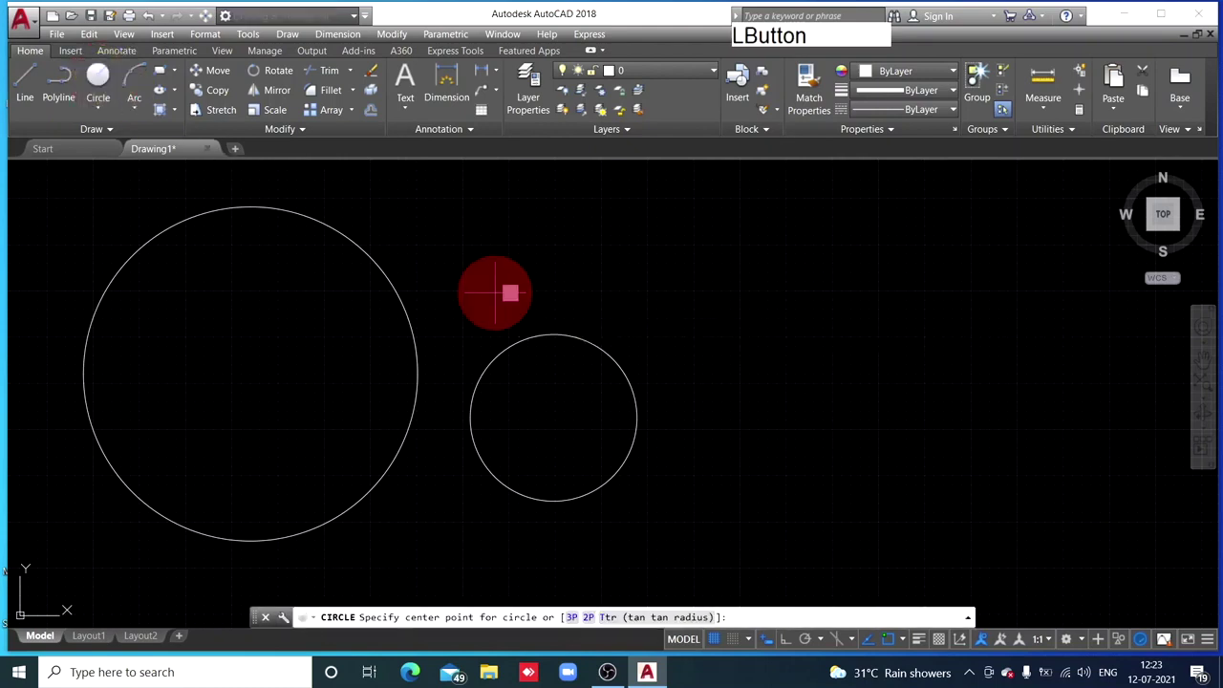
click(595, 406)
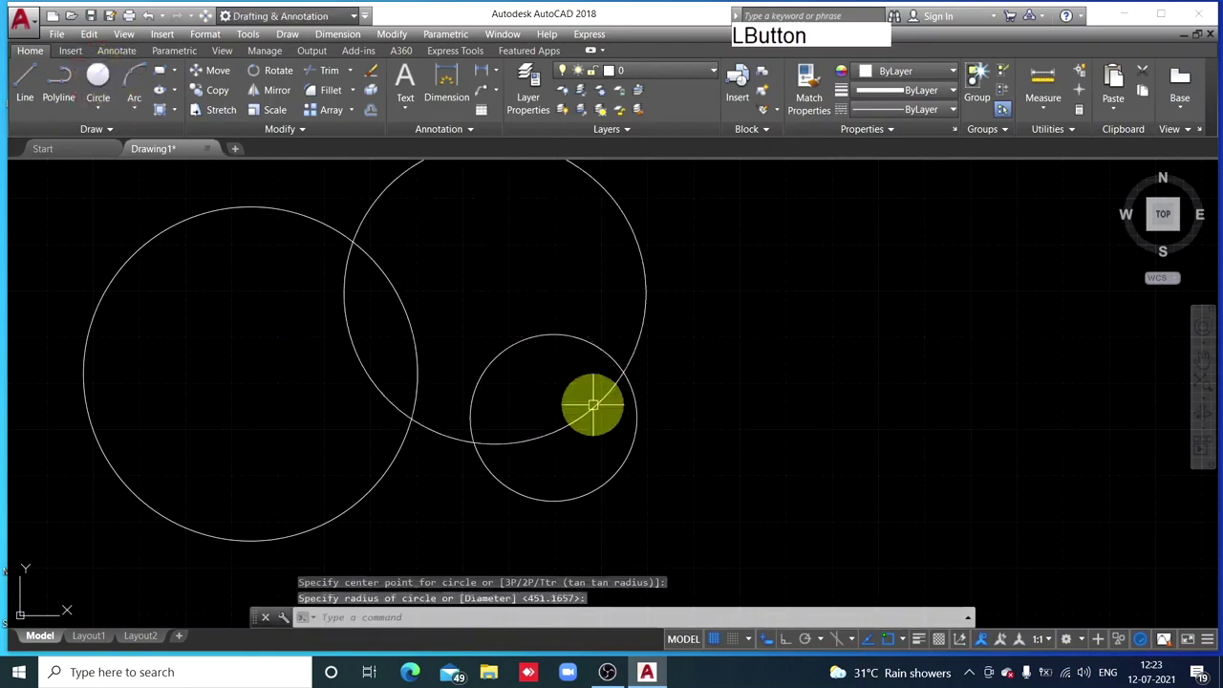
Draw a single diagonal line from inside the largest circle to about the centre of the upper circle.
click(25, 78)
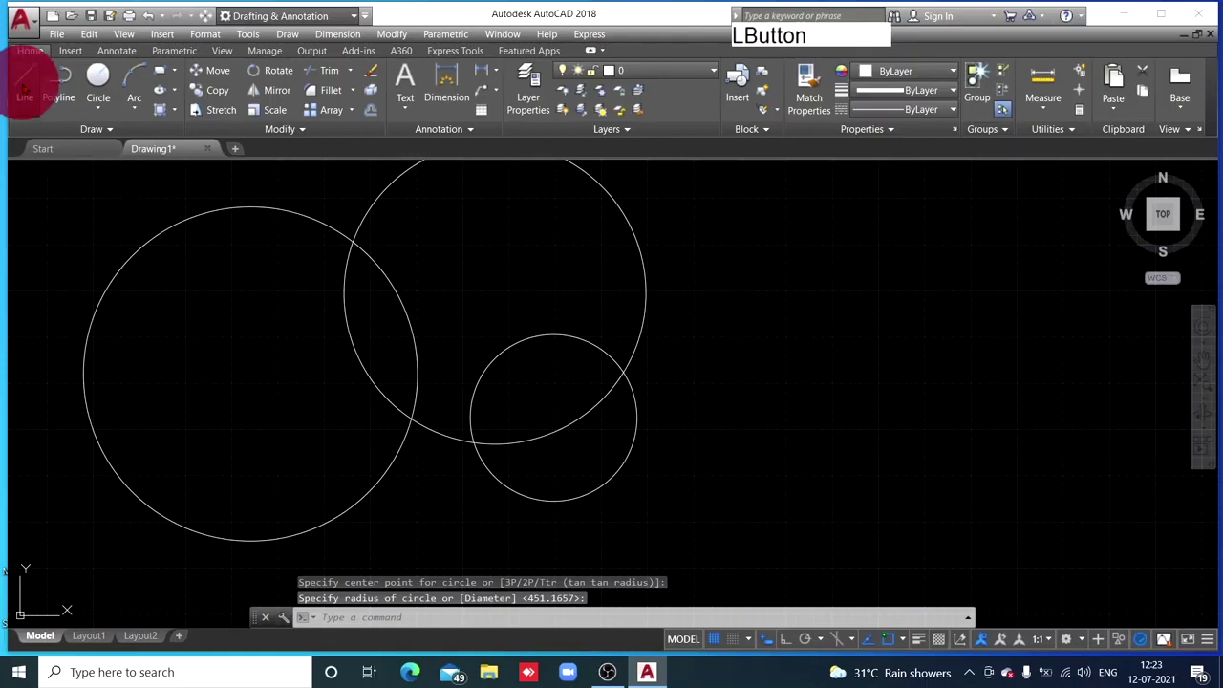
click(237, 468)
click(493, 287)
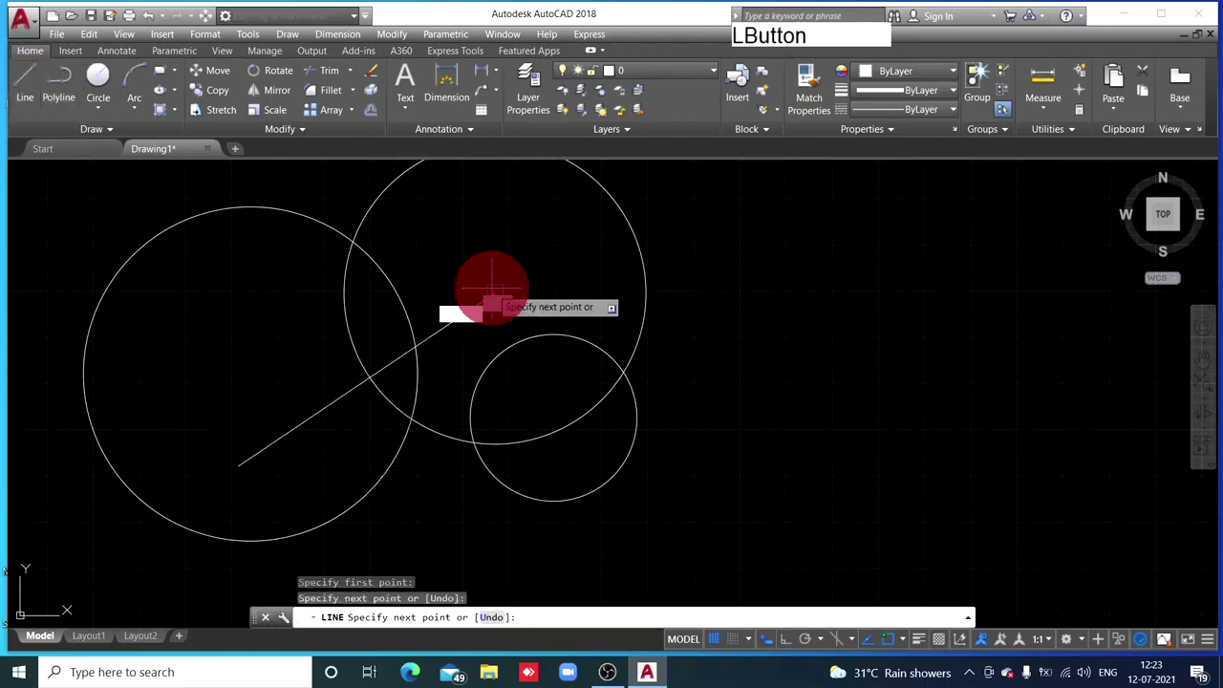
scroll(562, 342, down, 2)
scroll(562, 344, down, 2)
scroll(561, 344, up, 4)
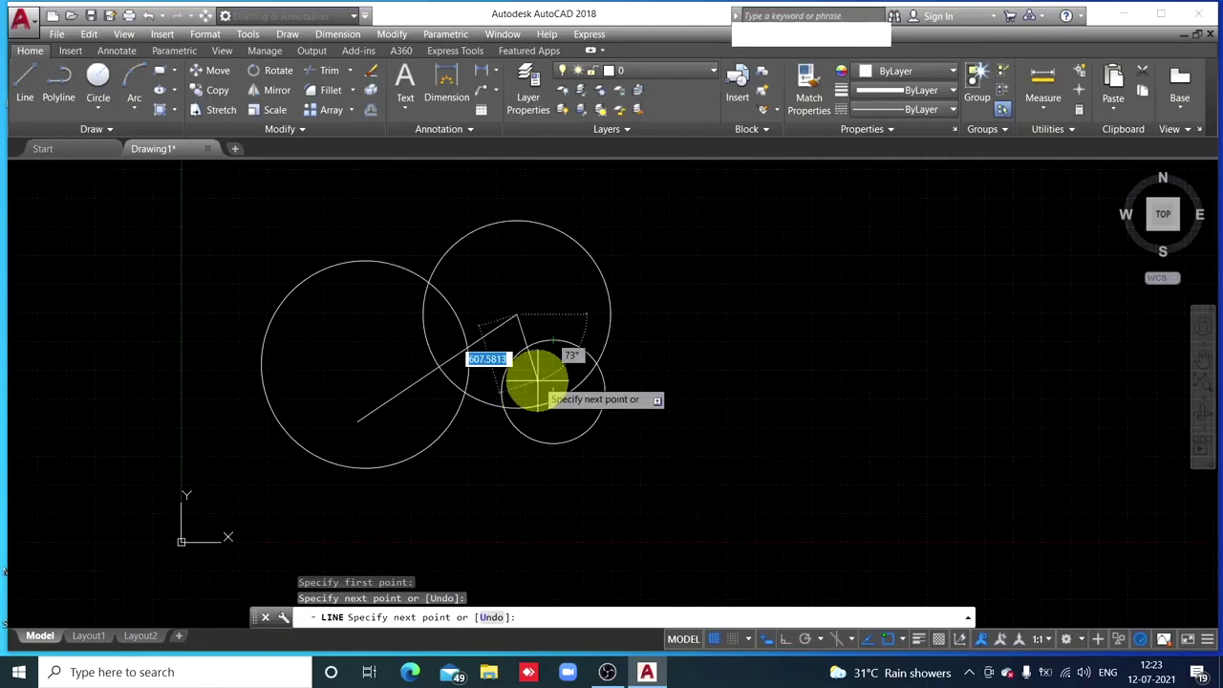
key(Escape)
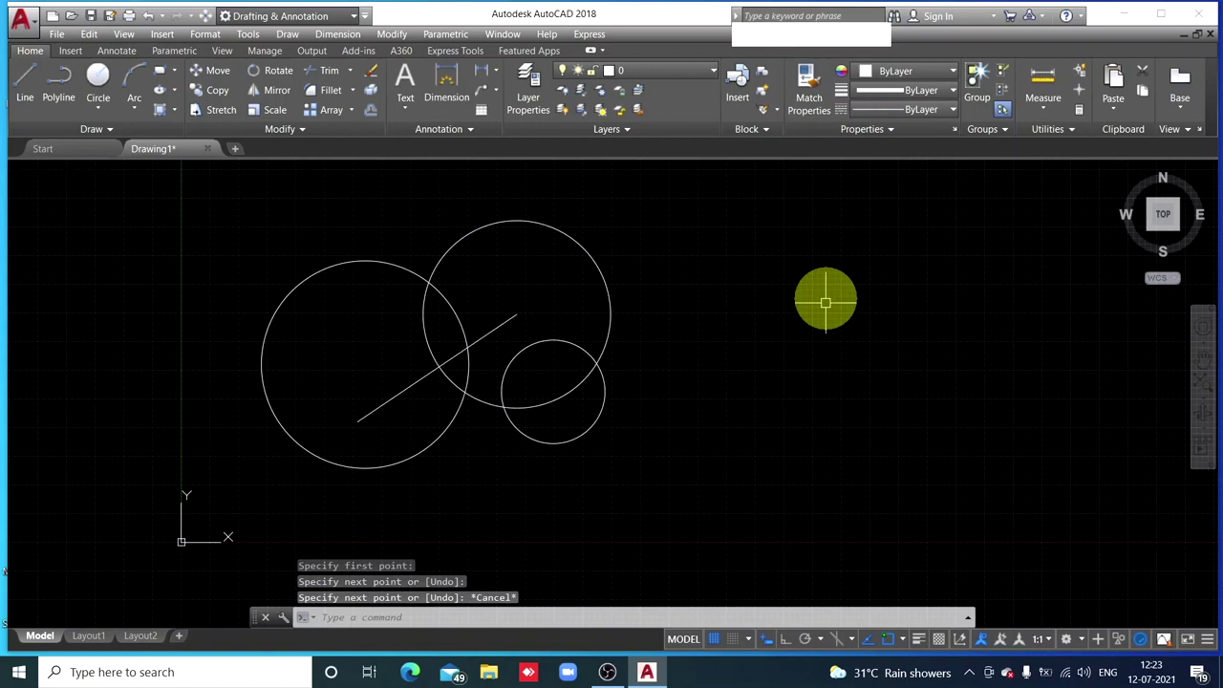
Erase the three circles and the diagonal line together.
mouse_move(645, 194)
mouse_down()
mouse_move(665, 227)
mouse_move(690, 375)
mouse_move(667, 455)
mouse_move(536, 496)
mouse_move(395, 506)
mouse_move(257, 453)
mouse_move(247, 304)
mouse_move(279, 226)
mouse_up()
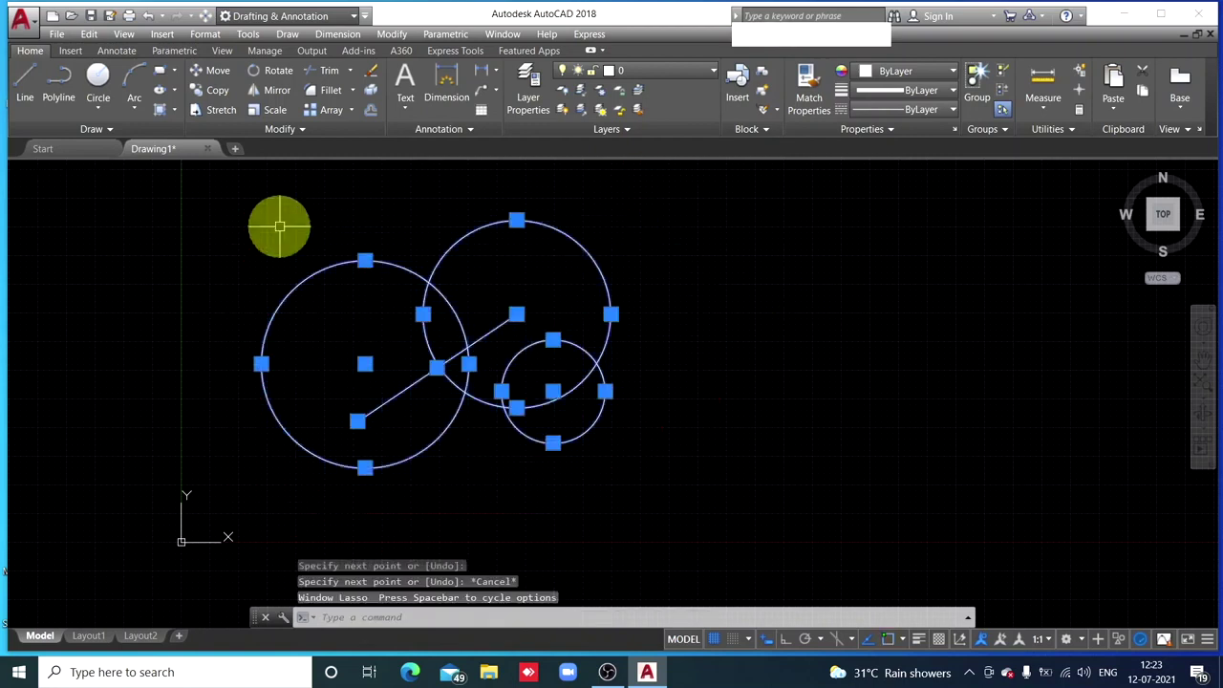
click(372, 76)
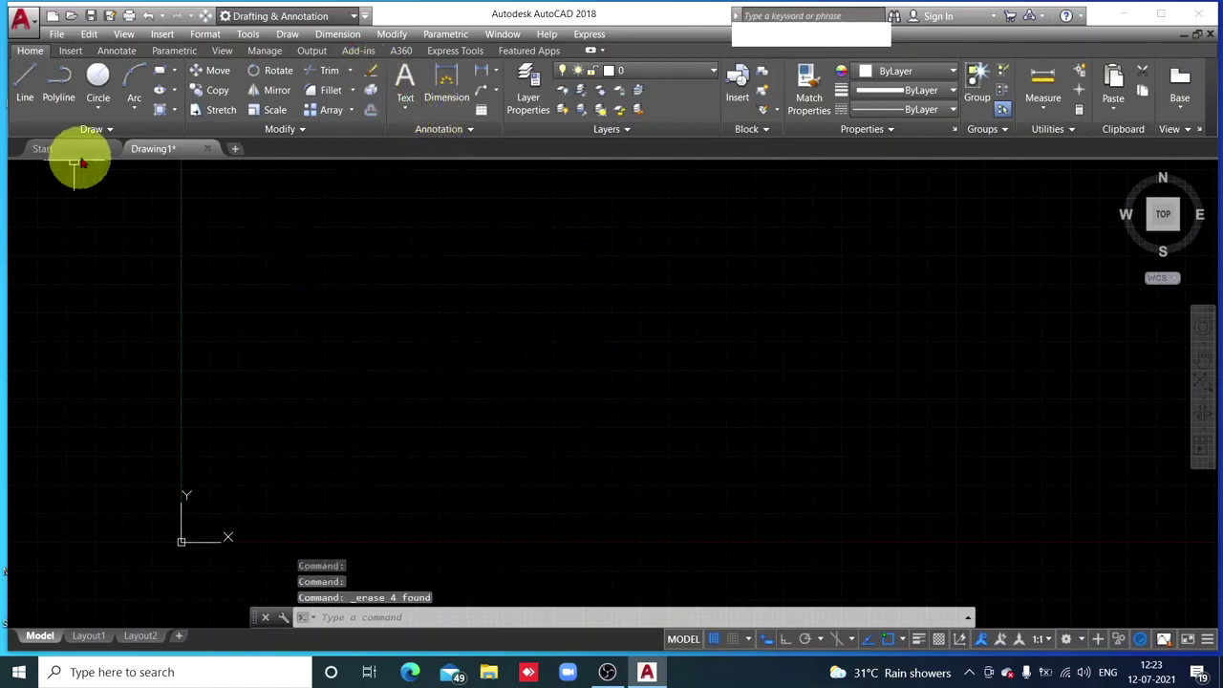
Draw a circle with a radius of about 799 units near the upper end of the Y axis.
click(98, 75)
click(253, 301)
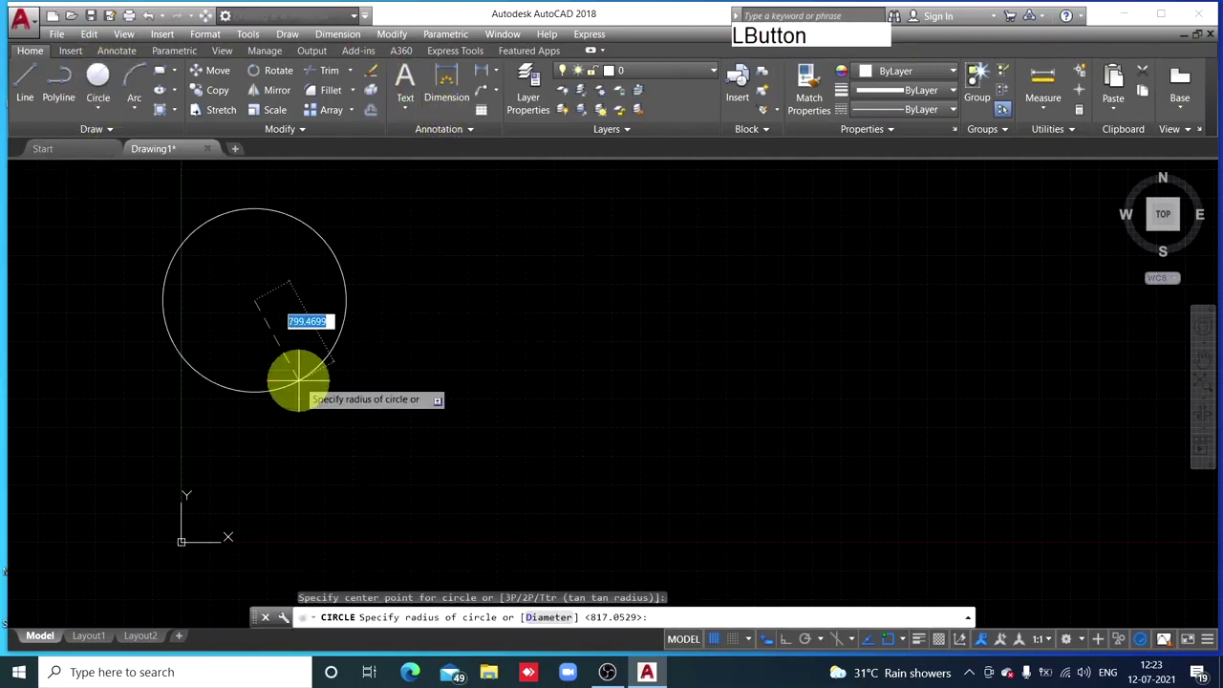
click(296, 373)
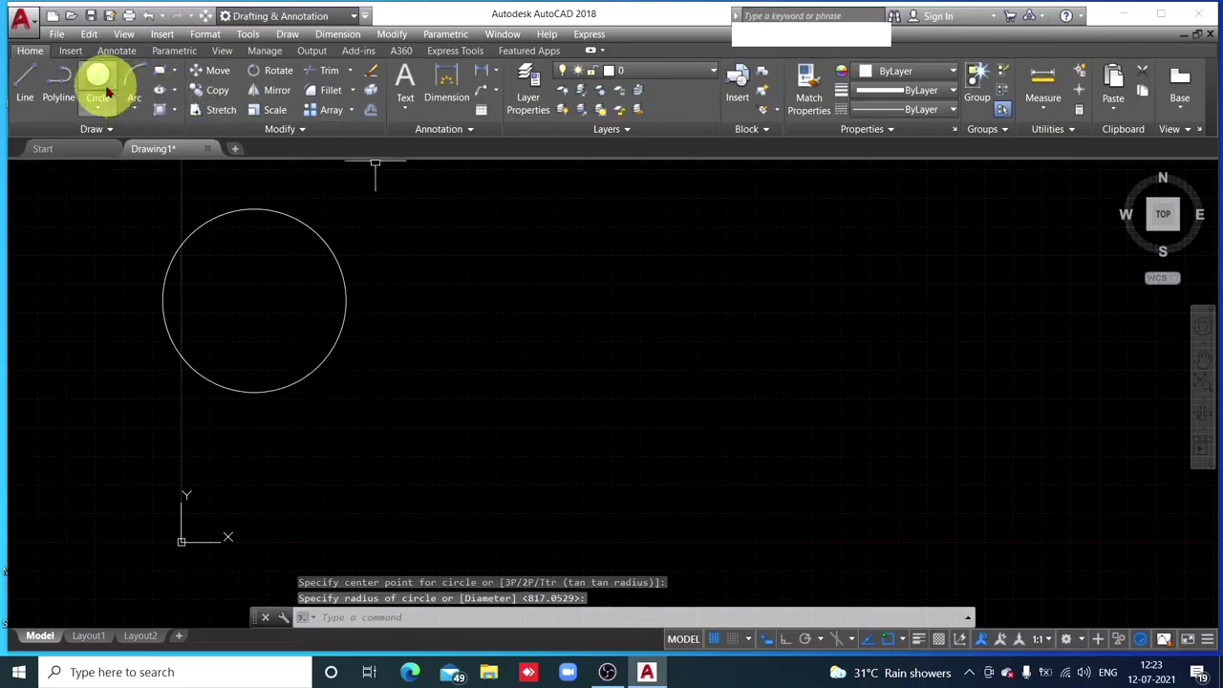
Draw three connected lines from inside the circle: diagonally down, diagonally up, and horizontally back to just short of the first line.
click(27, 76)
click(260, 306)
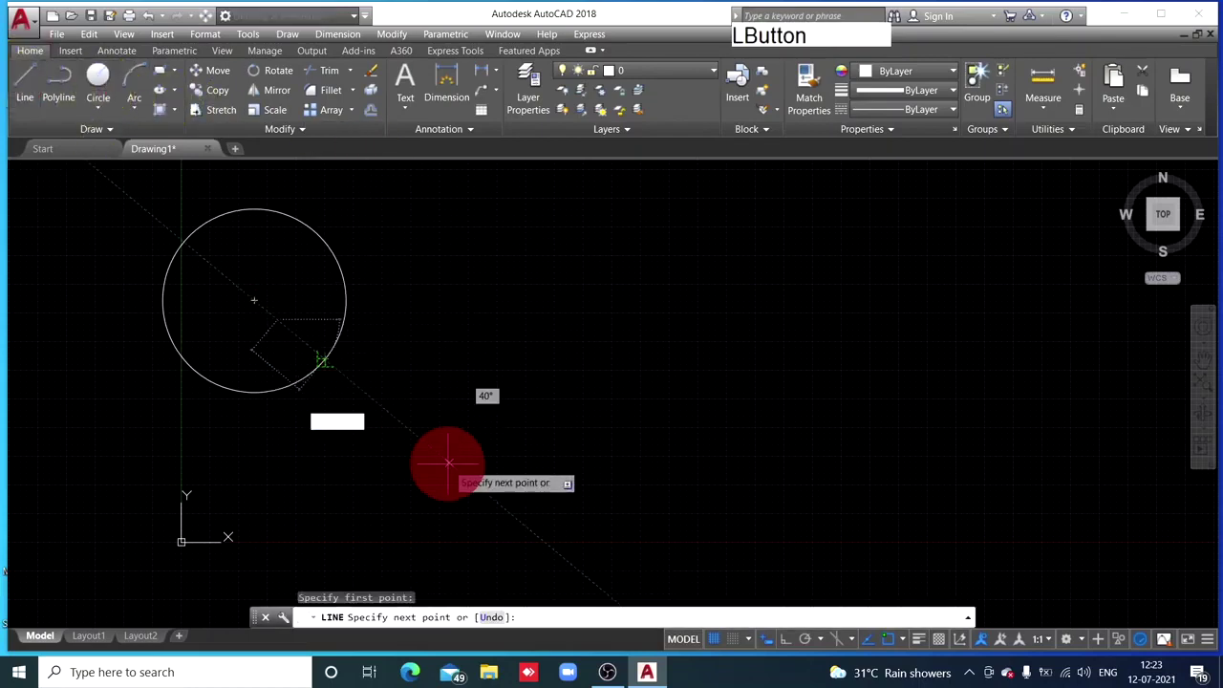
click(448, 461)
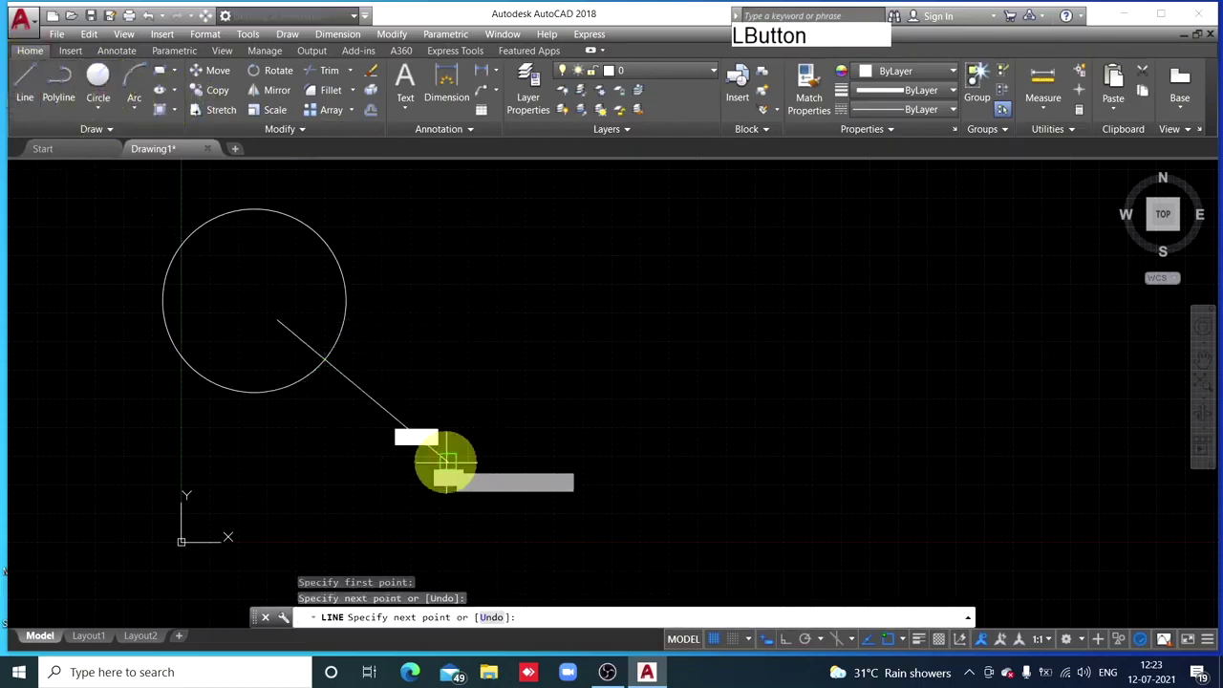
click(602, 388)
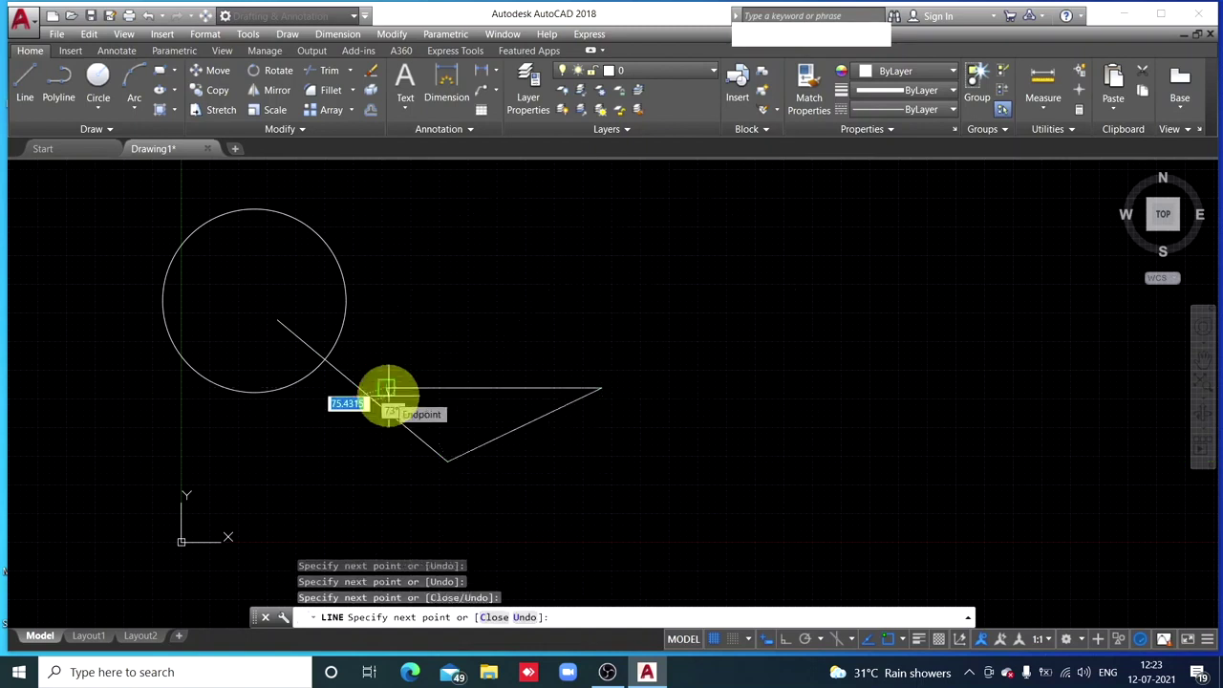
click(387, 388)
key(Escape)
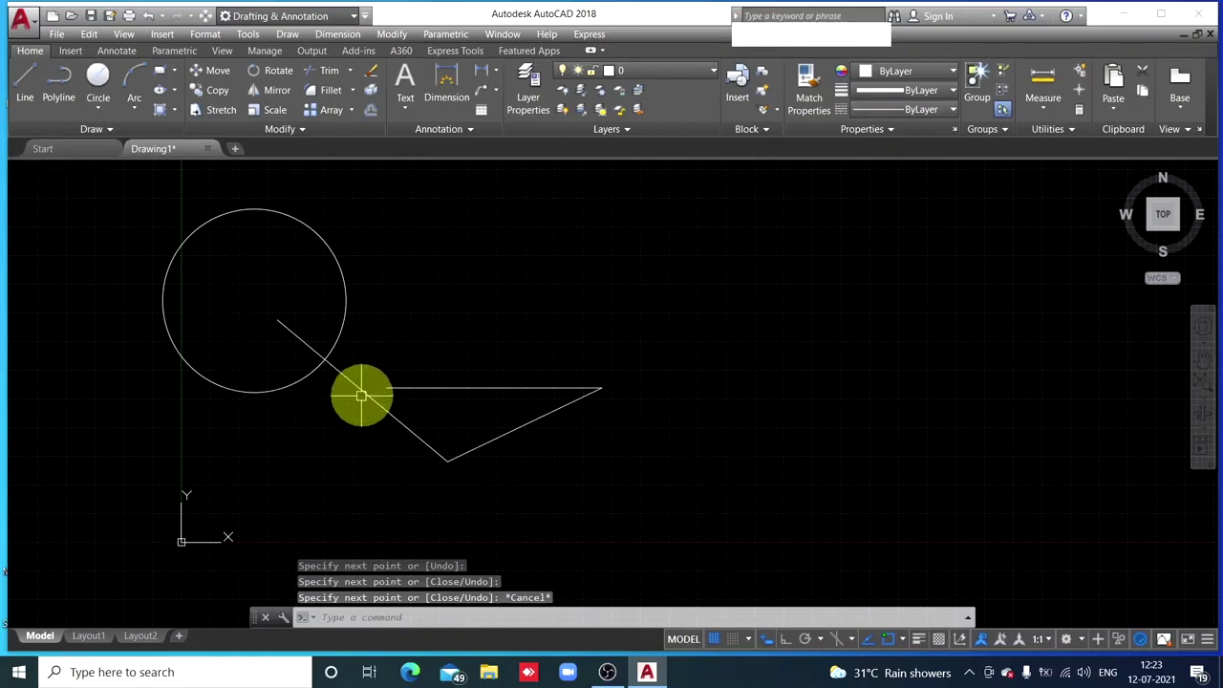
Select each of the three lines and the circle individually, clearing the selection after each one.
click(361, 394)
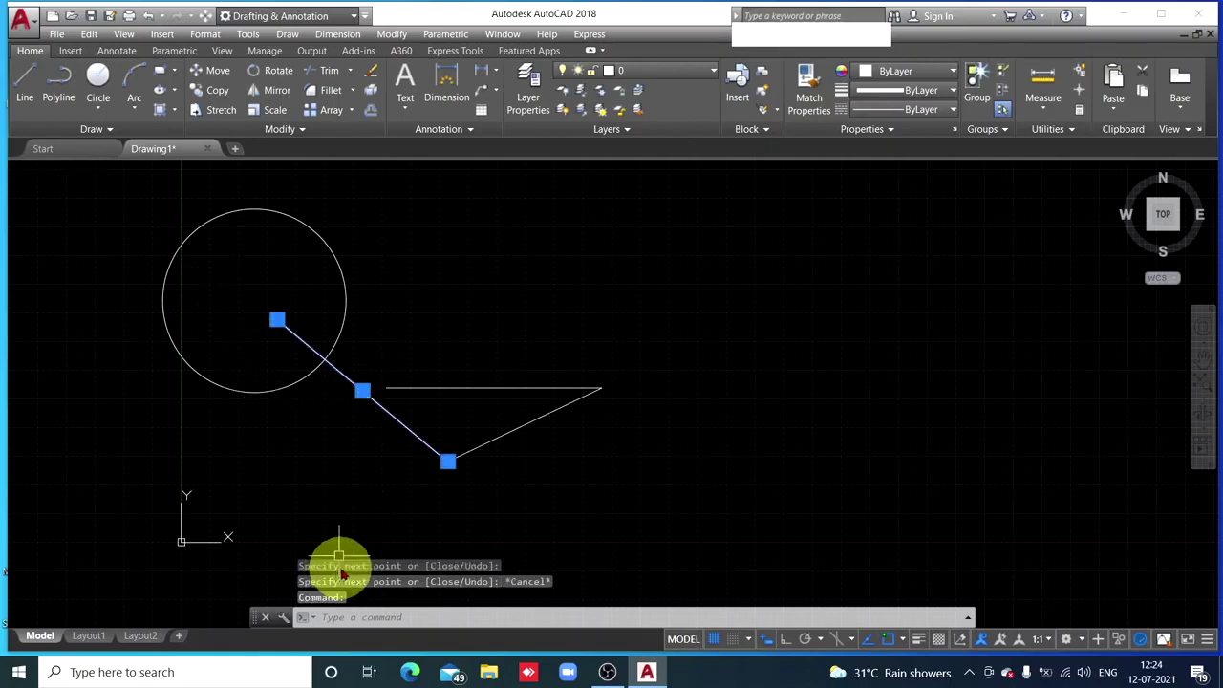
key(Escape)
click(525, 423)
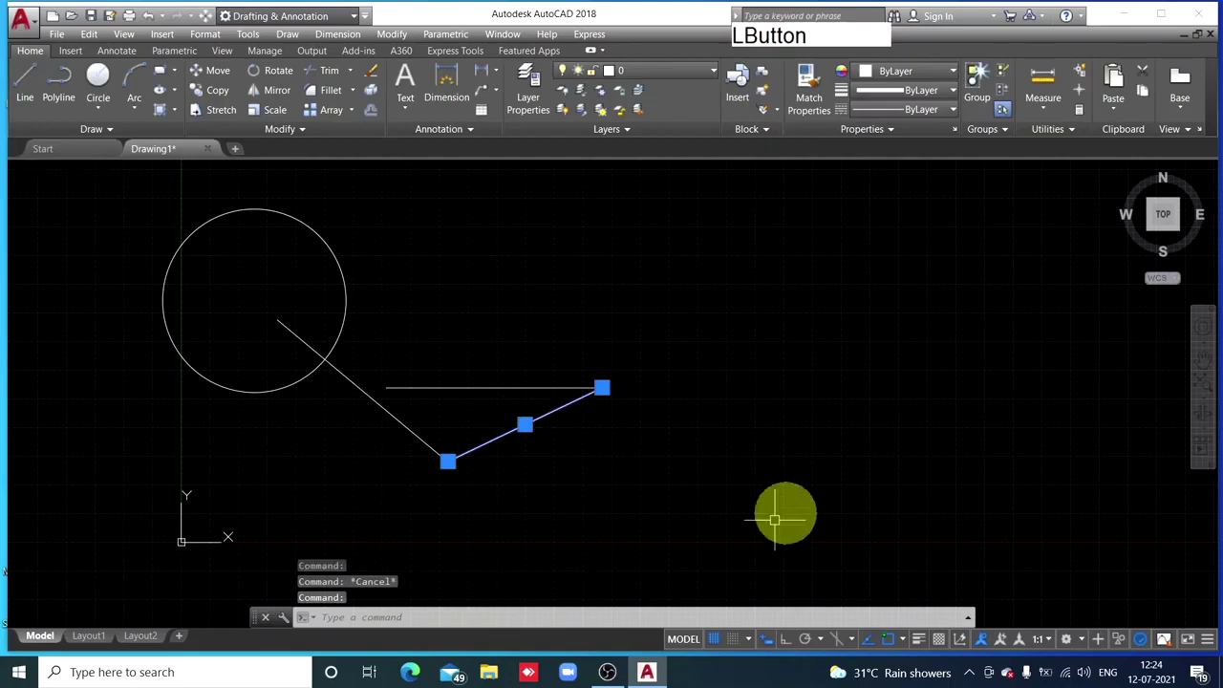
key(Escape)
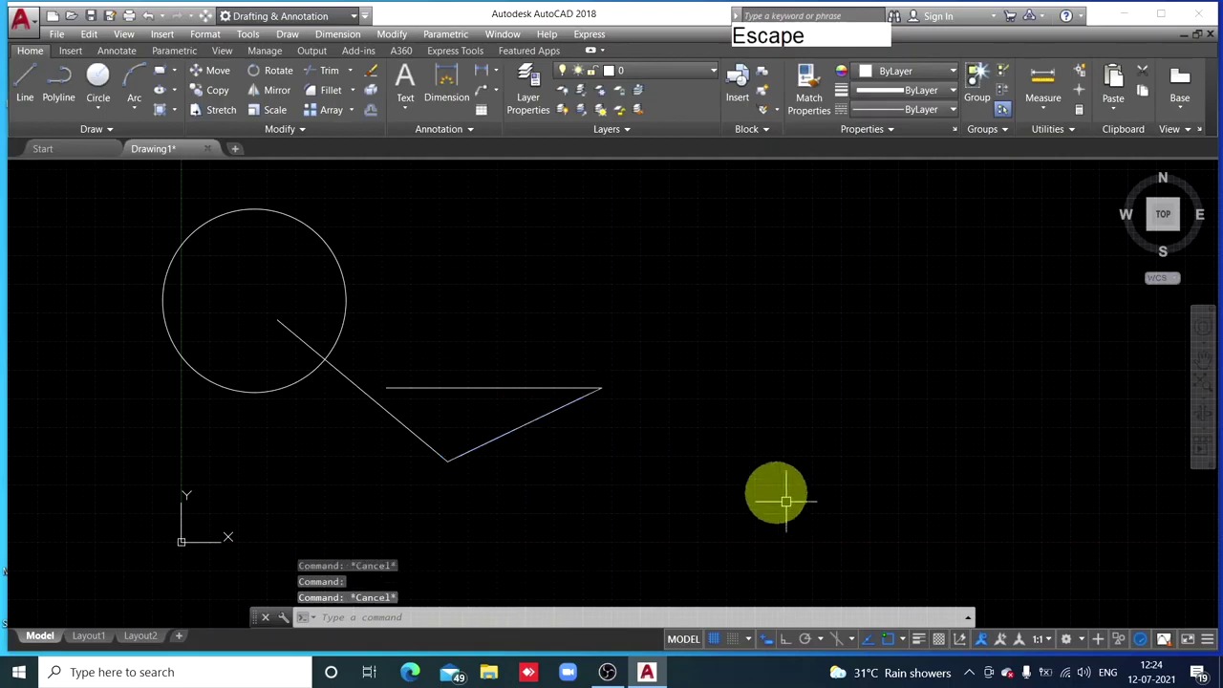
click(488, 388)
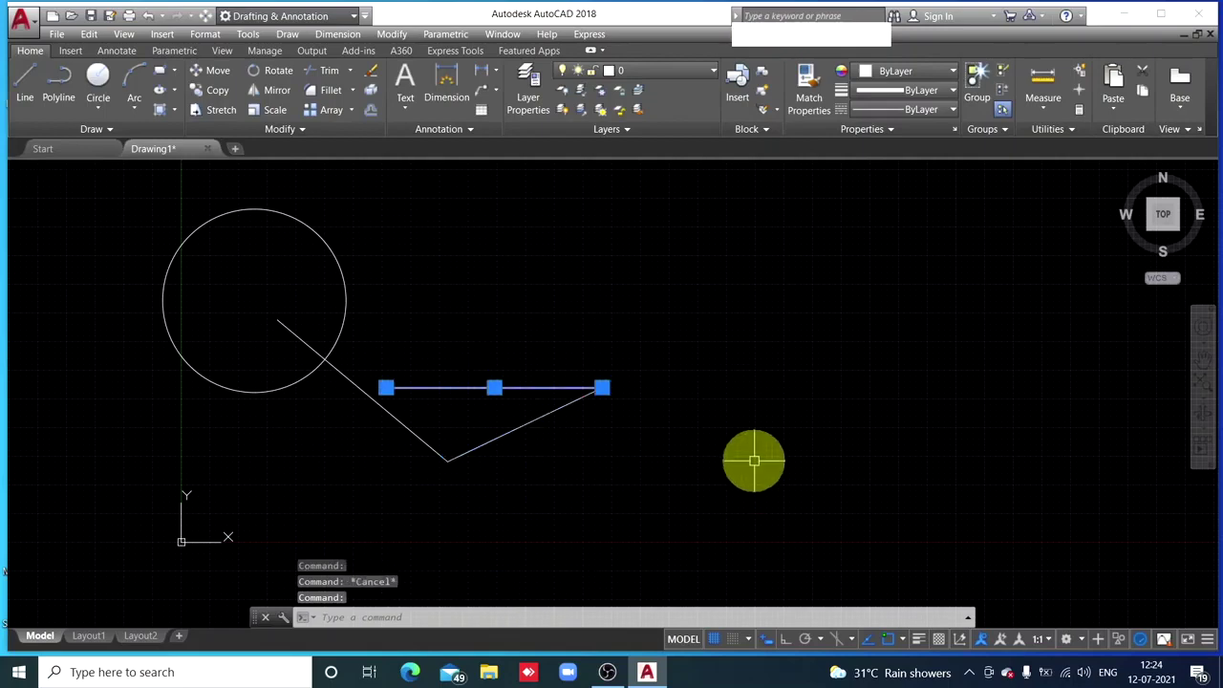
key(Escape)
click(334, 255)
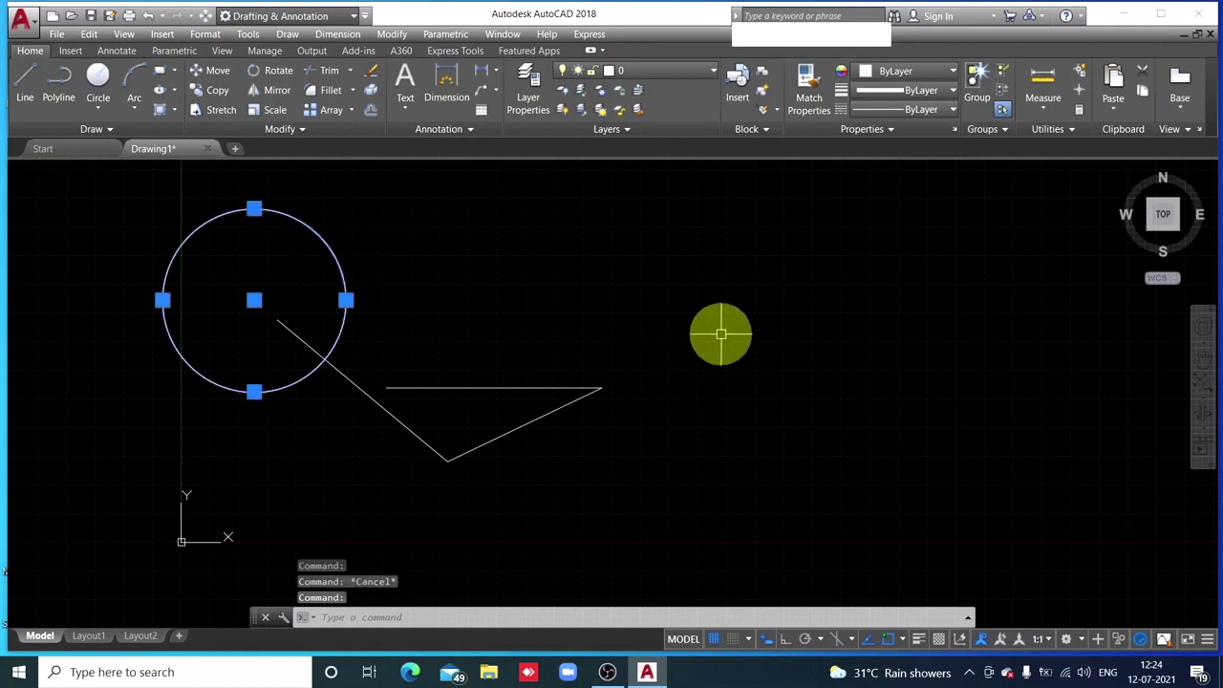
key(Escape)
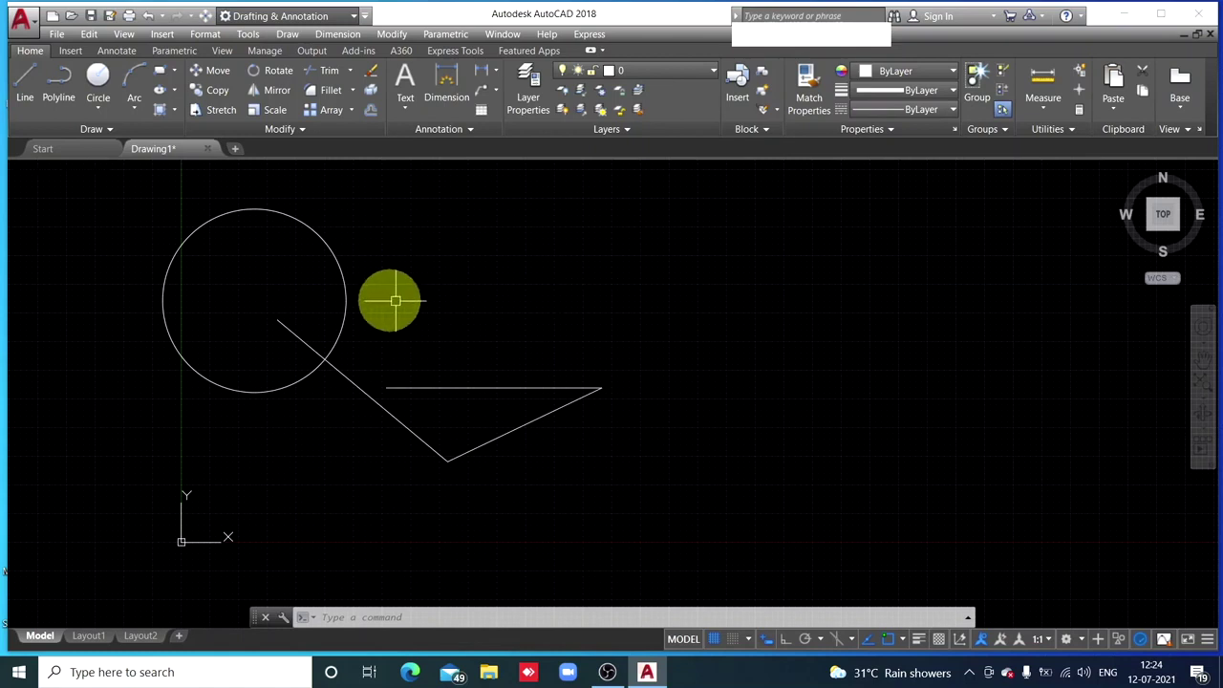
Select the circle and all three lines together one by one, and clear the whole selection.
click(344, 299)
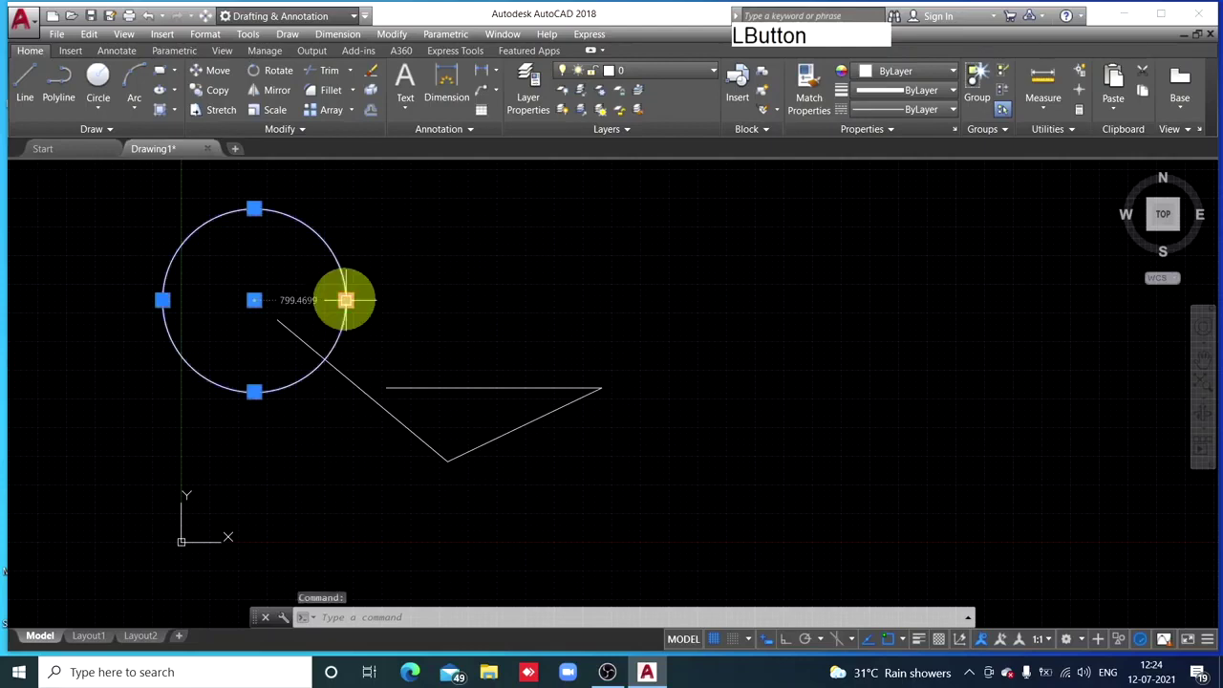
click(483, 387)
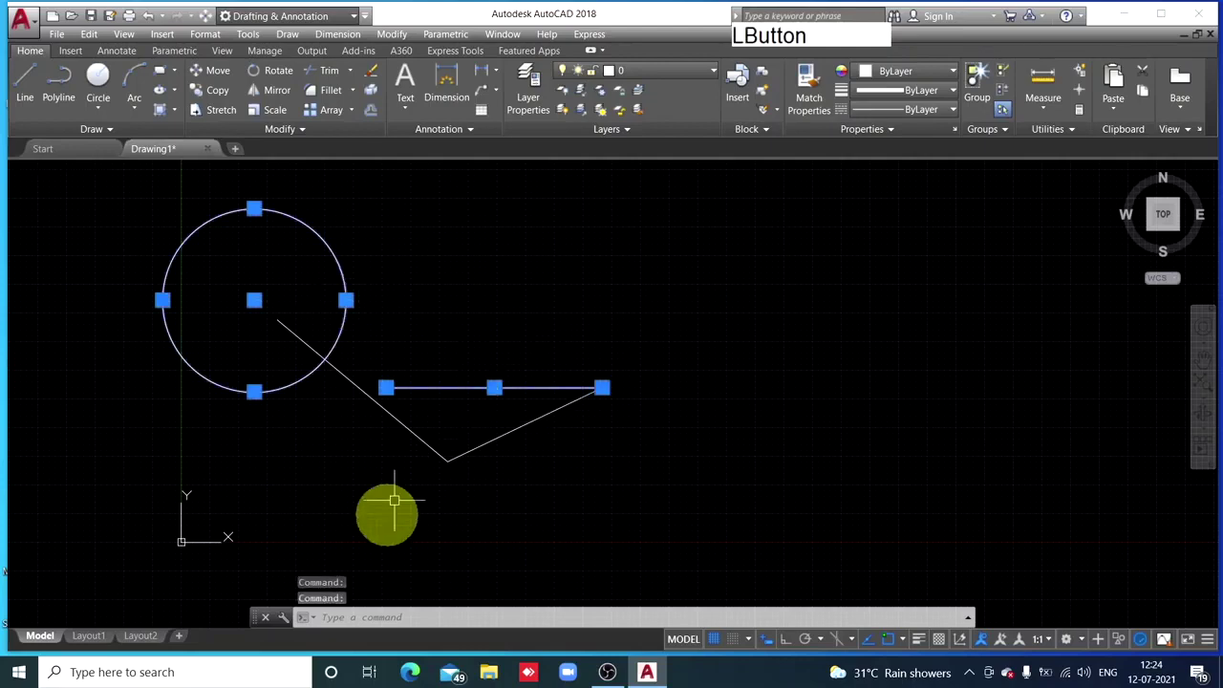
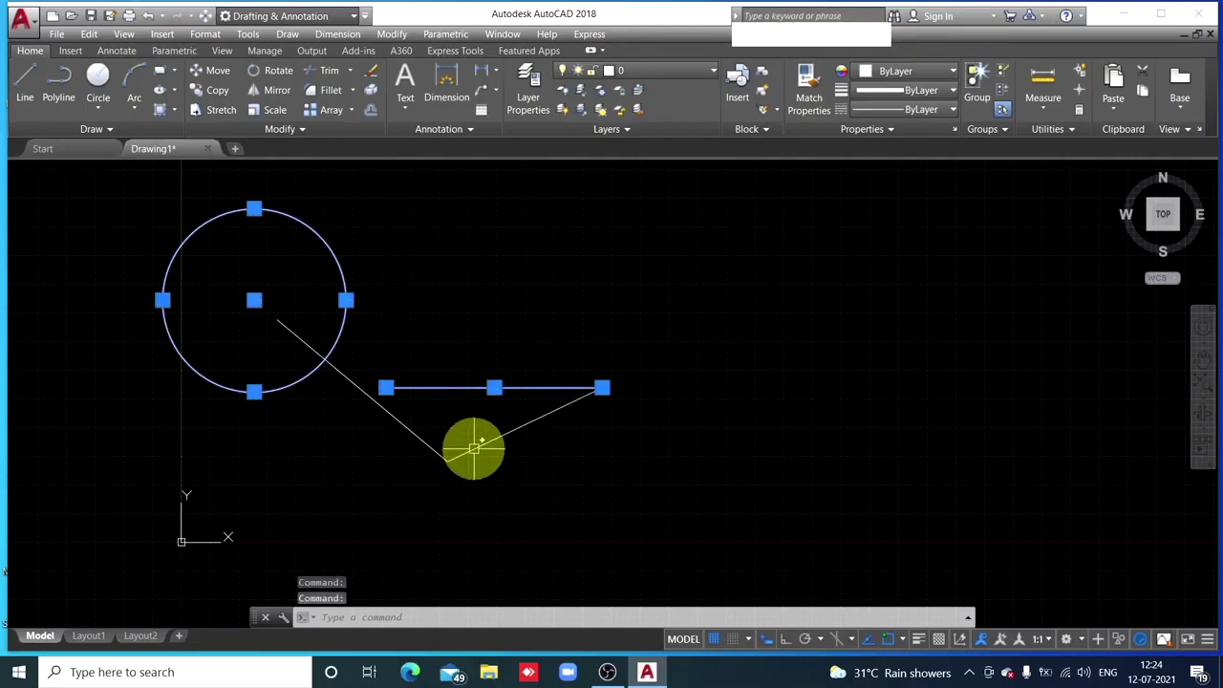
click(414, 428)
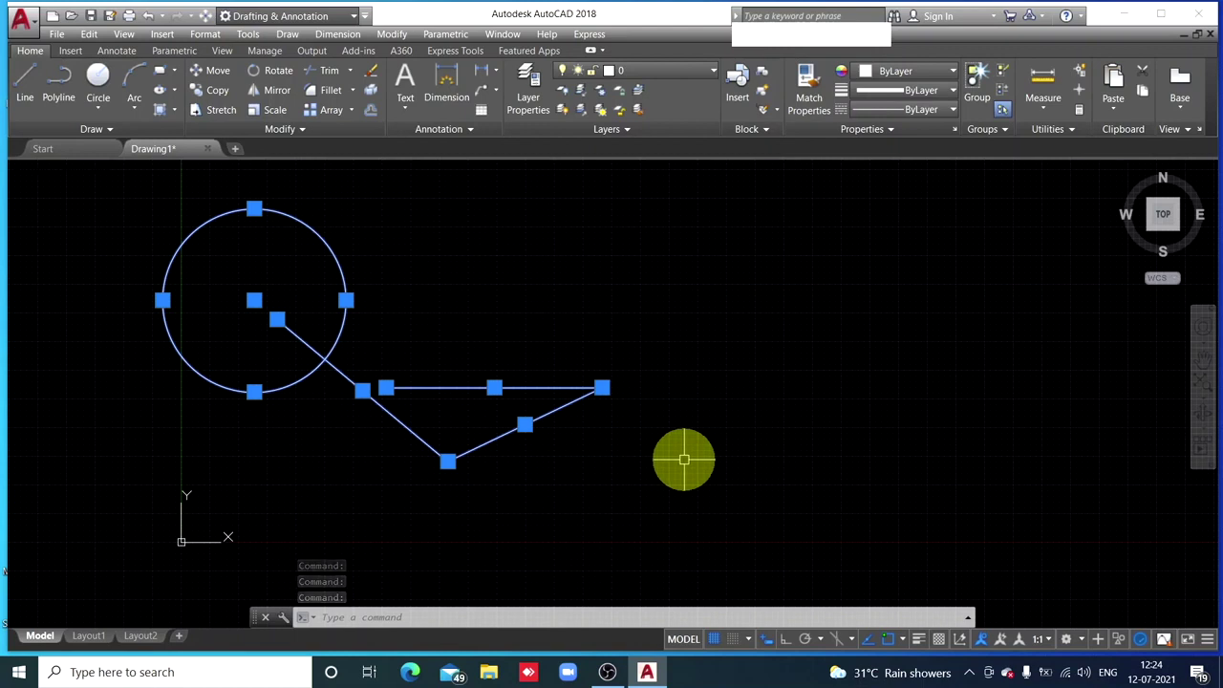
key(Escape)
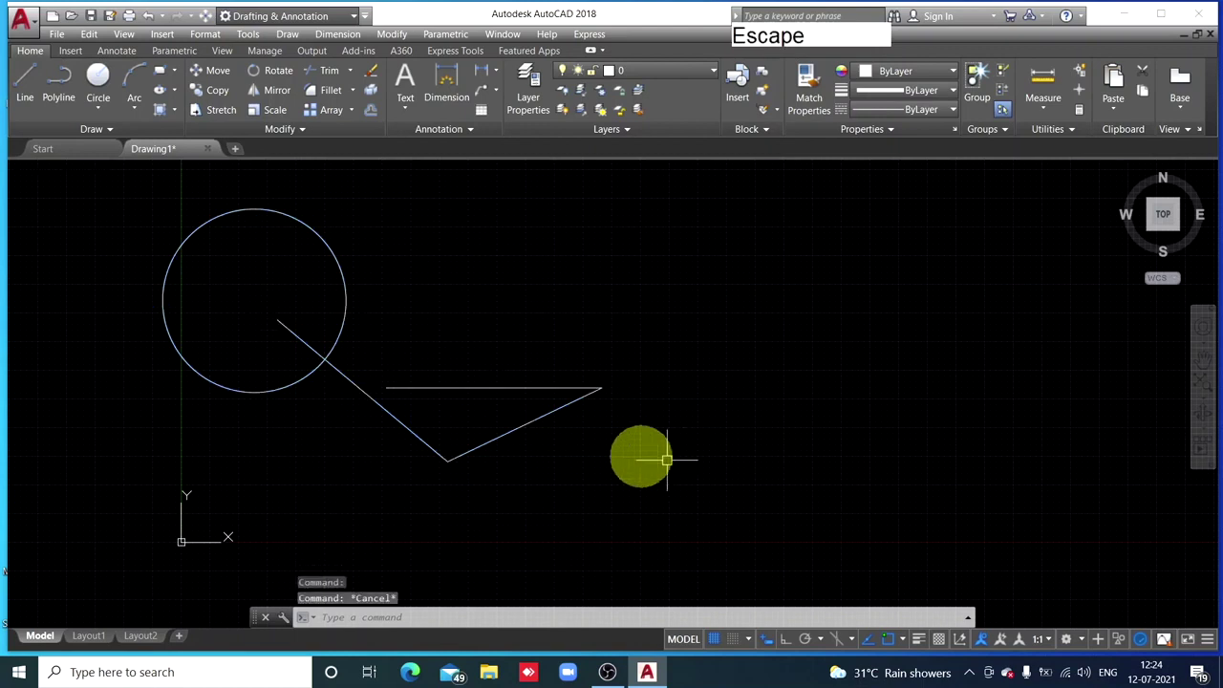
Erase the horizontal line and the short diagonal line separately, keeping the circle and the line that starts inside it.
click(484, 387)
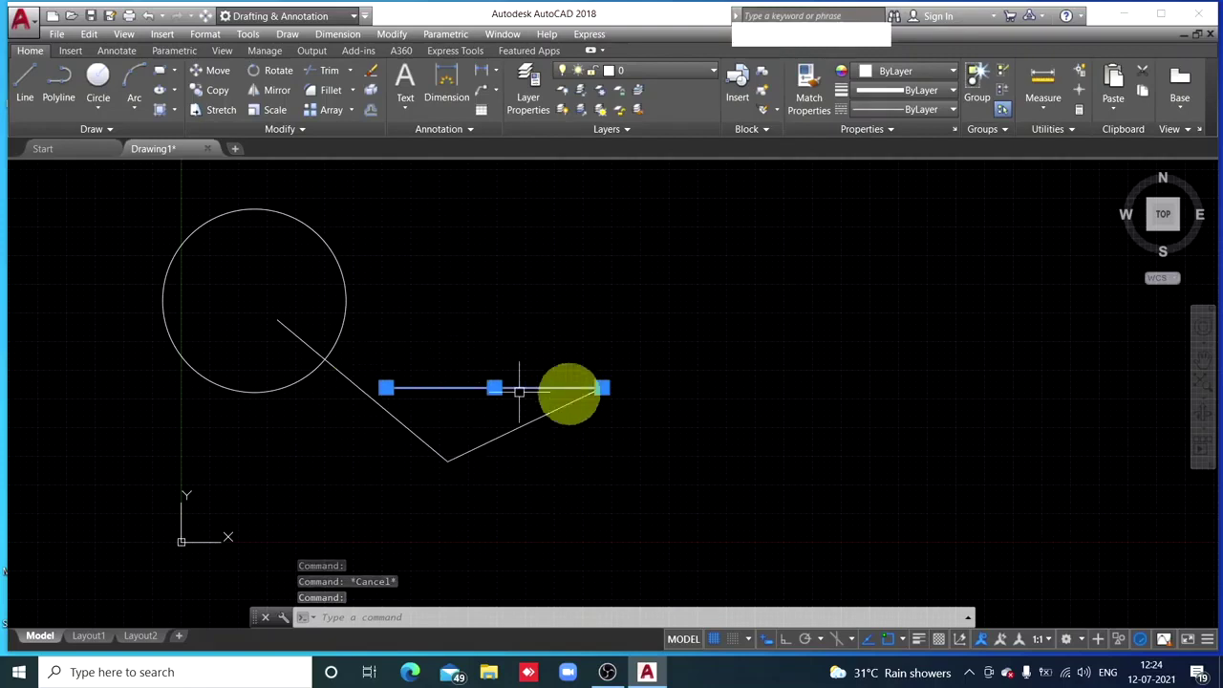
click(371, 74)
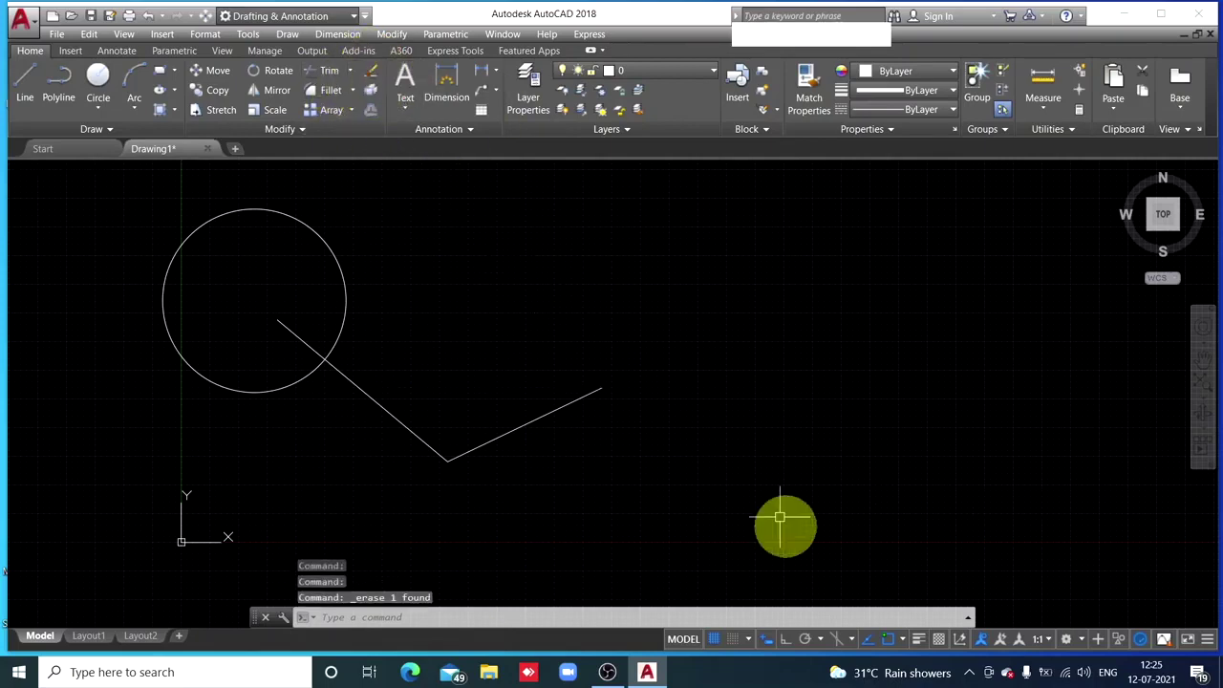
click(527, 420)
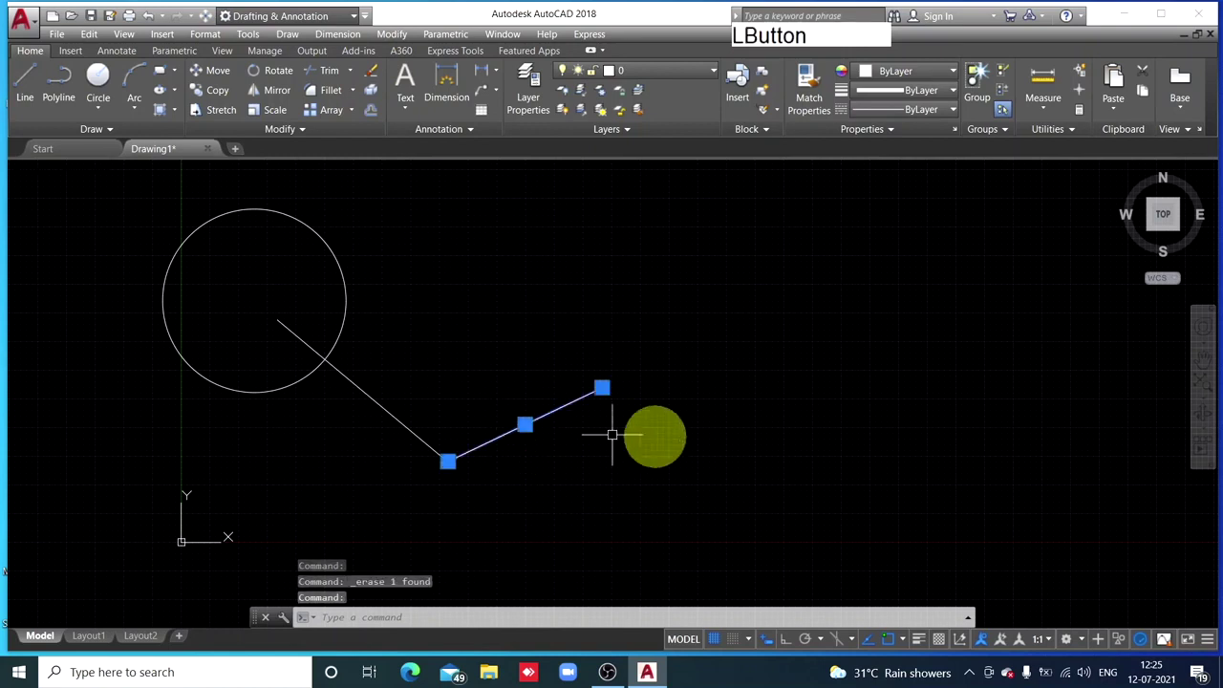
click(374, 72)
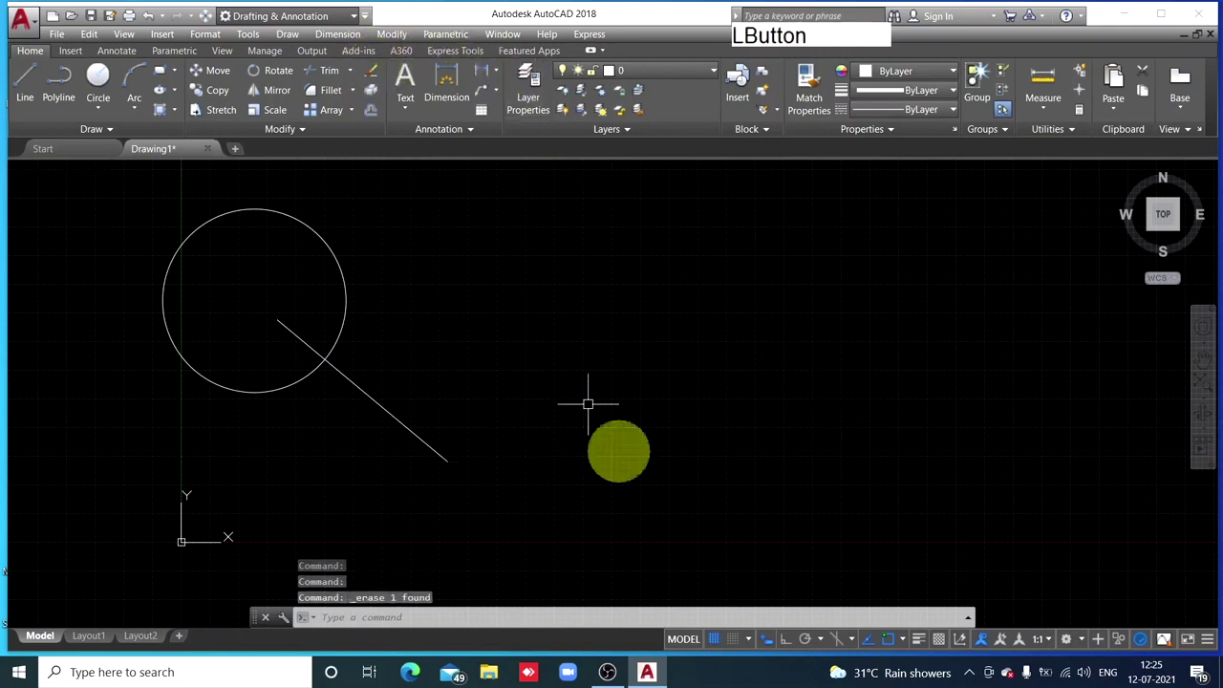
Erase the circle and the remaining diagonal line together.
scroll(753, 532, down, 1)
mouse_move(499, 191)
mouse_down()
mouse_move(544, 383)
mouse_move(467, 492)
mouse_move(299, 476)
mouse_move(288, 450)
mouse_move(299, 461)
mouse_move(262, 453)
mouse_move(272, 443)
mouse_move(234, 435)
mouse_move(170, 391)
mouse_move(142, 340)
mouse_move(139, 285)
mouse_move(181, 192)
mouse_up()
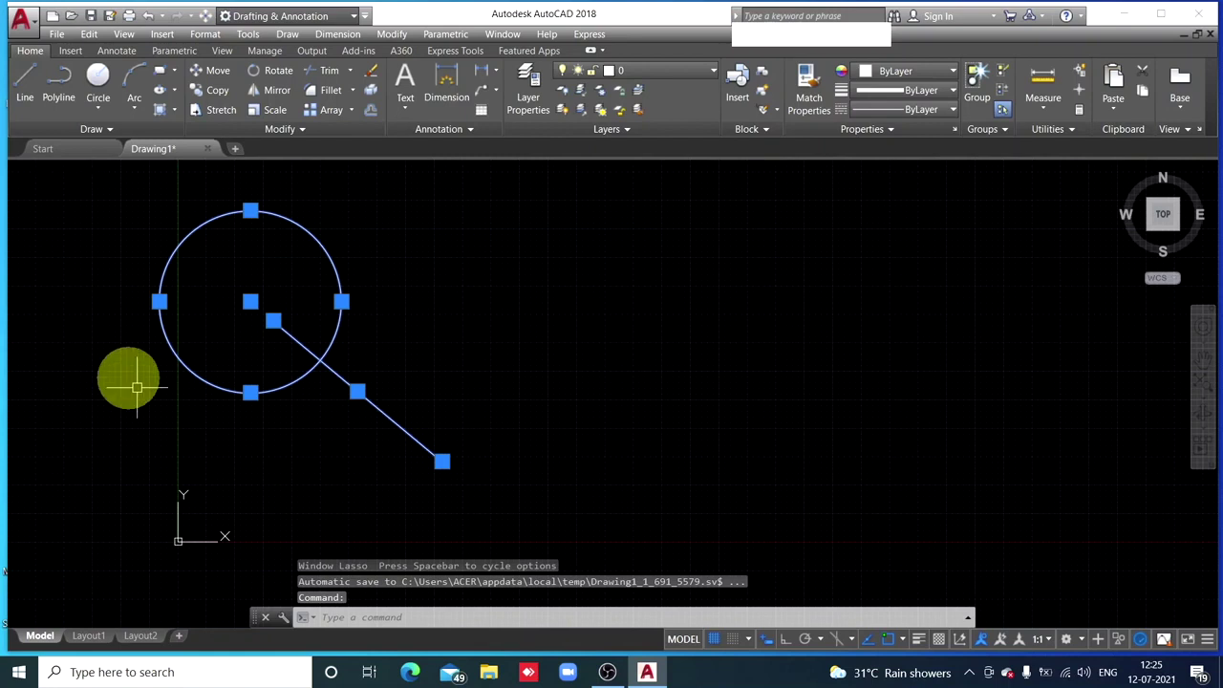
click(371, 70)
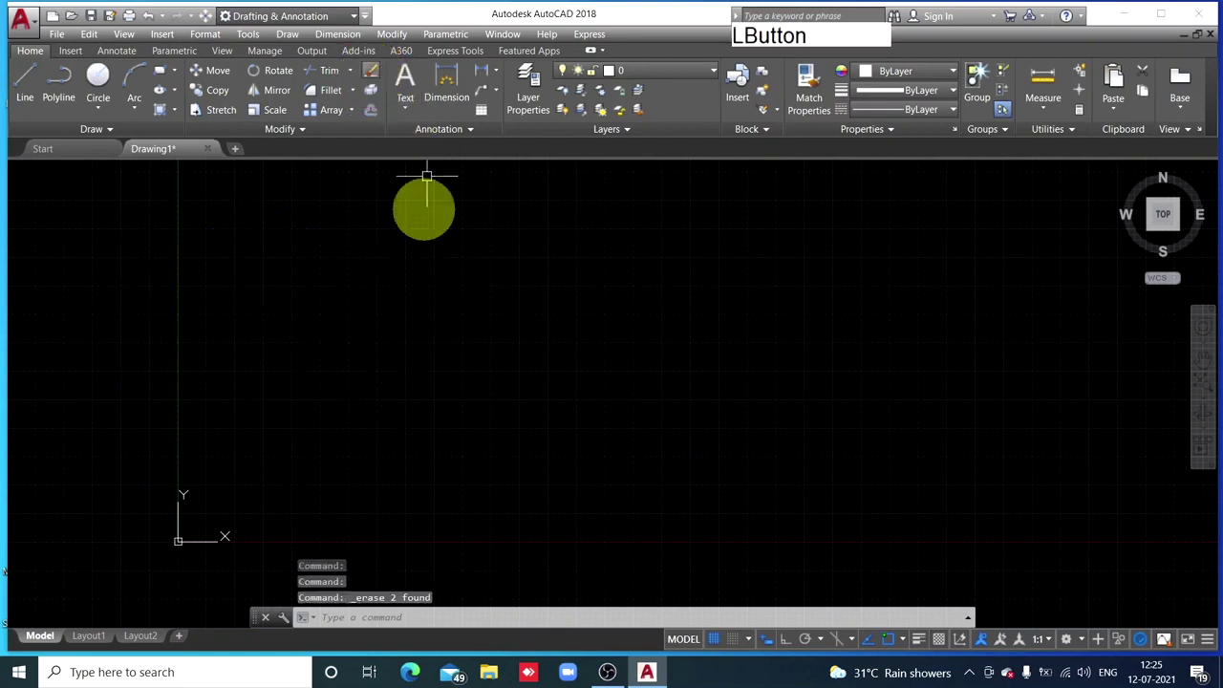
Select the UCS icon at the origin and clear the selection.
click(358, 428)
scroll(359, 427, down, 1)
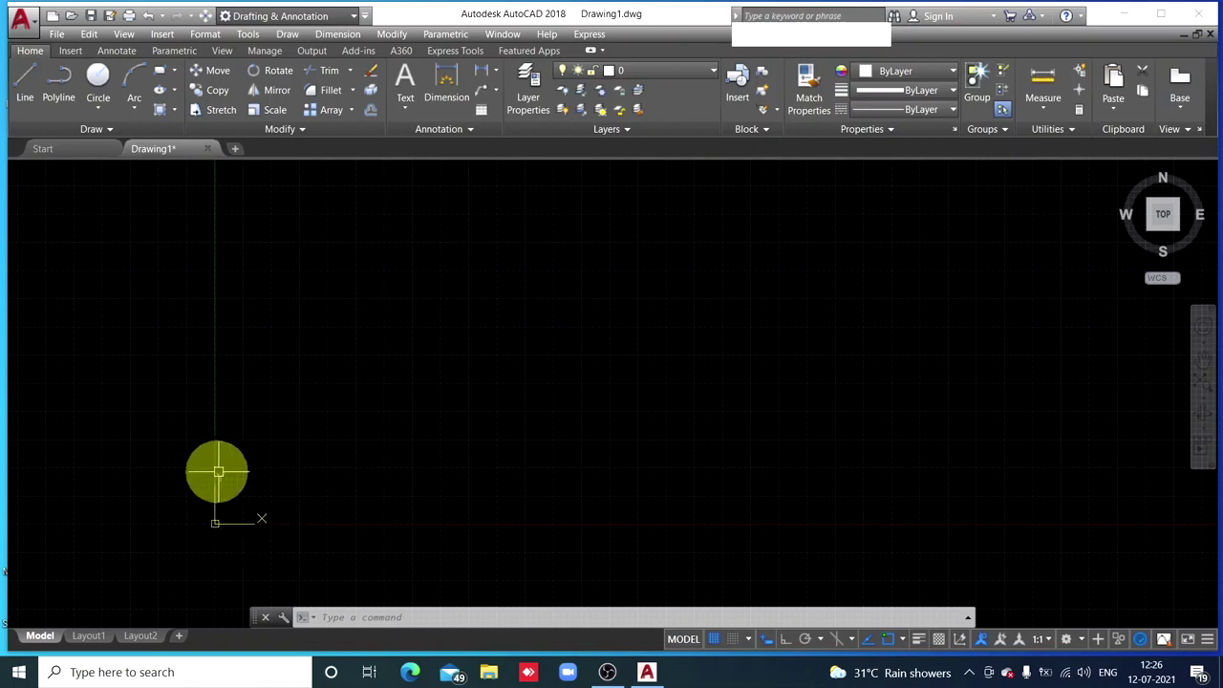
click(214, 512)
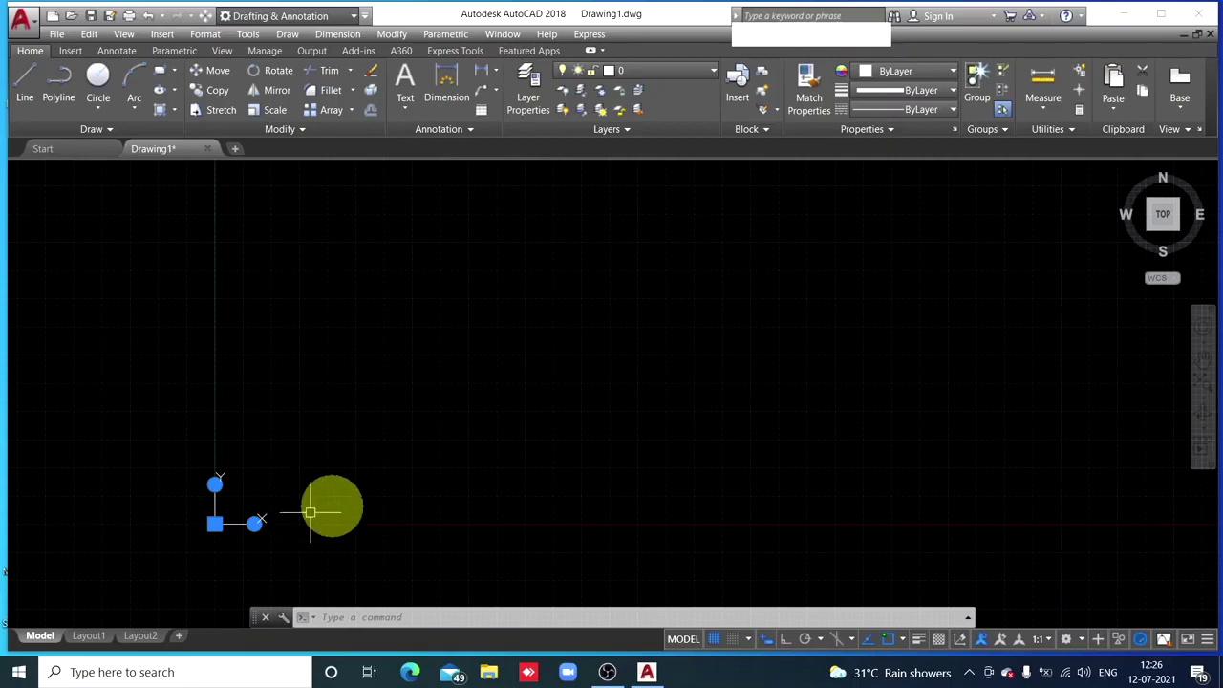
click(394, 484)
key(Escape)
key(Escape)
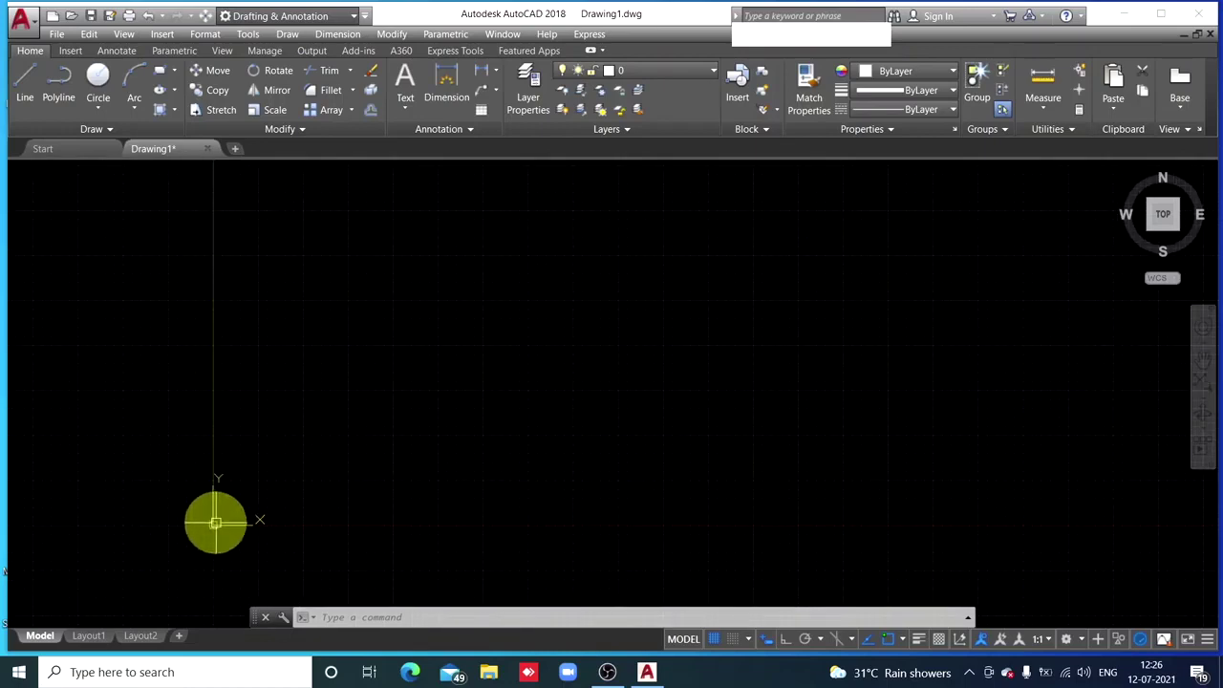
middle_drag(216, 522, 233, 536)
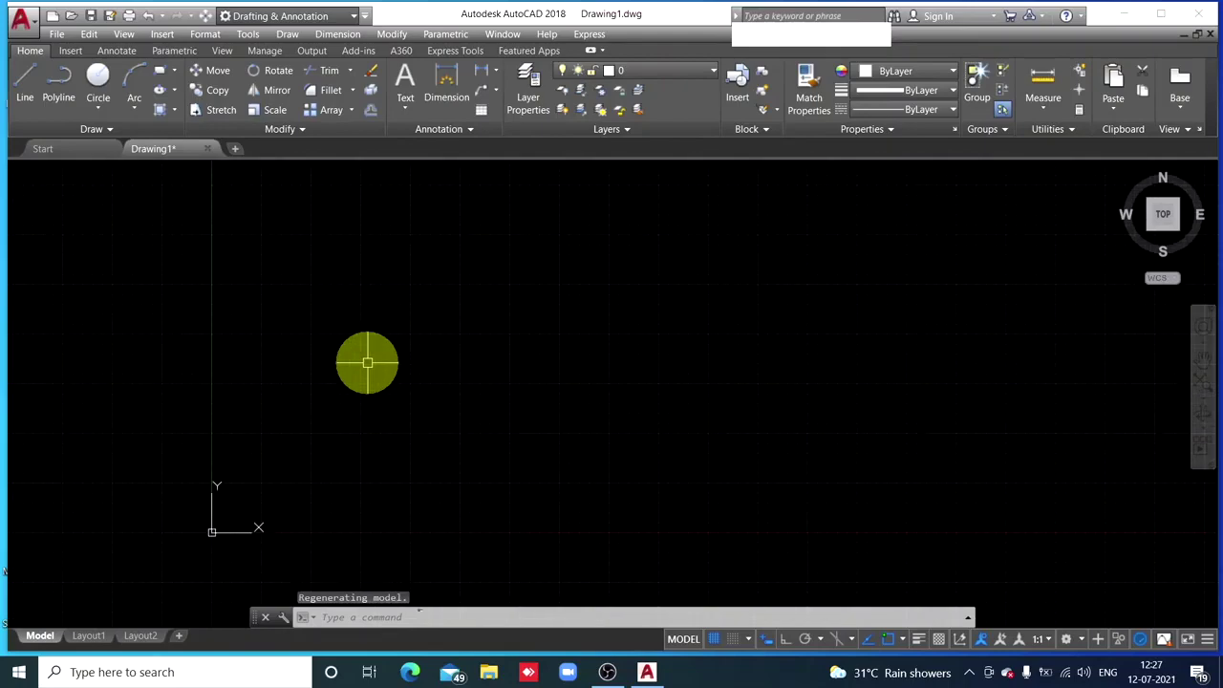
scroll(367, 364, down, 2)
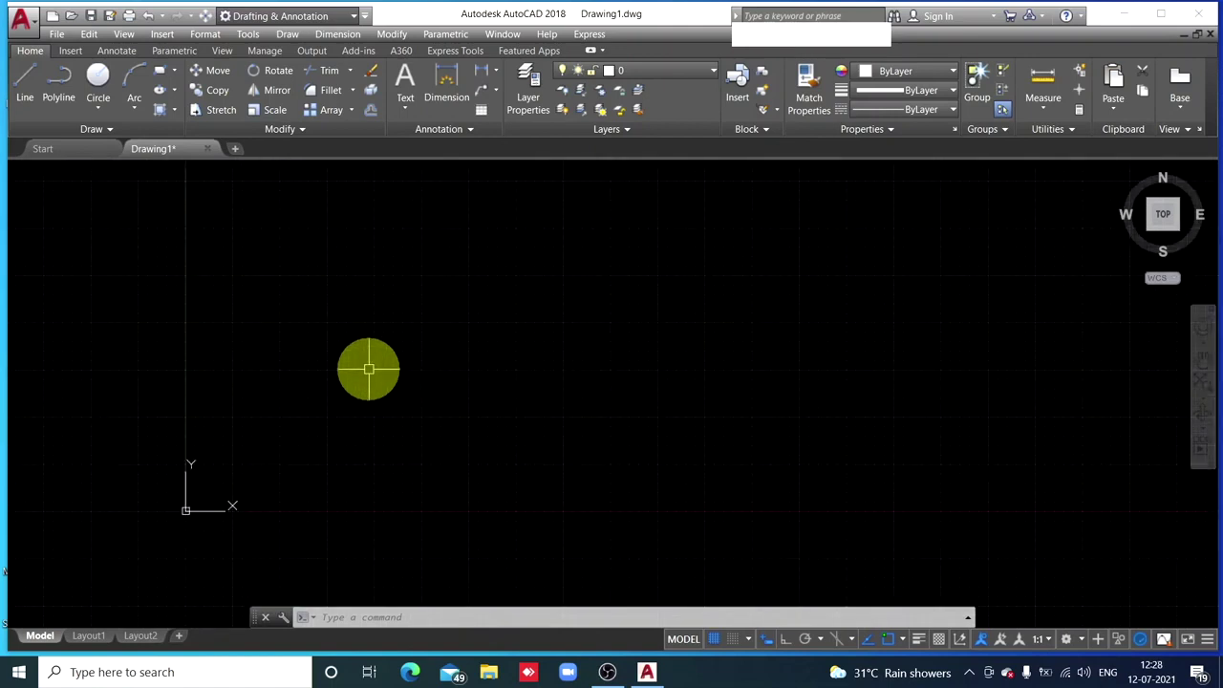
scroll(386, 365, up, 2)
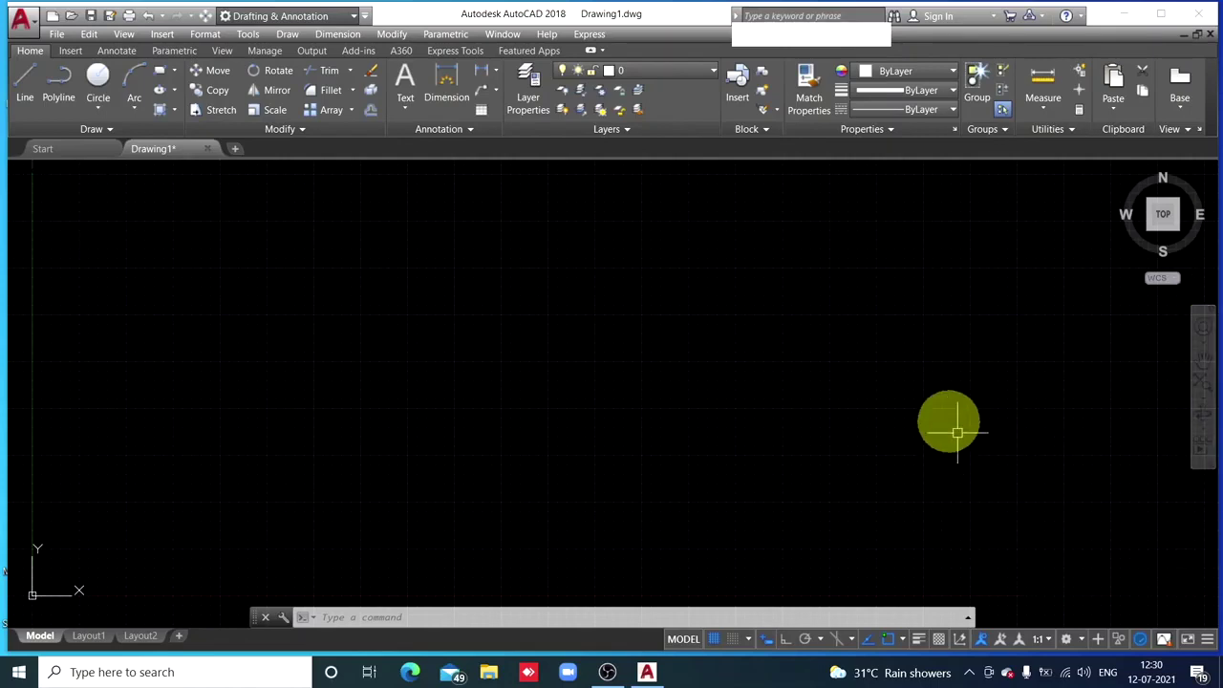
Draw a small circle in the empty drawing area, above and to the right of the origin.
click(102, 82)
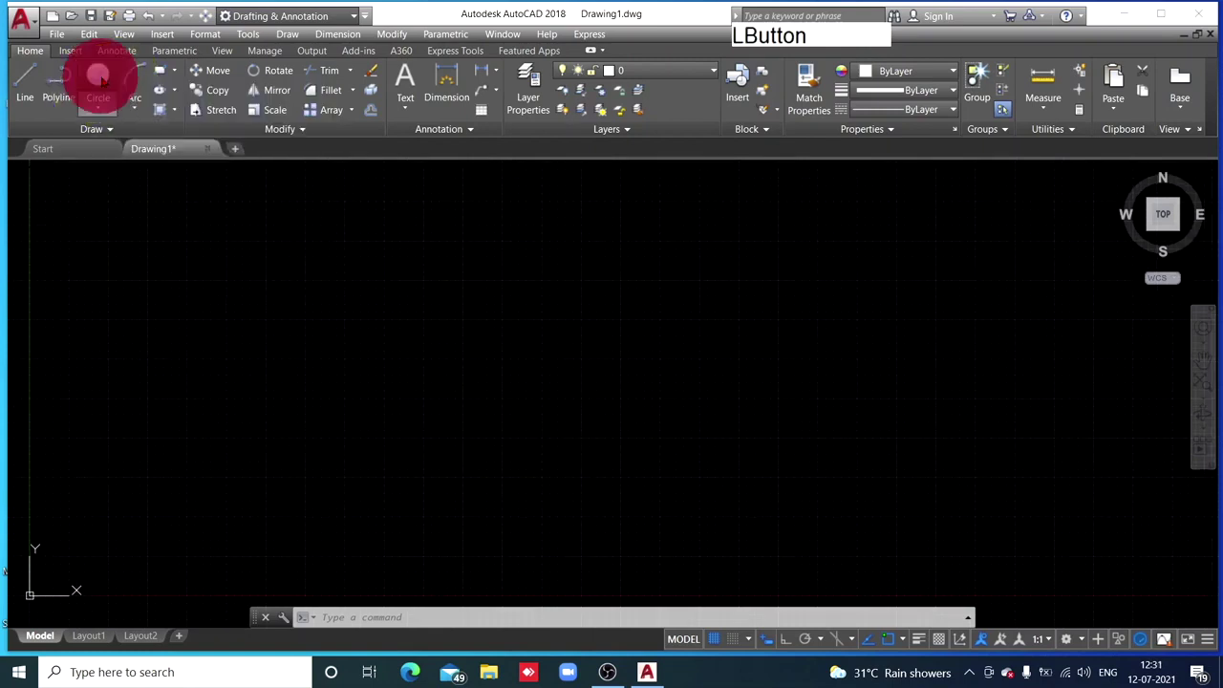
click(426, 444)
click(425, 446)
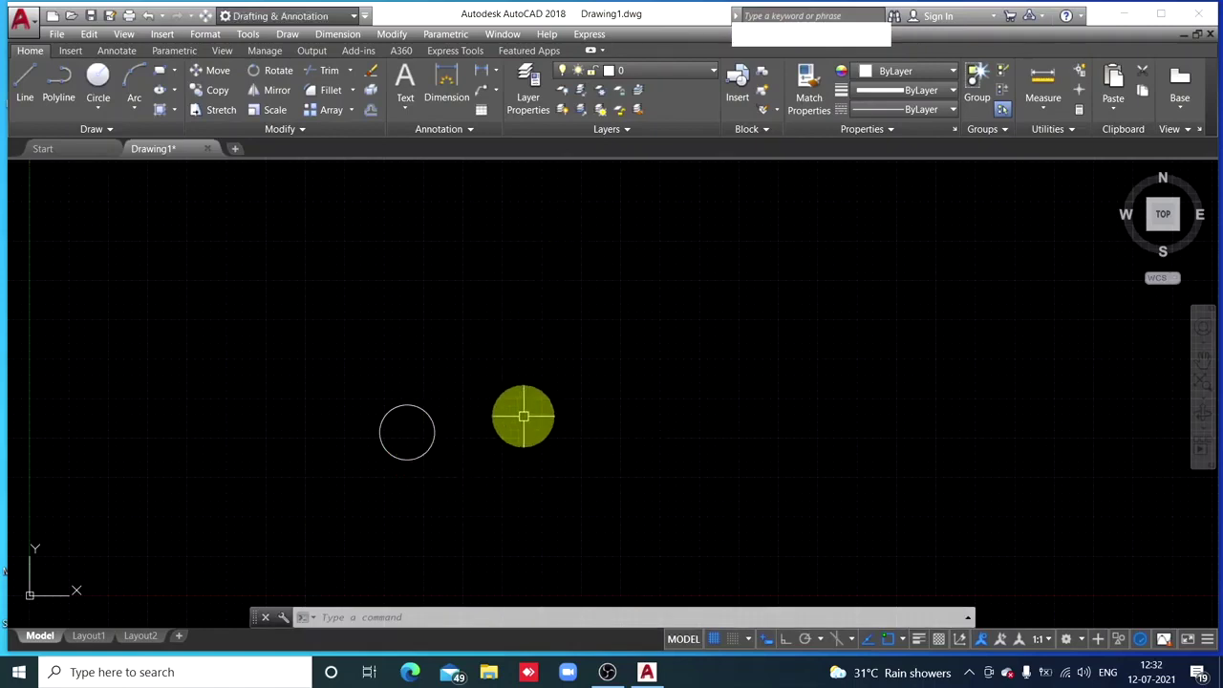
scroll(524, 416, up, 4)
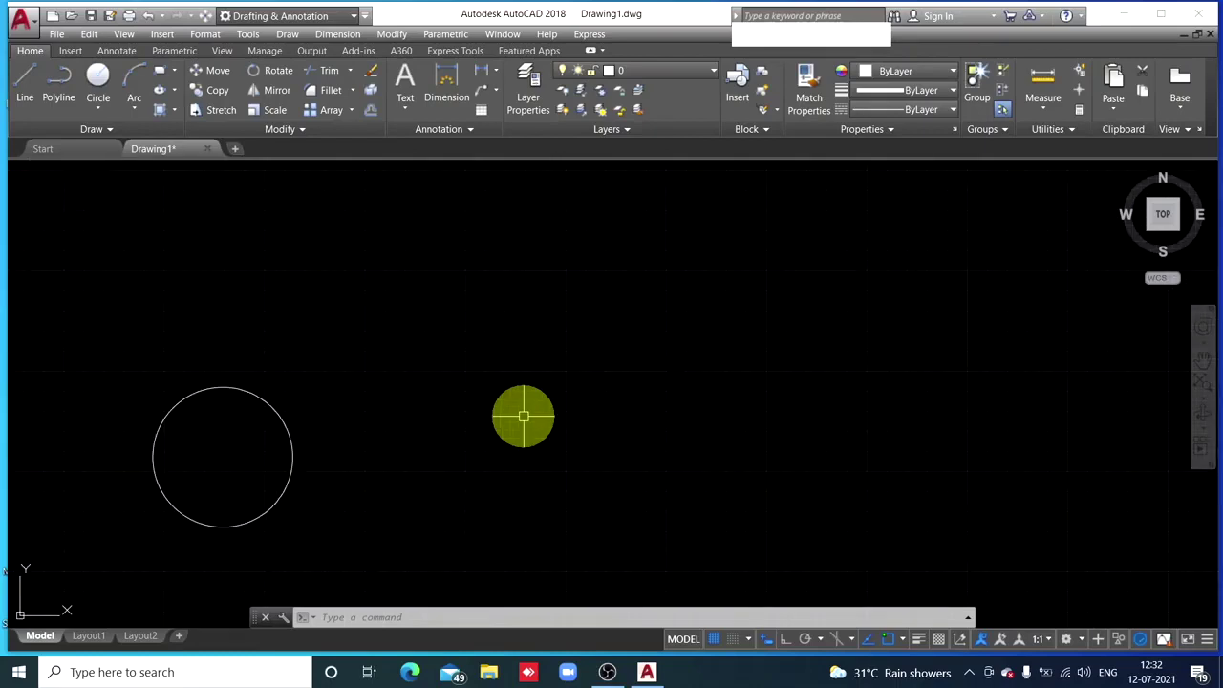
scroll(524, 416, down, 6)
scroll(524, 415, up, 8)
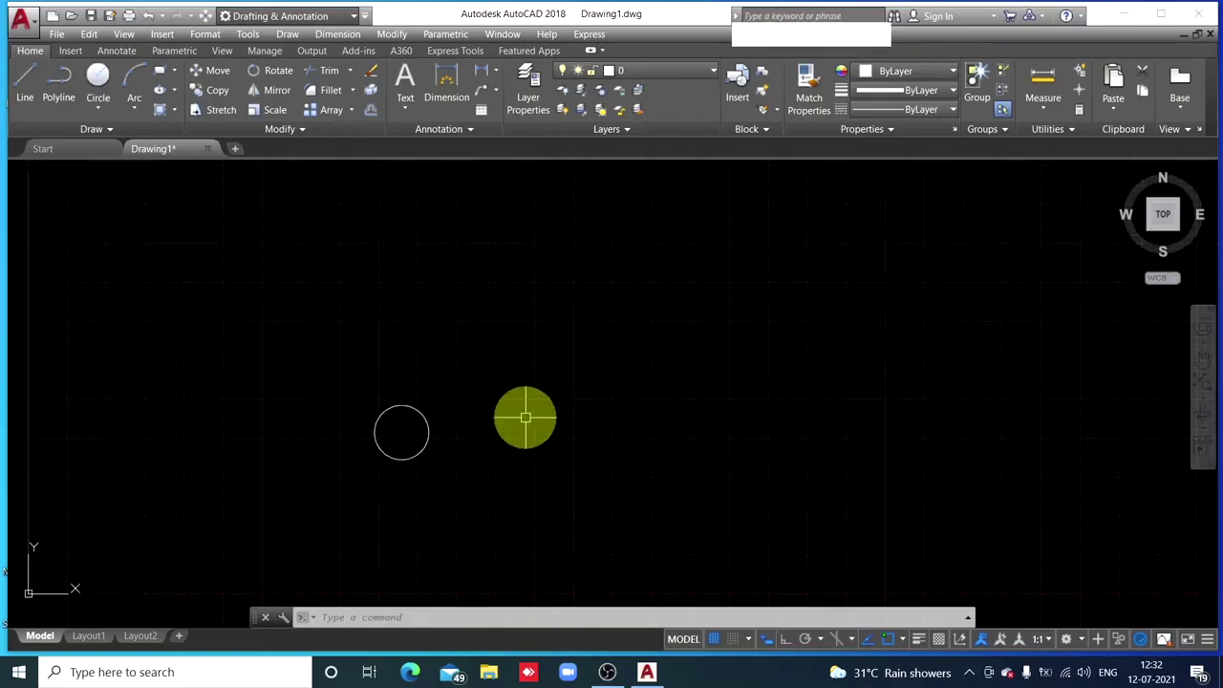
Undo the small circle drawn above and to the right of the origin.
scroll(525, 417, down, 4)
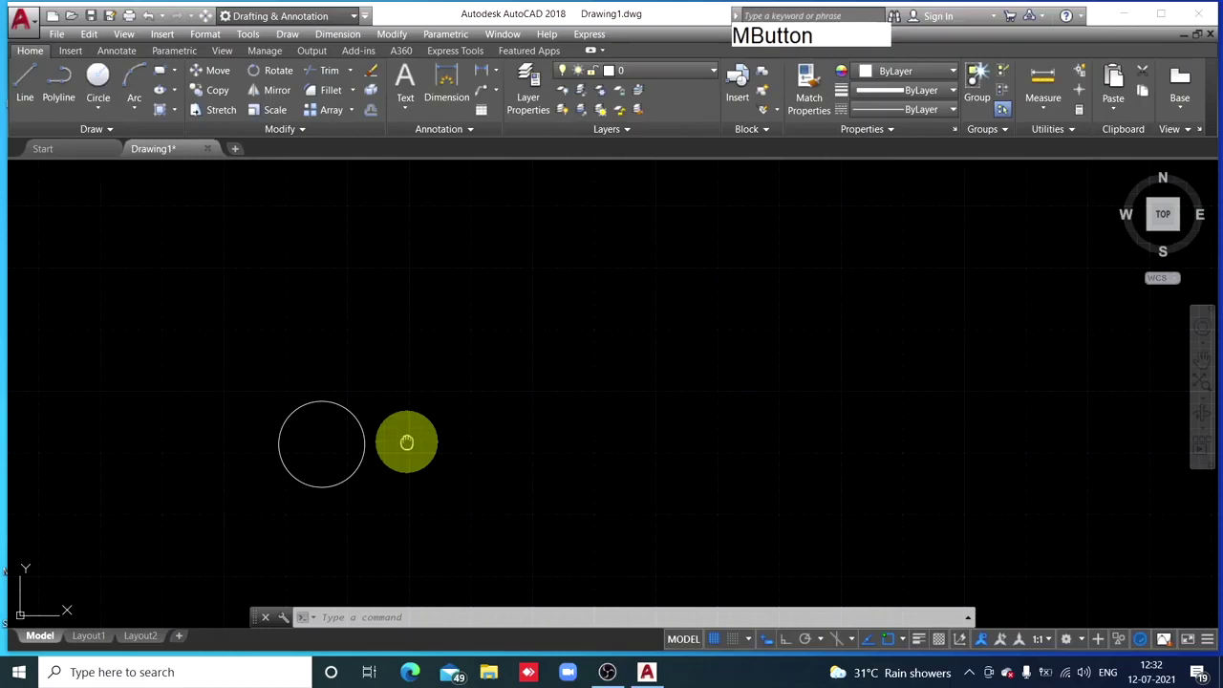
mouse_move(407, 442)
middle_down()
mouse_move(672, 410)
mouse_move(821, 363)
mouse_move(448, 404)
mouse_move(320, 475)
mouse_move(626, 423)
mouse_move(600, 430)
mouse_move(576, 406)
mouse_move(395, 438)
mouse_move(597, 524)
mouse_move(526, 319)
mouse_move(465, 506)
mouse_move(411, 439)
middle_up()
key(ctrl+z)
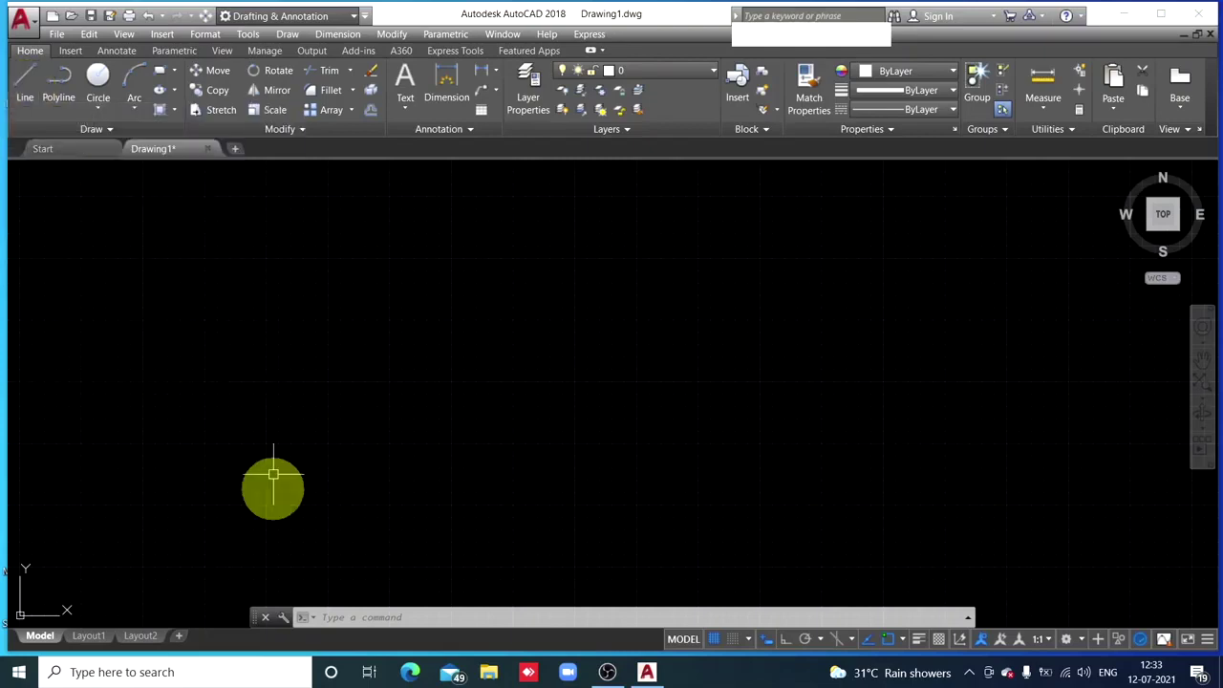
Draw two connected line segments with the LINE command, rising gently to a peak and then turning back steeply down.
click(326, 615)
text(LINE)
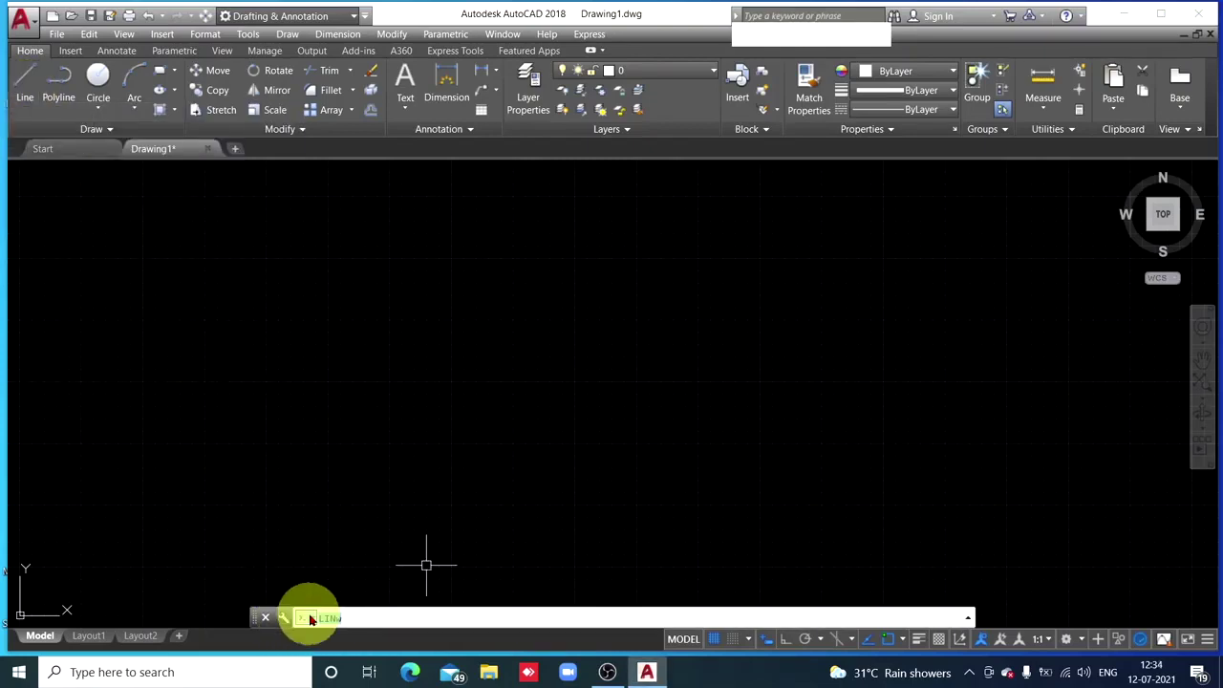
text(e)
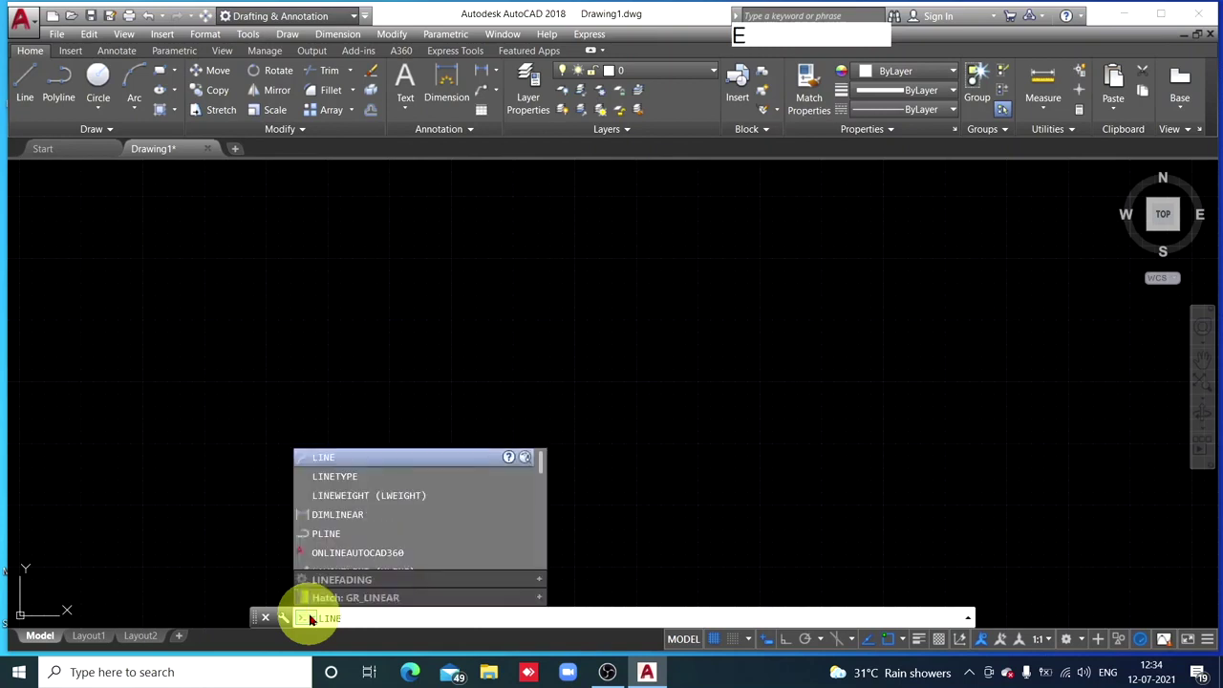
click(316, 458)
click(280, 429)
click(538, 368)
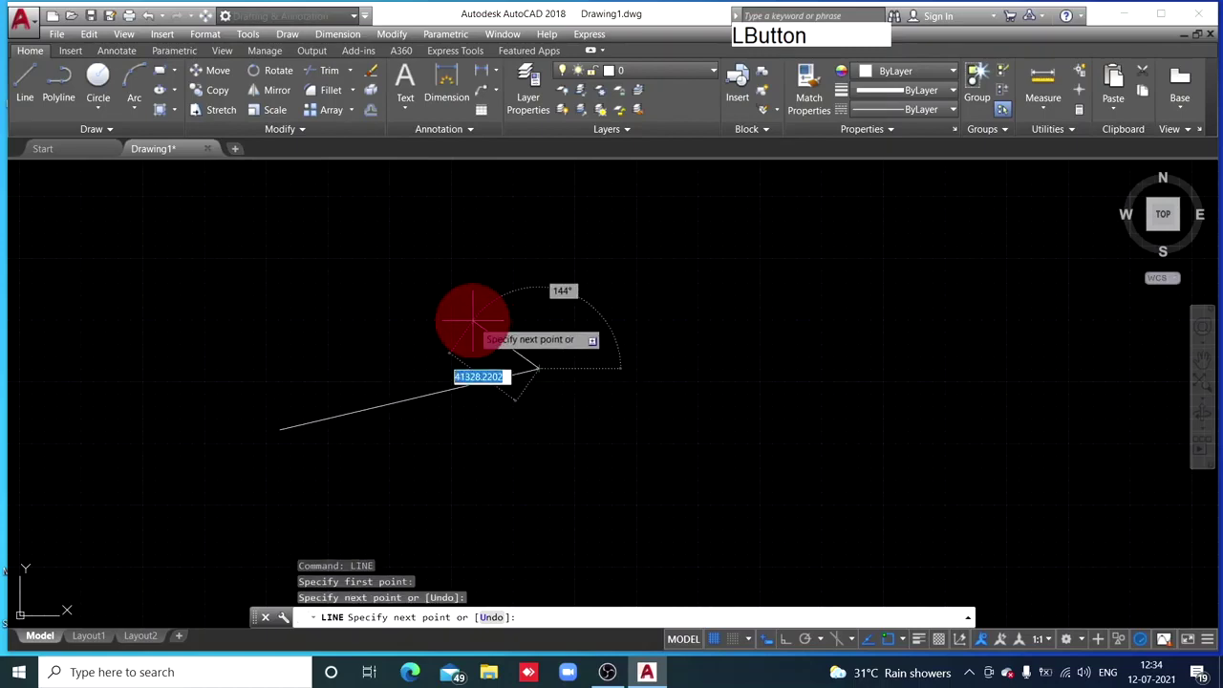
click(474, 478)
key(Escape)
Select both connected line segments with a lasso and erase them.
mouse_move(212, 369)
mouse_down()
mouse_move(465, 514)
mouse_move(421, 337)
mouse_move(300, 396)
mouse_up()
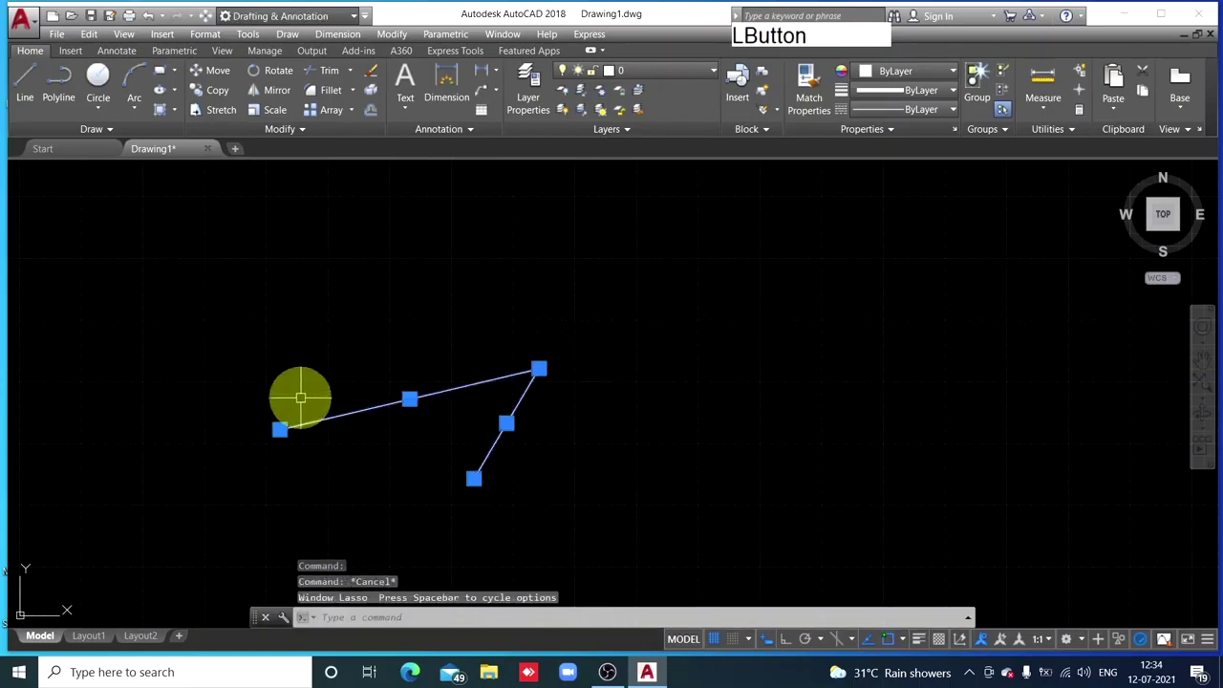
click(370, 73)
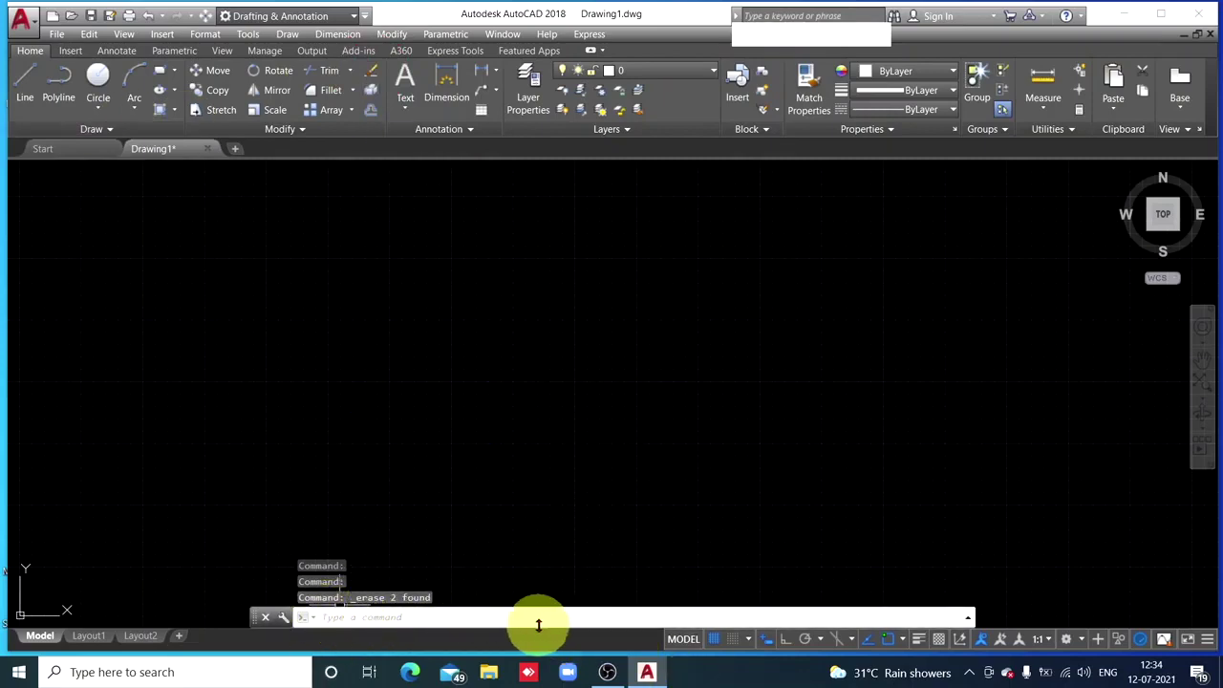
Look at the Circle command's center point prompt and the list of circle construction methods.
click(97, 80)
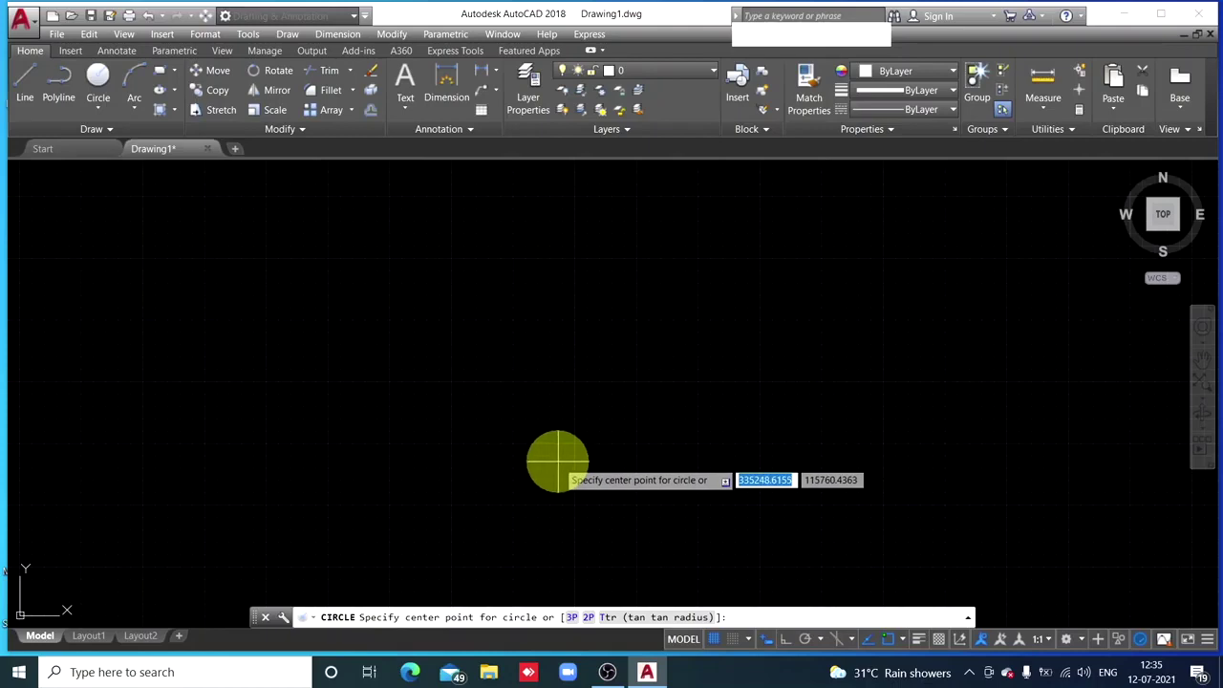
key(Escape)
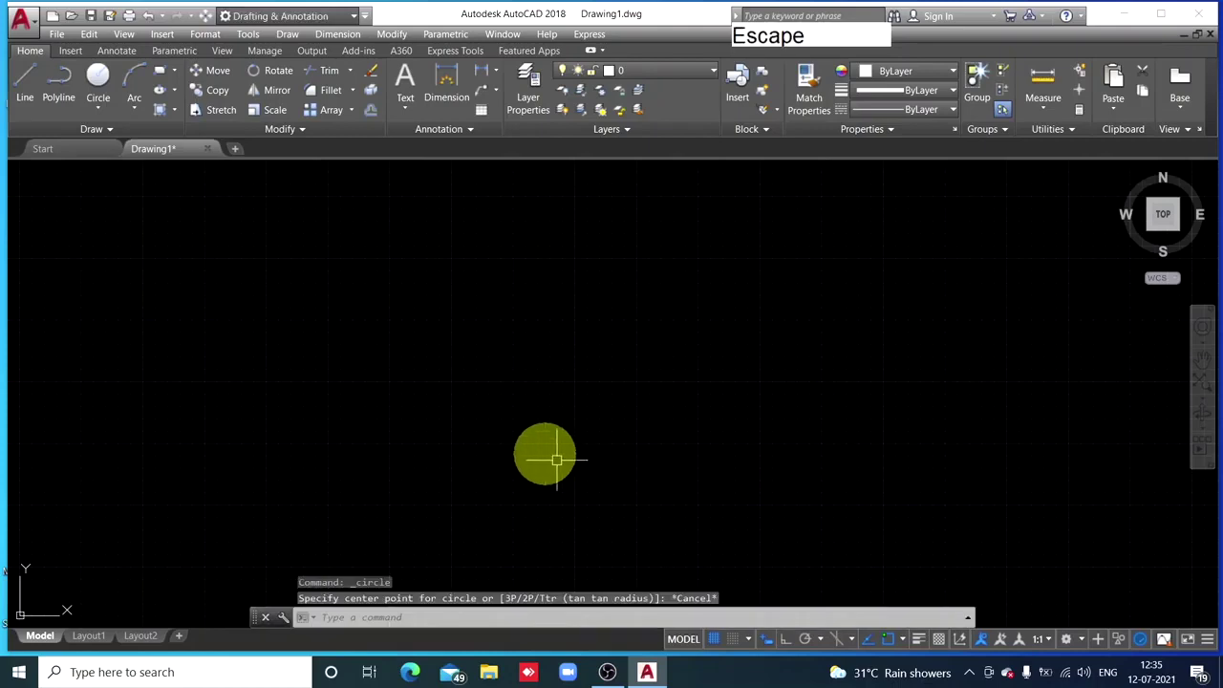
click(97, 82)
click(98, 103)
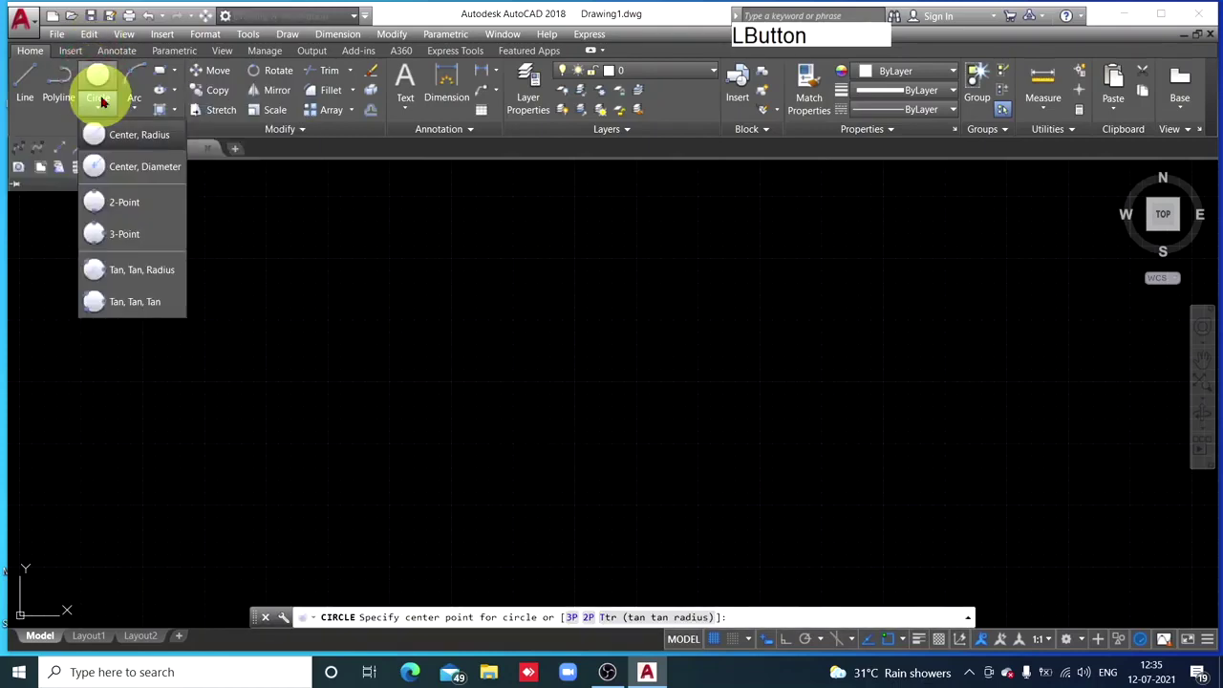
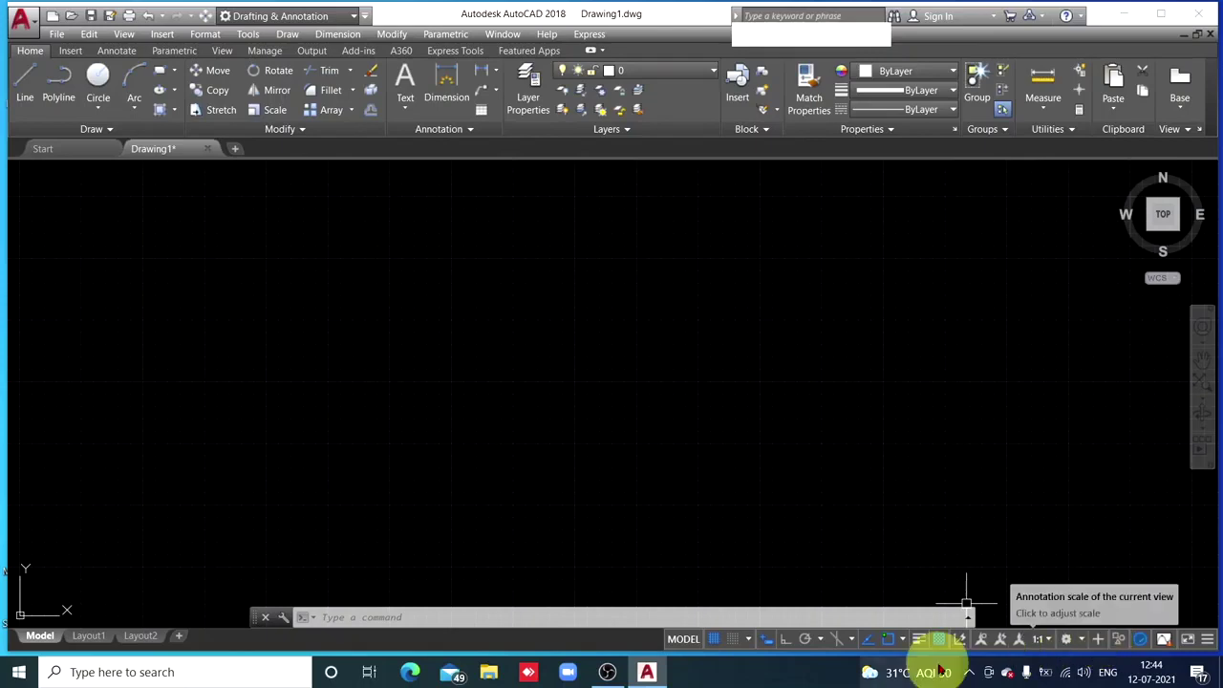
Turn off the grid display and turn on Ortho mode.
click(713, 639)
click(785, 640)
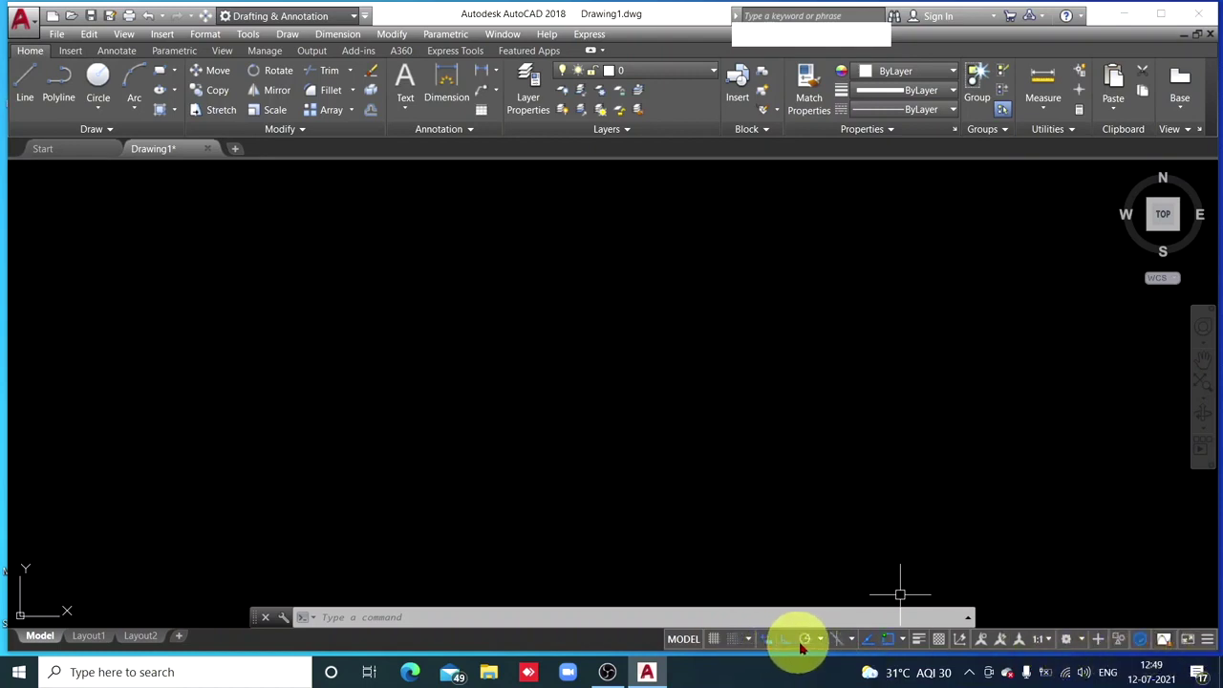
Remove the Grid, Snap Mode and Dynamic Input controls from the status bar.
click(1209, 642)
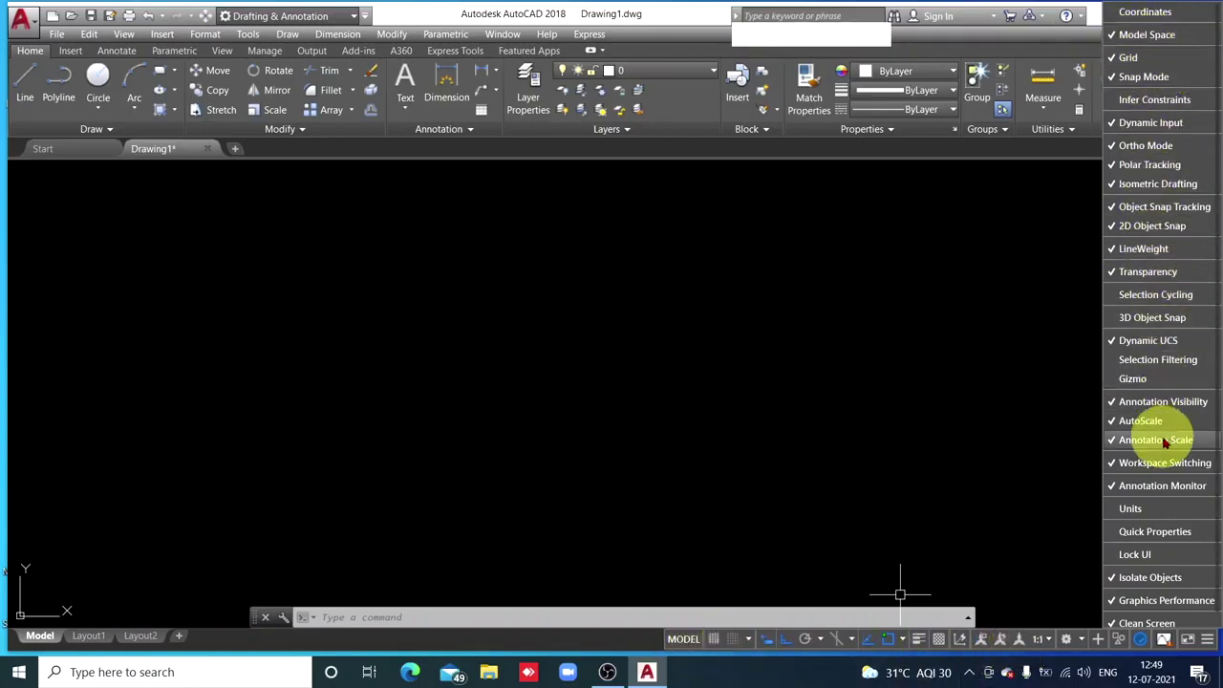
click(1123, 58)
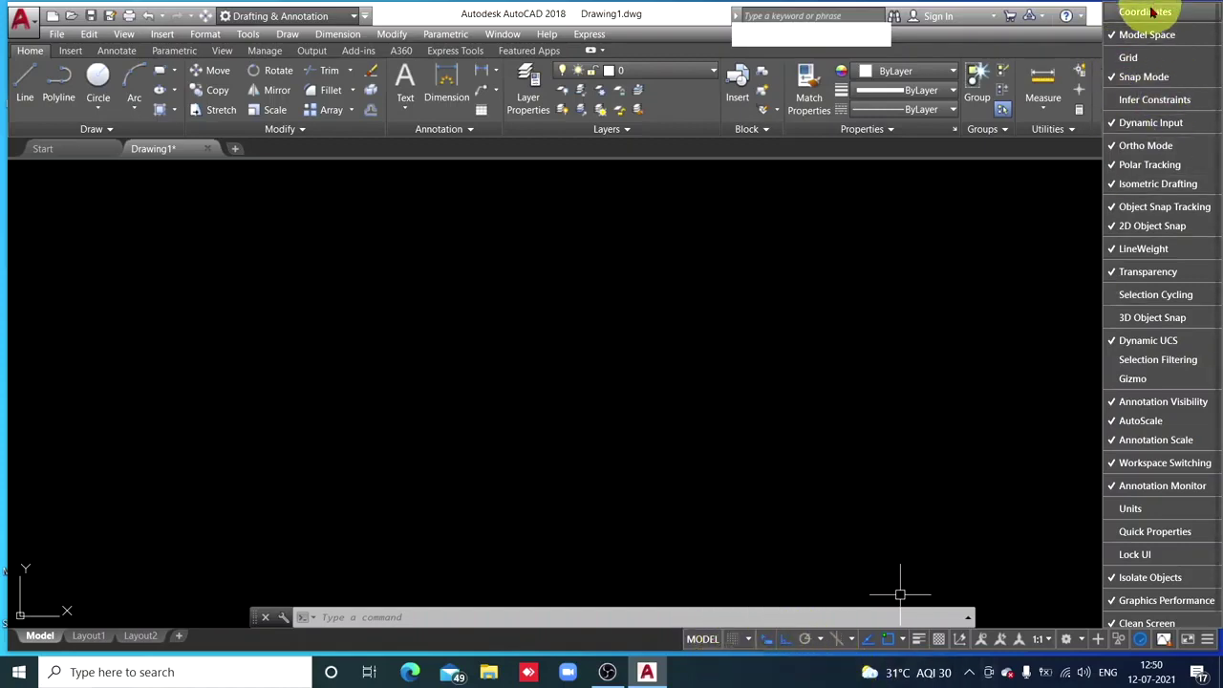
click(1162, 80)
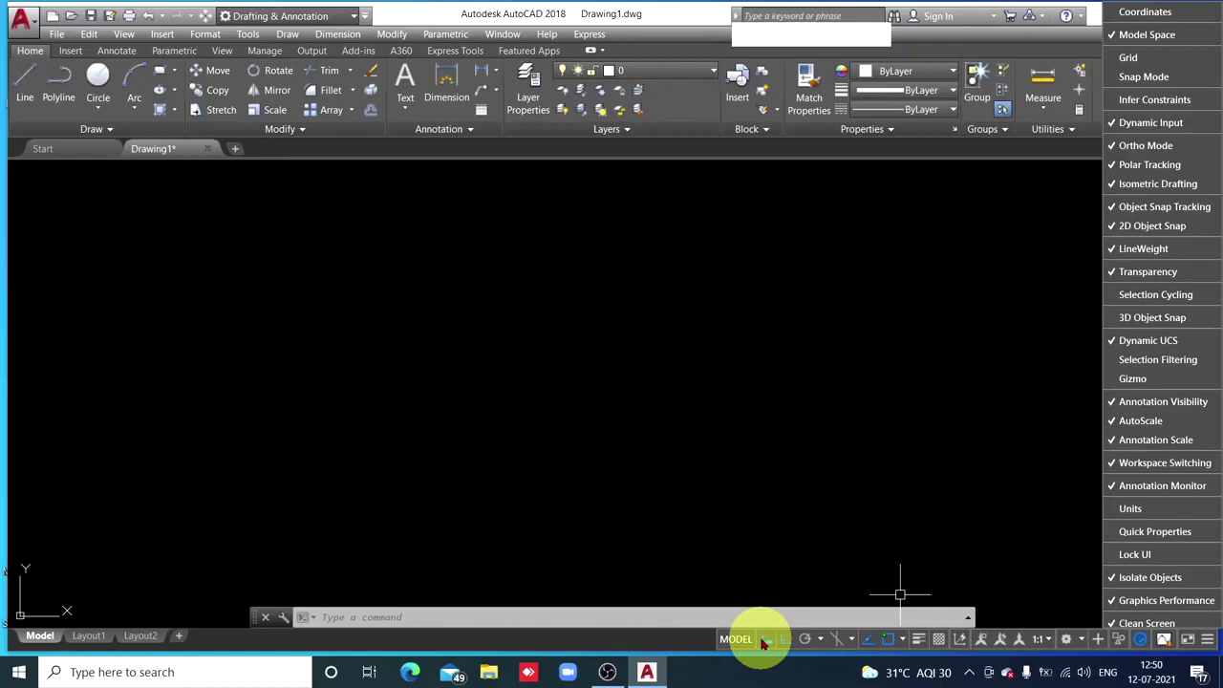
click(1138, 127)
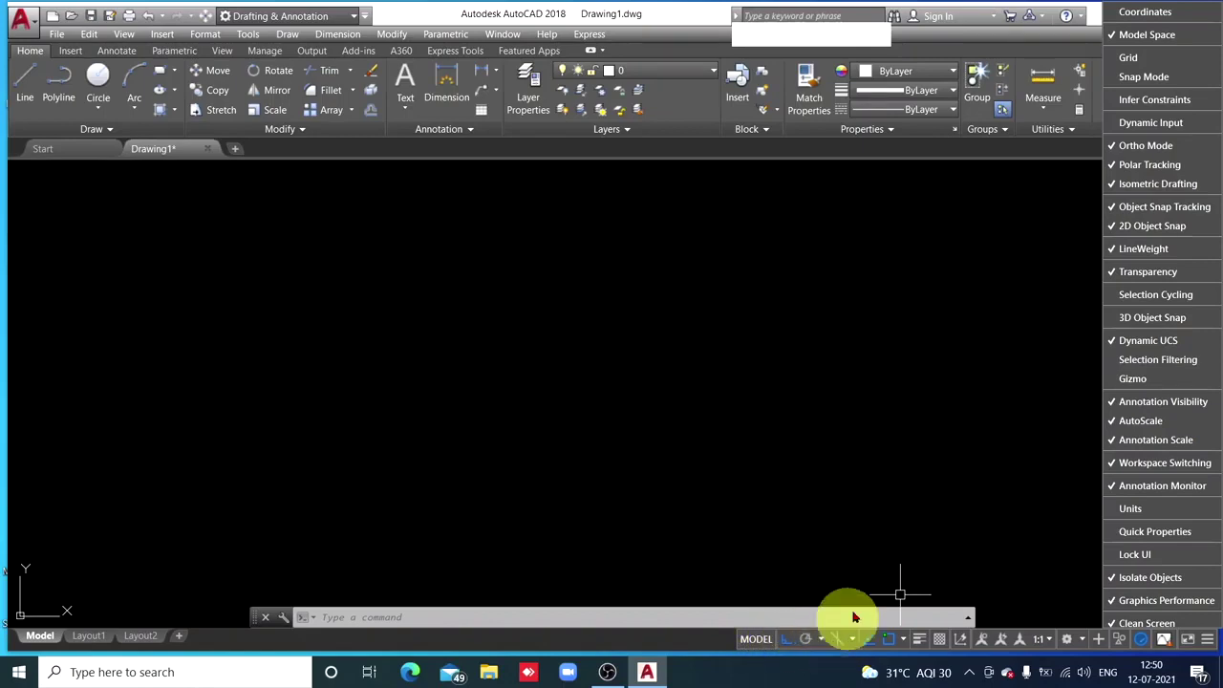
Restore the Grid and Dynamic Input controls to the status bar, and toggle the LineWeight control off and back on.
click(1127, 59)
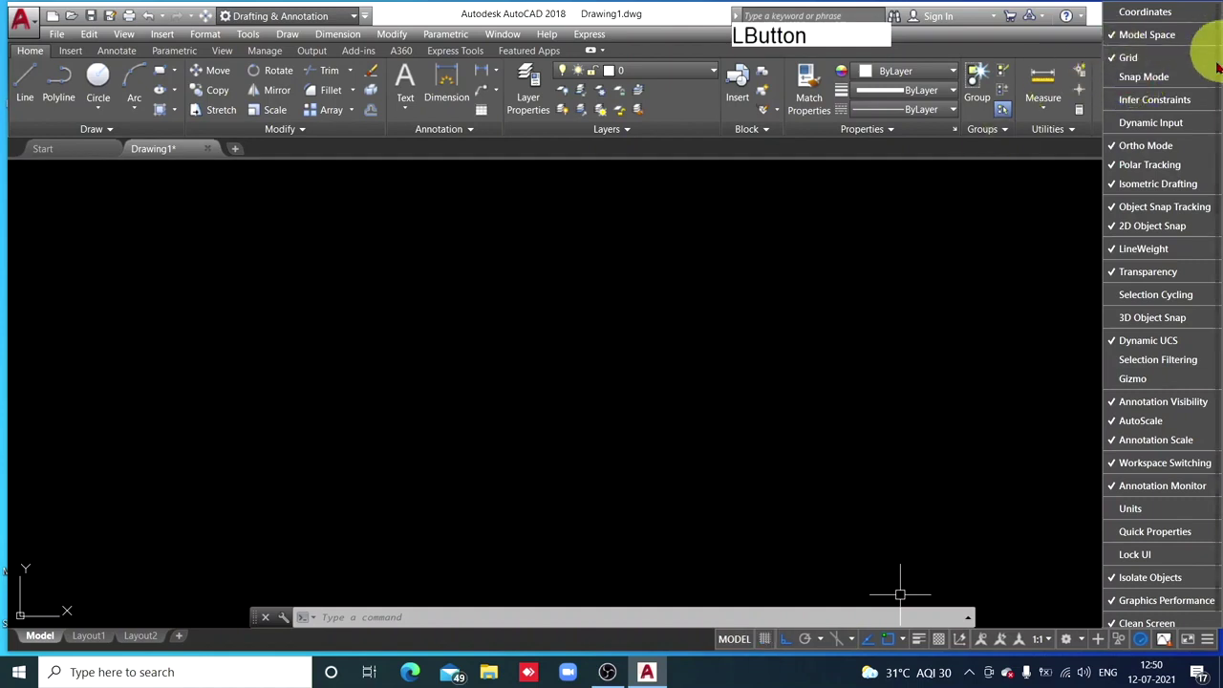
click(1133, 124)
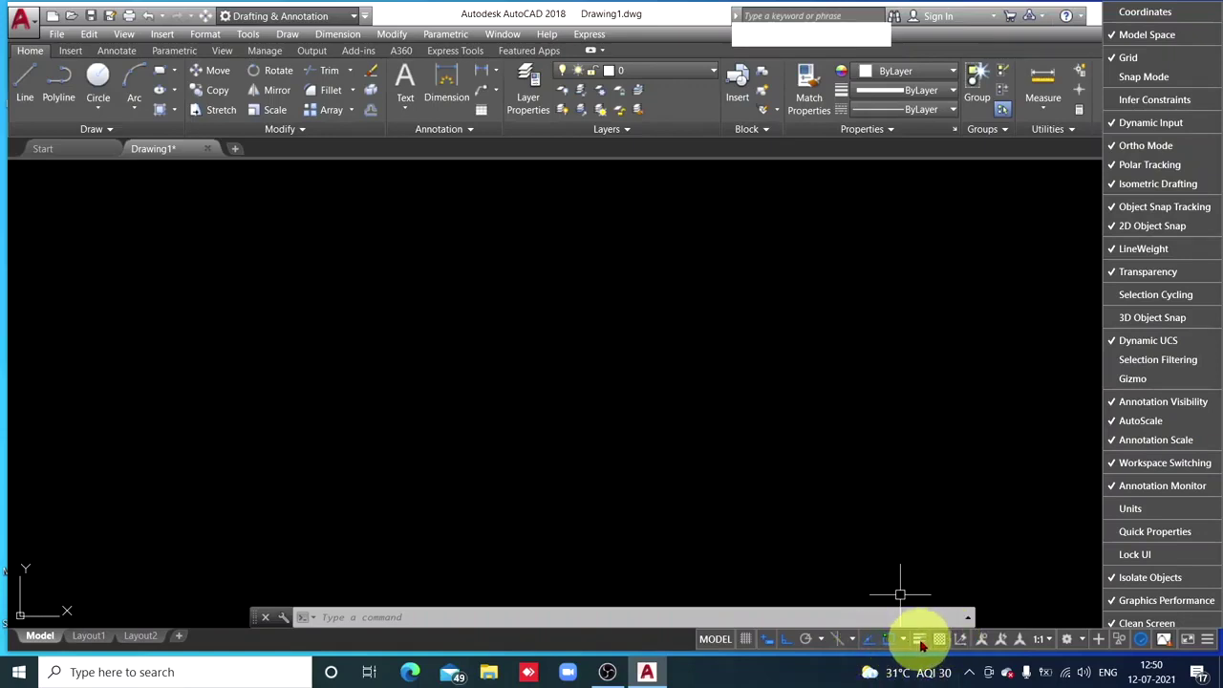
click(1116, 250)
click(1115, 252)
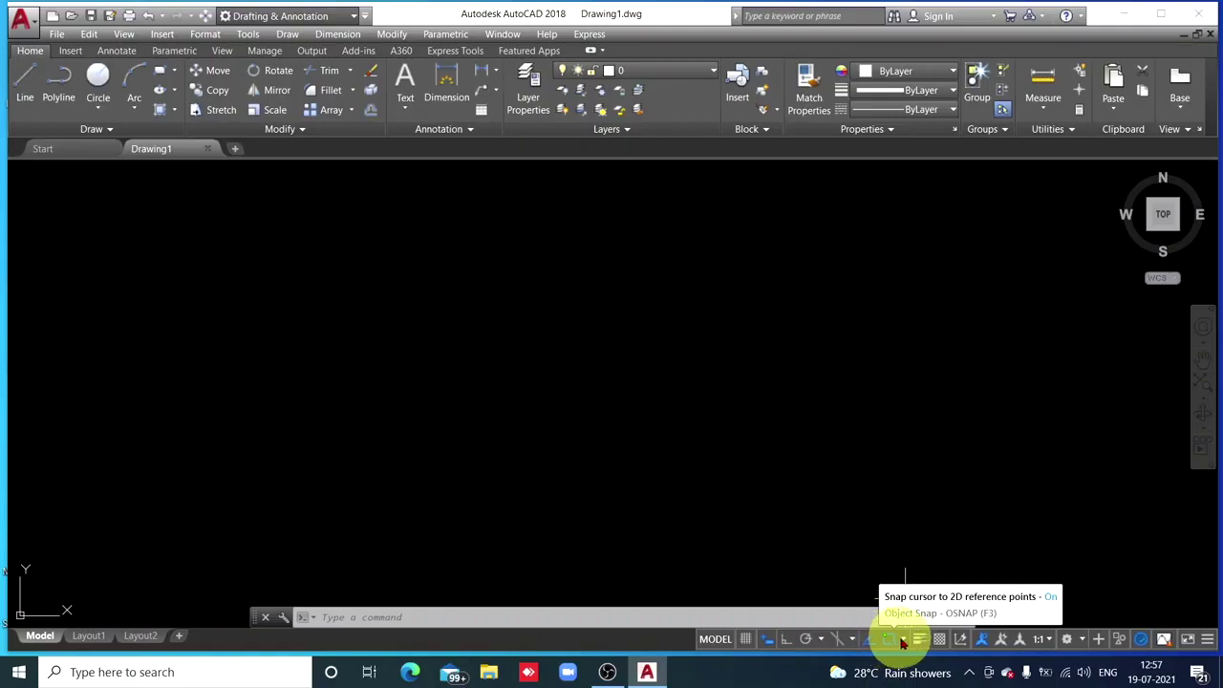
Review the available 2D object snap modes and choose the Drafting & Annotation workspace.
click(903, 643)
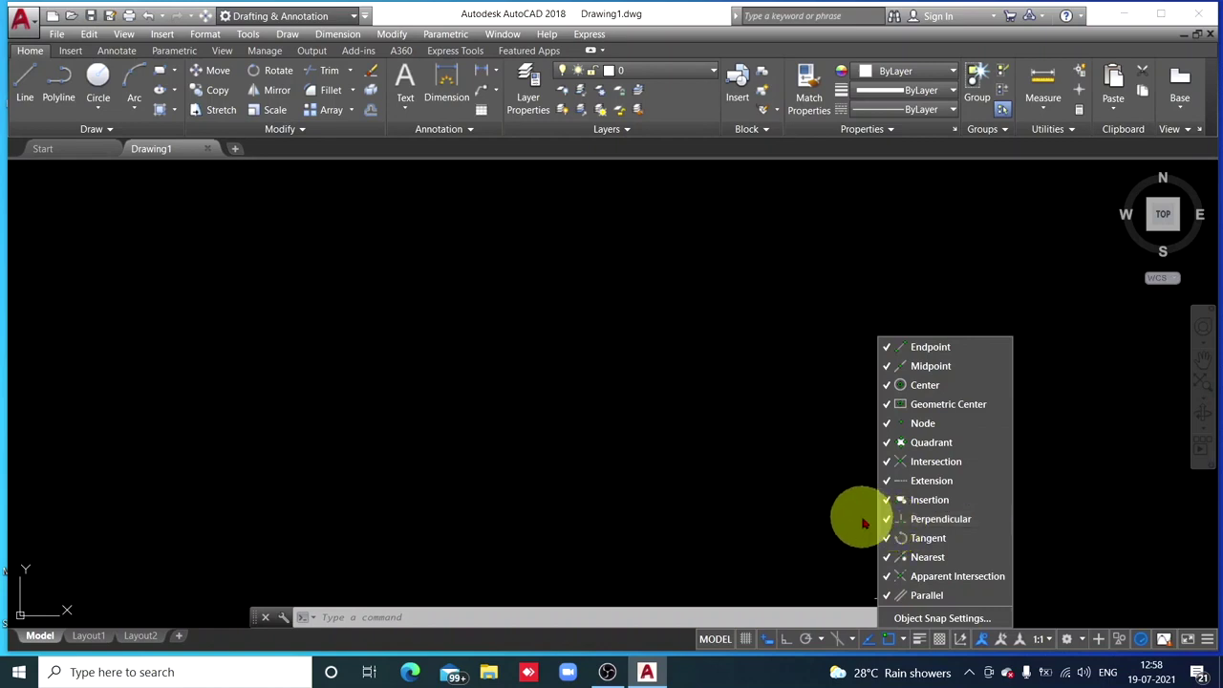
click(901, 587)
click(1067, 639)
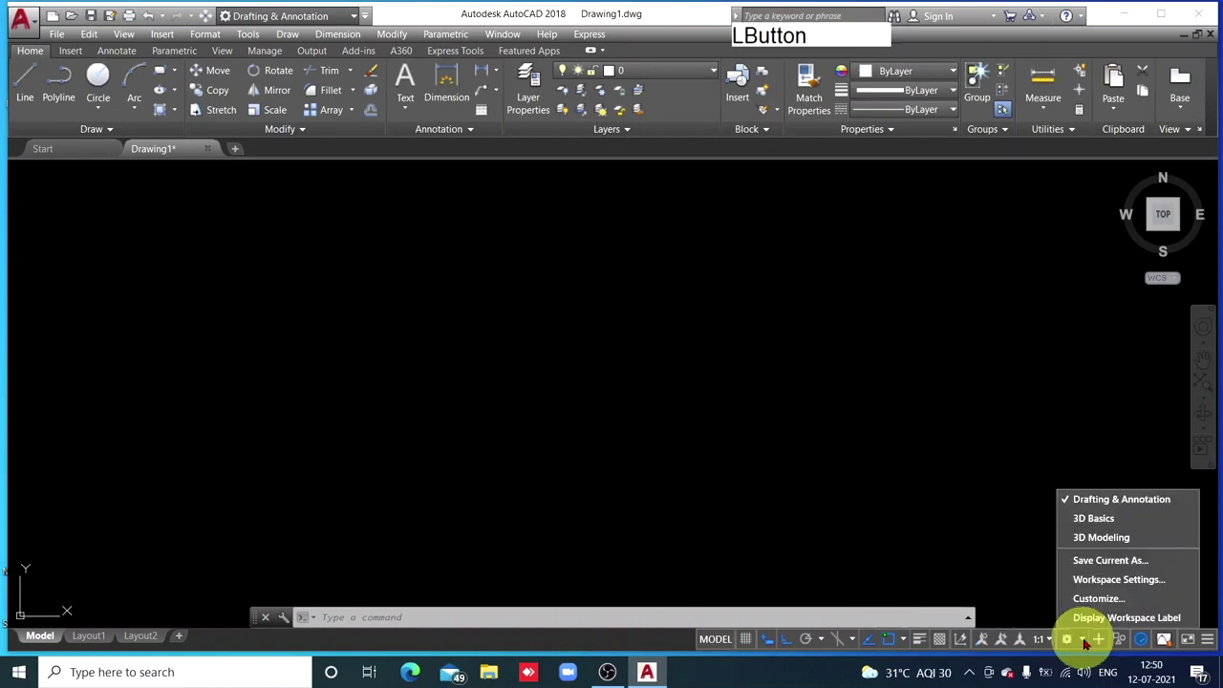
click(1127, 500)
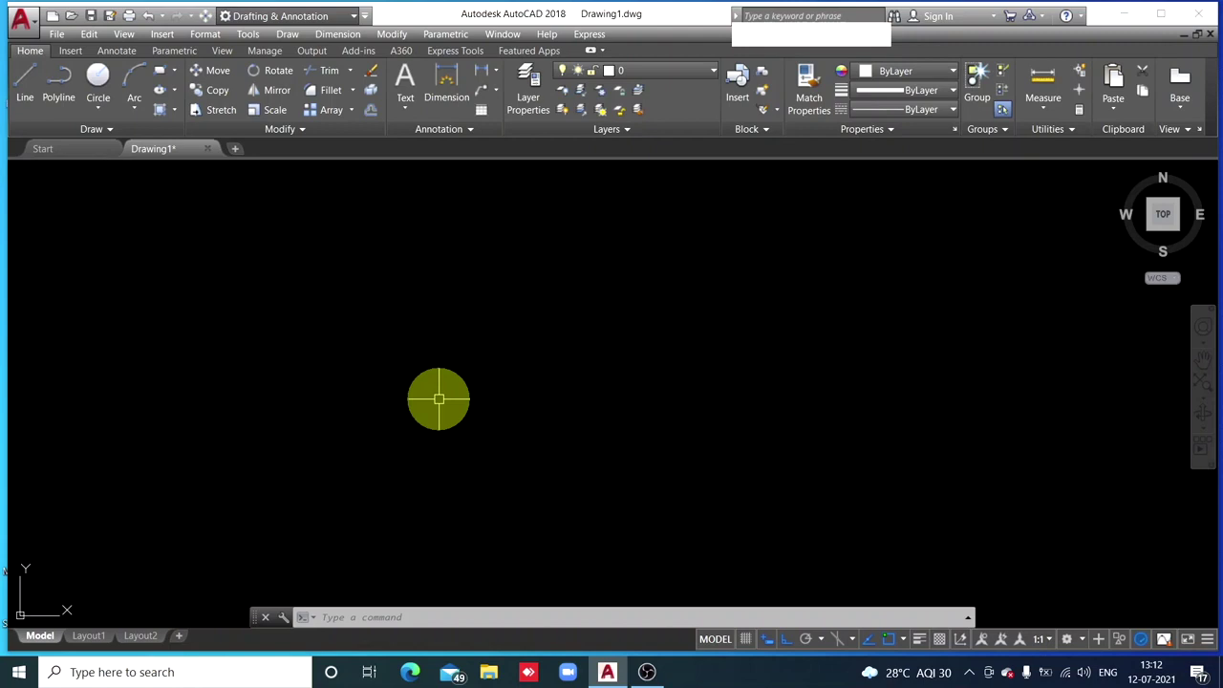
Set the crosshair size to 31 in the display options and accept the change.
right_click(439, 399)
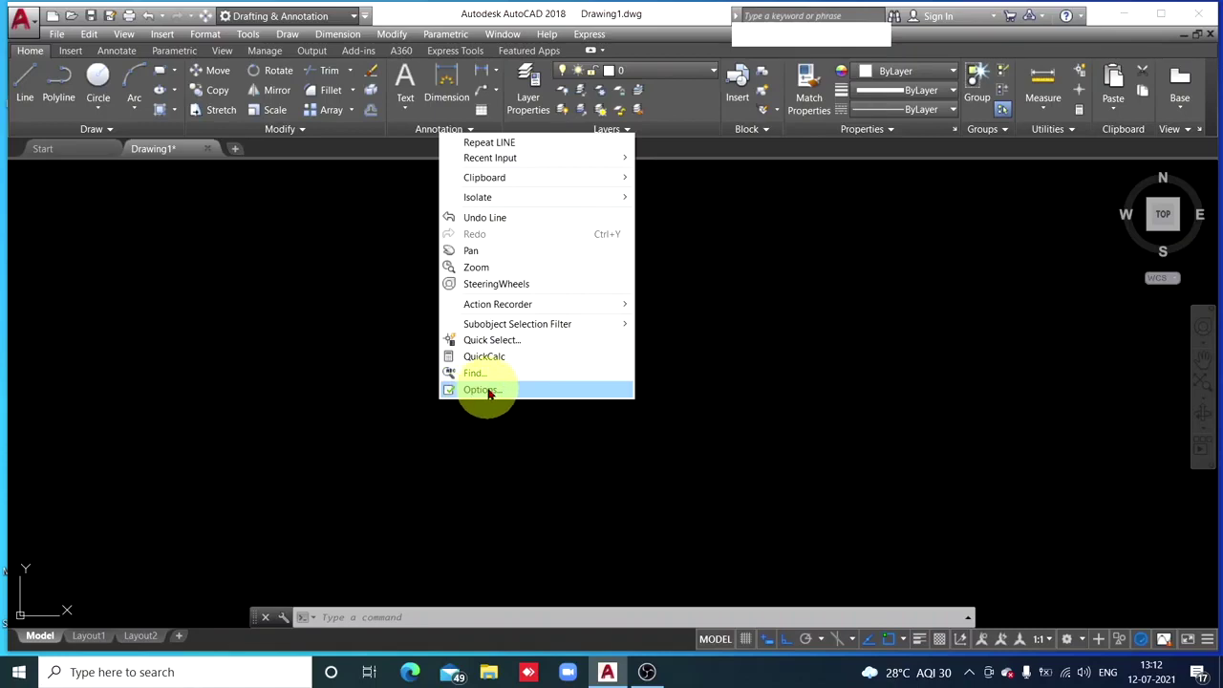
click(482, 390)
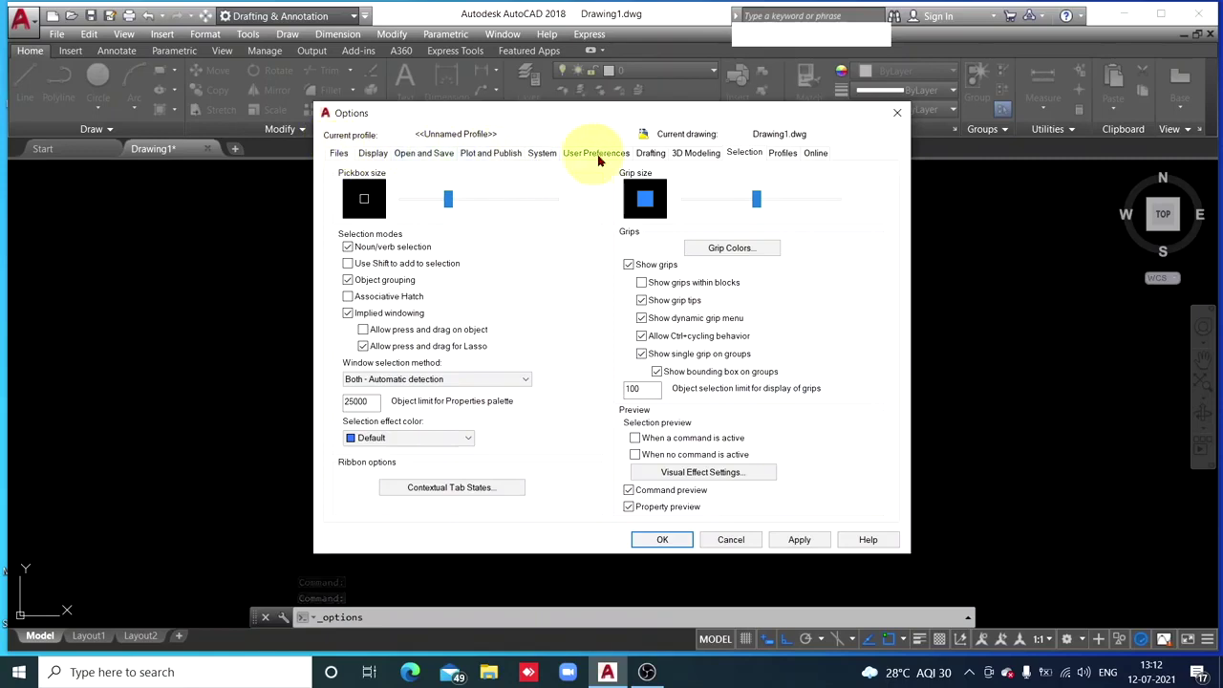
click(373, 154)
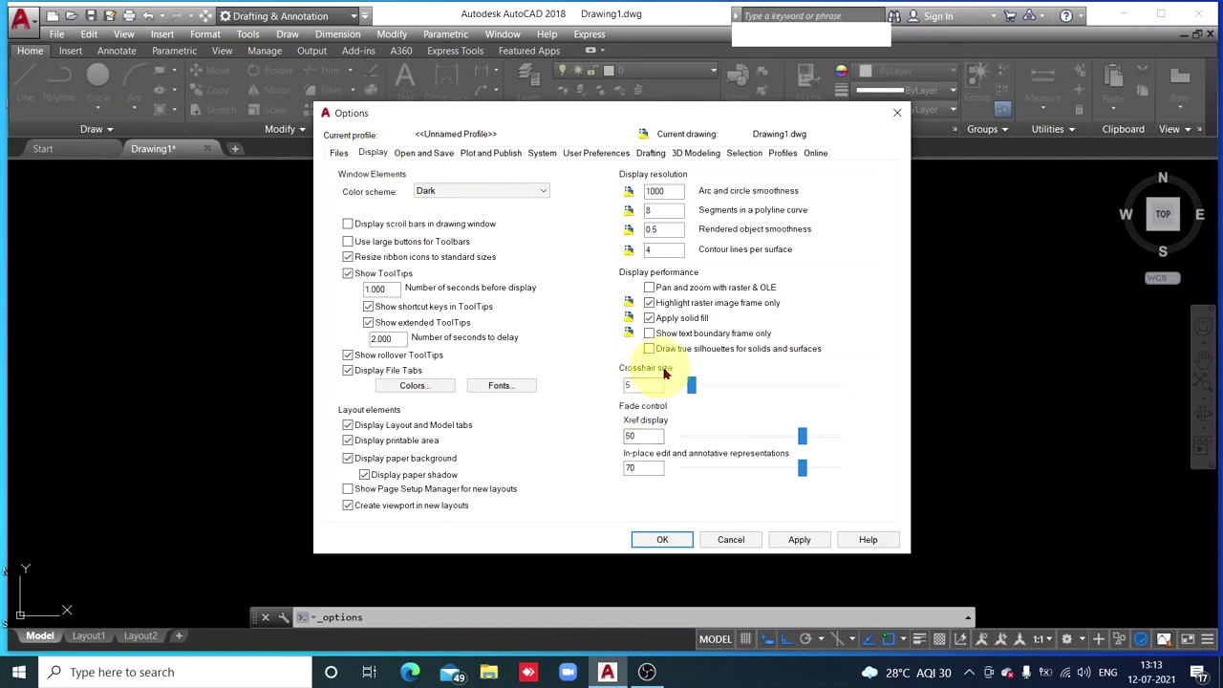
drag(688, 390, 732, 386)
click(662, 539)
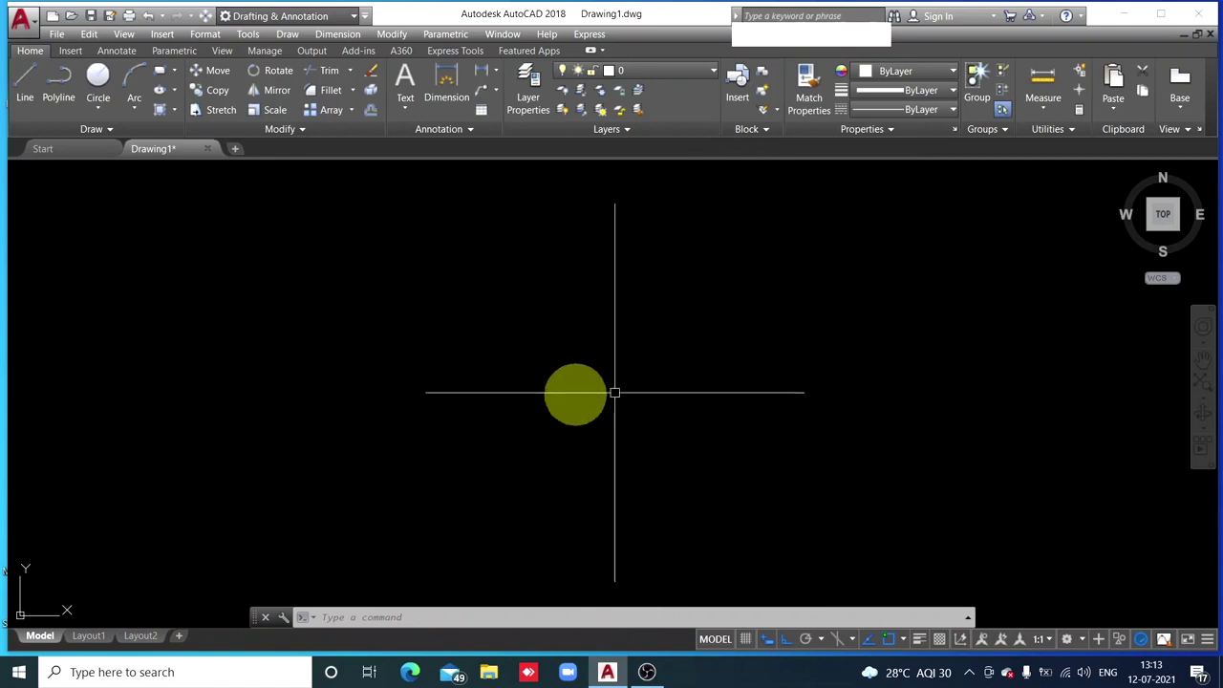
Set the crosshair size to 5 in the display options.
right_click(456, 377)
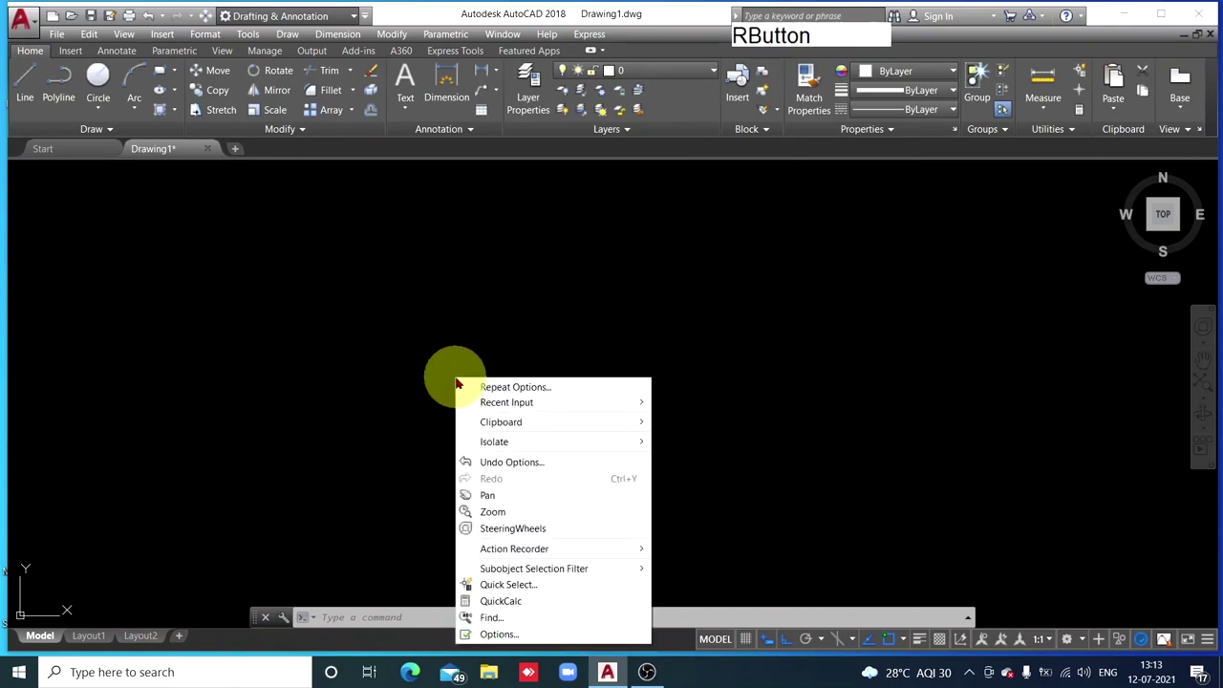
click(491, 631)
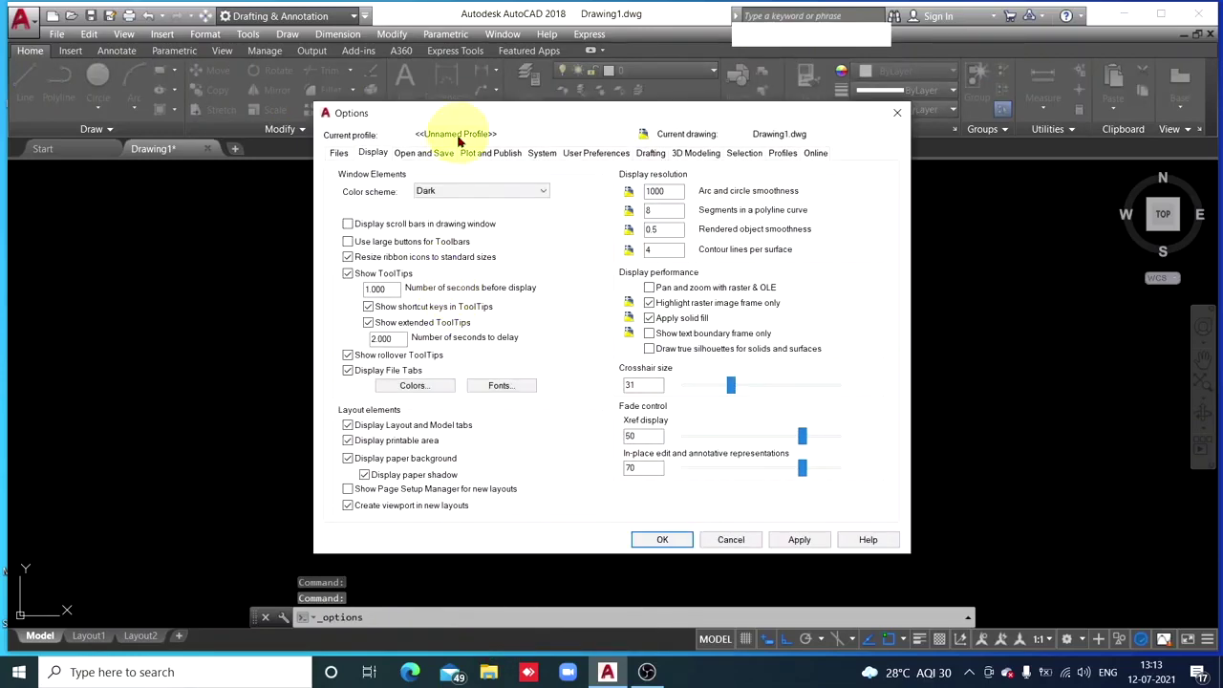
click(373, 156)
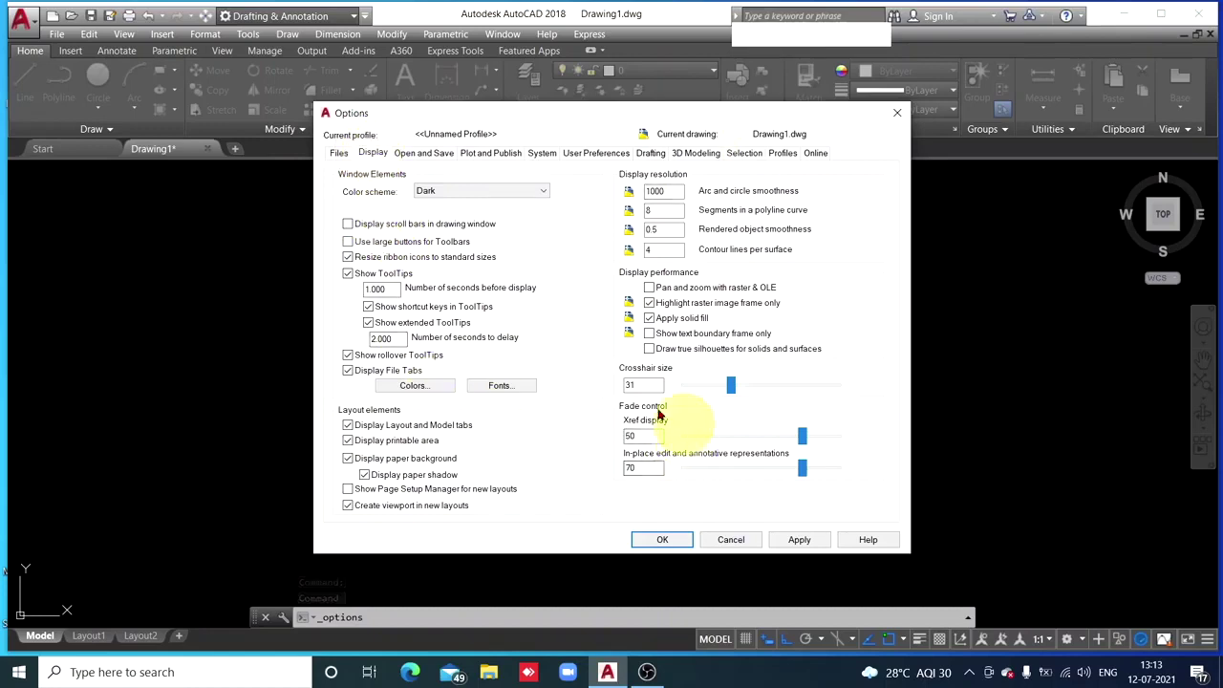
drag(731, 385, 692, 387)
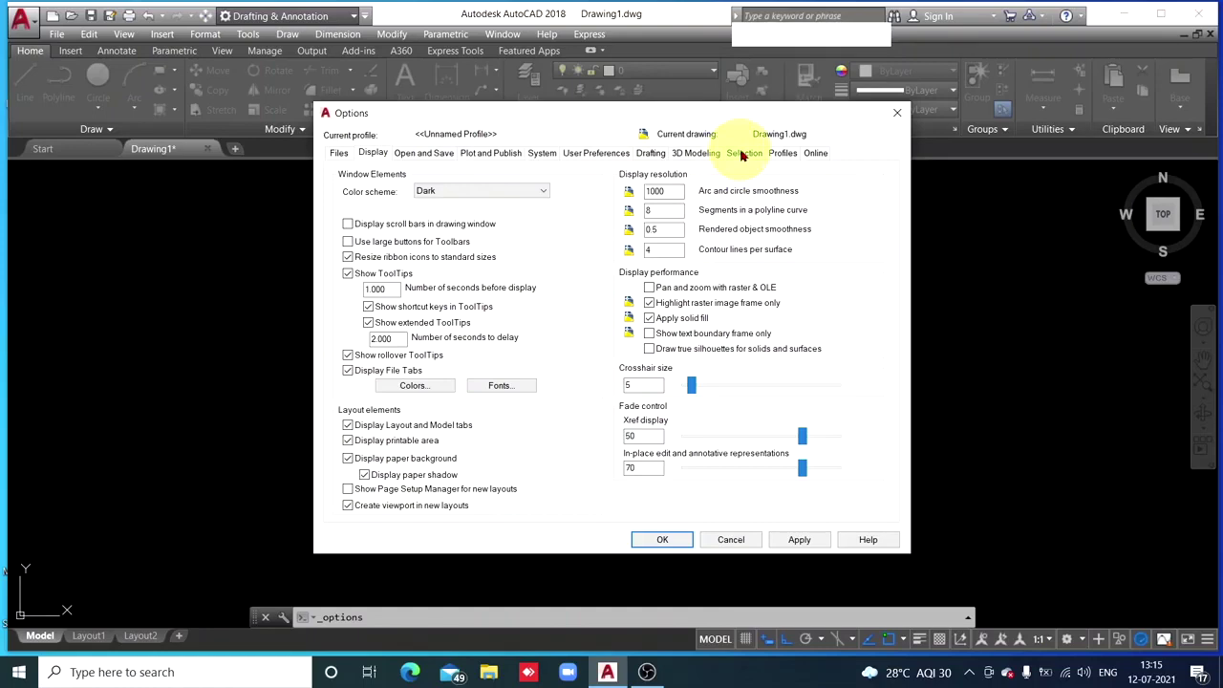
Try adjusting the pickbox size in the selection options, and accept the options.
click(744, 153)
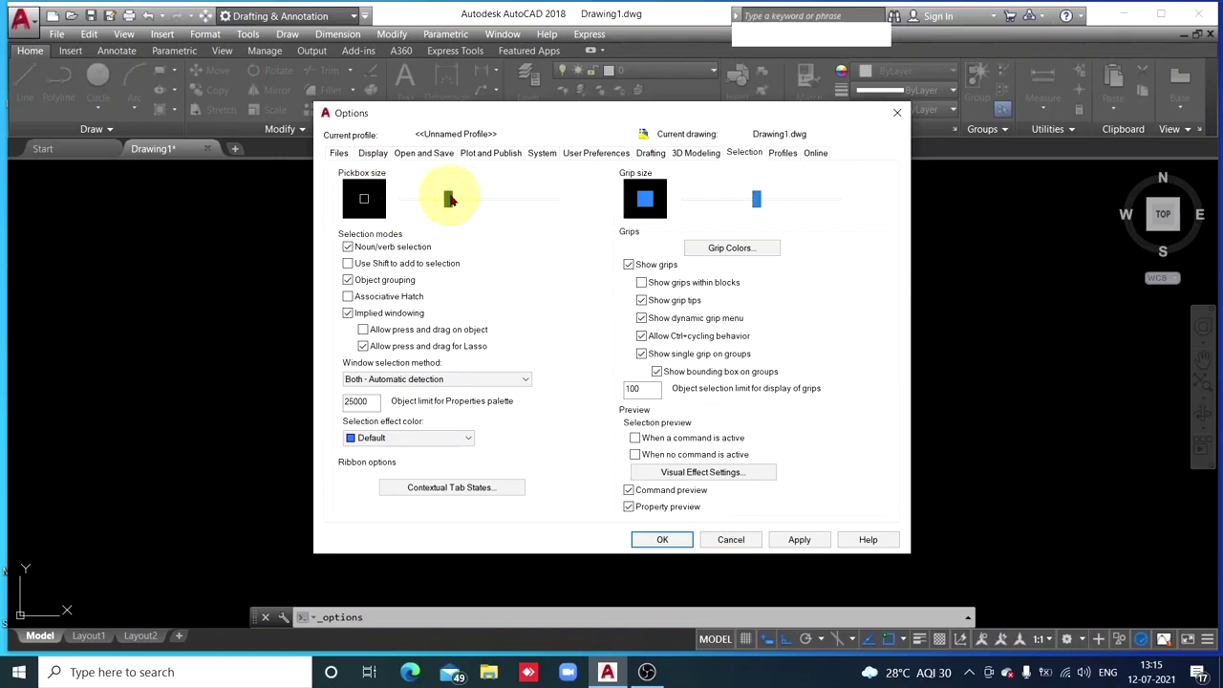
mouse_move(448, 198)
mouse_down()
mouse_move(535, 199)
mouse_move(423, 198)
mouse_move(448, 200)
mouse_up()
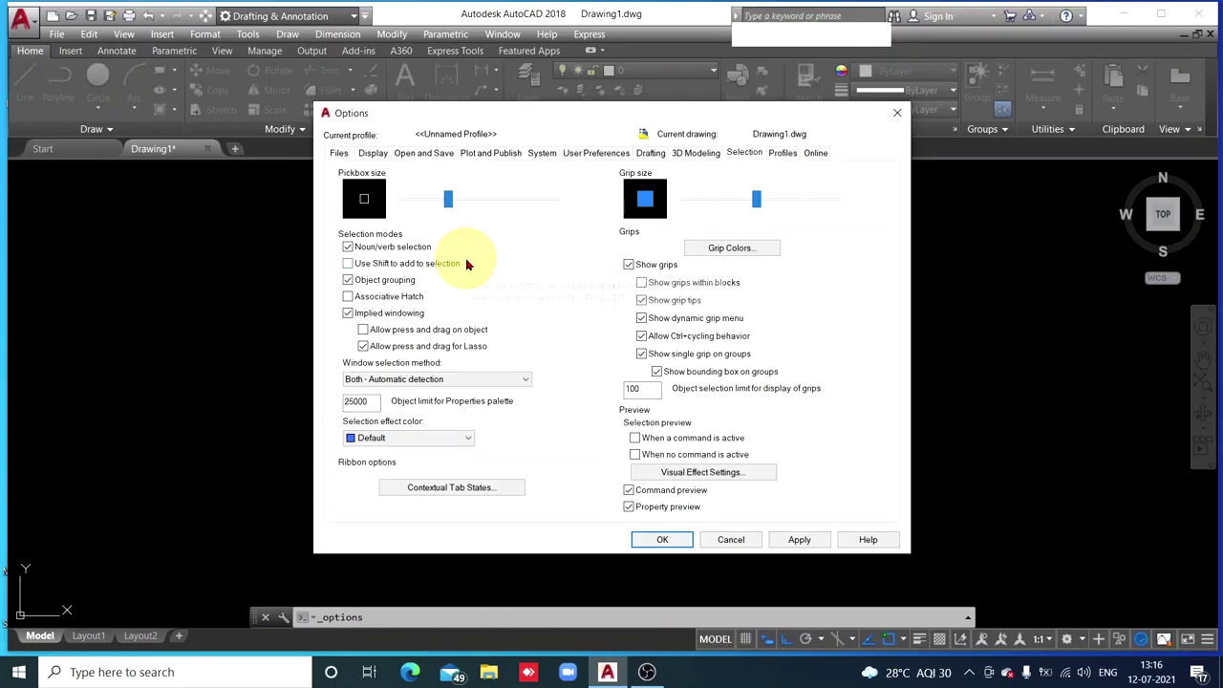
click(674, 539)
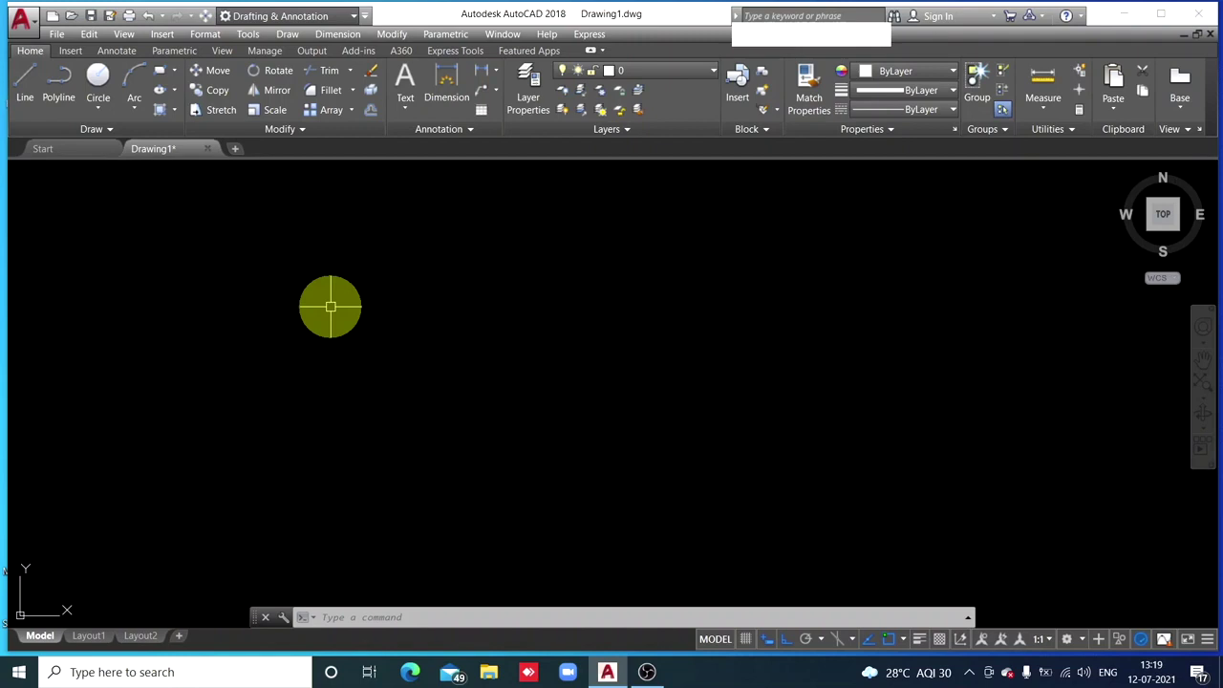
Set the drawing units to millimeters with a length precision of 0.000 and accept the unit settings.
text(UN)
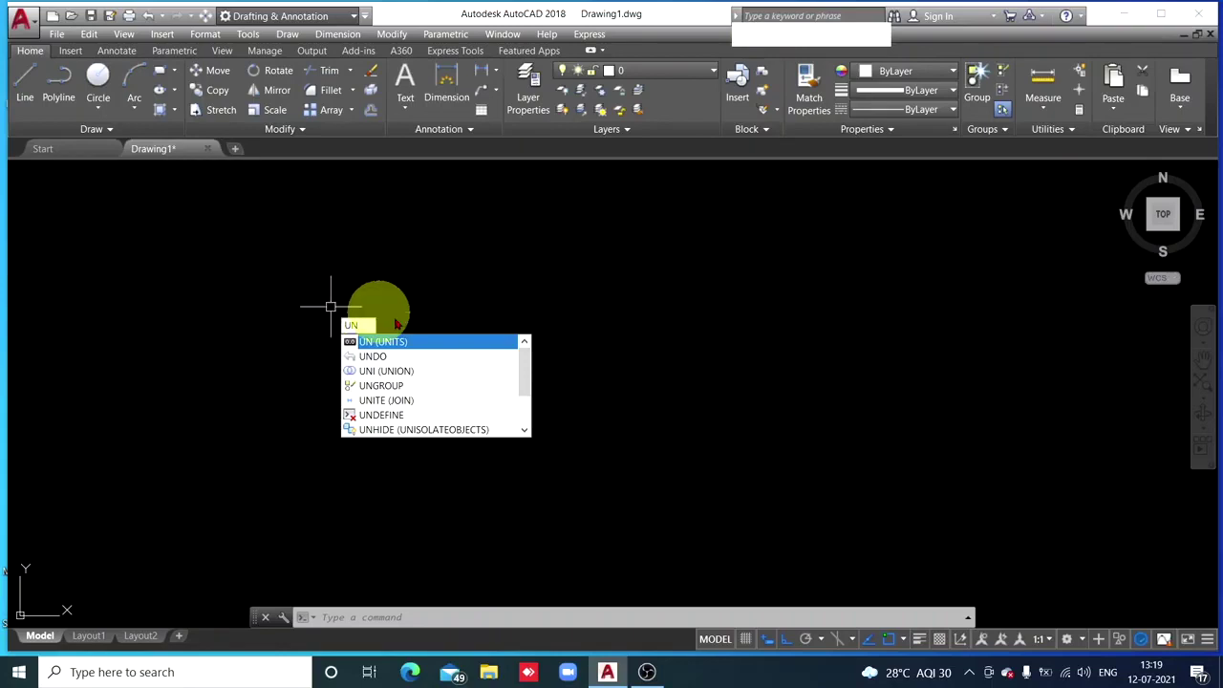
click(330, 307)
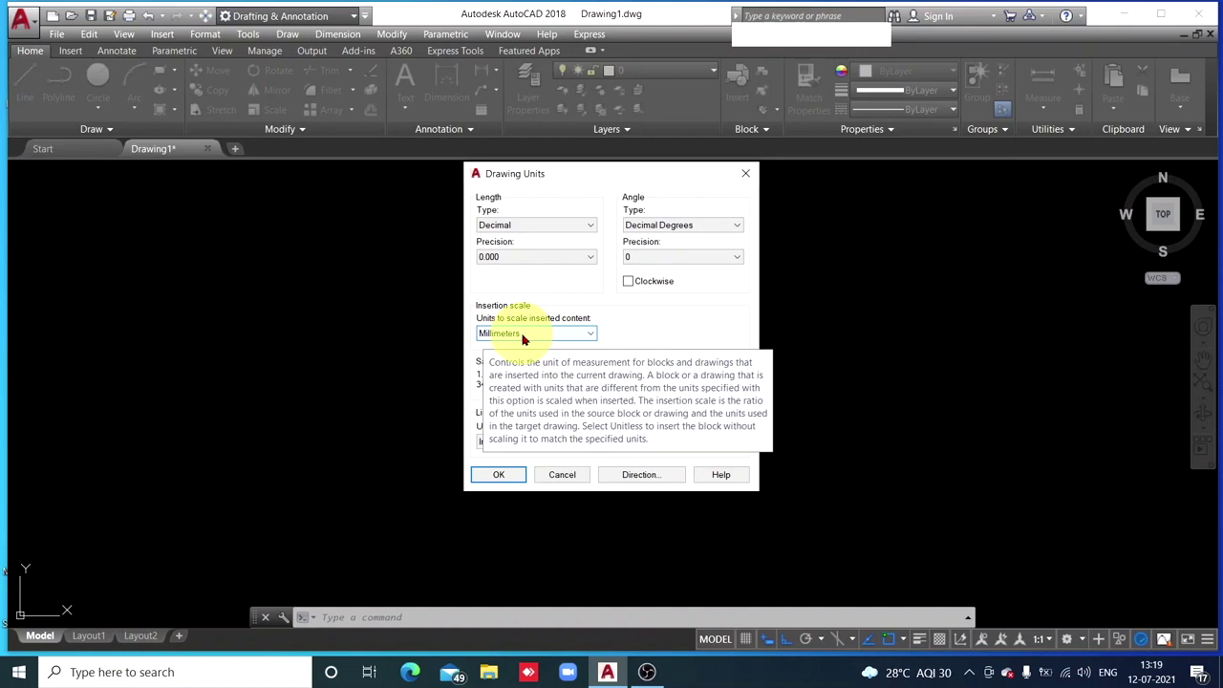
click(590, 335)
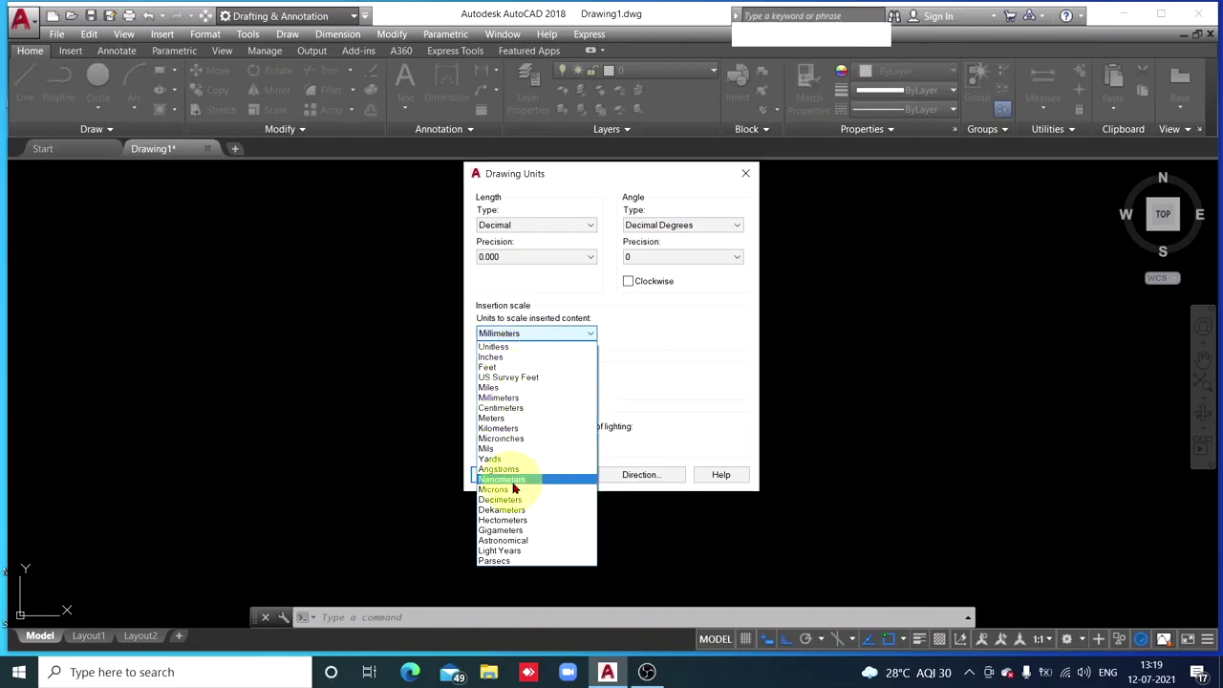
click(514, 401)
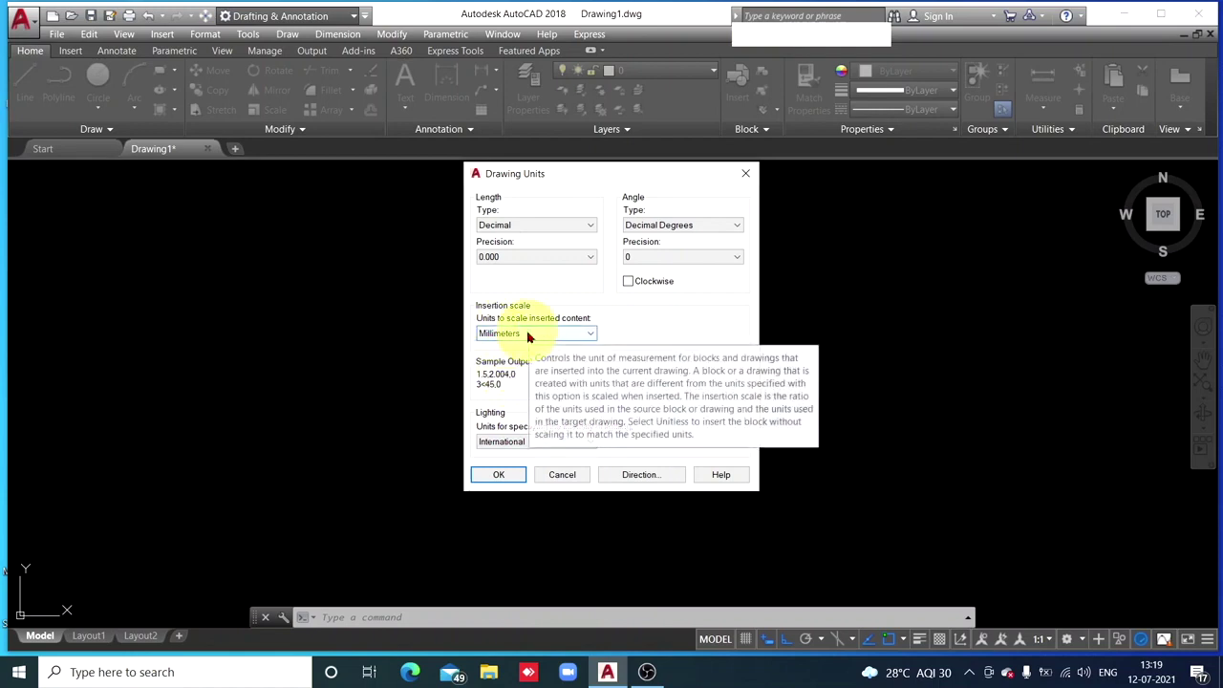
click(590, 256)
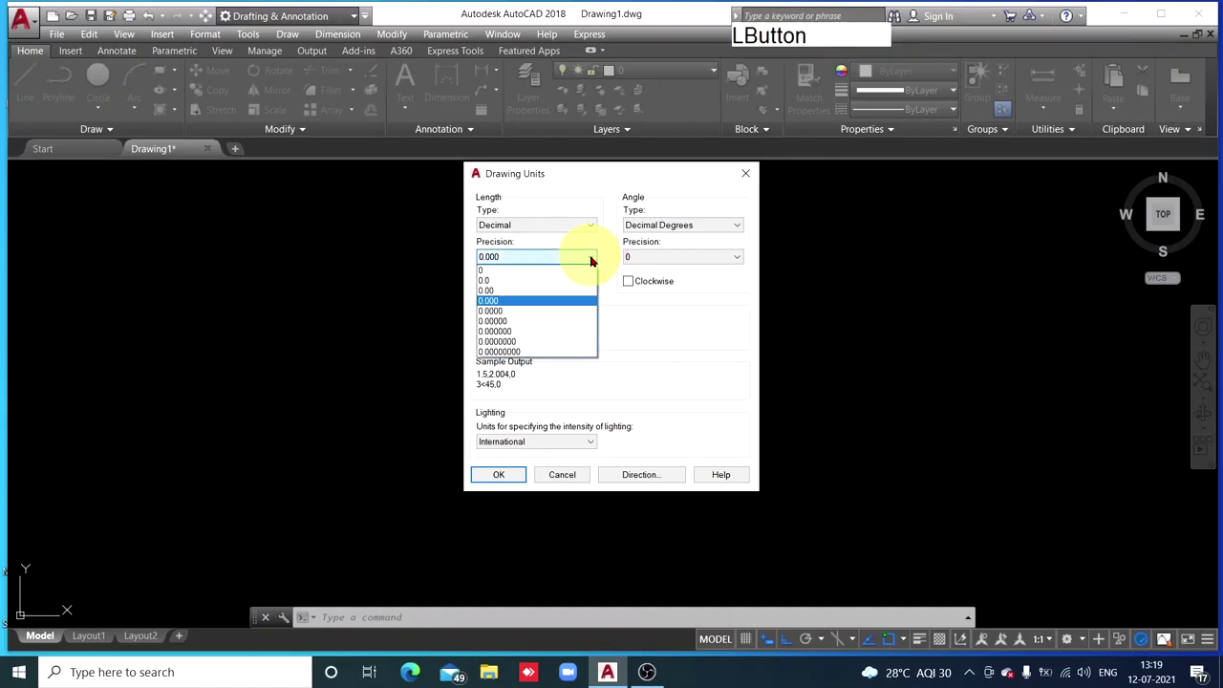
click(520, 302)
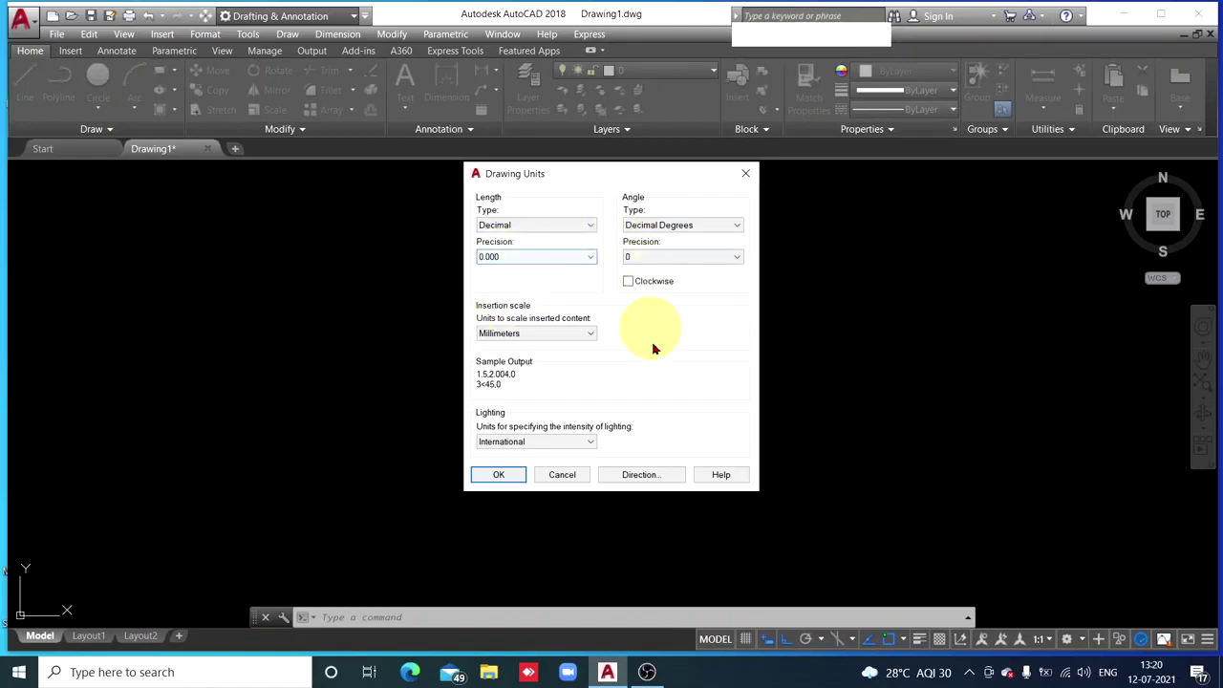
click(497, 476)
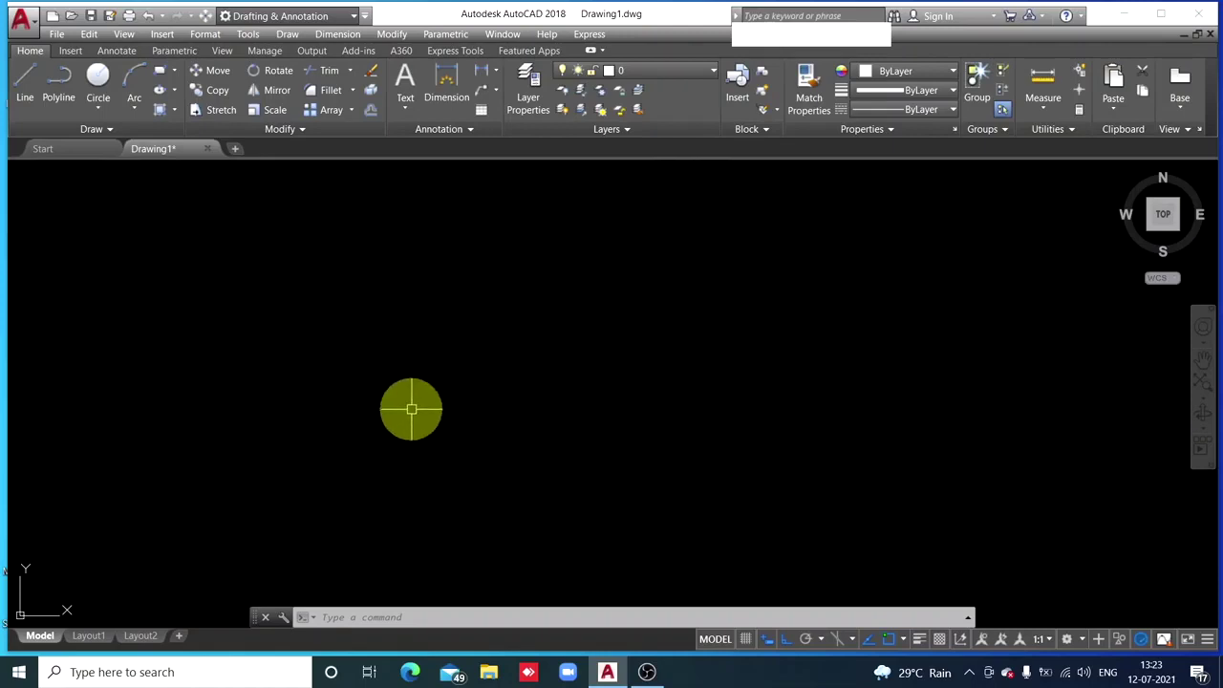
Set the model space limits with the default lower left corner 0,0 and the upper right corner at 300,200.
text(l)
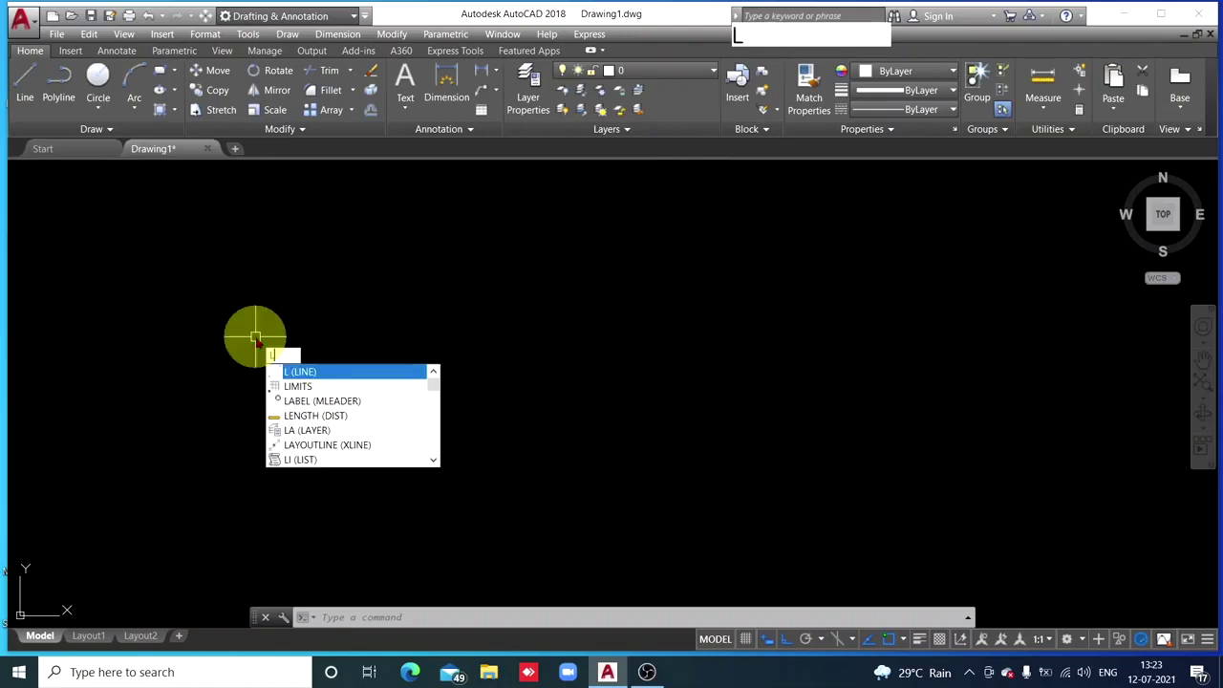
text(i)
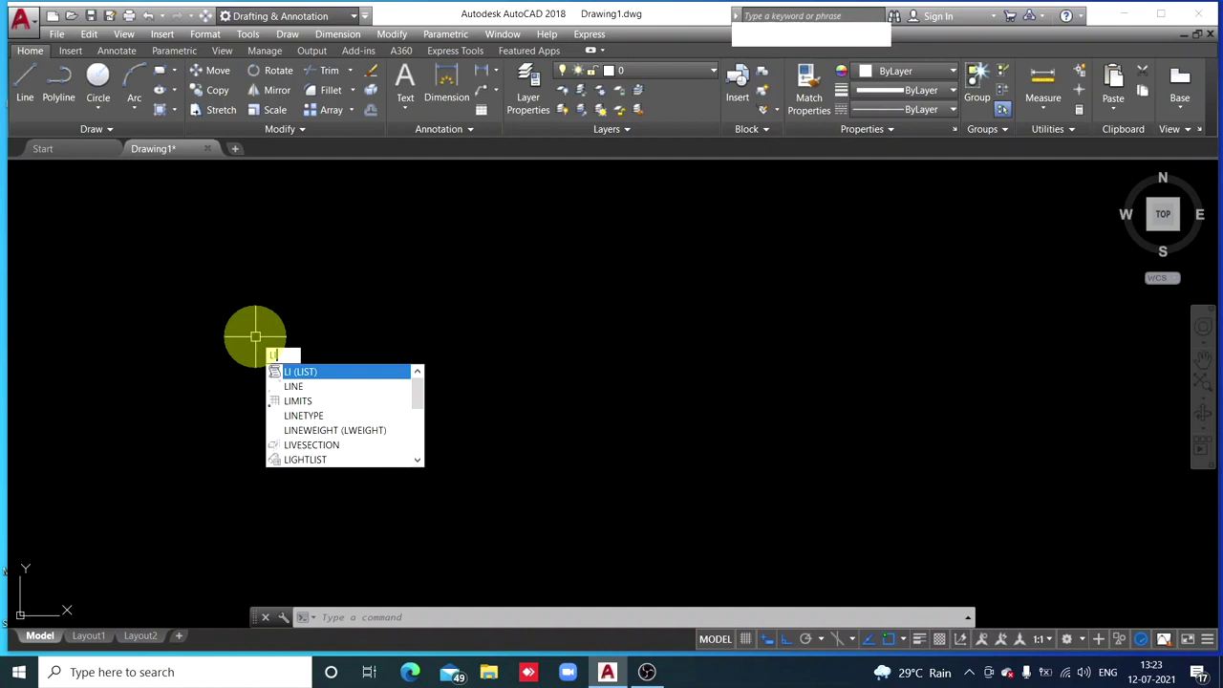
text(m)
click(255, 336)
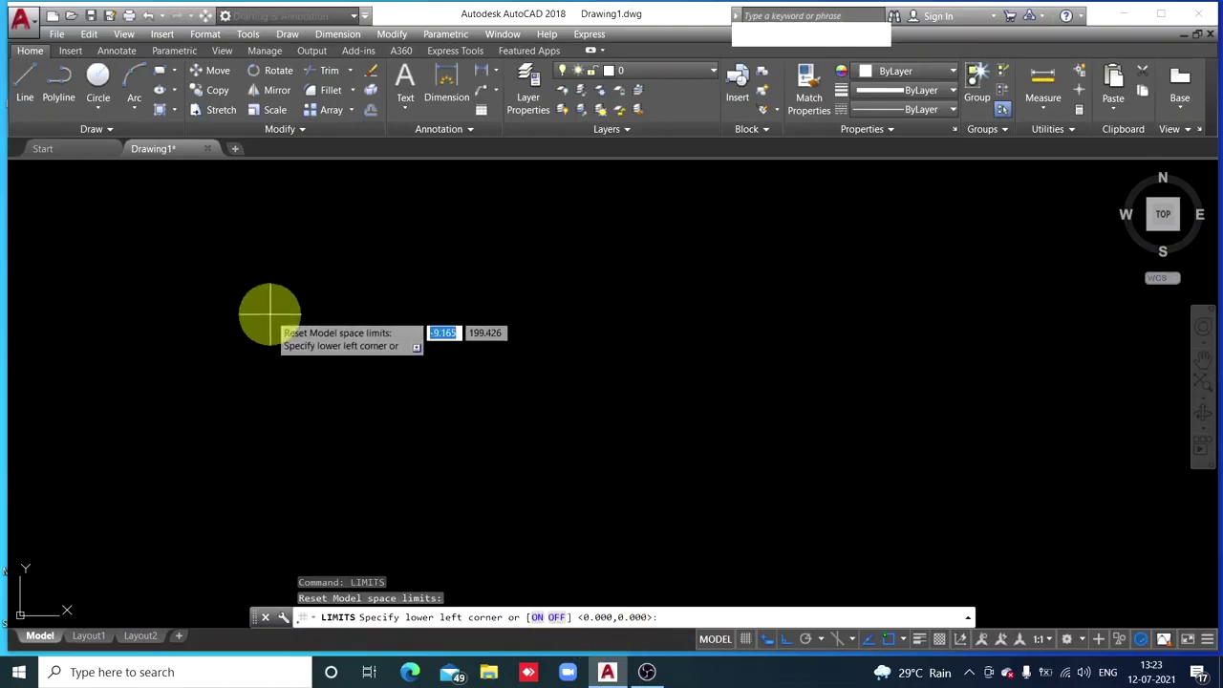
key(space)
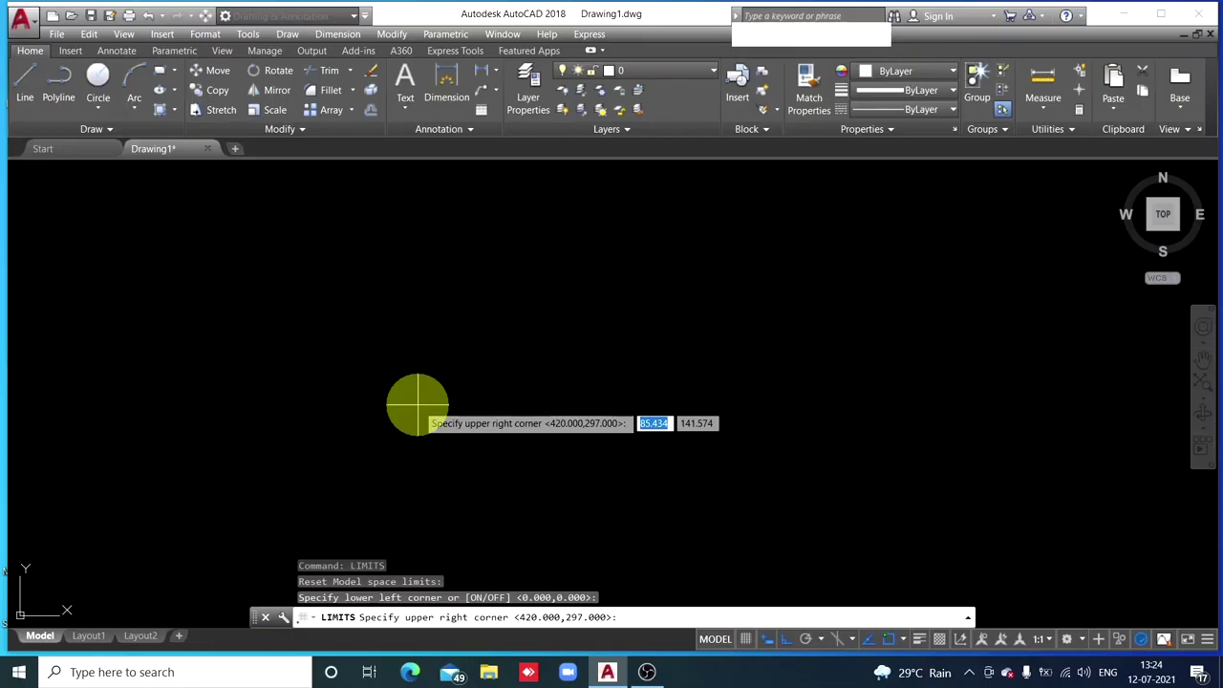
text(300)
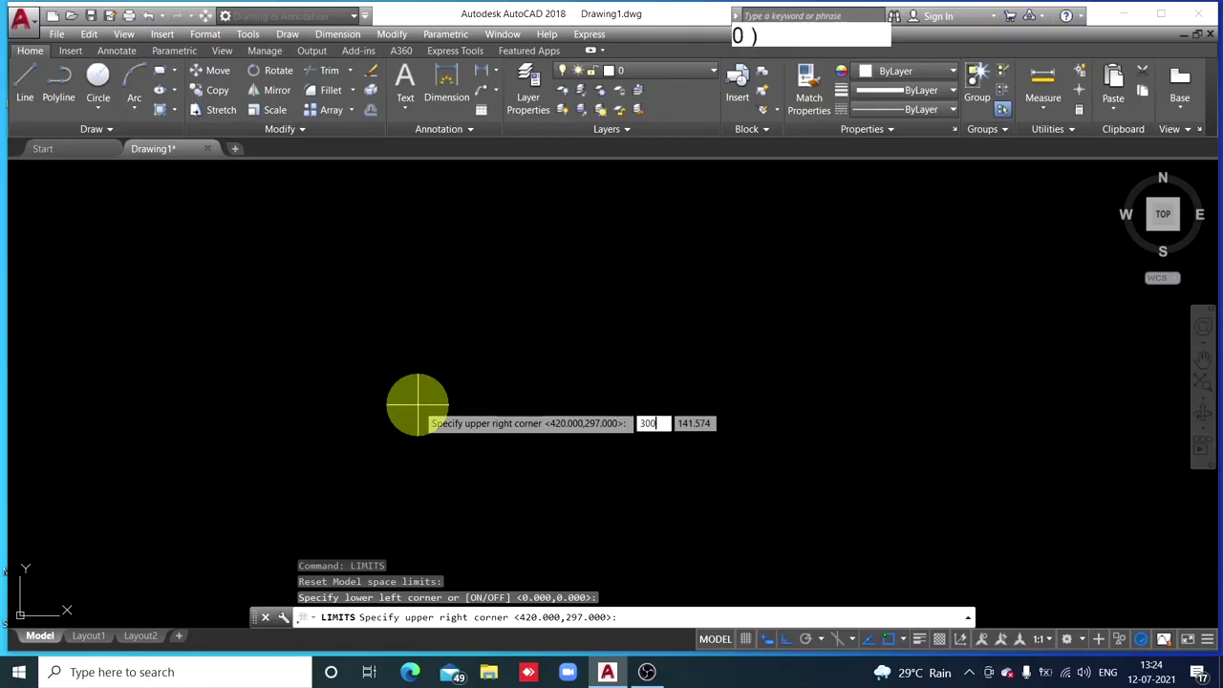
text(,)
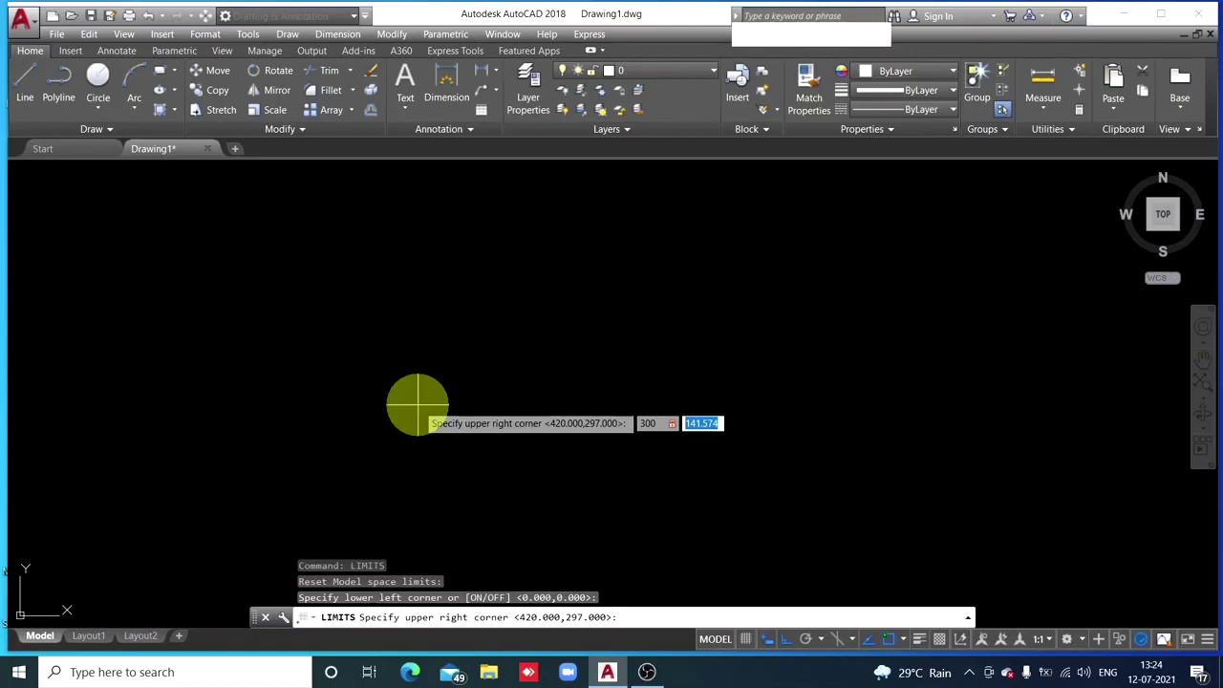
text(20)
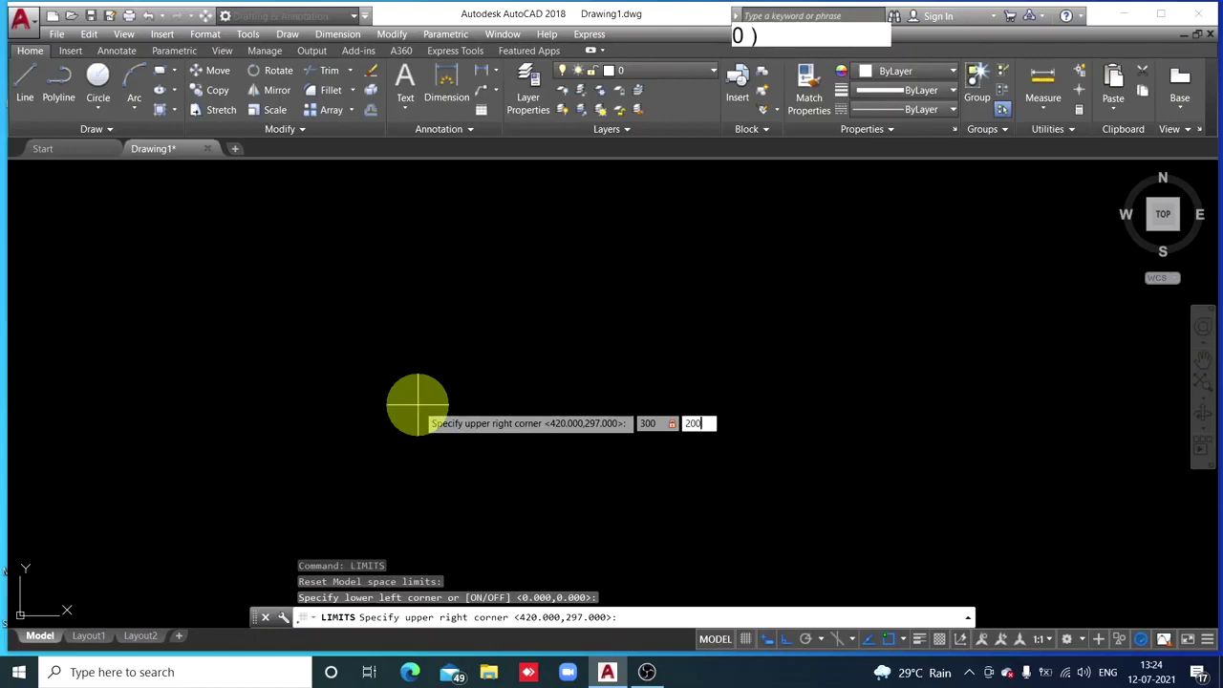
text(0)
key(Return)
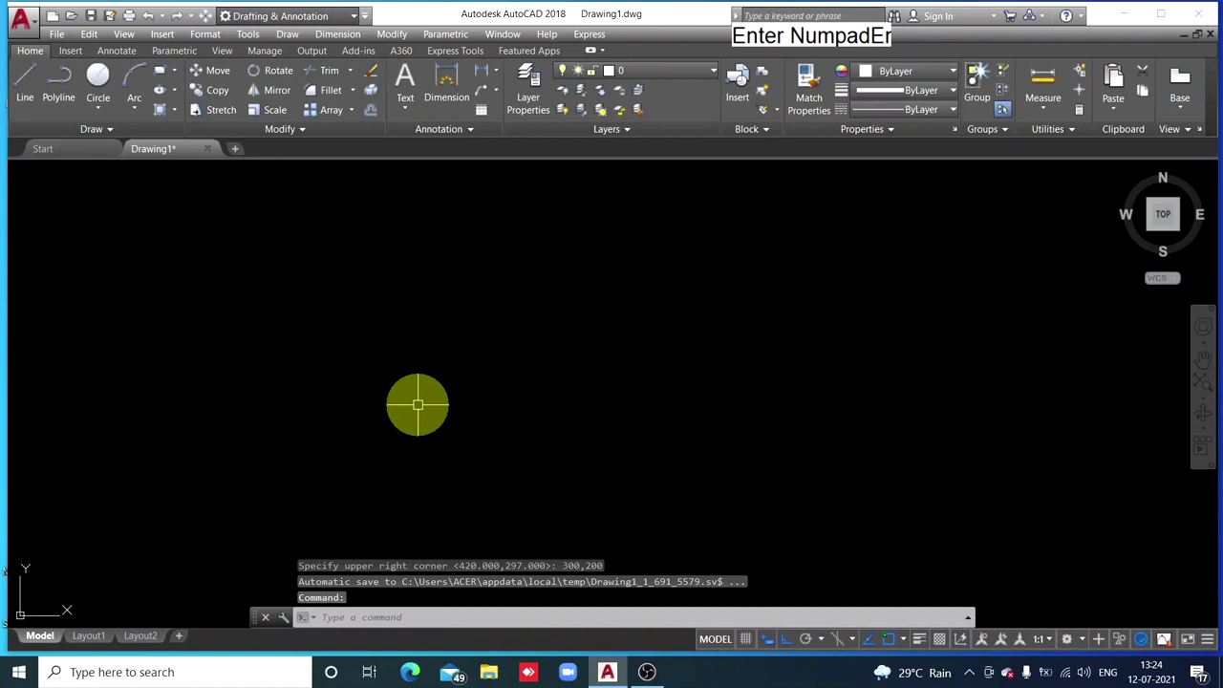
Zoom to show all of the drawing area within the limits.
text(z)
key(space)
text(a)
key(space)
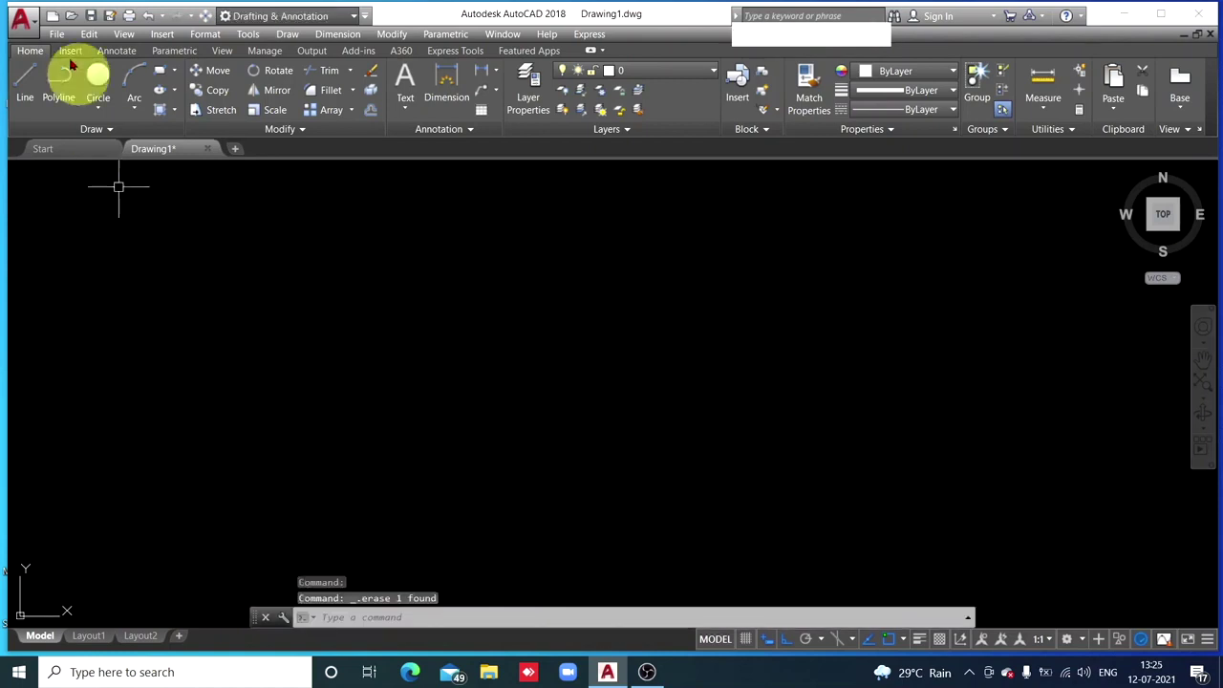
click(27, 84)
click(203, 610)
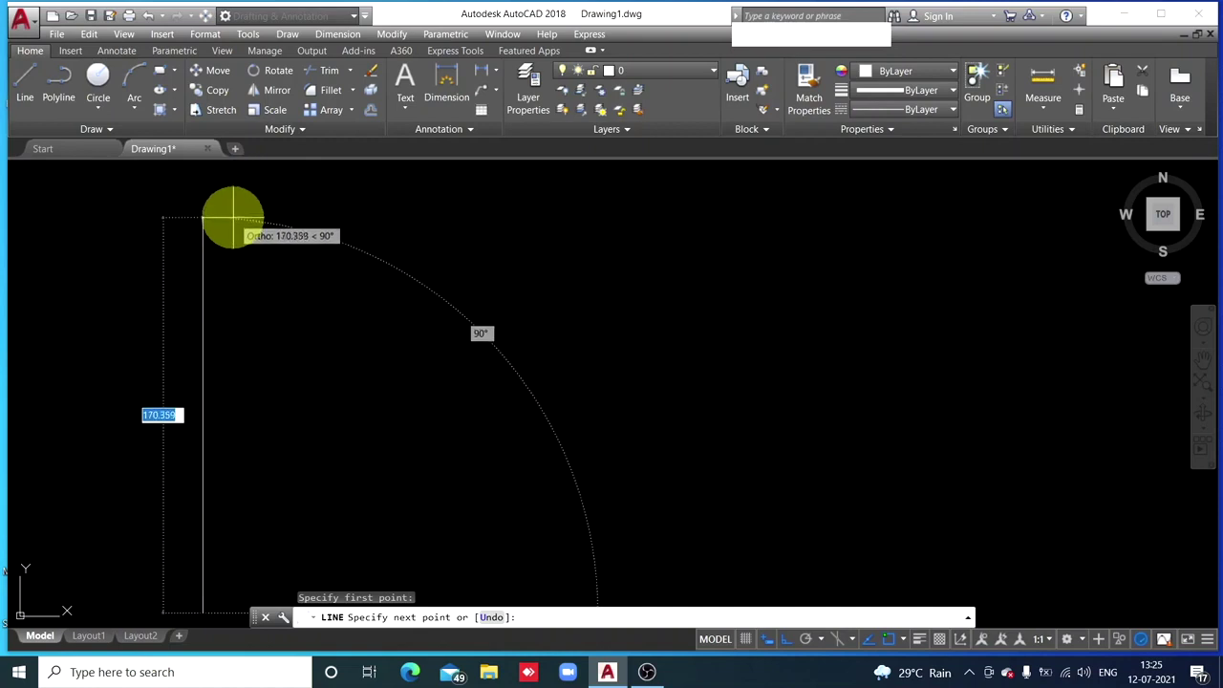
key(Escape)
Draw a horizontal test line across nearly the full width of the drawing area and erase it.
click(24, 95)
click(26, 366)
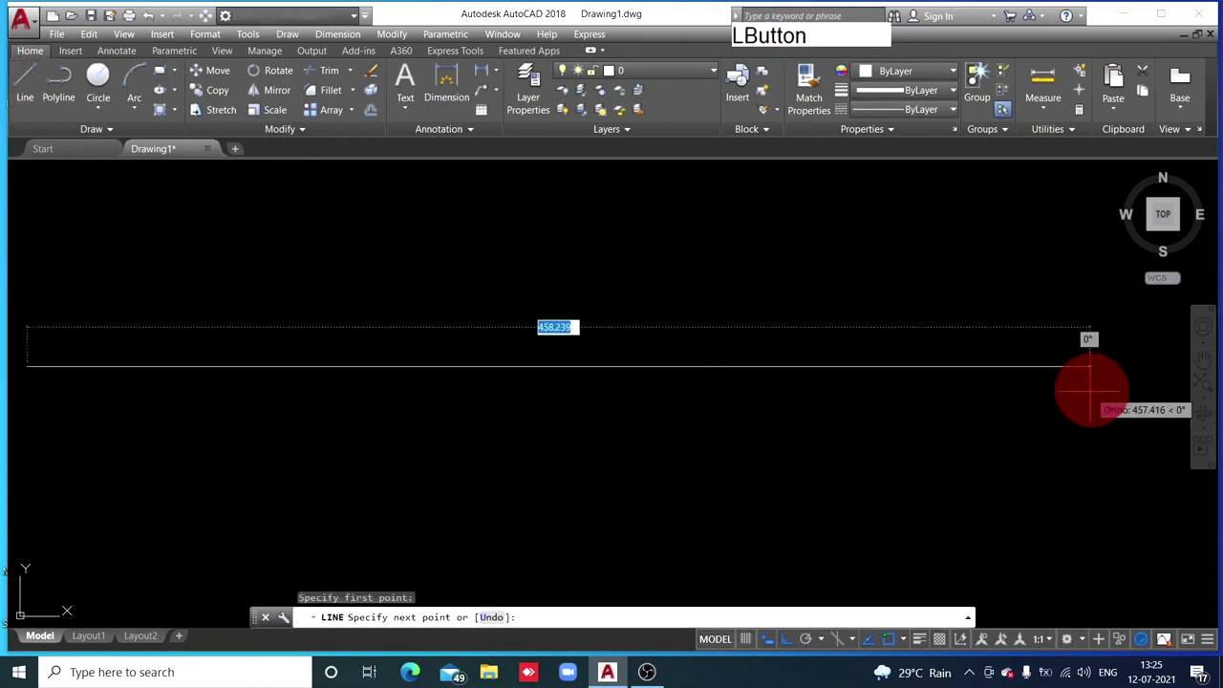
click(1164, 366)
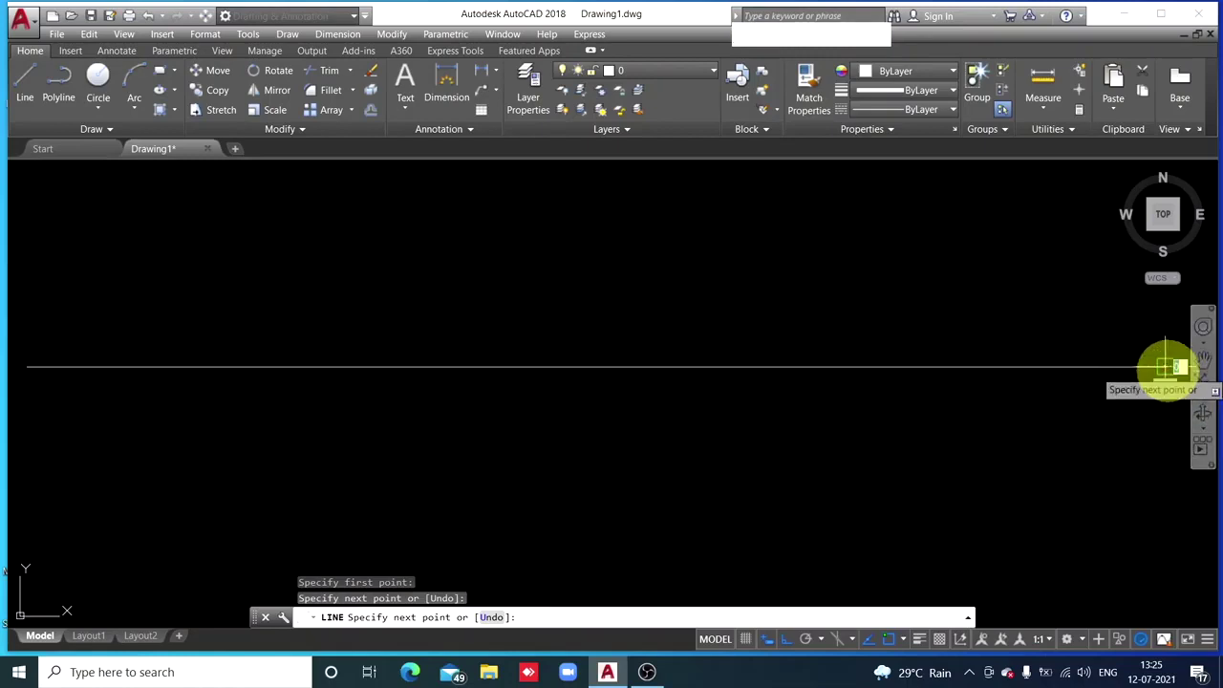
key(Escape)
click(817, 366)
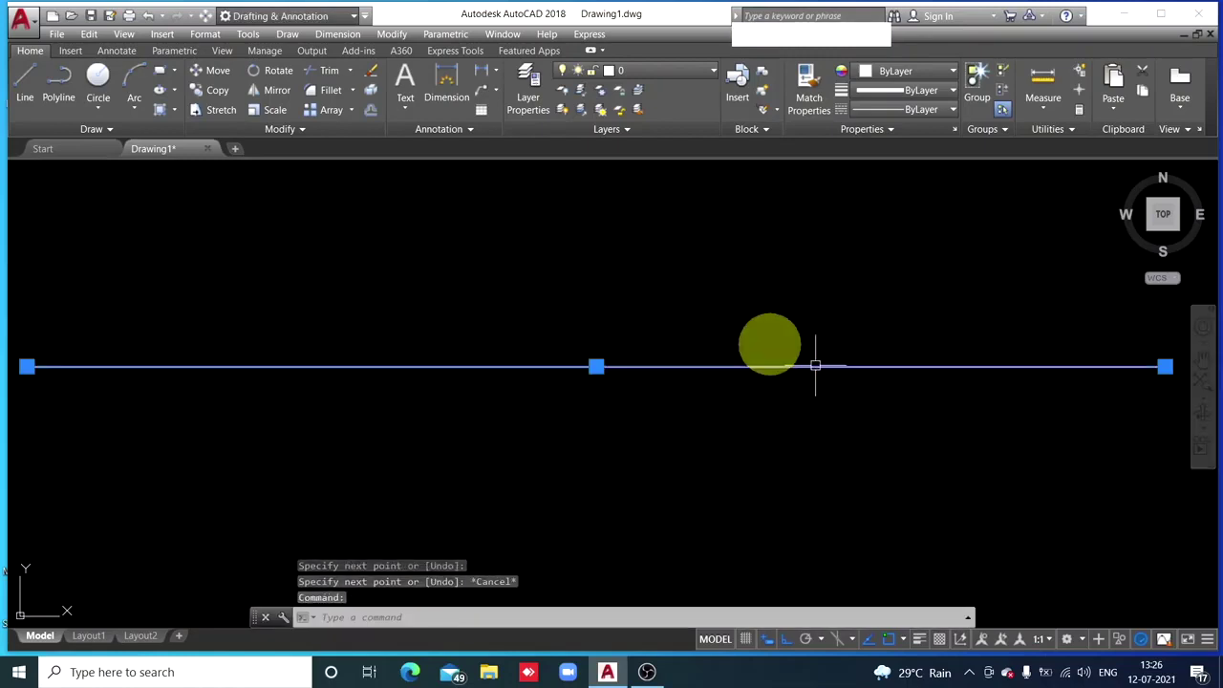
click(371, 72)
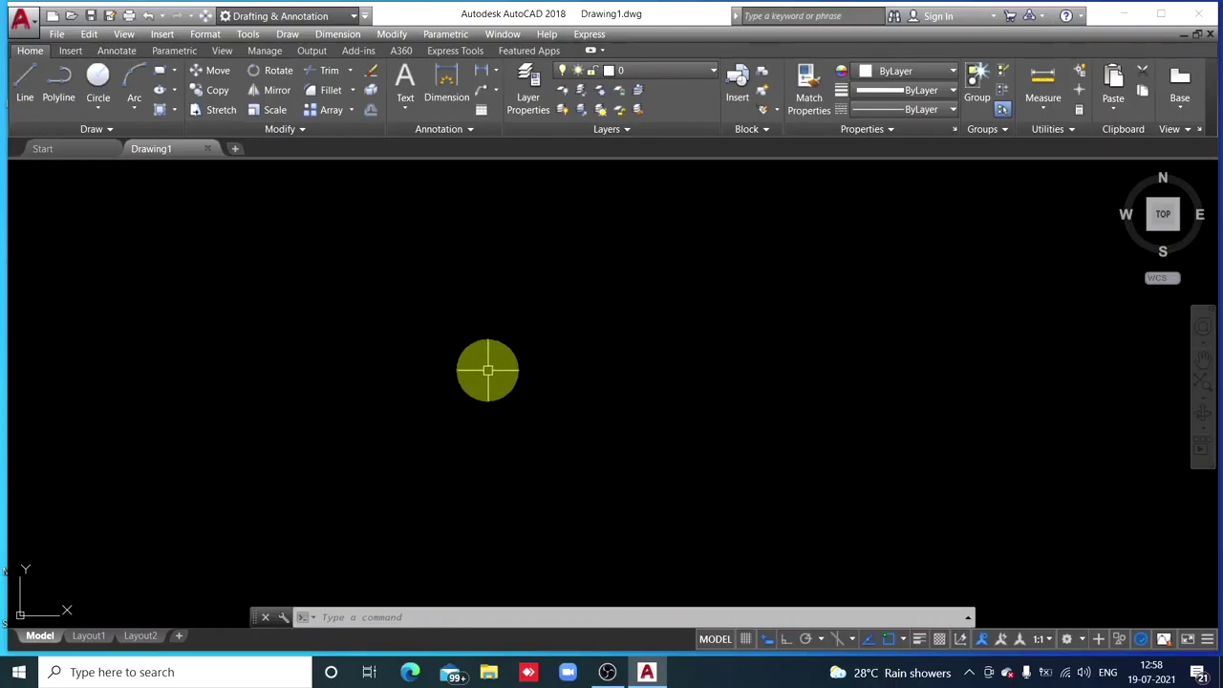
Set the 2D model space uniform background color to white in the display options and accept the change.
right_click(528, 271)
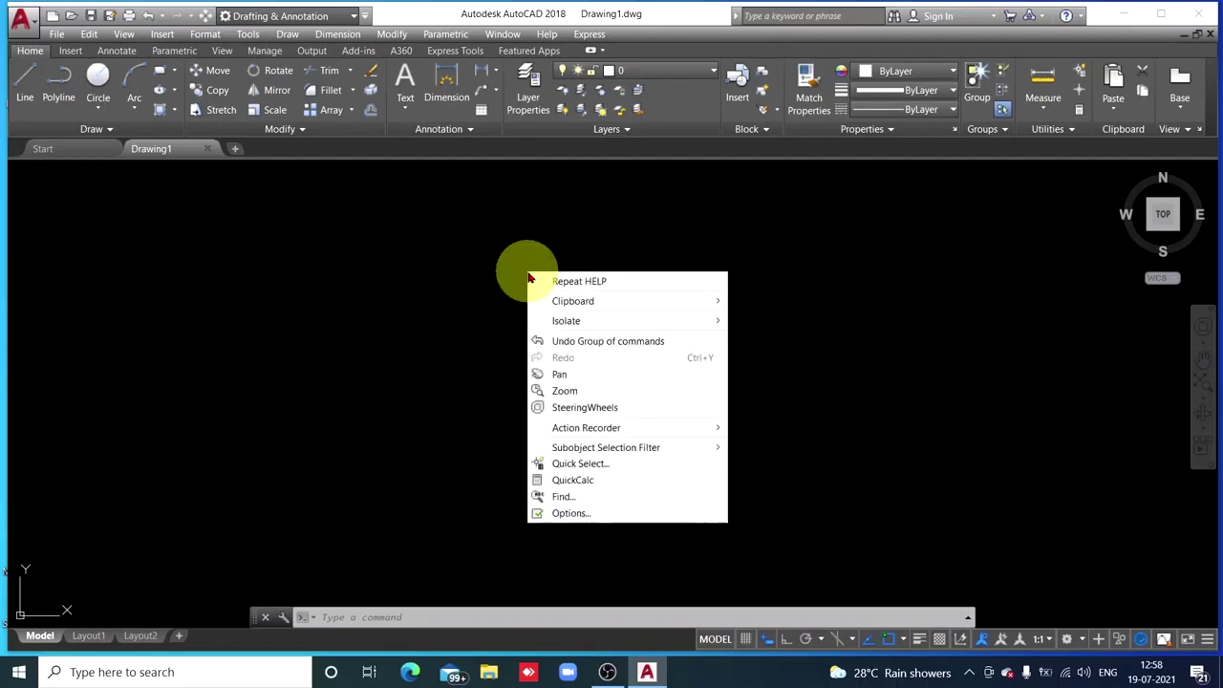
click(585, 515)
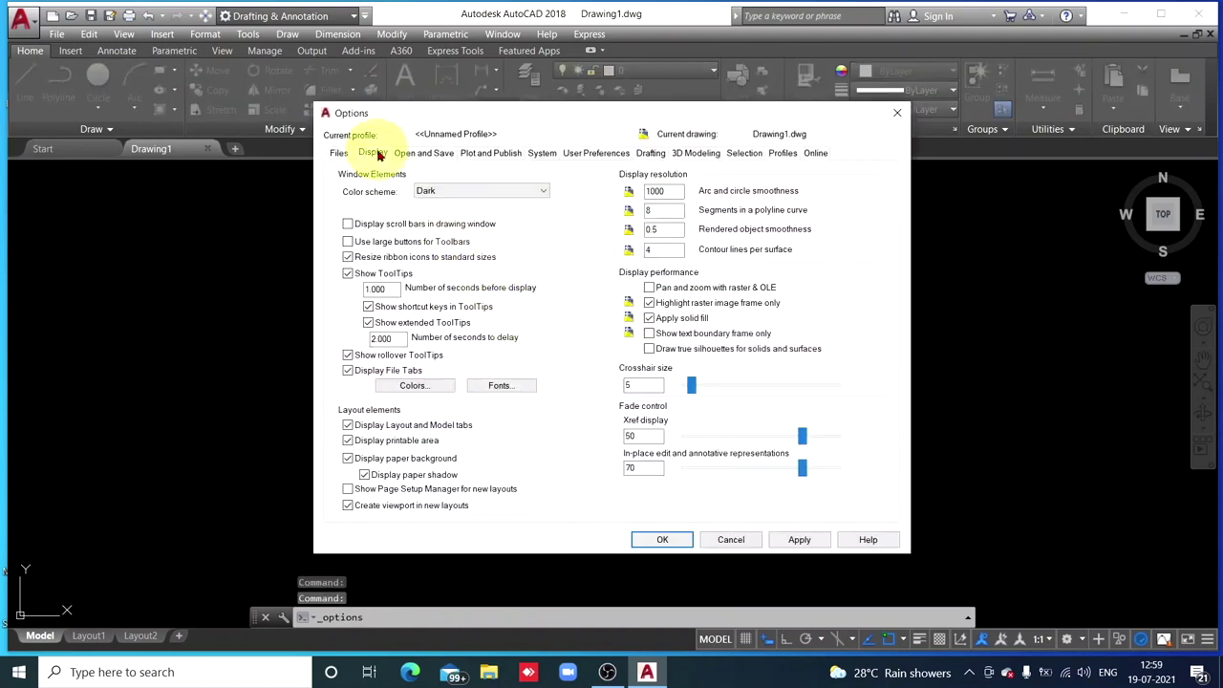
click(374, 154)
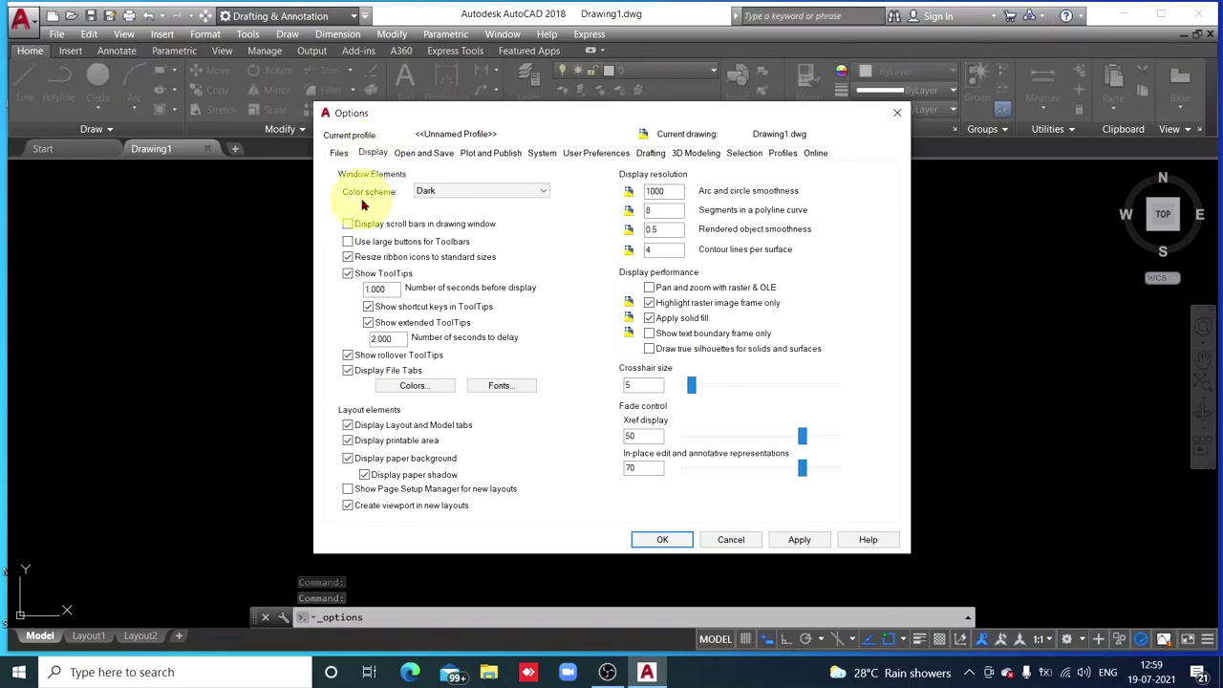
click(415, 386)
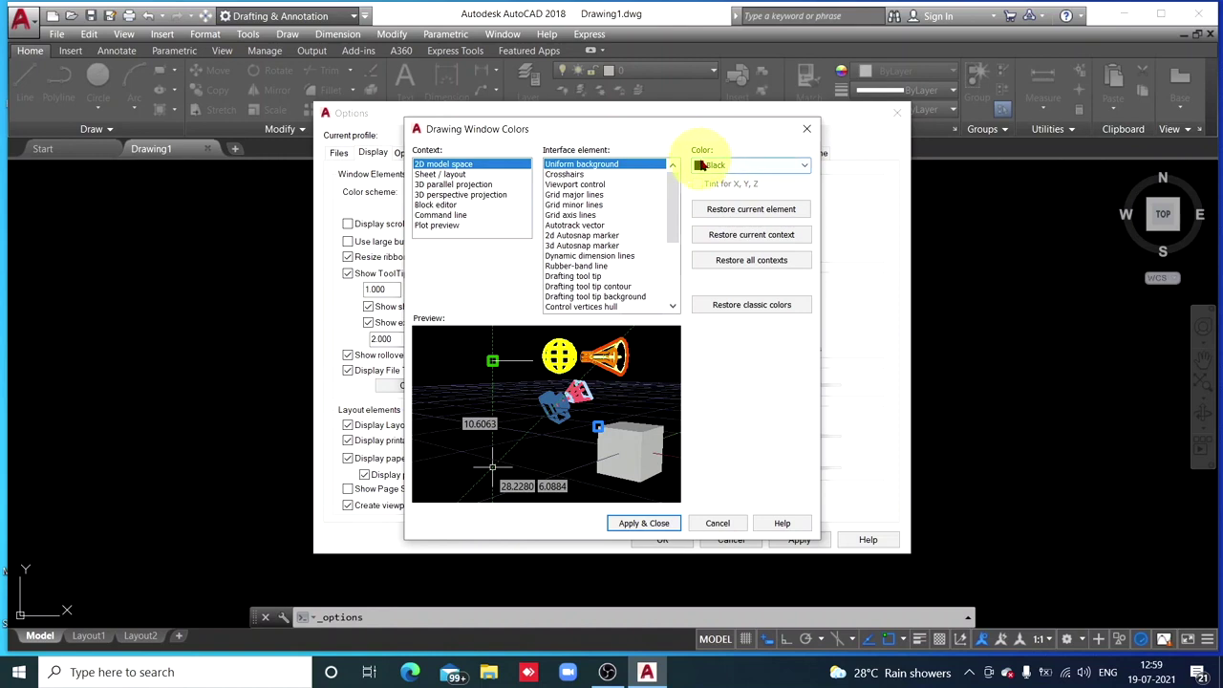
click(806, 169)
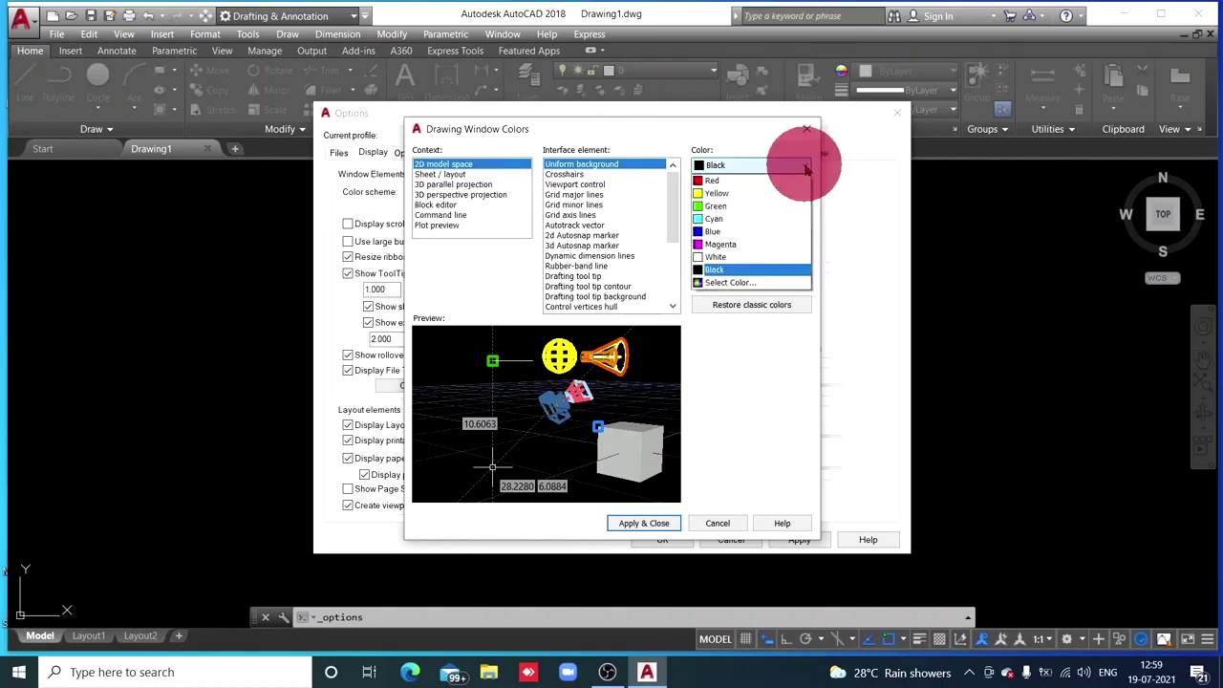
click(726, 258)
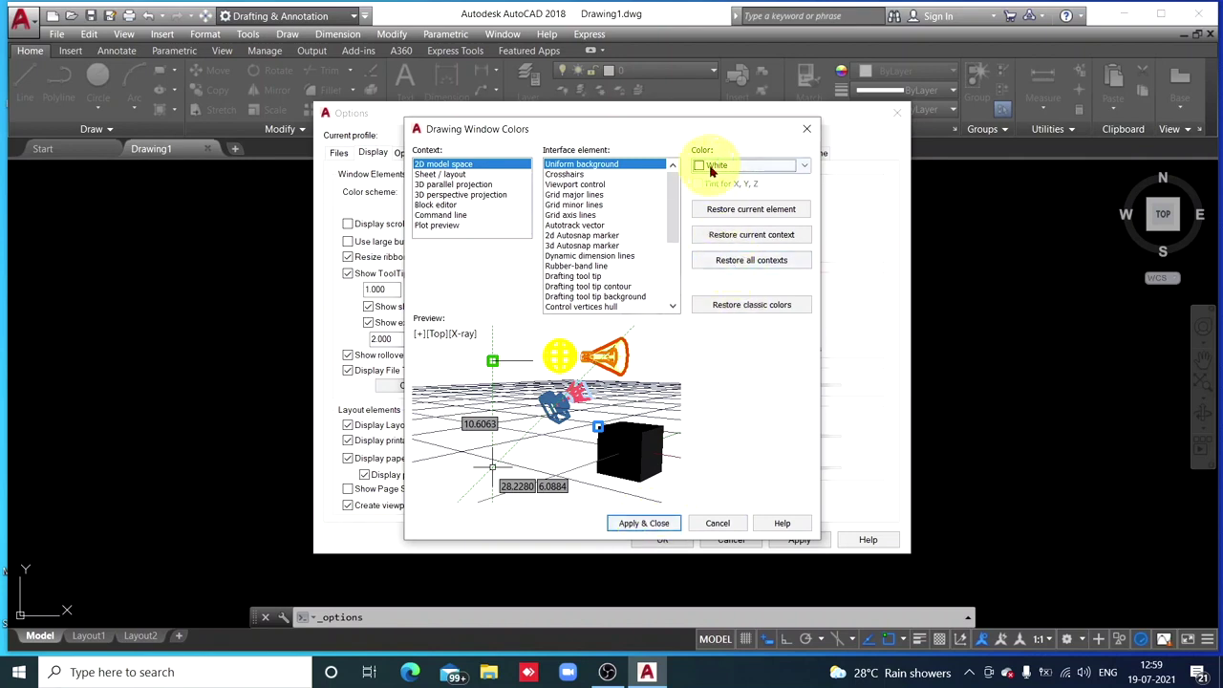
click(639, 522)
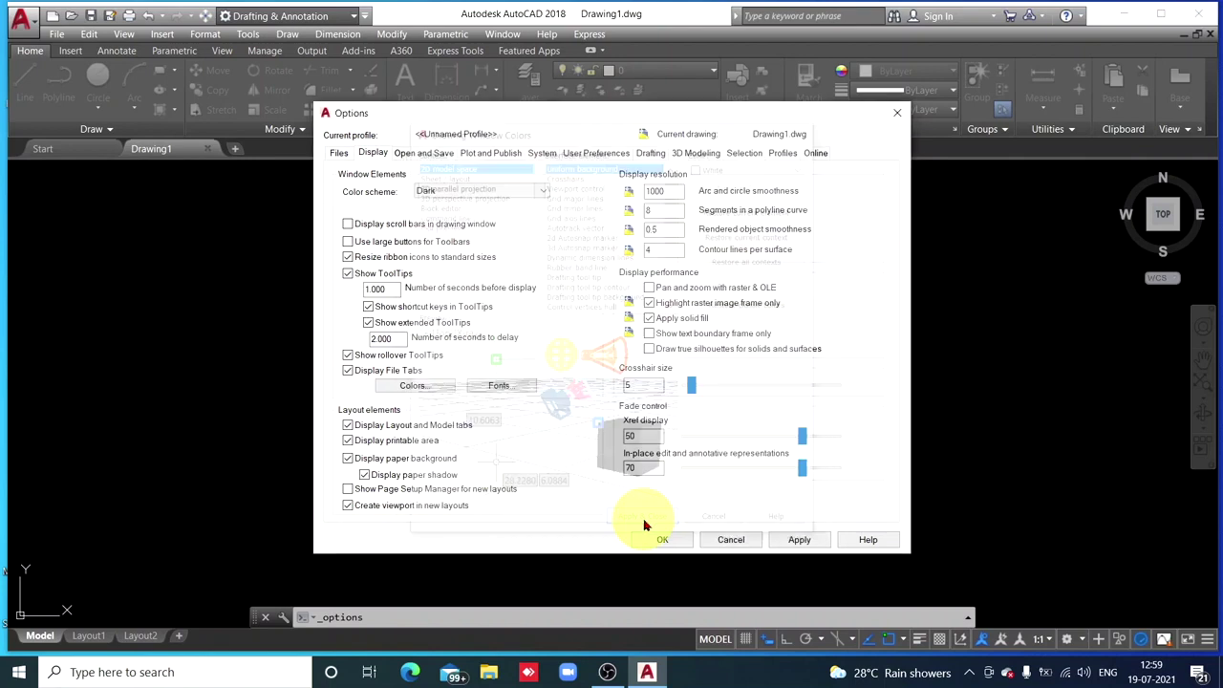
click(662, 541)
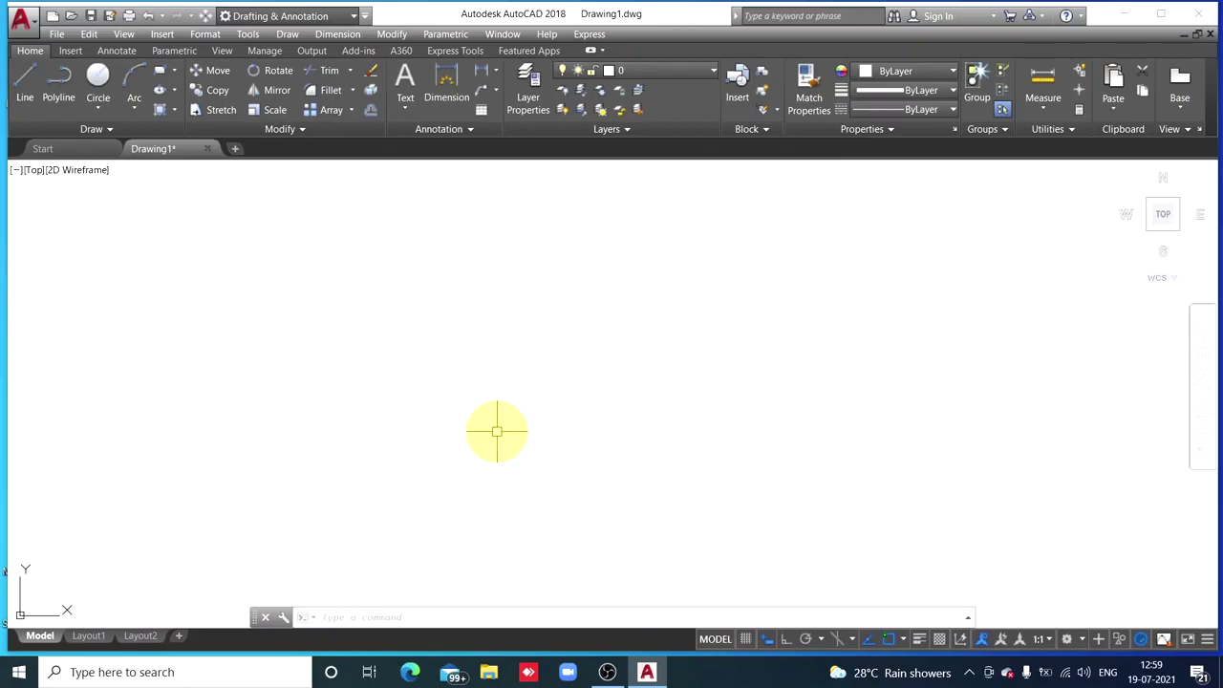
Toggle dynamic input, and switch on Ortho mode and the lineweight display.
click(771, 645)
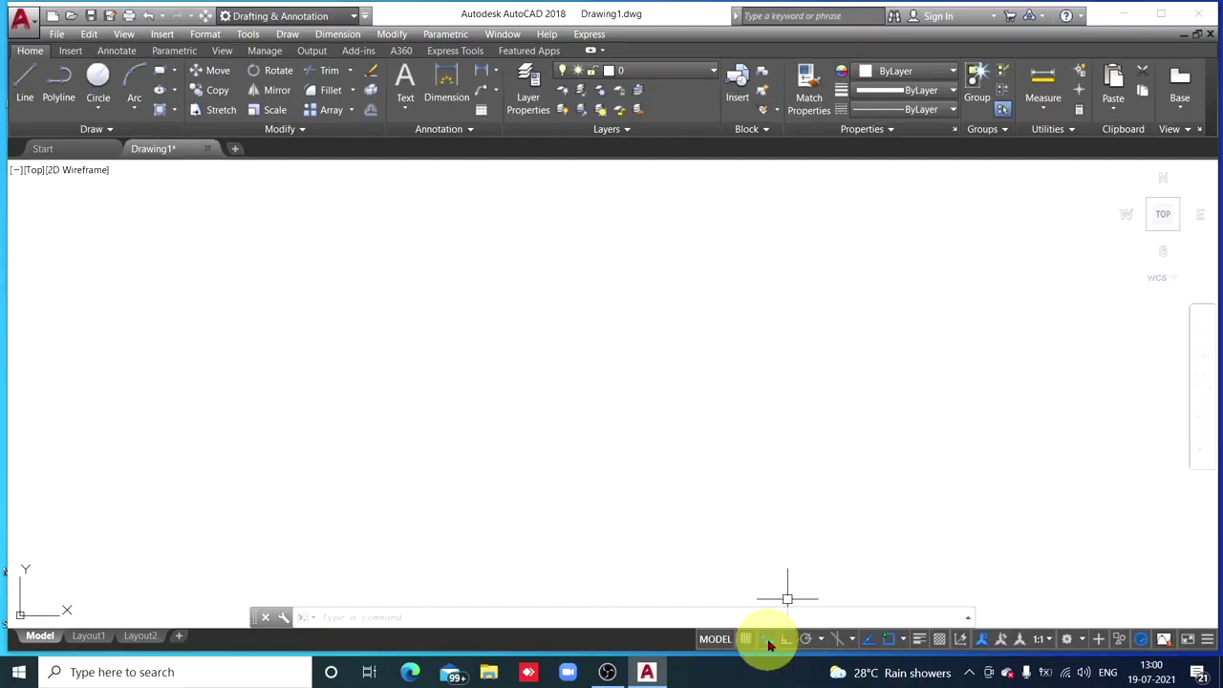
click(784, 641)
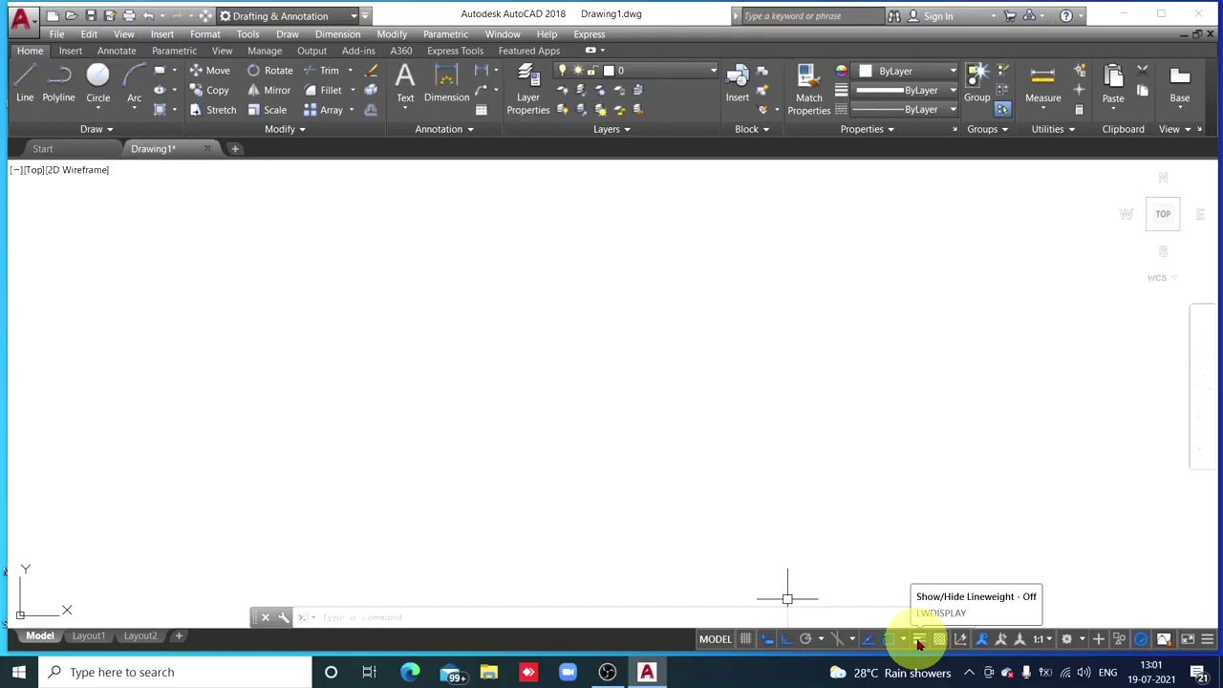
click(918, 639)
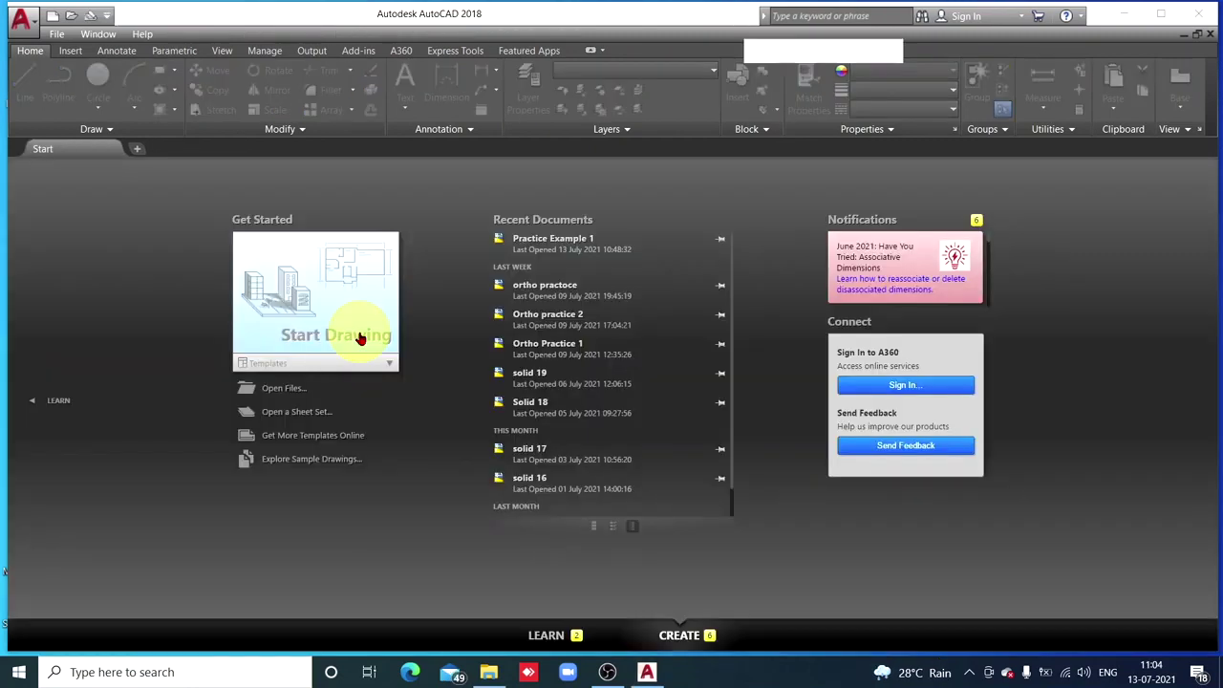
Start a new drawing and switch off the grid display.
click(360, 338)
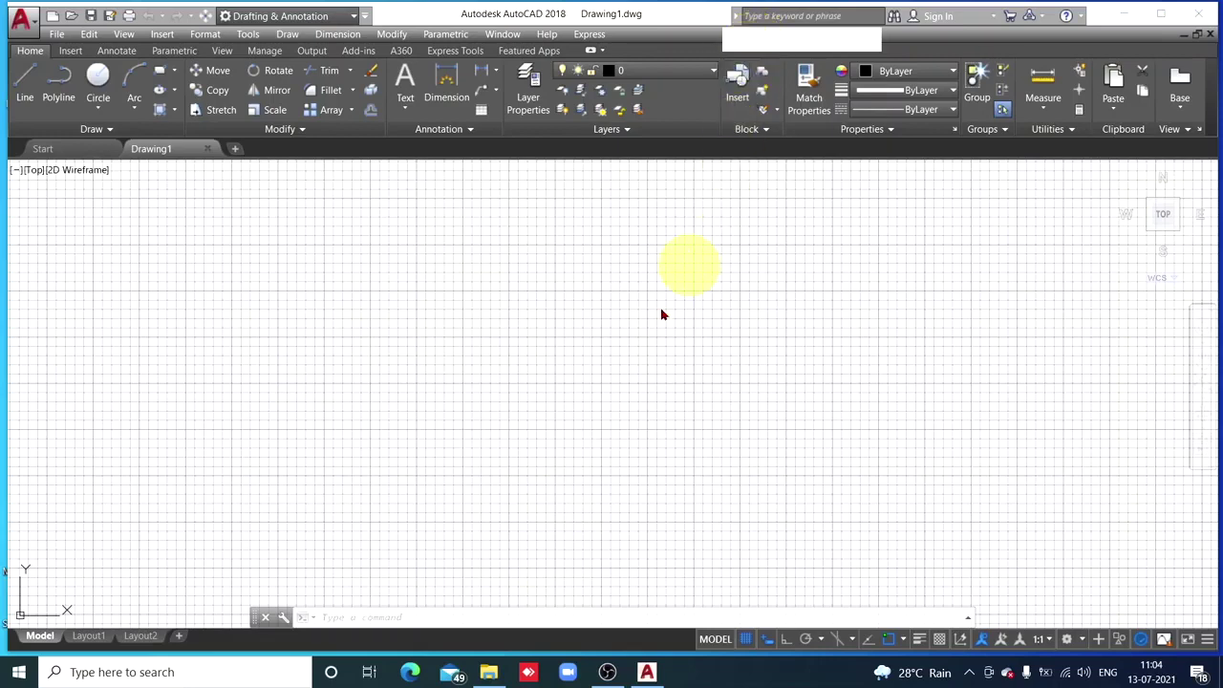
key(Escape)
key(Escape)
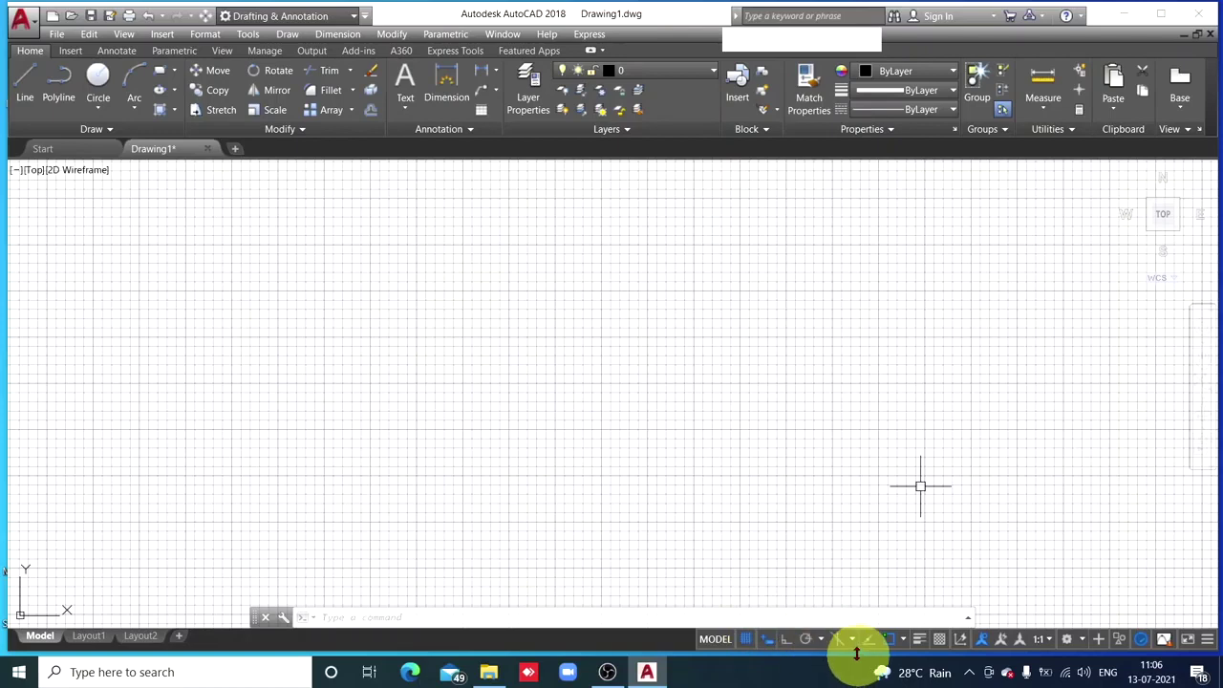
click(749, 645)
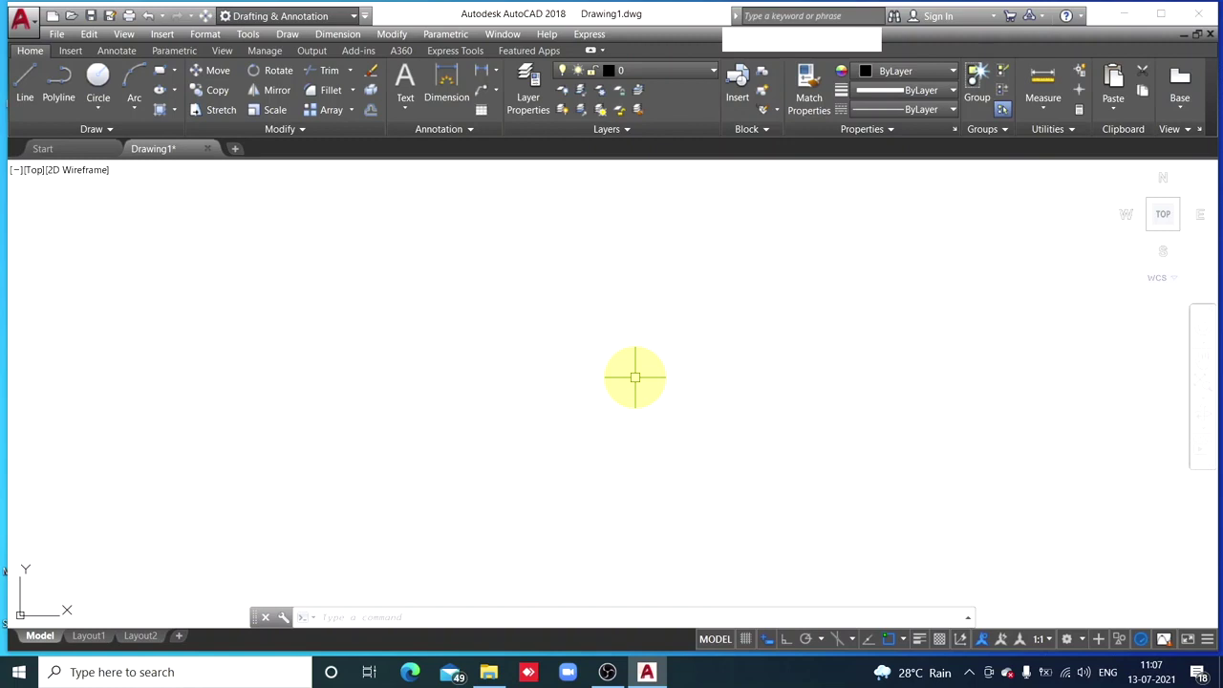
text(l)
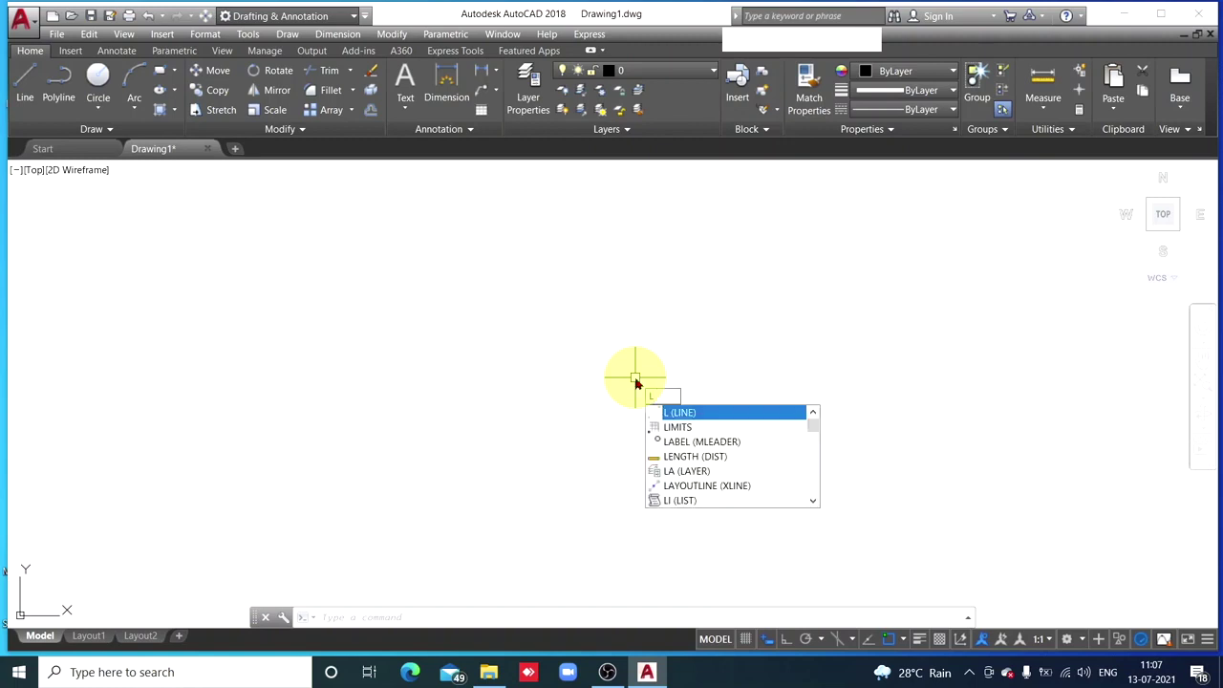
text(im)
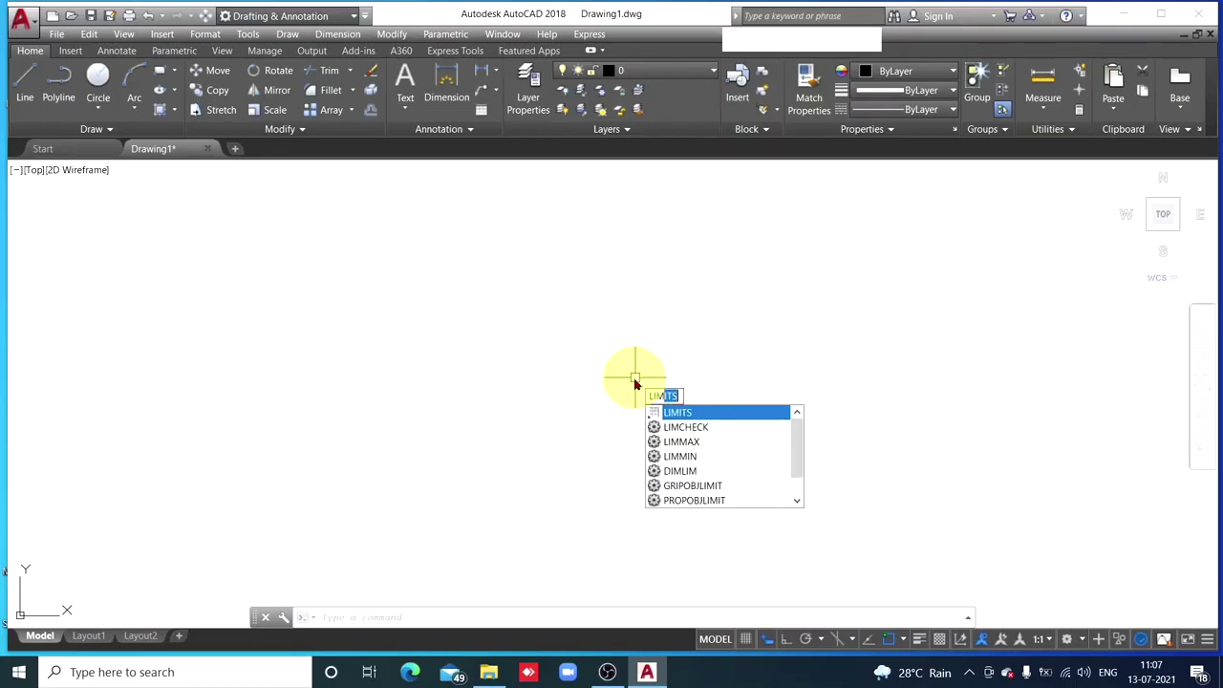
key(Escape)
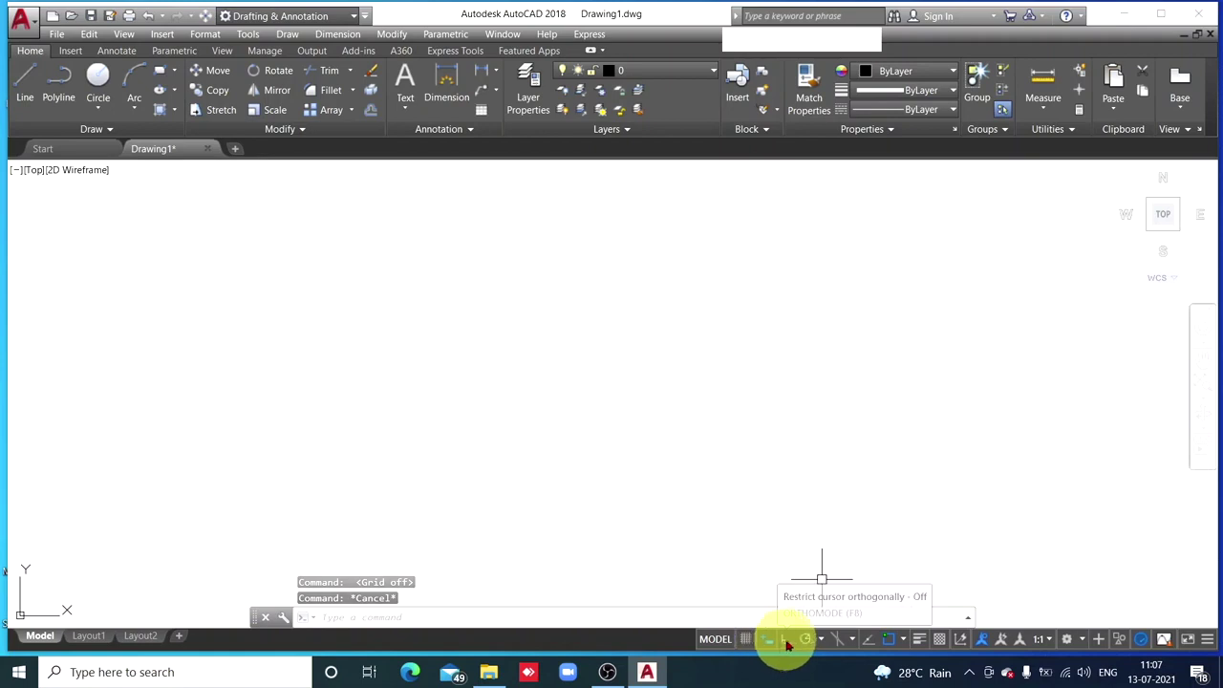
Switch on Ortho mode, object snap tracking and the lineweight display, and check which controls are enabled for the status bar.
click(786, 639)
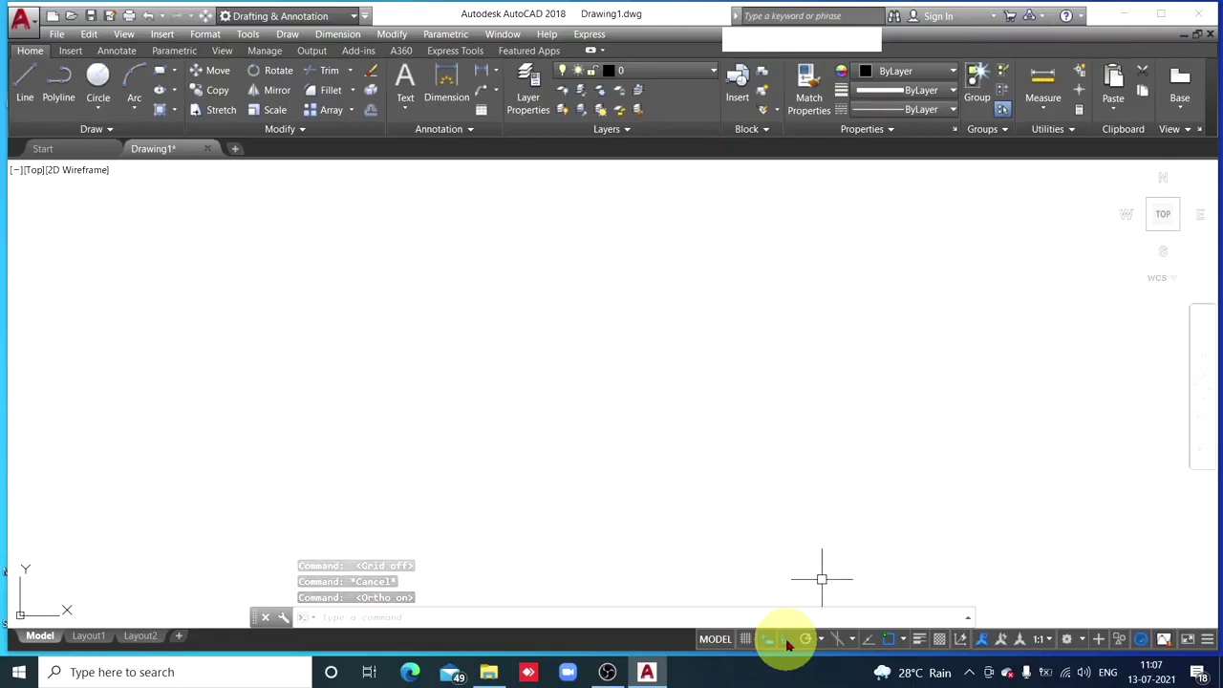
click(872, 645)
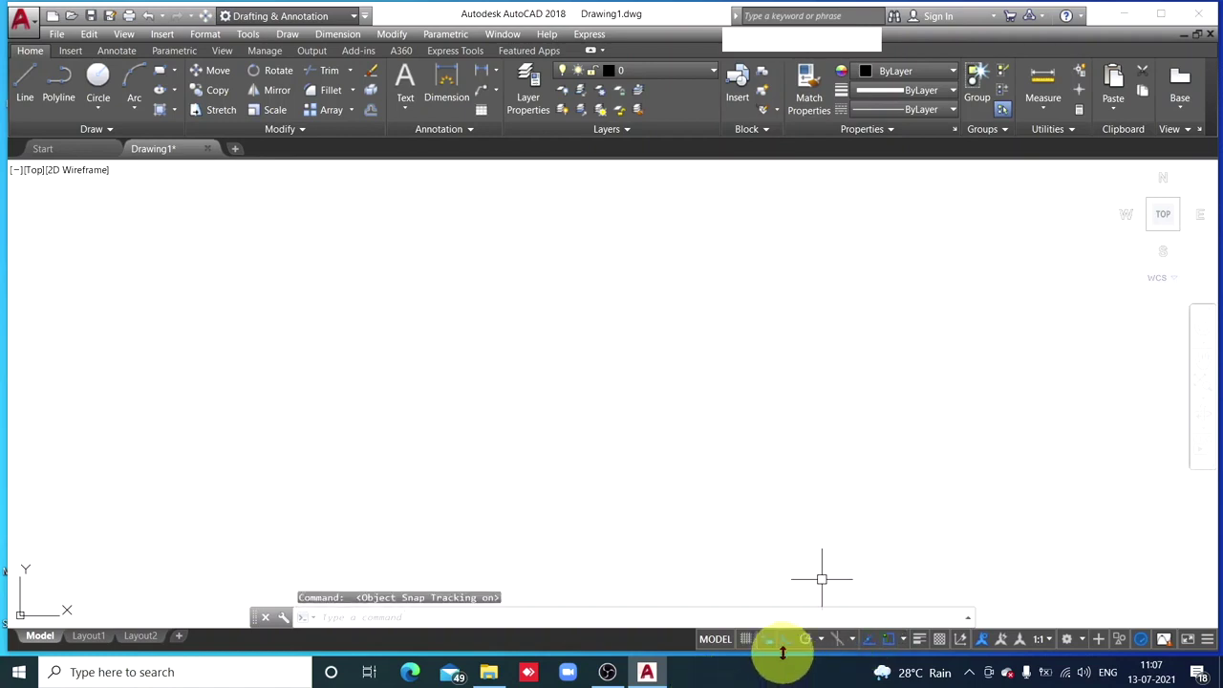
click(920, 640)
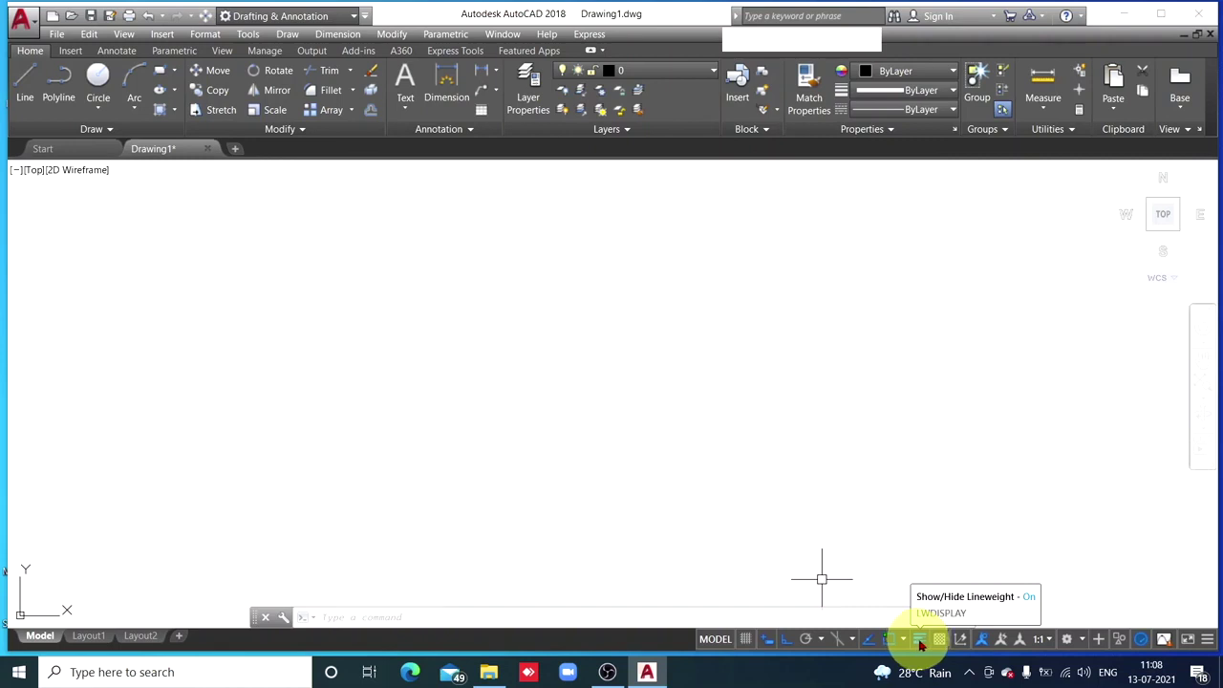
click(1209, 645)
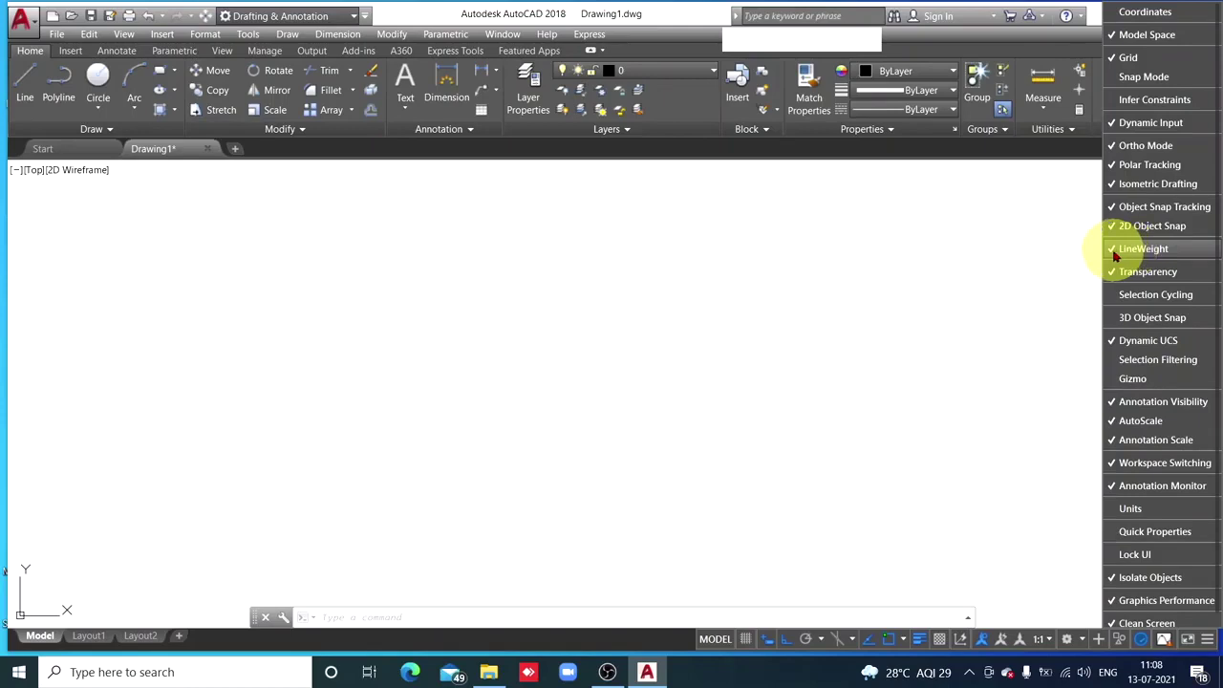
click(919, 646)
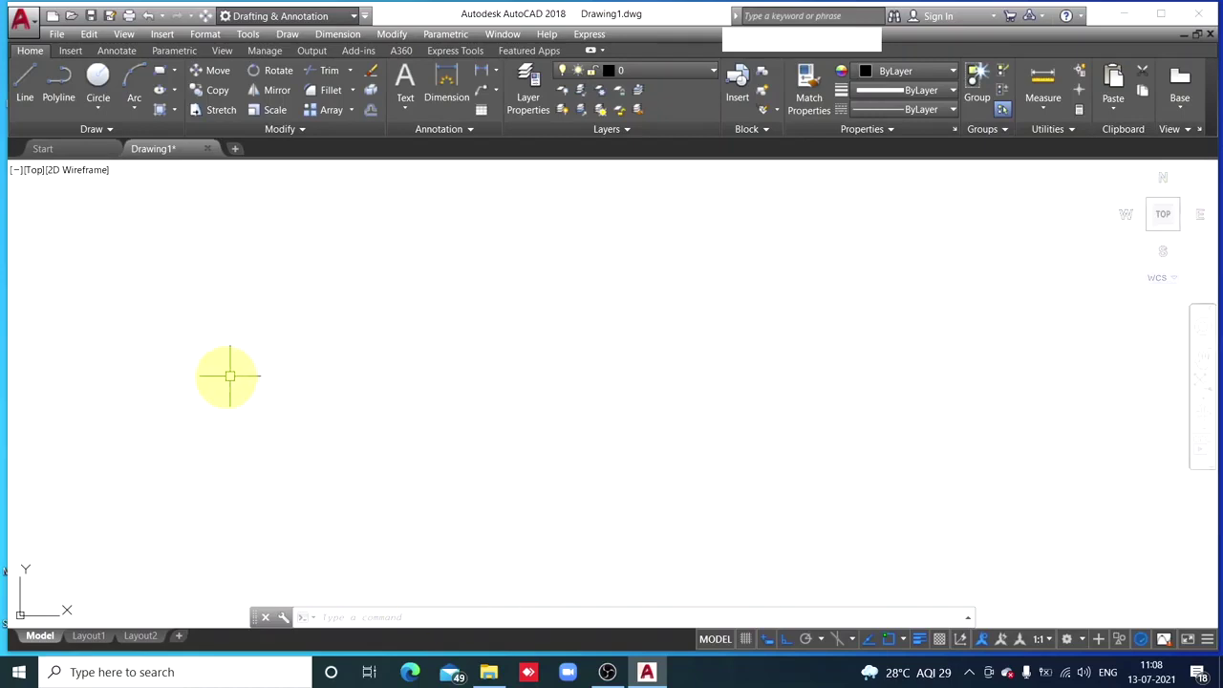
Try to draw a line starting at the left edge of the drawing area.
click(25, 98)
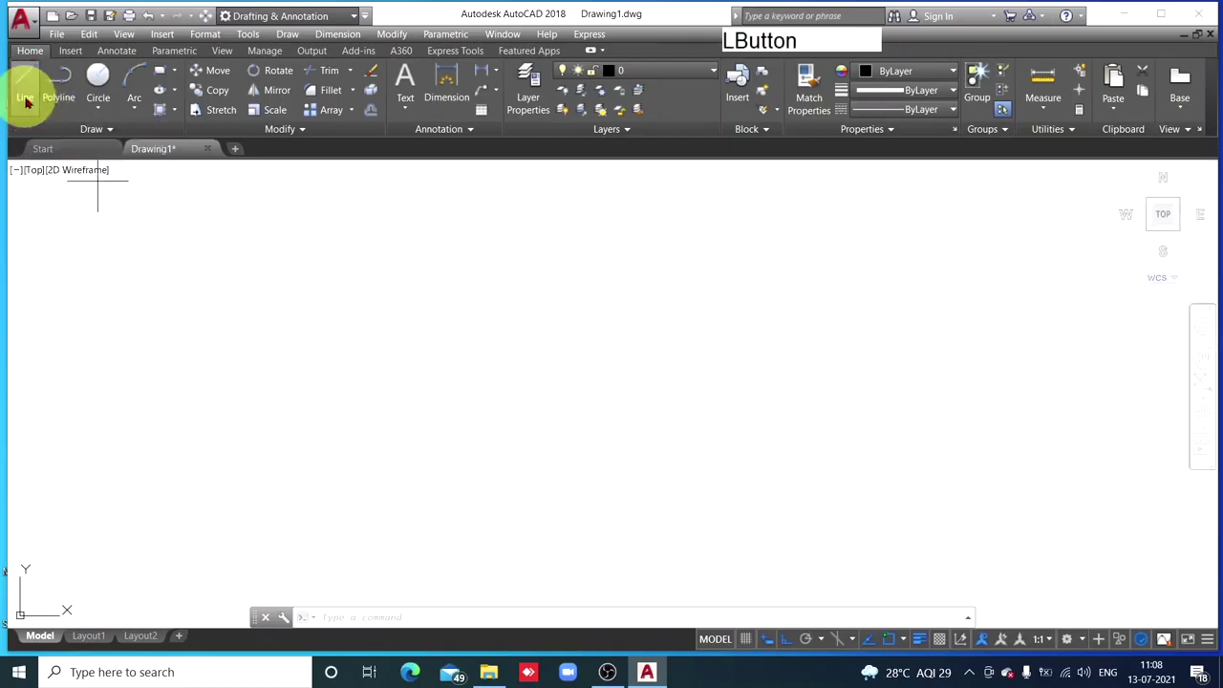
click(20, 380)
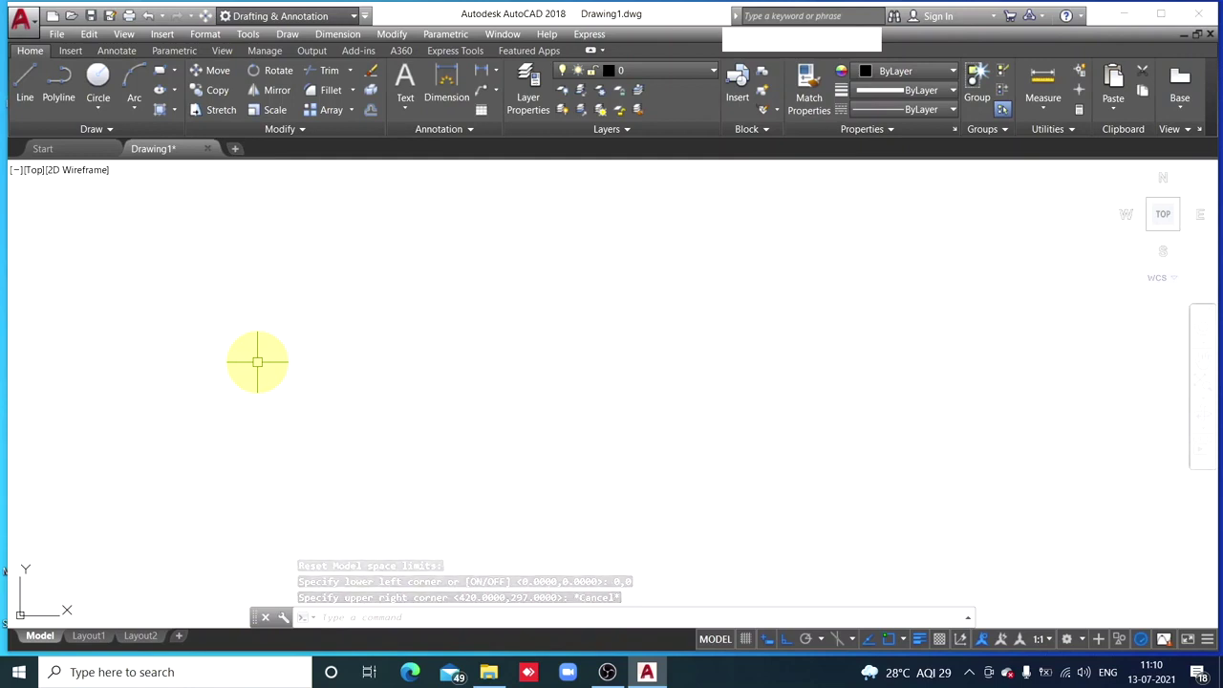
Set the model space limits with the lower left corner at 0,0 and the upper right corner at 400,200.
text(LIM)
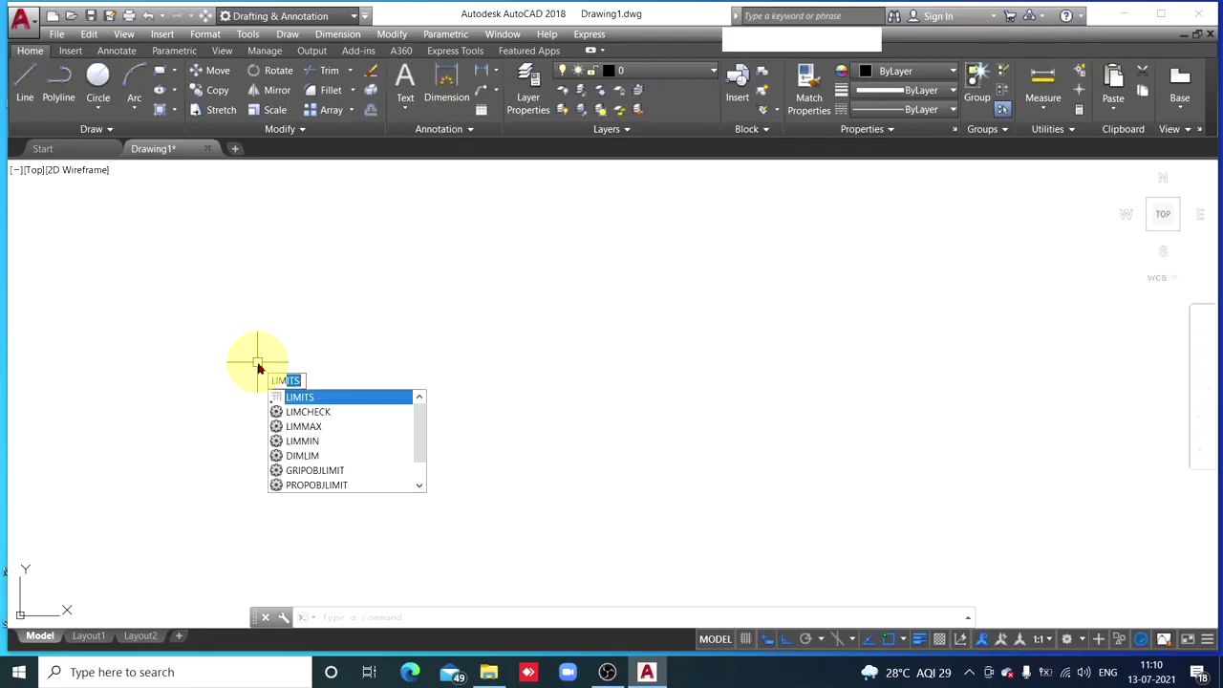
key(space)
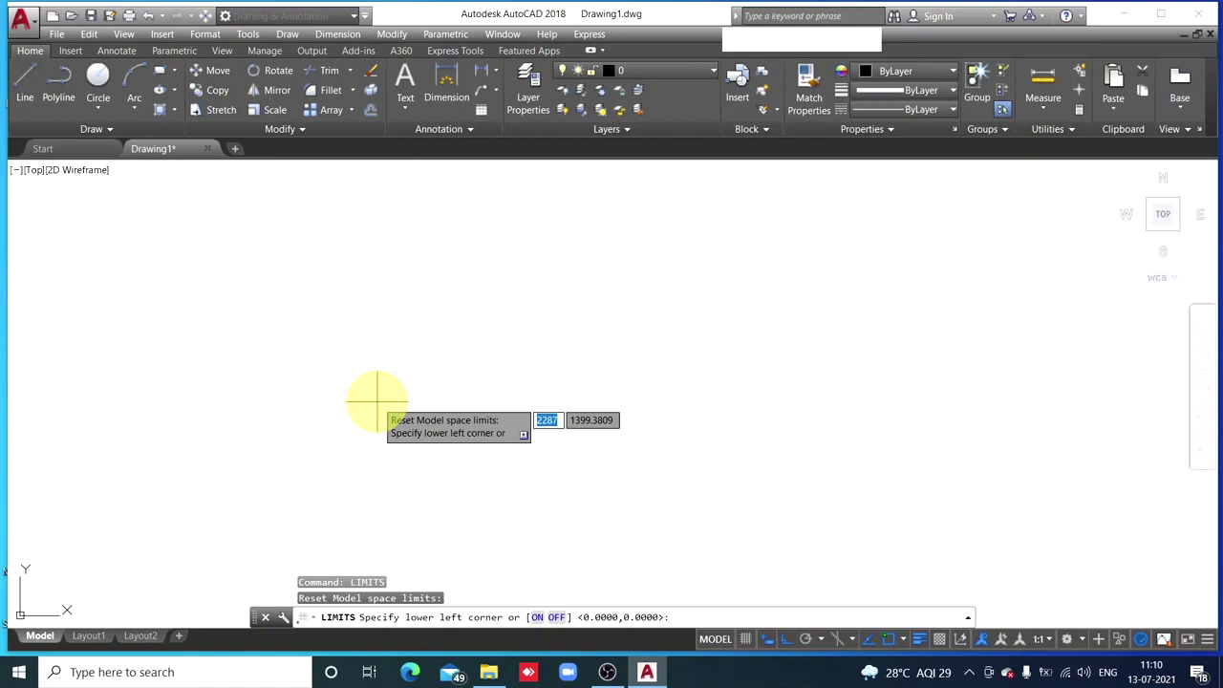
text(0)
key(comma)
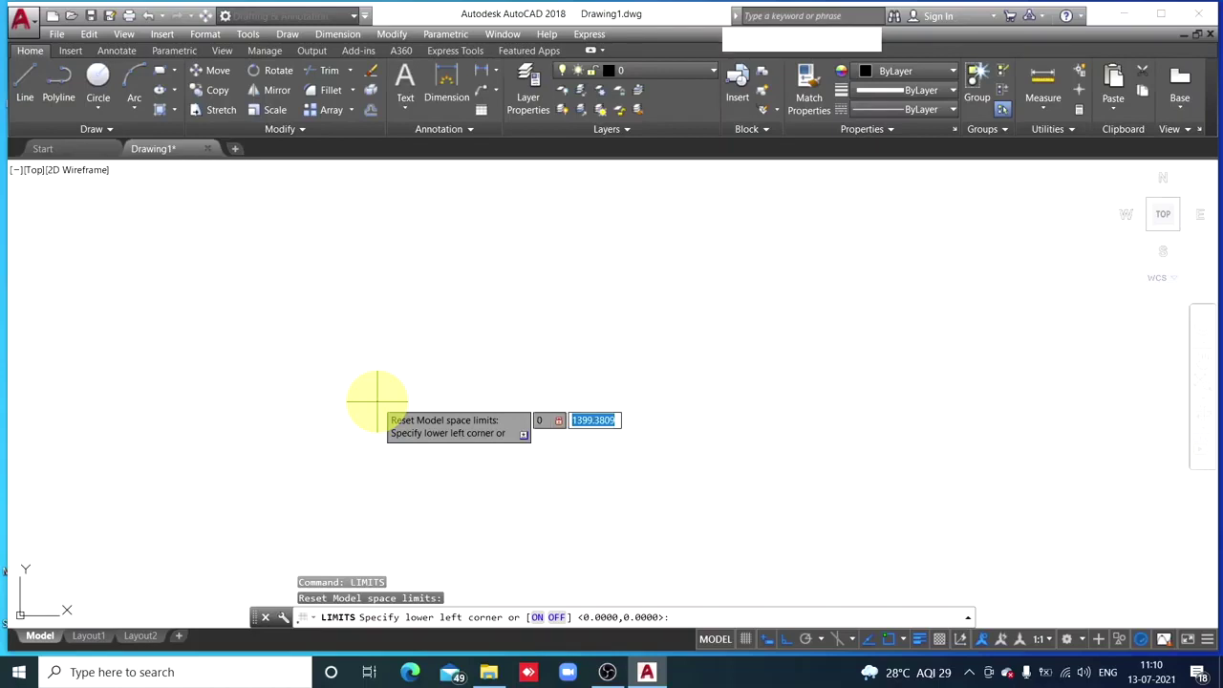
text(0)
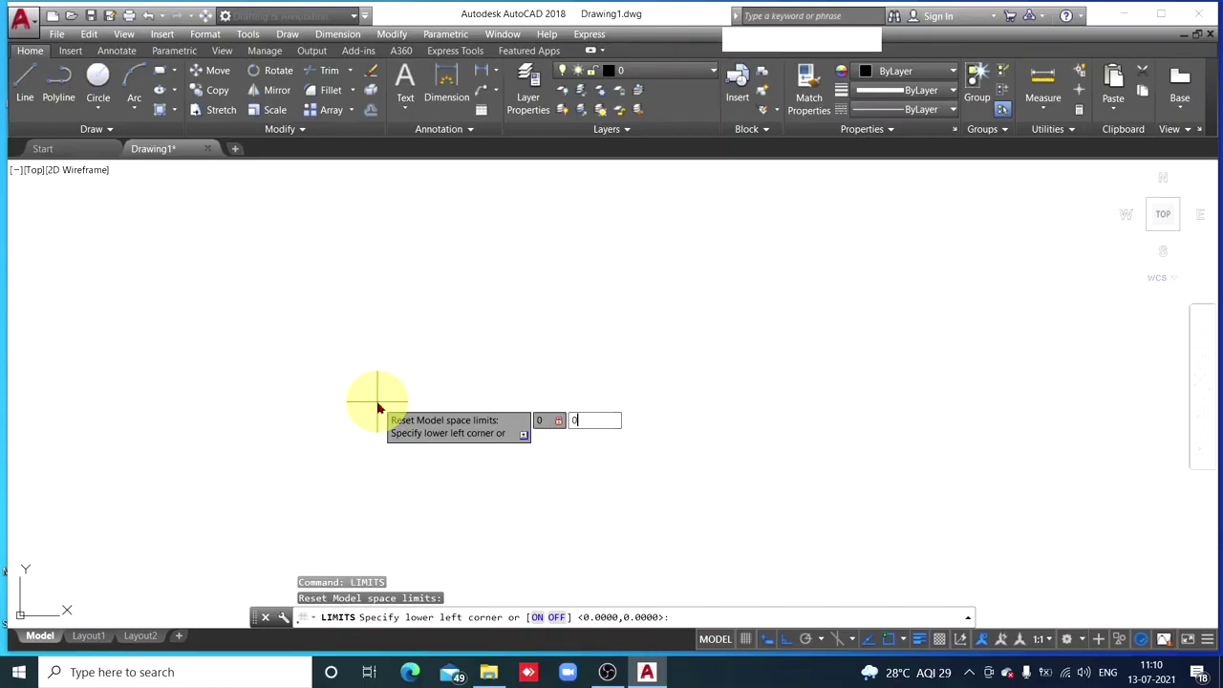
key(space)
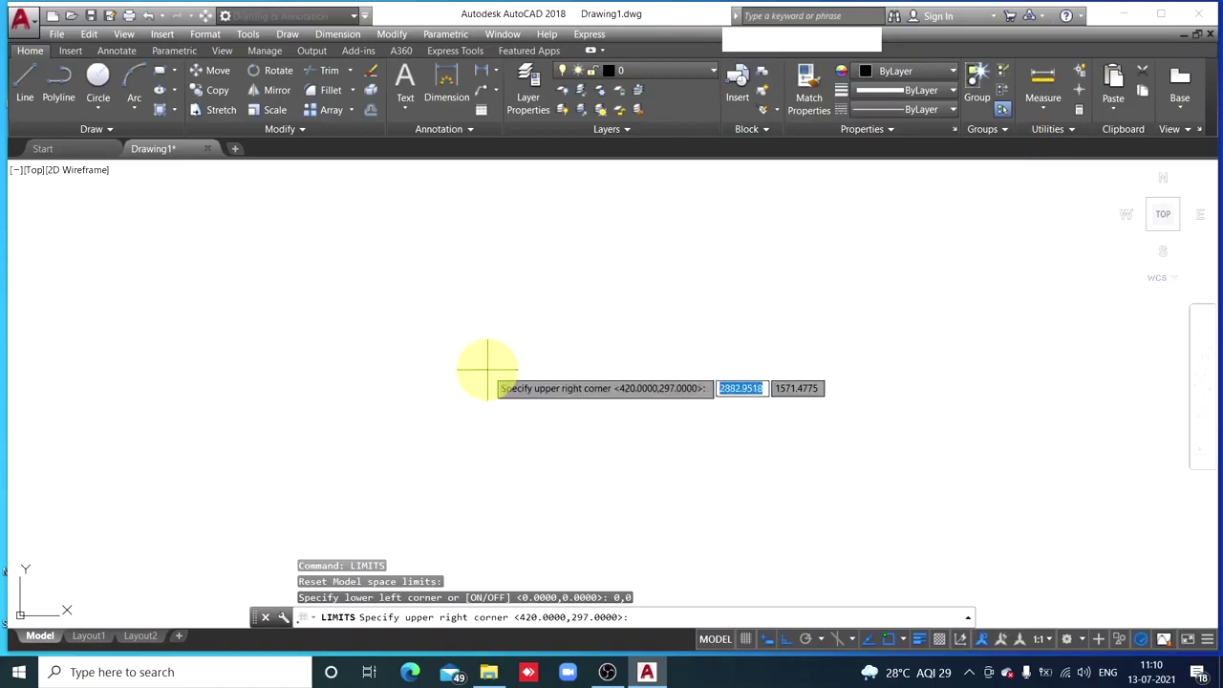
text(400)
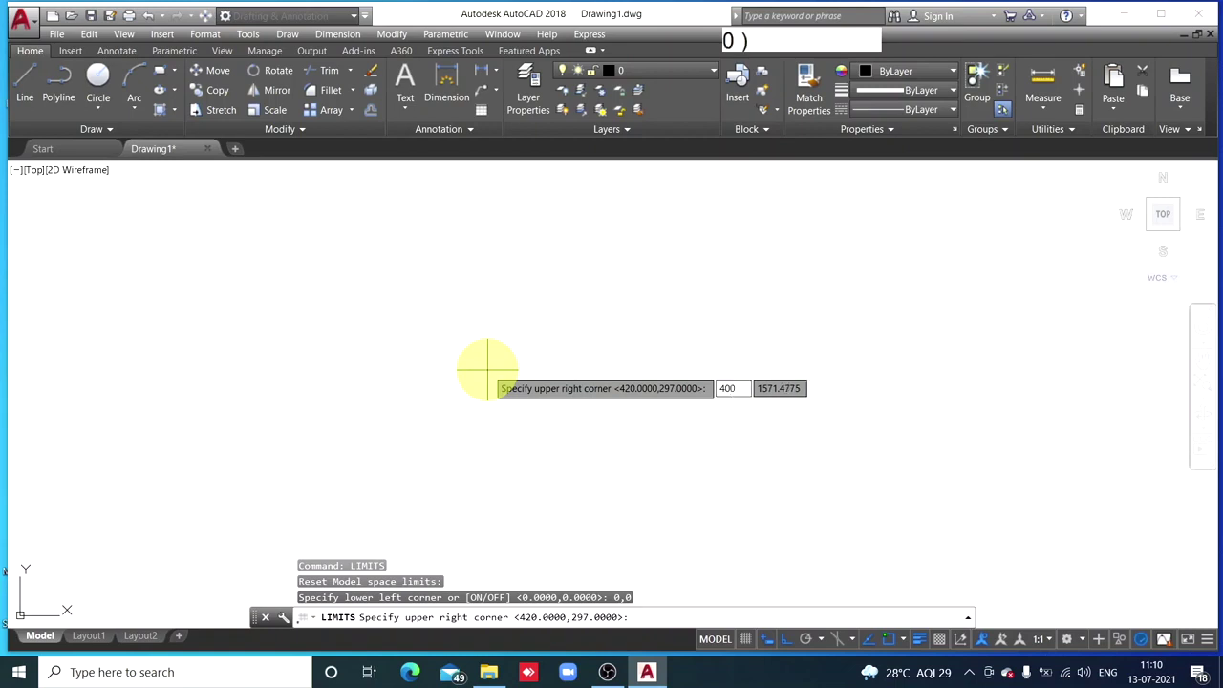
key(comma)
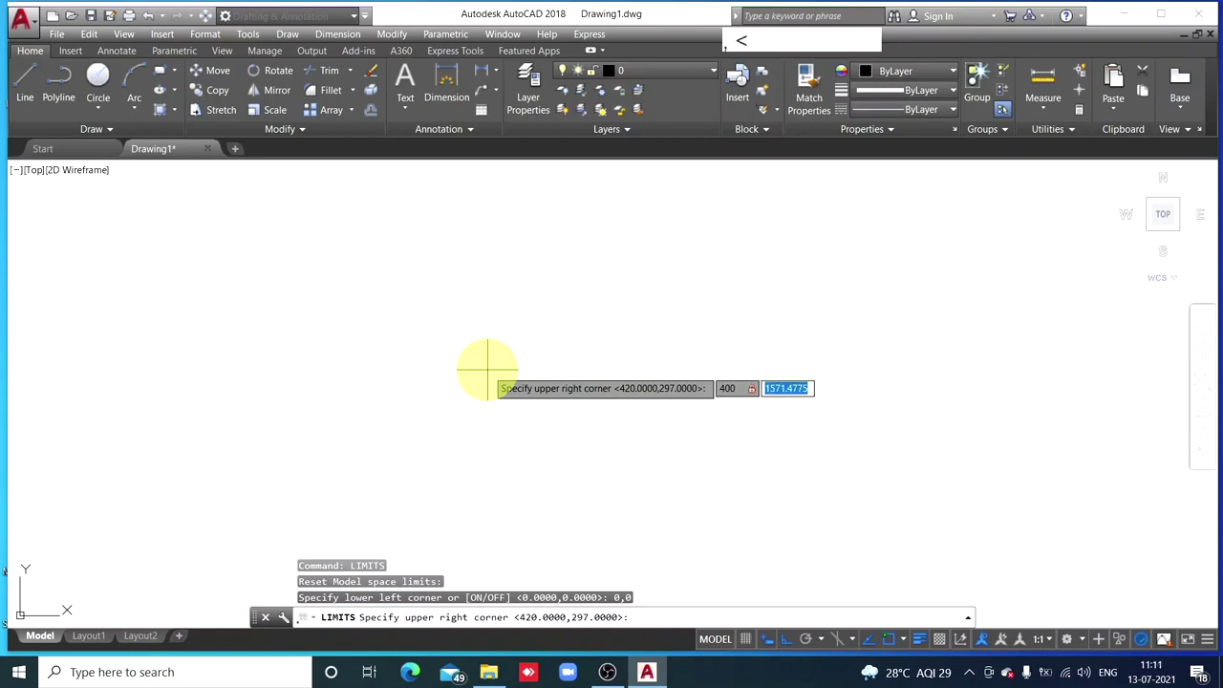
text(200)
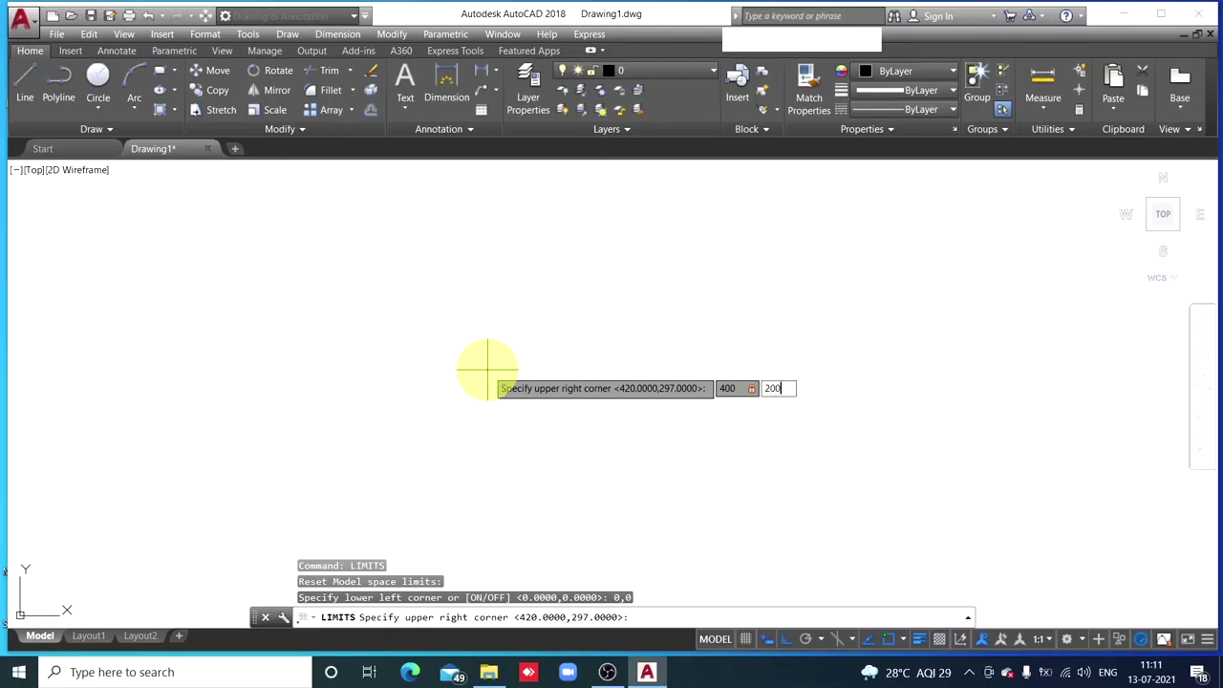
key(space)
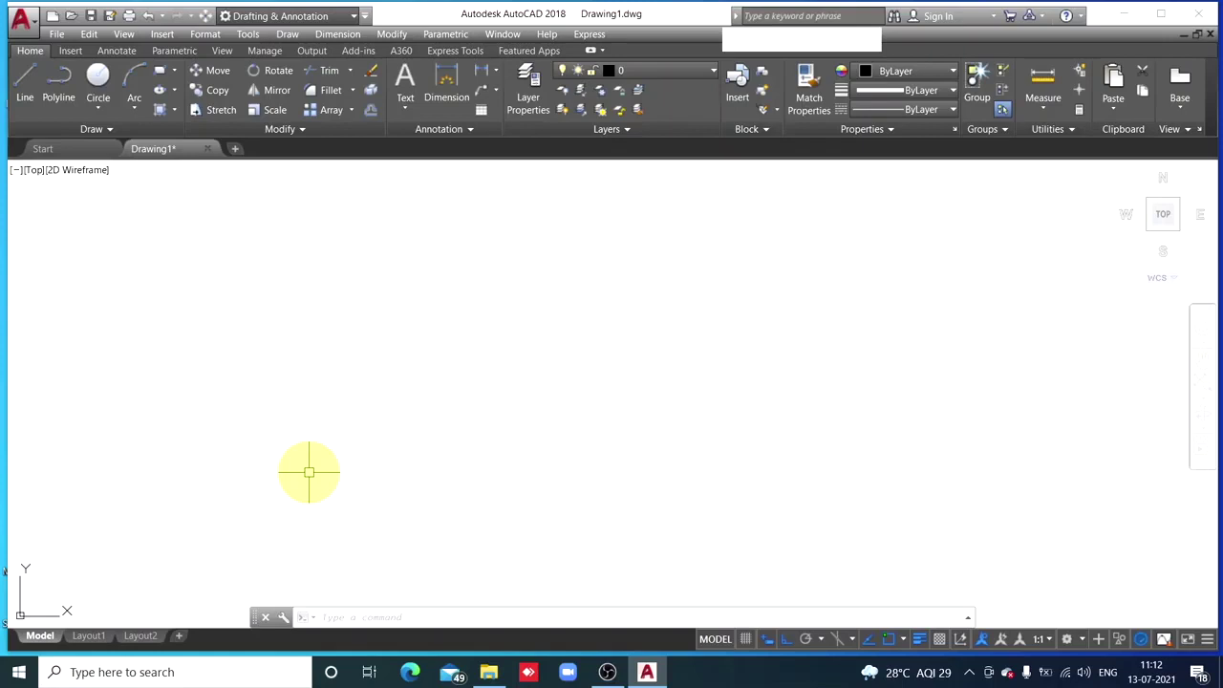
Zoom to All so that the view fits the drawing limits.
text(z)
key(space)
text(a)
key(space)
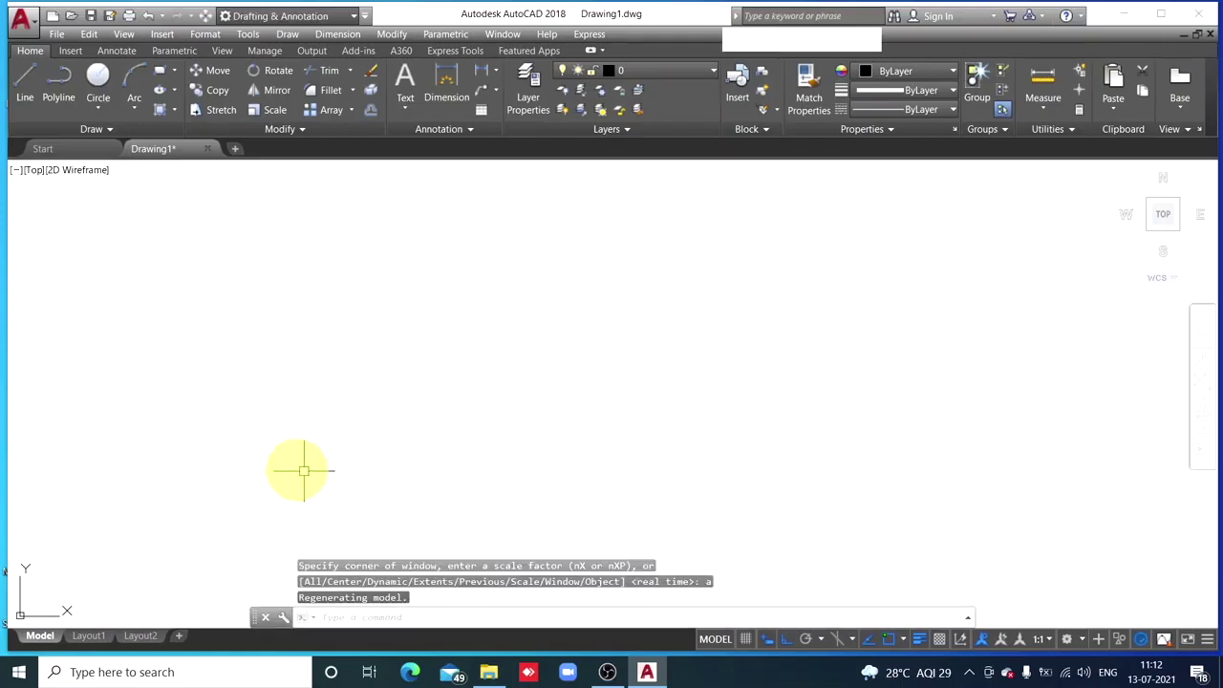
Check the width of the drawing area by stretching a horizontal line preview across it, and cancel the line.
click(27, 98)
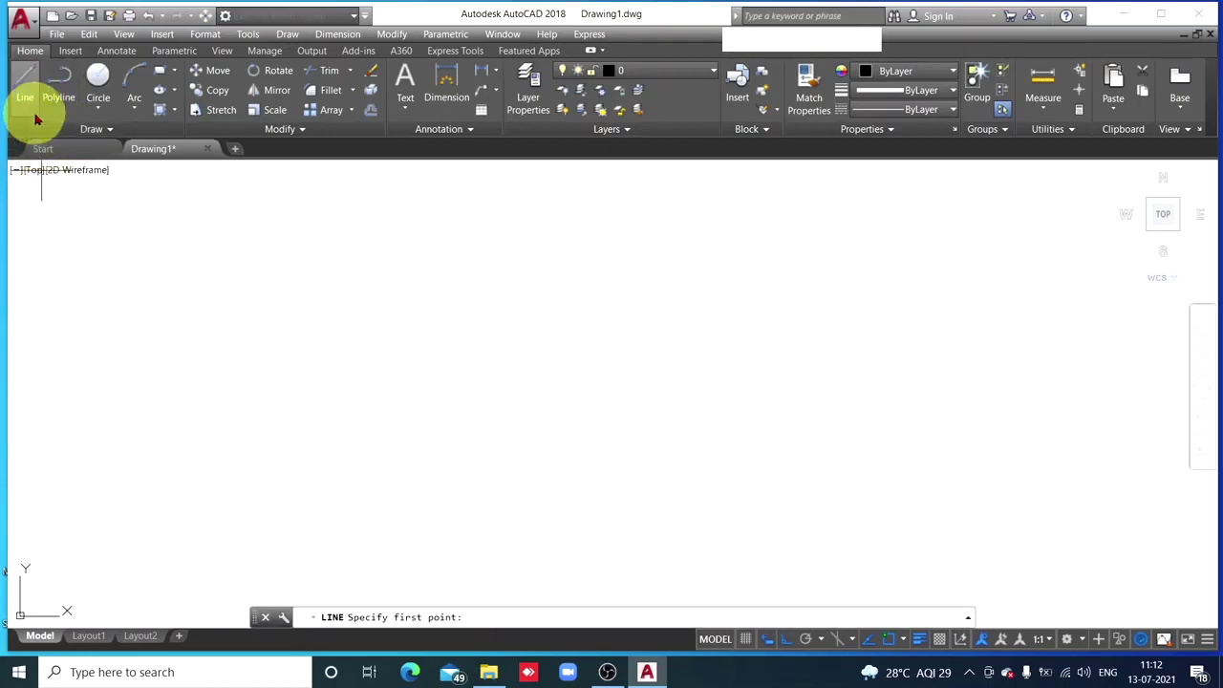
click(16, 405)
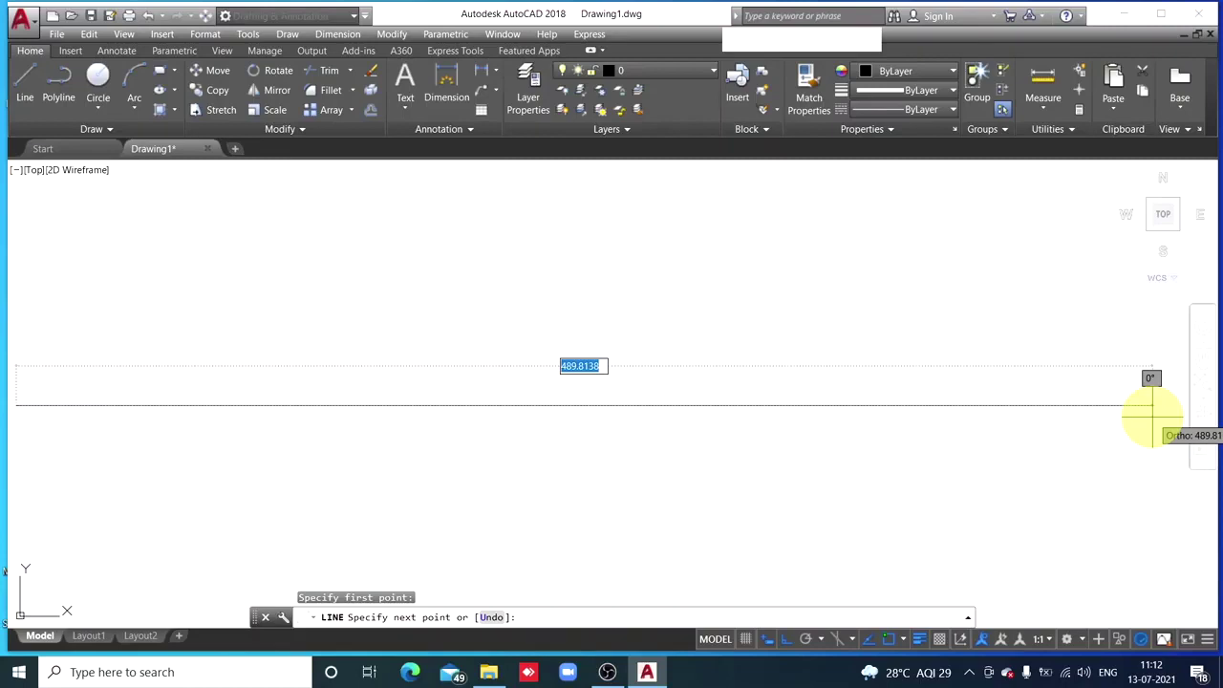
key(Escape)
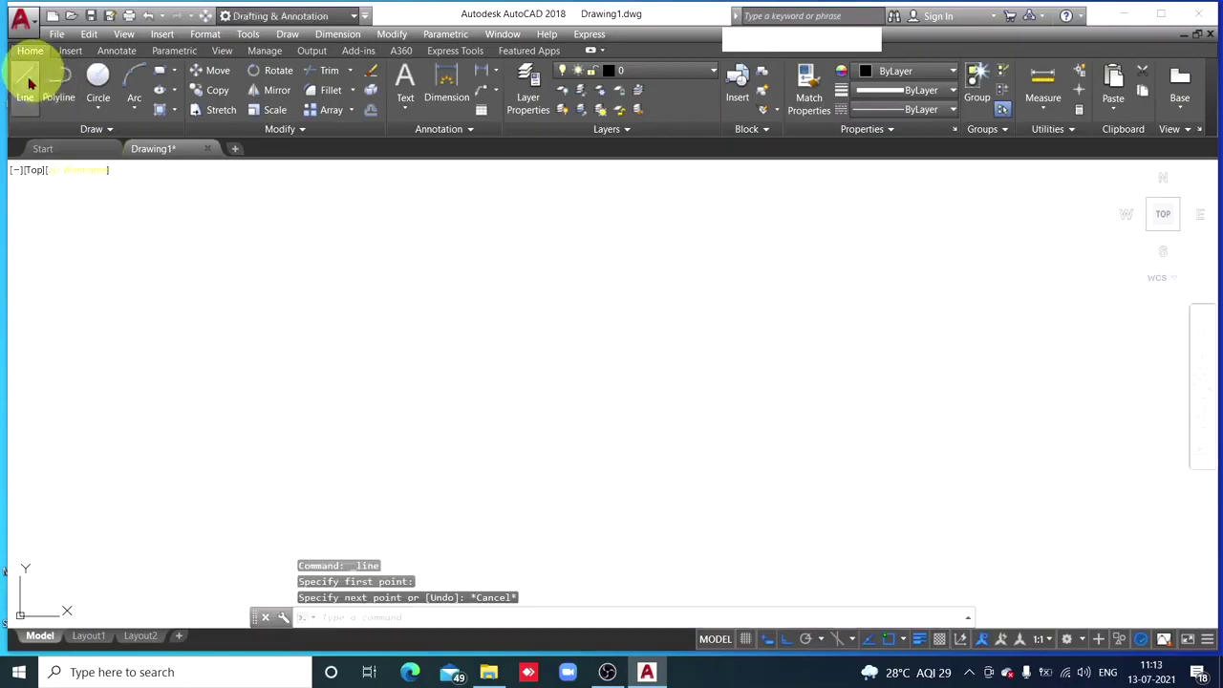
Draw a vertical test line over nearly the full height of the drawing area and erase it.
click(24, 79)
click(210, 593)
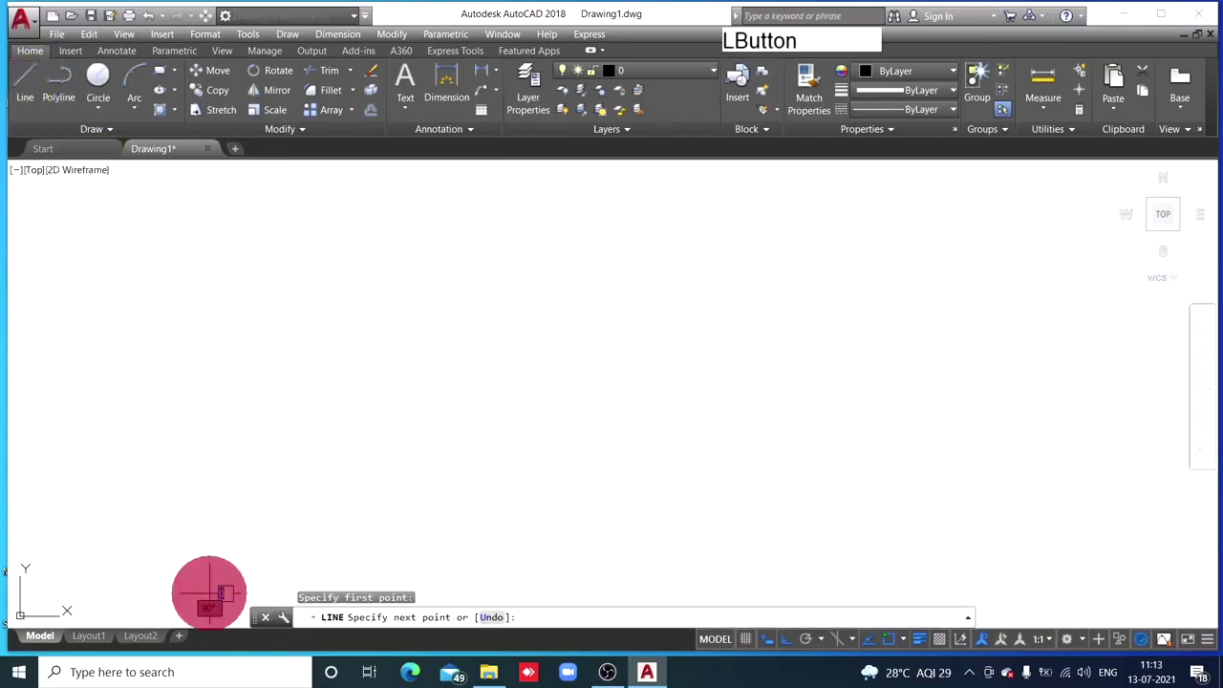
click(211, 172)
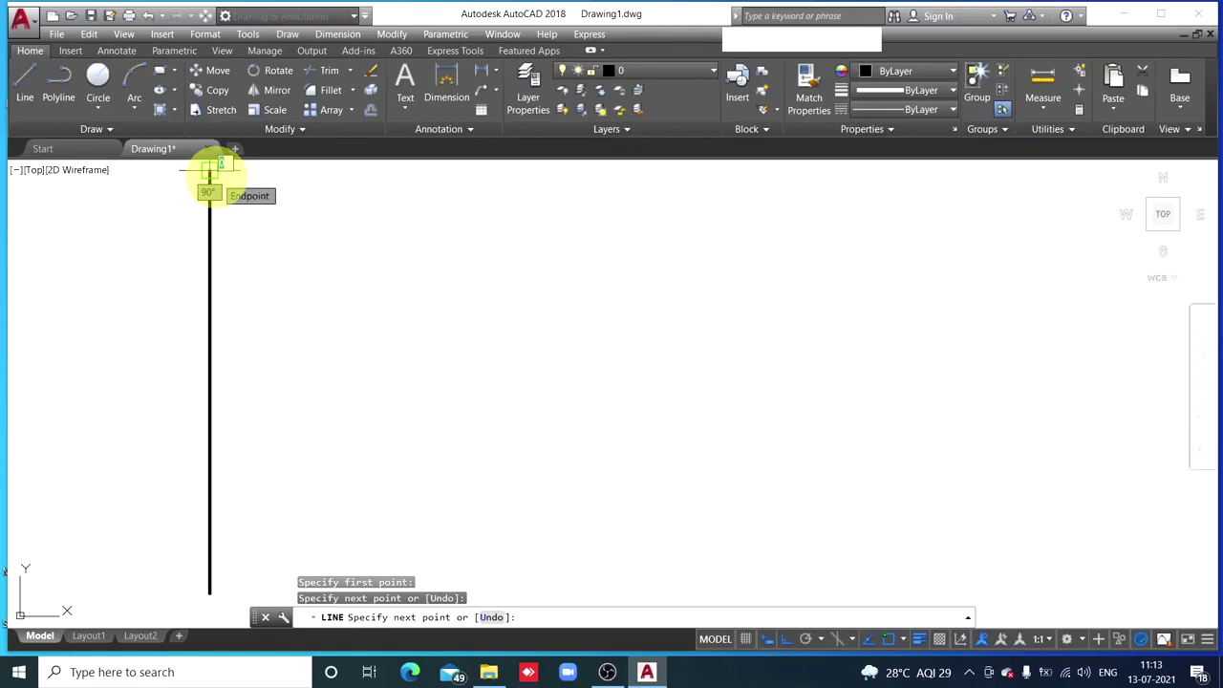
key(Escape)
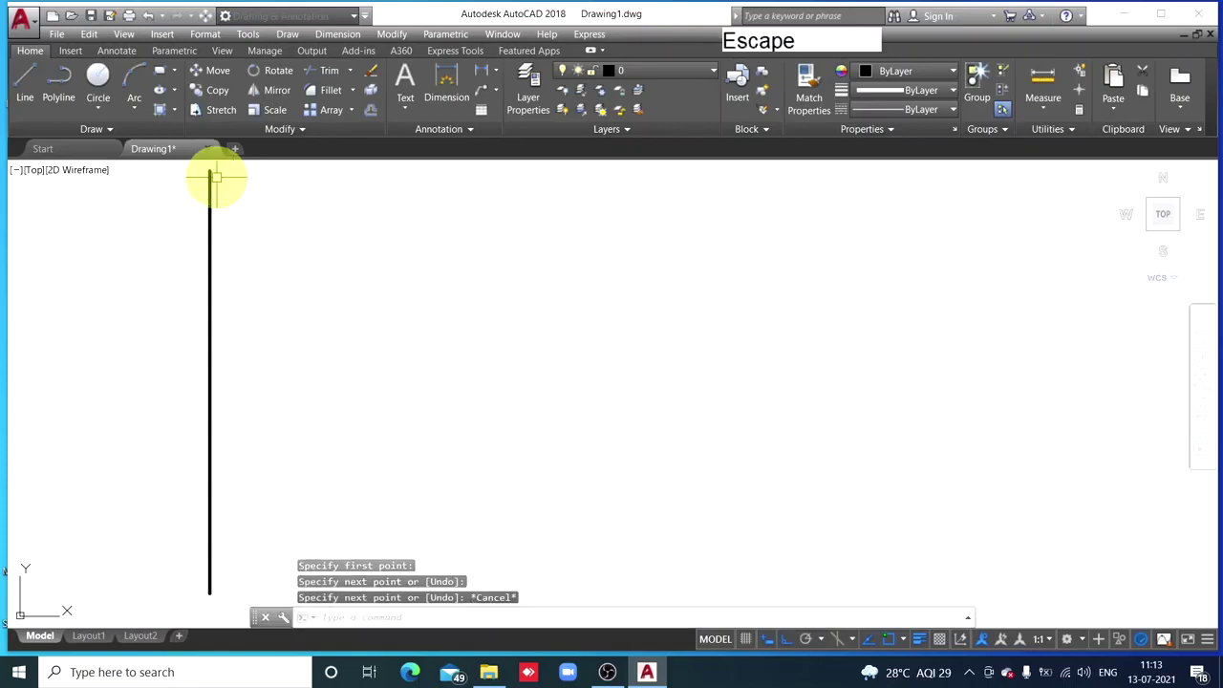
click(209, 330)
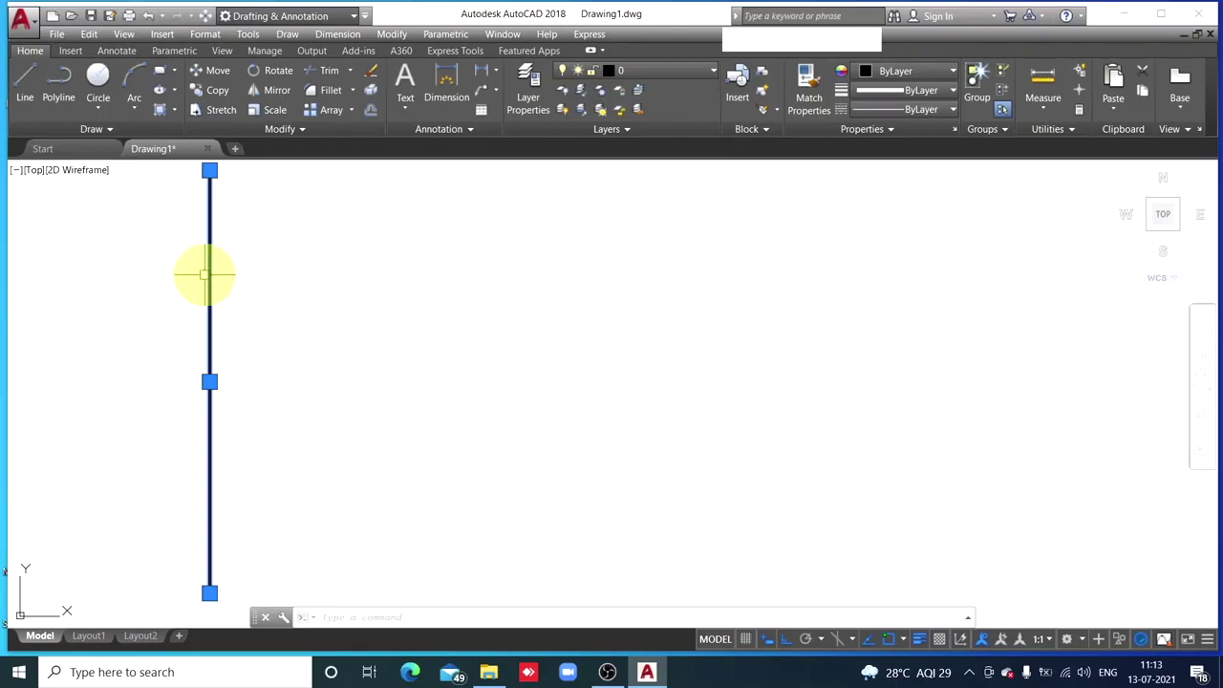
click(368, 74)
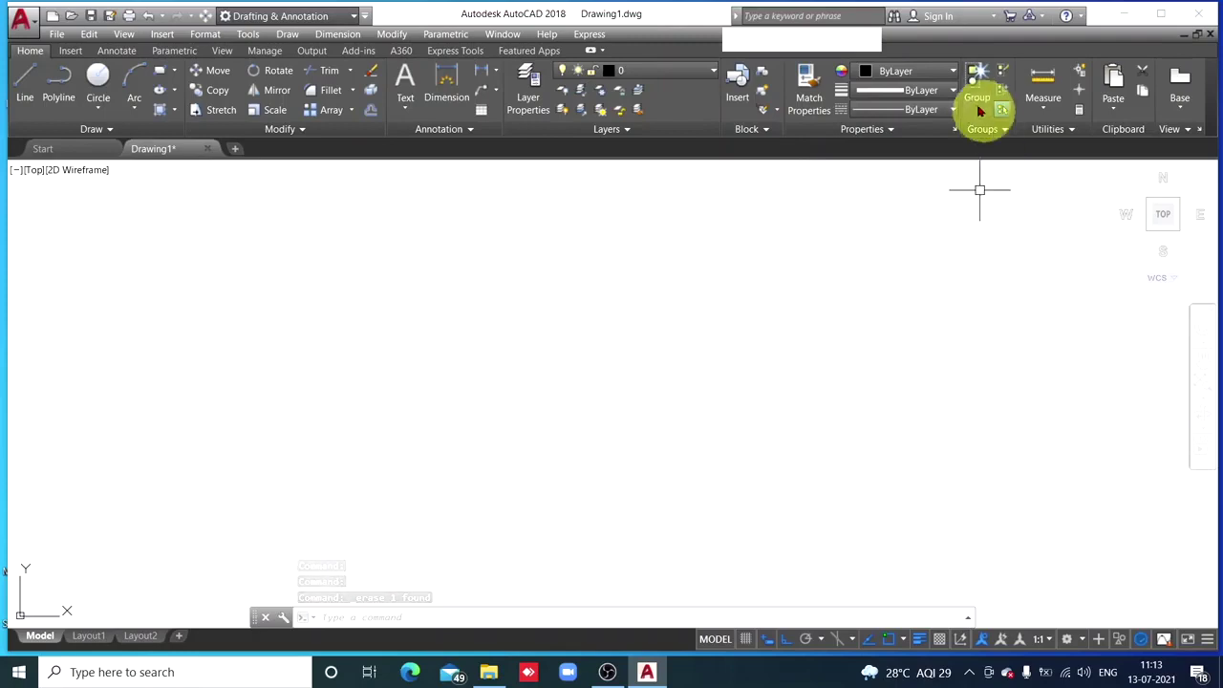
Set the current lineweight to 0.13 mm.
click(891, 93)
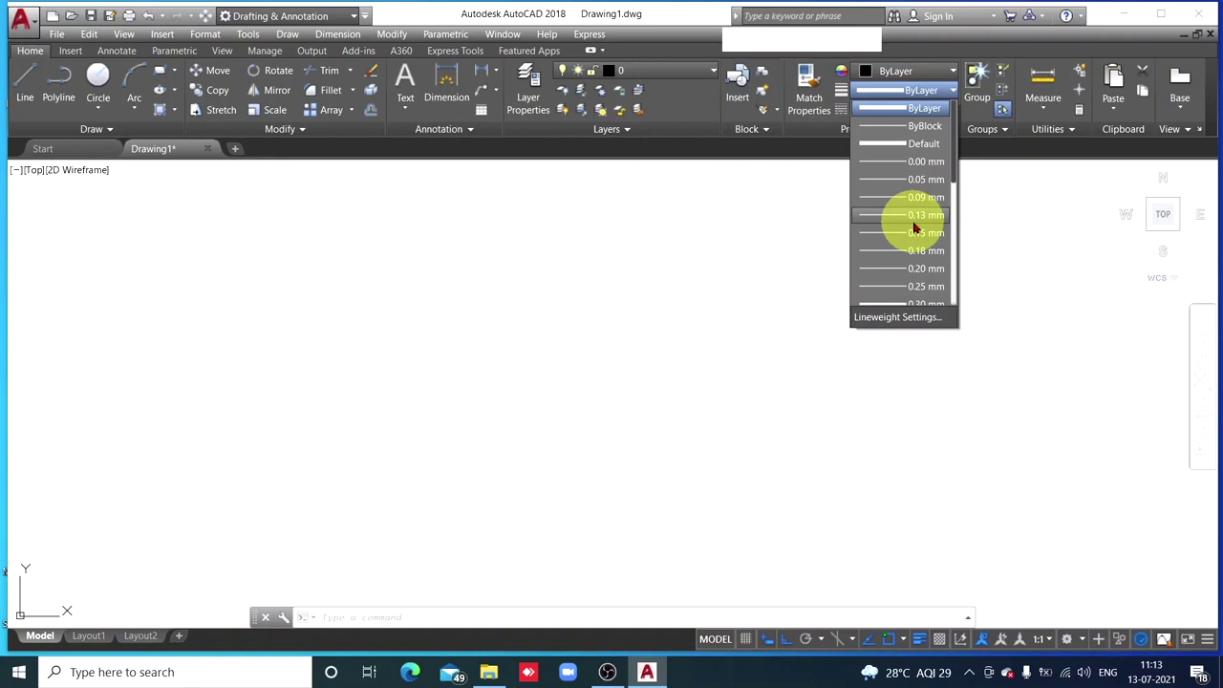
click(889, 218)
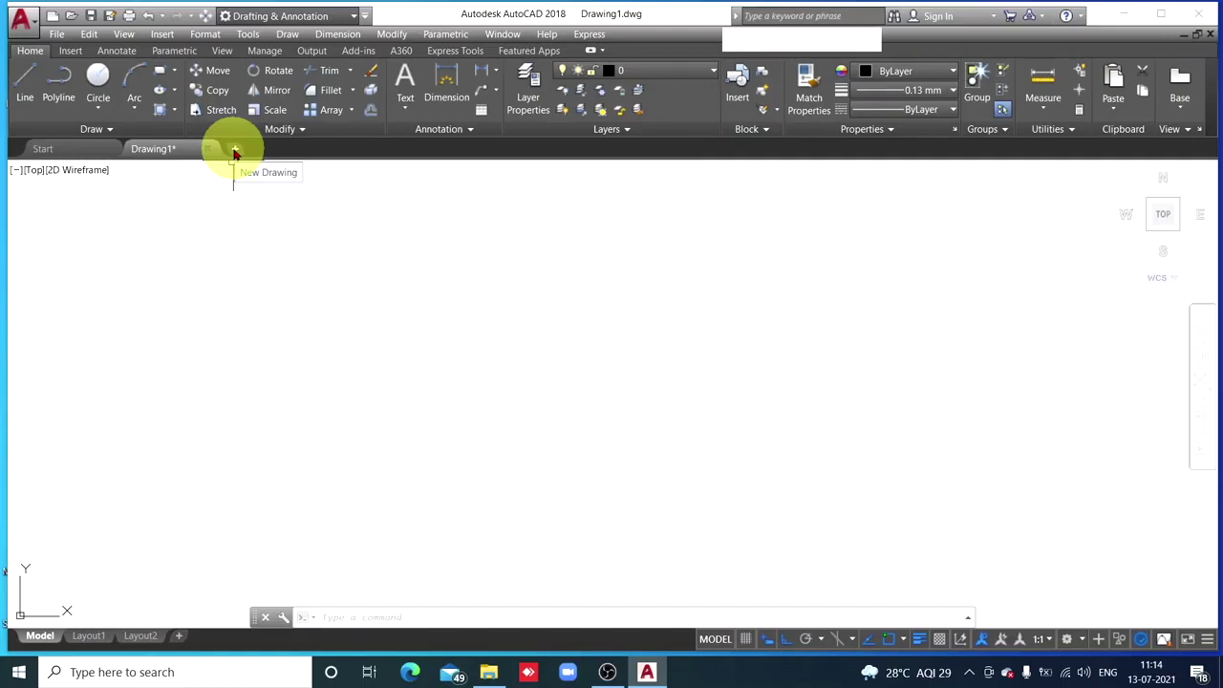
Open the drawing Practice Example 1 from the Documents folder.
click(72, 17)
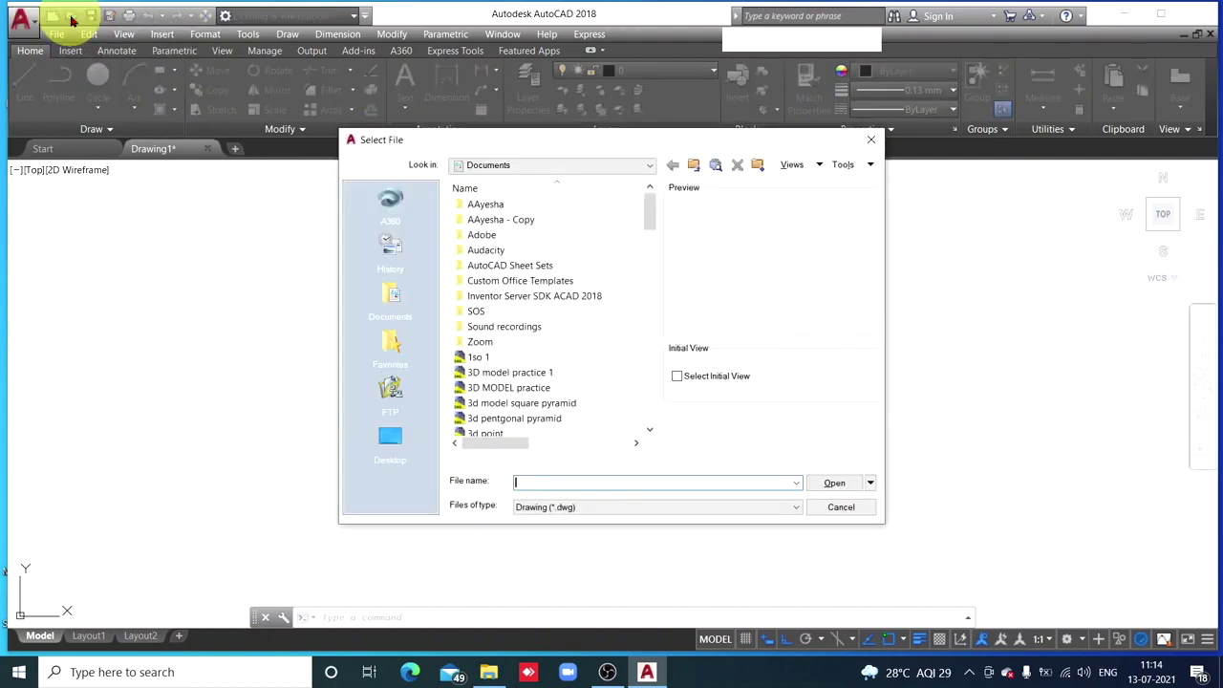
scroll(554, 335, down, 15)
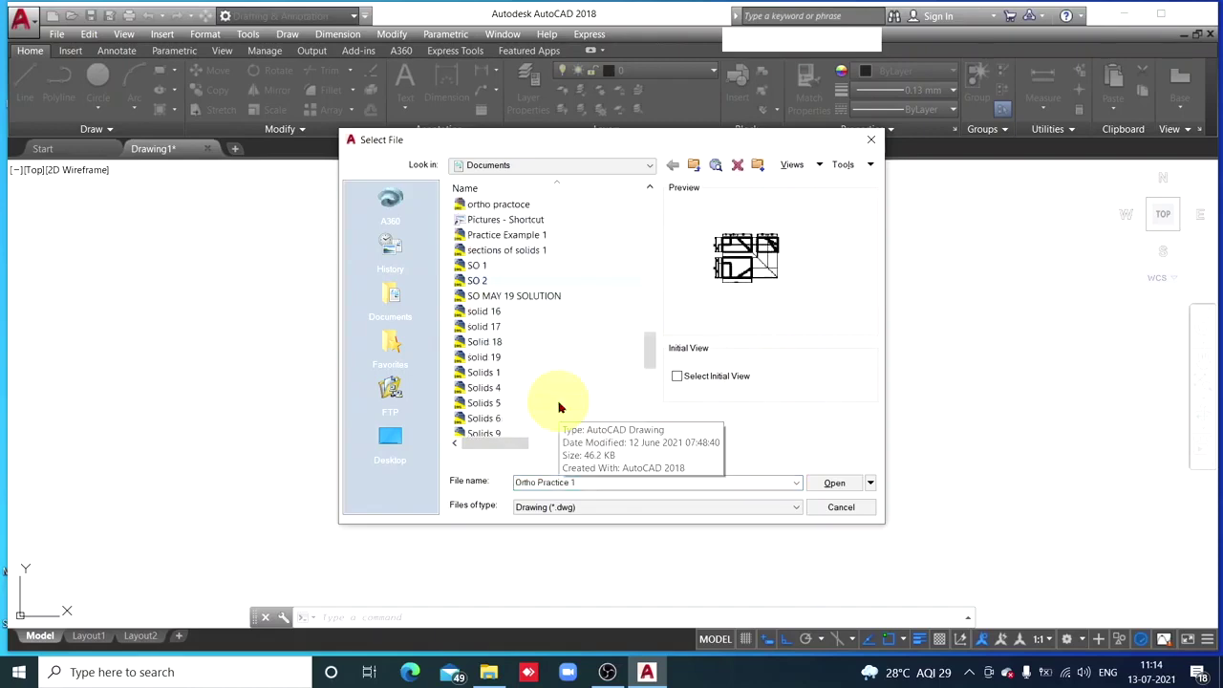
click(529, 239)
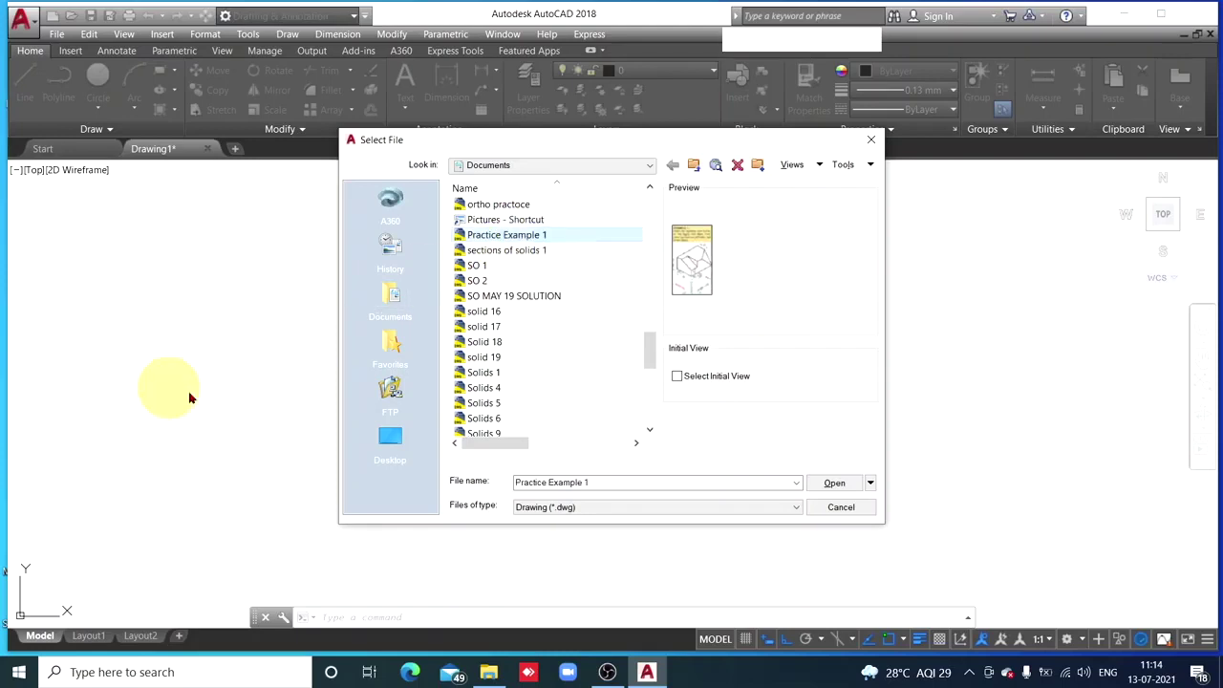
click(833, 484)
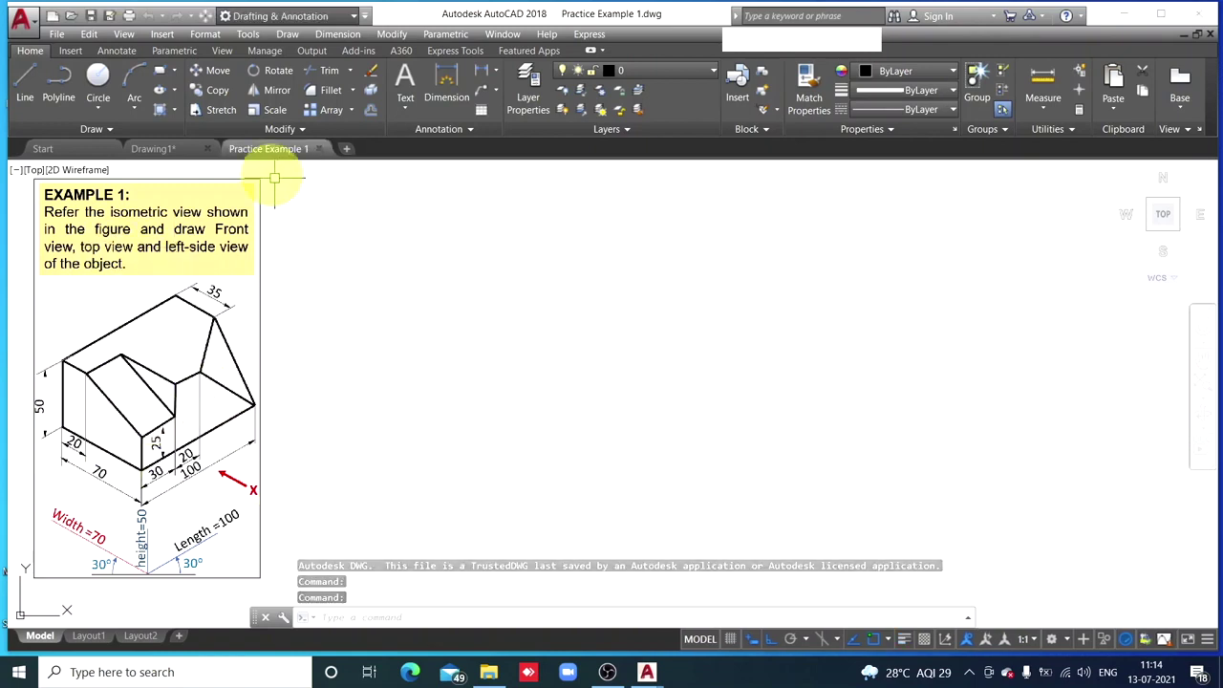
mouse_move(276, 155)
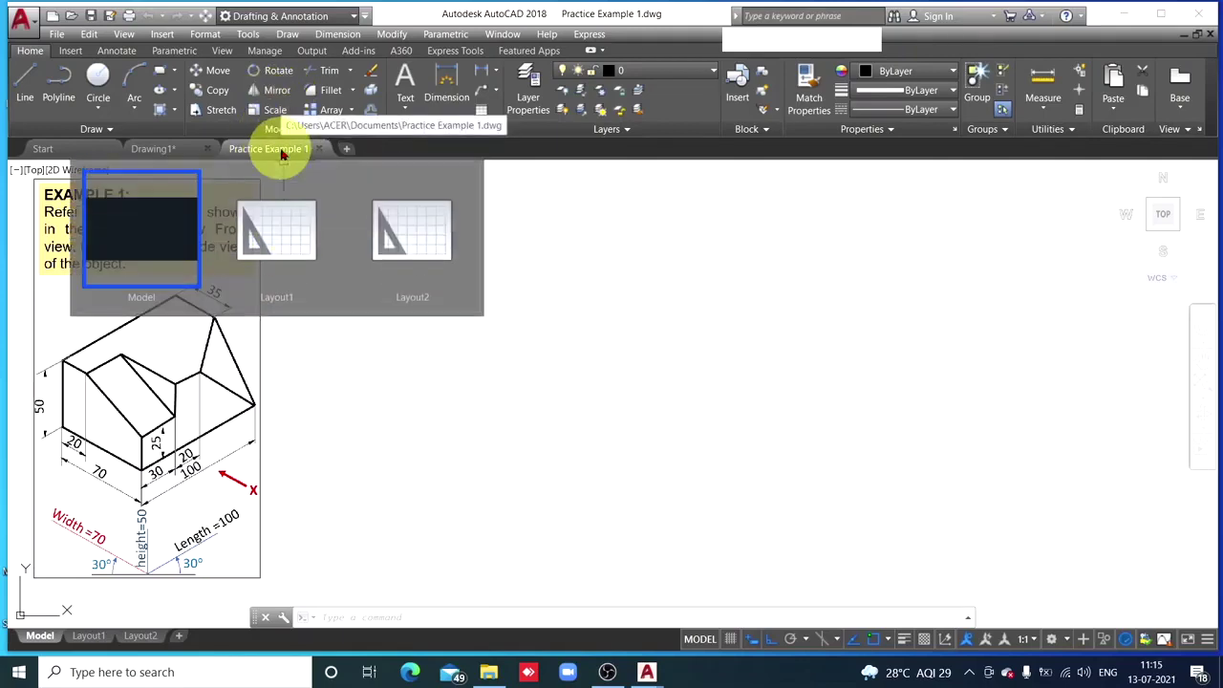
In Drawing1, draw the front view's outline with lines as a closed rectangle 100 wide and 50 high, near the upper left.
mouse_move(164, 153)
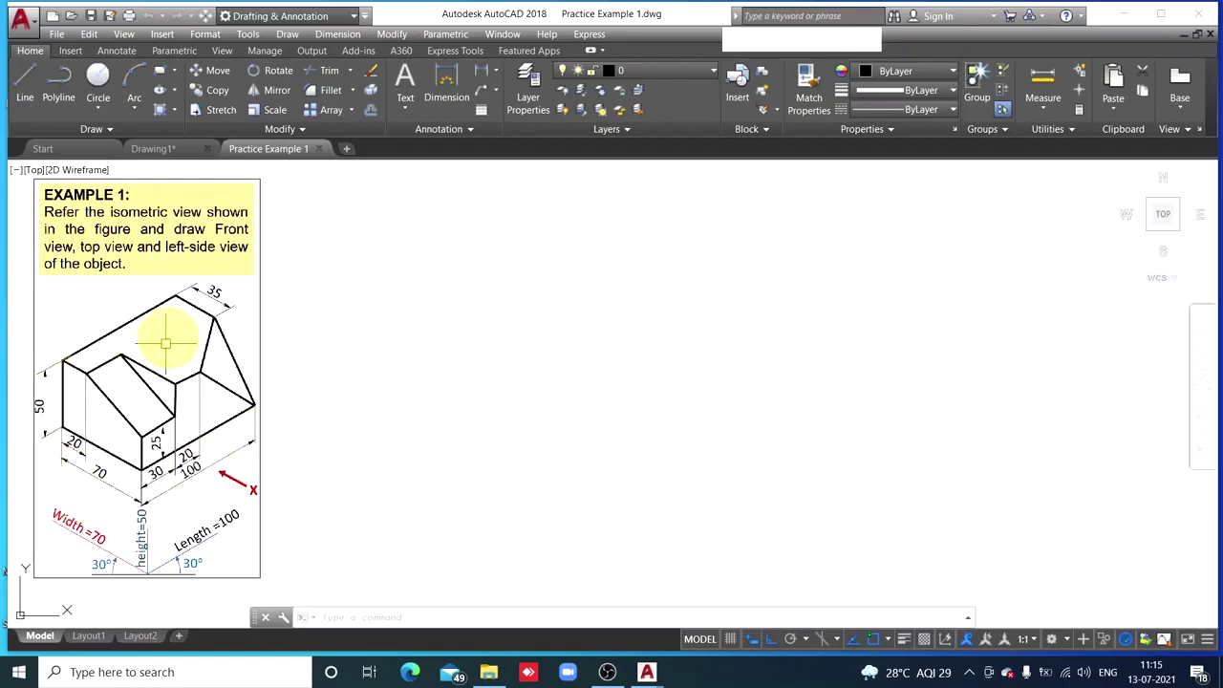
click(158, 149)
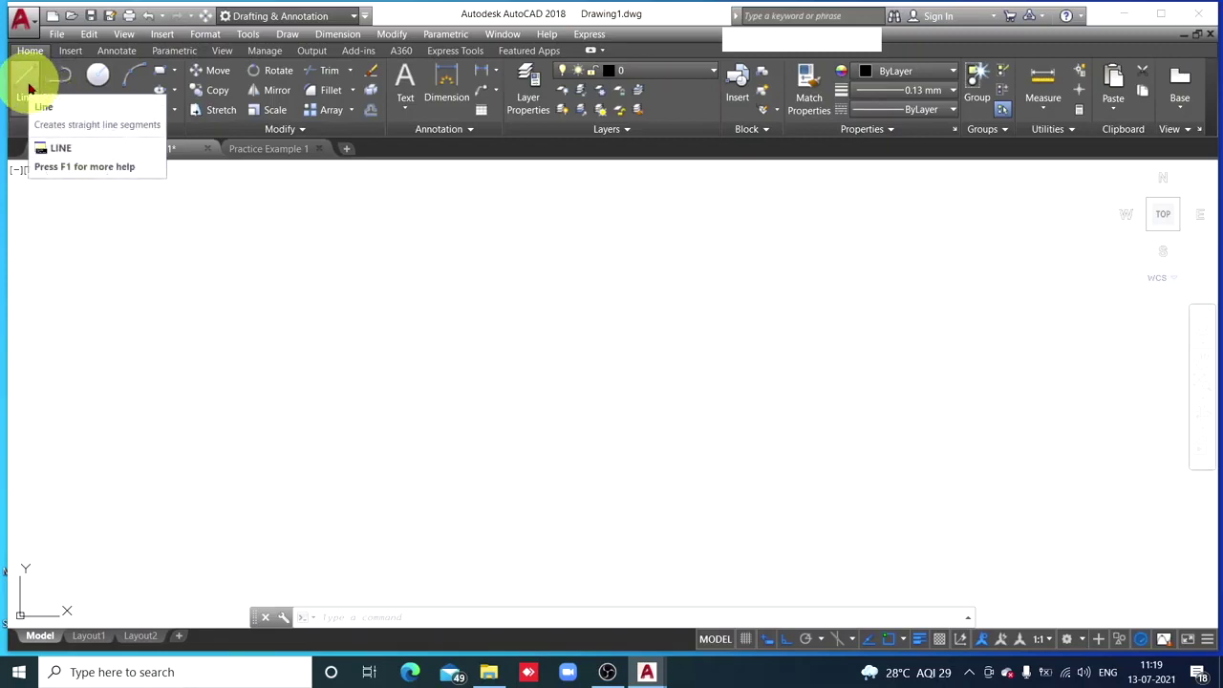
click(27, 88)
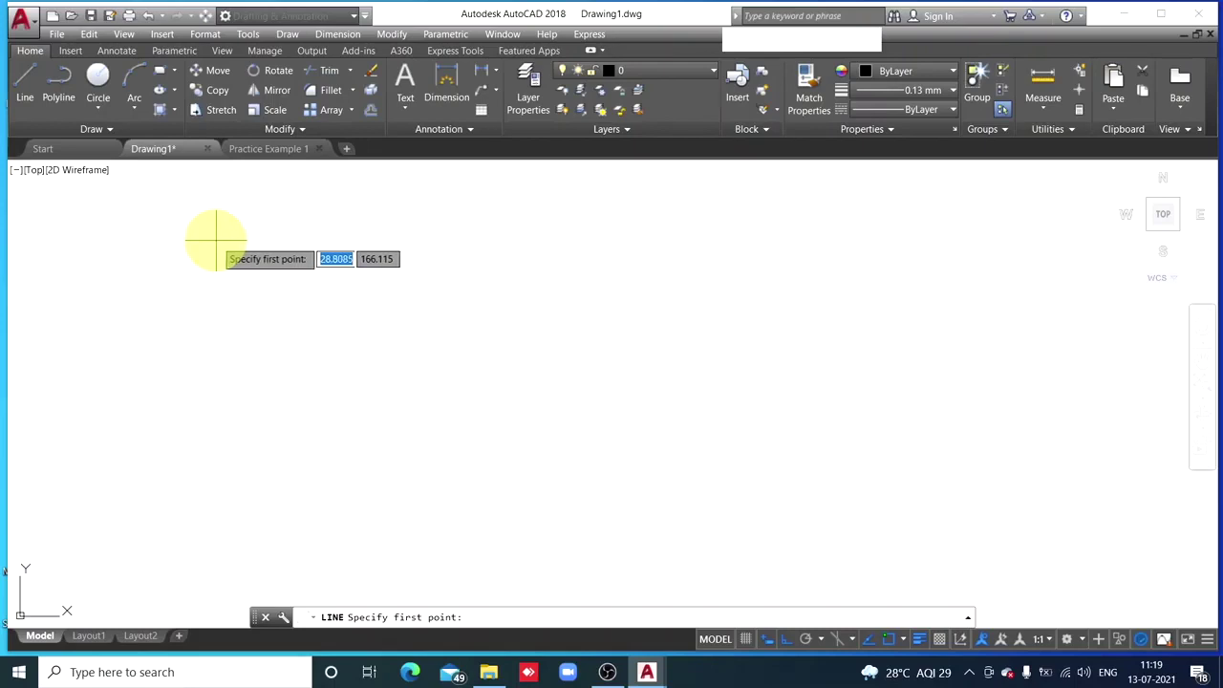
click(270, 212)
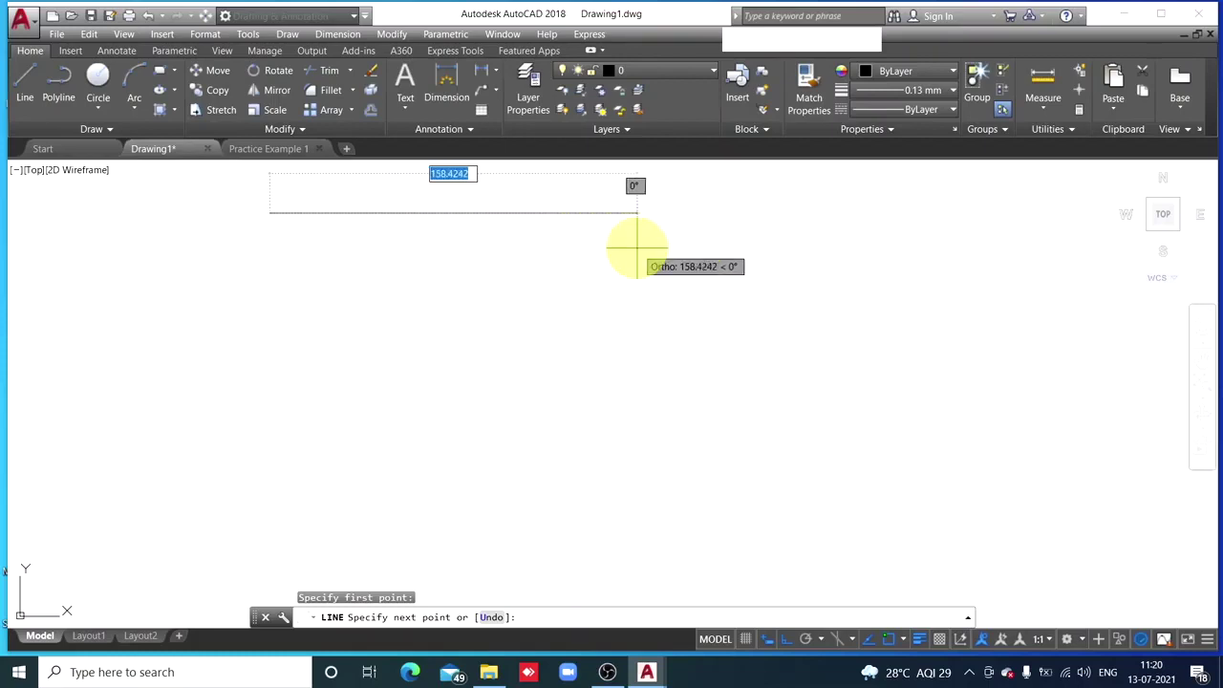
text(1)
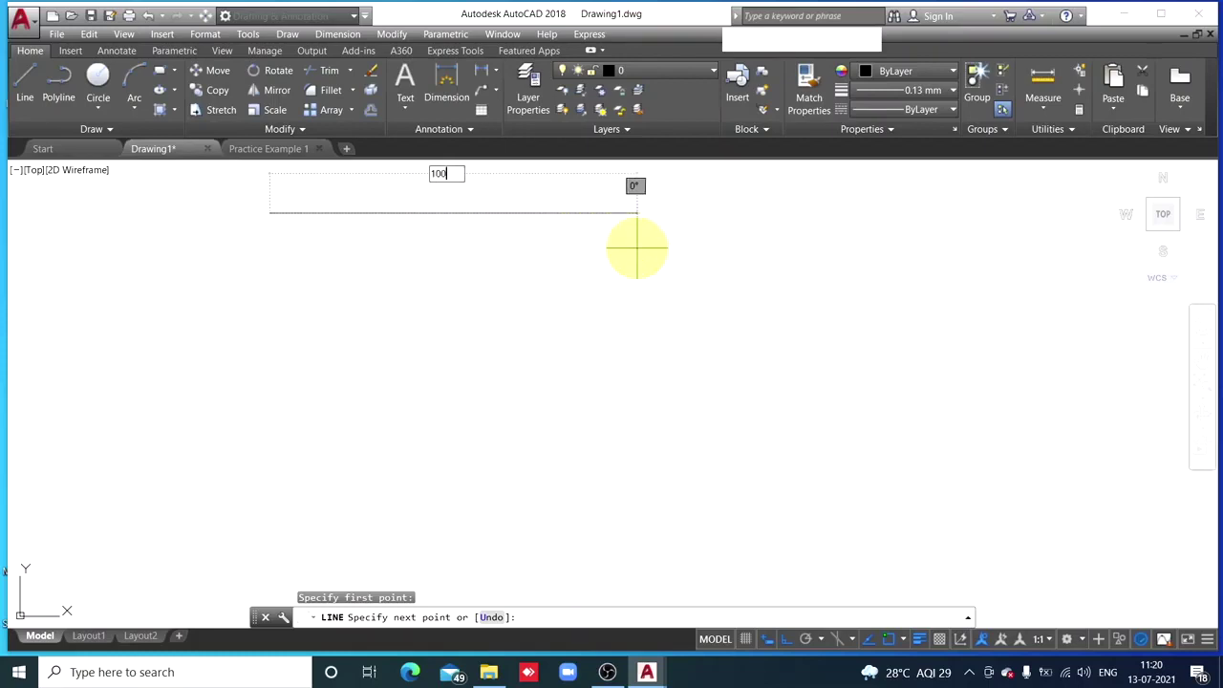
text(00)
key(space)
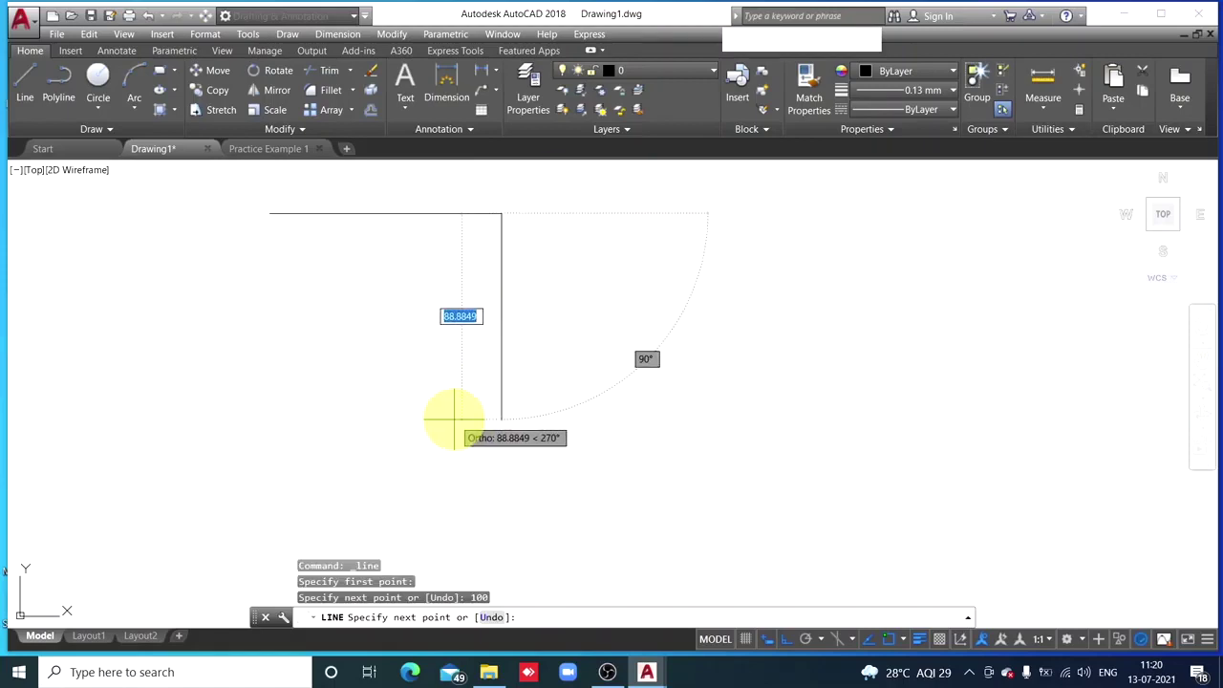
text(50)
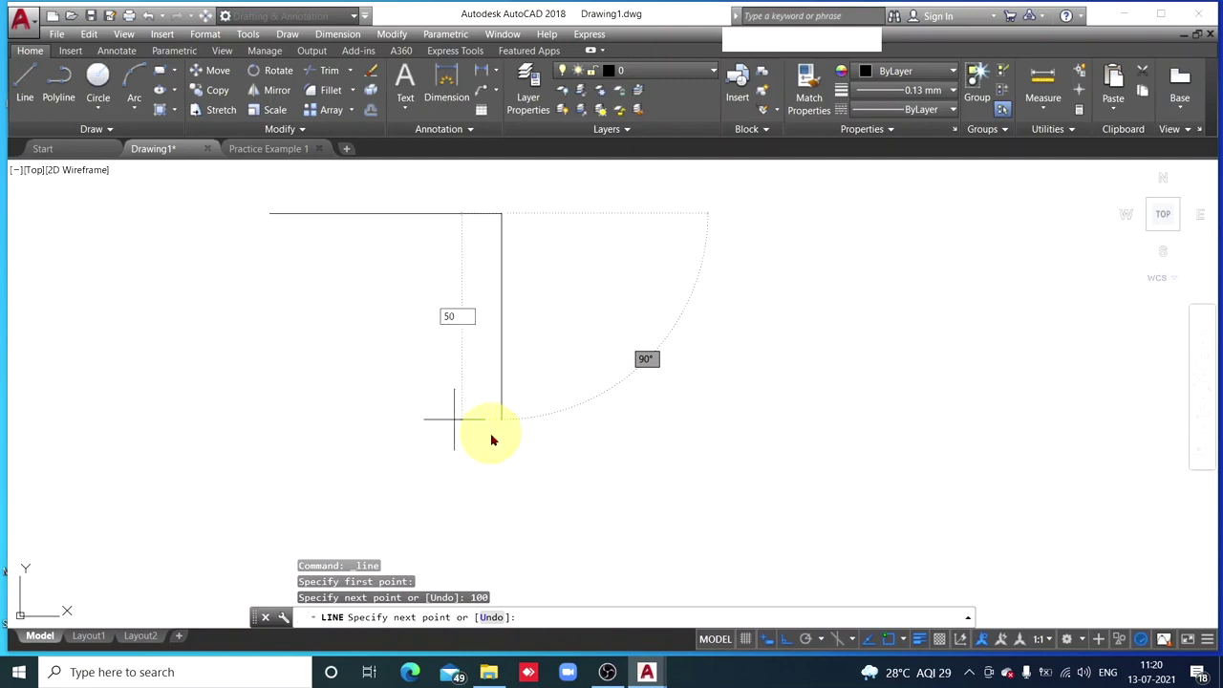
key(space)
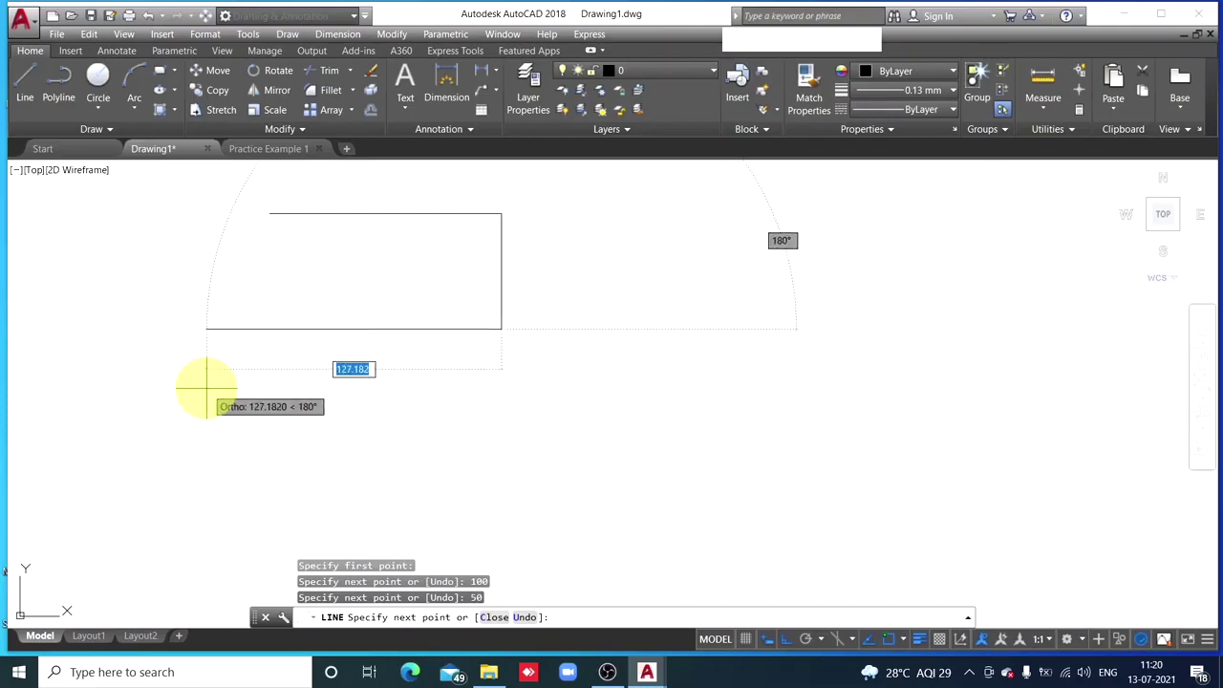
text(100)
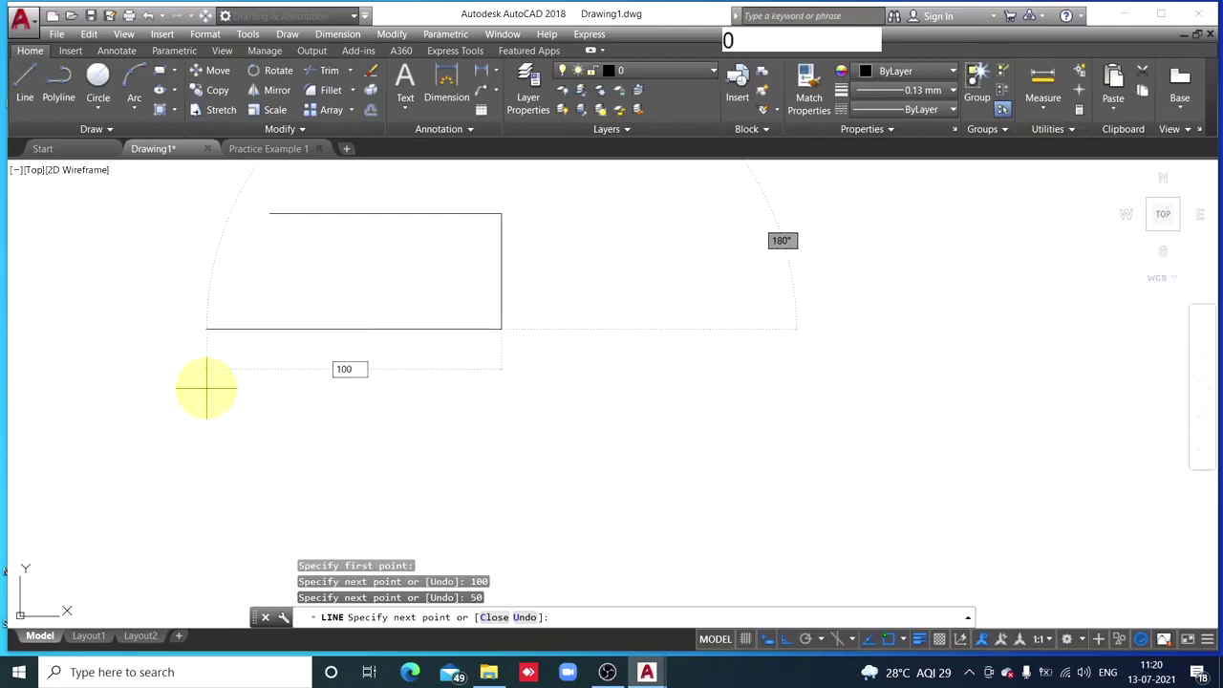
key(space)
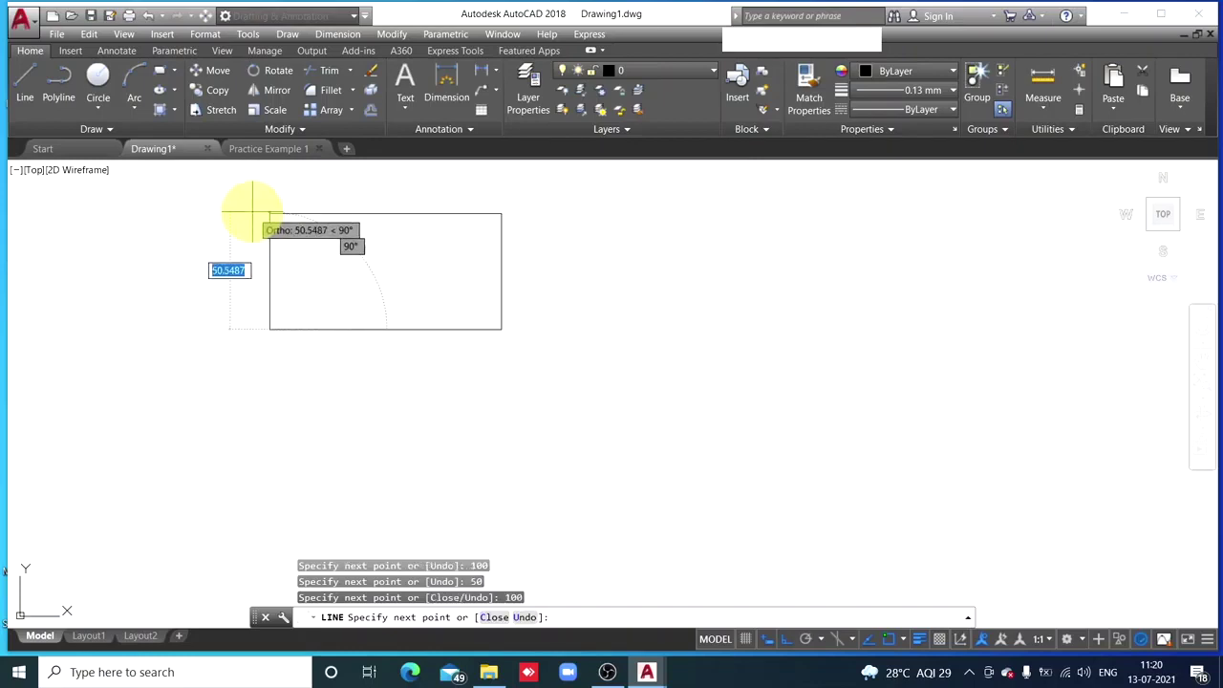
text(50)
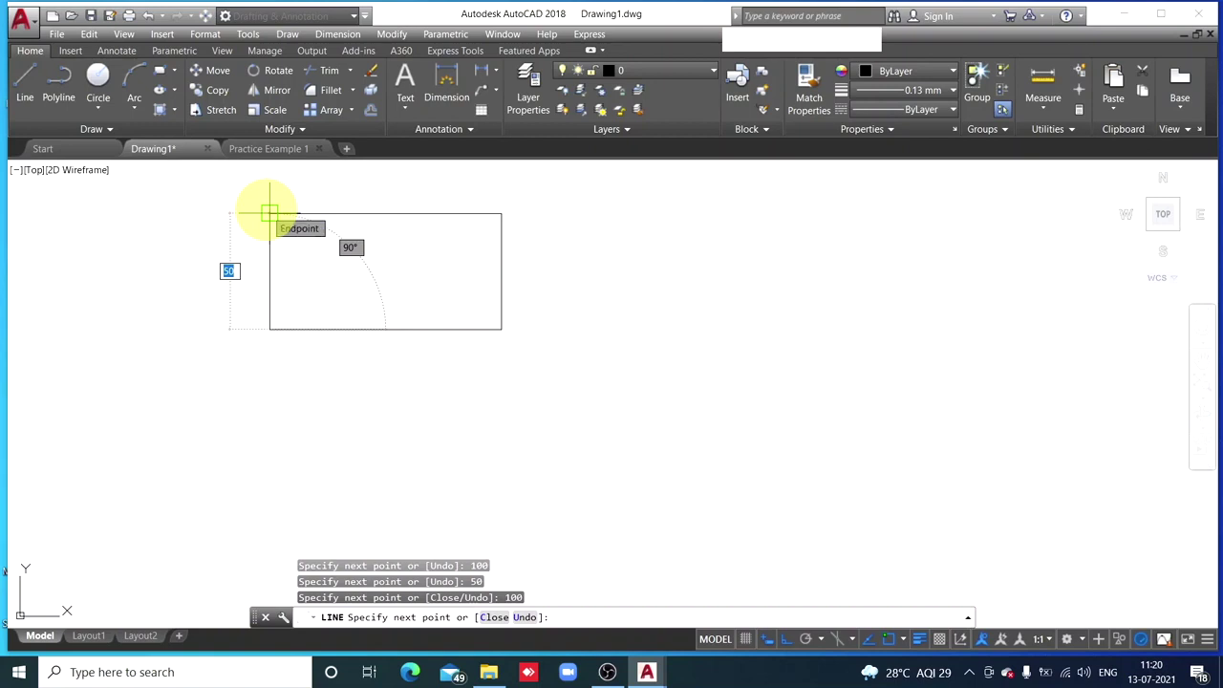
click(268, 213)
key(Escape)
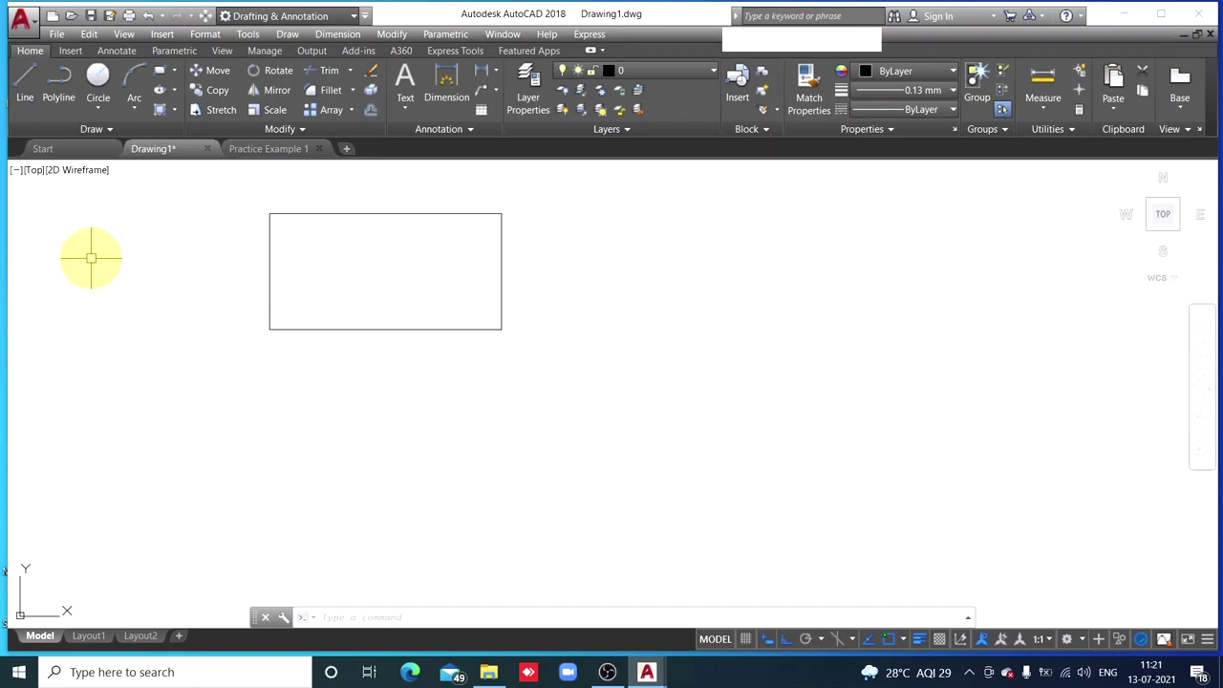
Draw the top view's outline as a closed rectangle 100 wide and 70 high, 20 directly below the front view and aligned with its left edge.
key(space)
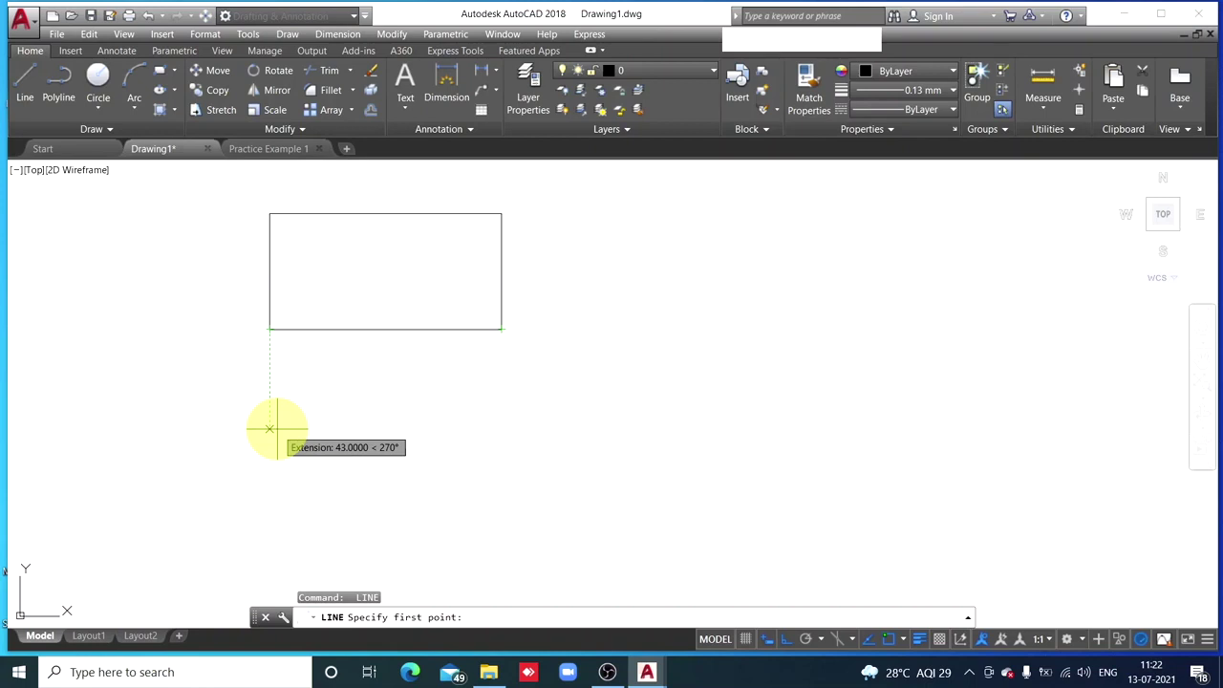
text(20)
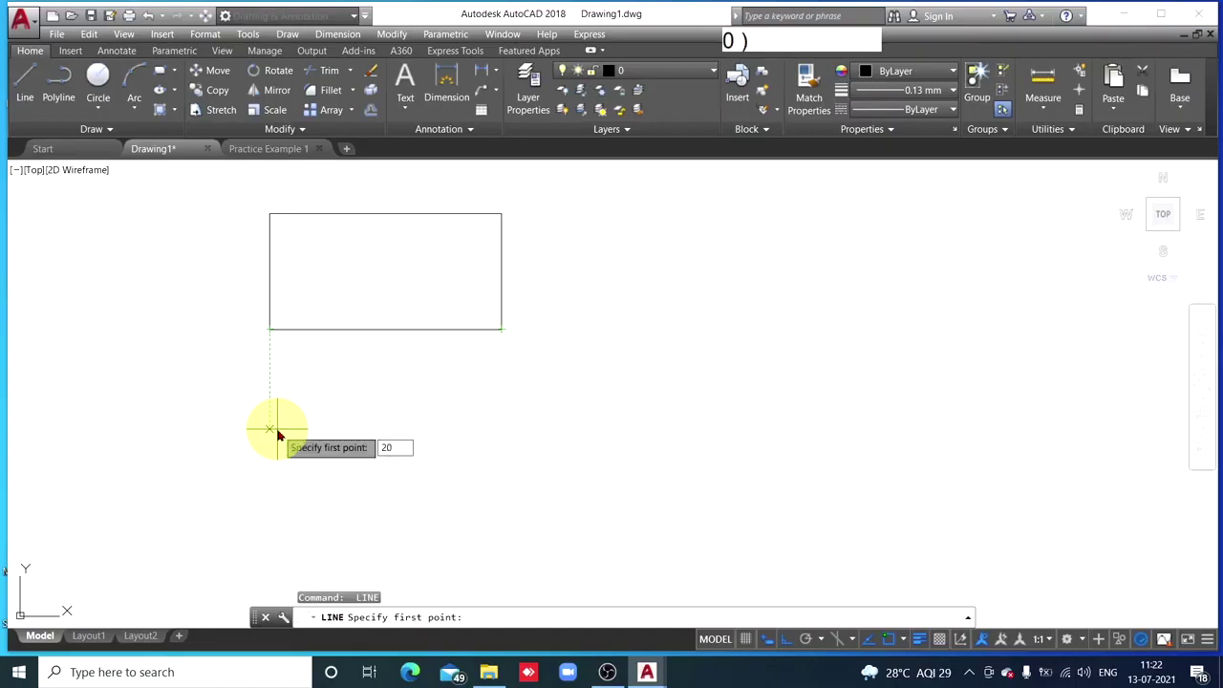
key(shift)
key(space)
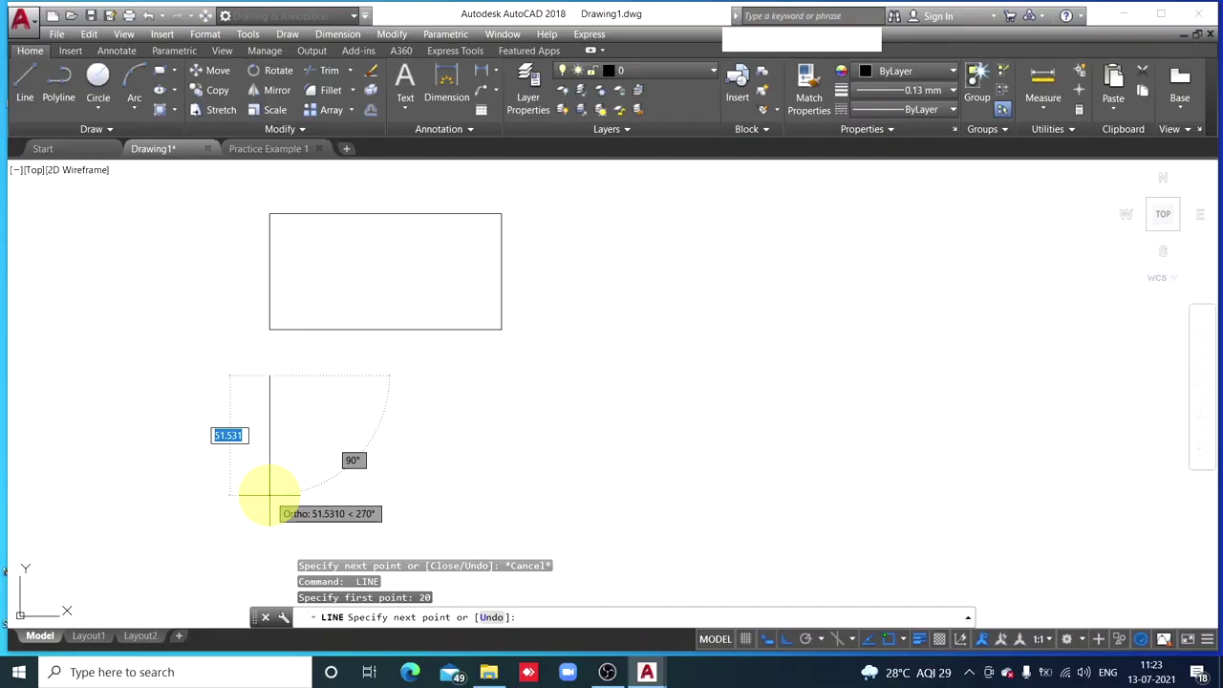
text(70)
key(space)
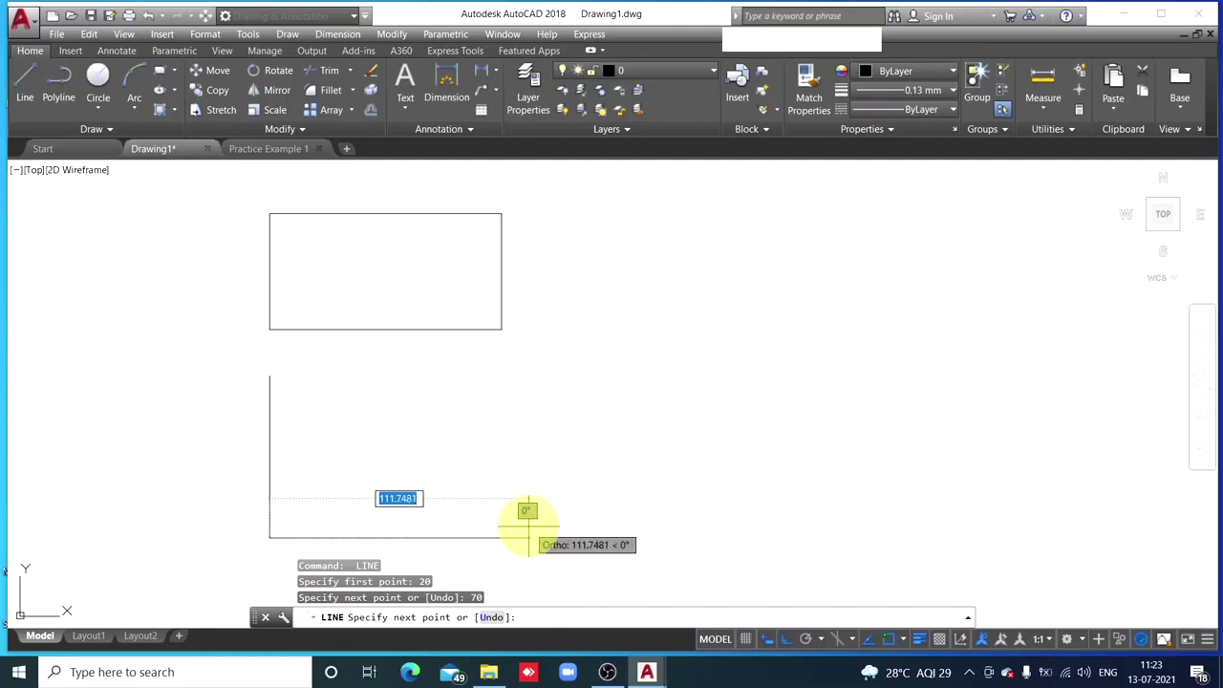
text(100)
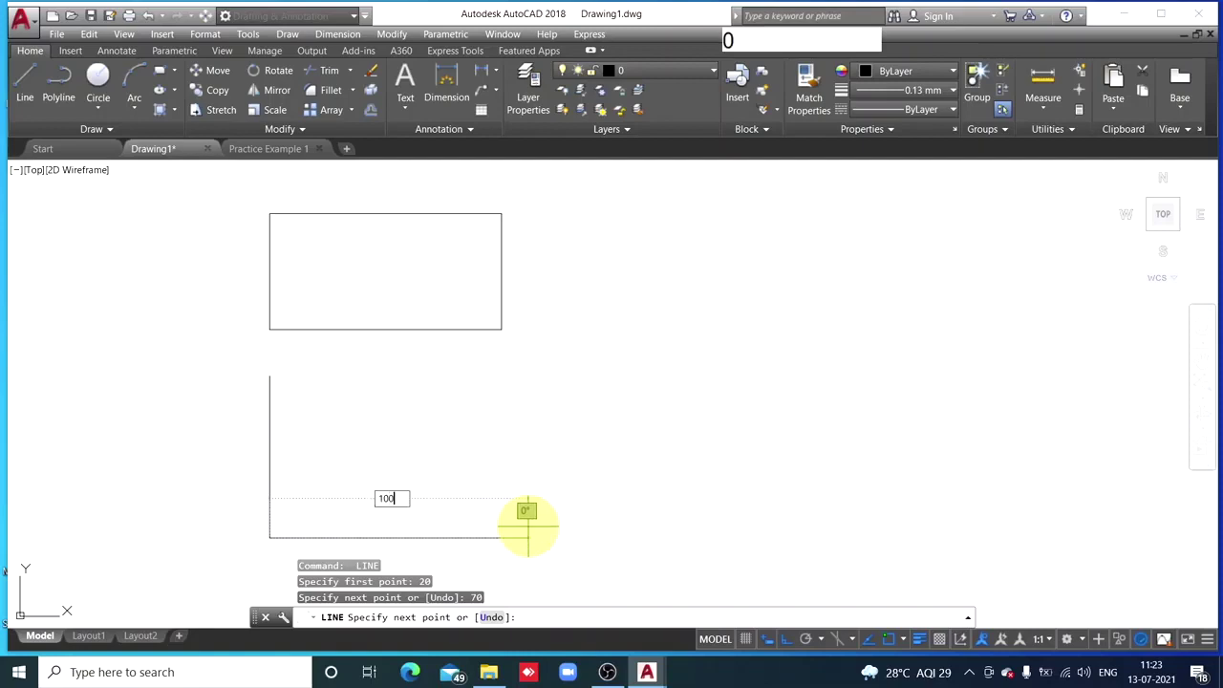
key(space)
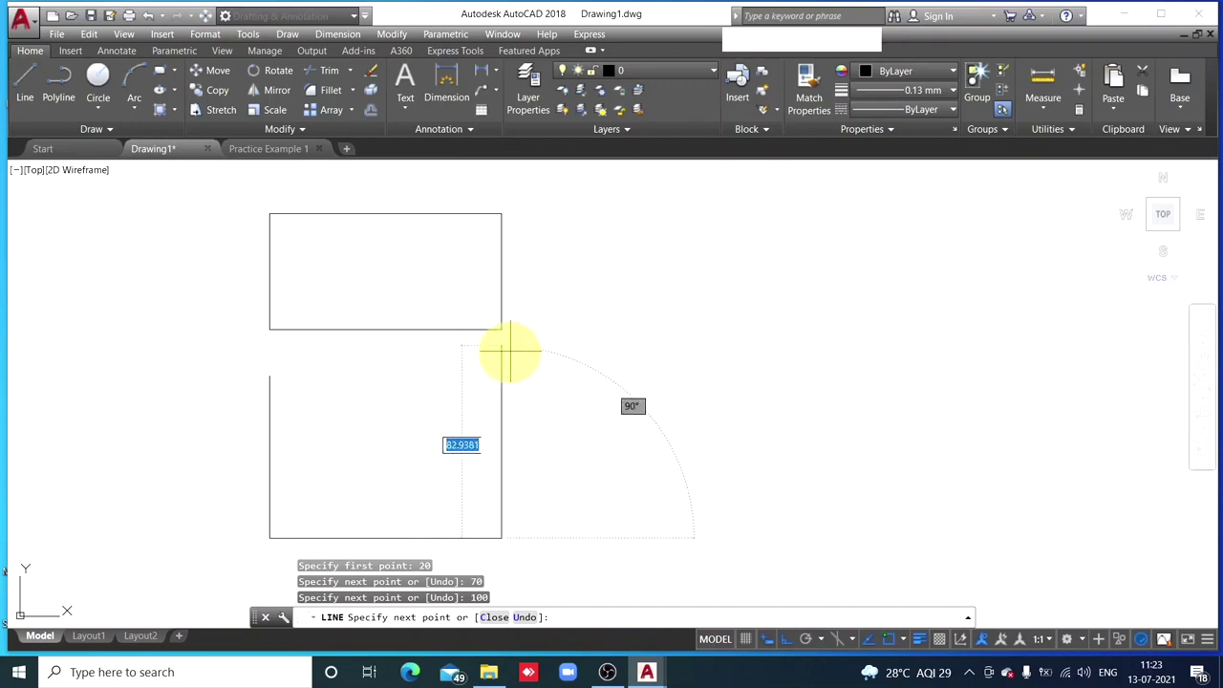
text(70)
key(space)
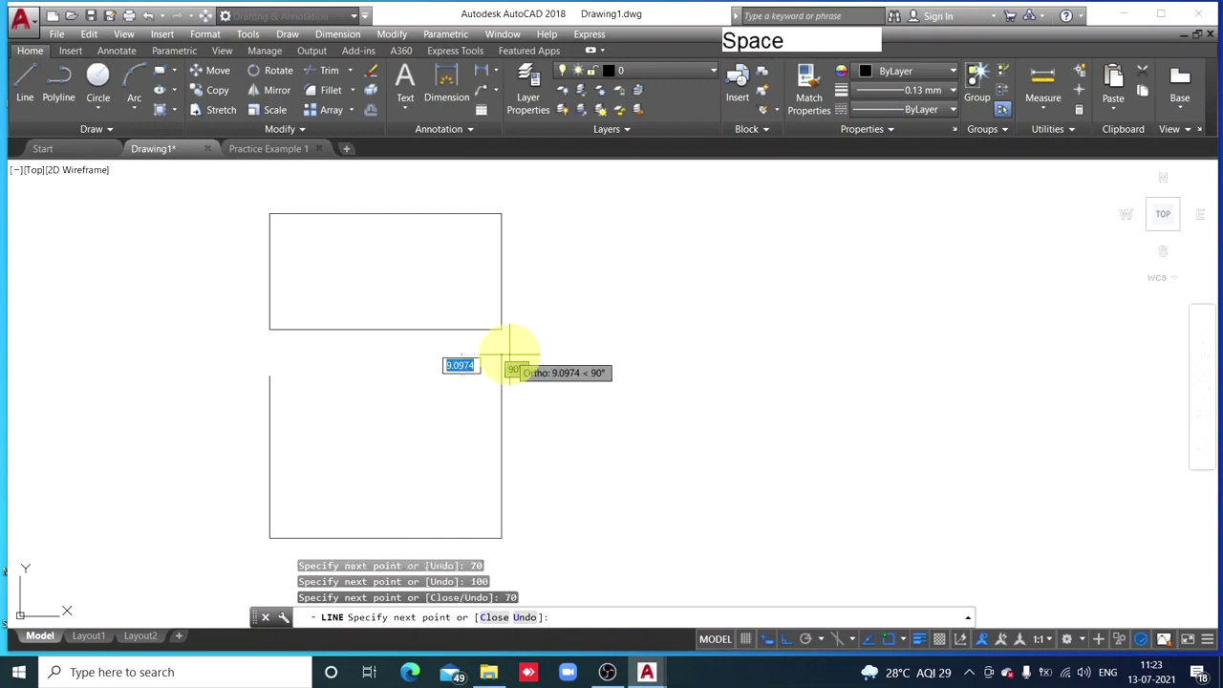
click(269, 376)
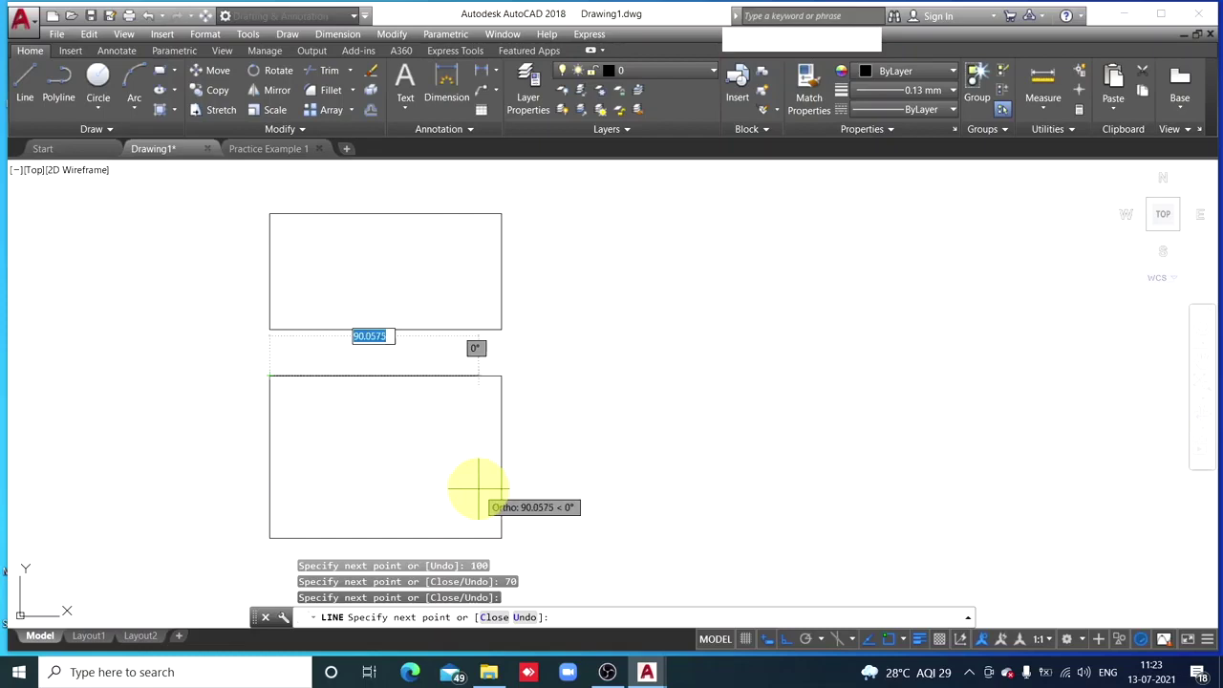
key(Escape)
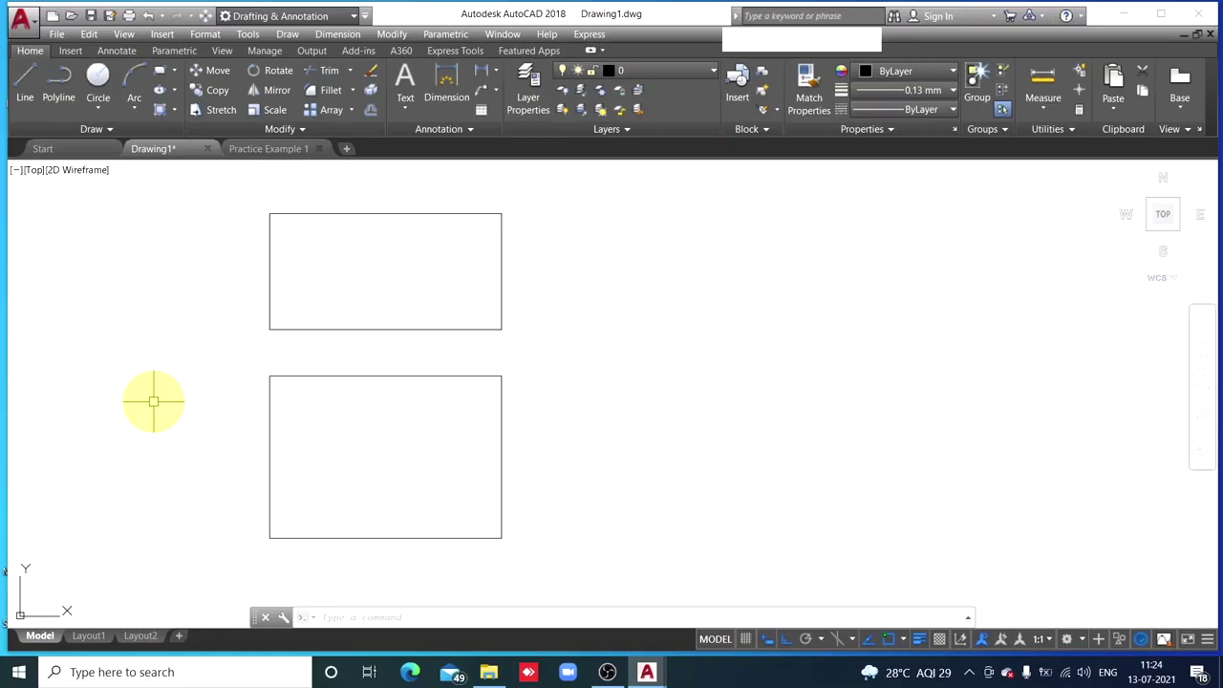
Draw the side view's outline as a closed rectangle 70 wide and 50 high, 20 to the right of the front view and level with it.
key(space)
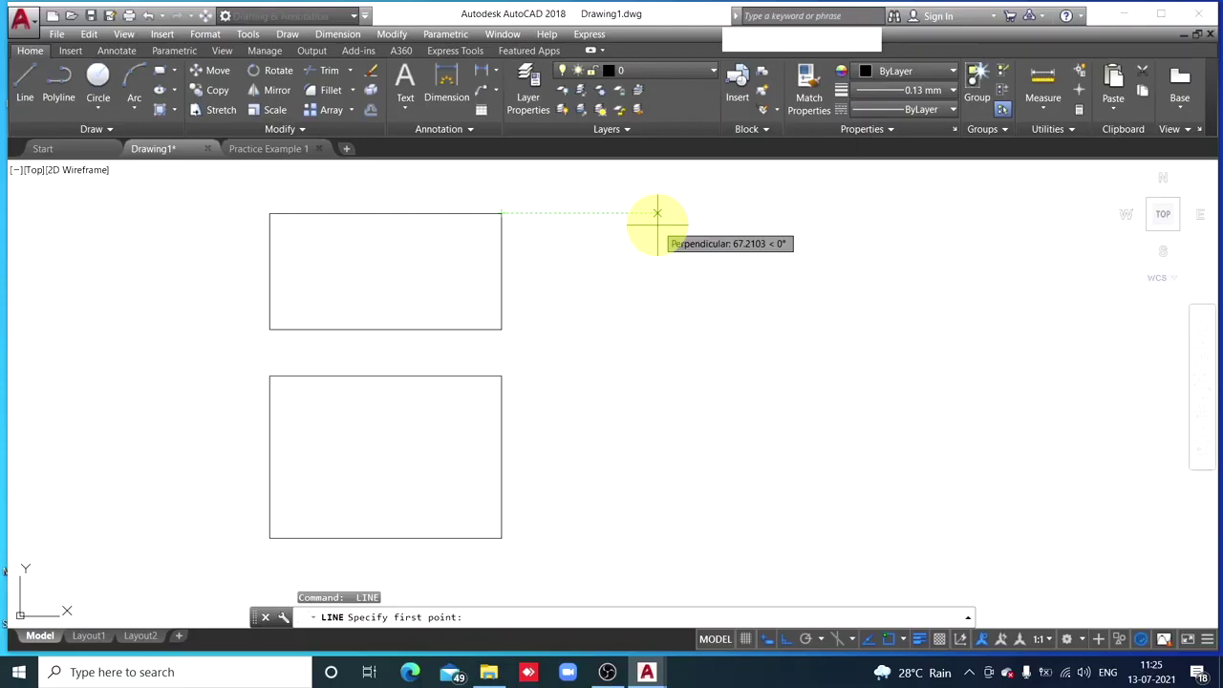
text(20)
key(space)
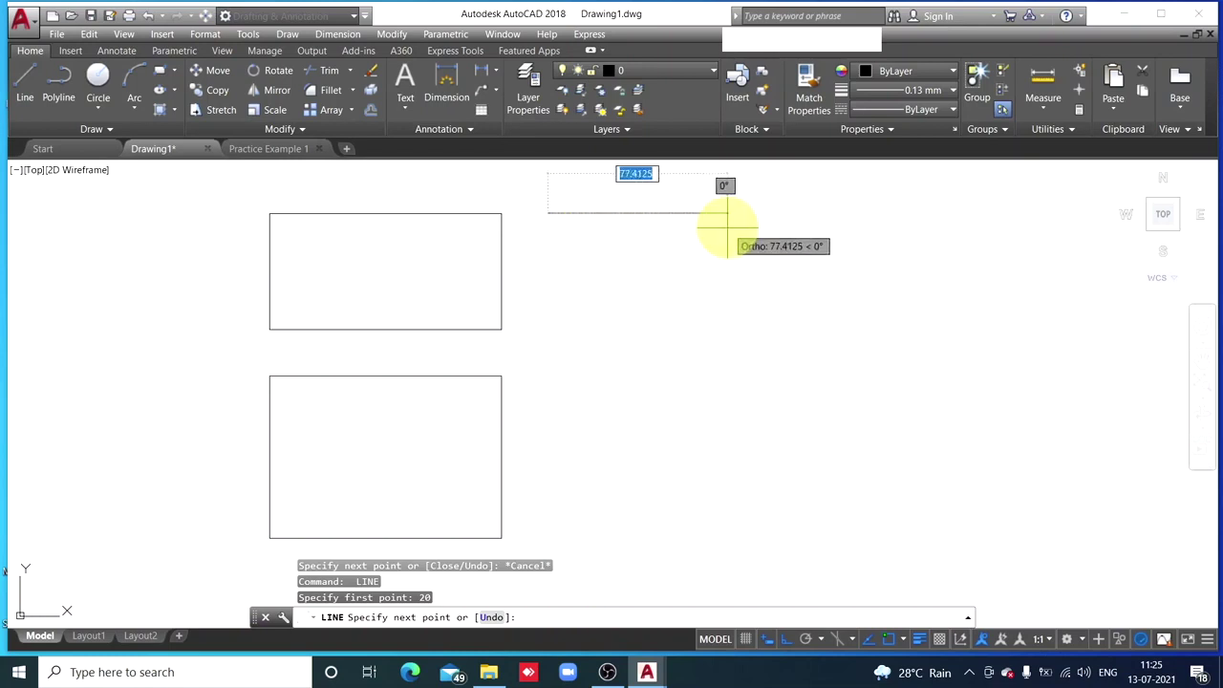
text(7)
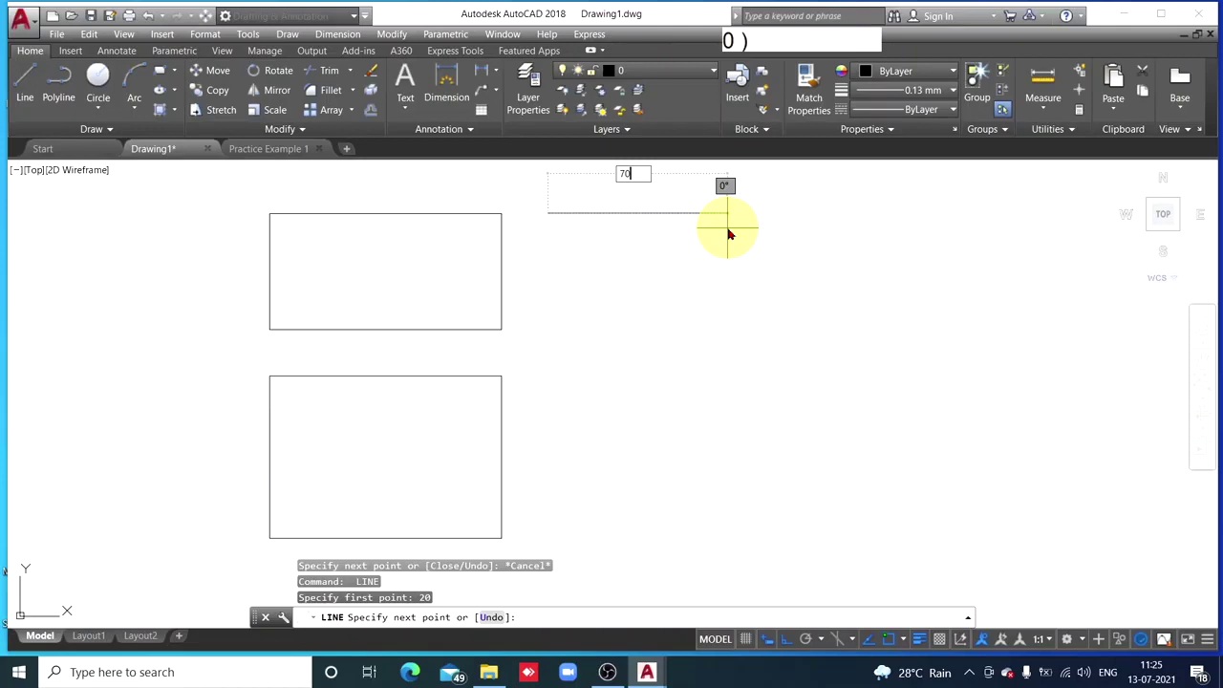
text(0)
key(space)
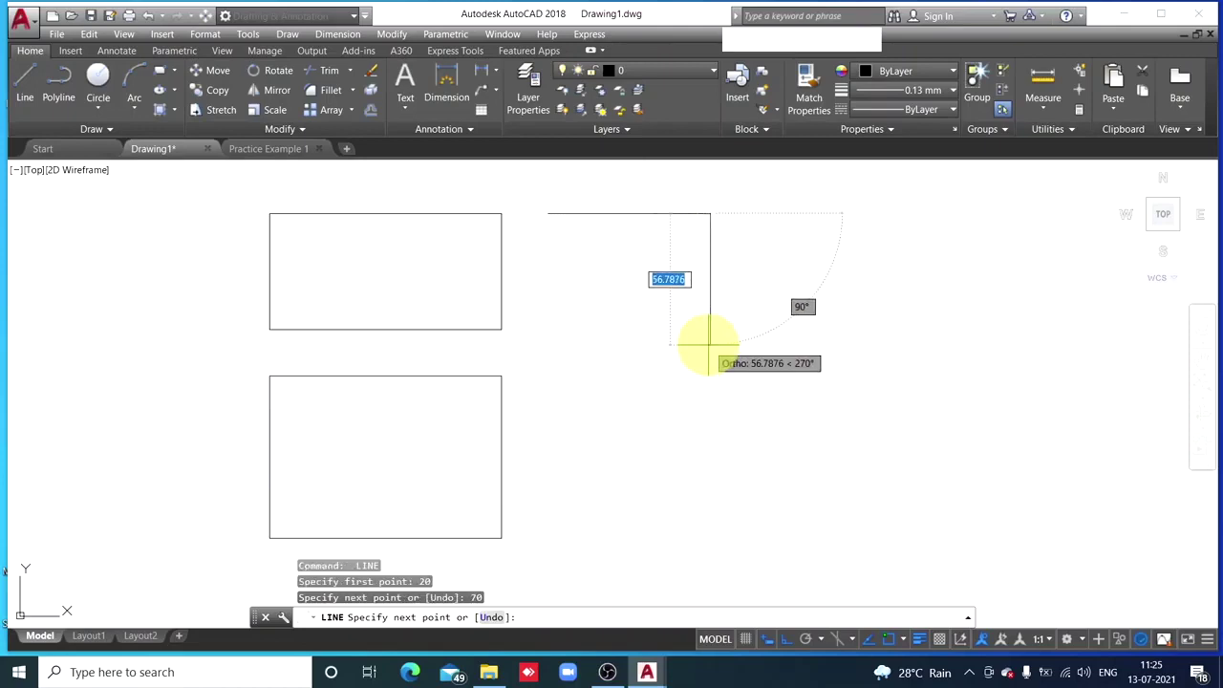
text(50)
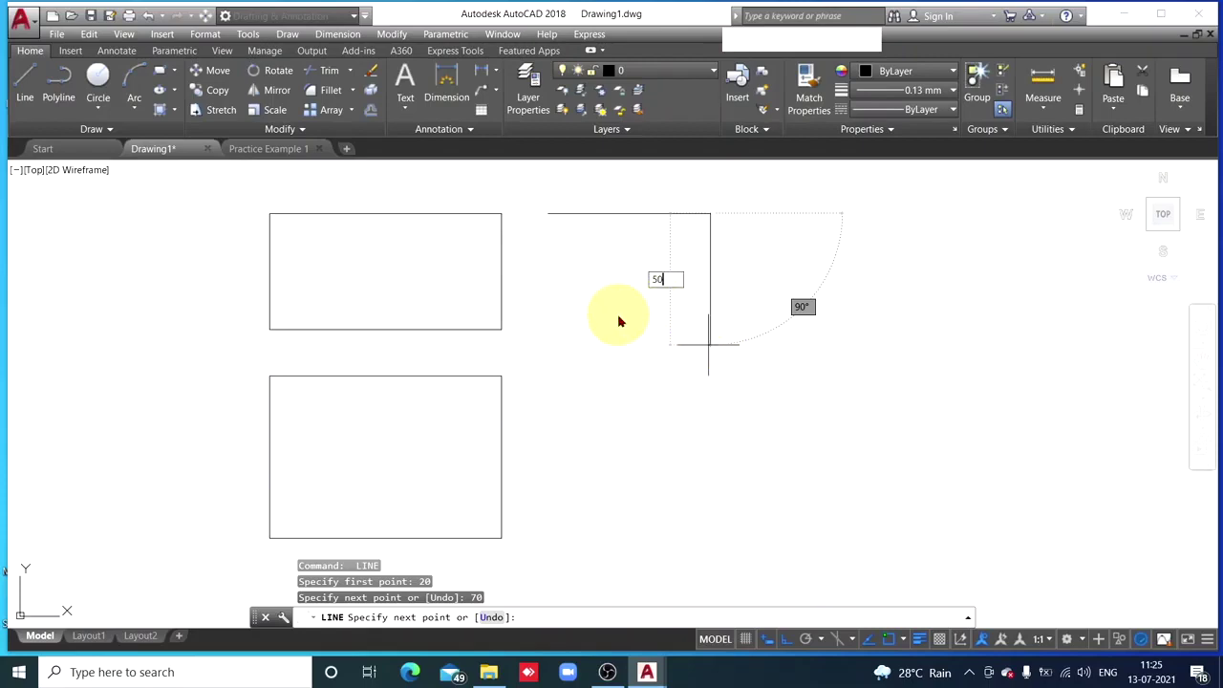
key(space)
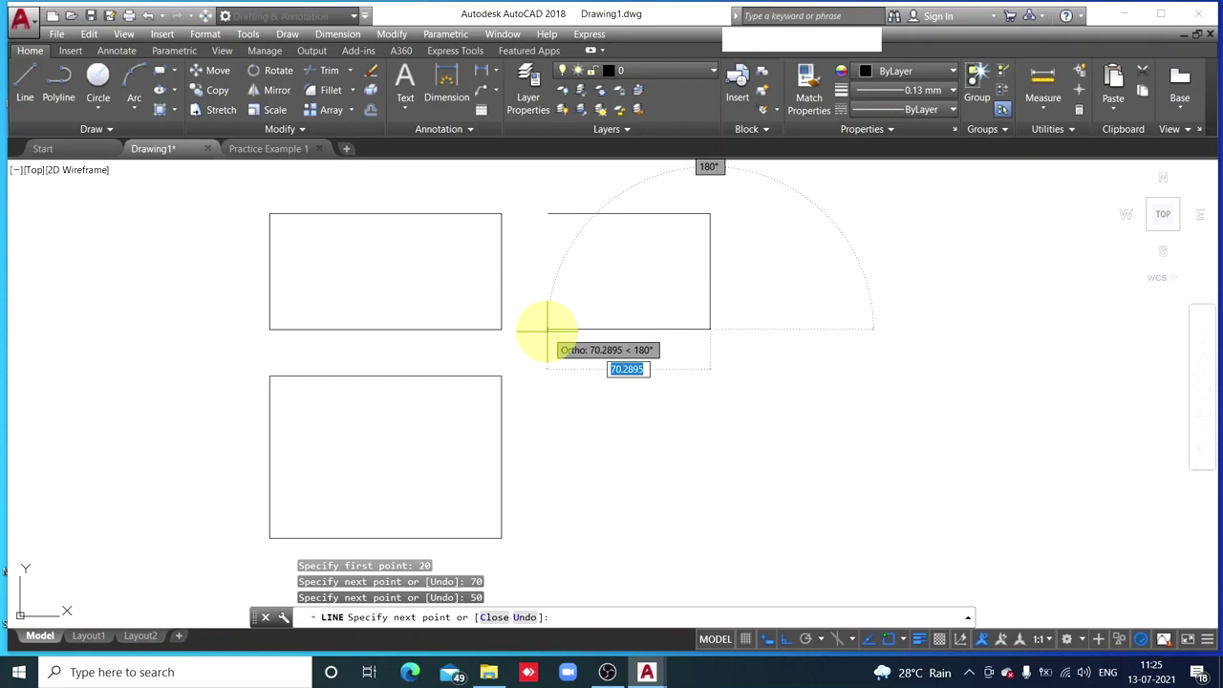
text(70)
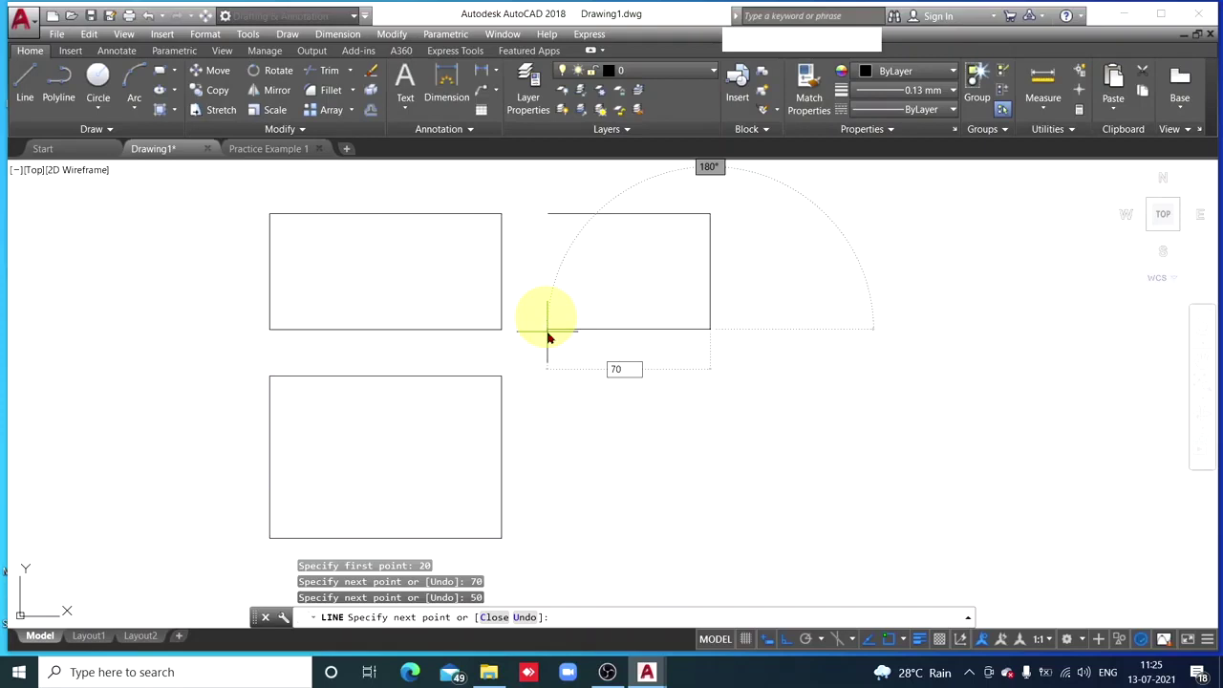
key(space)
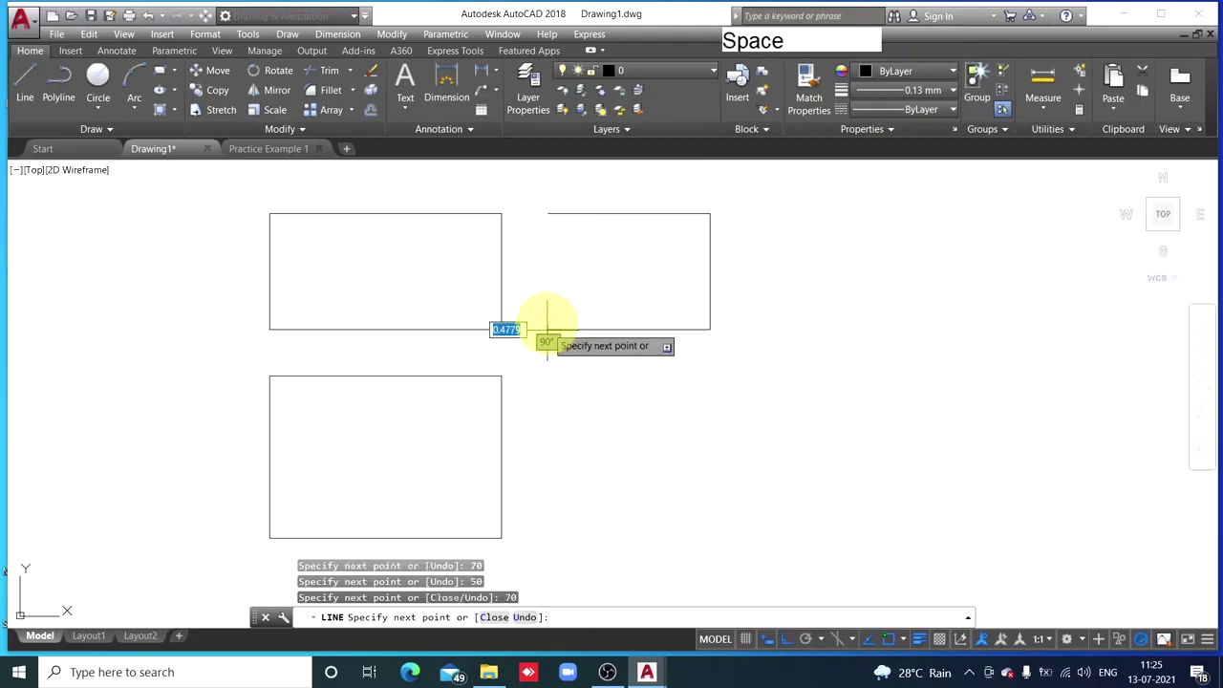
click(548, 212)
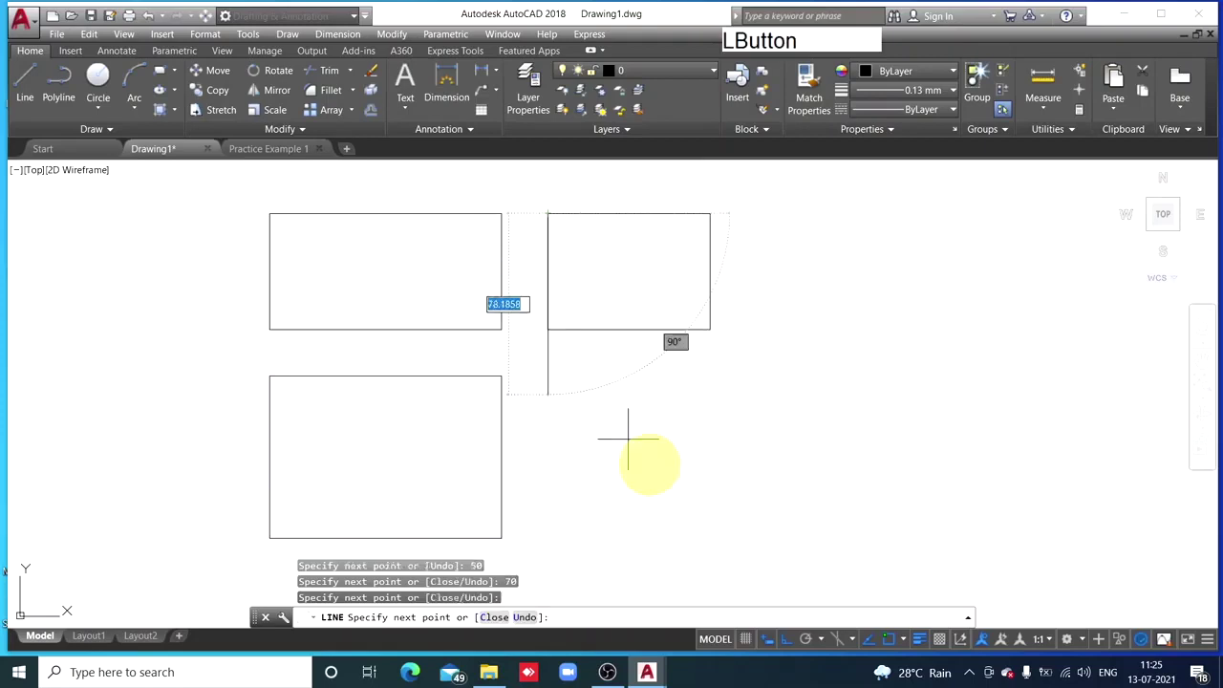
key(Escape)
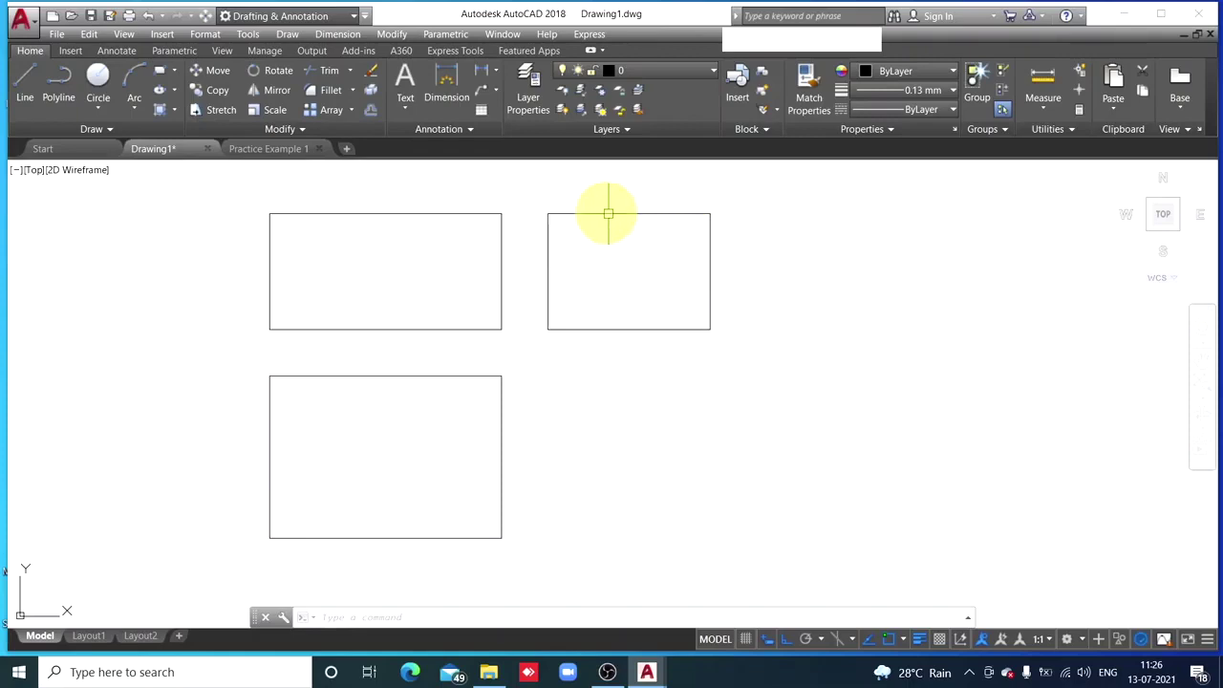
Review the isometric figure and its dimensions in Practice Example 1, and return to Drawing1.
mouse_move(551, 212)
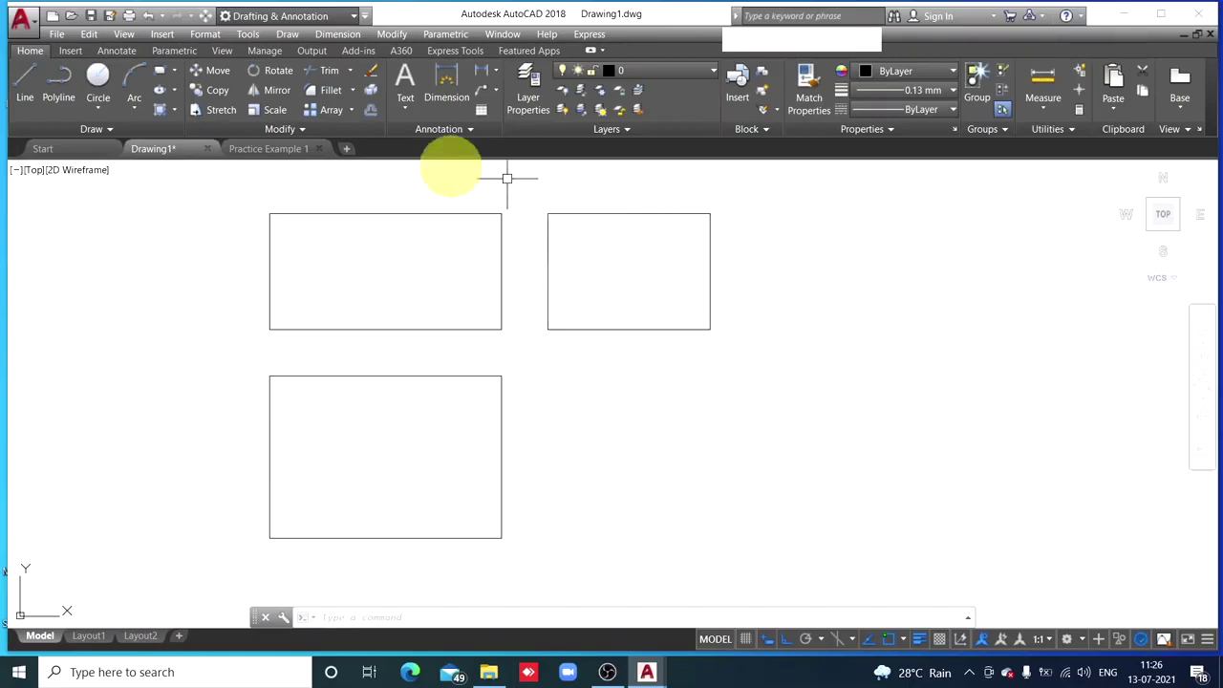
click(277, 151)
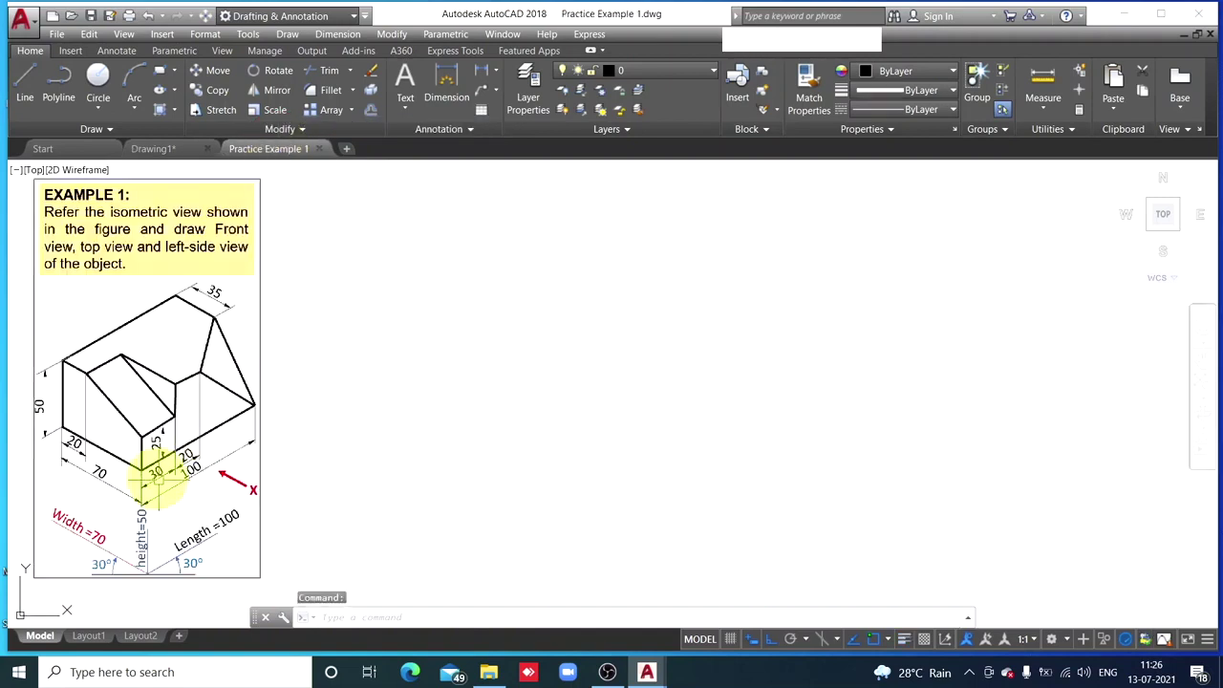
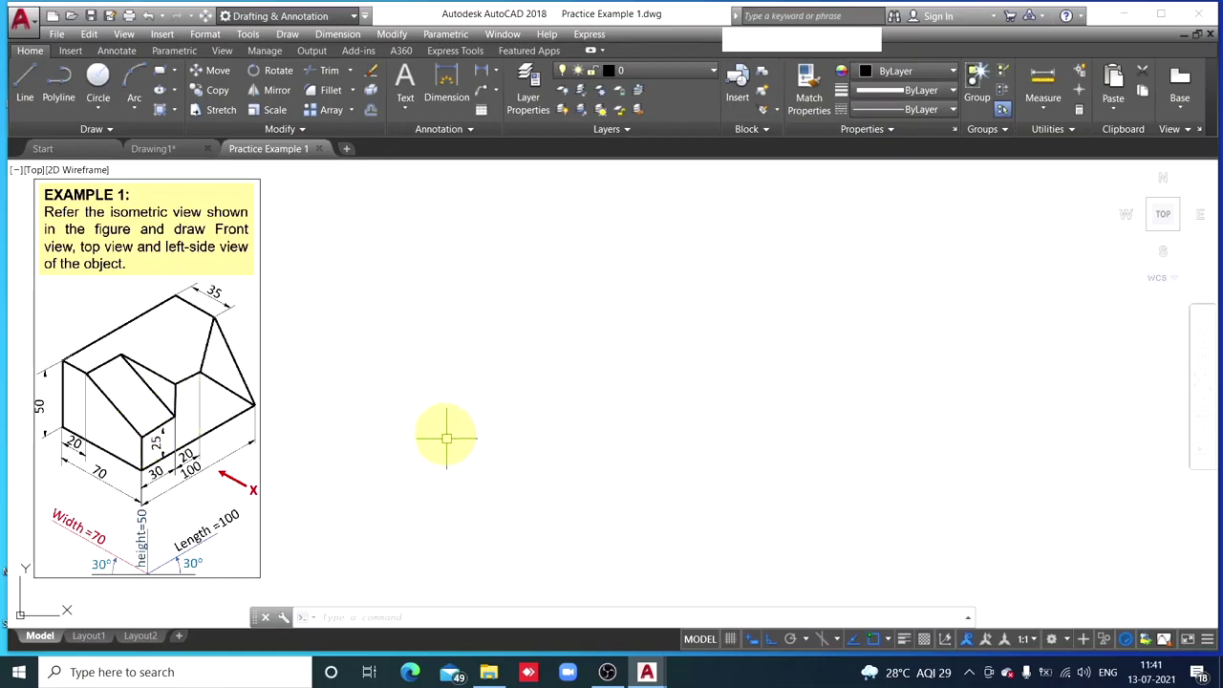
click(181, 150)
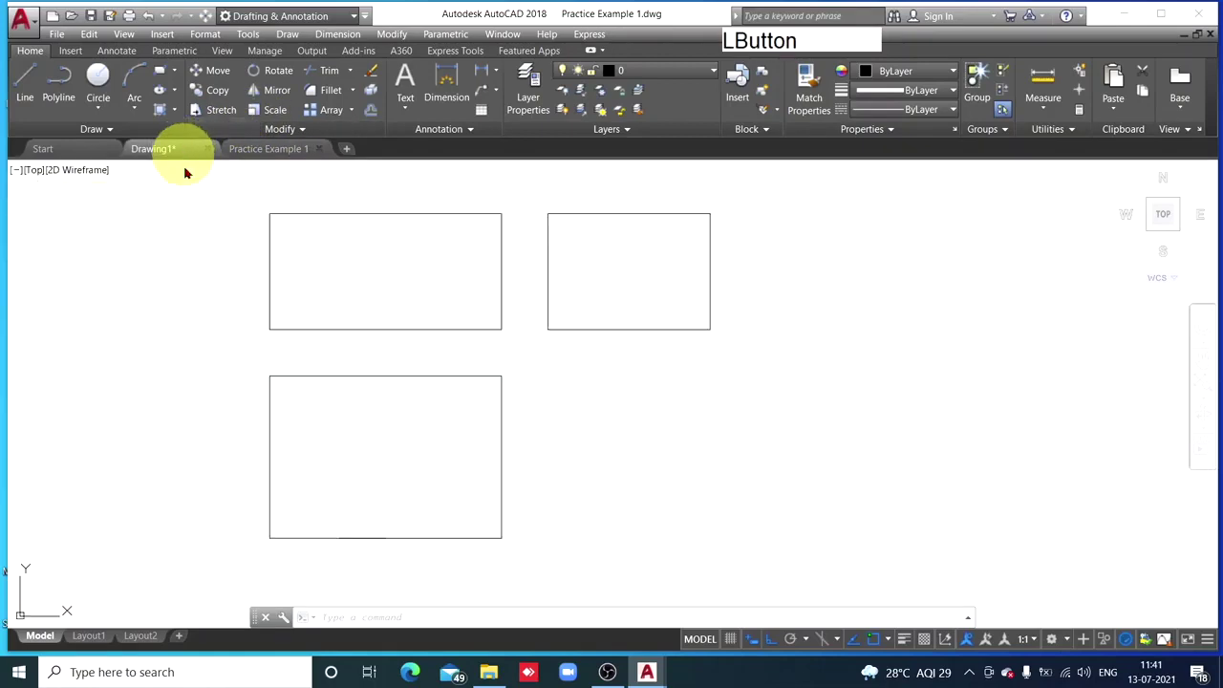
Draw connected lines from the front view's lower-right corner along its base, 25 up the left edge, and 30 to the right.
click(24, 103)
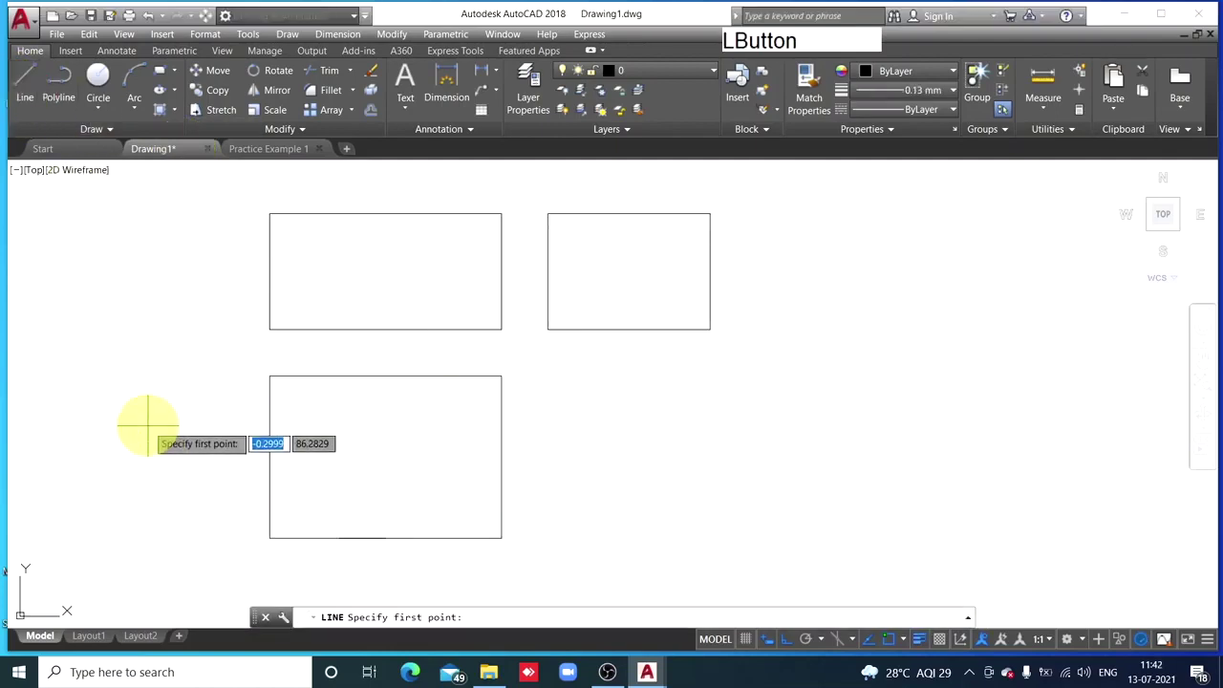
click(500, 328)
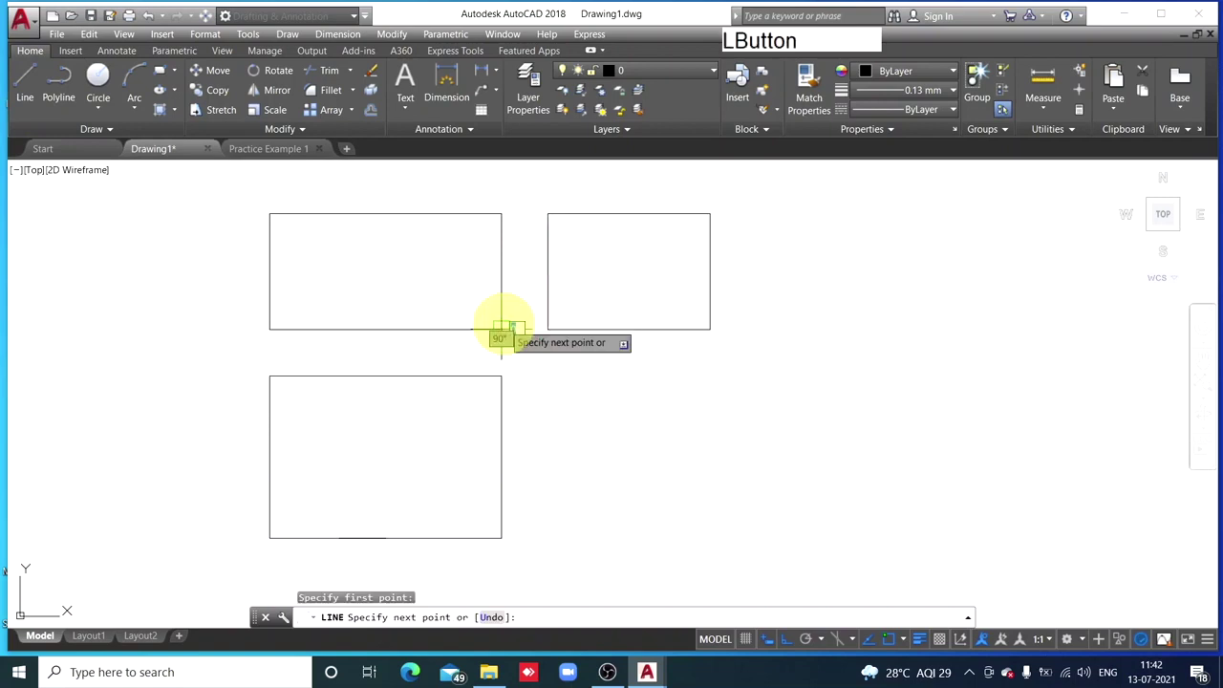
click(269, 329)
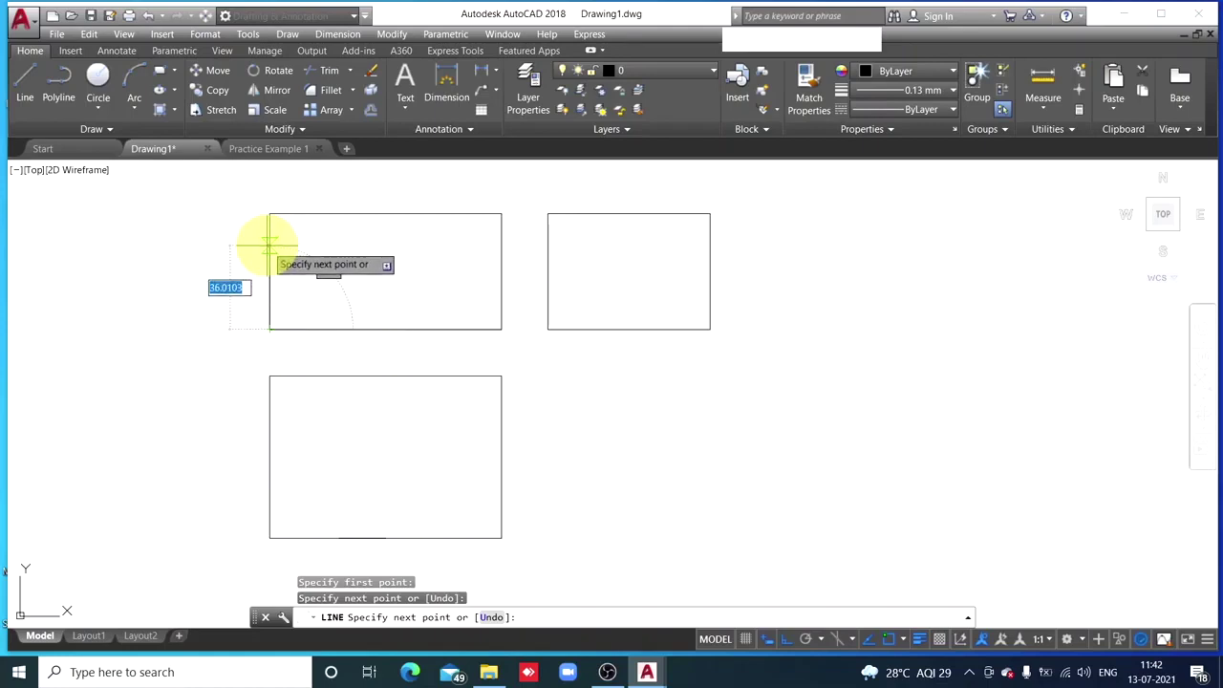
text(25)
key(space)
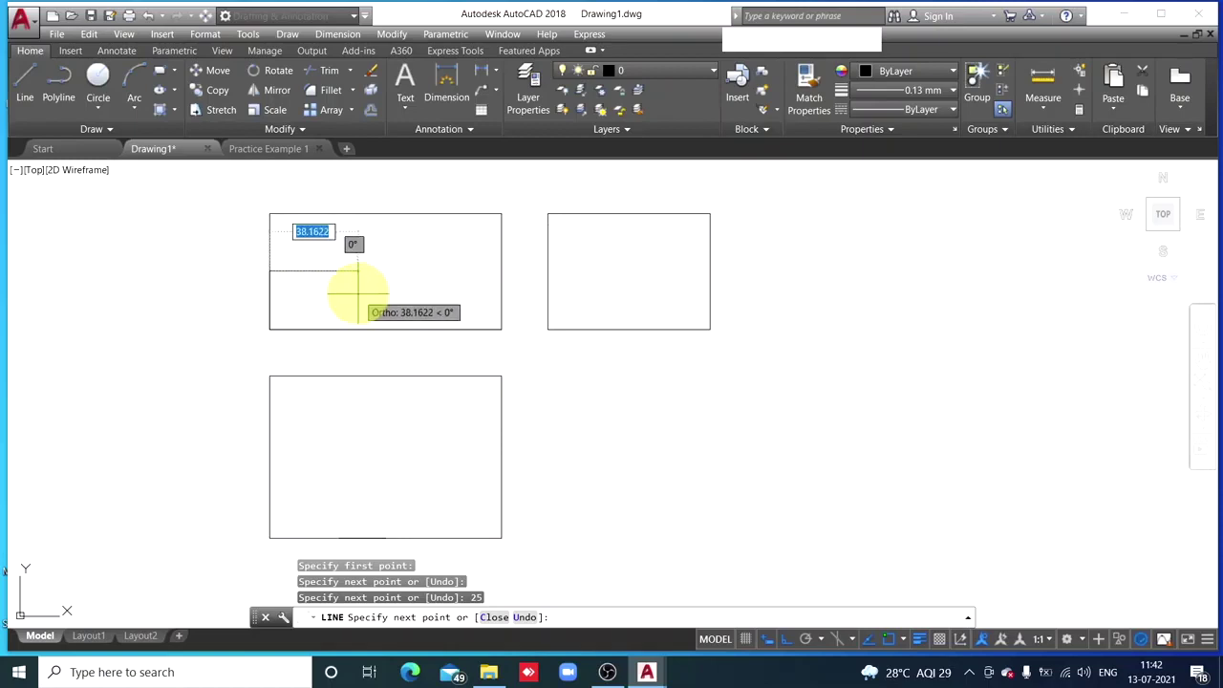
text(30)
key(Return)
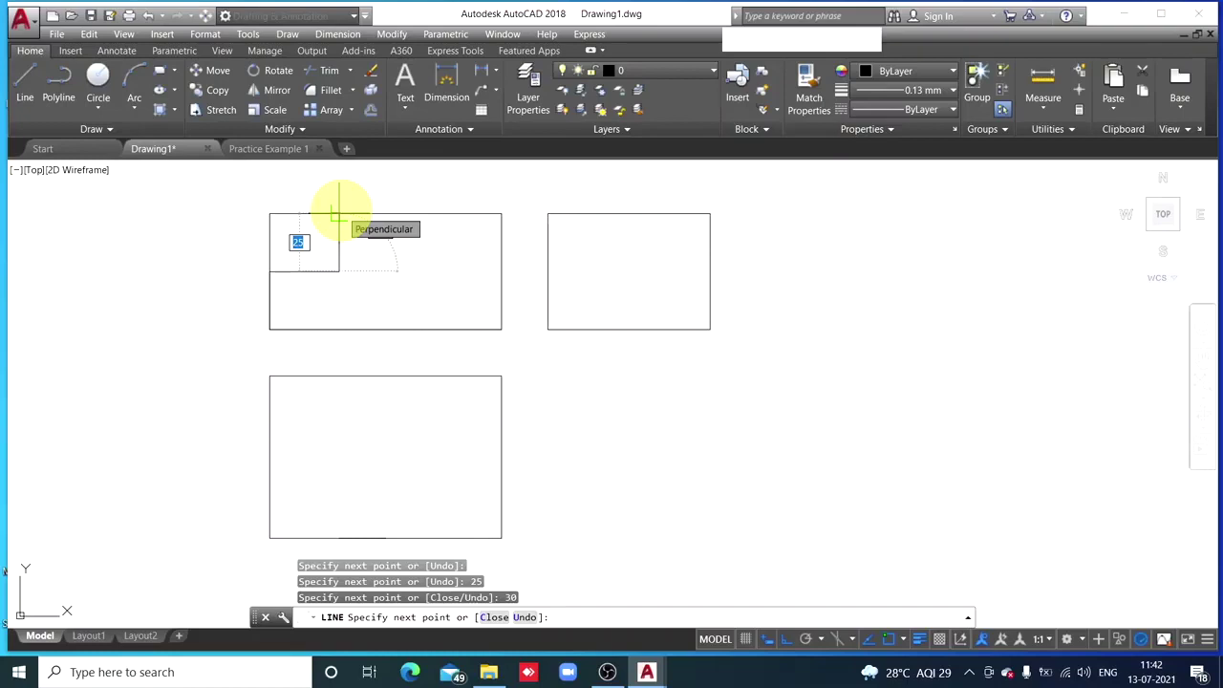
Continue the front view's profile 25 up to the top edge, 20 to the right, and diagonally to the lower-right corner.
text(25)
key(Return)
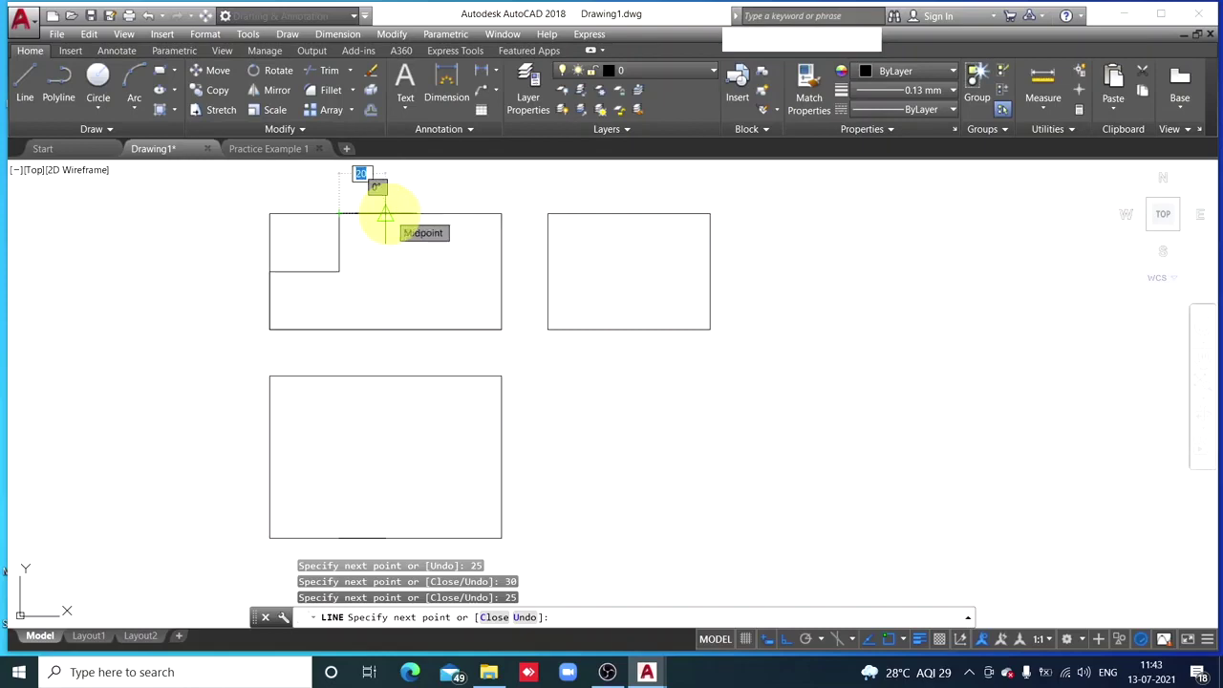
text(2)
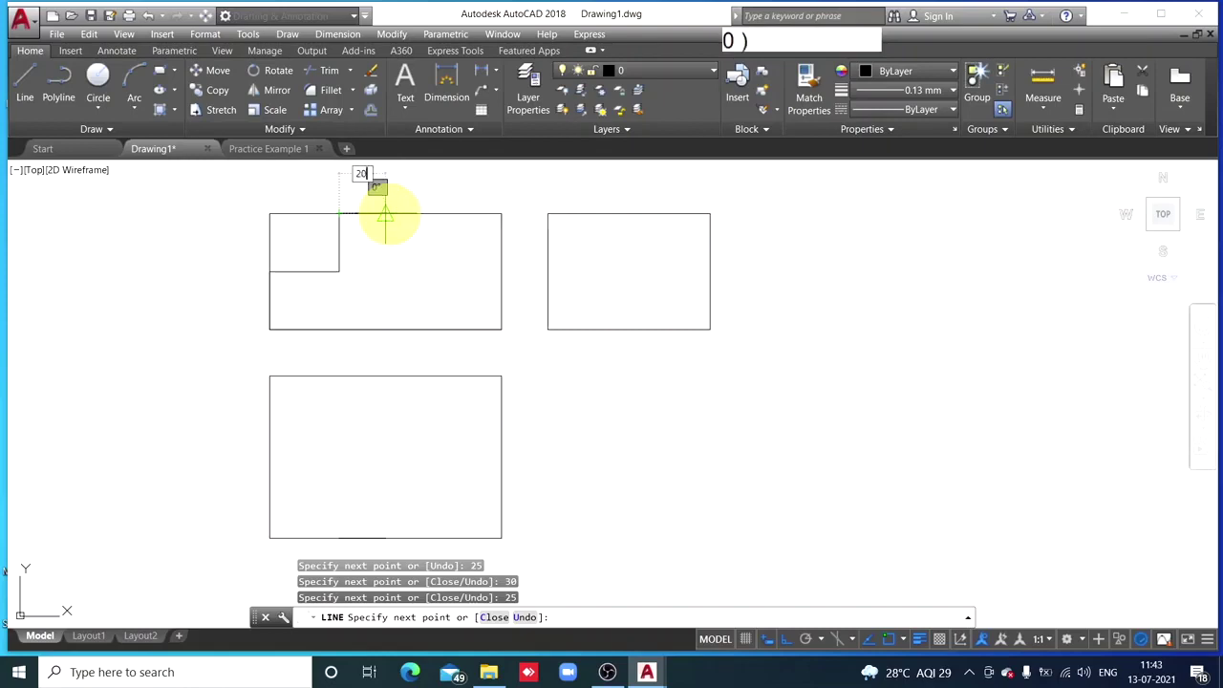
text(0)
key(Return)
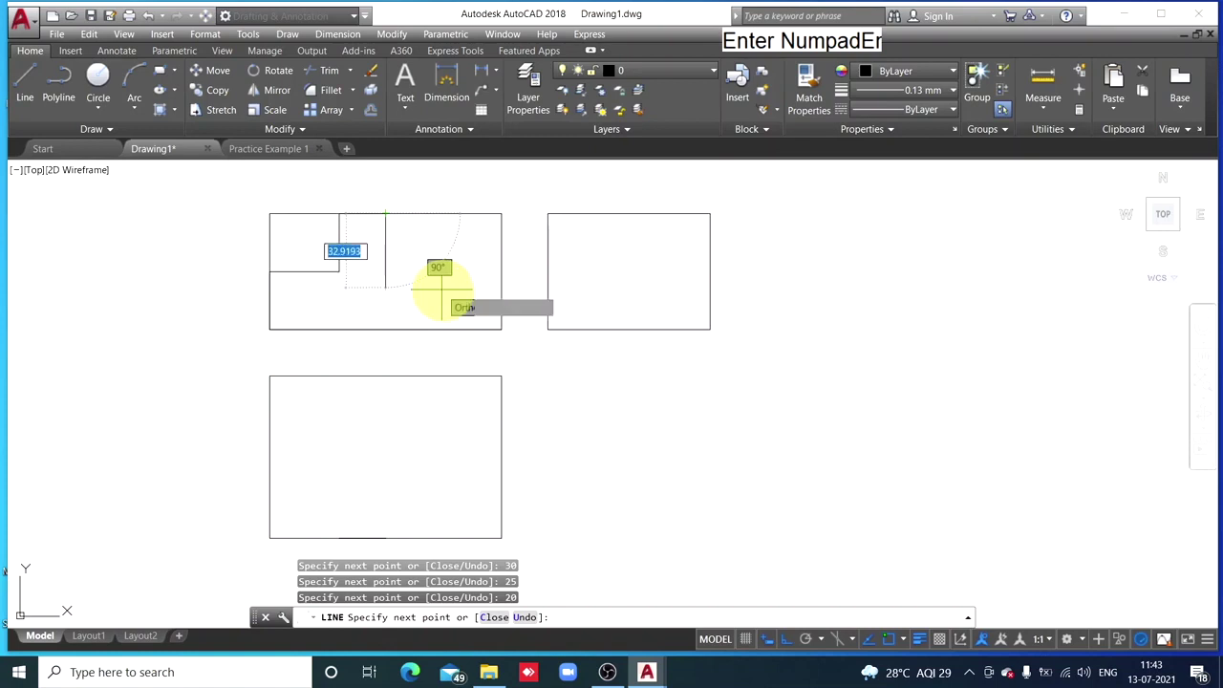
click(497, 323)
key(Escape)
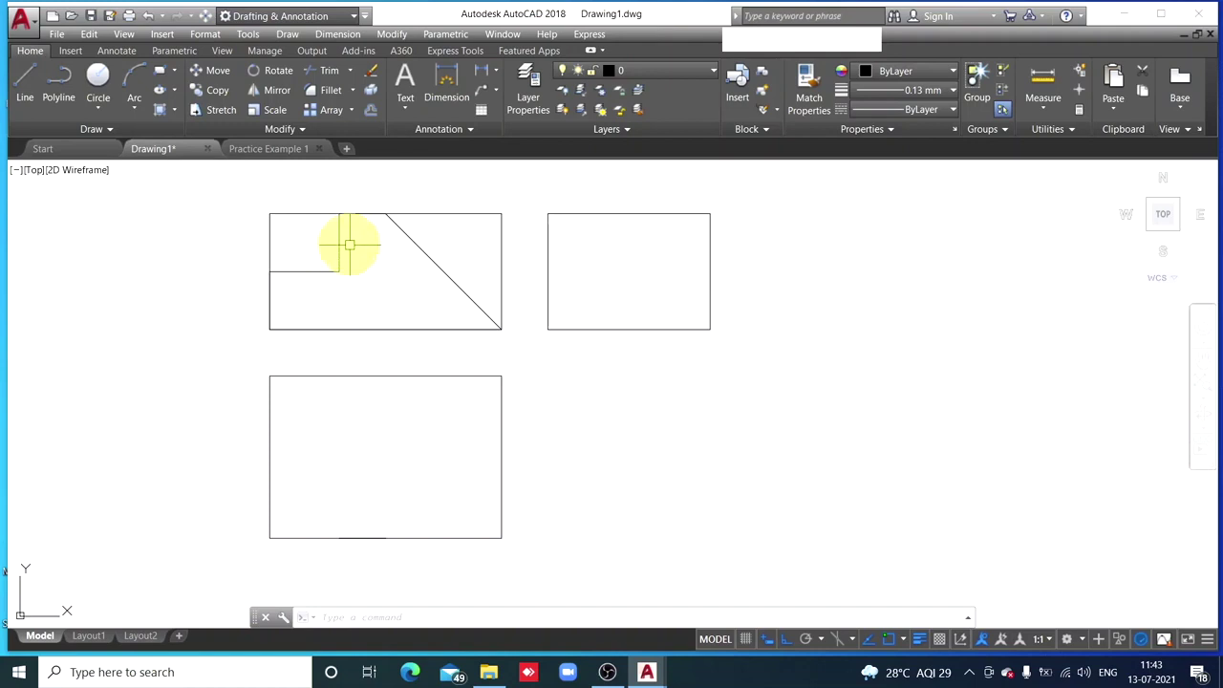
Set the lineweight of the front view's sloping line to 0.30 mm.
click(444, 268)
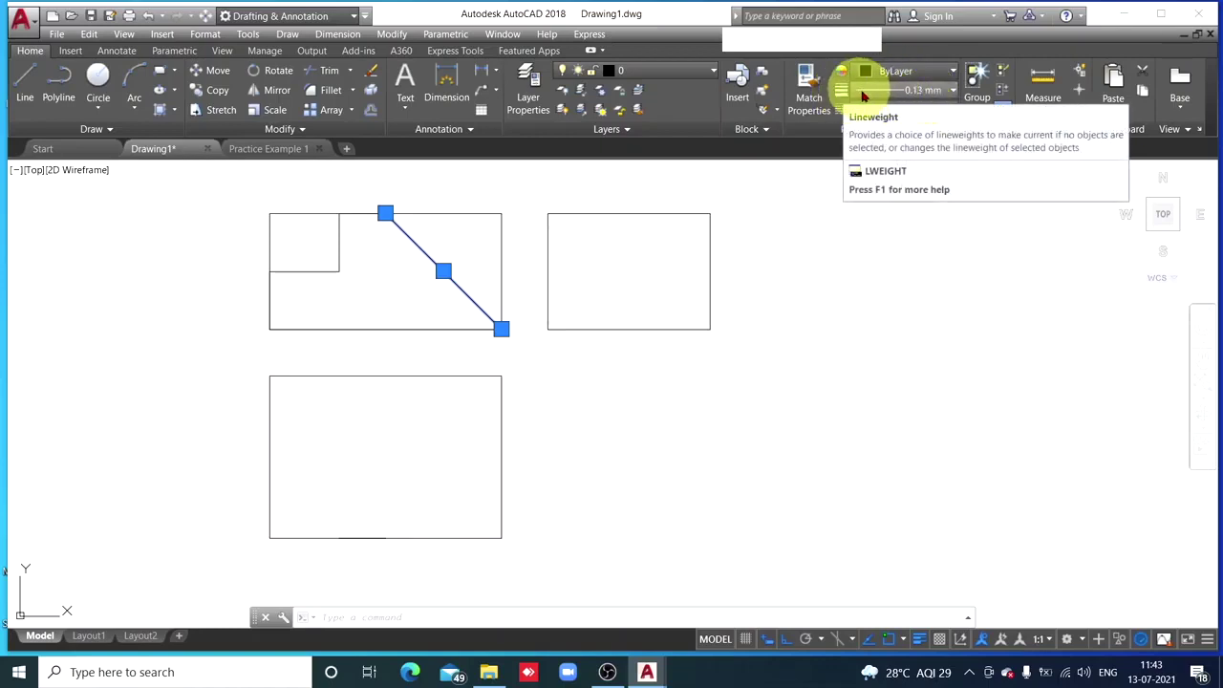
click(951, 90)
click(912, 194)
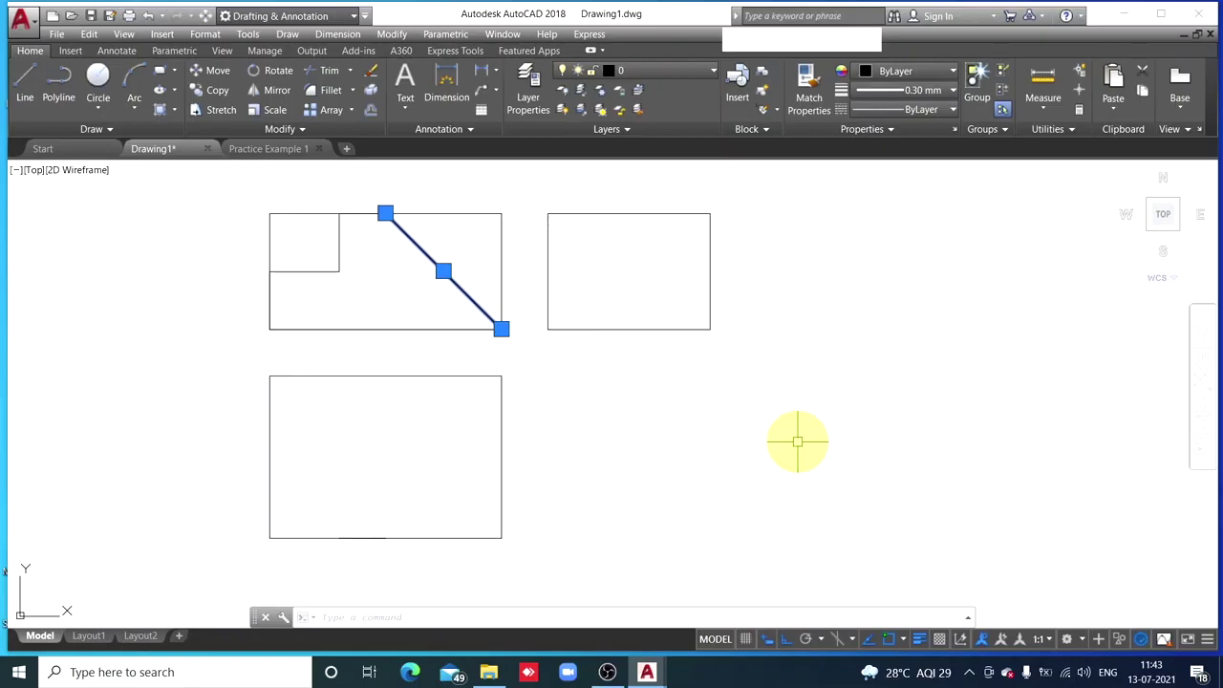
key(Escape)
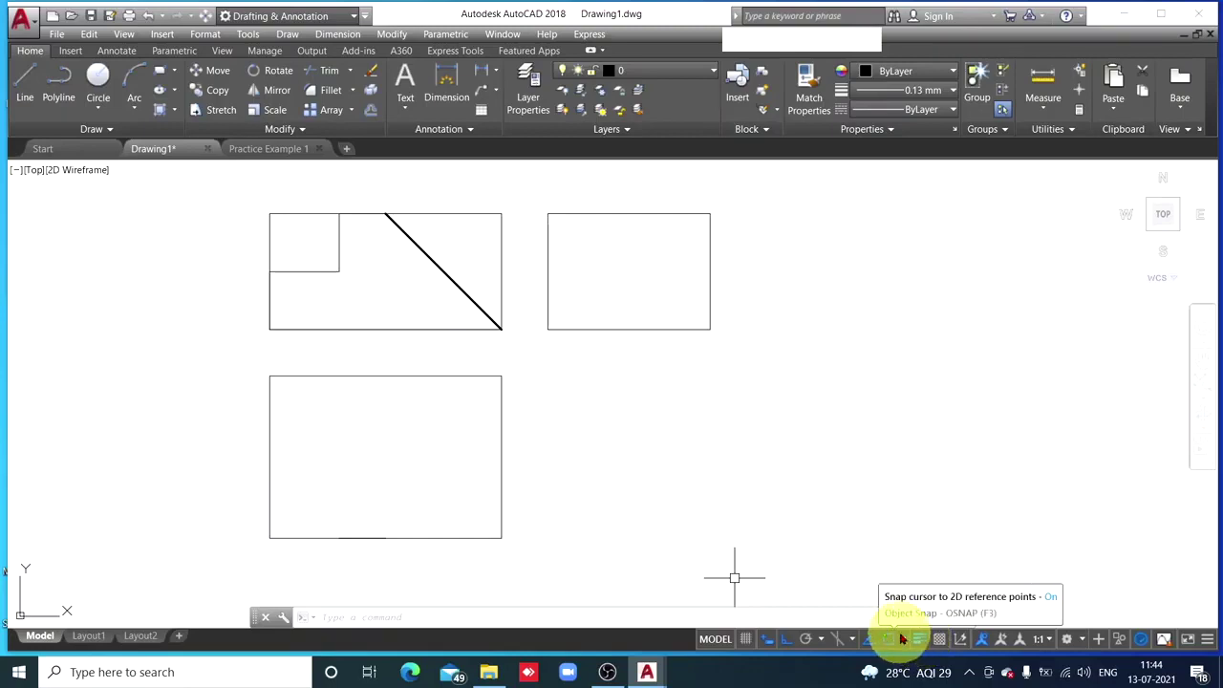
Match the sloping line's properties onto the front view's short top line, both step lines, lower left edge and base.
click(439, 268)
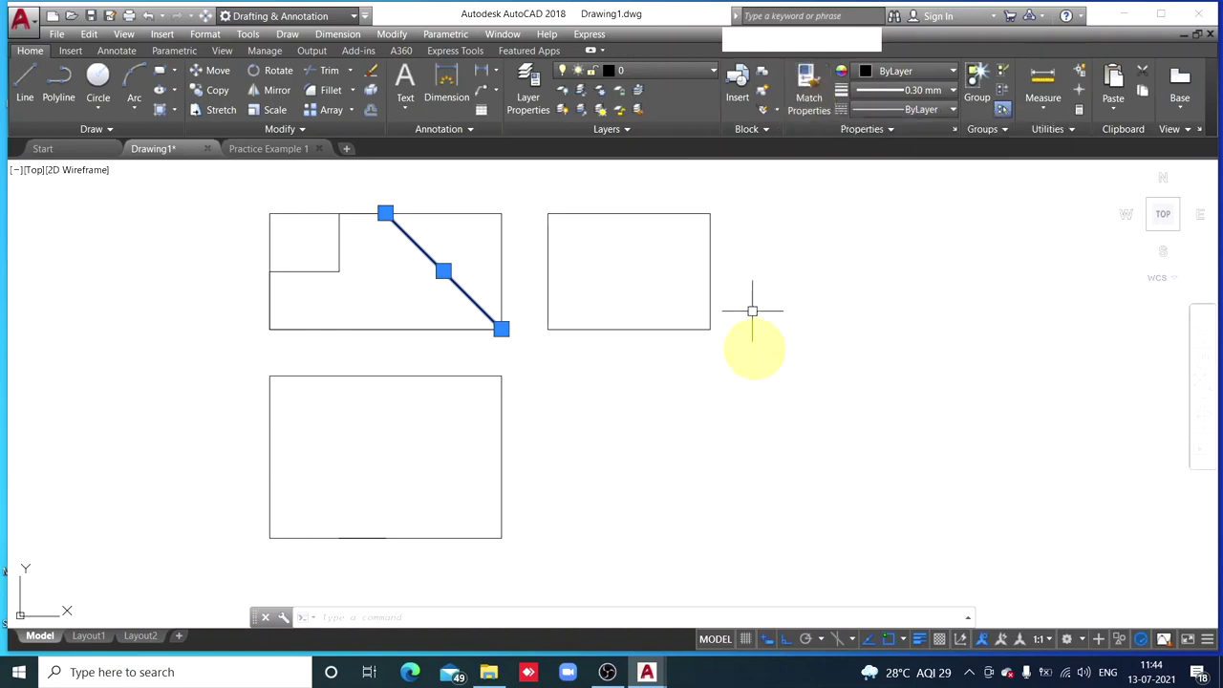
key(Escape)
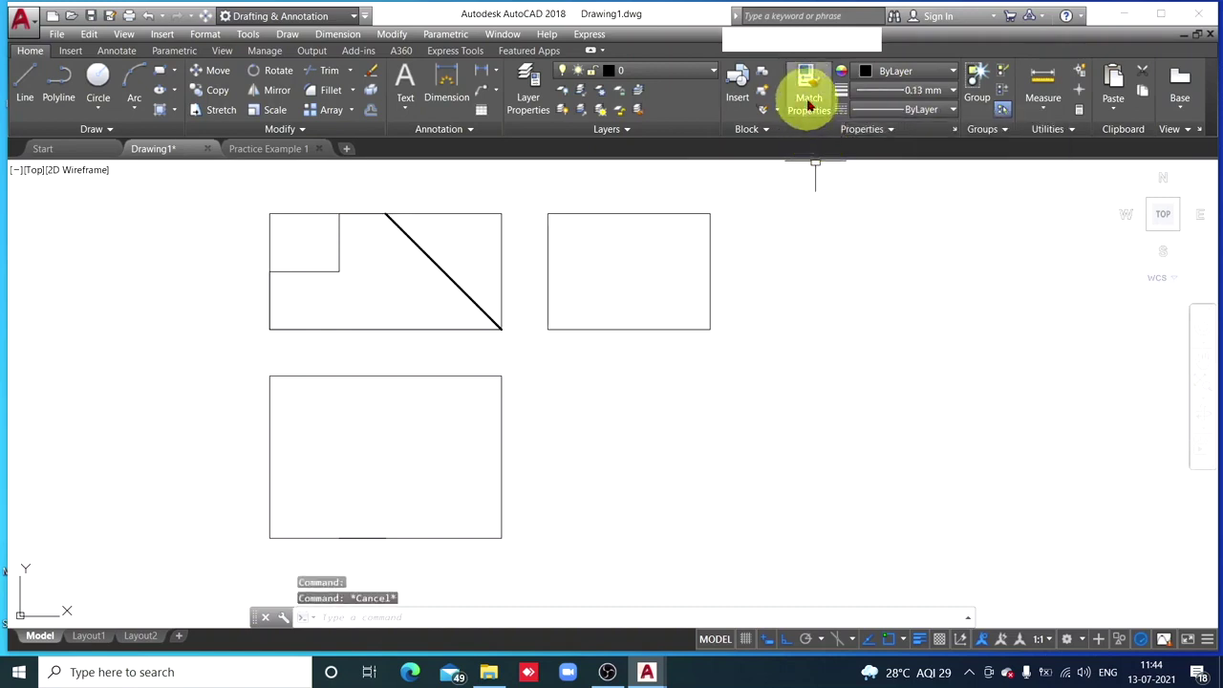
click(460, 287)
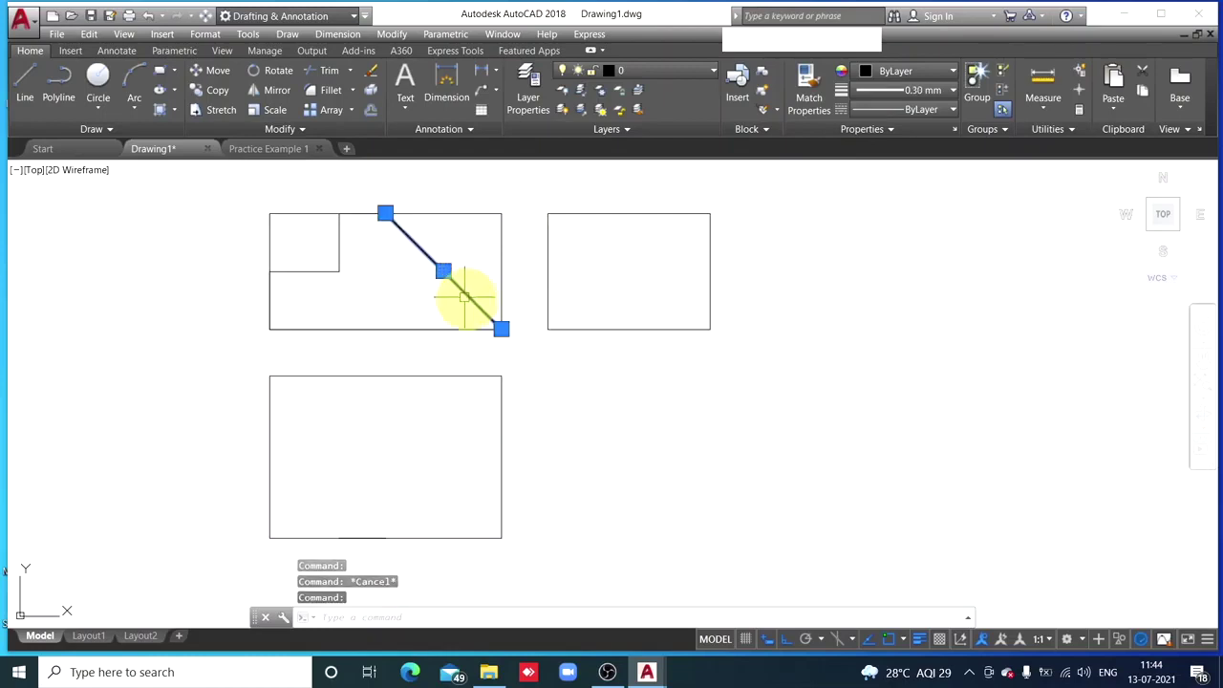
click(807, 105)
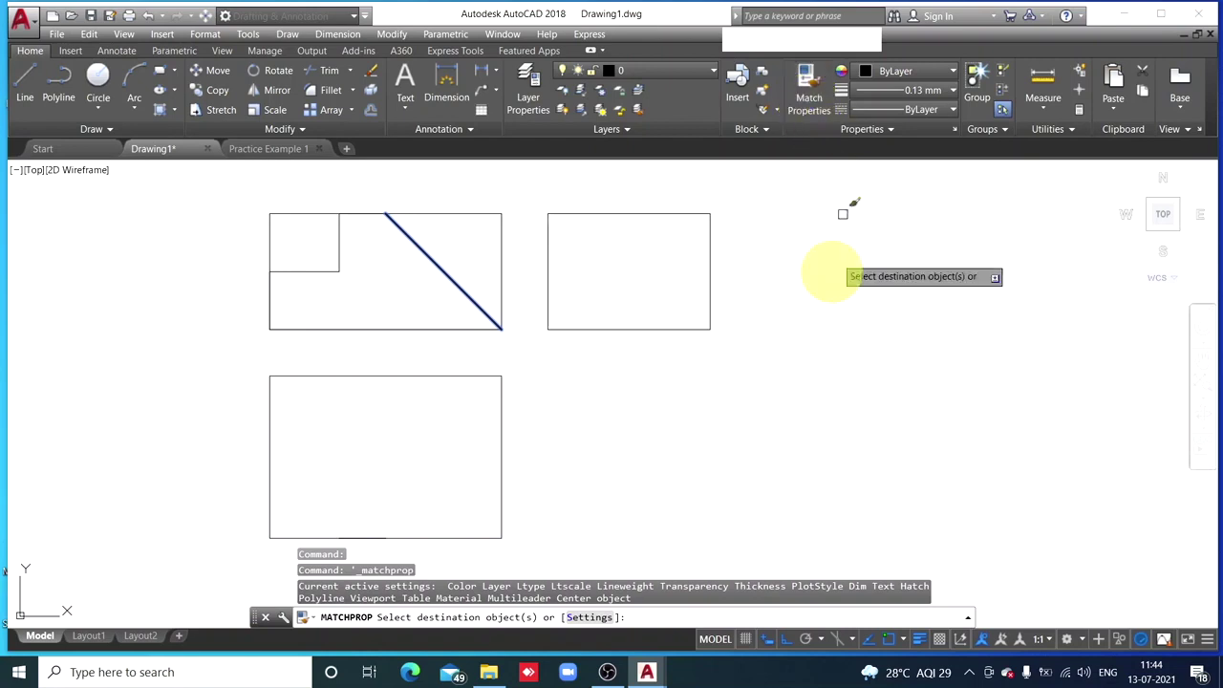
click(367, 214)
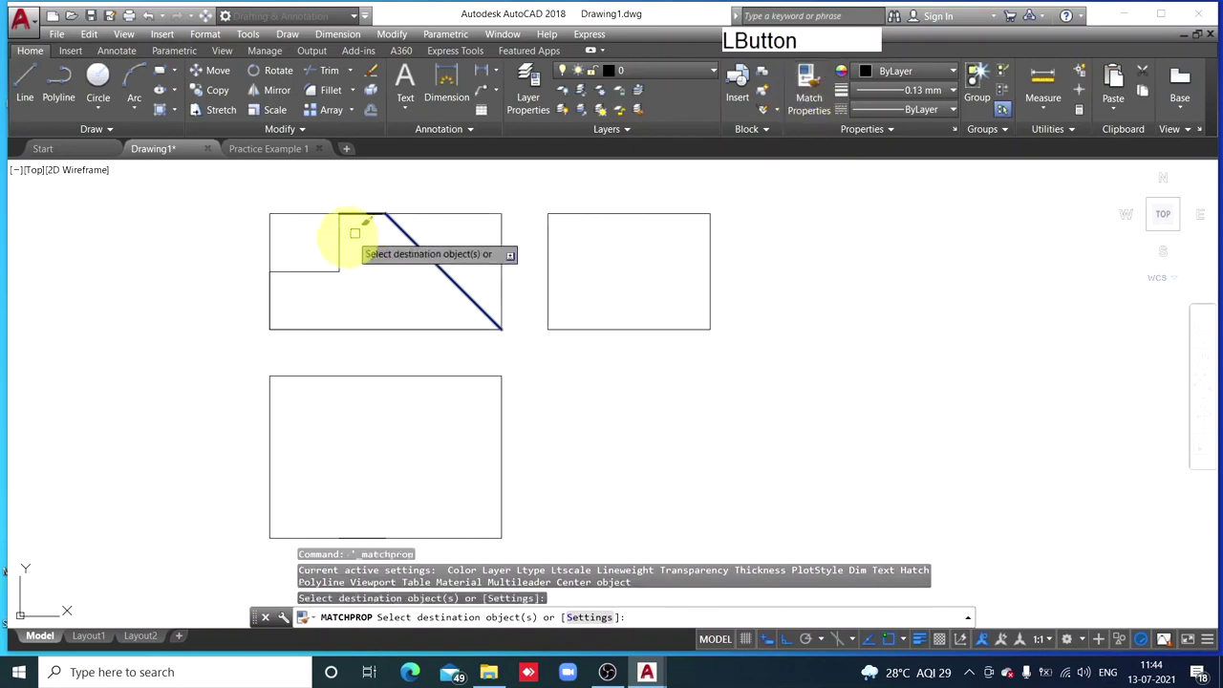
click(338, 247)
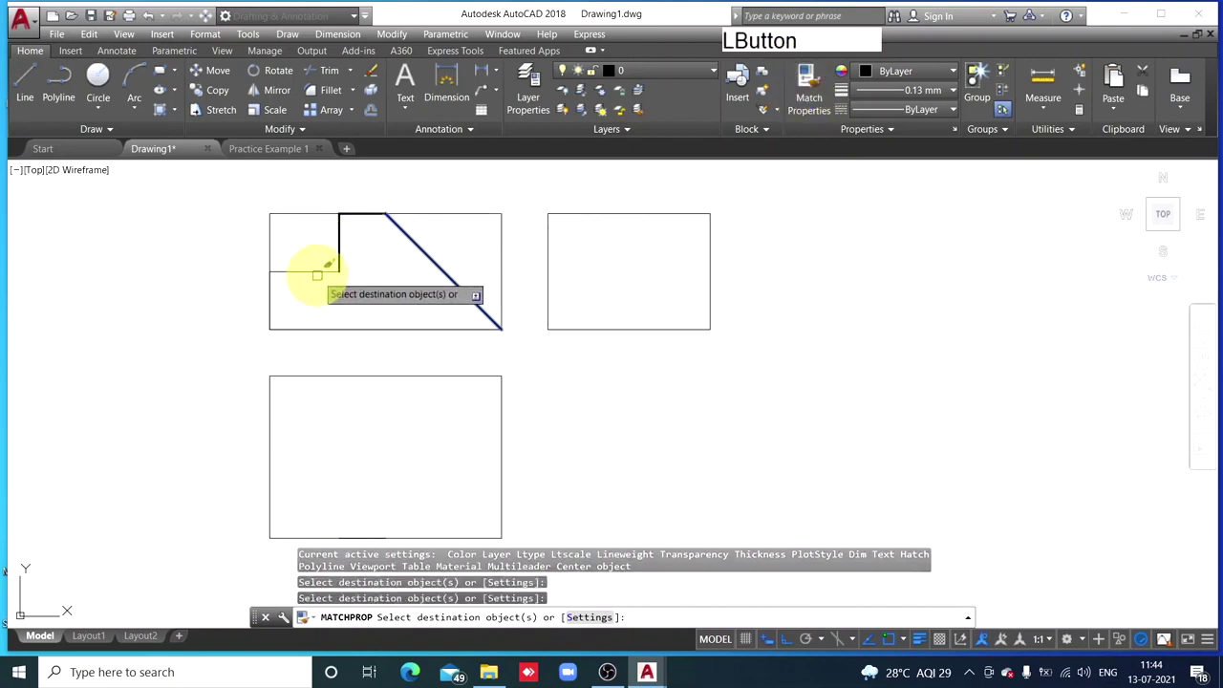
click(318, 273)
click(268, 307)
click(298, 328)
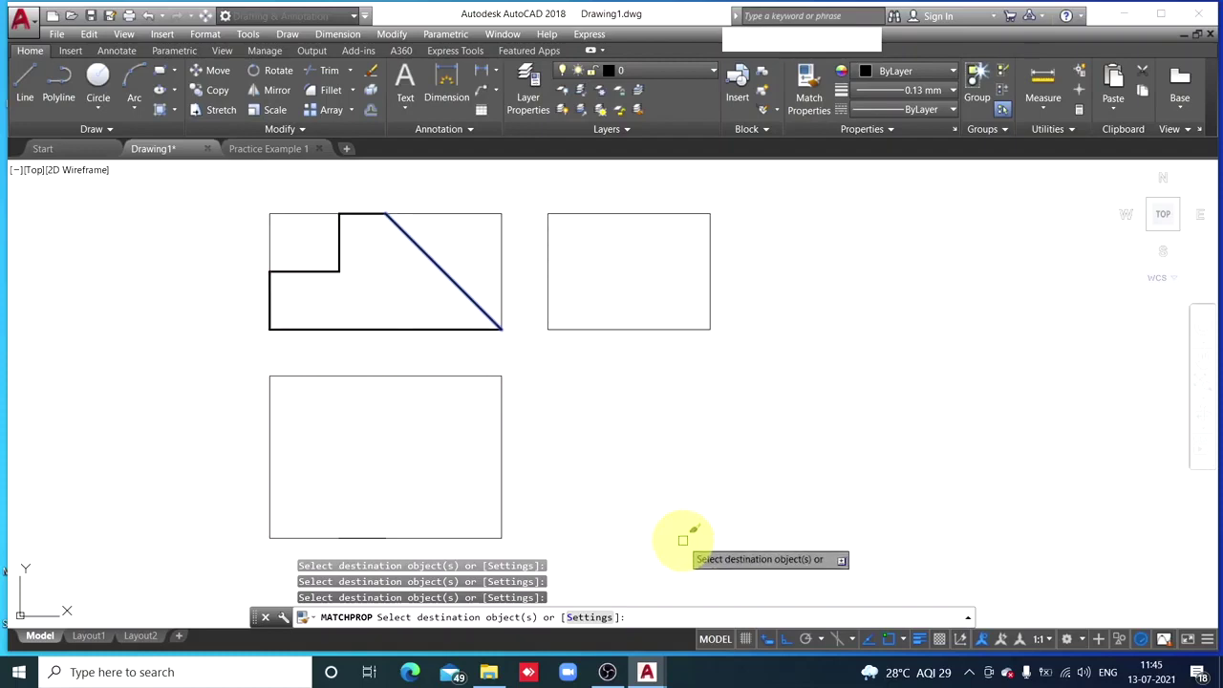
key(Escape)
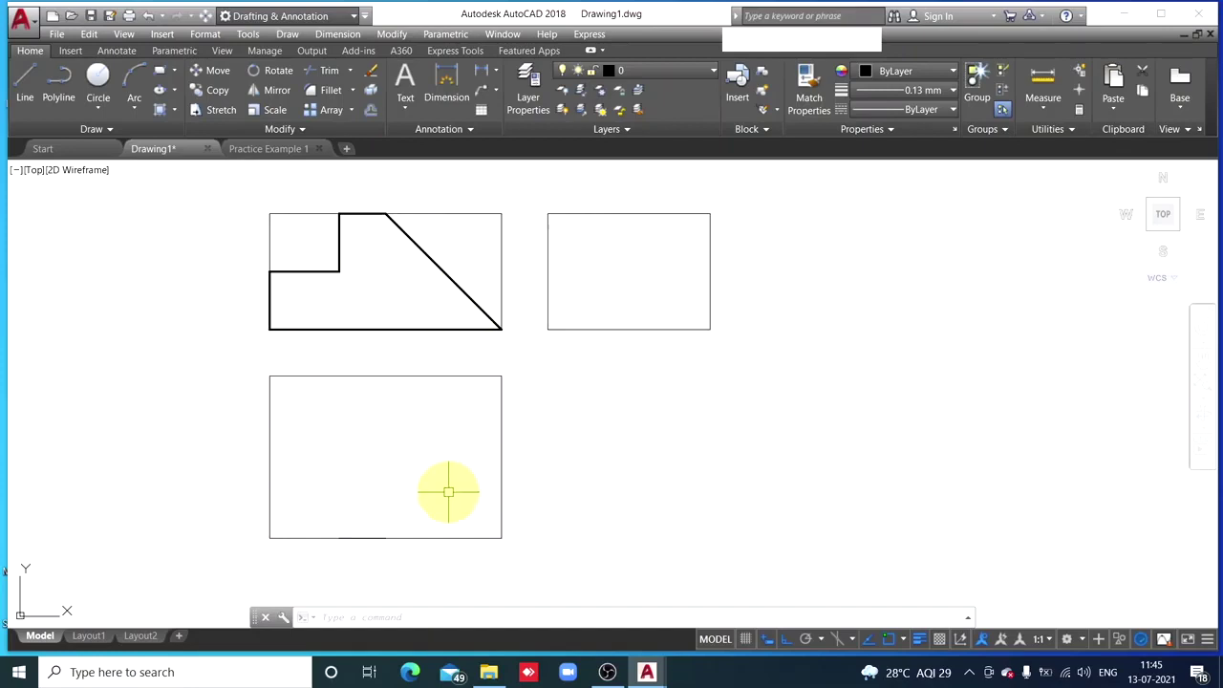
Delete the short stray line on the top view's bottom edge and draw a line along the full length of that edge.
click(412, 540)
key(Delete)
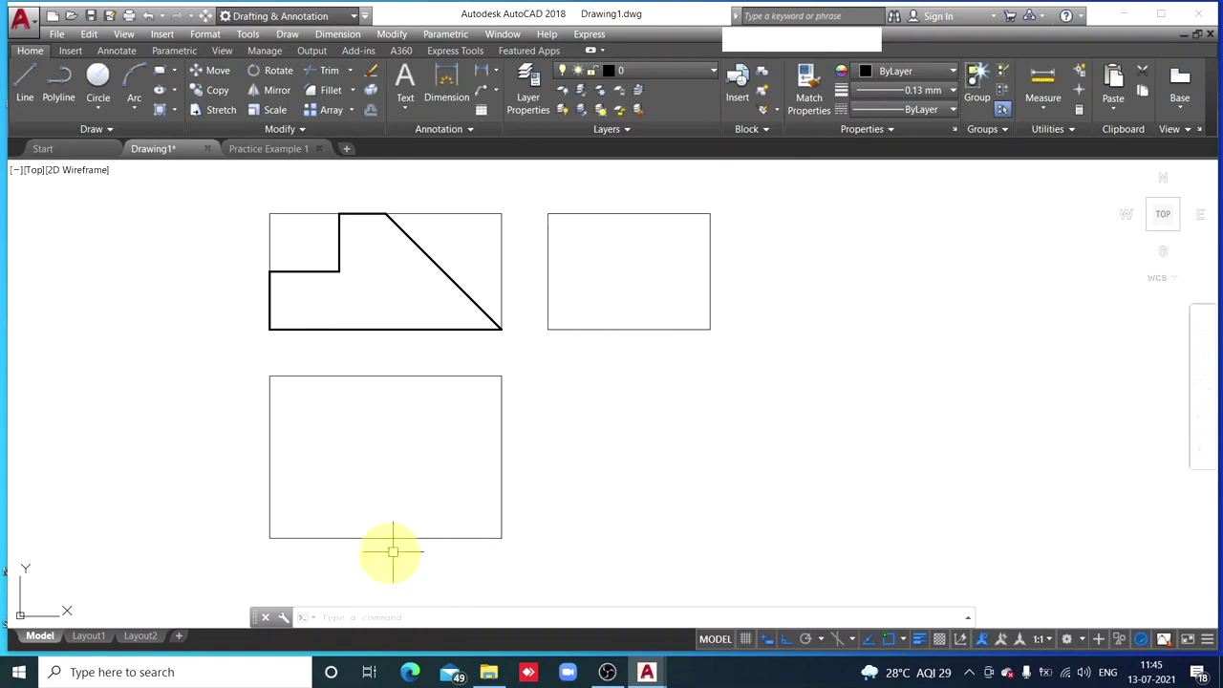
click(26, 100)
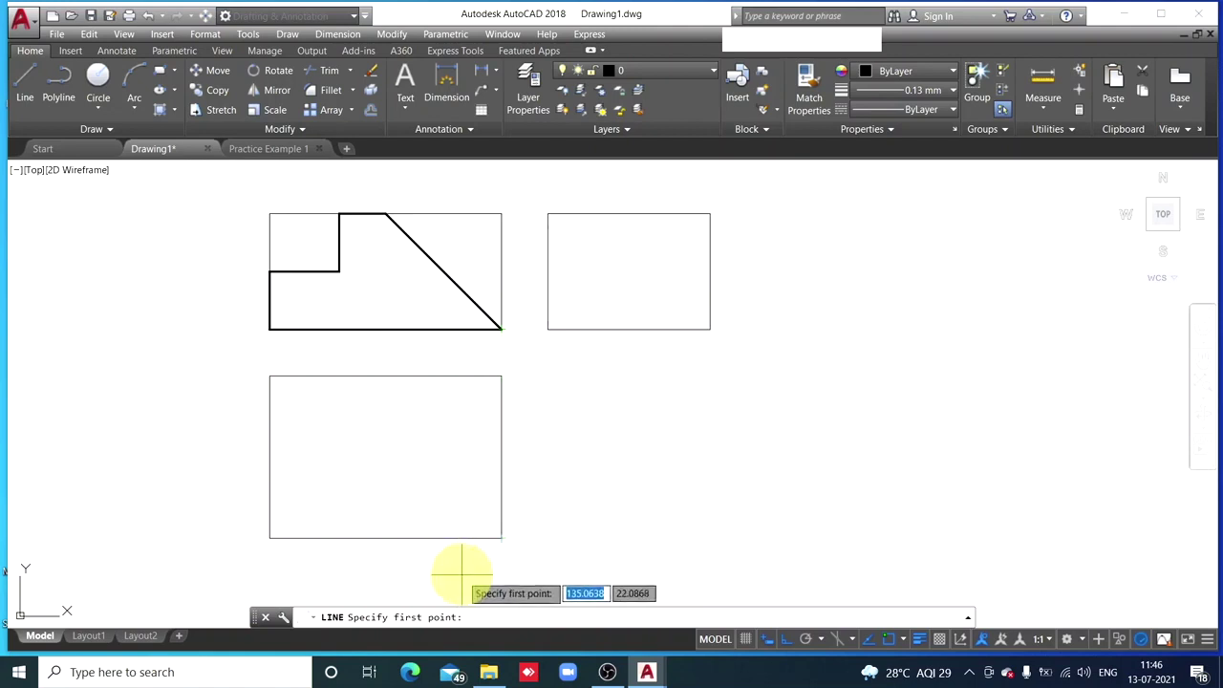
key(Escape)
click(26, 95)
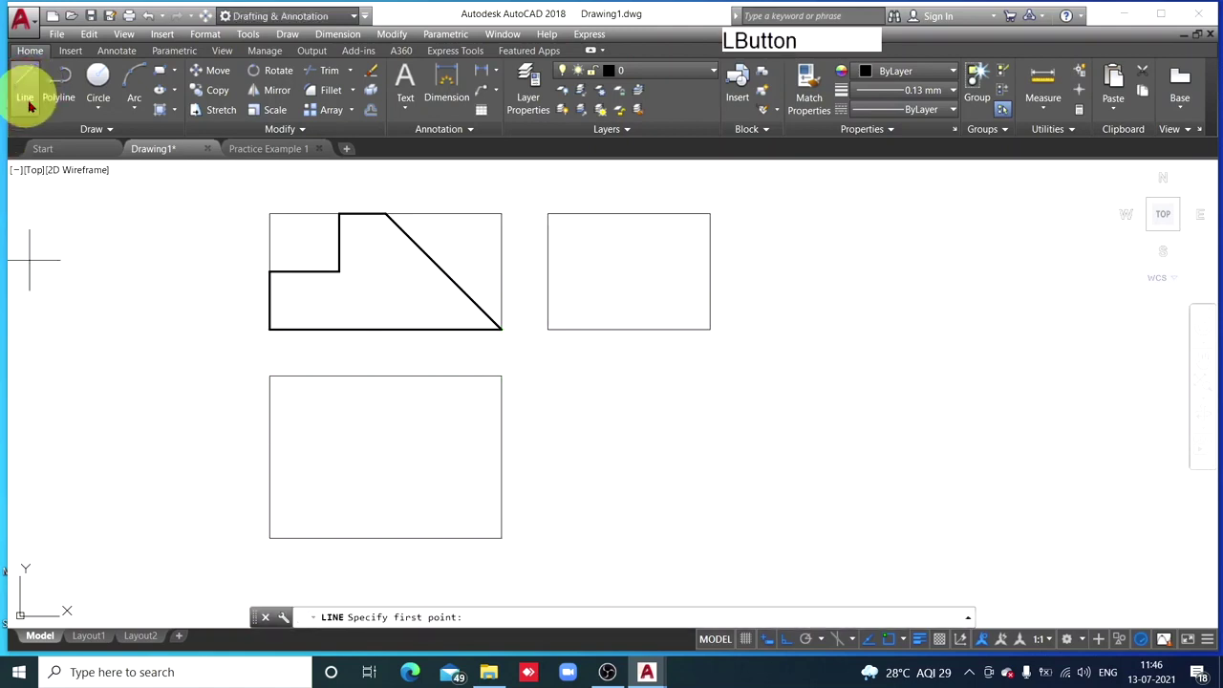
click(268, 538)
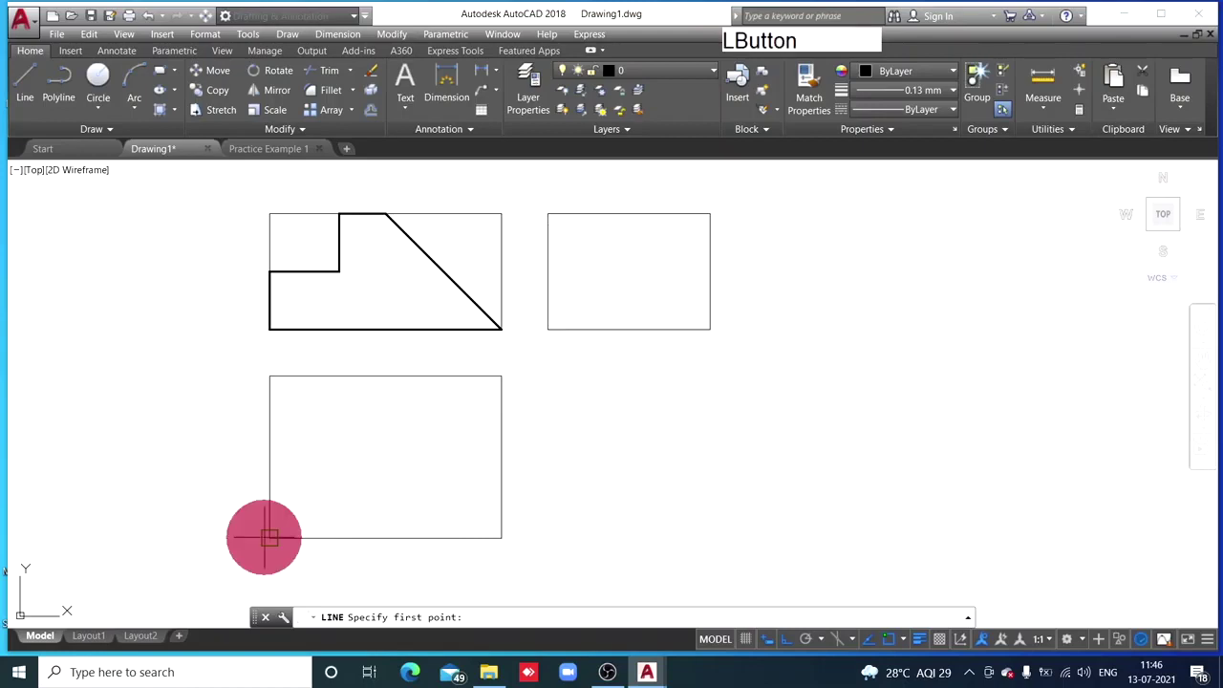
click(500, 538)
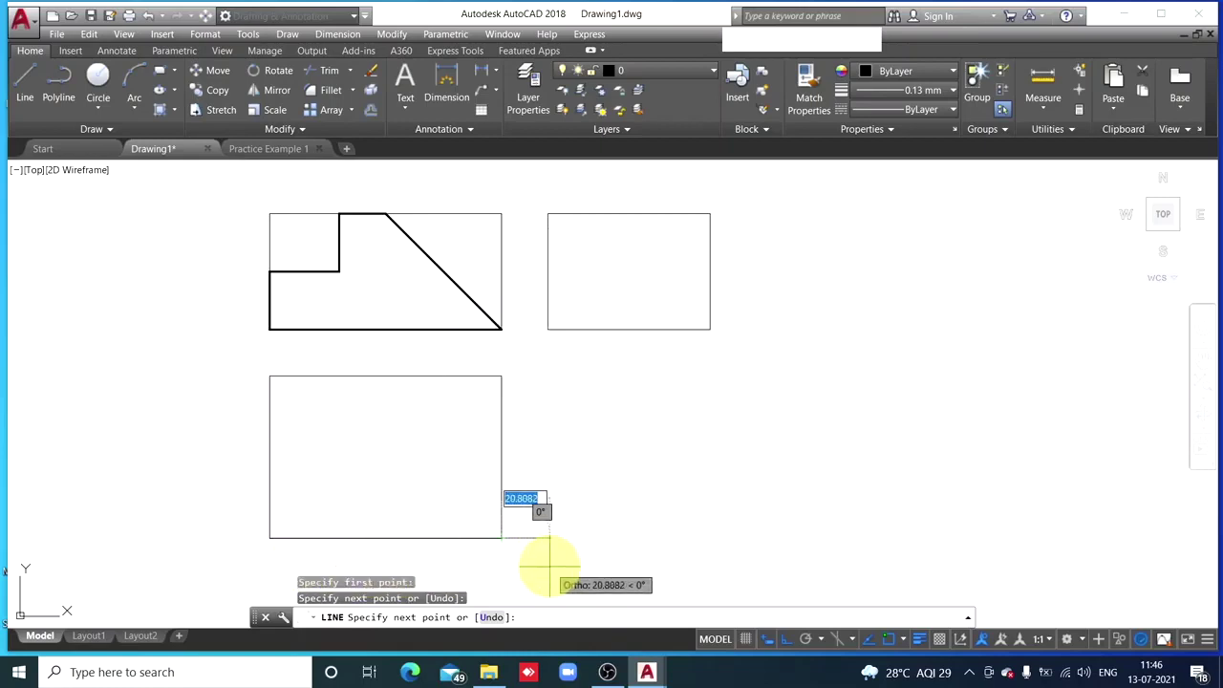
key(Escape)
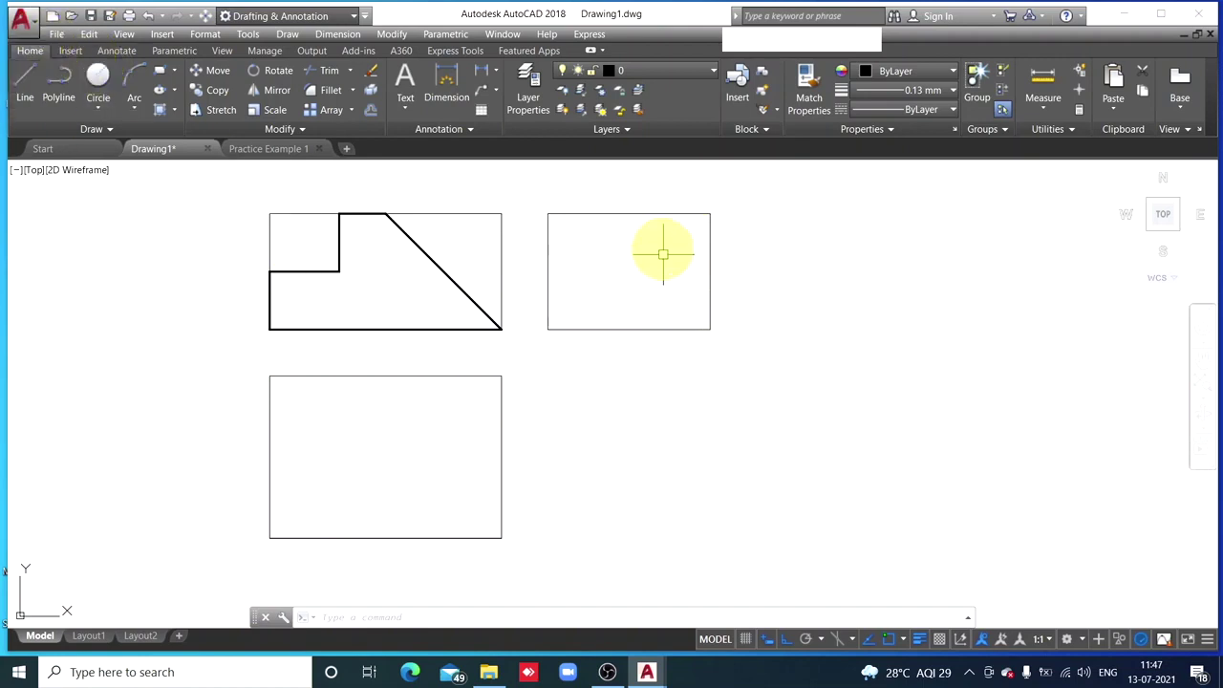
Draw a line along the full height of the side view's right edge.
click(34, 102)
click(710, 214)
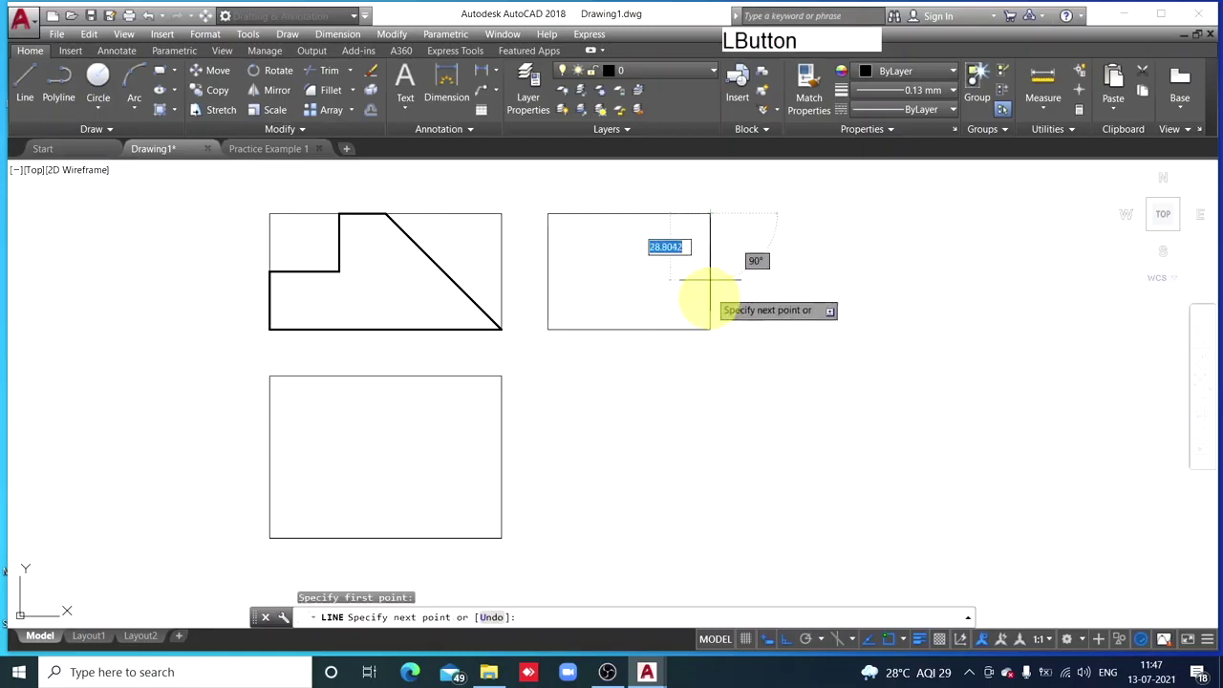
click(710, 329)
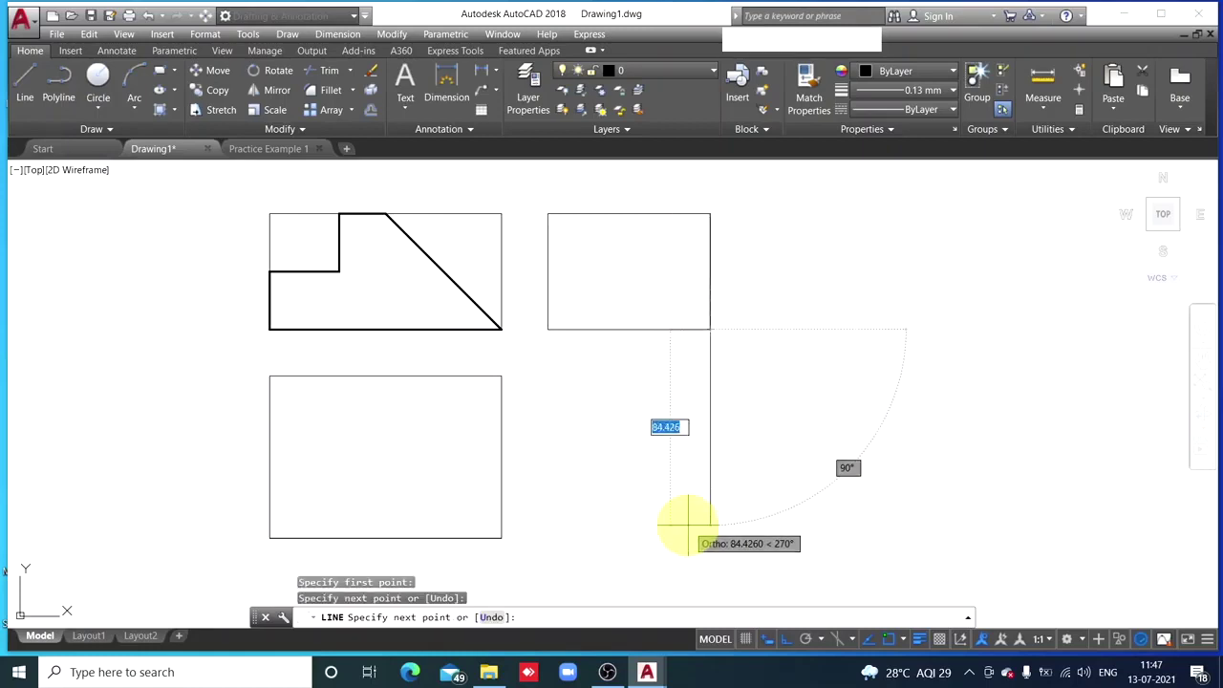
key(Escape)
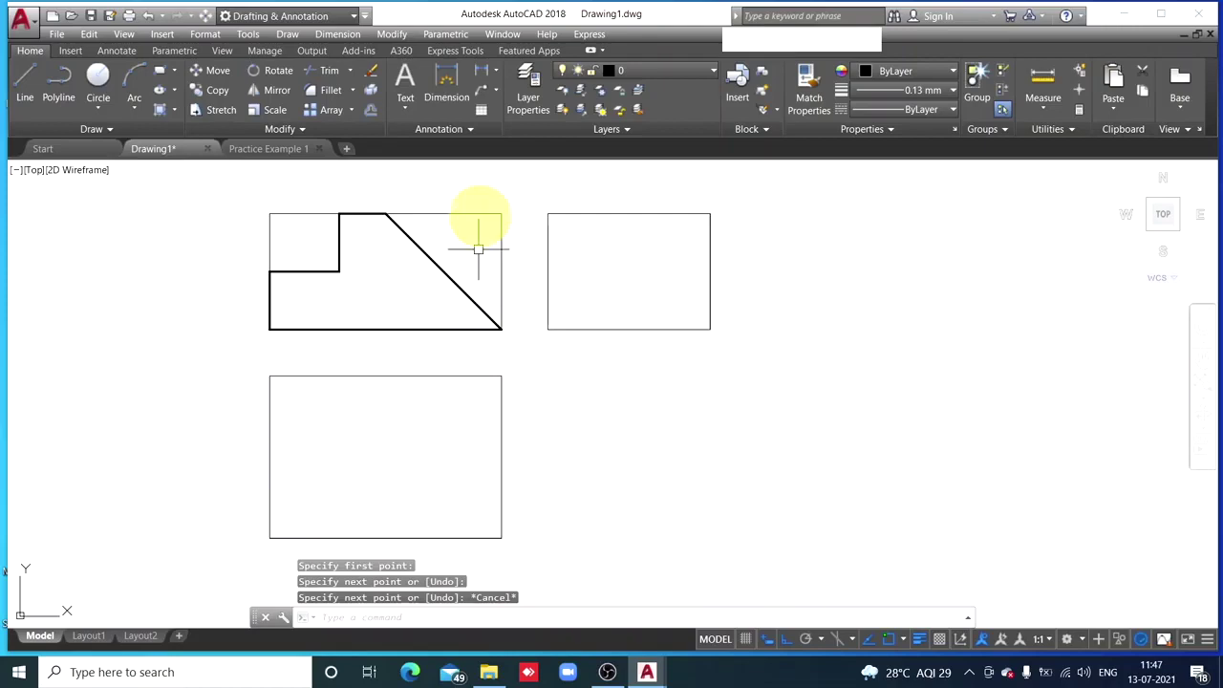
Match the front view's sloping line properties onto the side view's right edge and the top view's bottom edge.
click(453, 277)
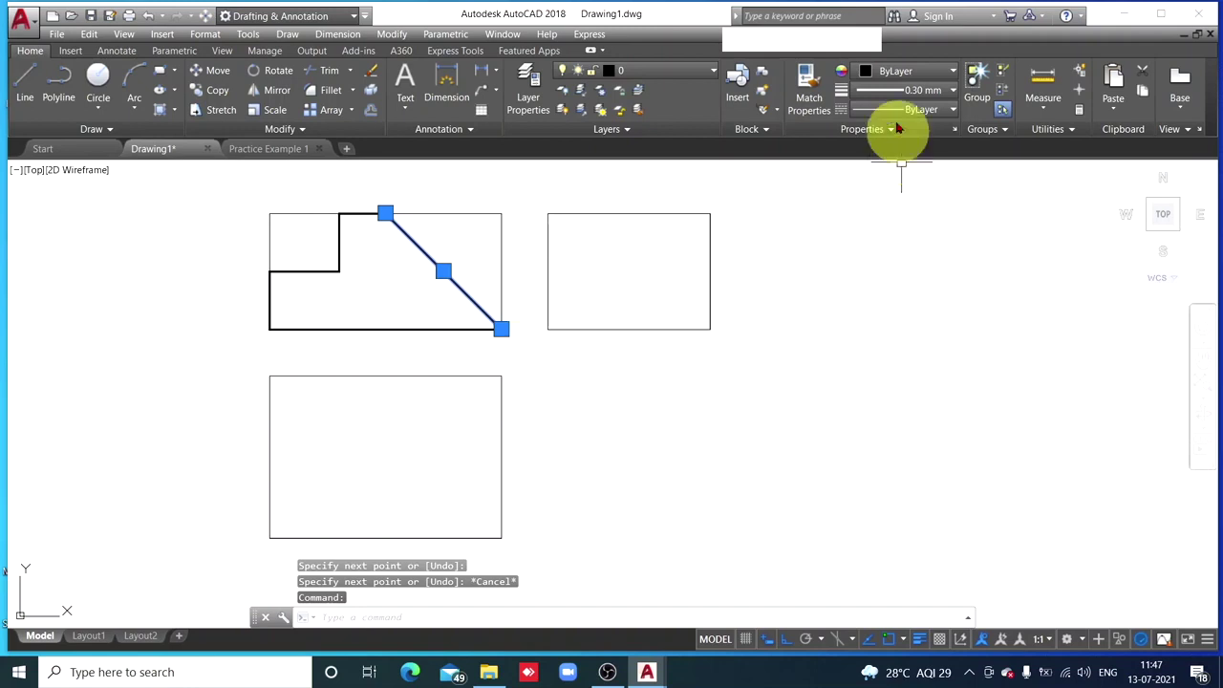
click(810, 104)
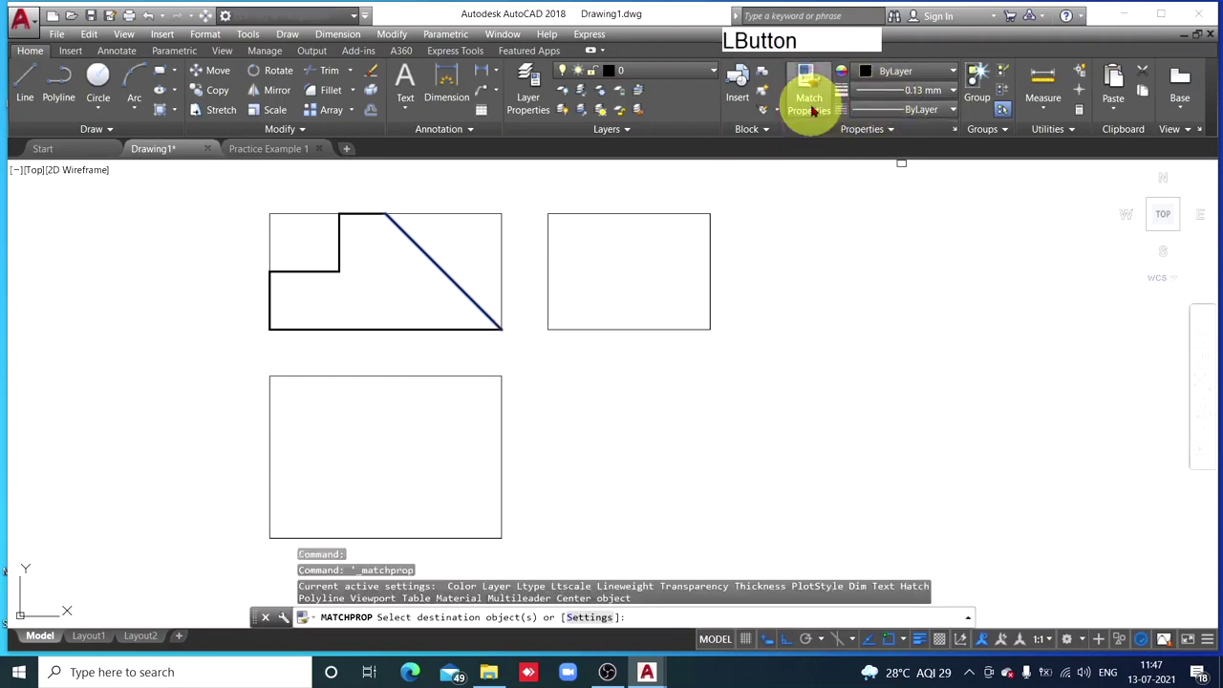
click(711, 272)
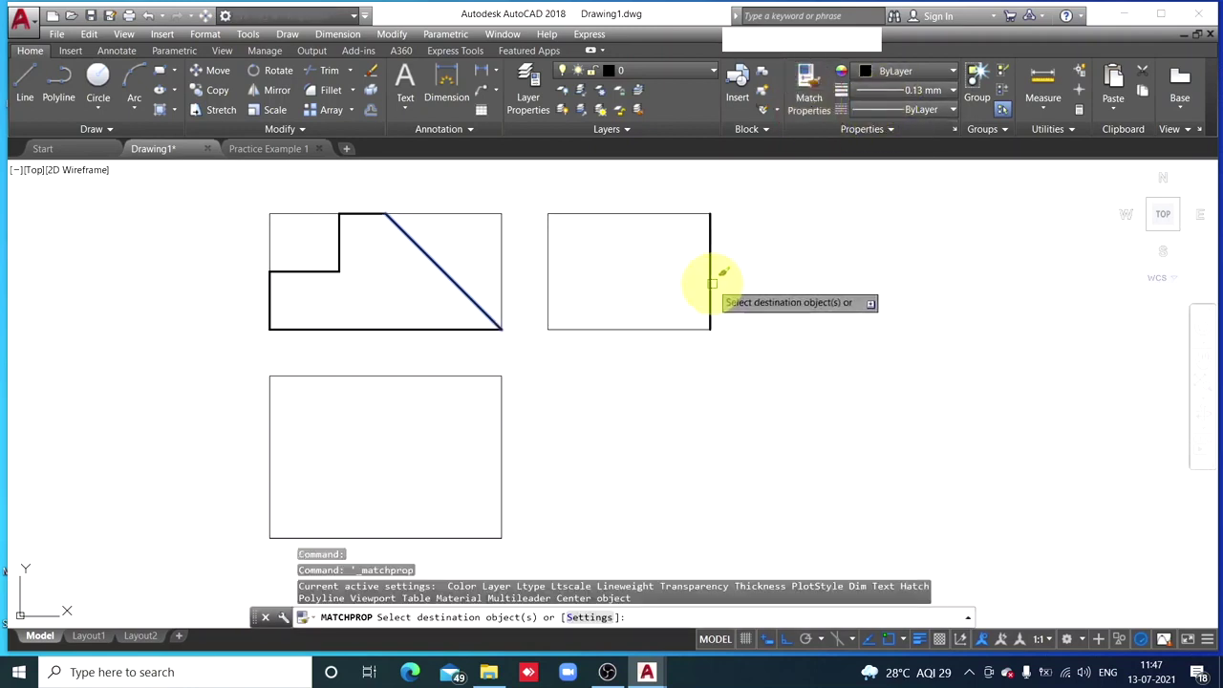
click(424, 536)
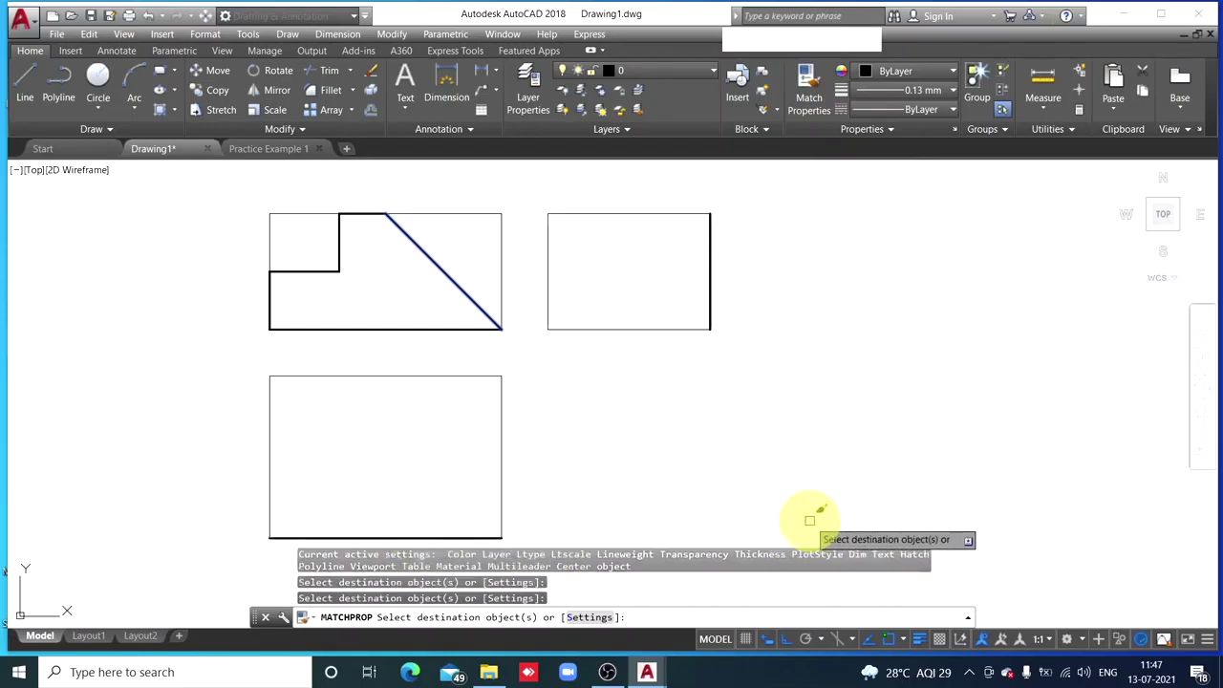
key(Escape)
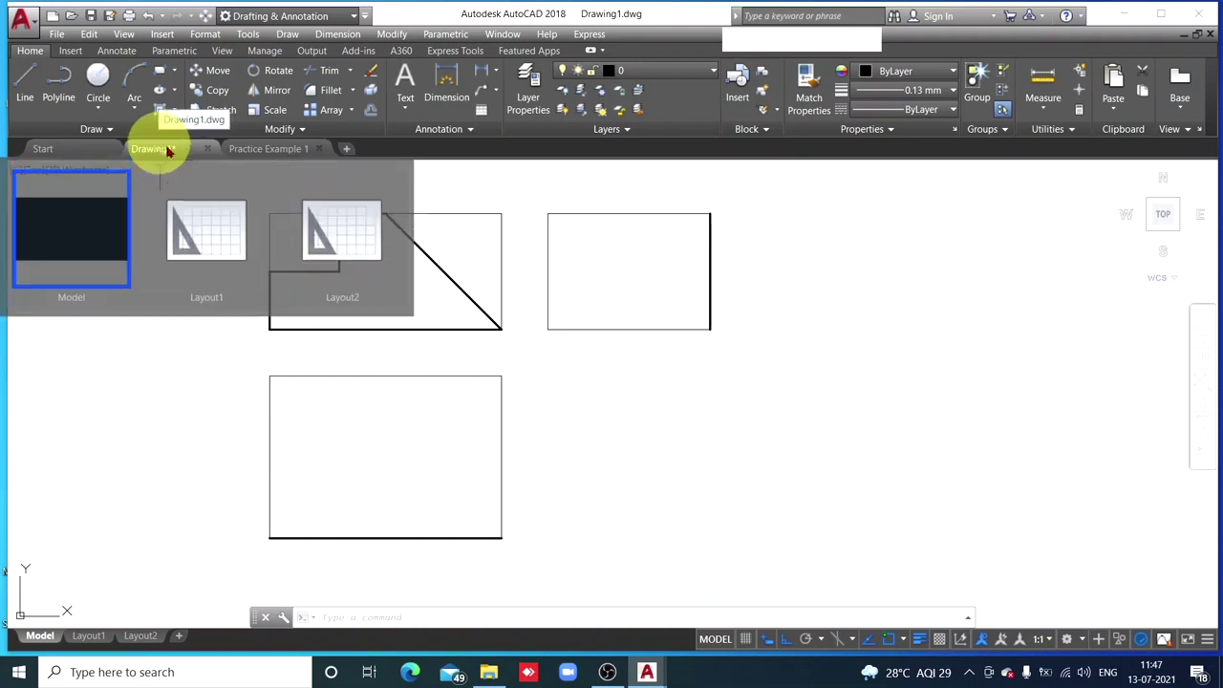
Check the dimensions in the Practice Example 1 drawing and draw a line along the full length of Drawing1's top view upper edge.
click(266, 148)
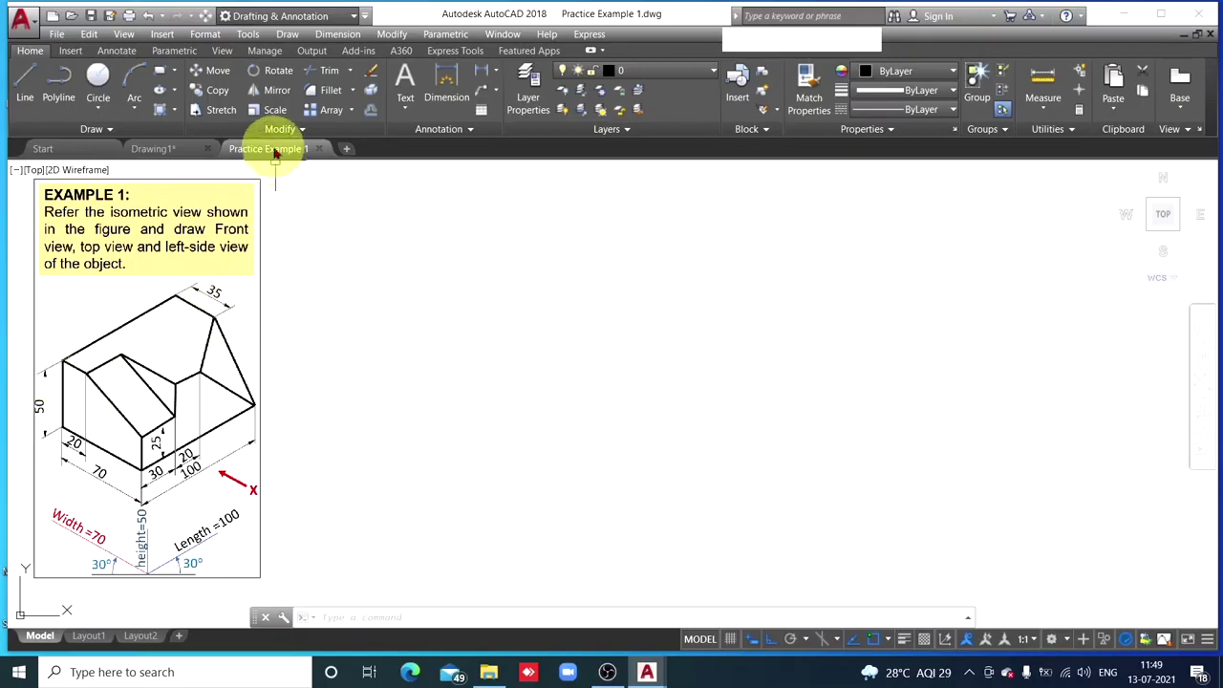
mouse_move(275, 153)
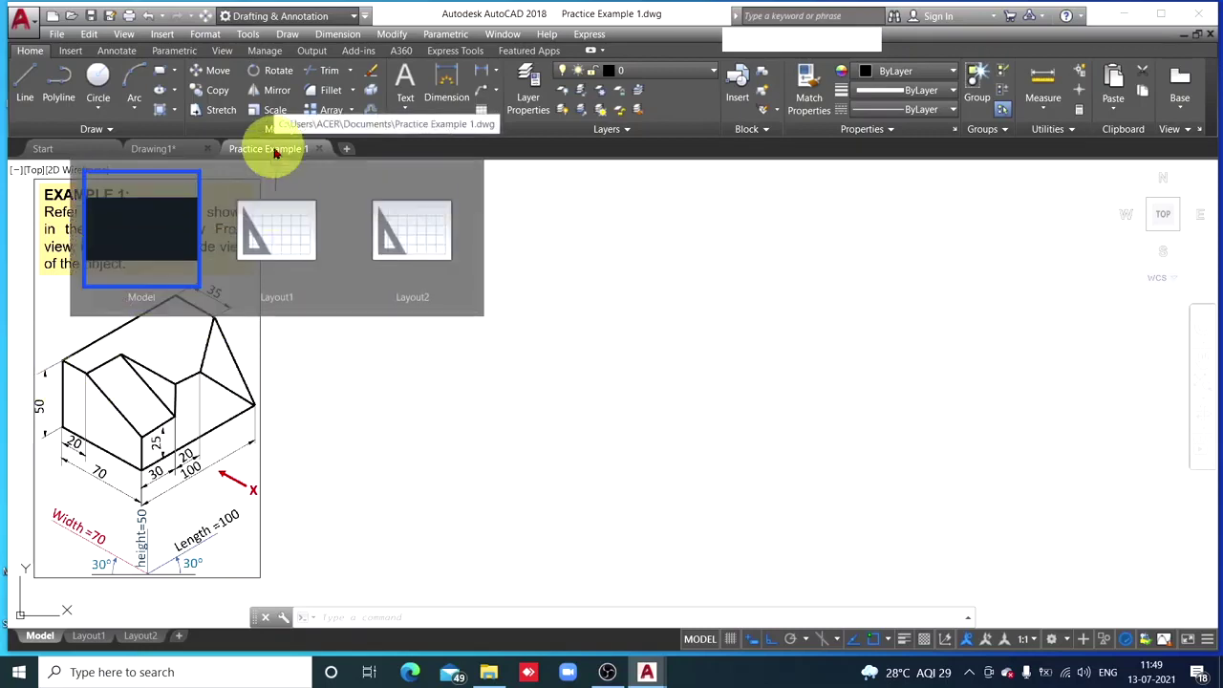
click(197, 159)
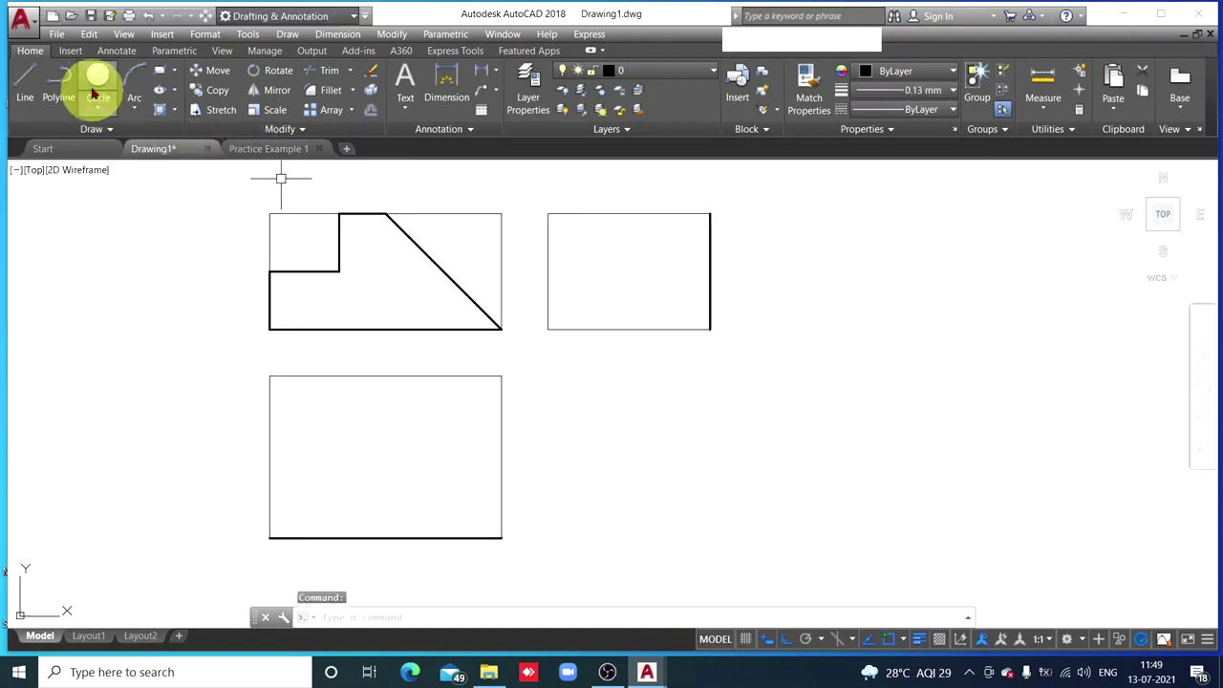
click(24, 92)
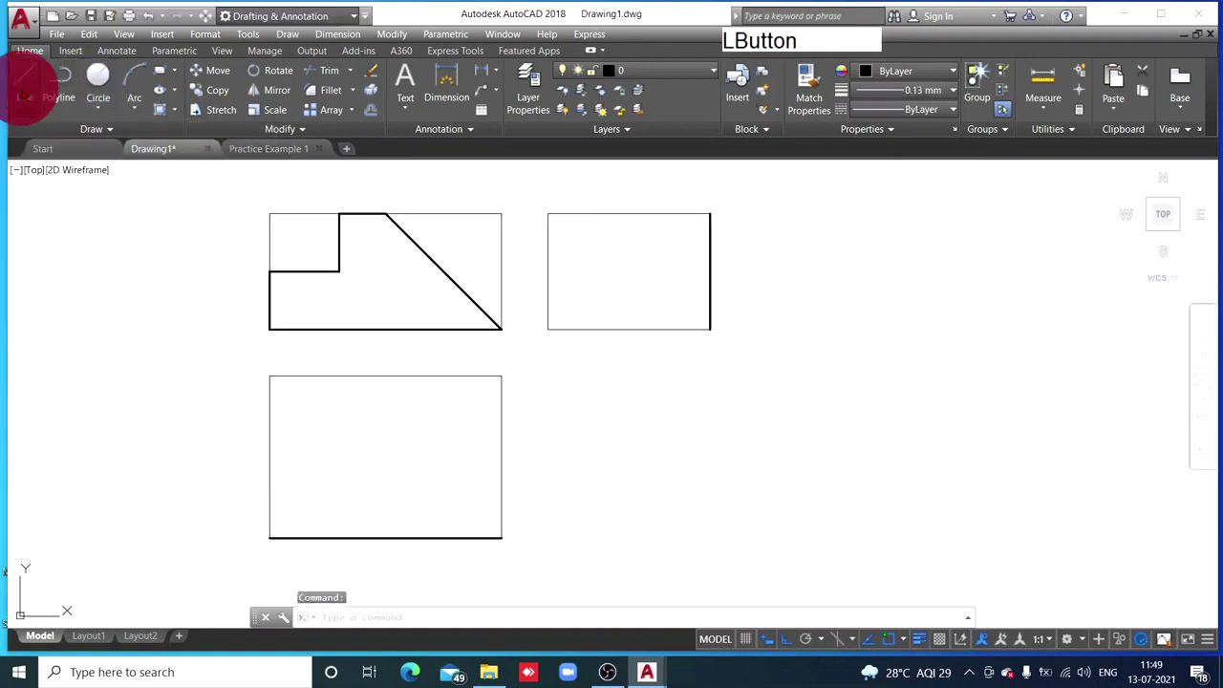
click(501, 375)
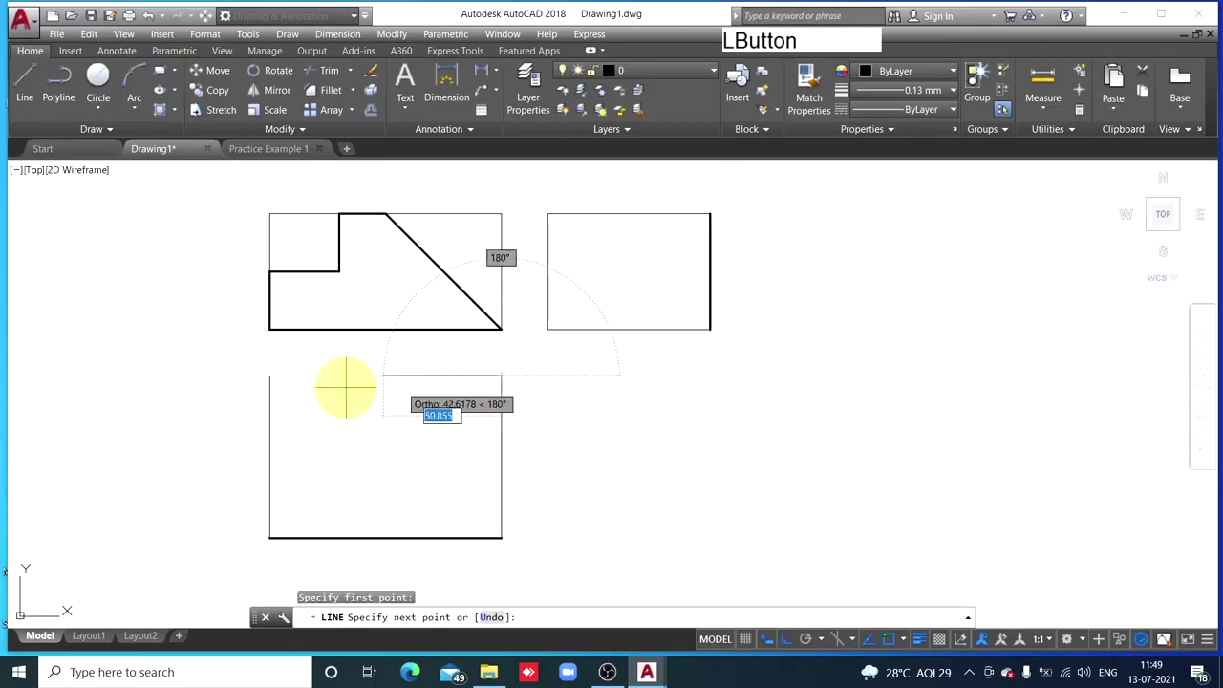
click(269, 376)
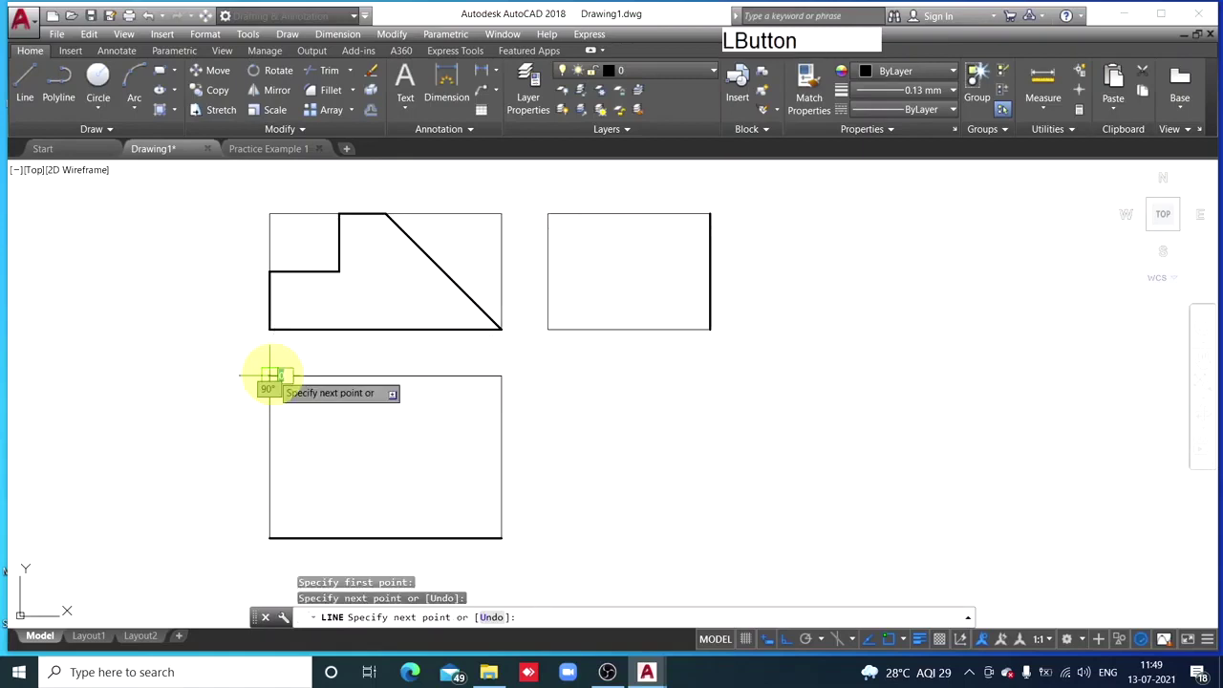
key(Escape)
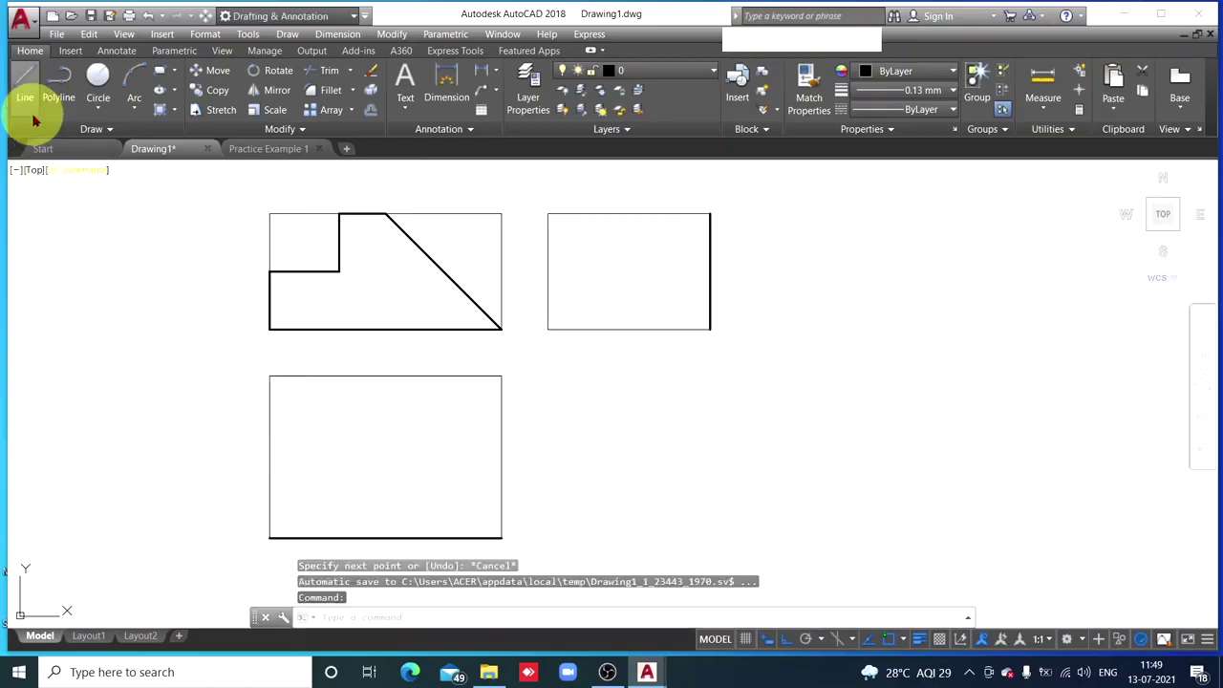
Draw a 35-unit line from the top view's upper right corner down to the midpoint of its right edge.
click(25, 85)
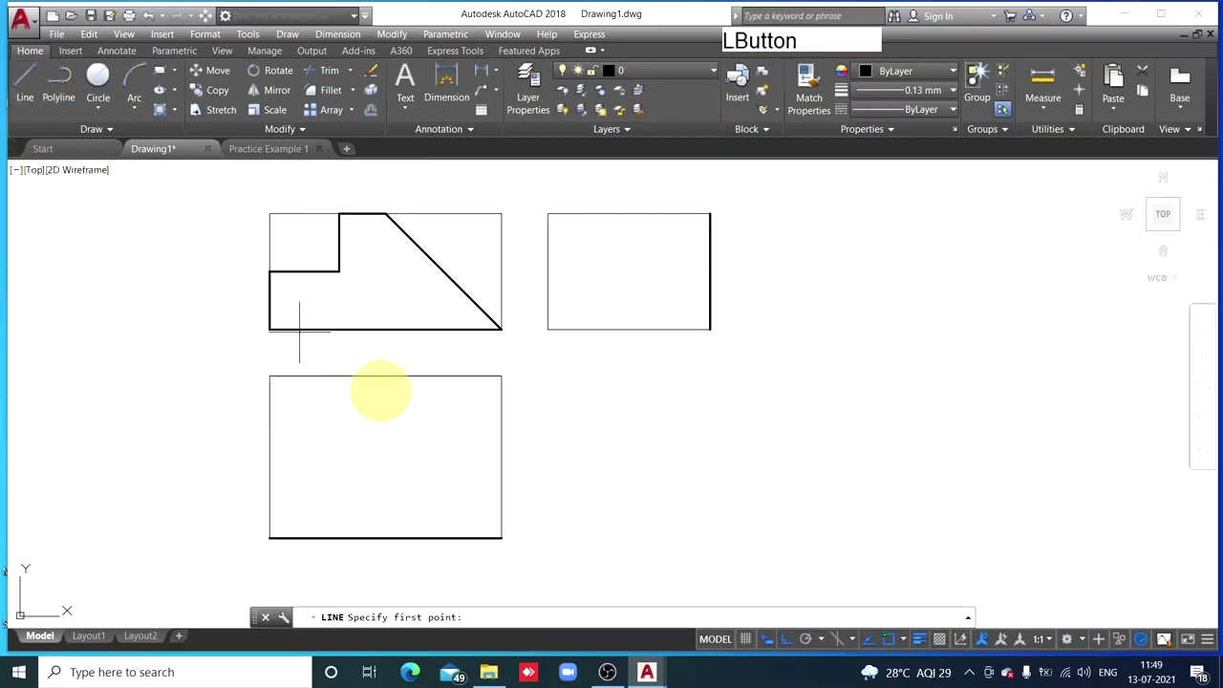
click(500, 375)
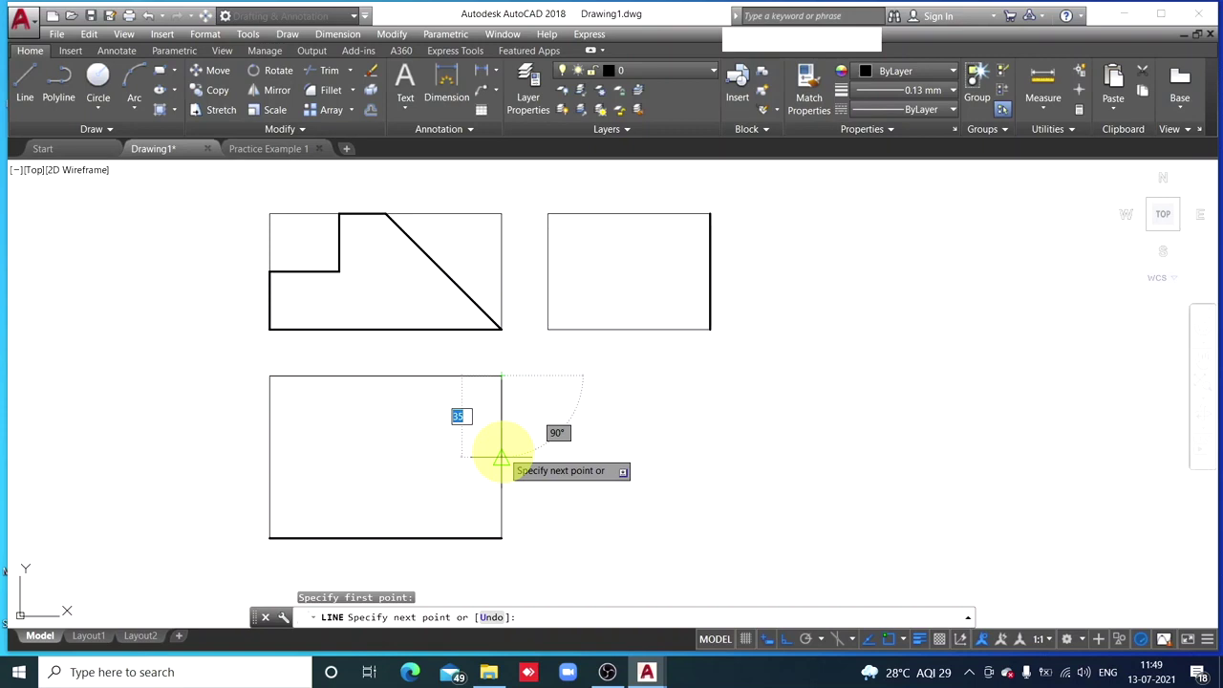
click(501, 457)
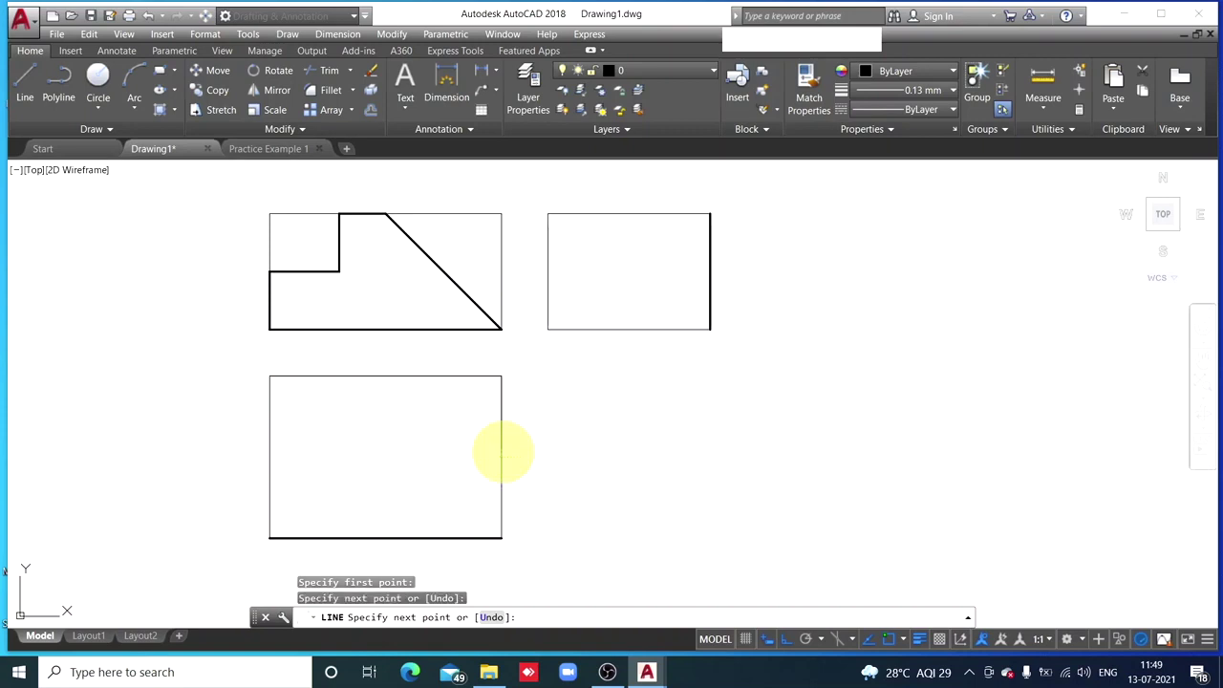
key(Escape)
Draw a 20-unit line down the top view's left edge, starting from its upper left corner.
click(28, 98)
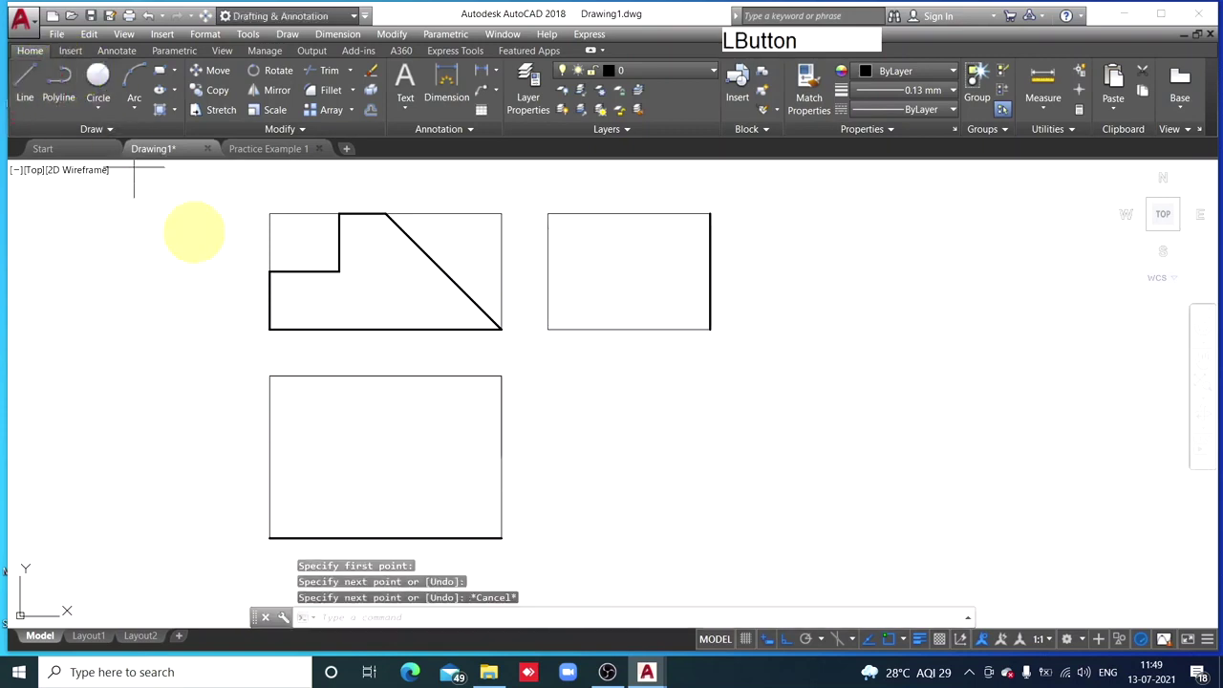
click(270, 376)
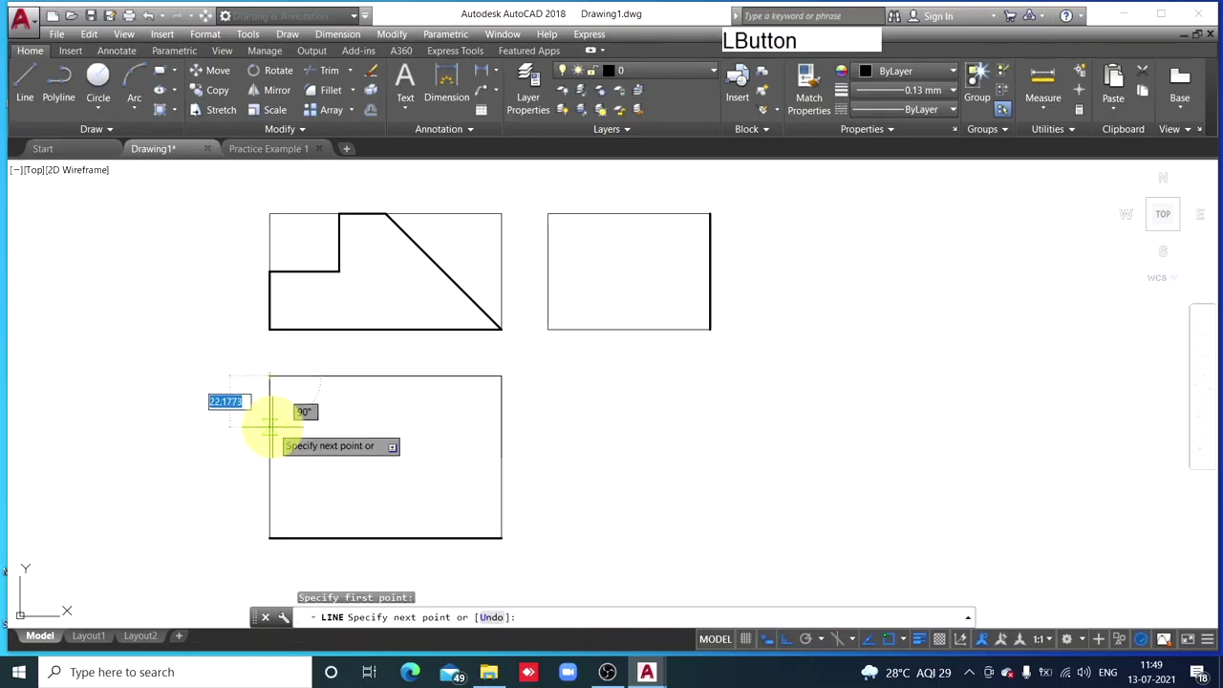
text(2)
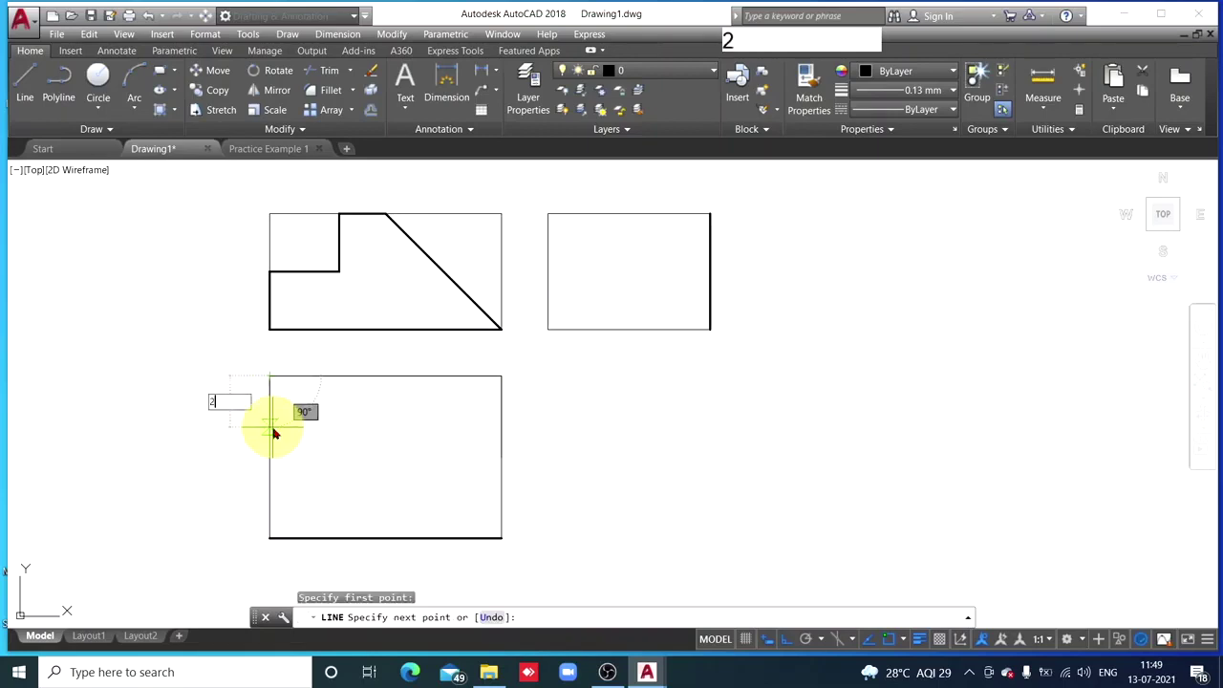
text(0)
key(Return)
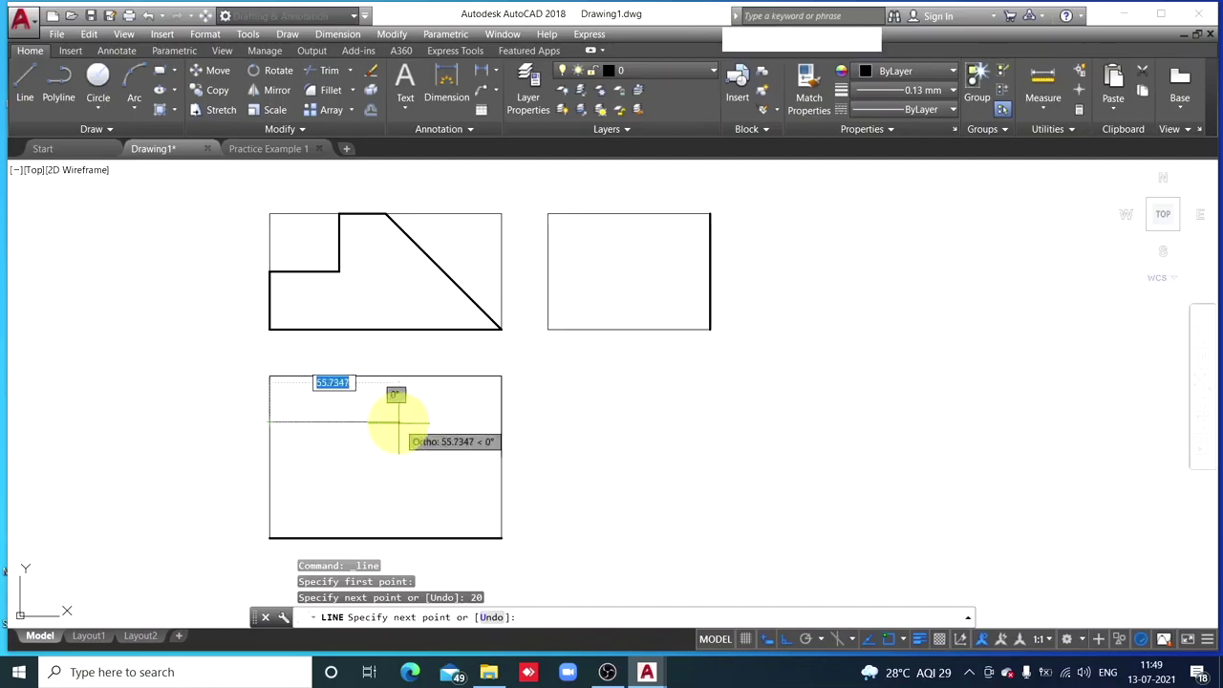
Continue the top view's line 30 across, perpendicular to the bottom edge, 20 along it, and diagonally to the endpoint on the right edge.
text(30)
key(Return)
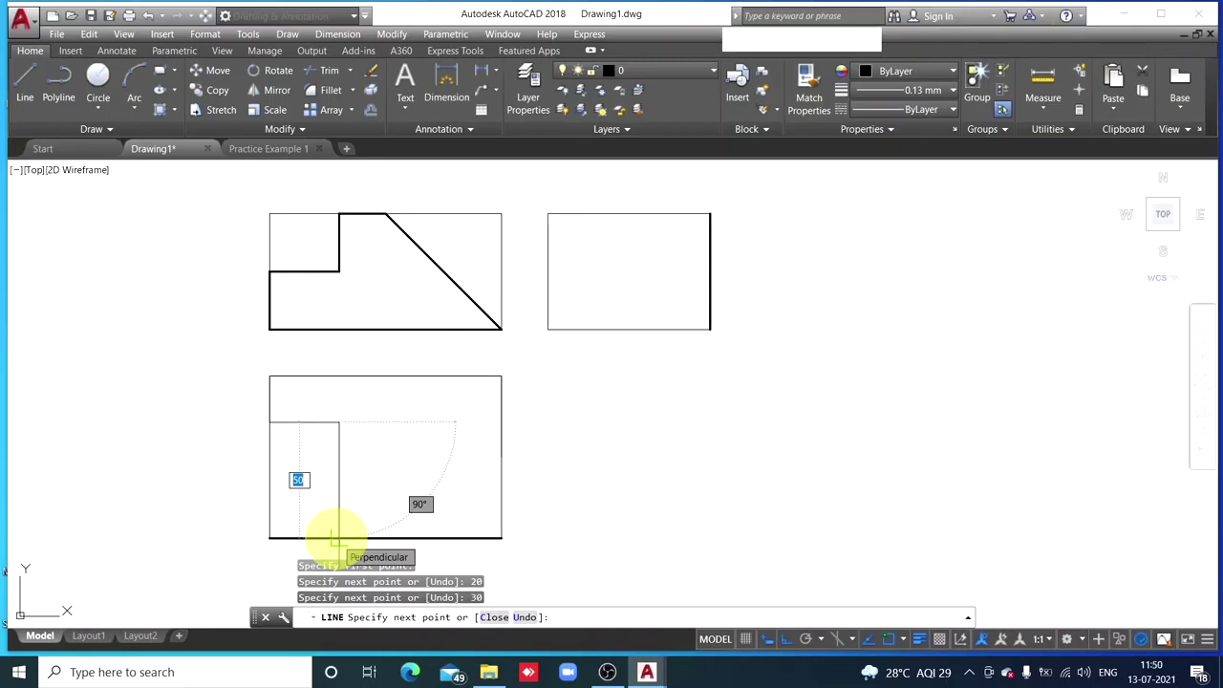
click(337, 538)
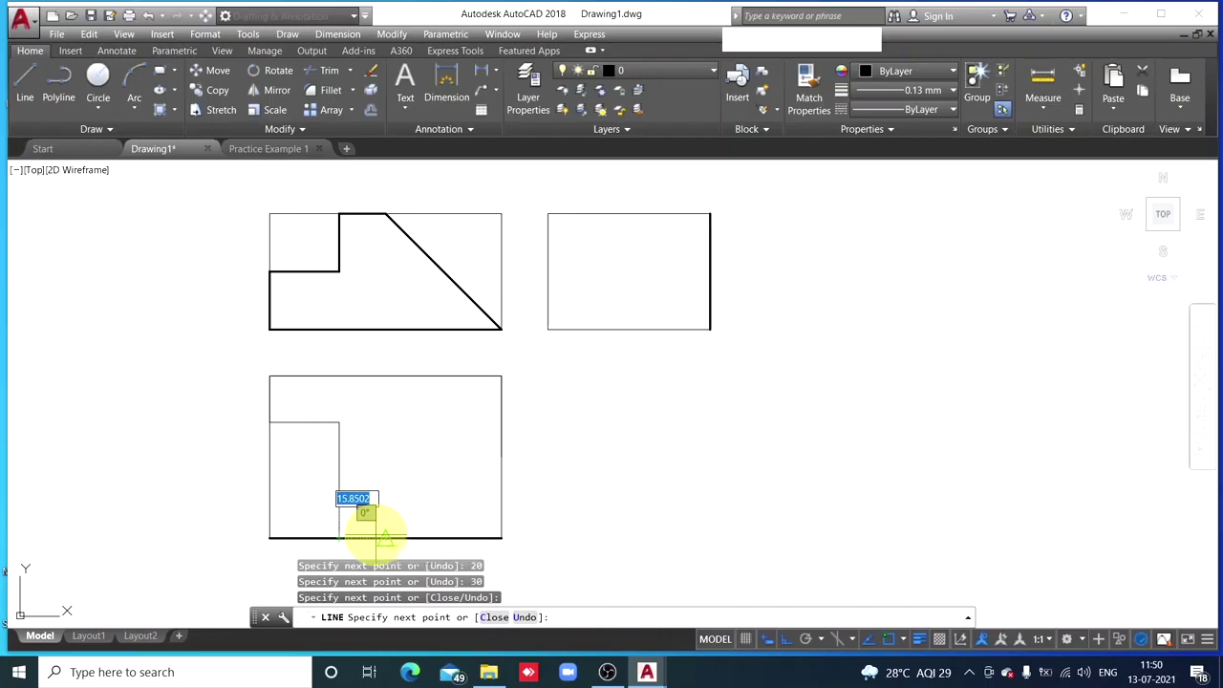
text(20)
key(Return)
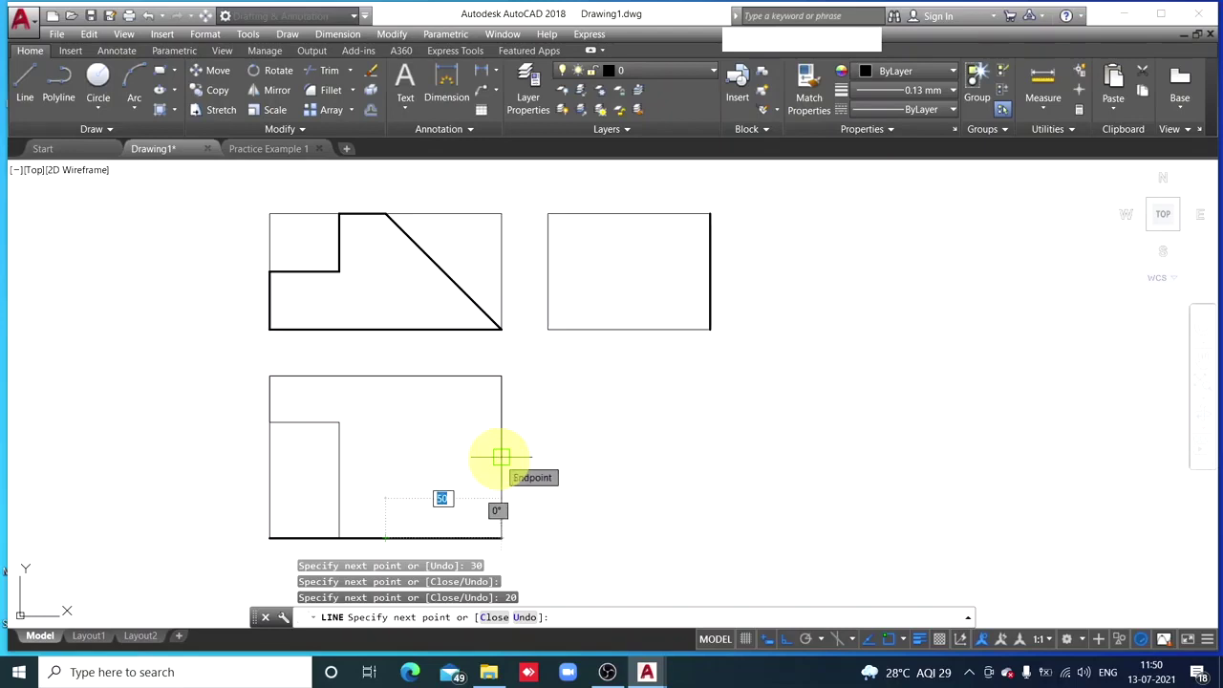
click(501, 457)
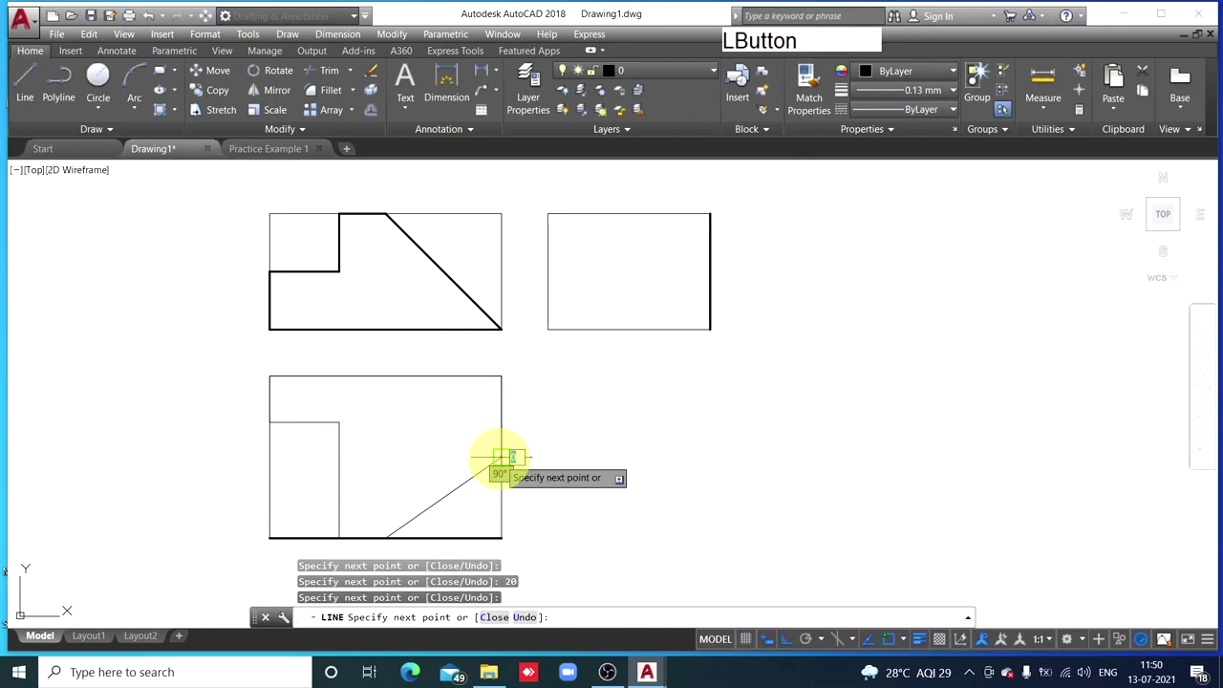
key(Escape)
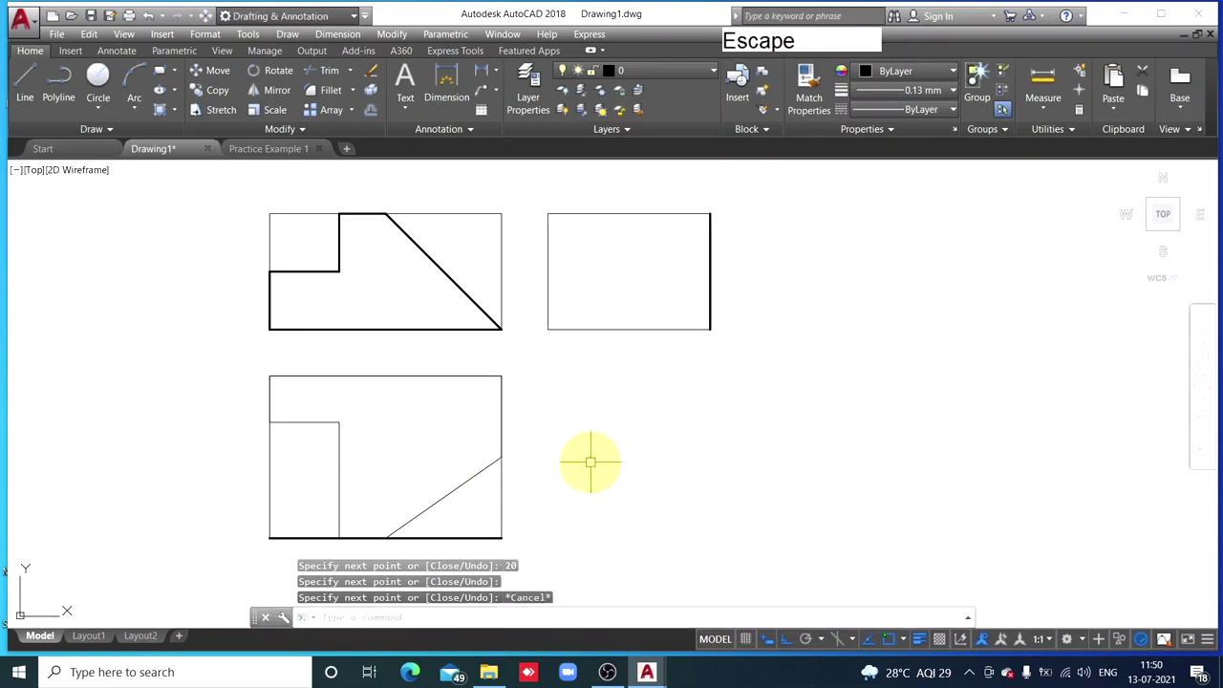
Match the properties of the front view's thick sloping line onto the top view's upper outline, left notch lines and diagonal corner line.
click(429, 250)
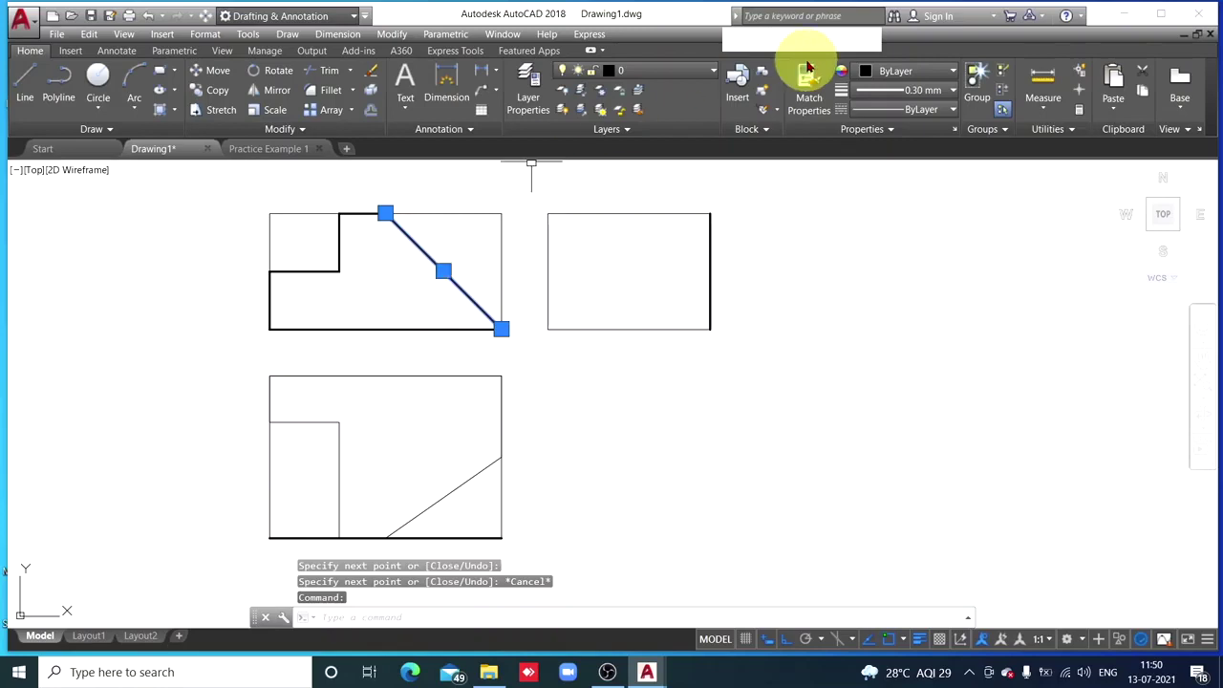
click(801, 103)
click(497, 409)
click(486, 375)
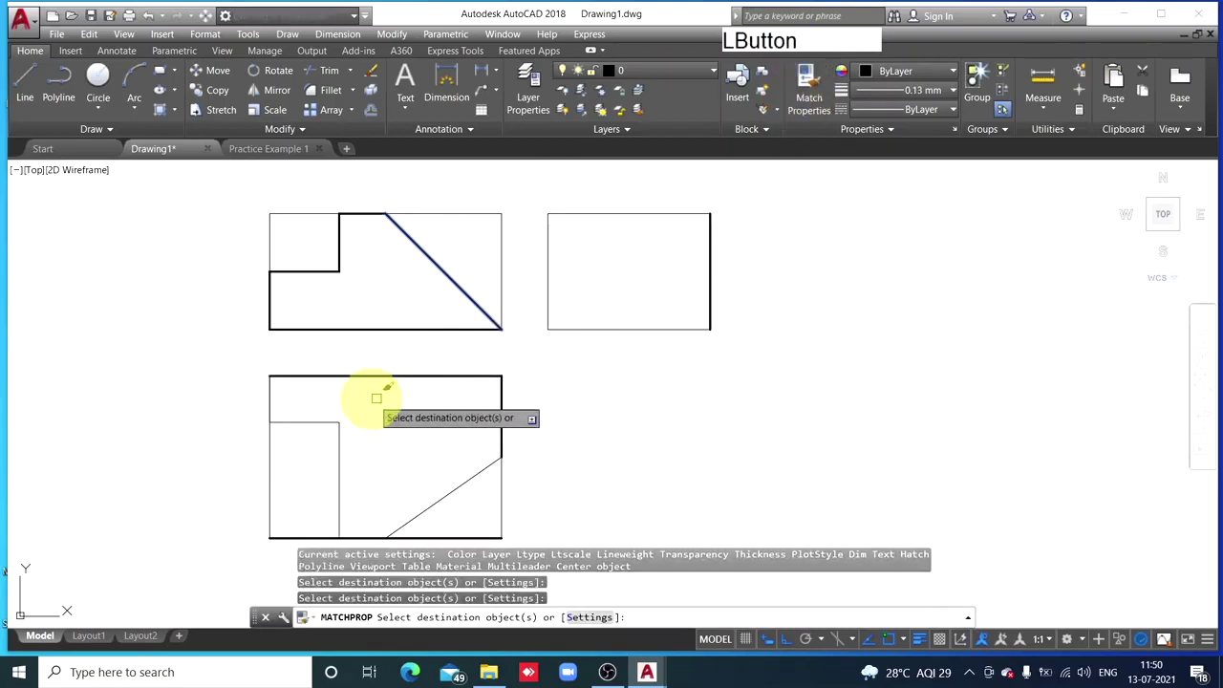
click(270, 408)
click(294, 420)
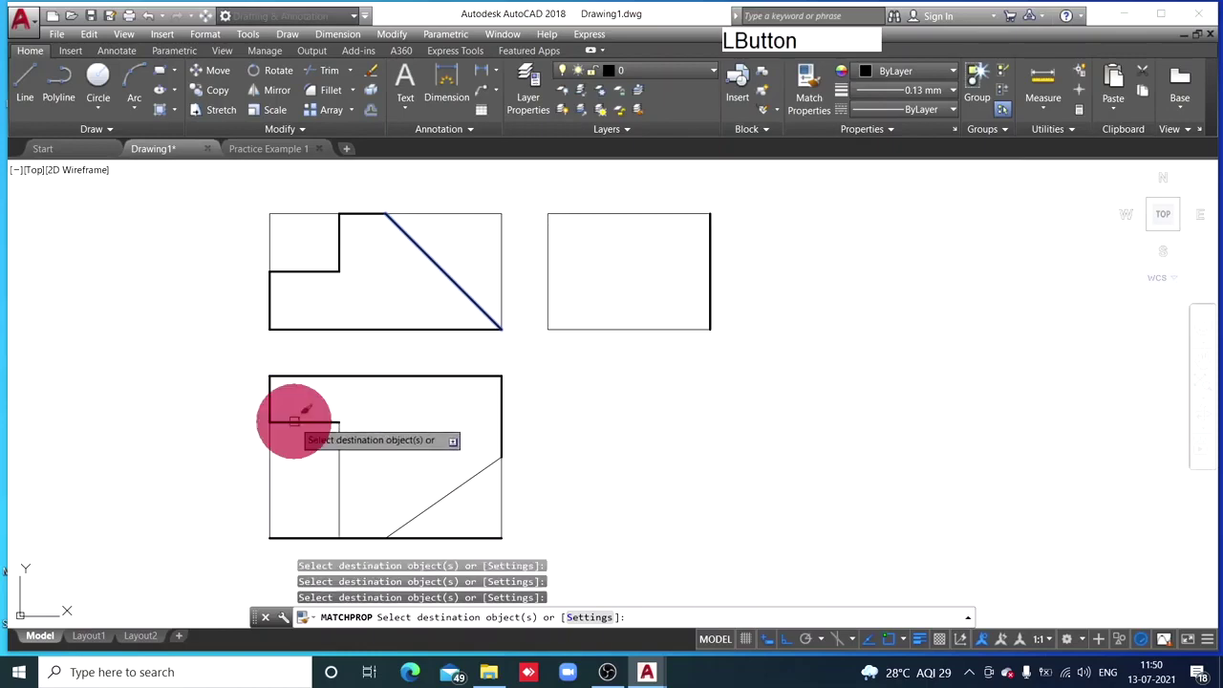
click(340, 466)
click(434, 503)
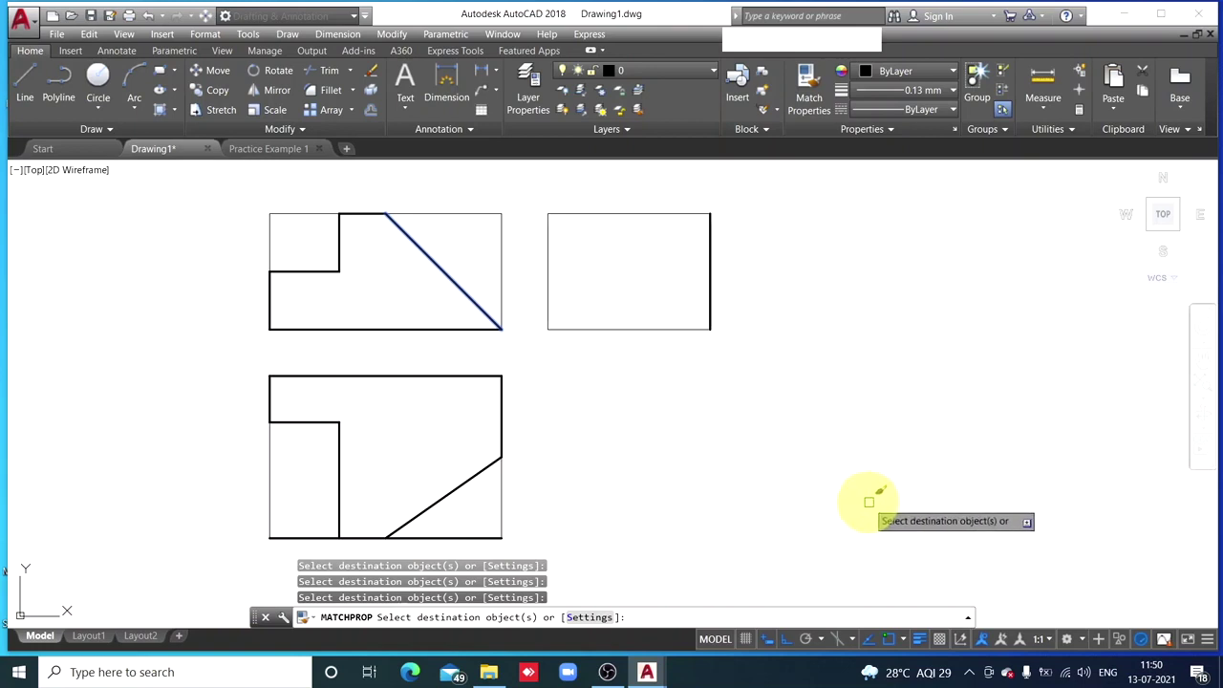
key(Escape)
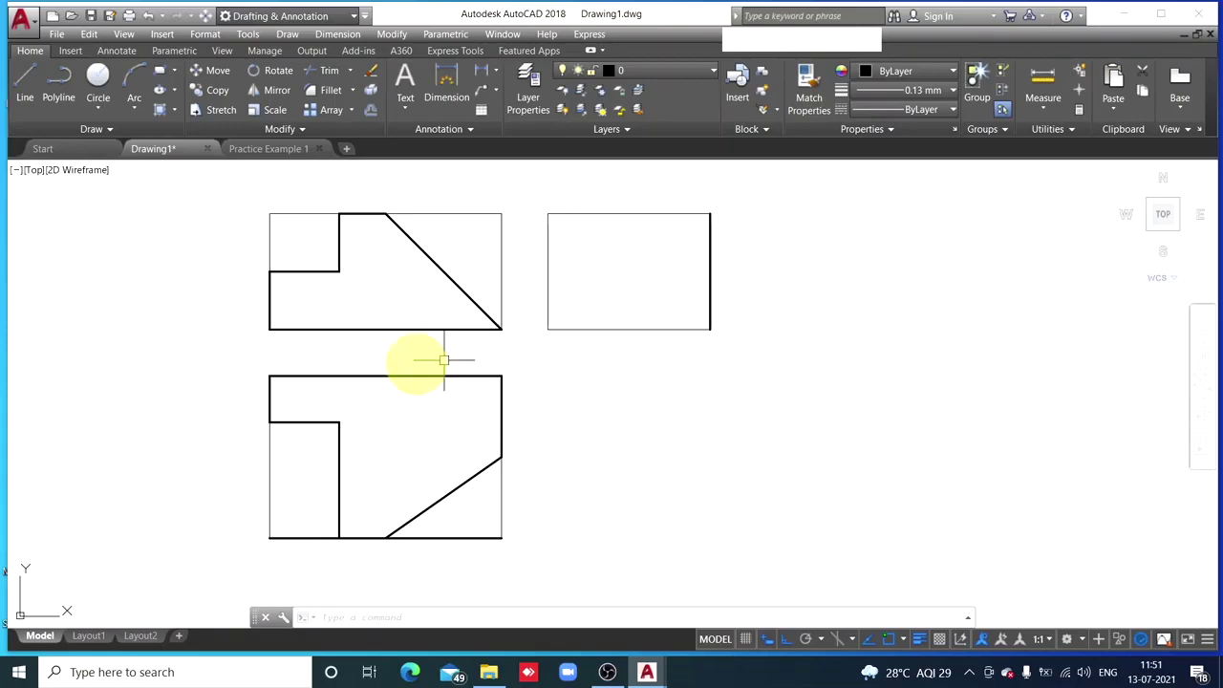
Draw a line along the front view's top edge and match its properties to the thick sloping line.
click(22, 102)
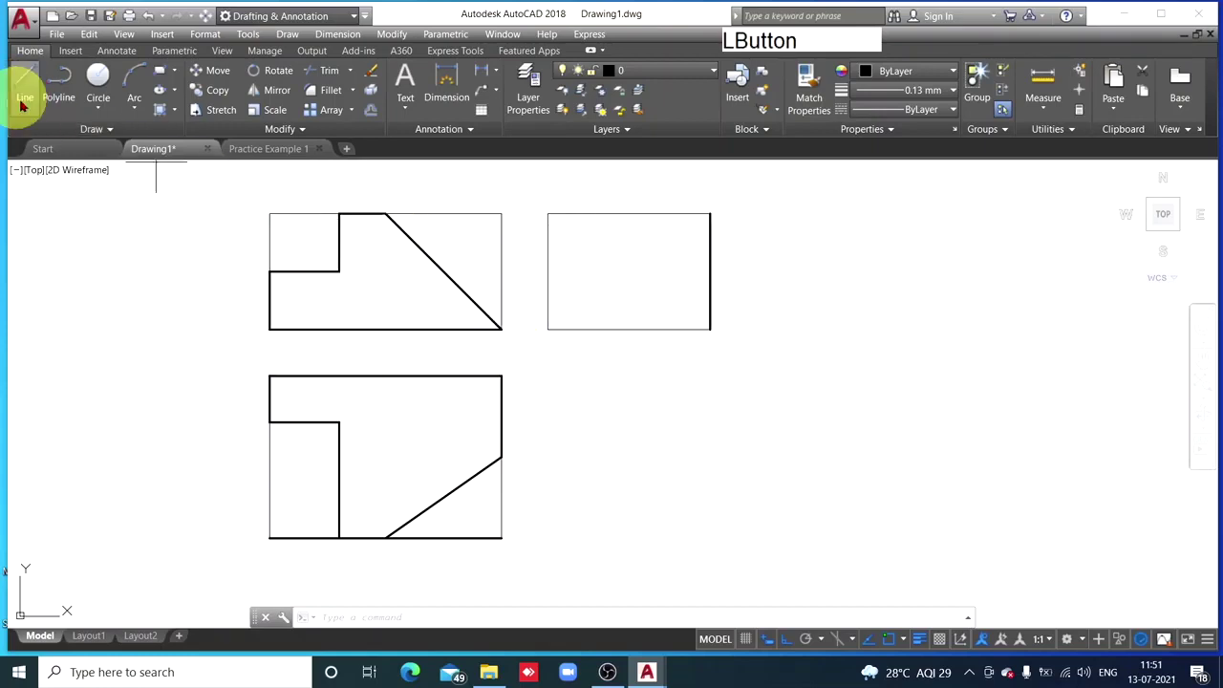
click(283, 212)
click(502, 212)
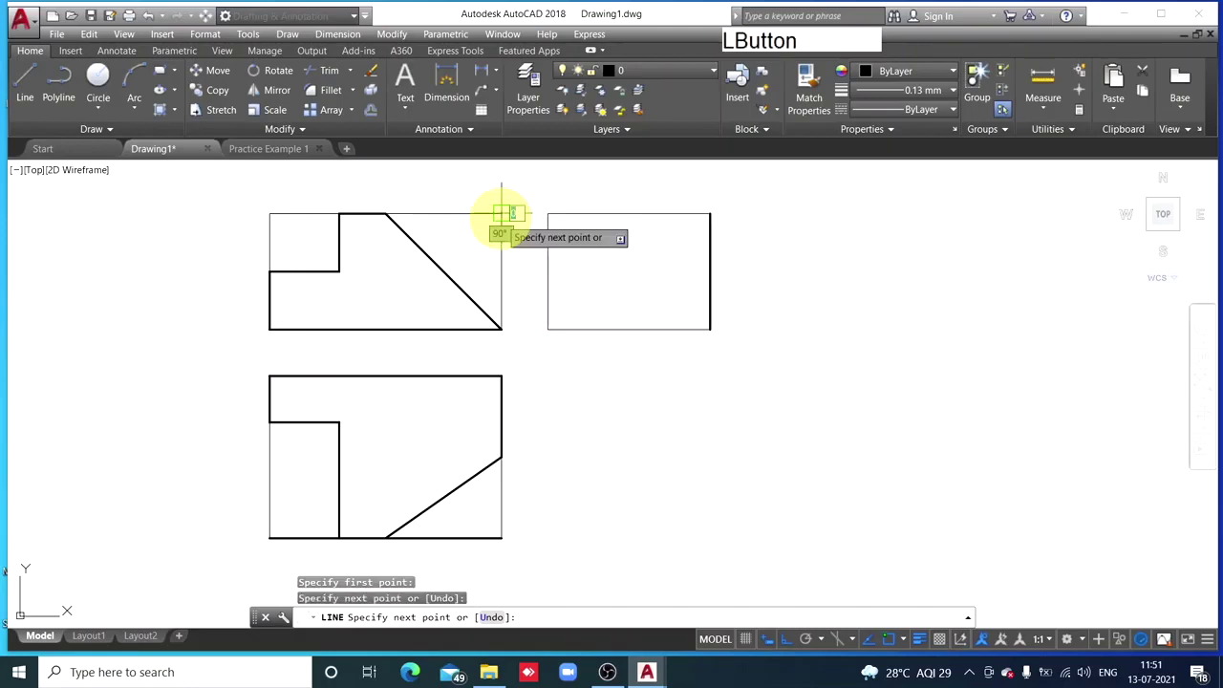
key(Escape)
click(464, 288)
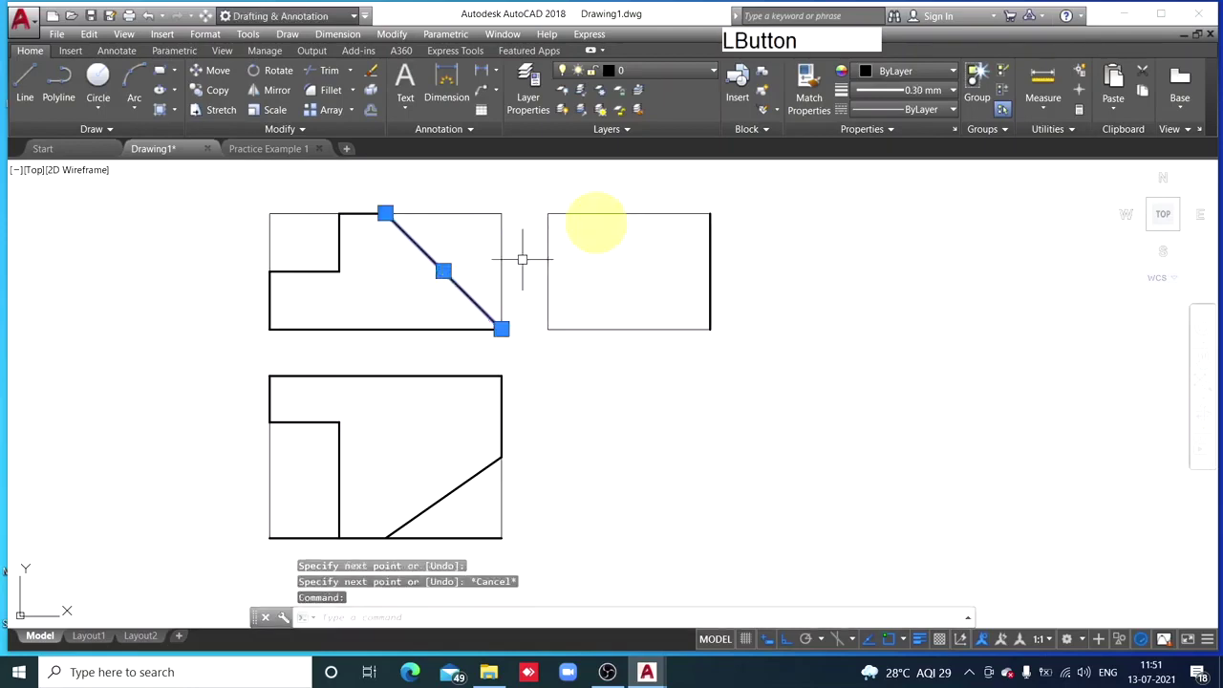
click(805, 91)
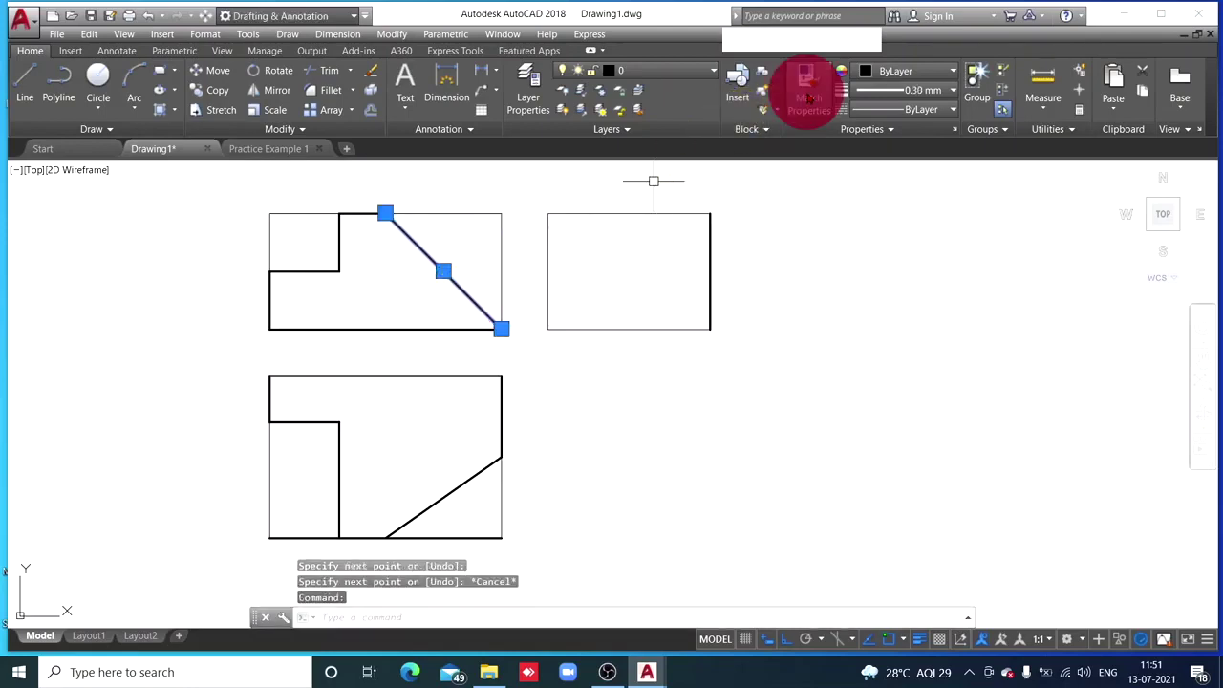
click(470, 217)
key(Escape)
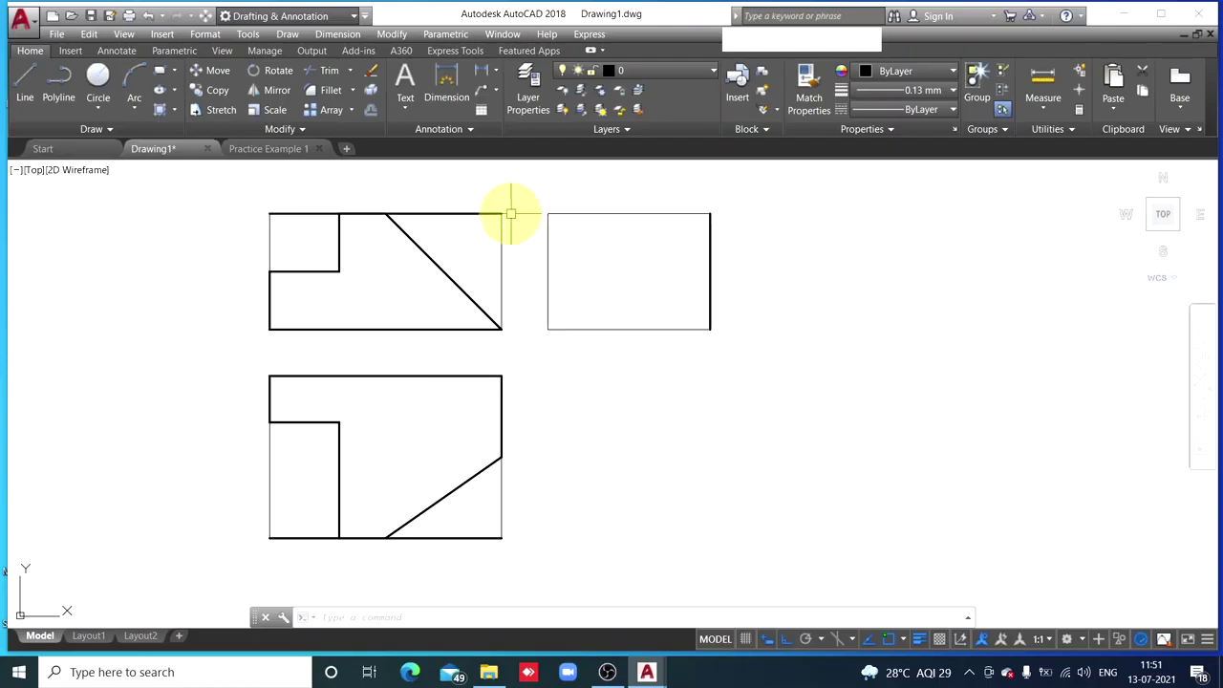
Draw a line along the side view's top edge and match its properties to the thick right edge.
click(24, 100)
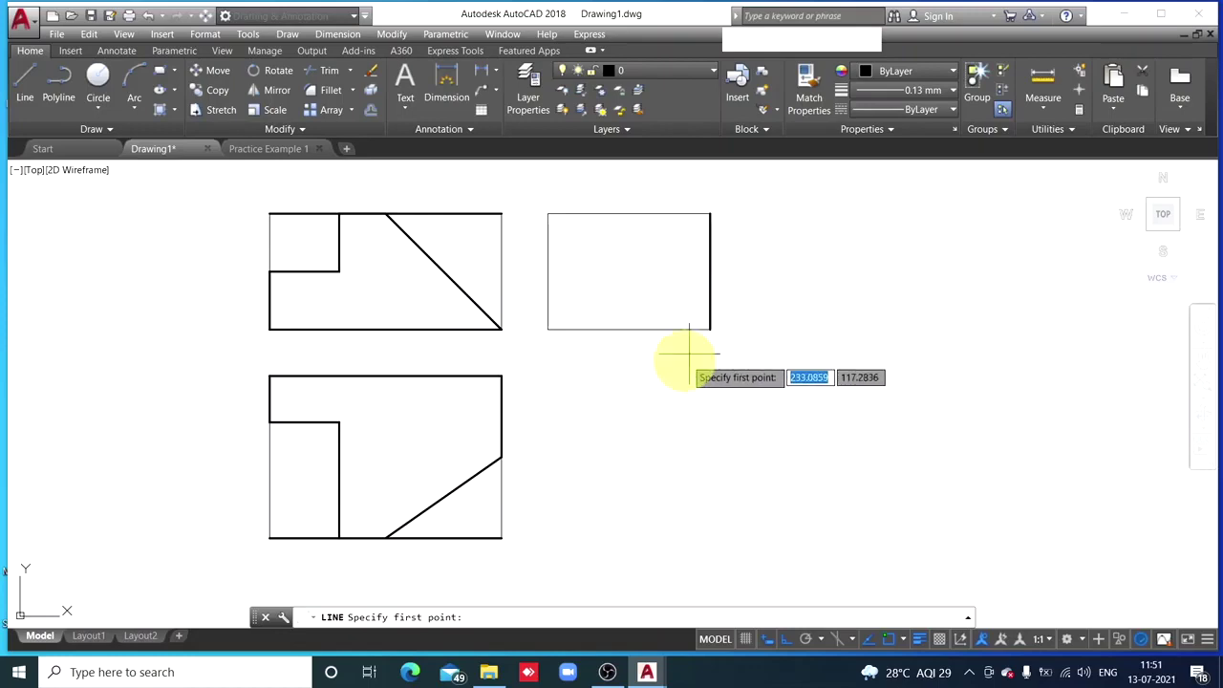
click(551, 212)
click(709, 212)
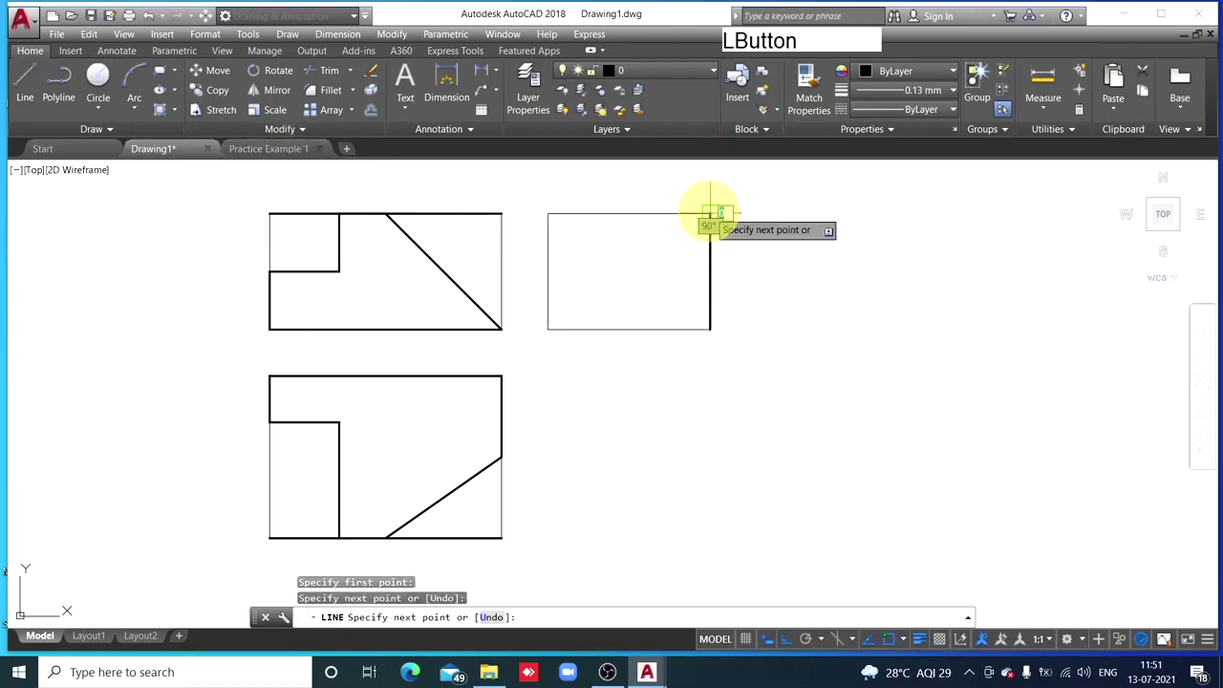
key(Escape)
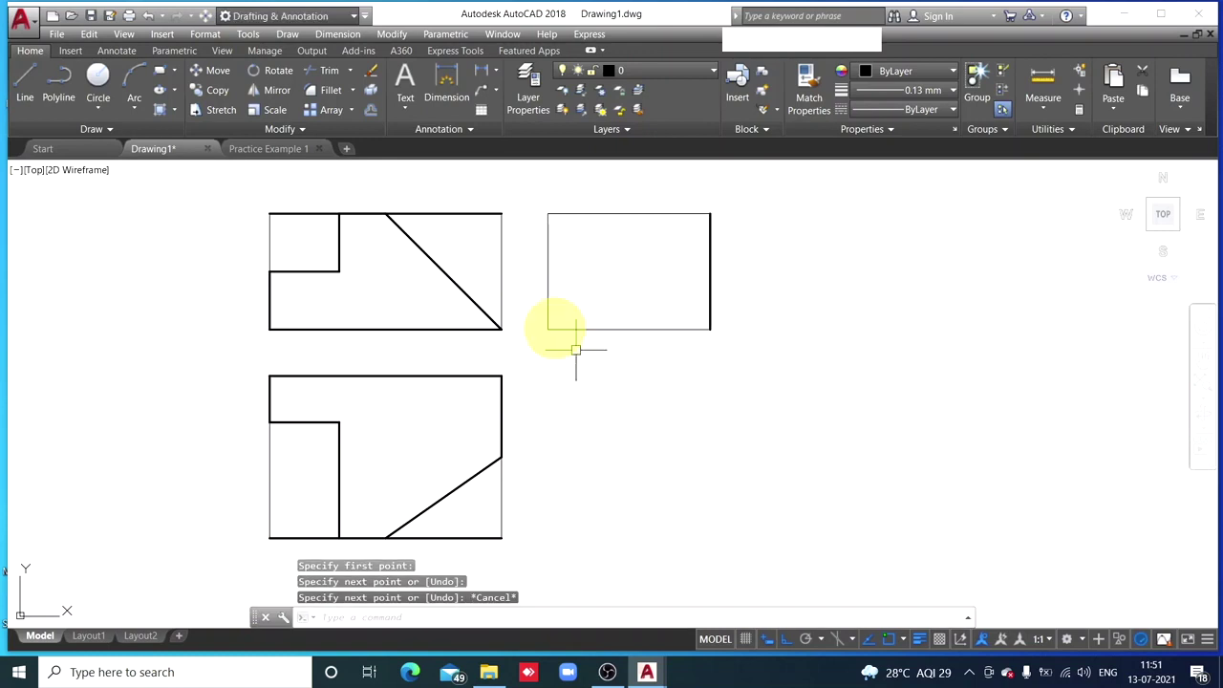
click(711, 264)
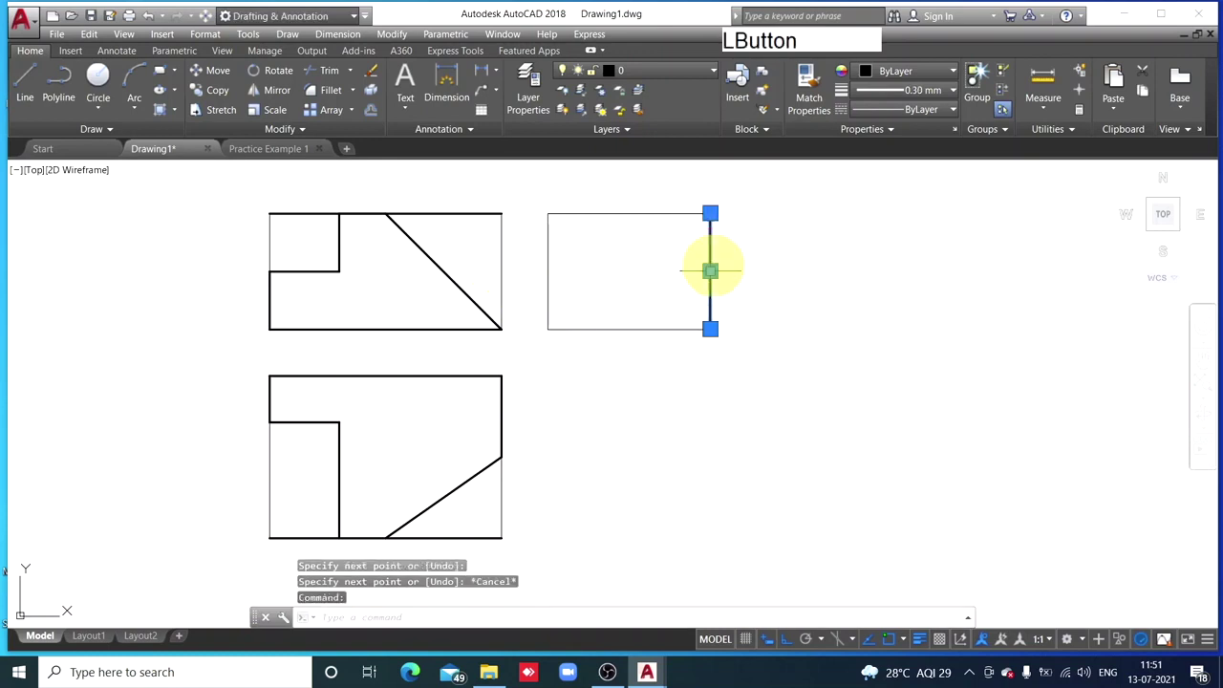
click(809, 96)
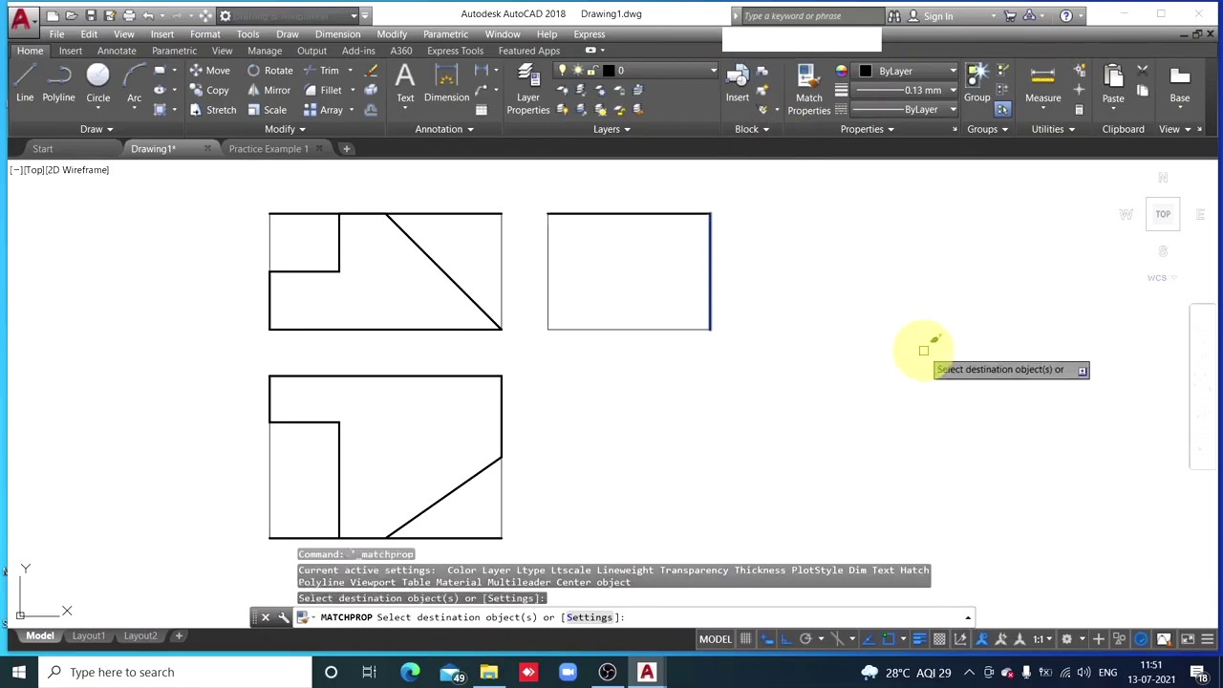
key(Escape)
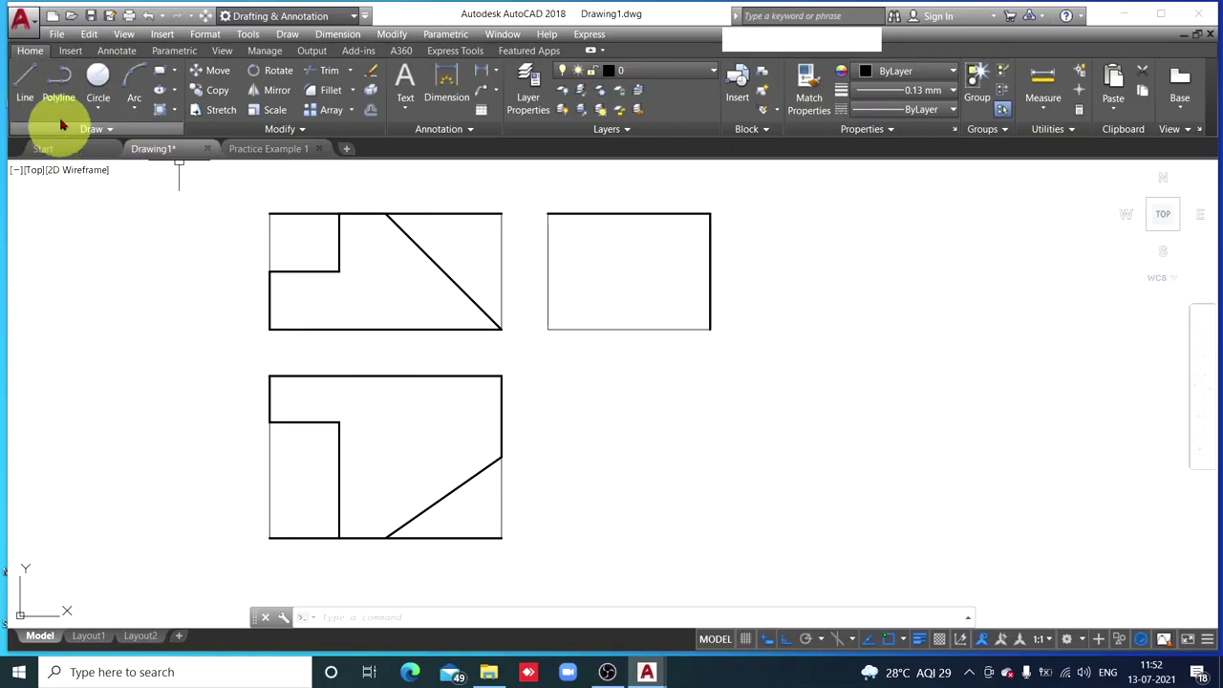
Check the dimensioned isometric figure in the Practice Example 1 drawing and return to Drawing1.
click(274, 145)
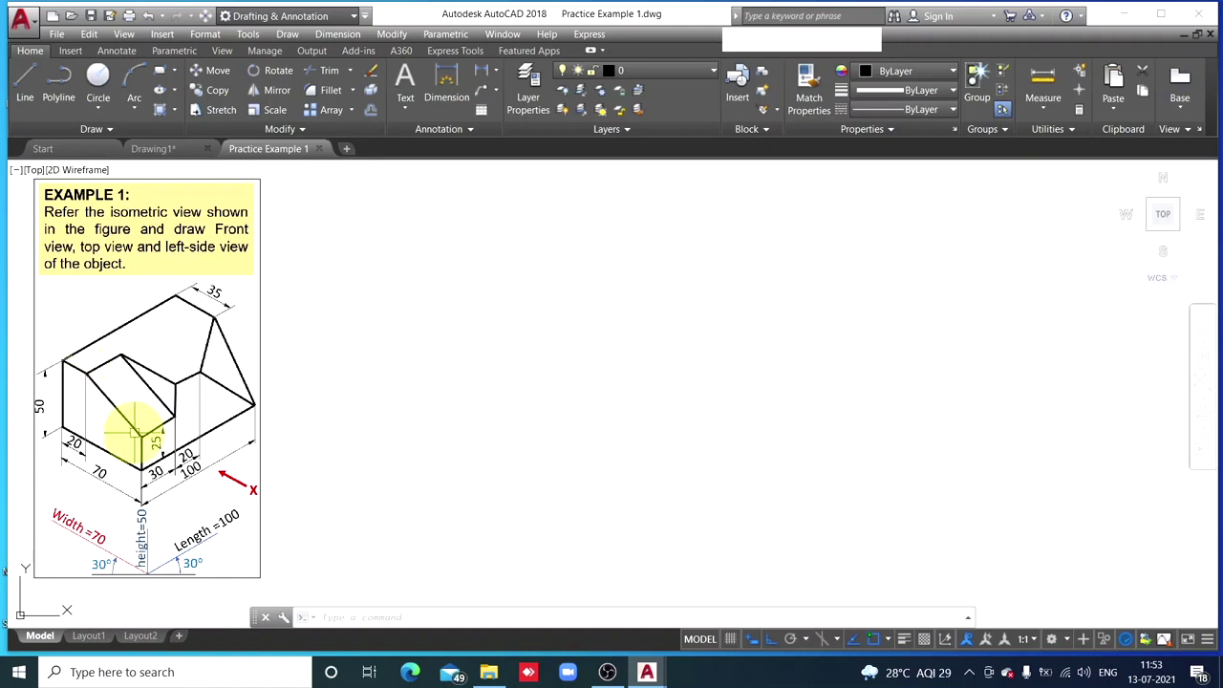
mouse_move(159, 150)
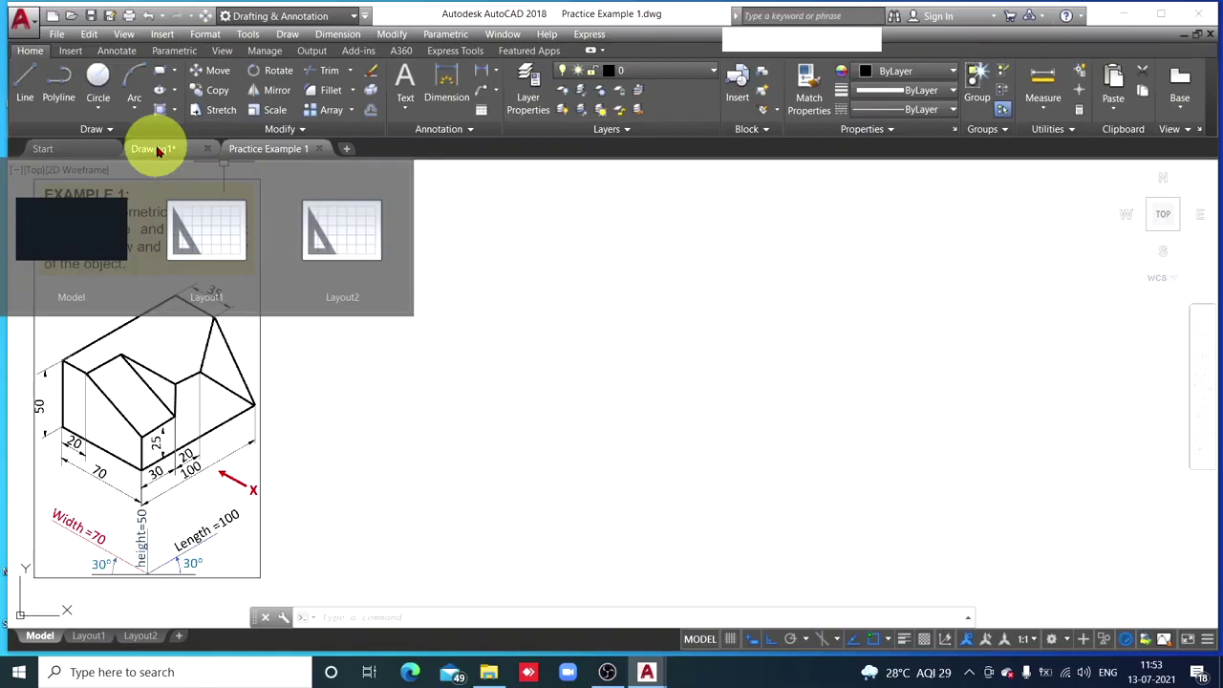
click(158, 150)
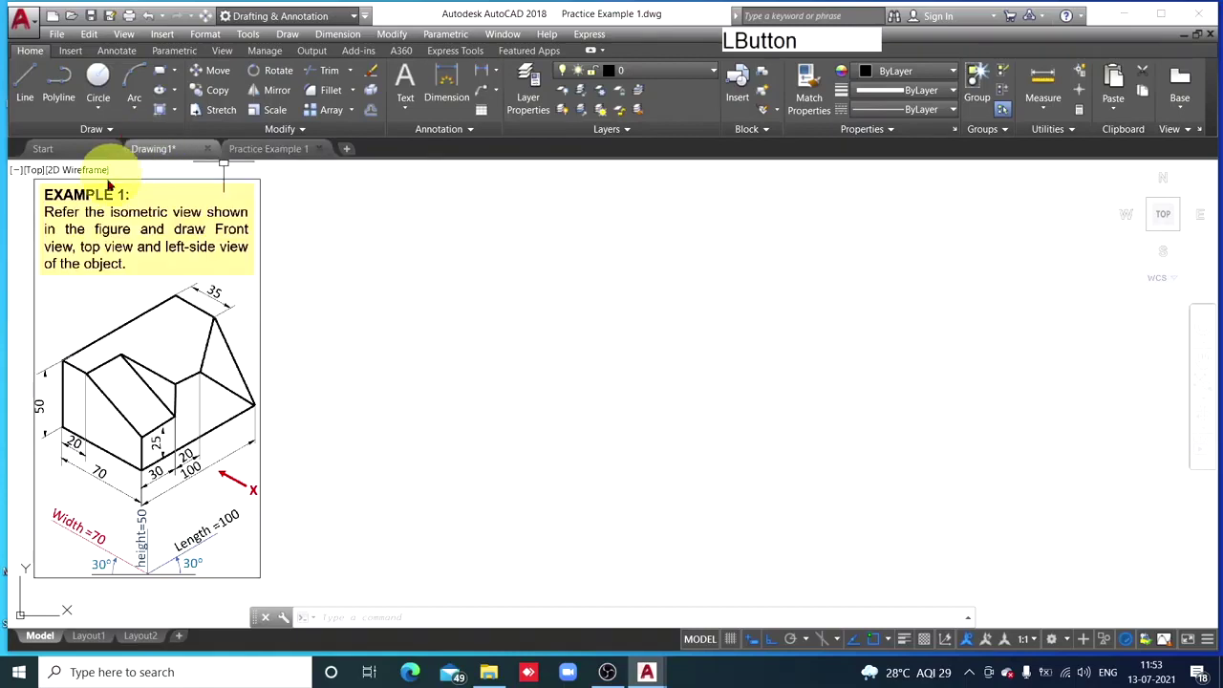
Draw connected lines along the side view's bottom edge, up its left edge, and 20 along its top edge from the upper-left corner.
click(27, 100)
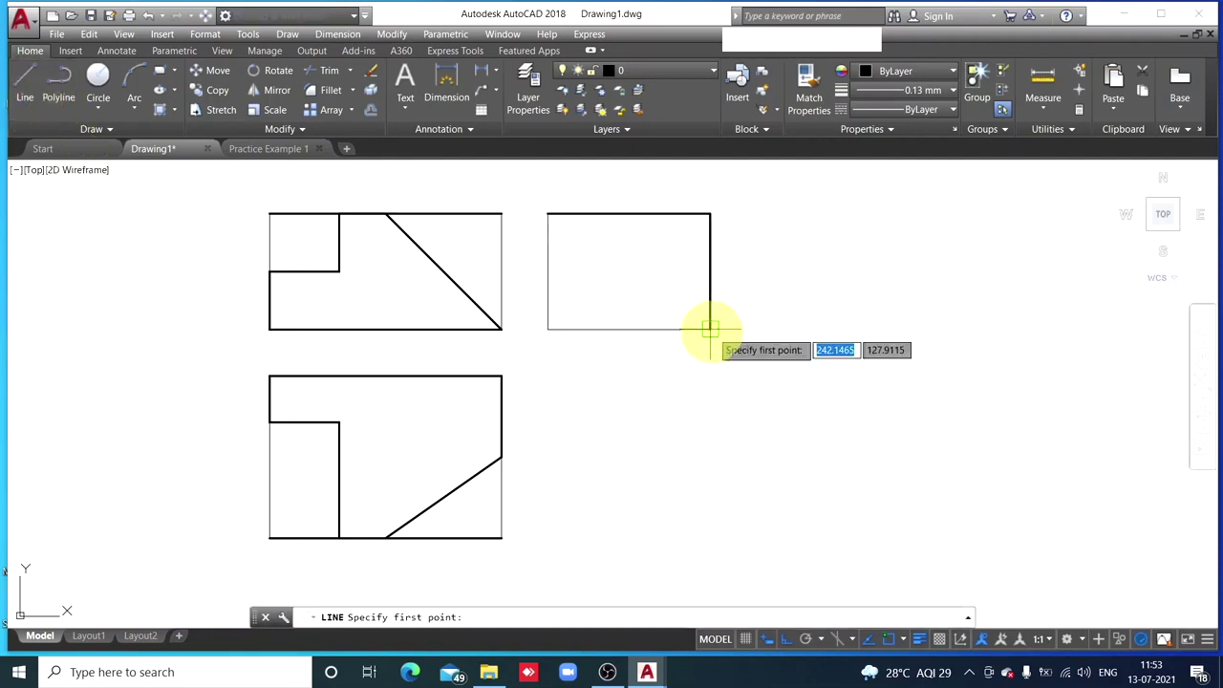
click(710, 329)
click(548, 328)
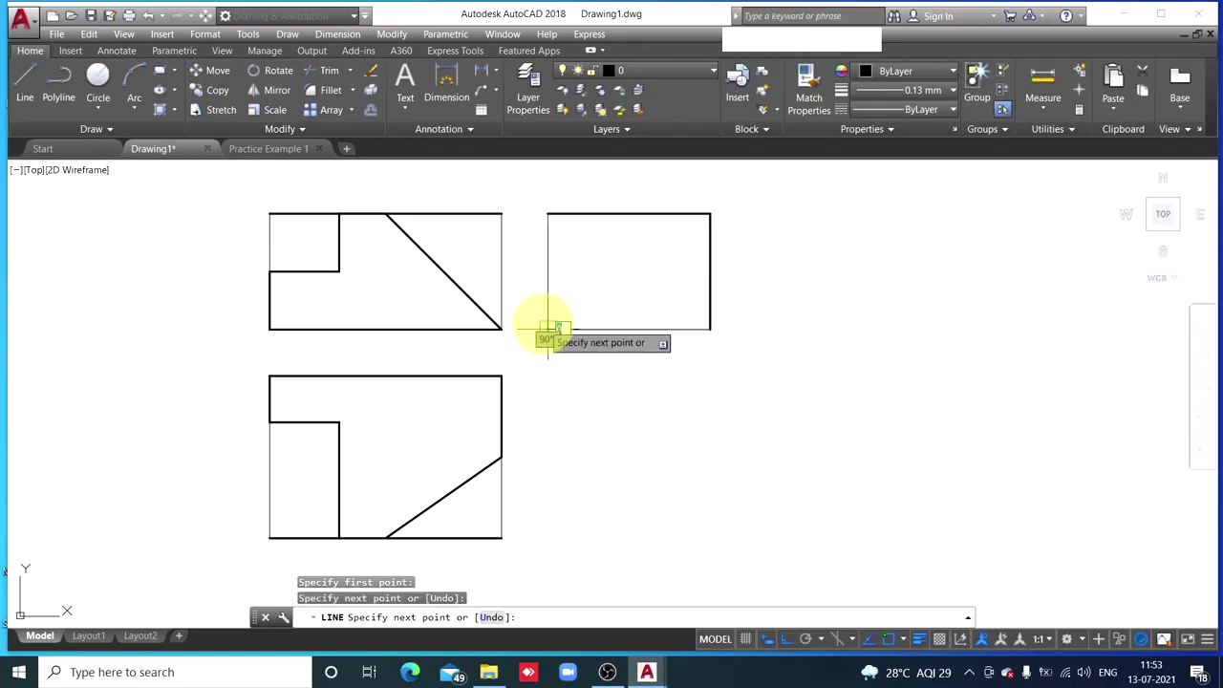
click(547, 214)
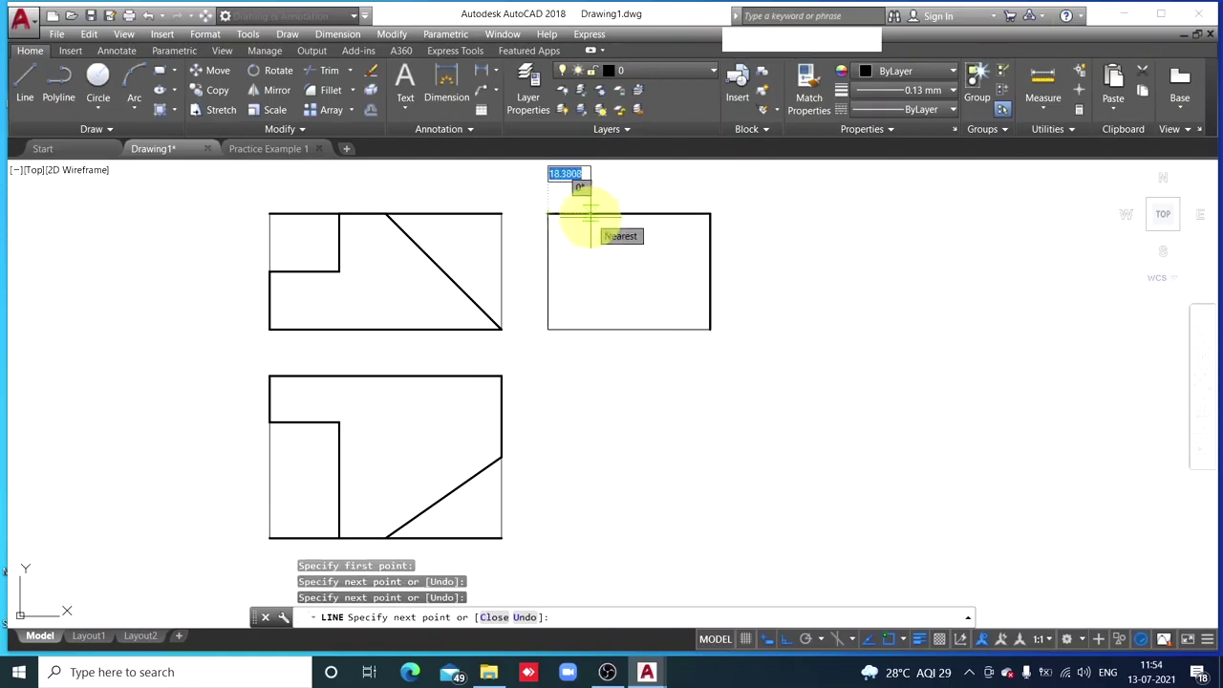
text(20)
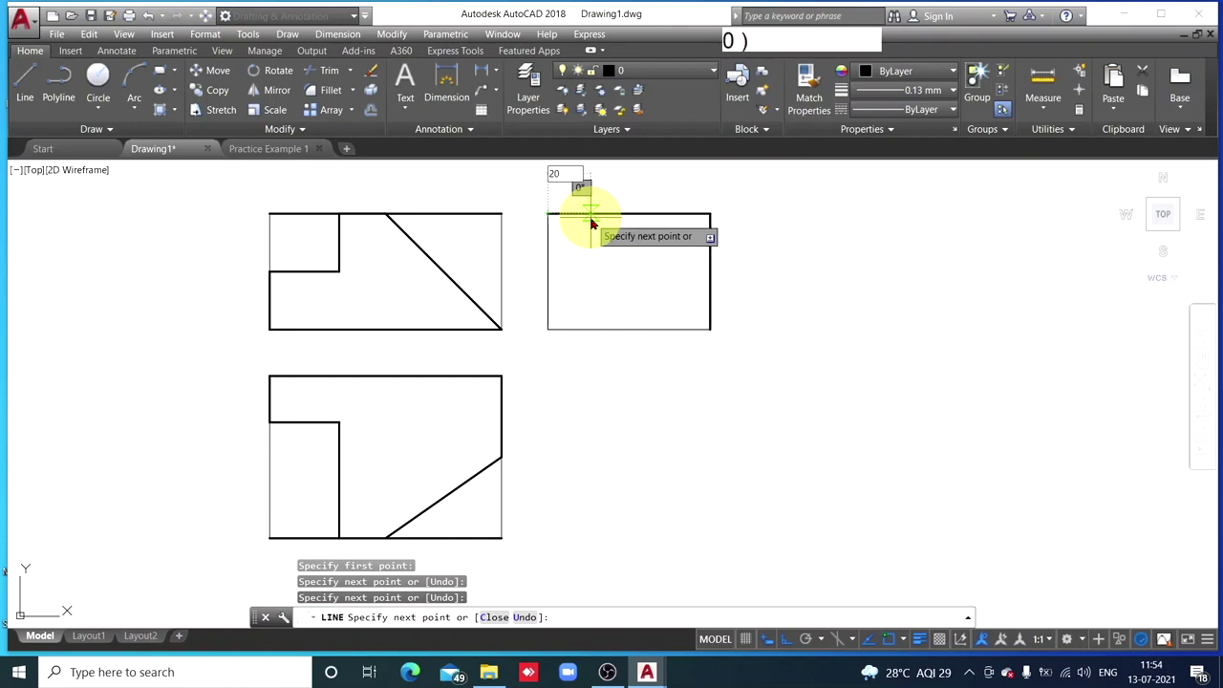
key(Return)
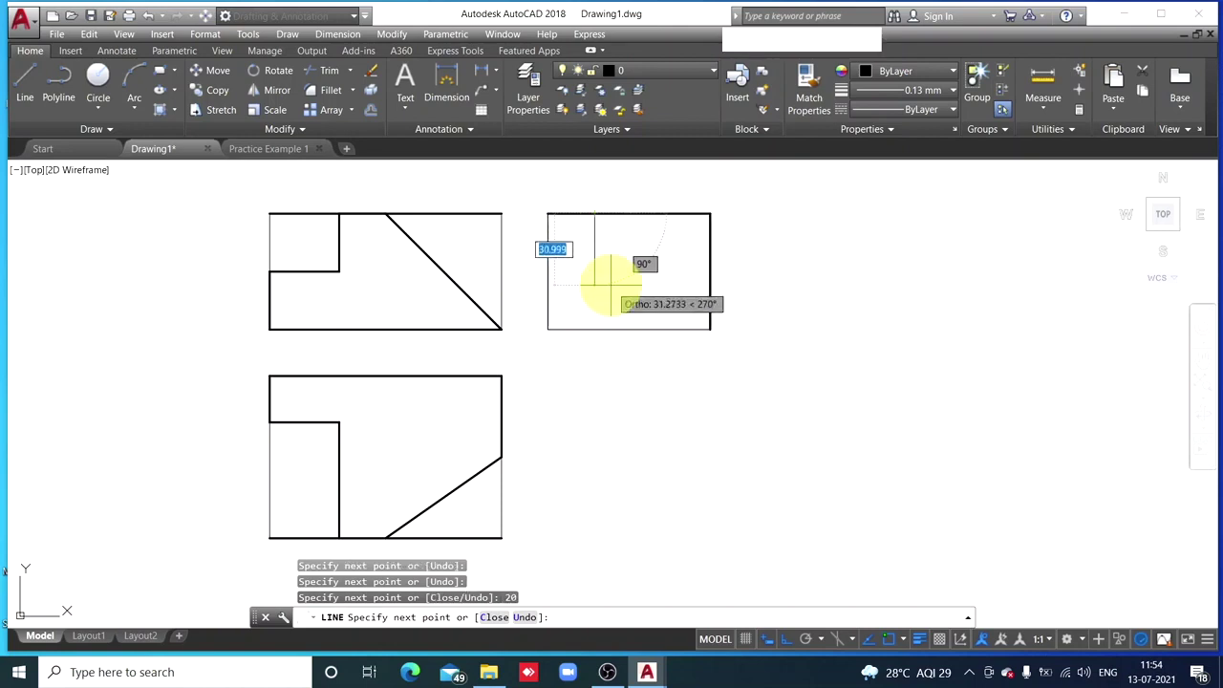
key(Escape)
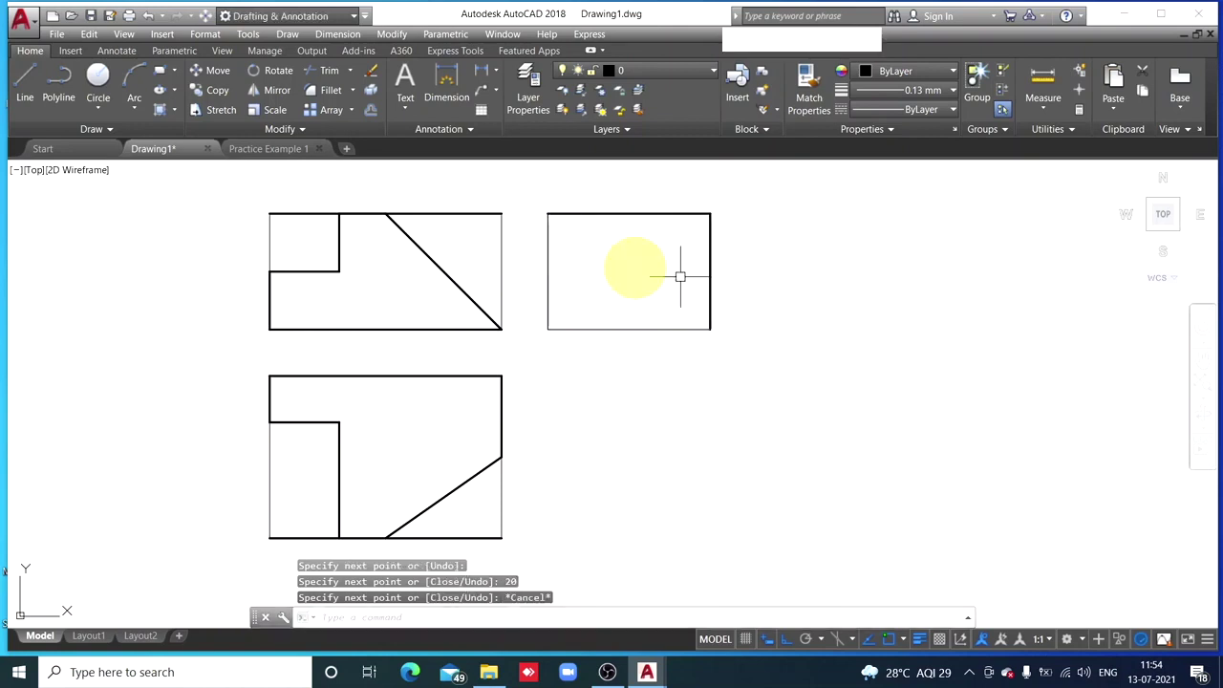
Draw a line 25 up the side view's right edge from its lower-right corner, continuing diagonally to the 20 point on its top edge.
click(19, 94)
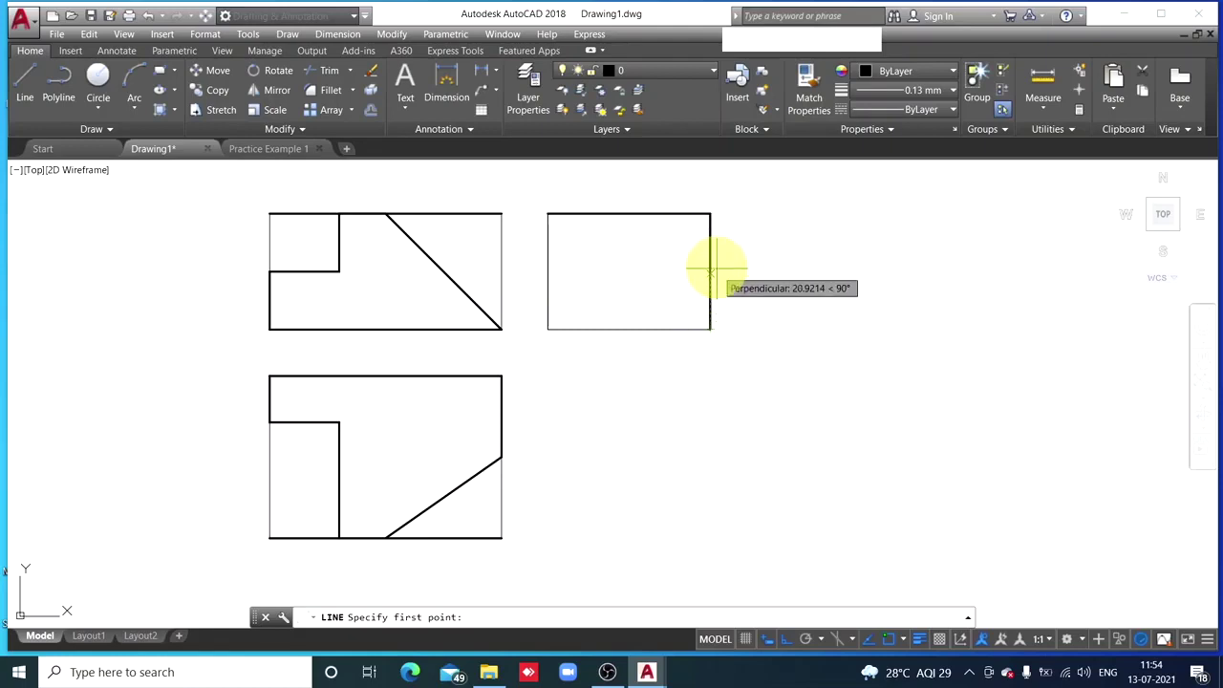
click(710, 329)
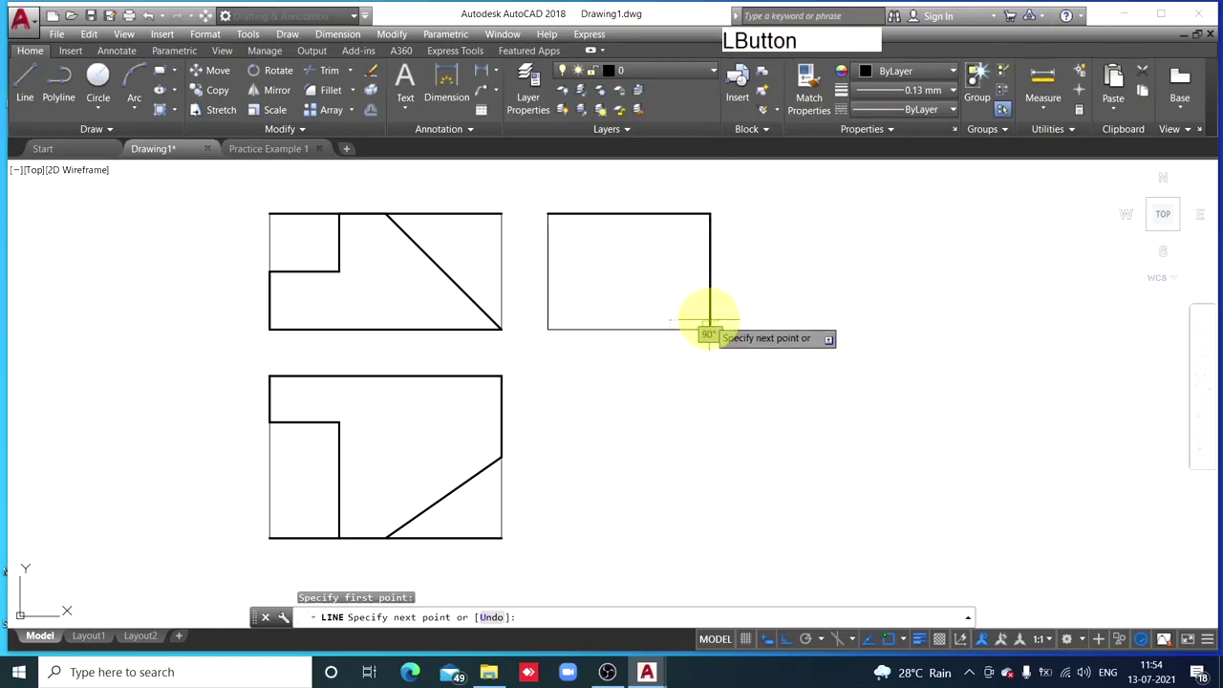
text(25)
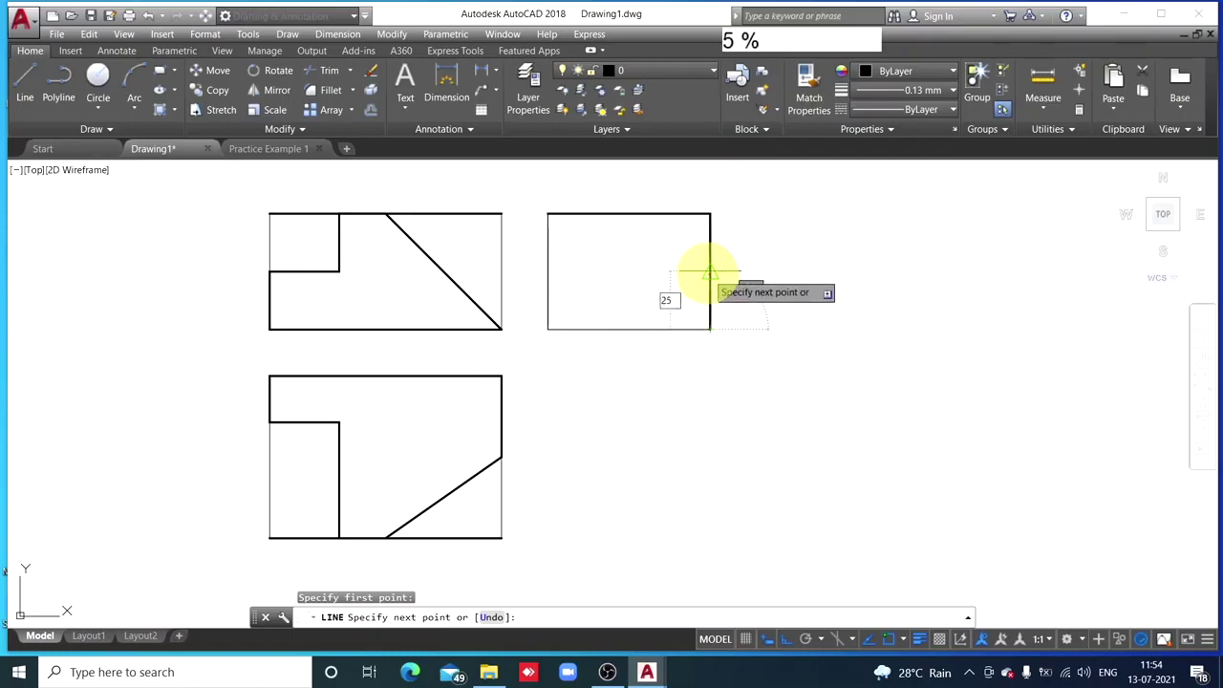
key(Return)
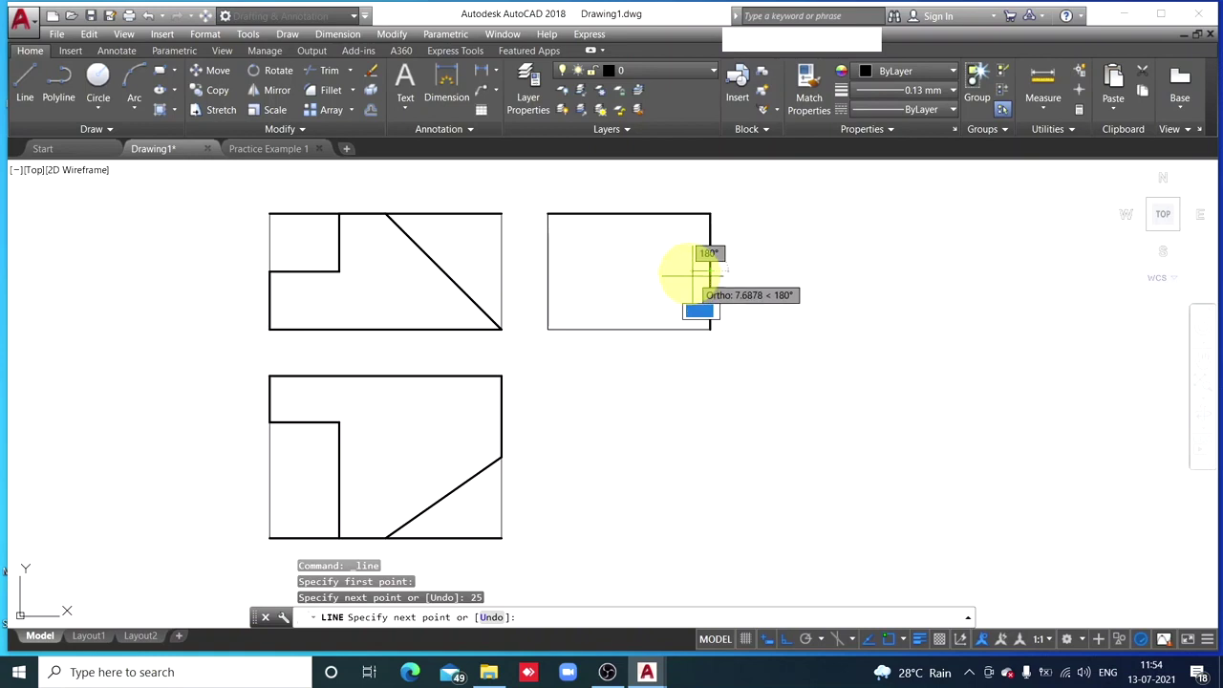
click(593, 212)
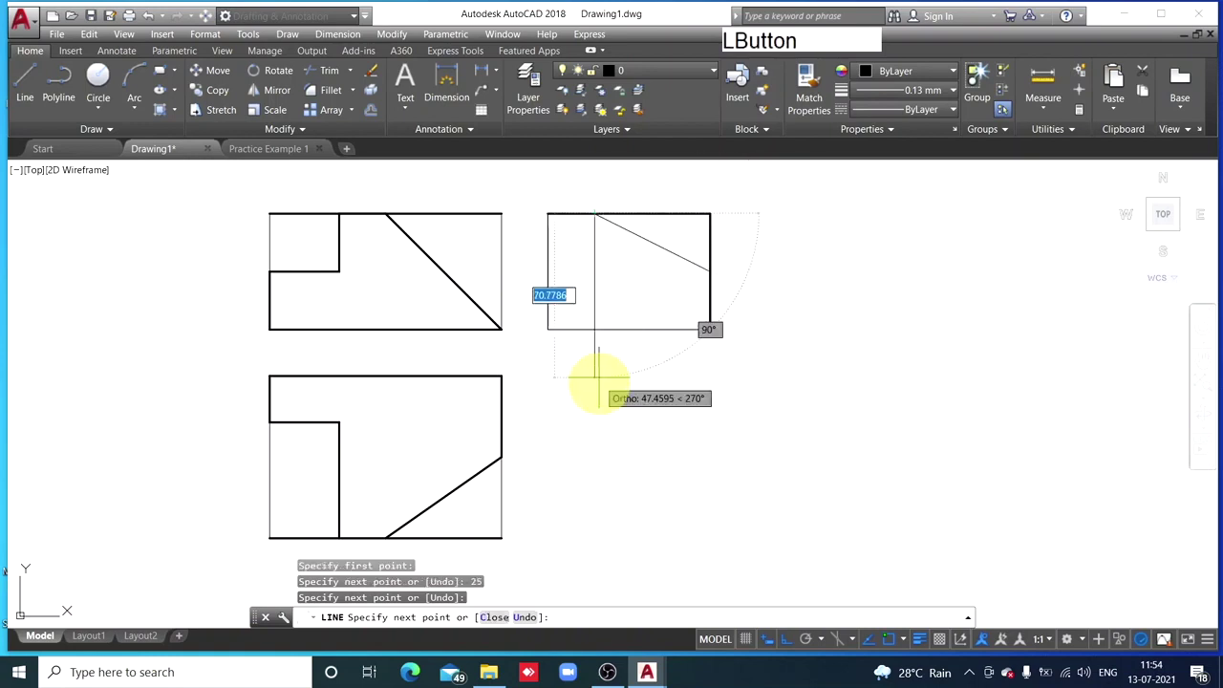
key(Escape)
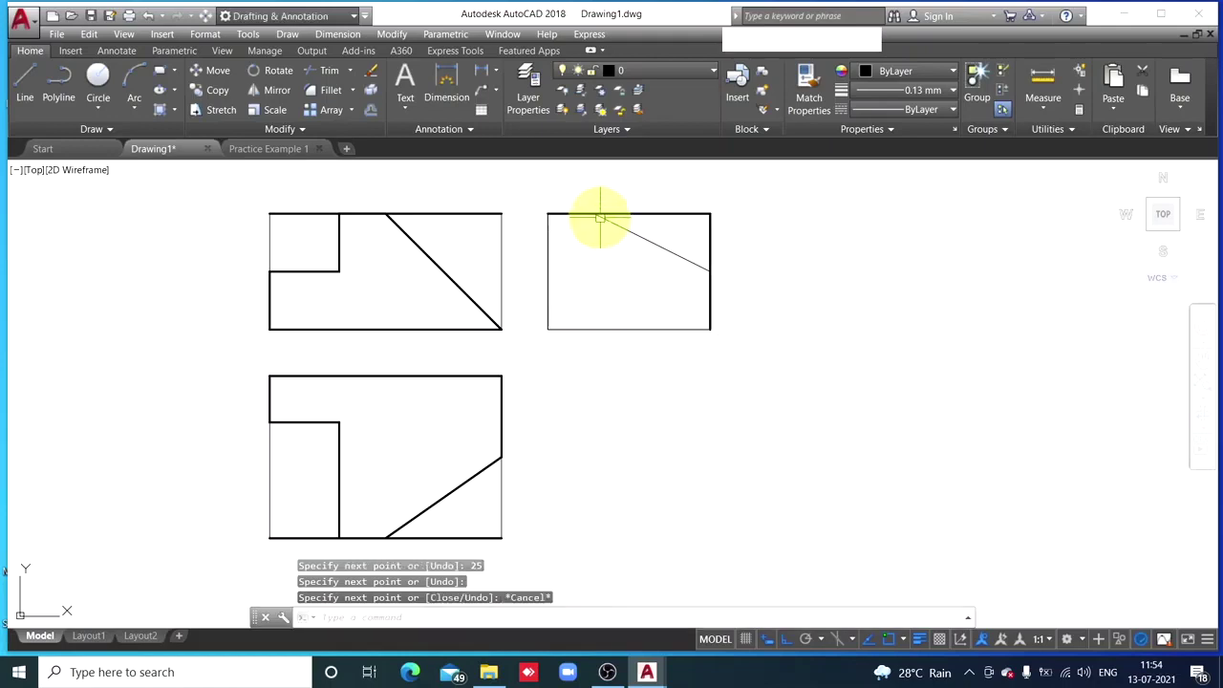
Match the side view's bottom edge, left edge and diagonal line to the properties of the front view's thick sloping line.
mouse_move(597, 212)
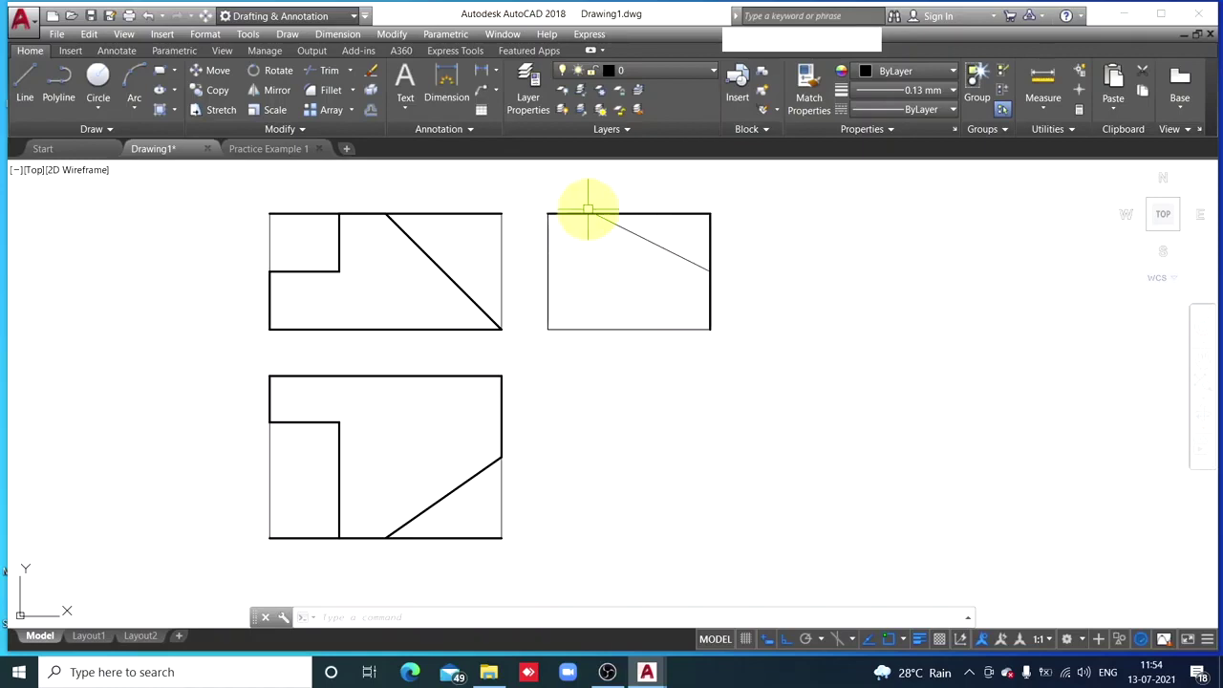
click(425, 251)
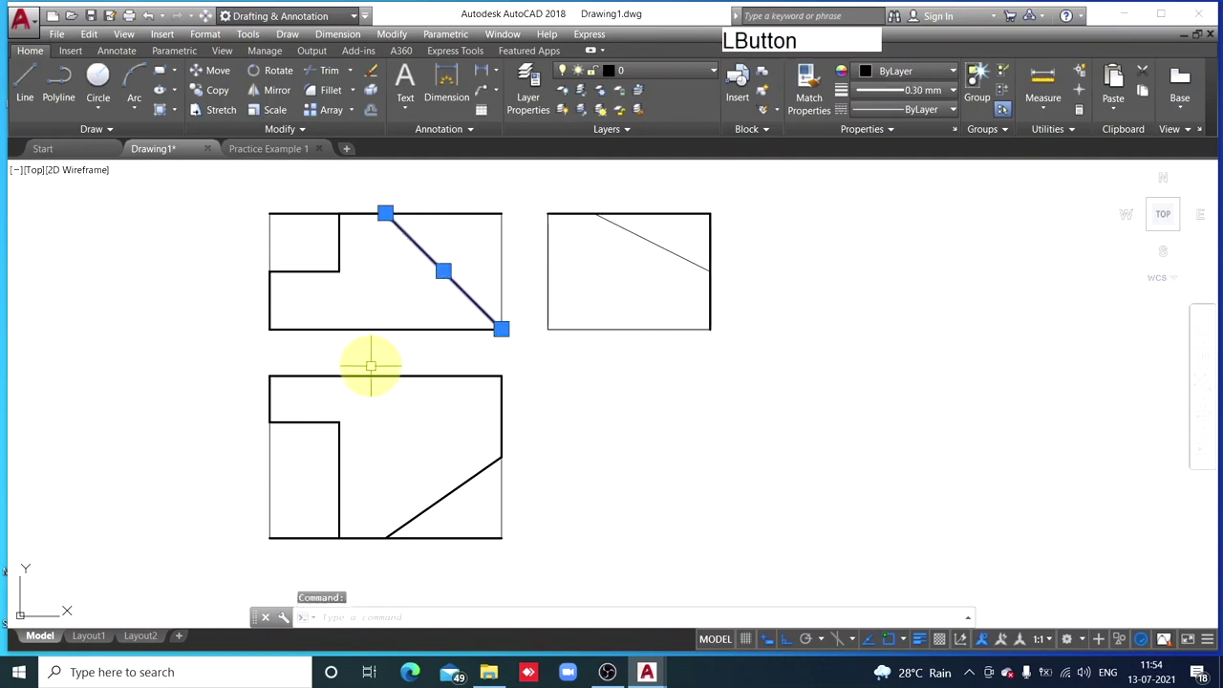
click(870, 96)
click(898, 315)
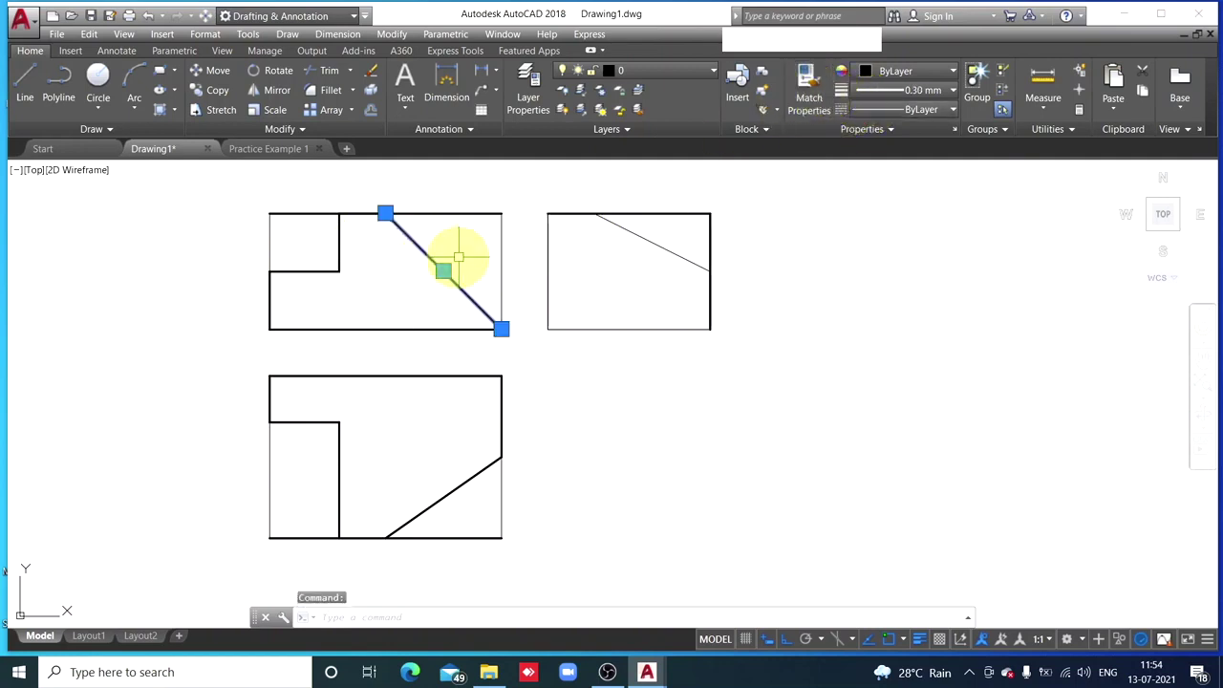
click(807, 100)
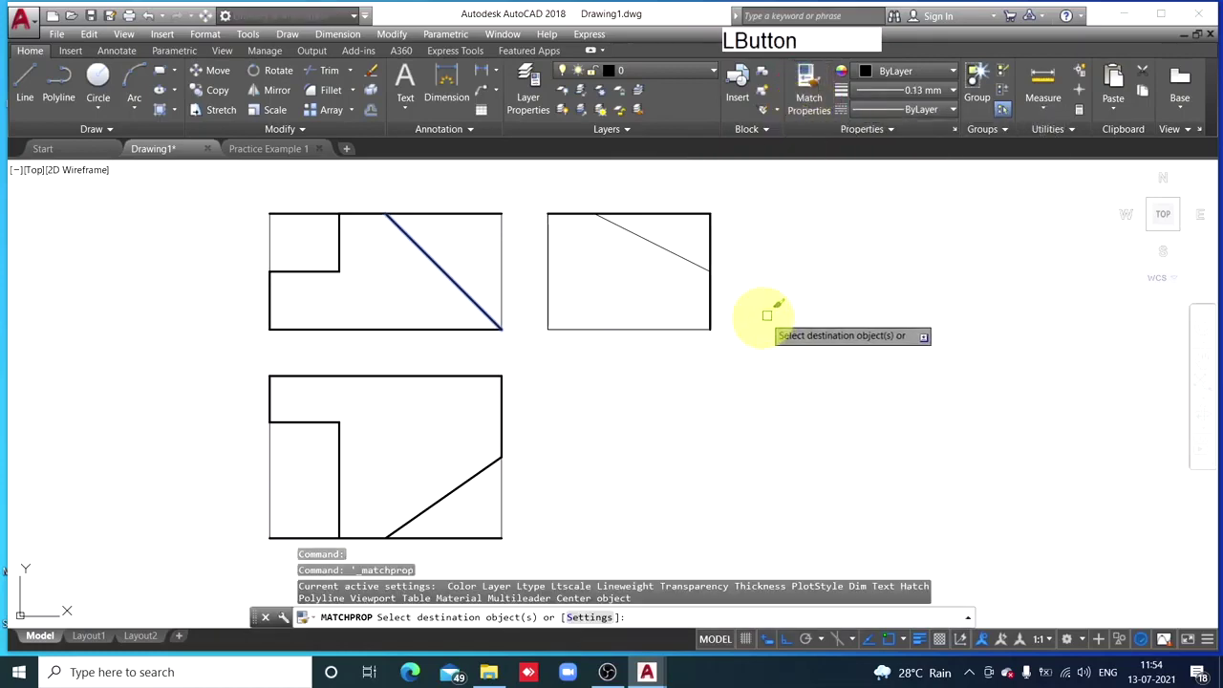
click(706, 320)
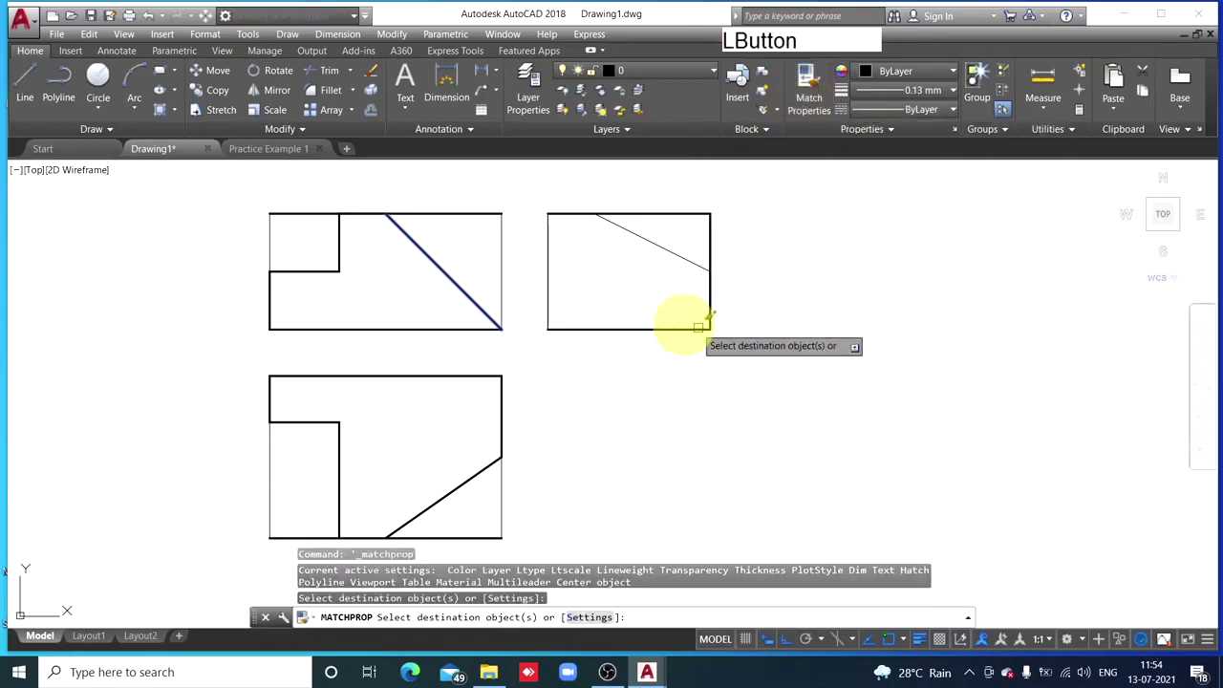
click(550, 270)
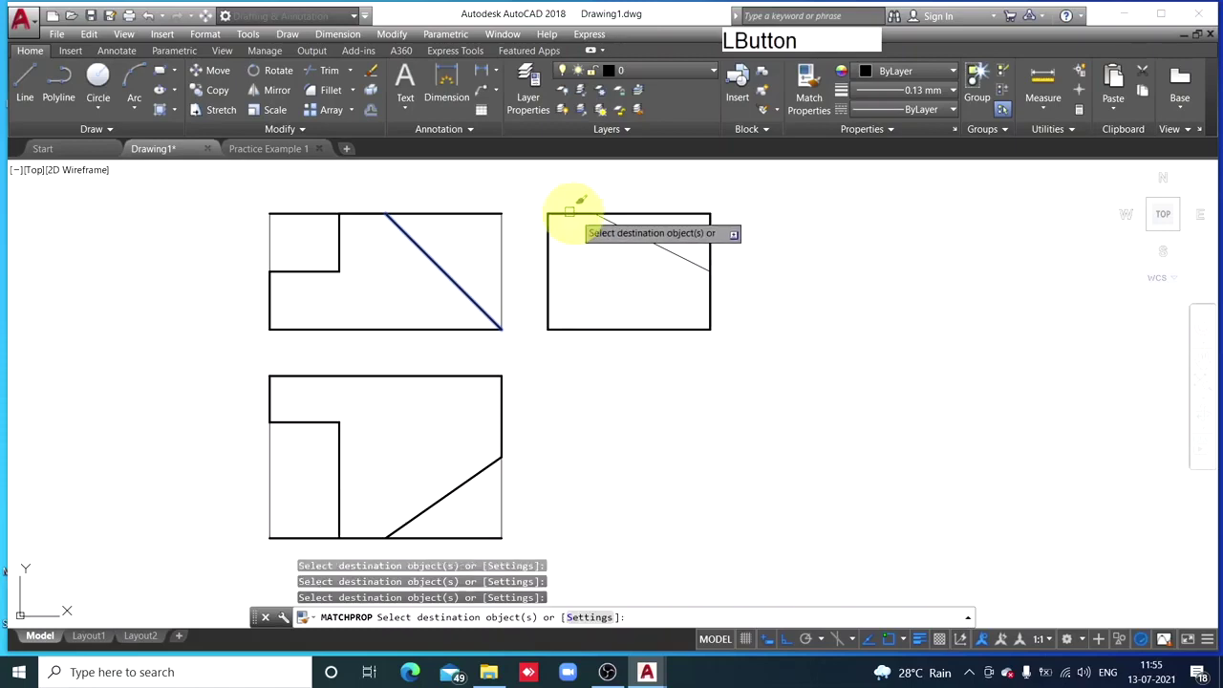
click(636, 234)
click(692, 330)
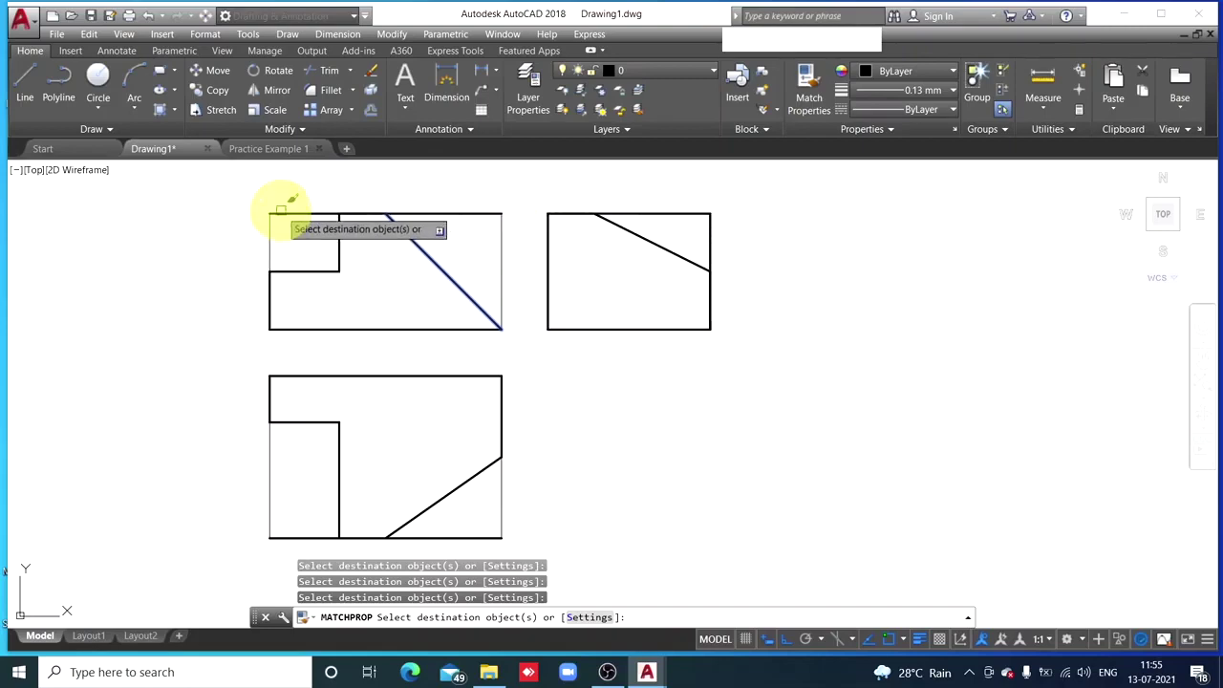
click(37, 107)
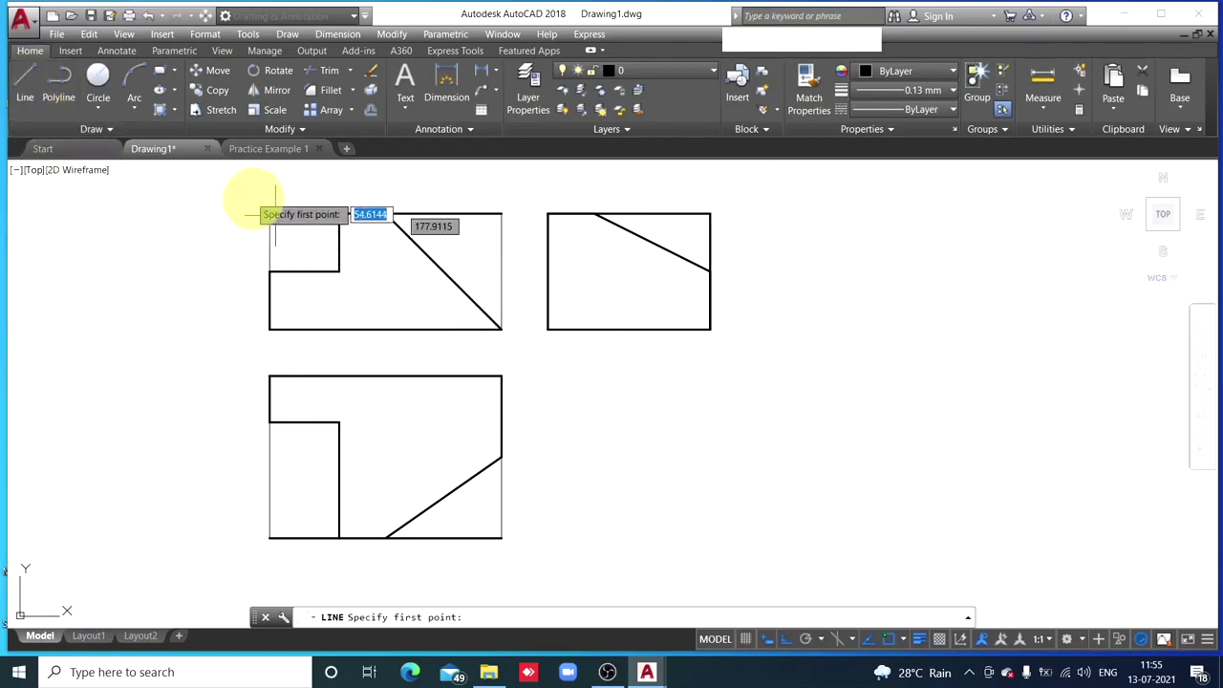
key(Escape)
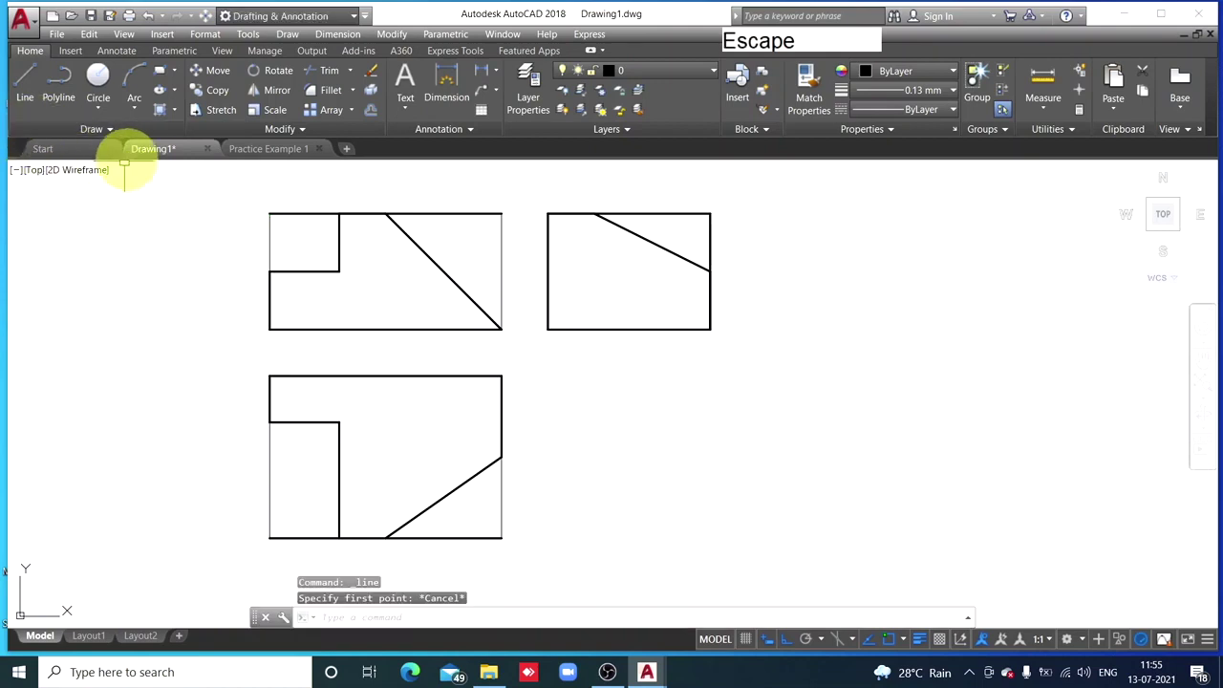
Recheck the dimensioned isometric figure in the Practice Example 1 drawing and return to Drawing1.
click(269, 148)
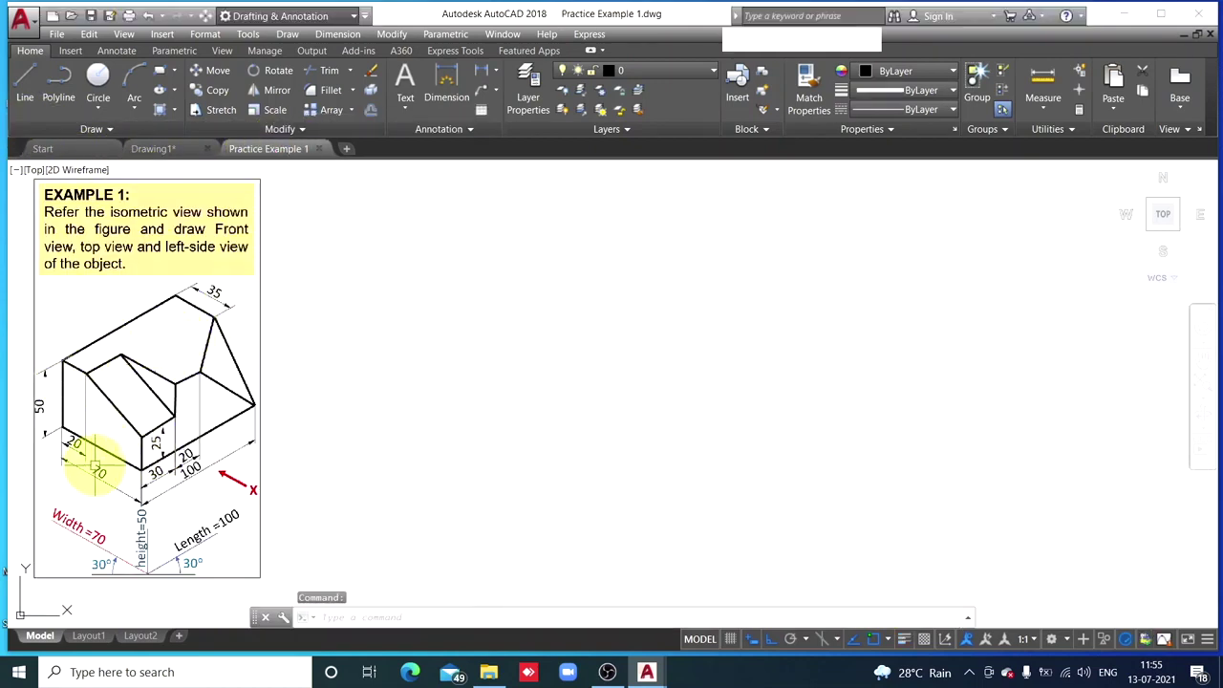
key(Escape)
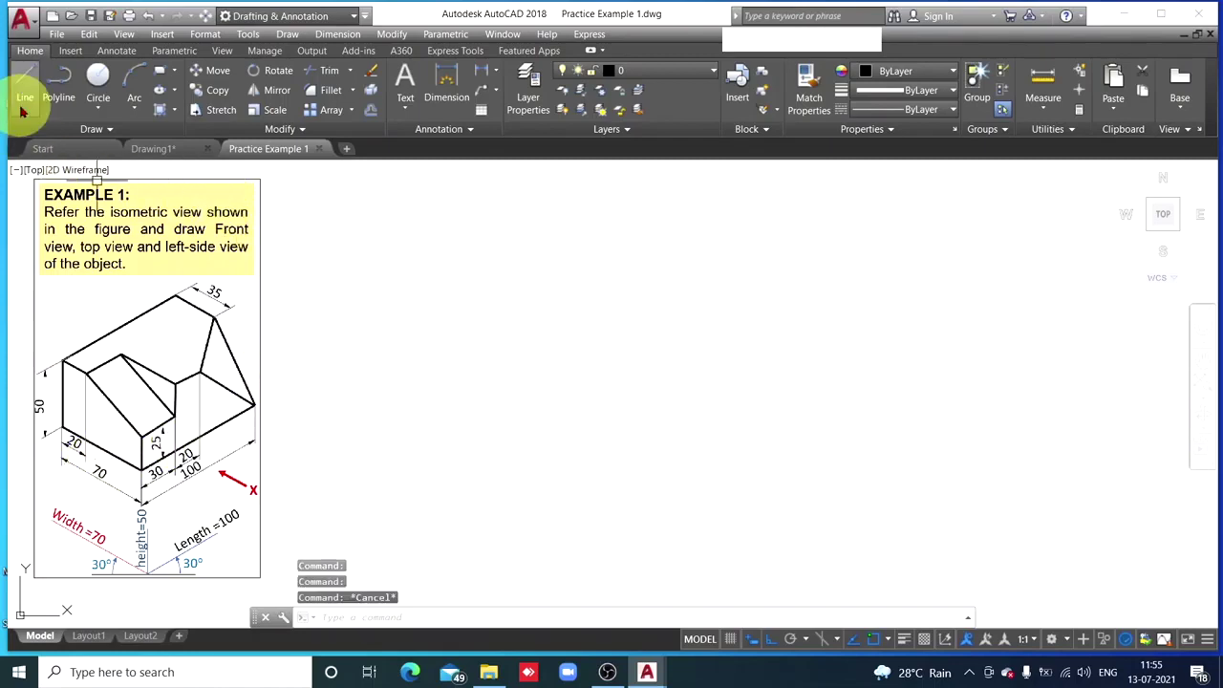
click(158, 149)
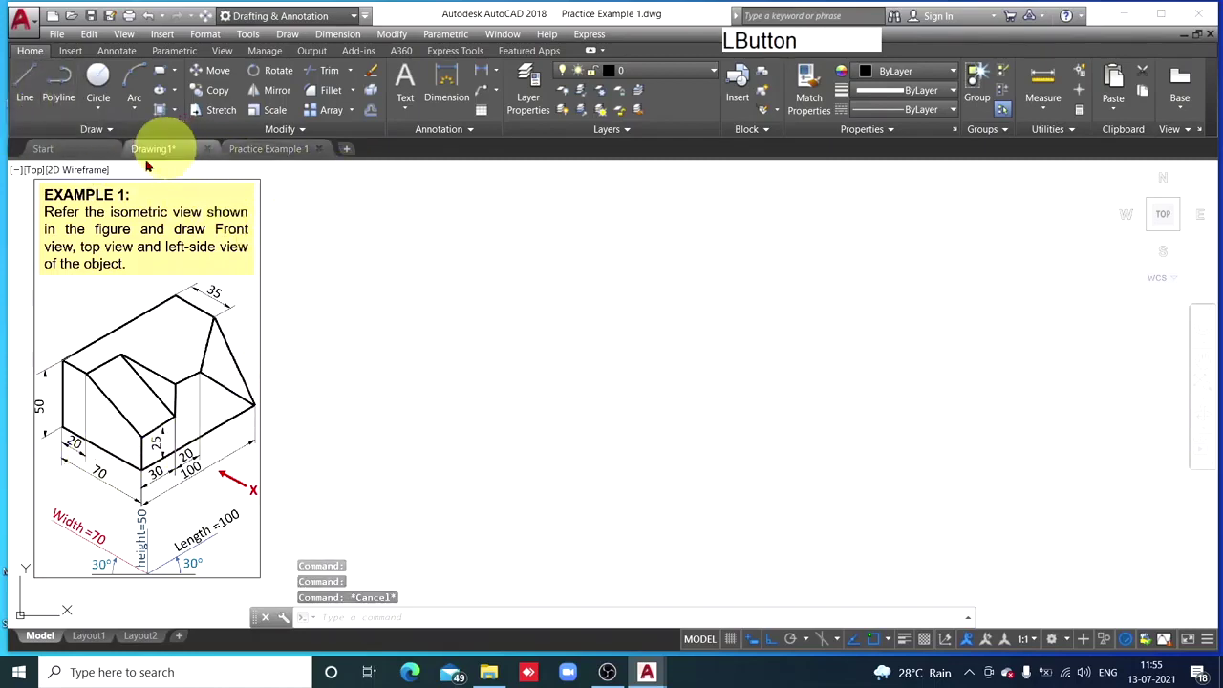
Draw a line along the front view's full left edge and match its properties to the thick sloping line.
click(23, 99)
click(272, 251)
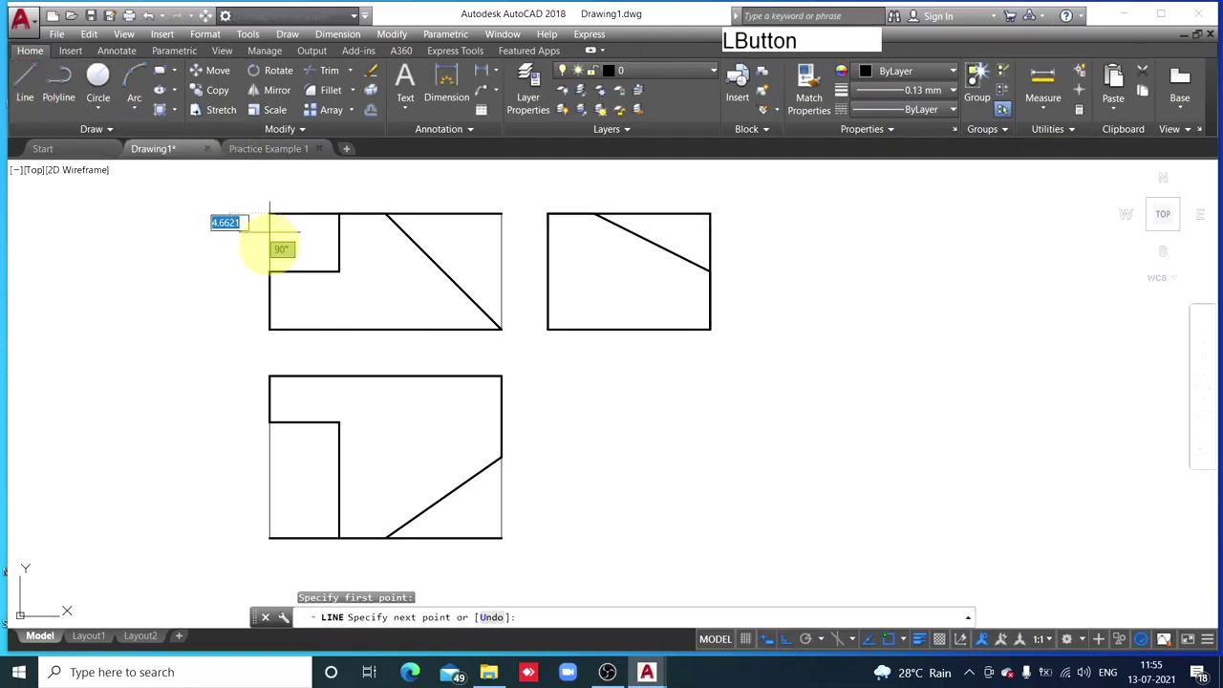
click(270, 330)
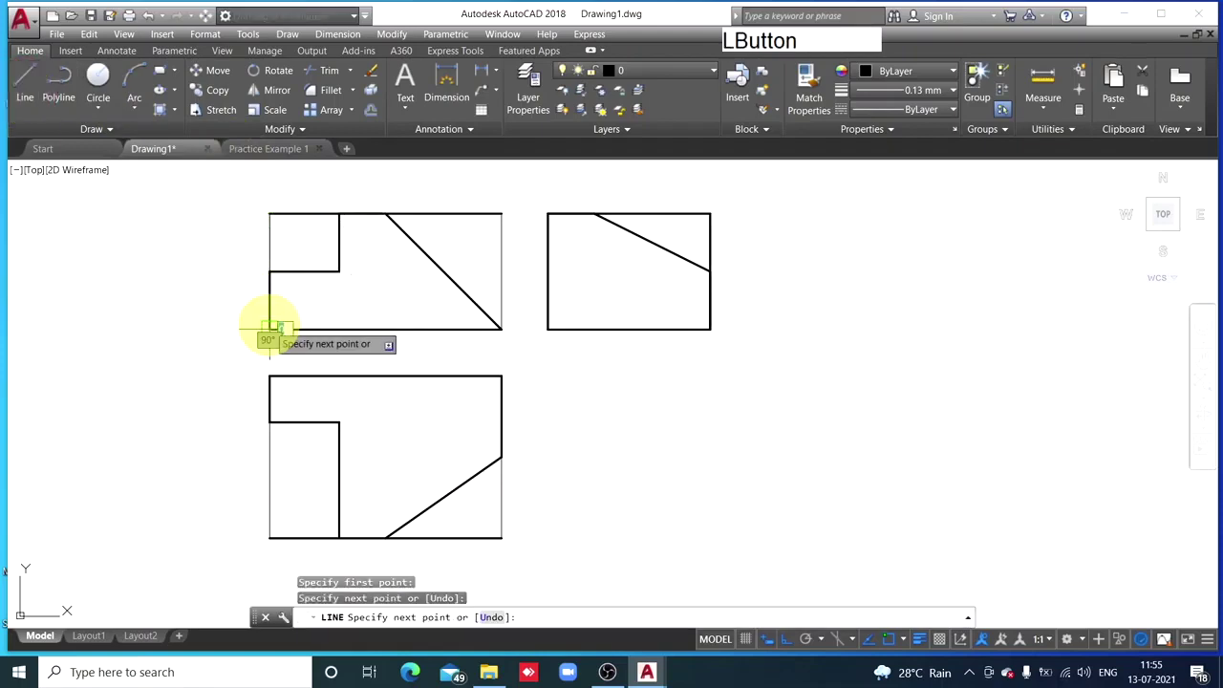
key(Escape)
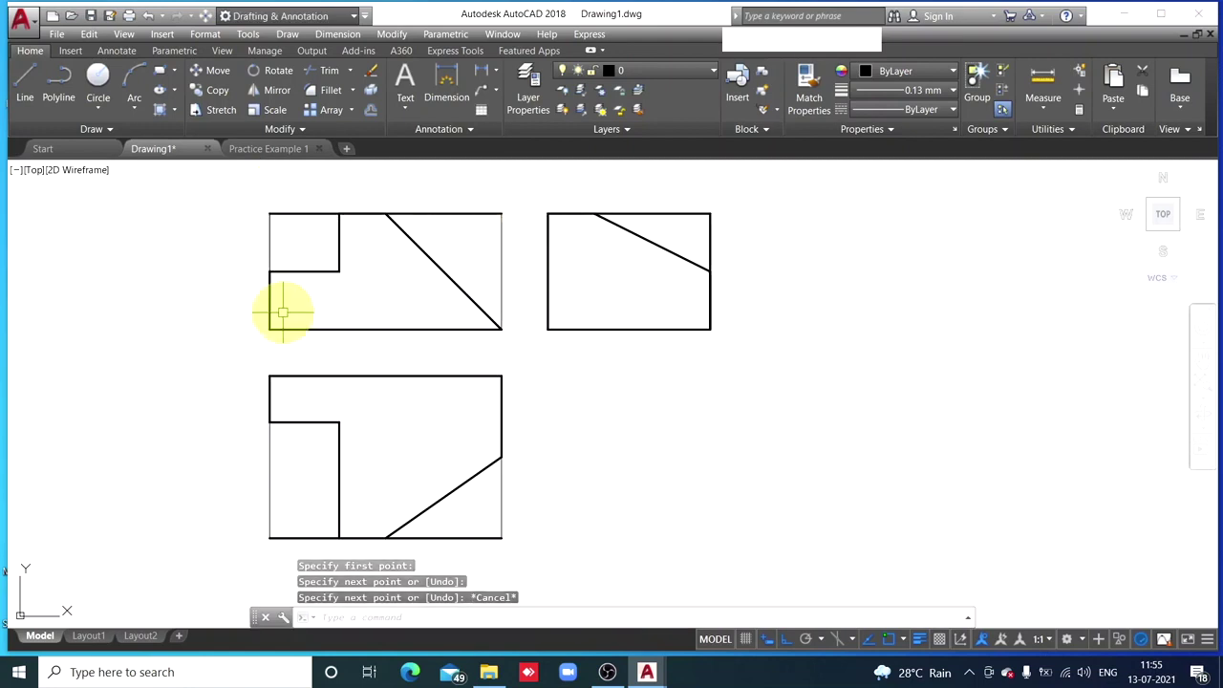
click(454, 277)
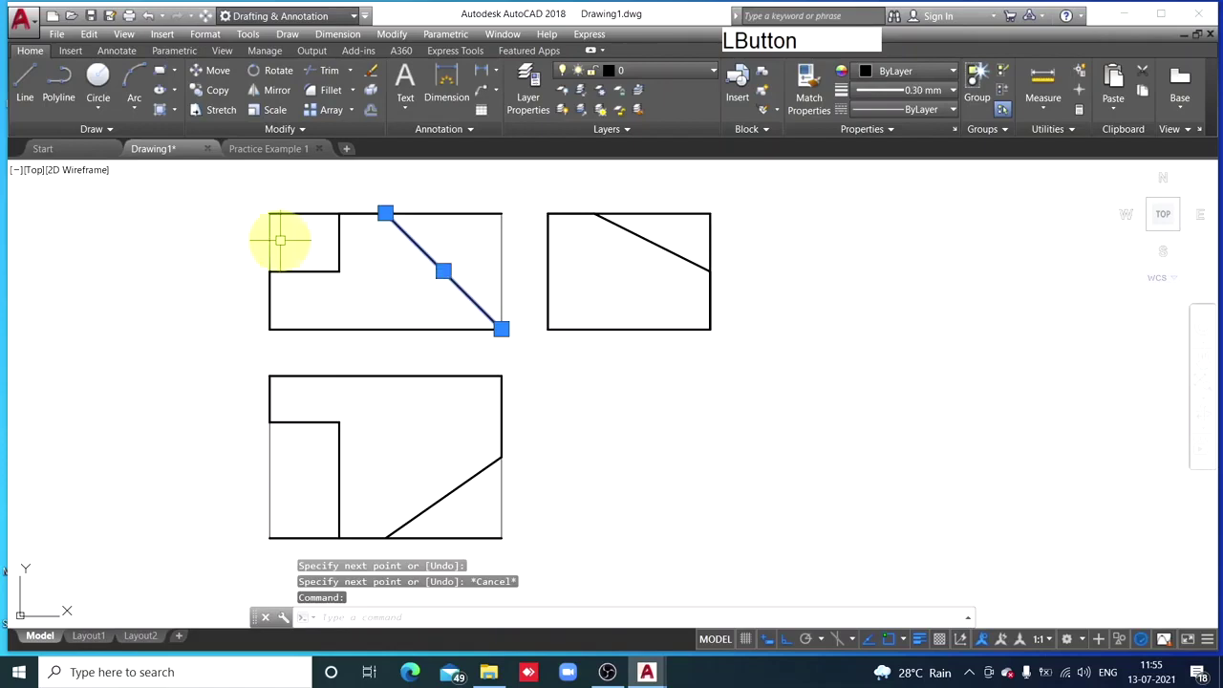
click(812, 96)
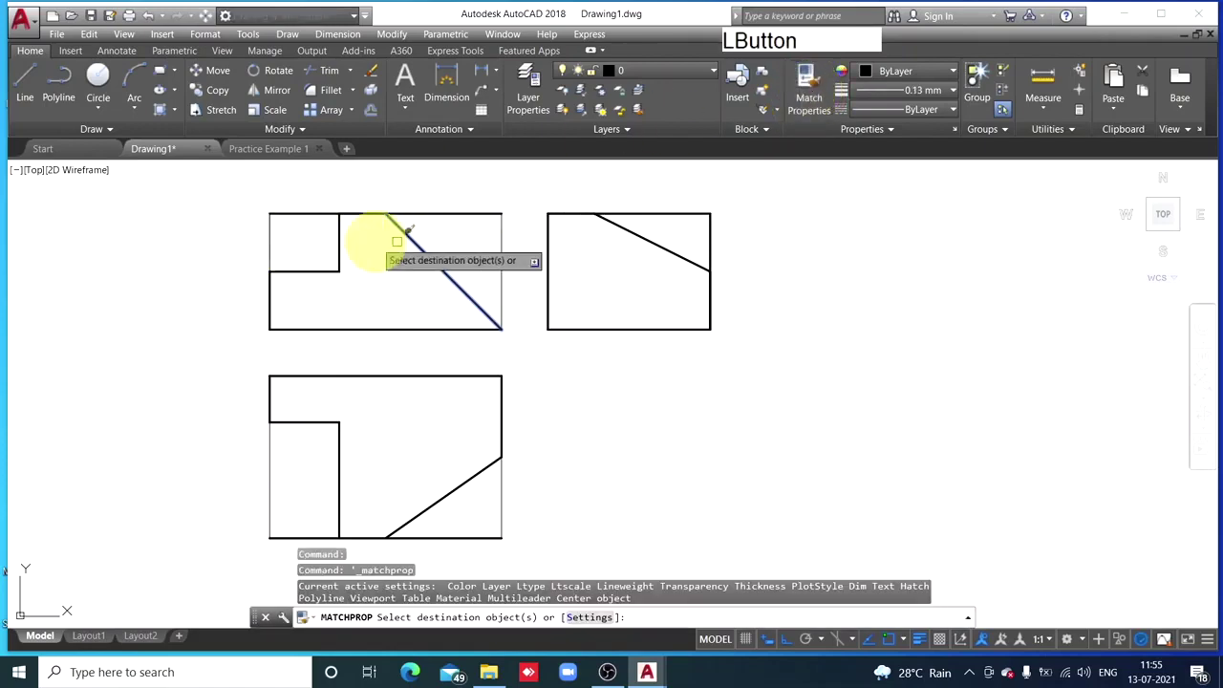
click(275, 233)
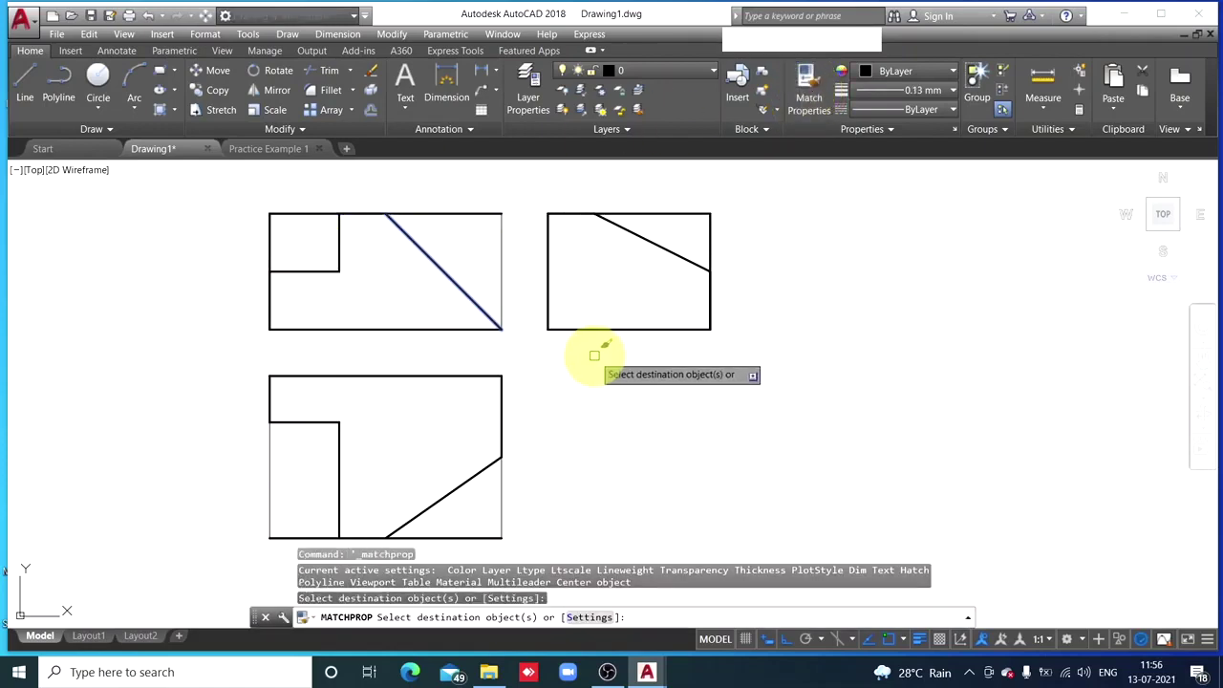
key(Escape)
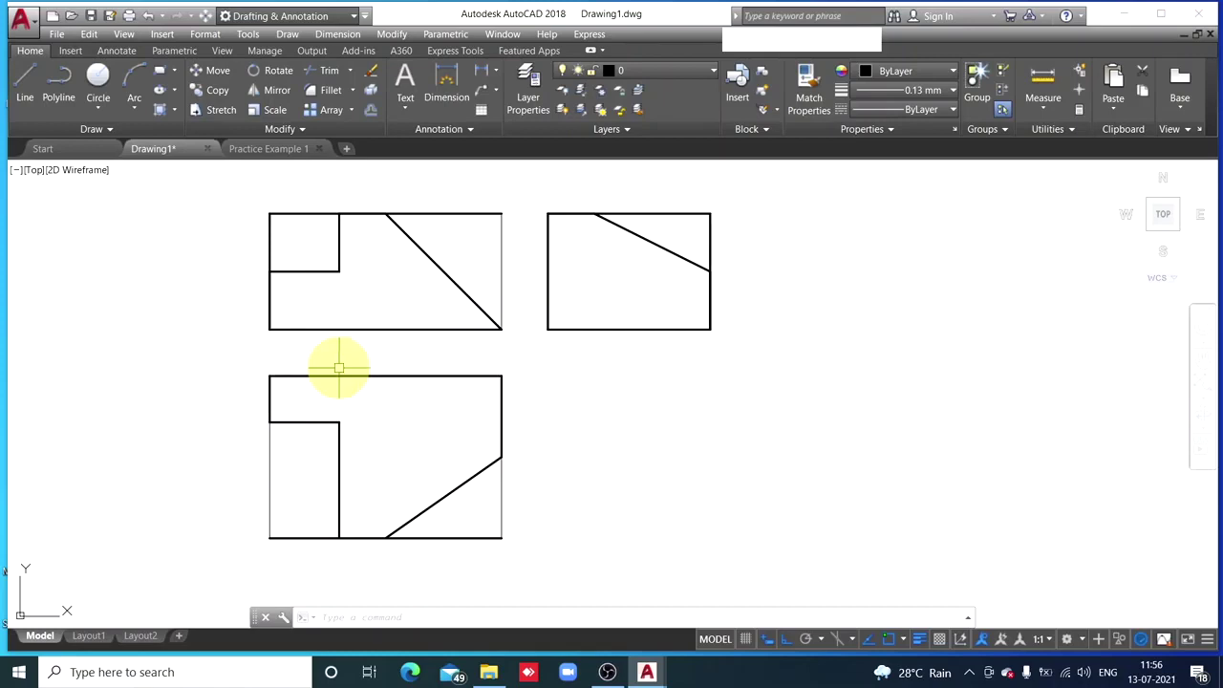
Draw a line along the top view's full left edge and match its properties to the front view's thick sloping line.
click(25, 90)
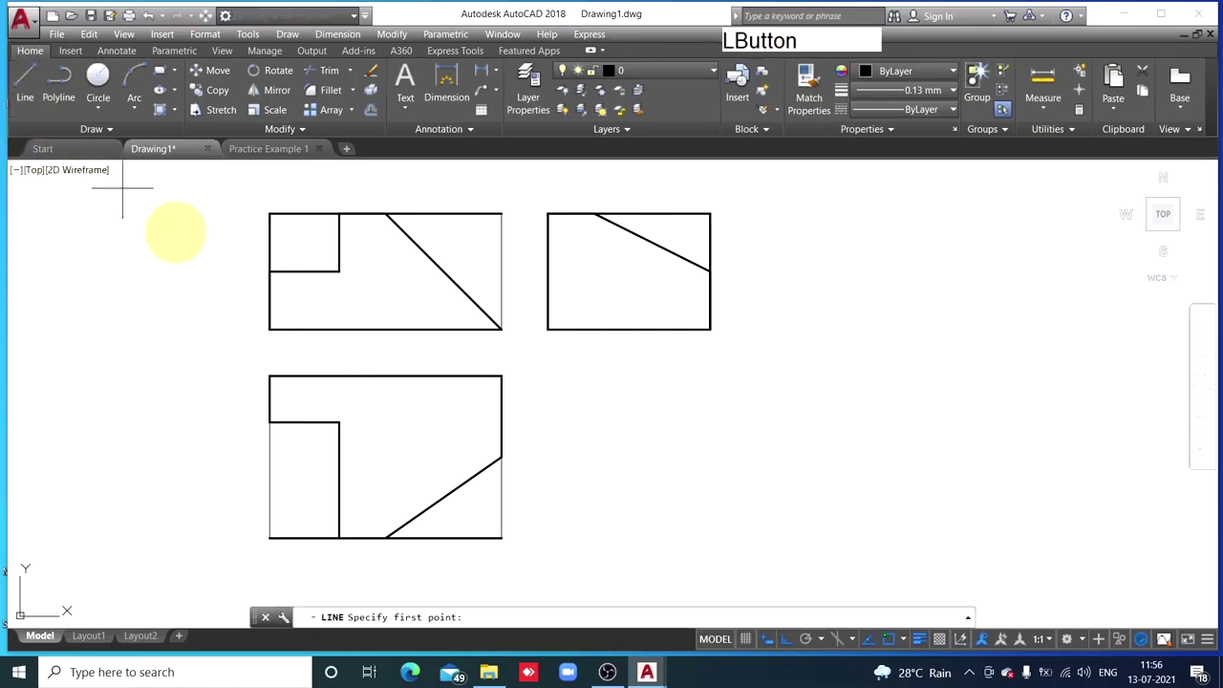
click(270, 376)
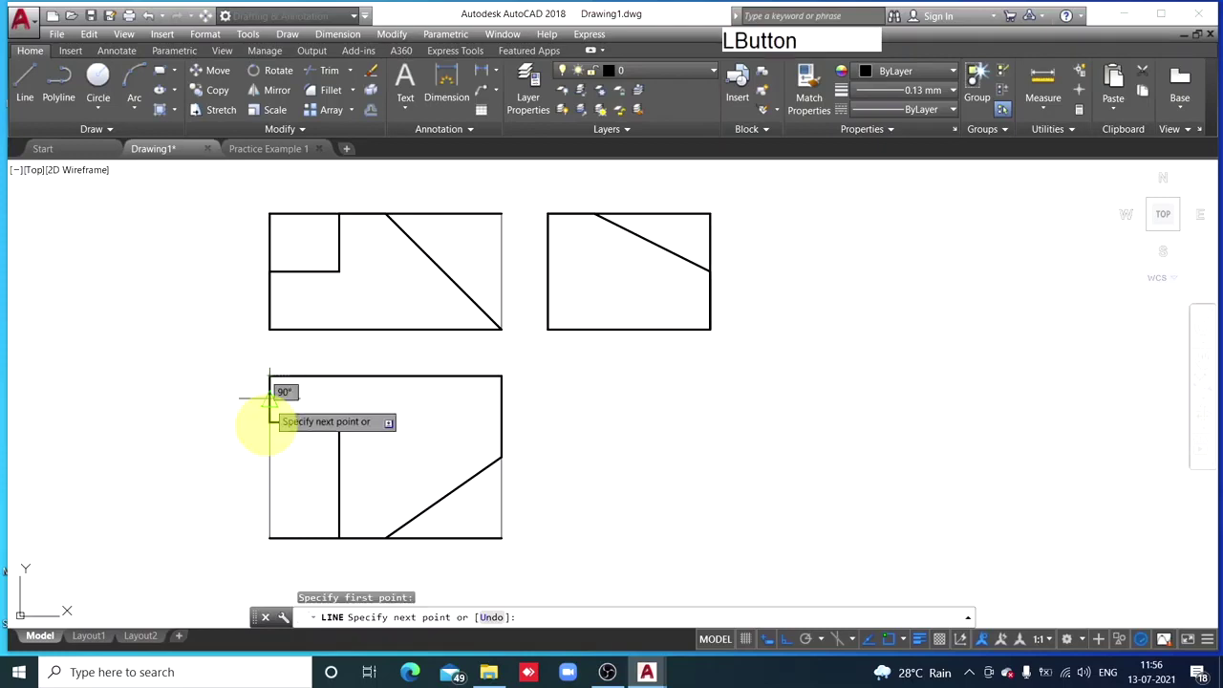
click(270, 538)
key(Escape)
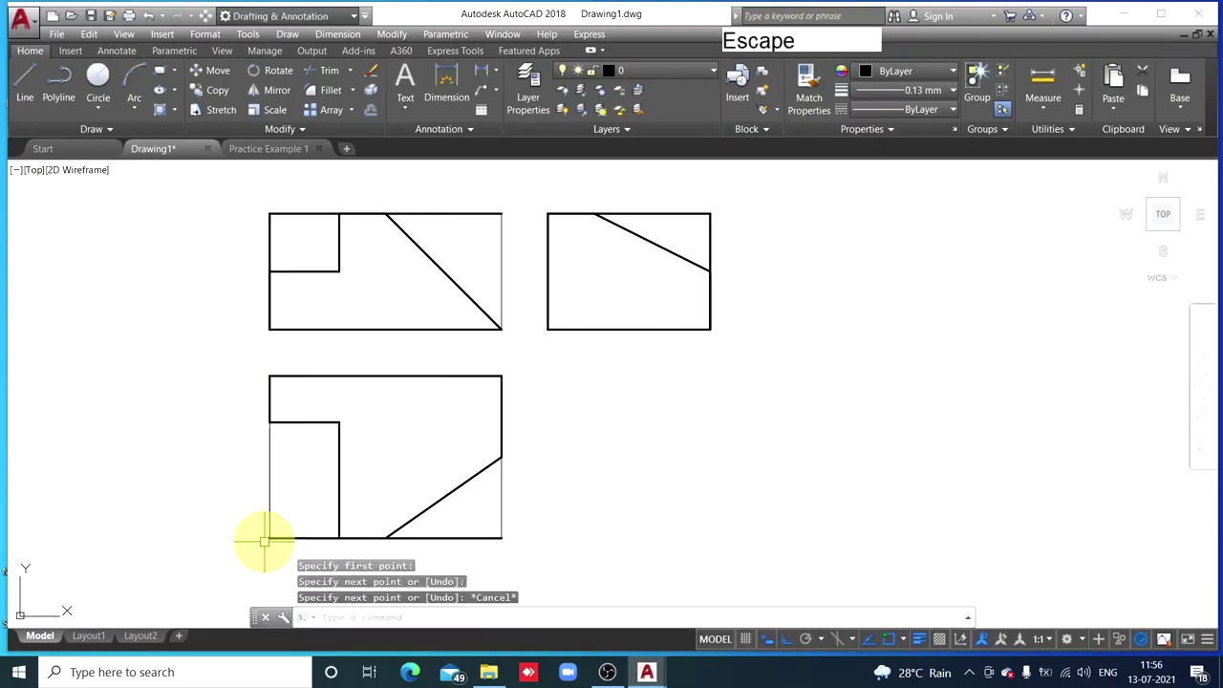
click(457, 285)
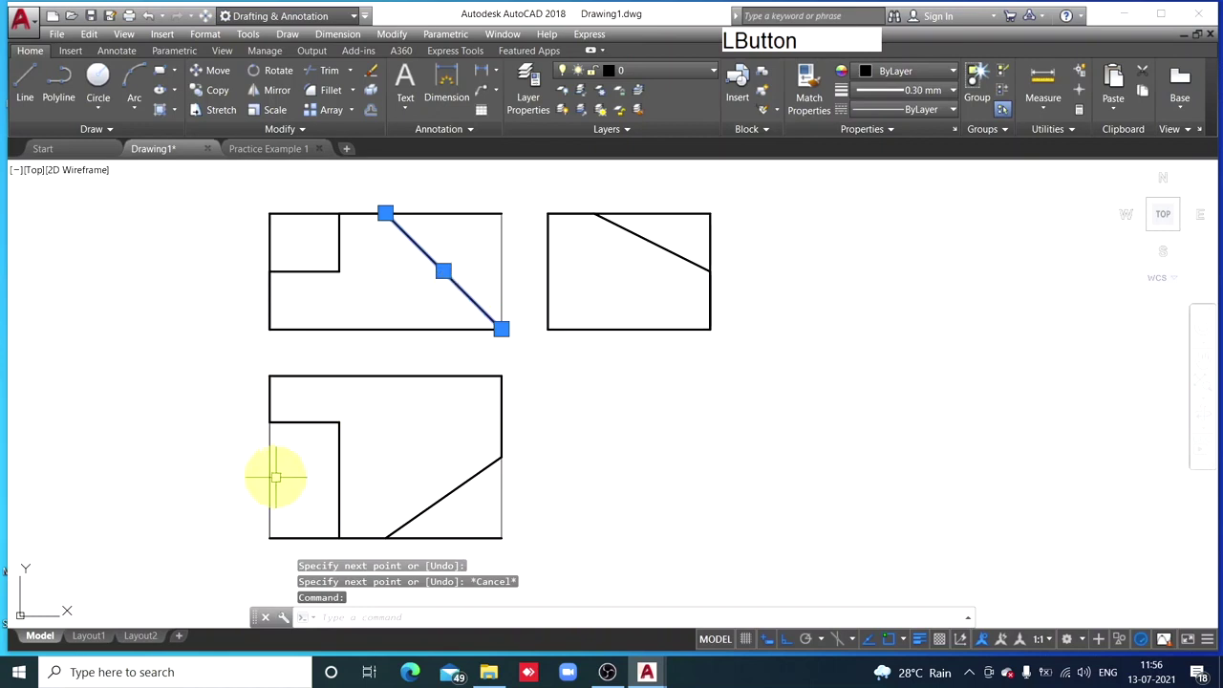
click(802, 98)
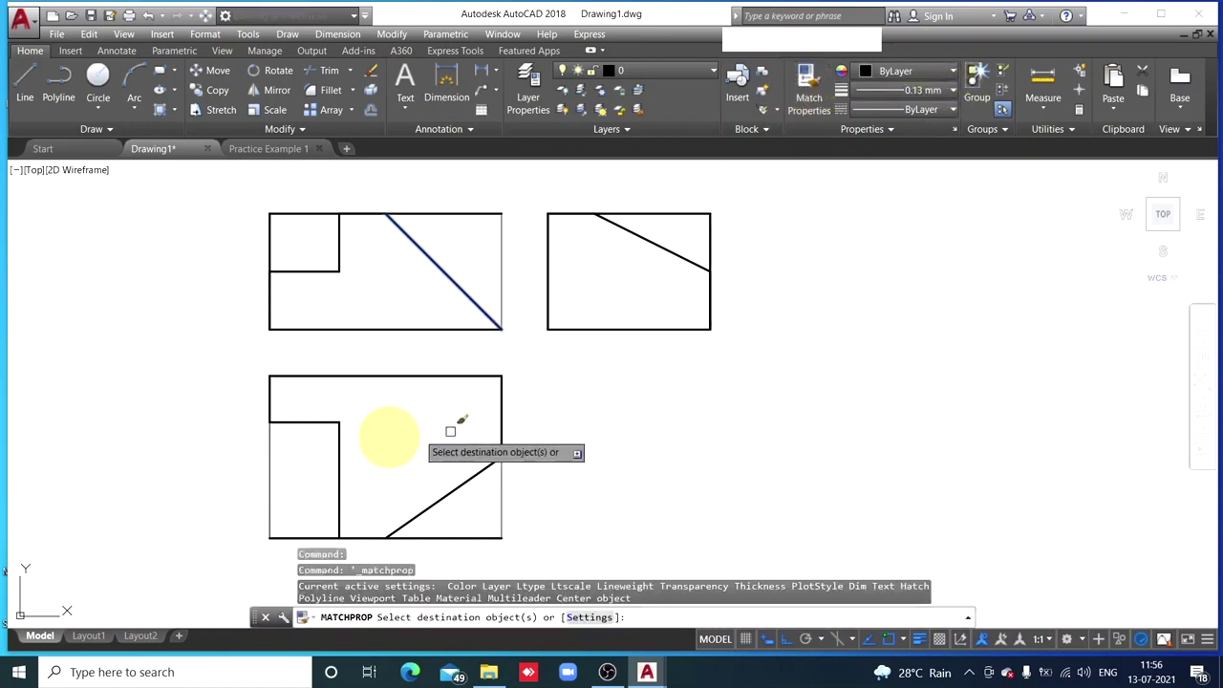
click(269, 469)
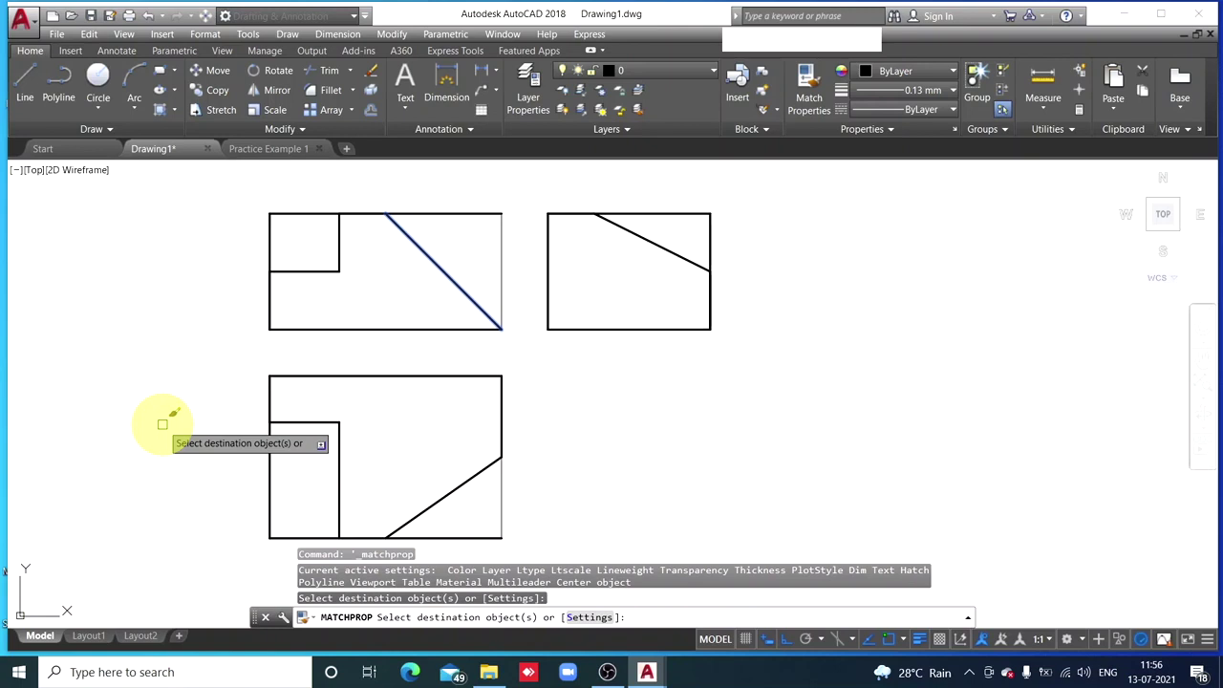
key(Escape)
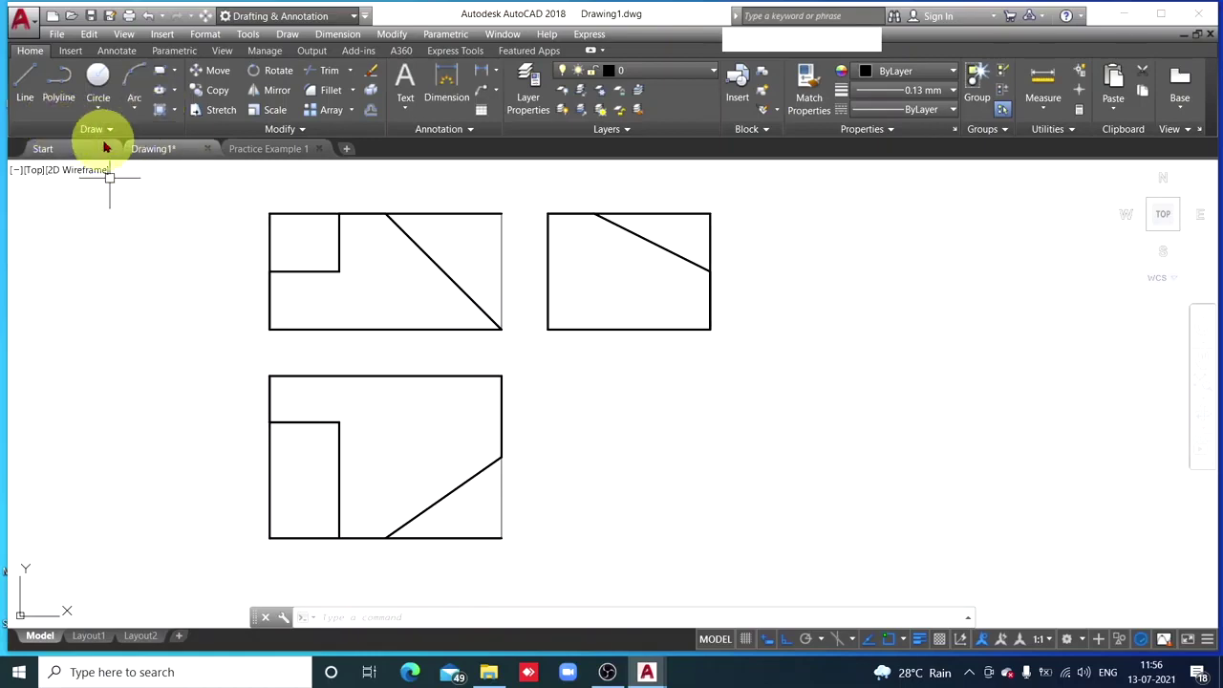
Compare the finished views with the isometric figure in the Practice Example 1 drawing and return to Drawing1.
click(275, 151)
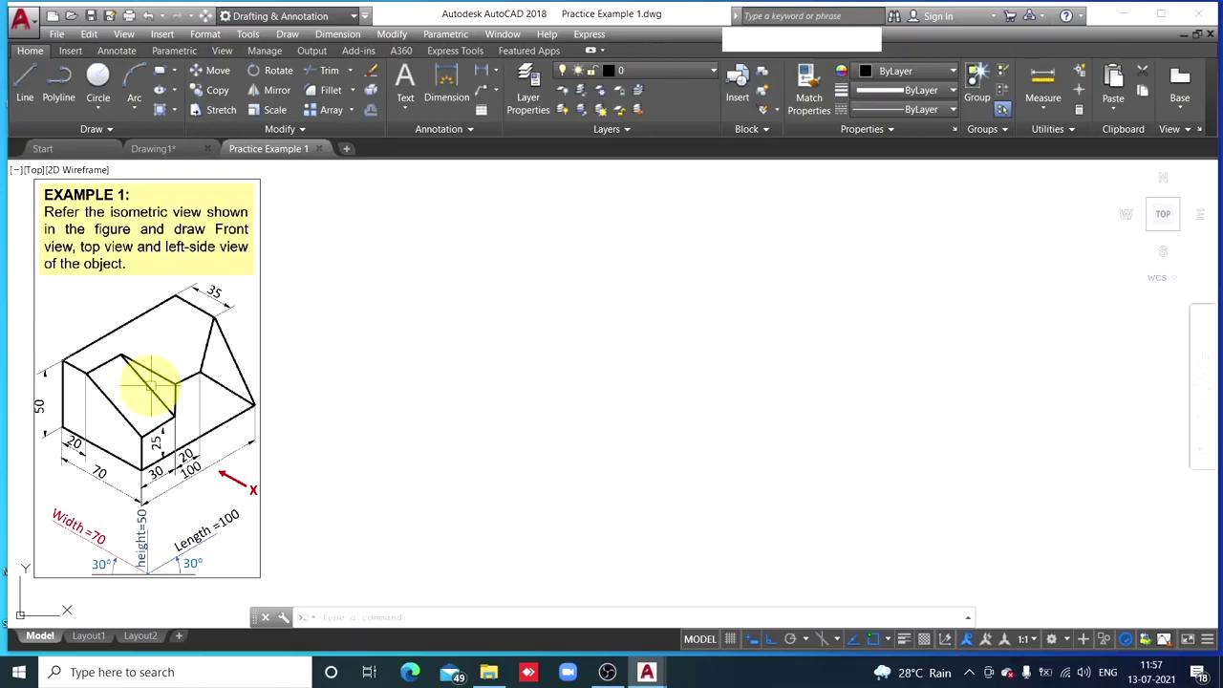
click(153, 149)
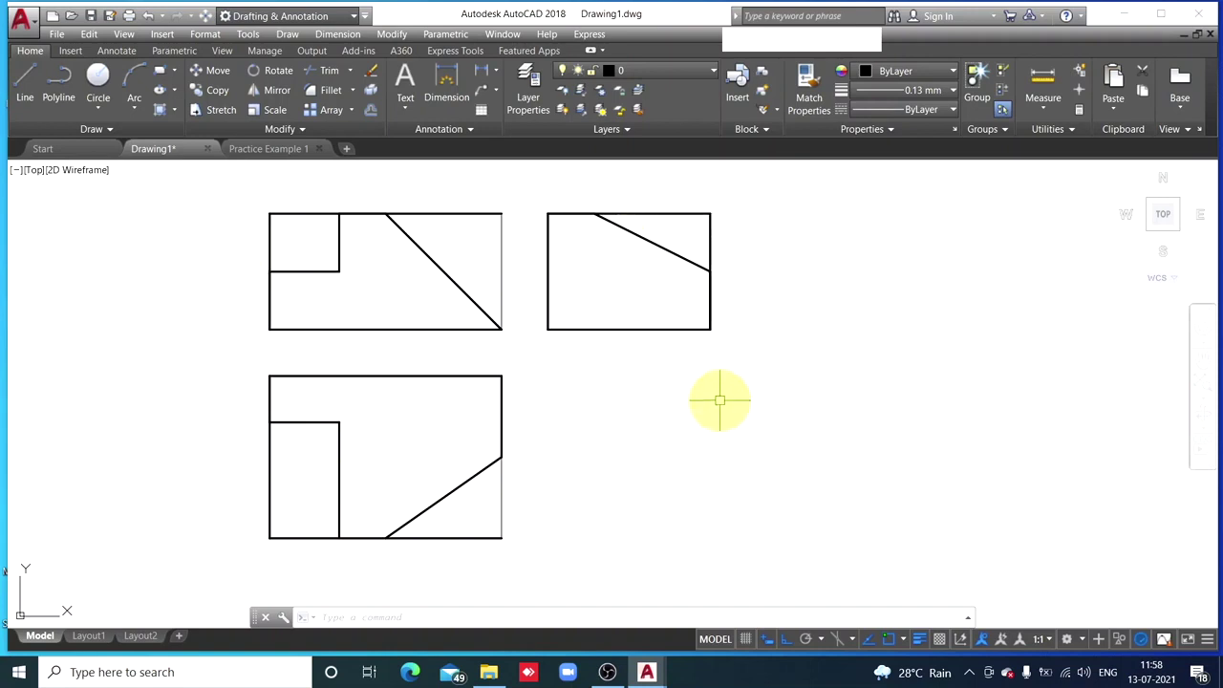
key(Escape)
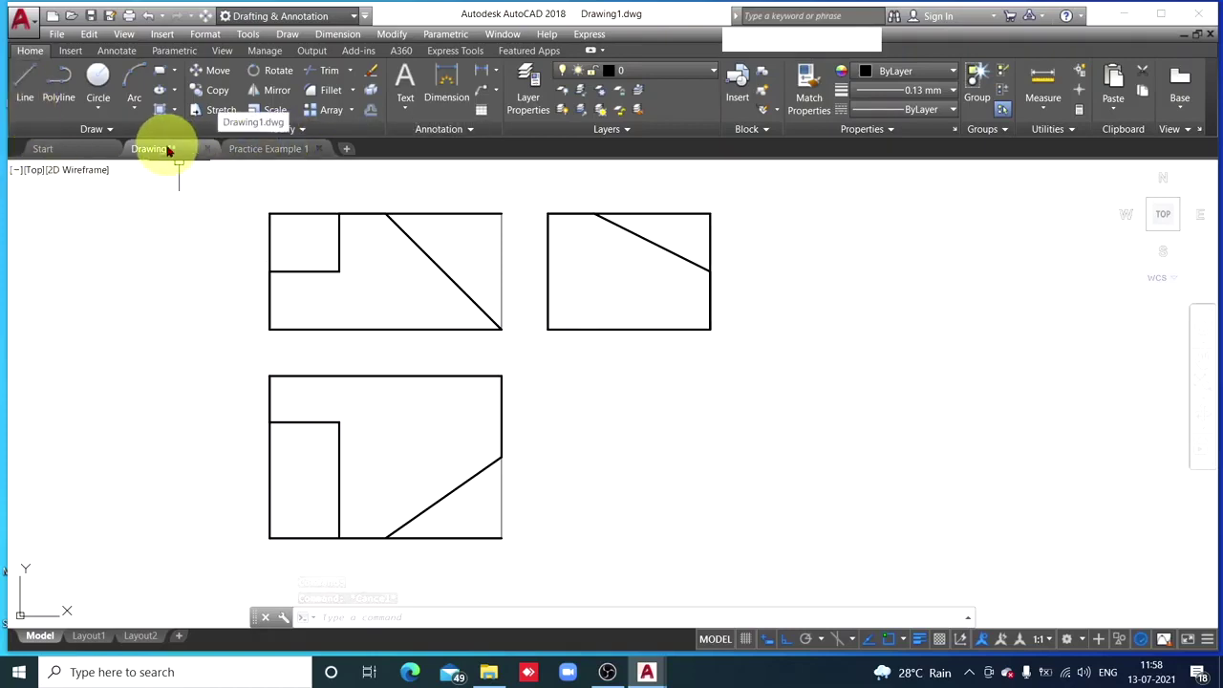
Compare the drawn views in Drawing1 with the dimensioned isometric figure in the Practice Example 1 drawing, checking back and forth twice.
click(270, 150)
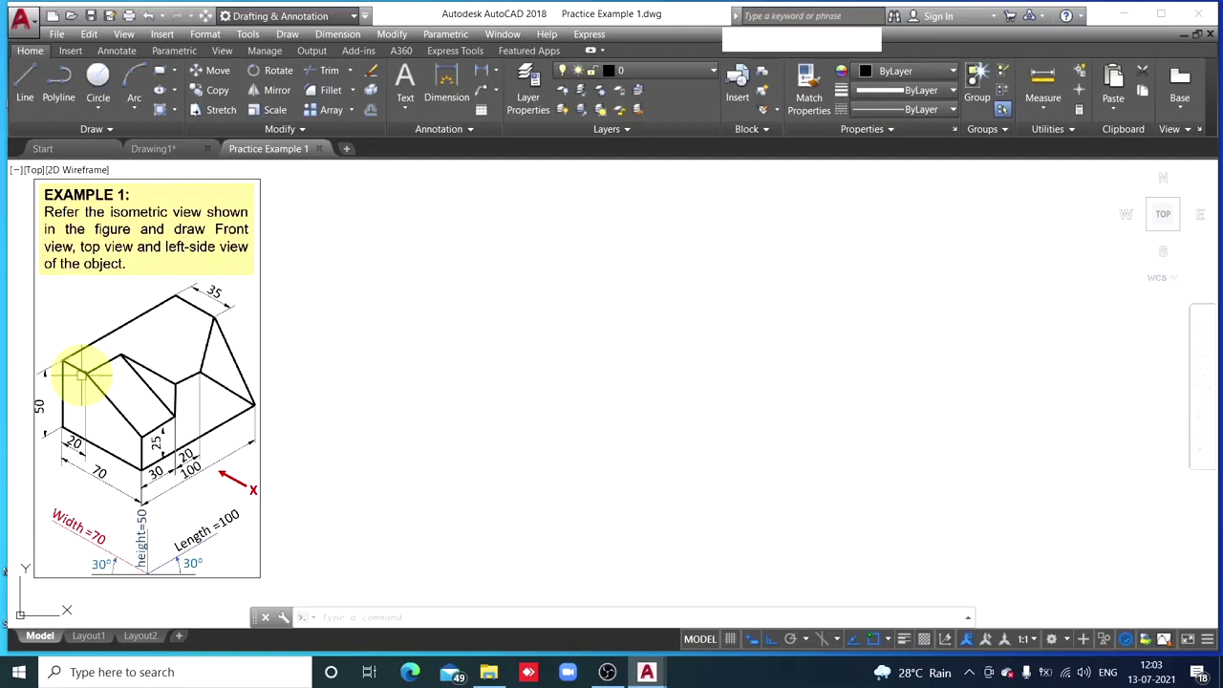
click(163, 151)
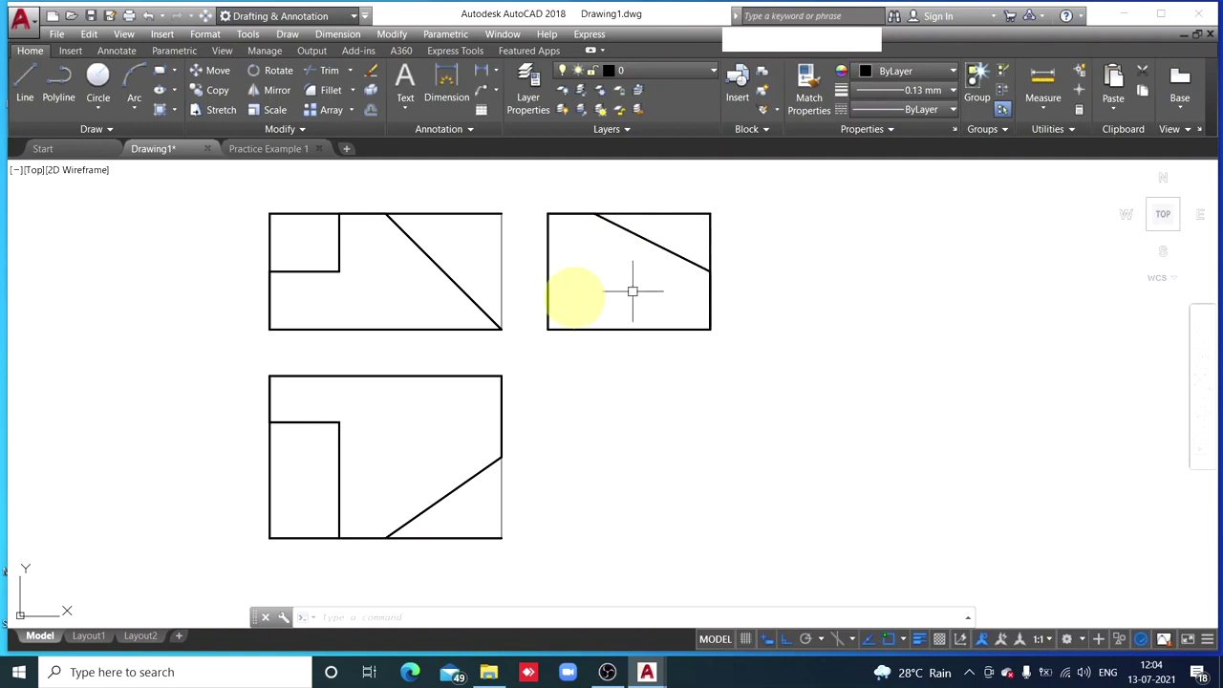
click(282, 148)
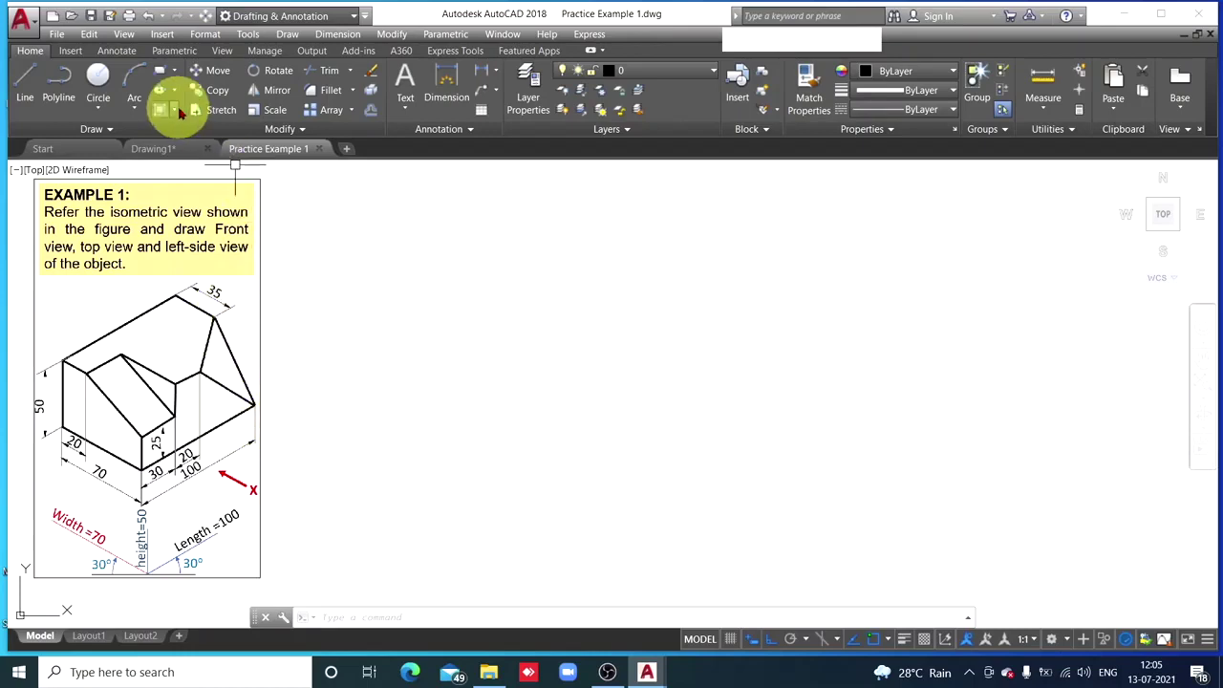
click(158, 148)
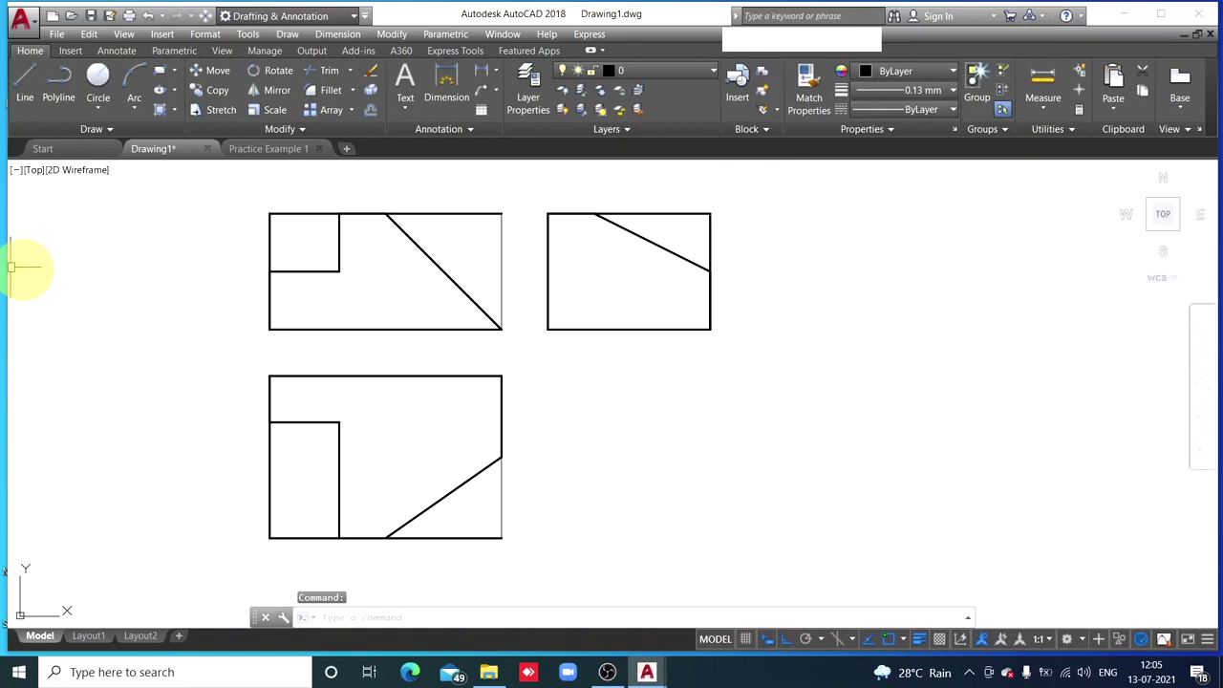
Draw a line along the lower part of the top view's right edge and match its properties to the front view's thick bottom edge.
click(25, 98)
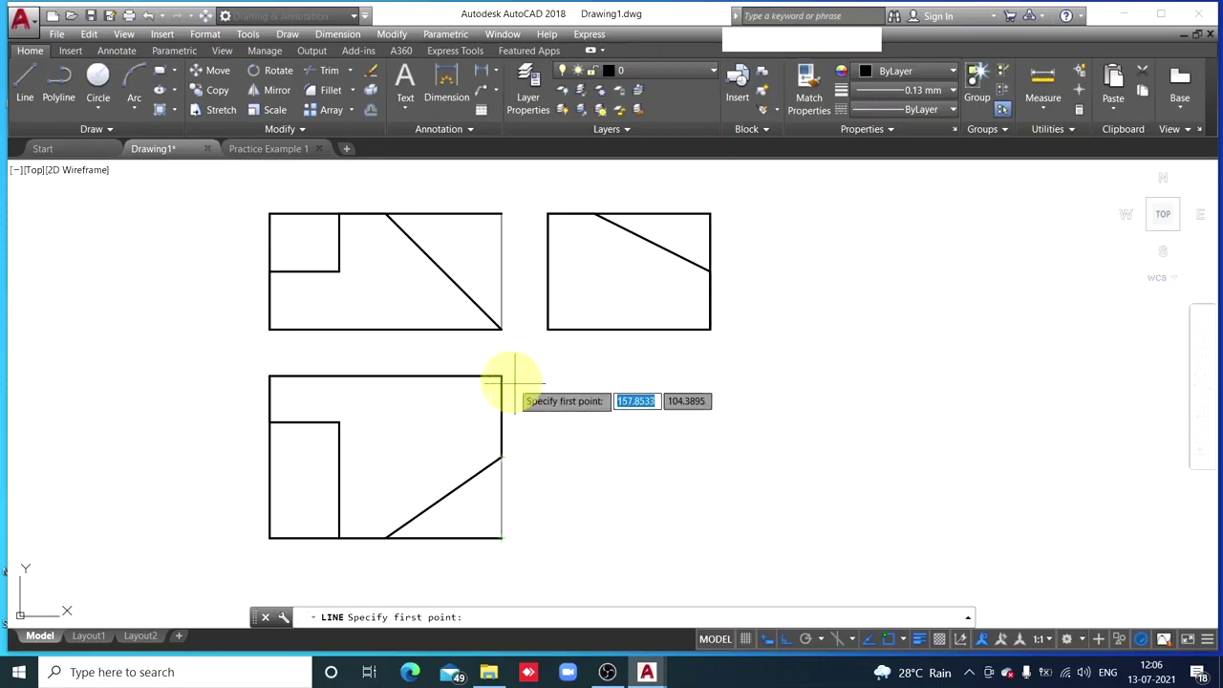
click(499, 458)
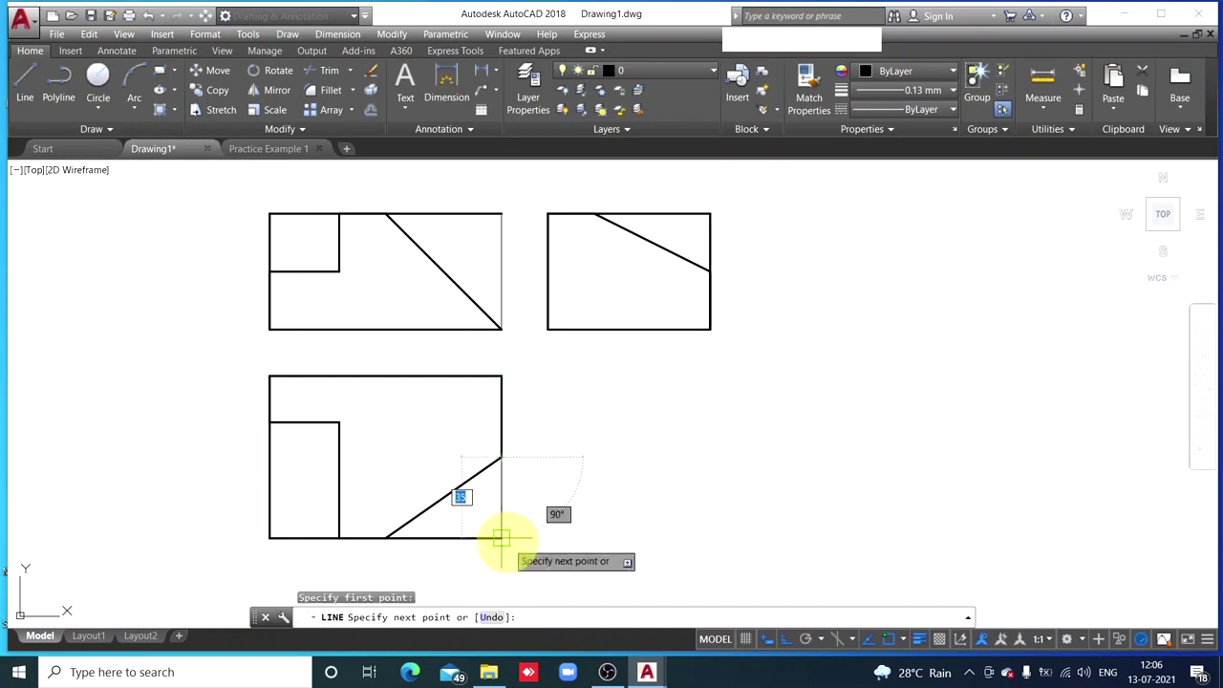
click(502, 537)
key(Escape)
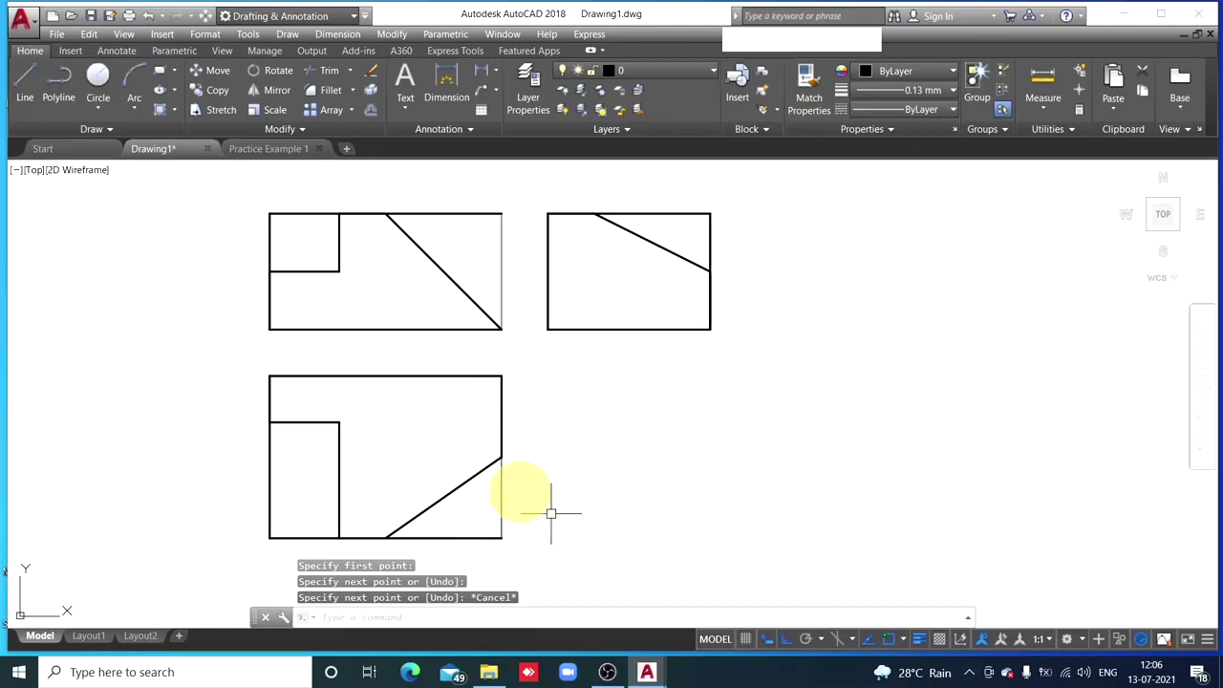
click(503, 497)
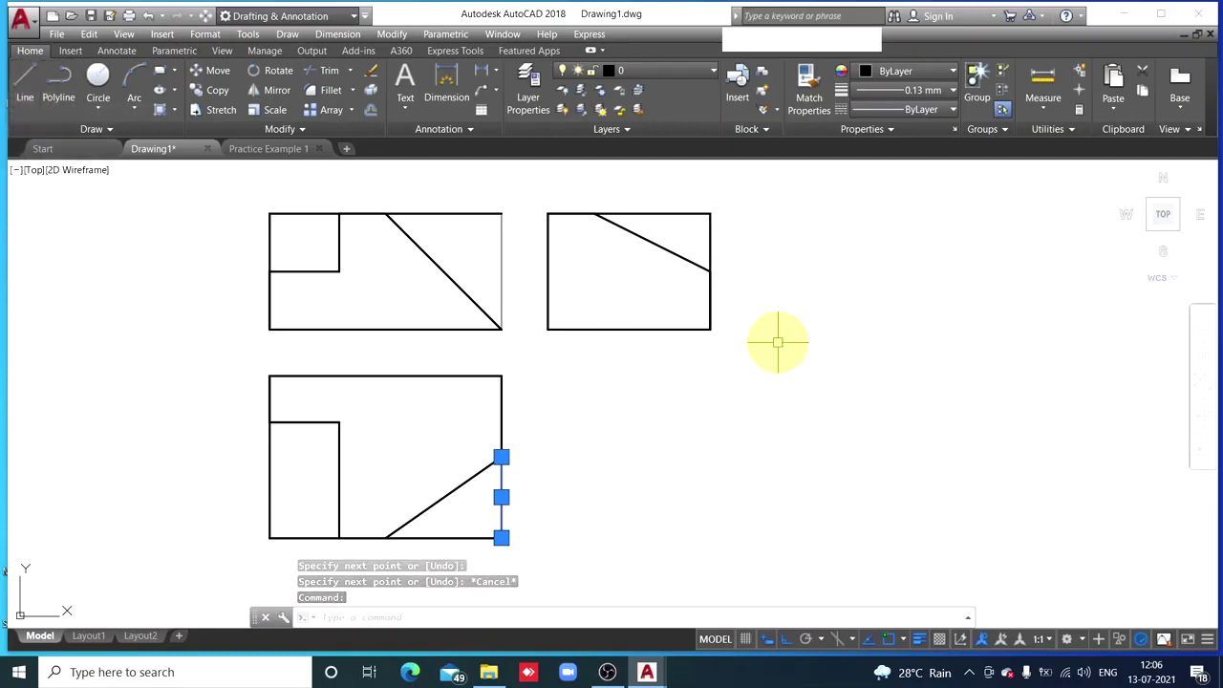
key(Escape)
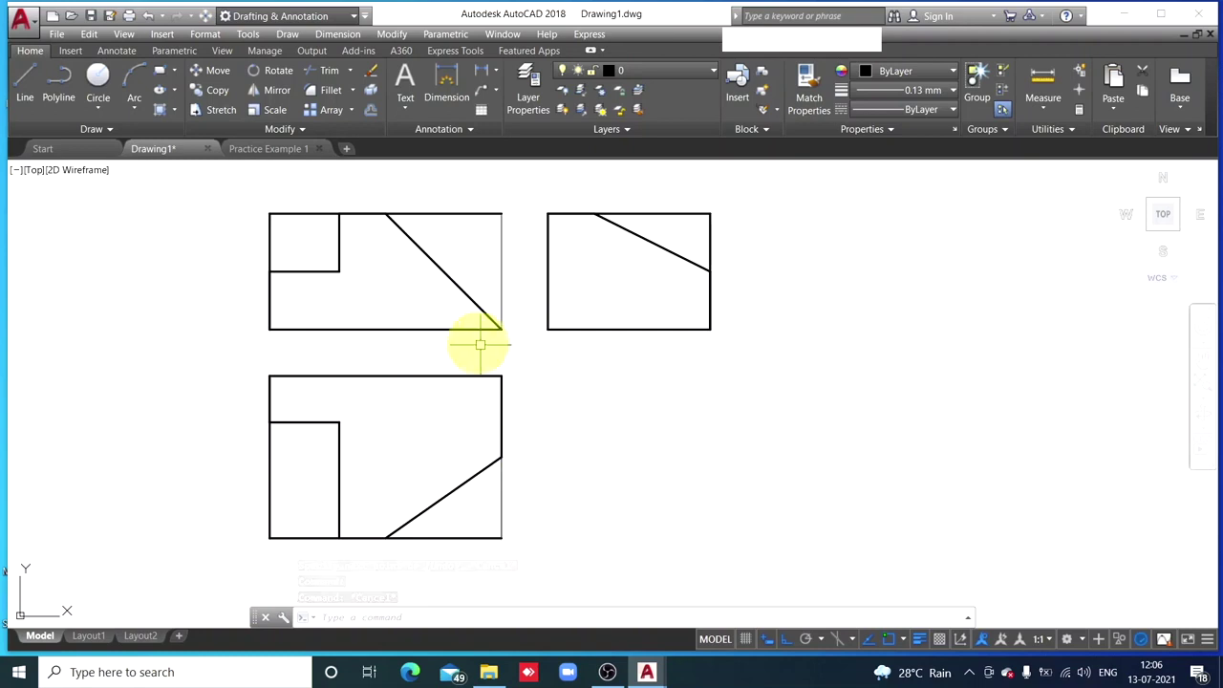
click(445, 329)
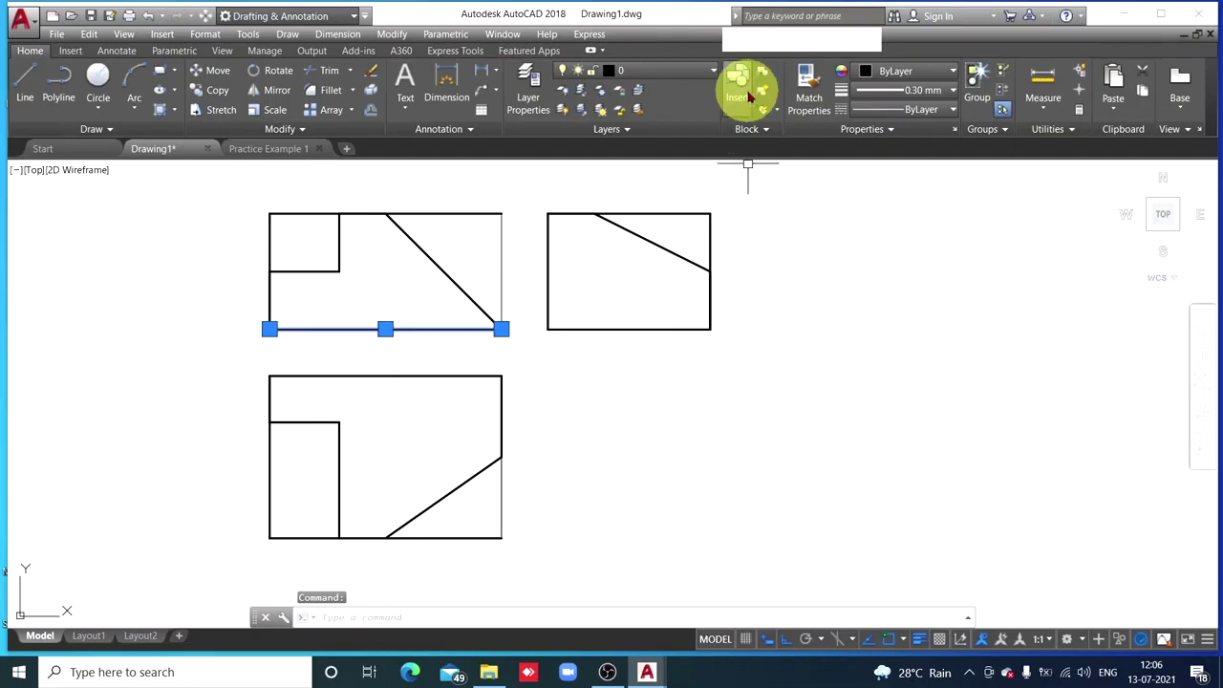
click(810, 96)
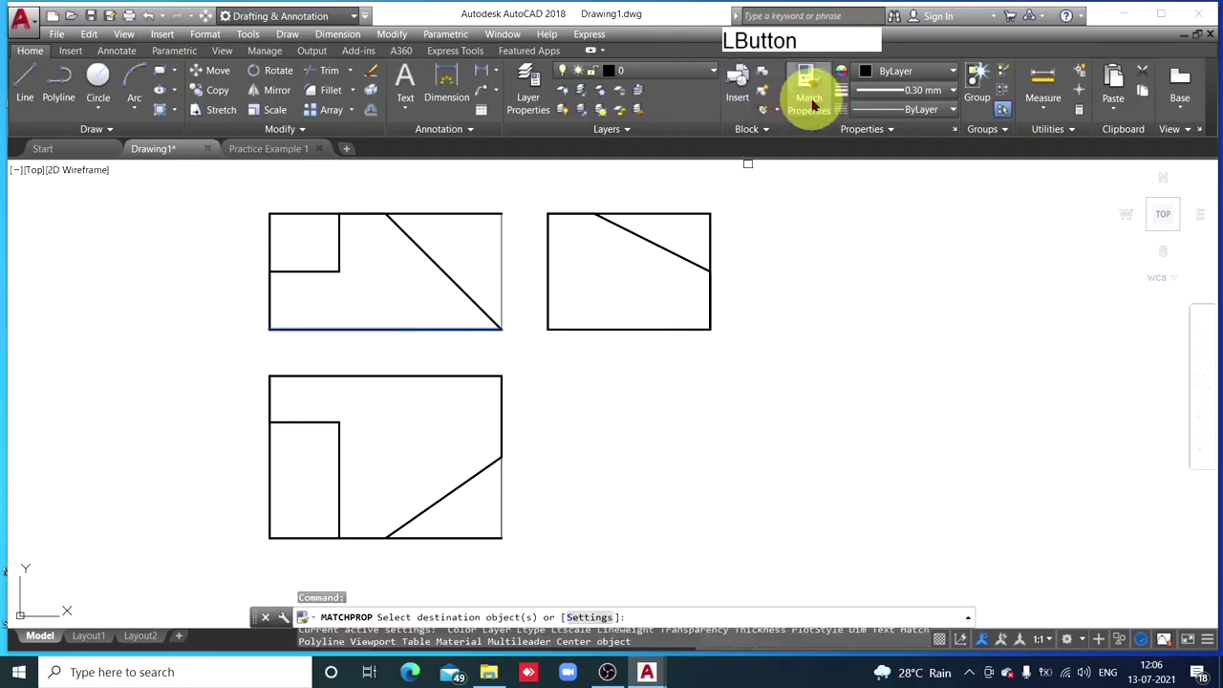
click(502, 501)
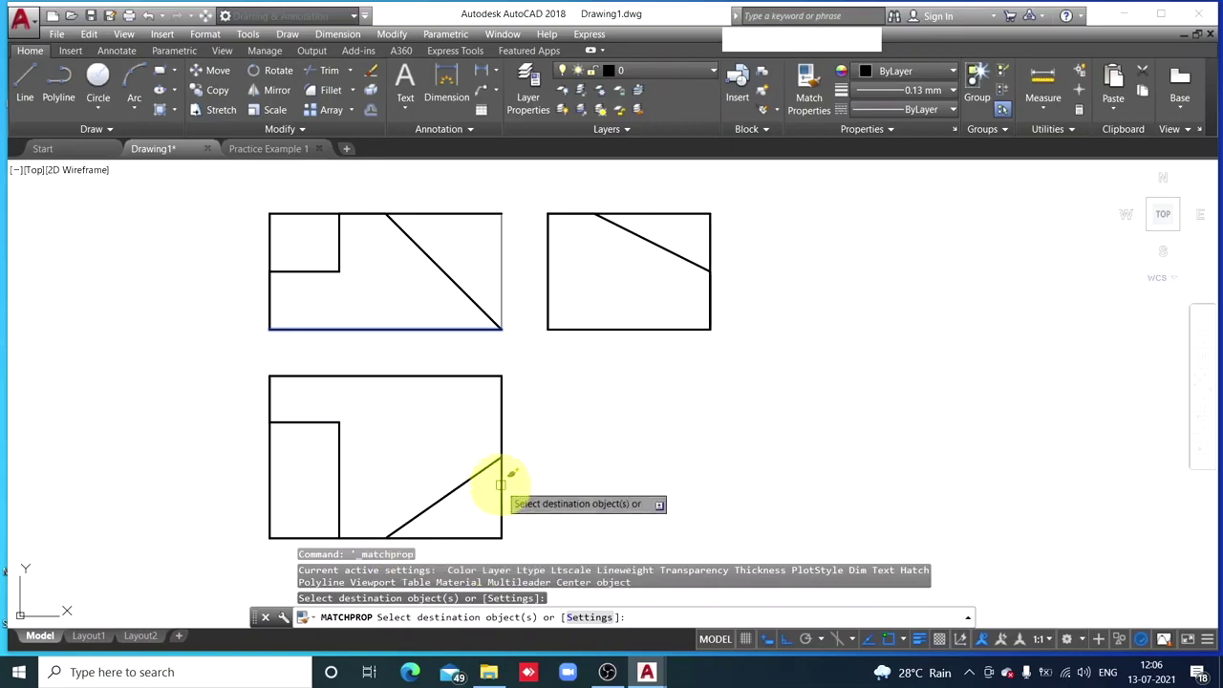
Check the front view's right edge against the isometric figure in the Practice Example 1 drawing and return to Drawing1.
click(28, 96)
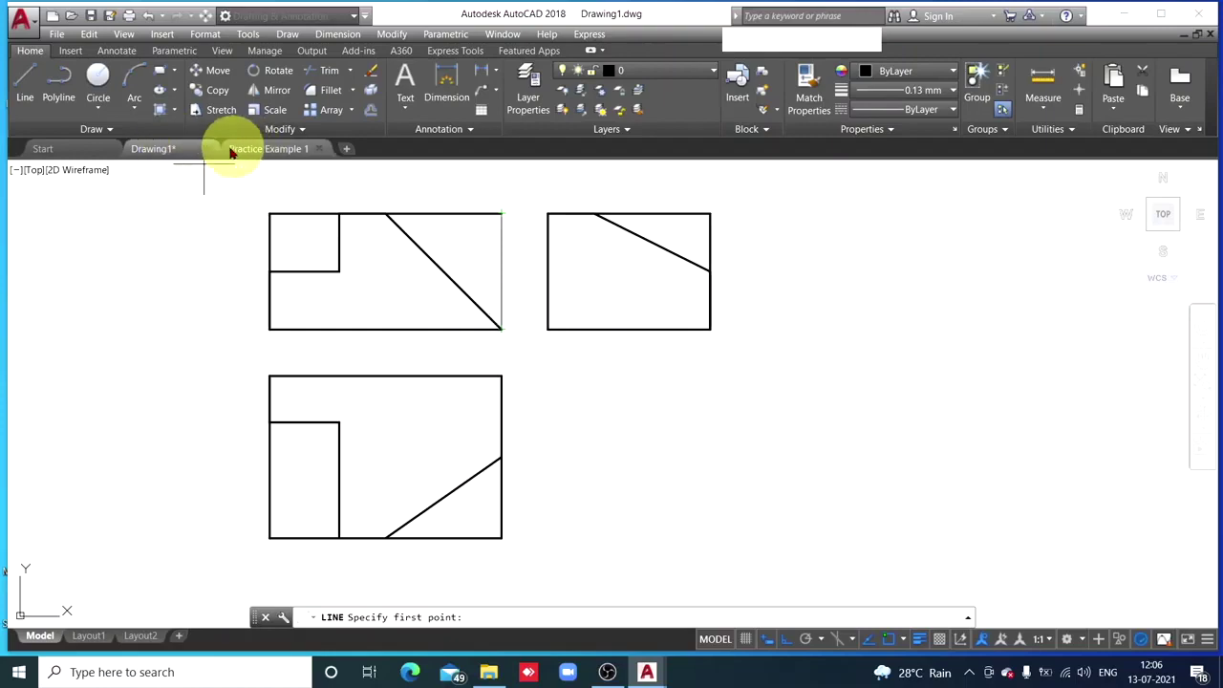
click(260, 151)
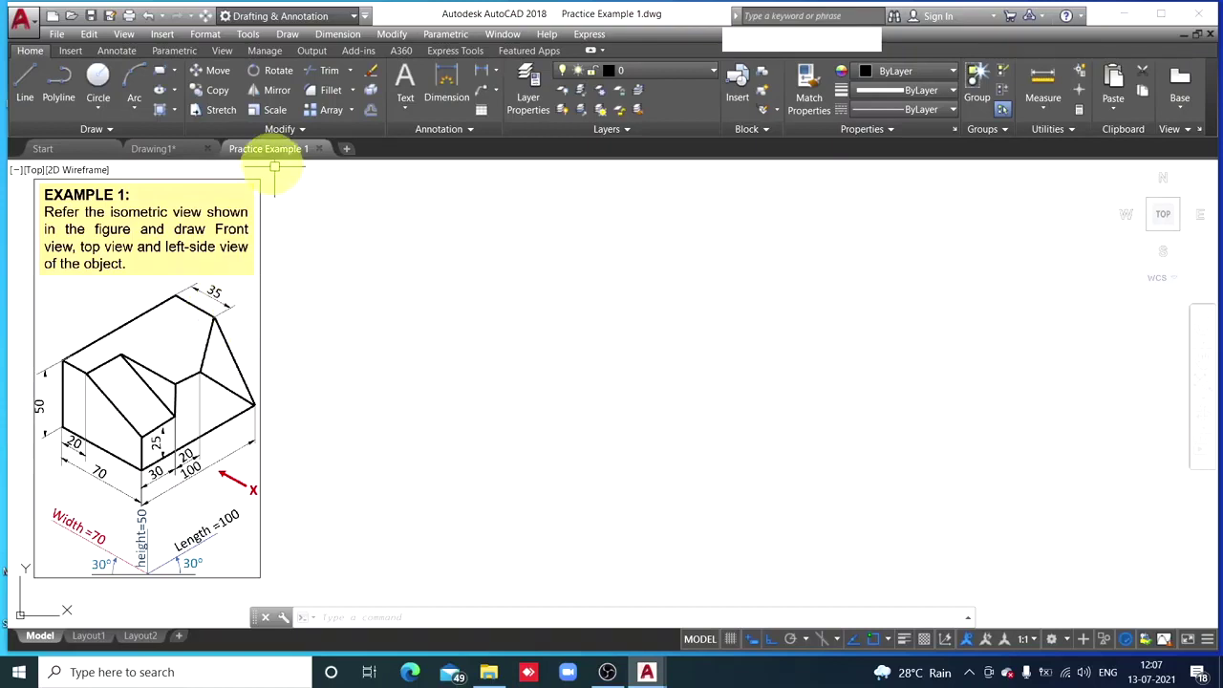
click(157, 145)
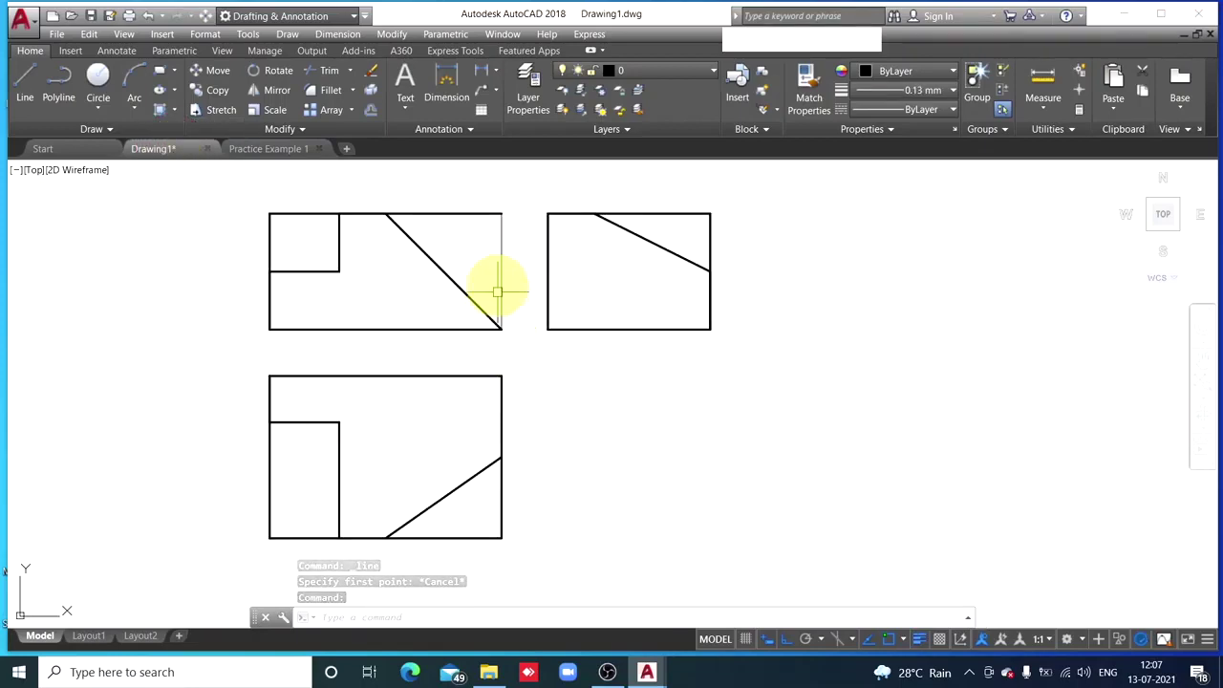
Draw a line along the front view's full right edge and match its properties to the top view's thick right edge.
click(26, 100)
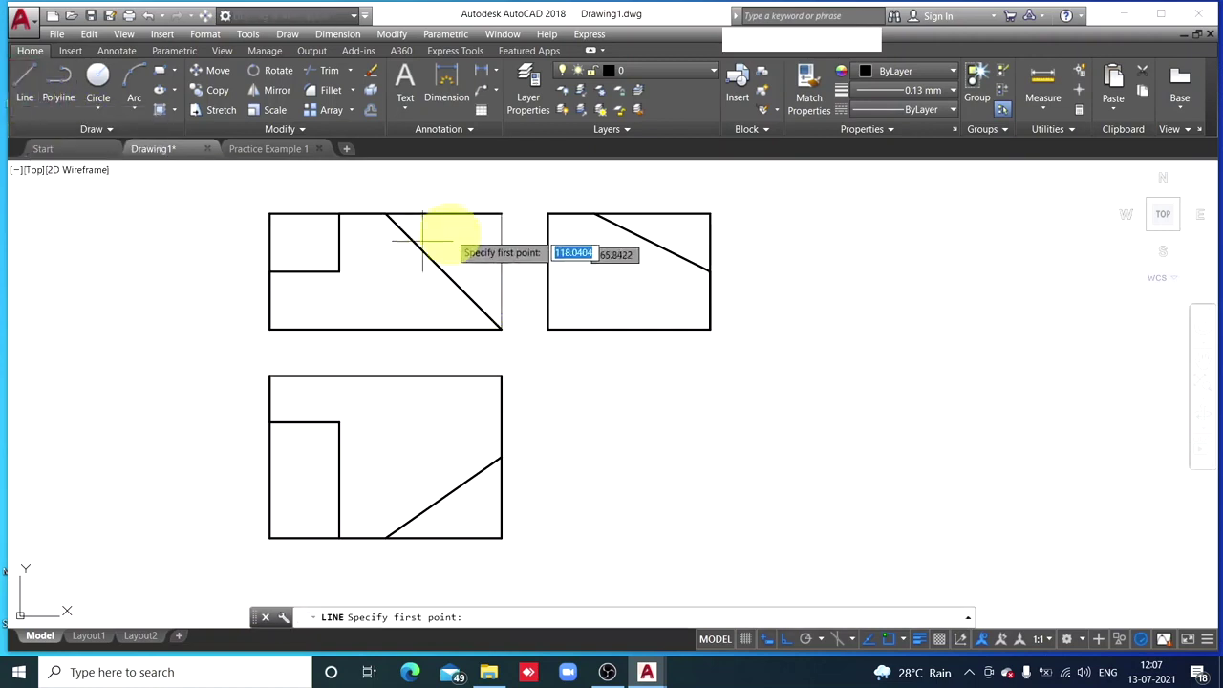
click(502, 213)
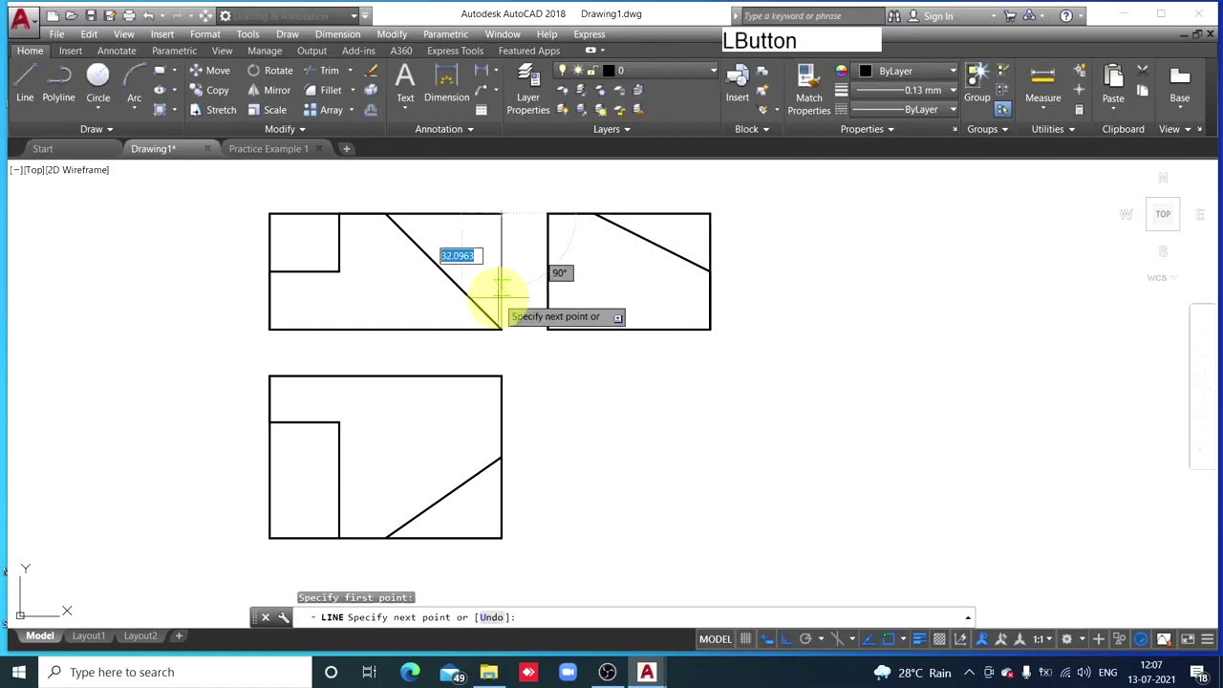
click(501, 329)
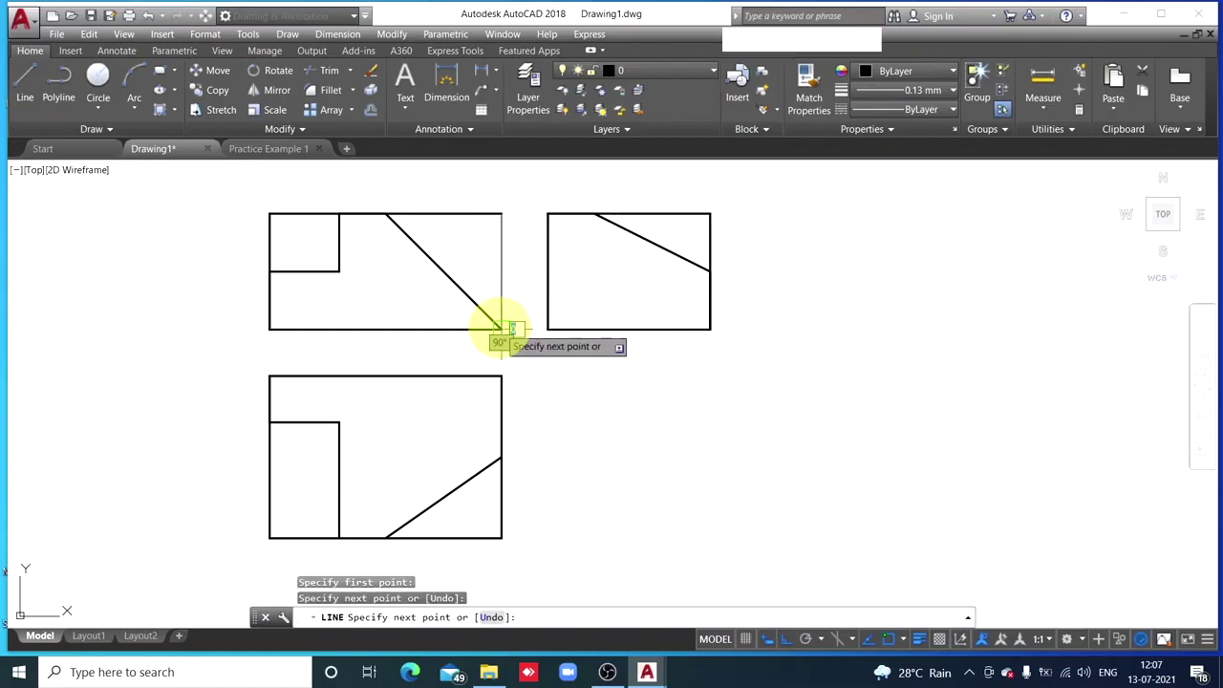
key(Escape)
click(501, 432)
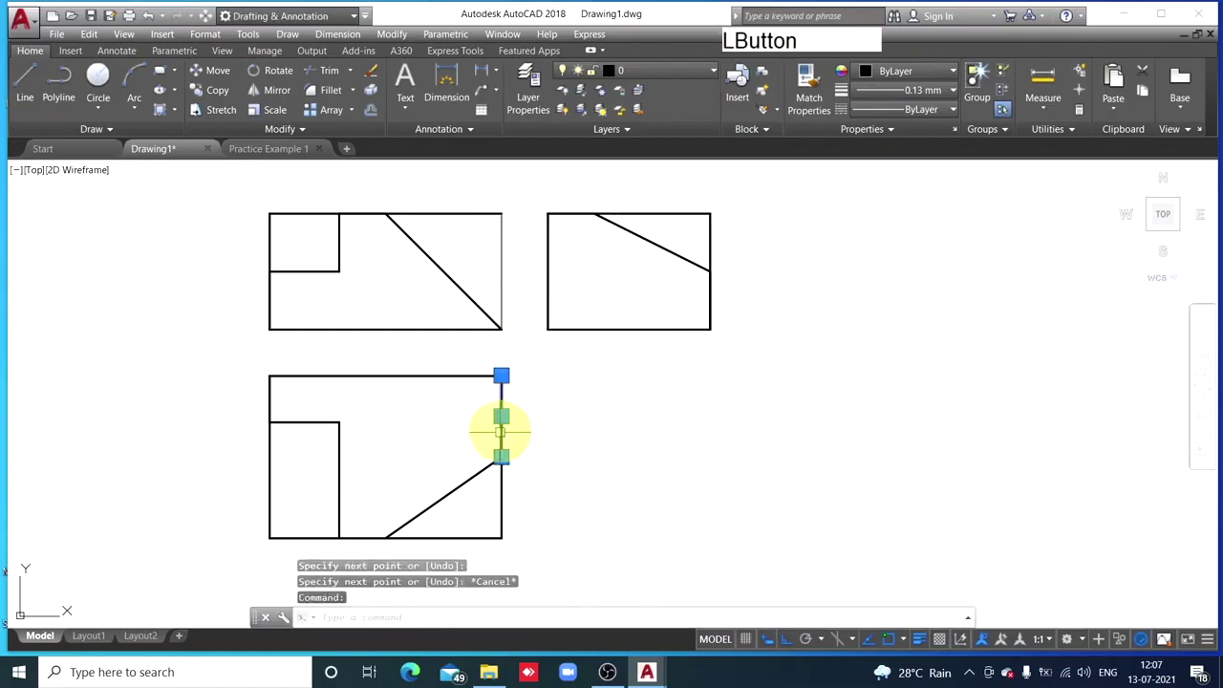
click(808, 84)
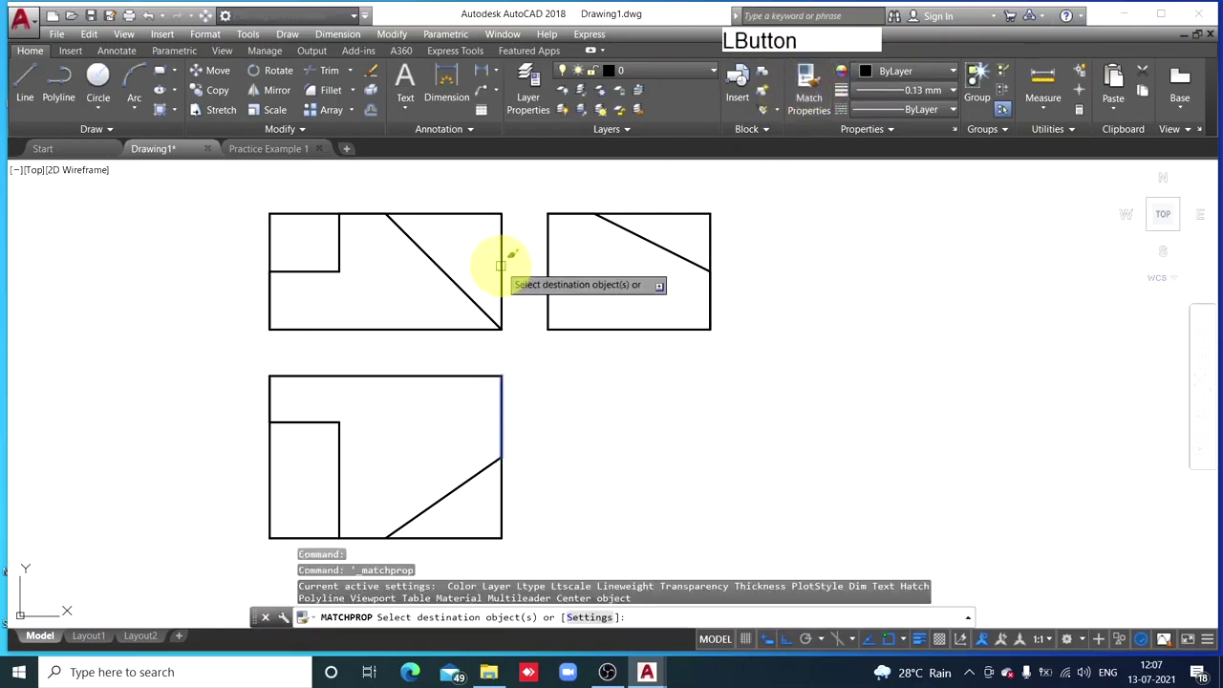
click(500, 265)
key(Escape)
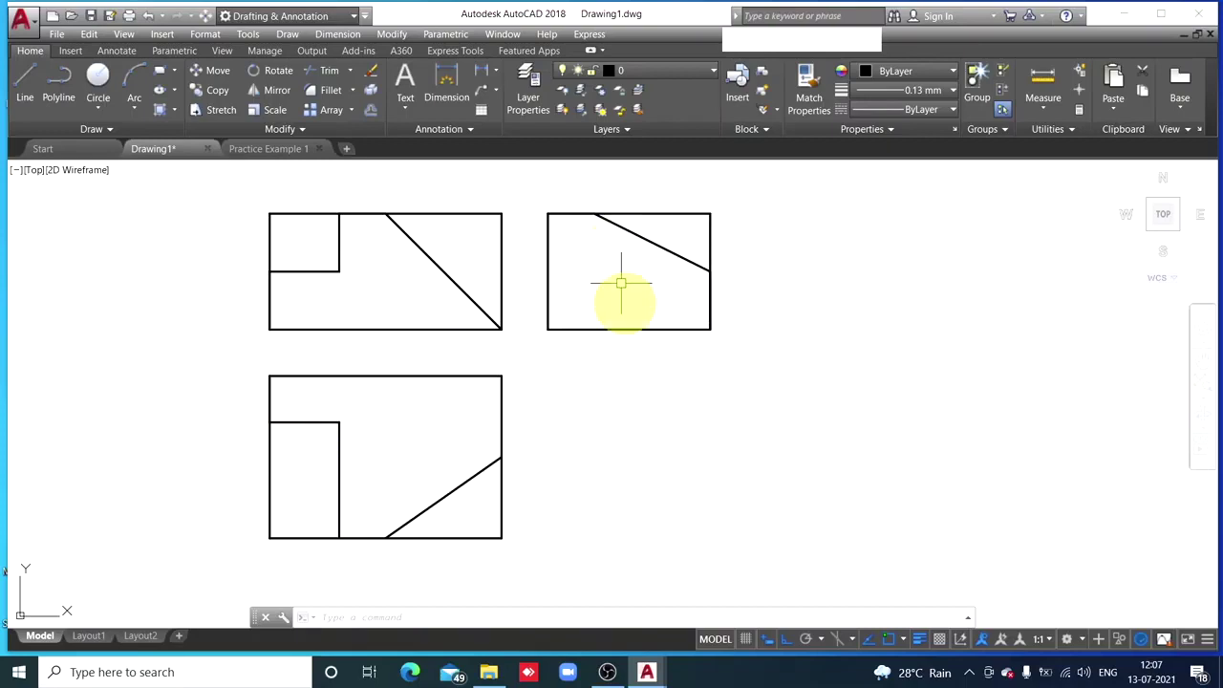
Consult the Practice Example 1 figure, then draw a side-view line from 35 along the top edge, measured from the upper-left corner, to the lower-right corner.
click(256, 150)
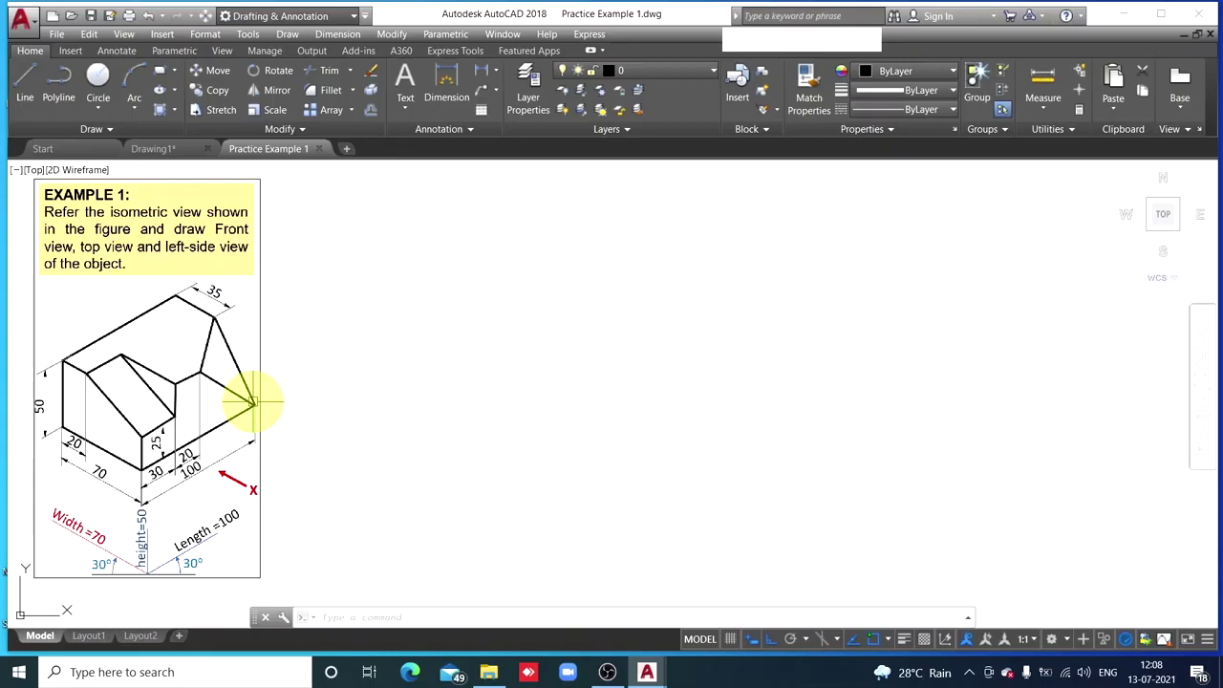
click(153, 150)
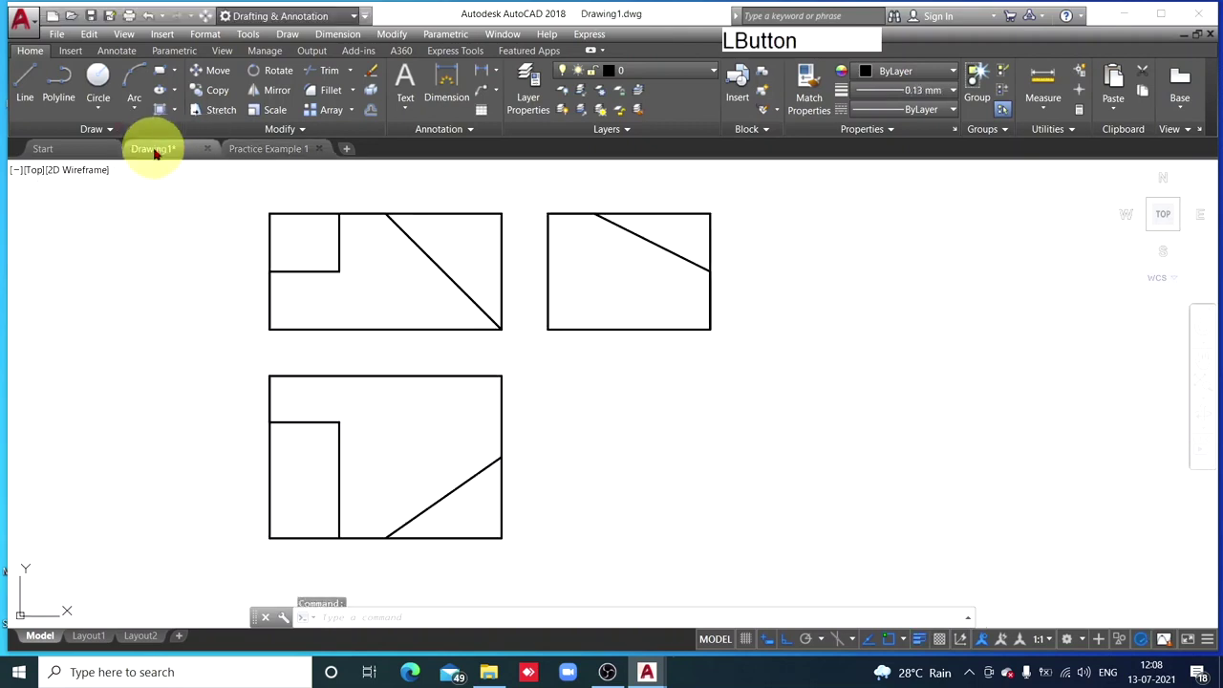
click(26, 96)
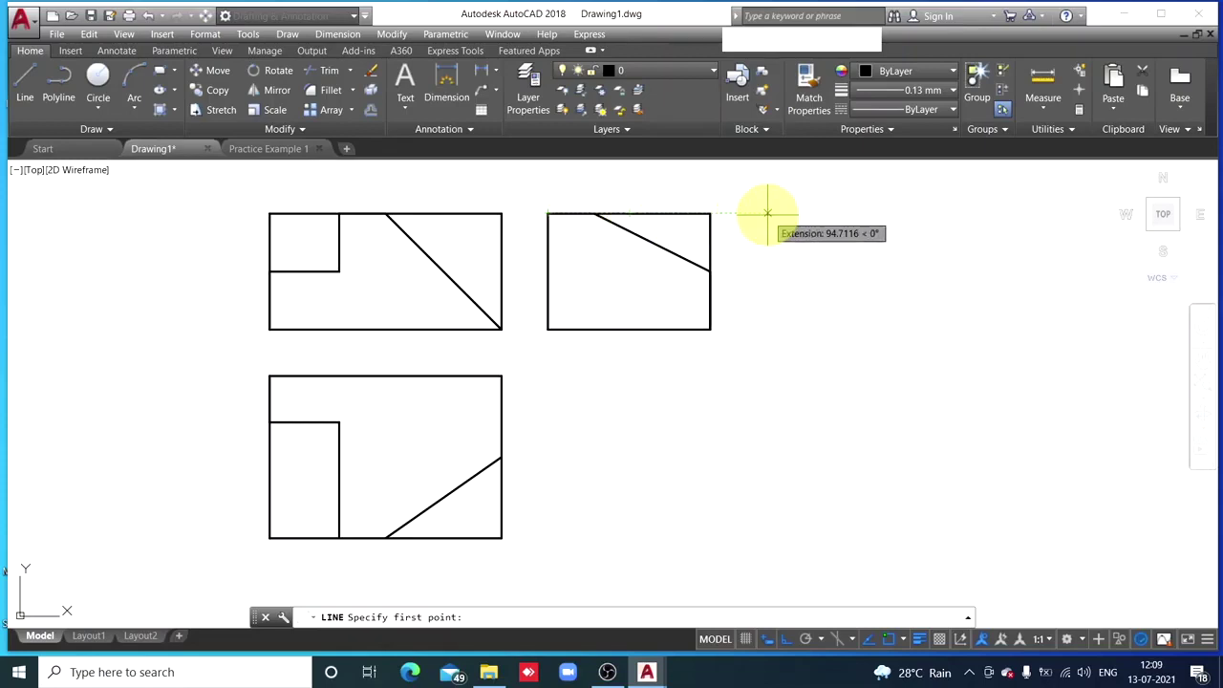
text(3)
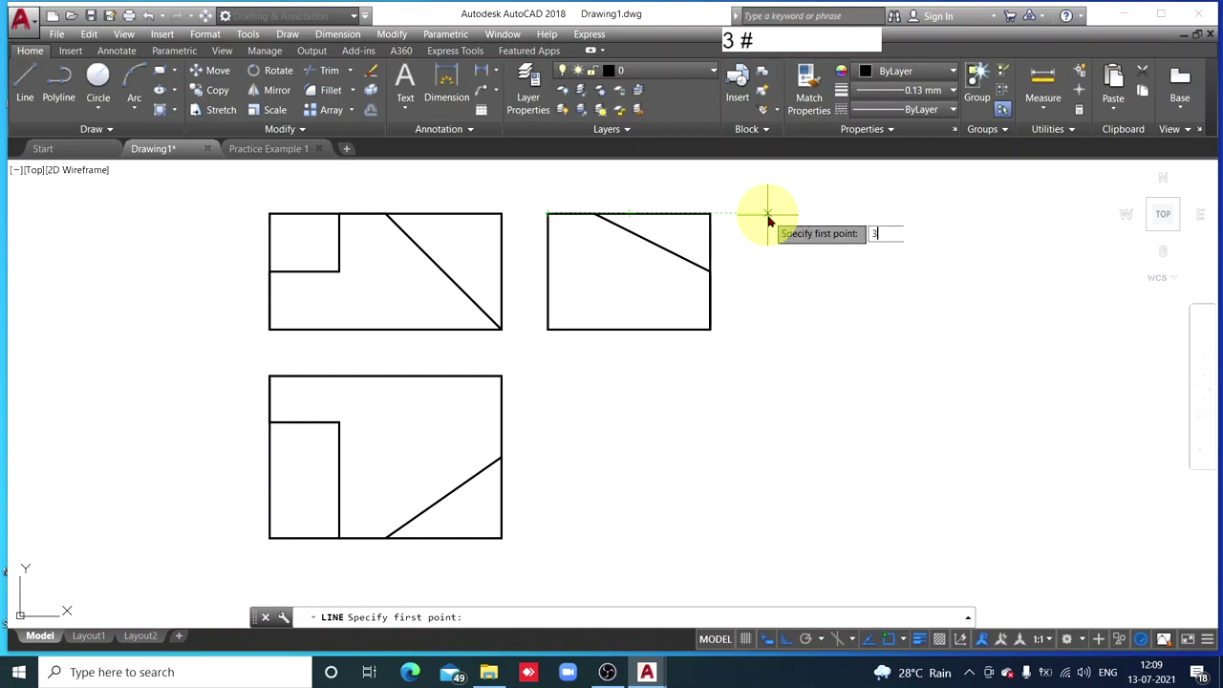
text(5)
key(space)
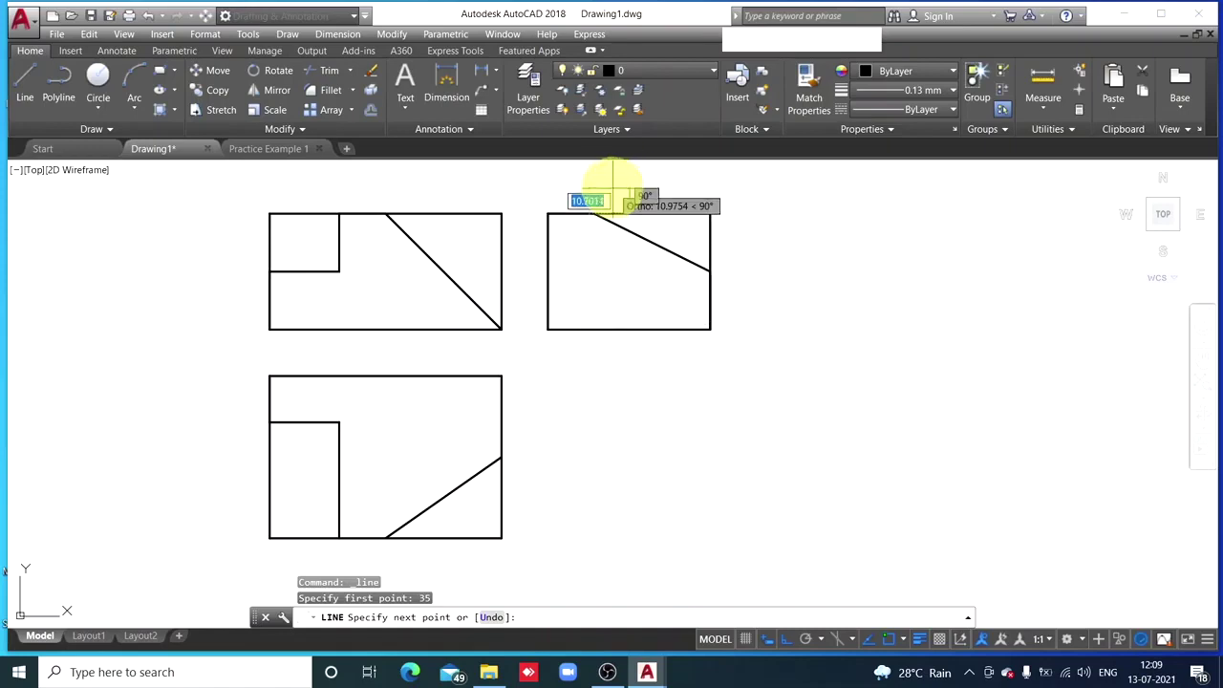
click(710, 329)
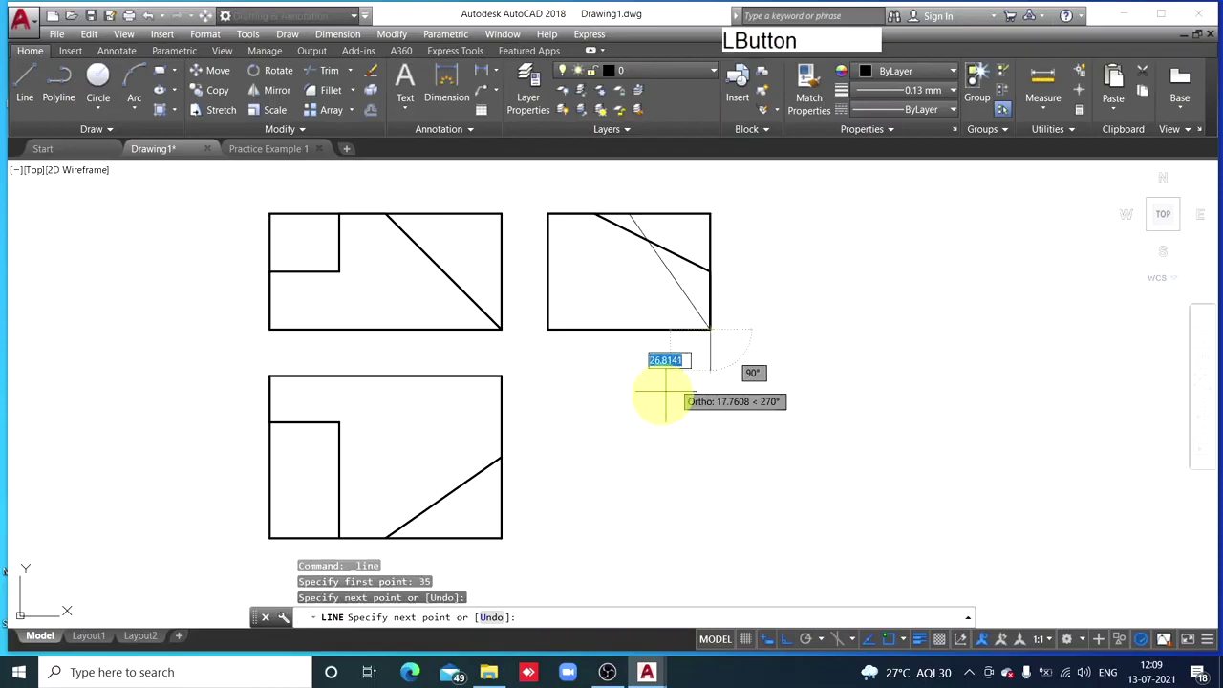
key(Escape)
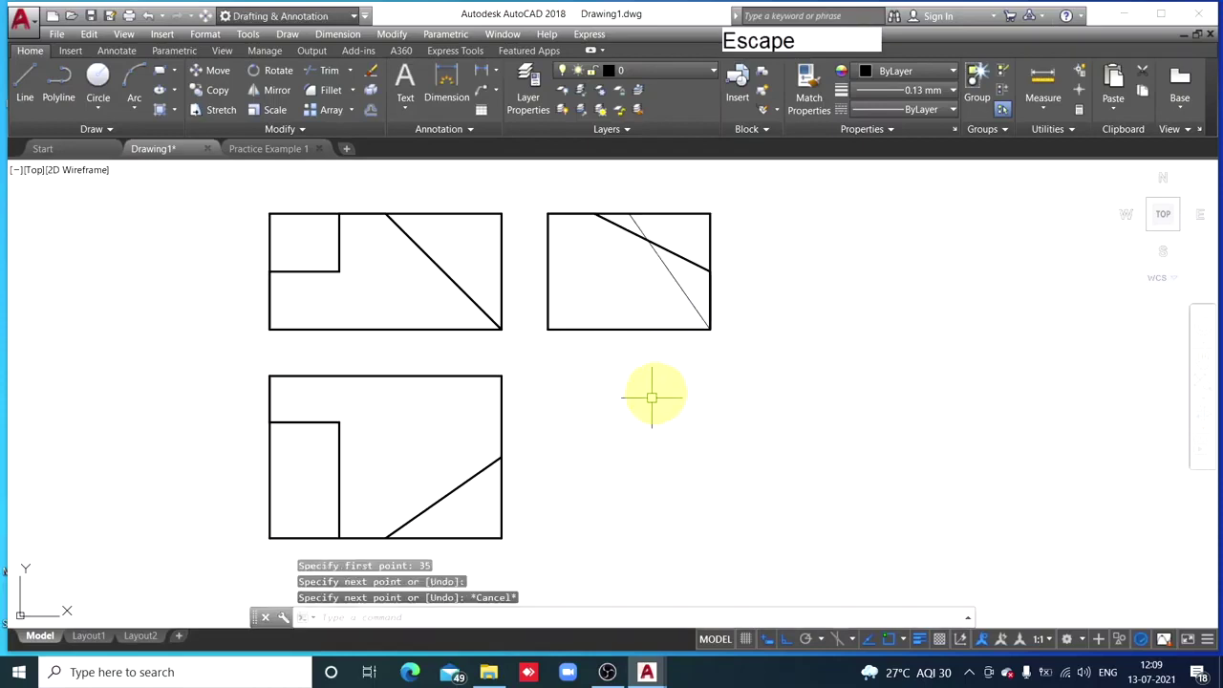
key(Escape)
key(Escape)
Match the properties of the side view's new sloping line to the front view's thick sloping line.
click(449, 275)
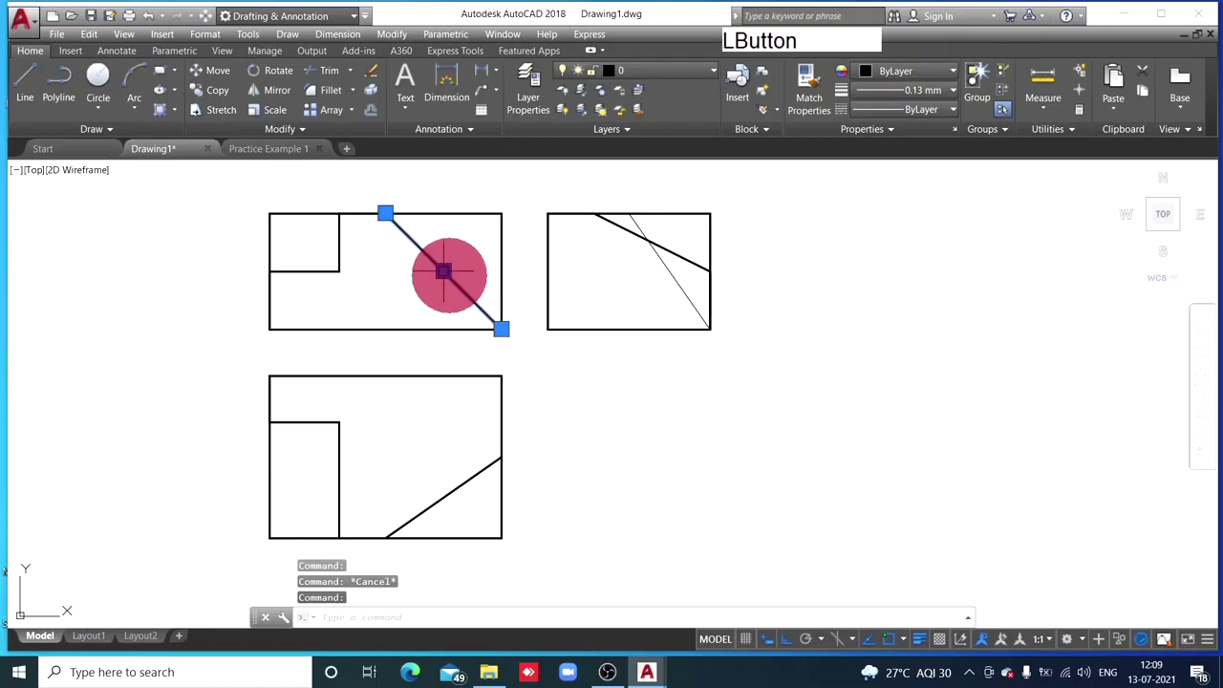
click(808, 93)
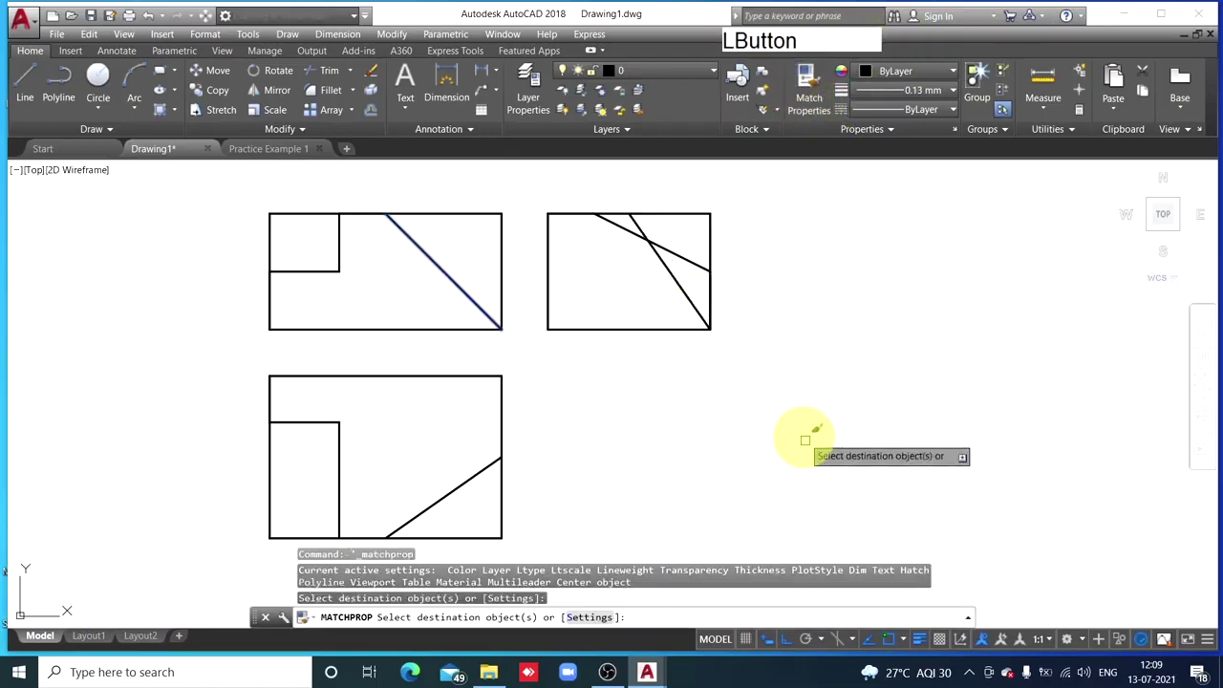
key(Escape)
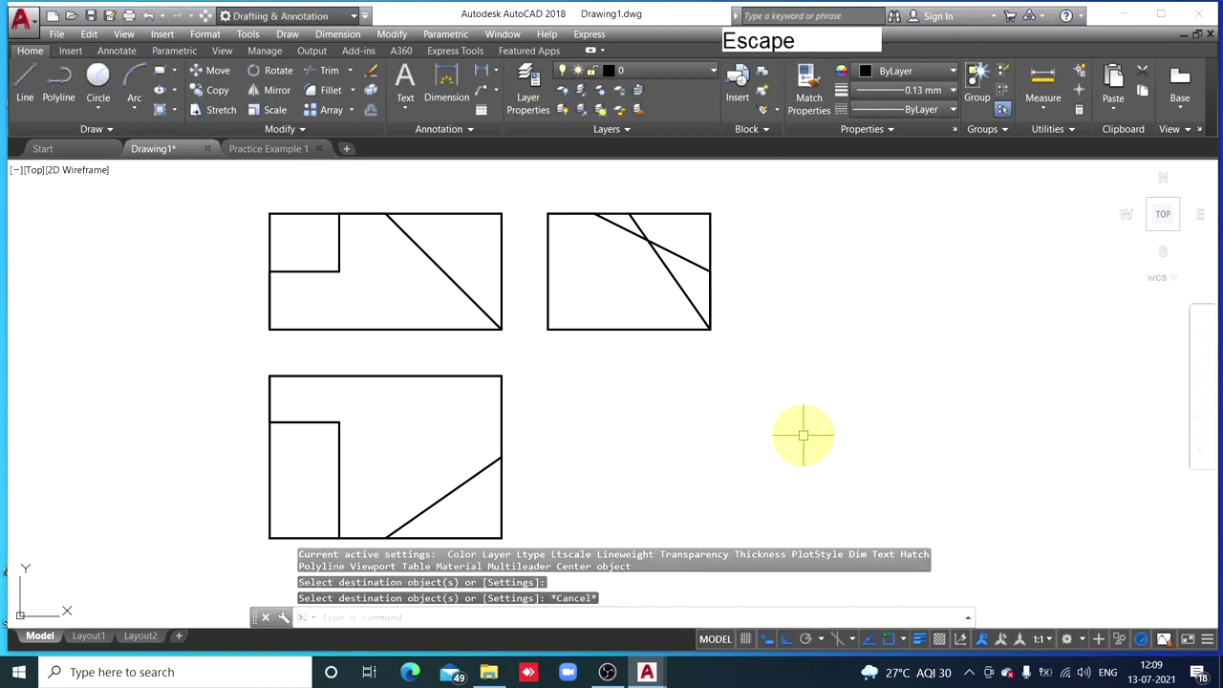
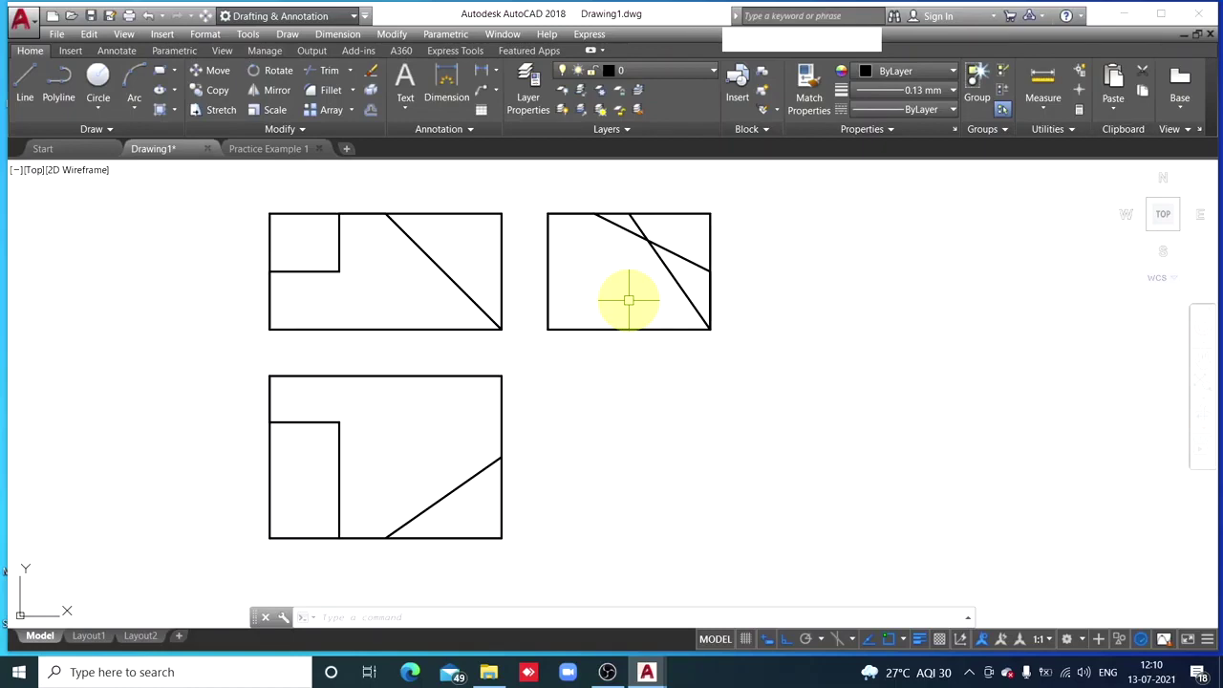
Examine the 35-wide sloping edge in the Practice Example 1 isometric figure and locate the matching steep sloping line in Drawing1's side view.
click(270, 150)
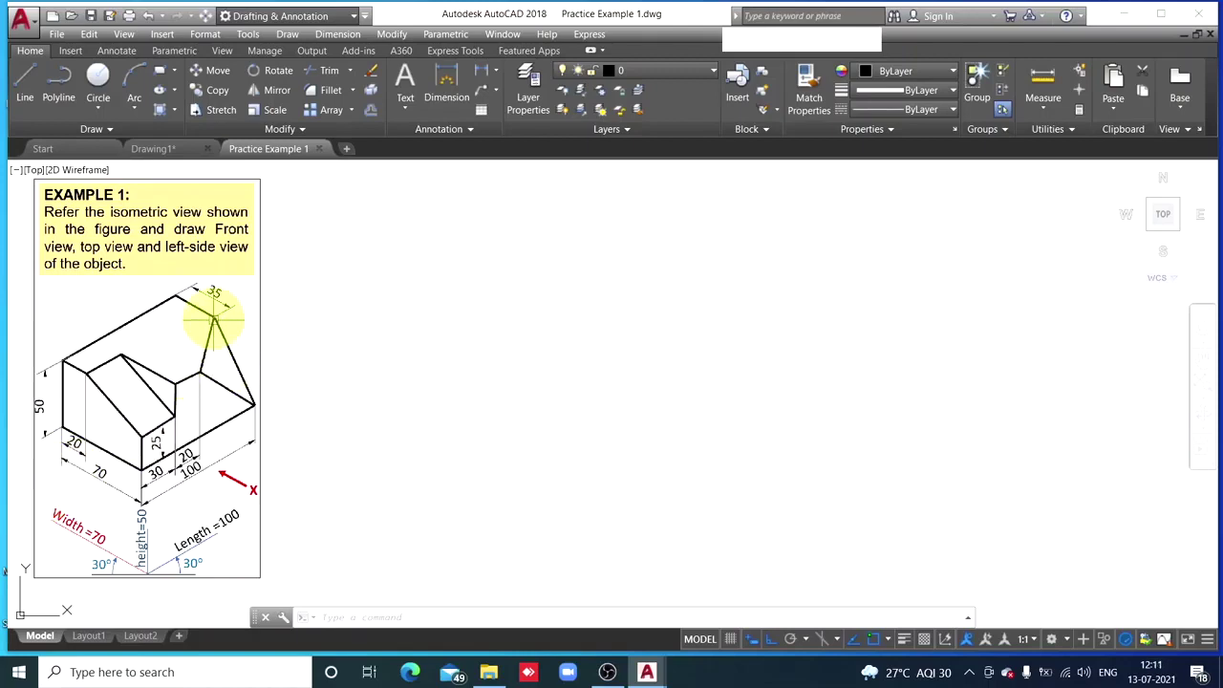
click(155, 148)
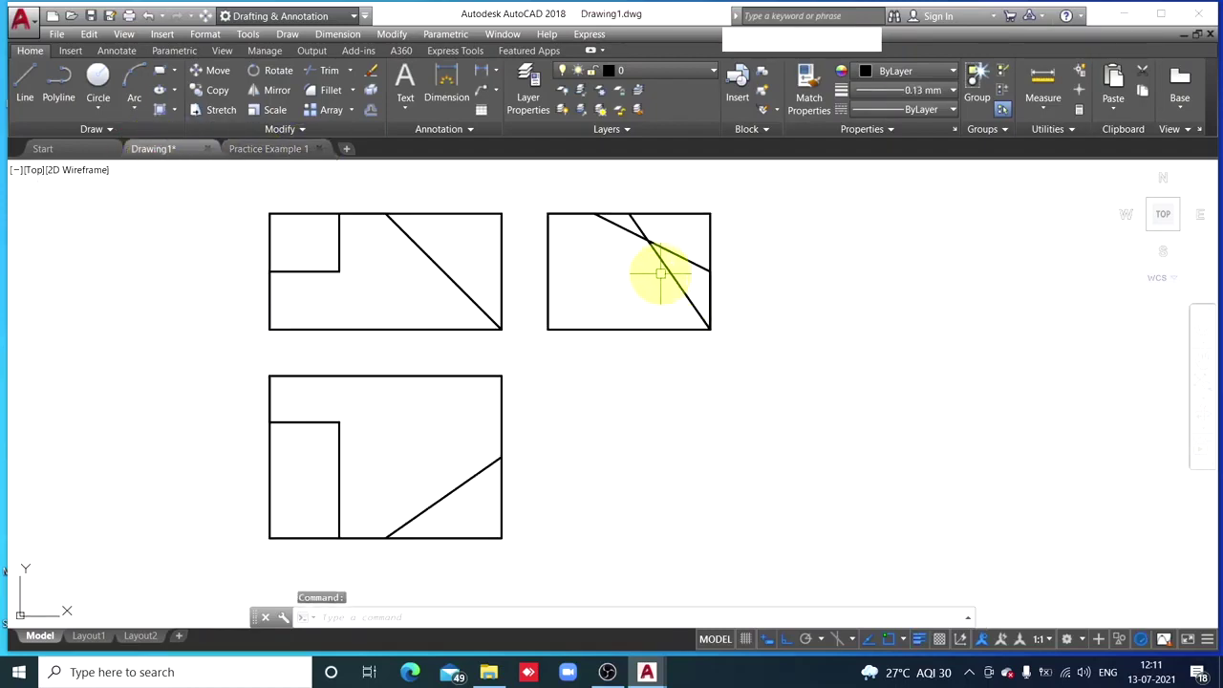
click(674, 278)
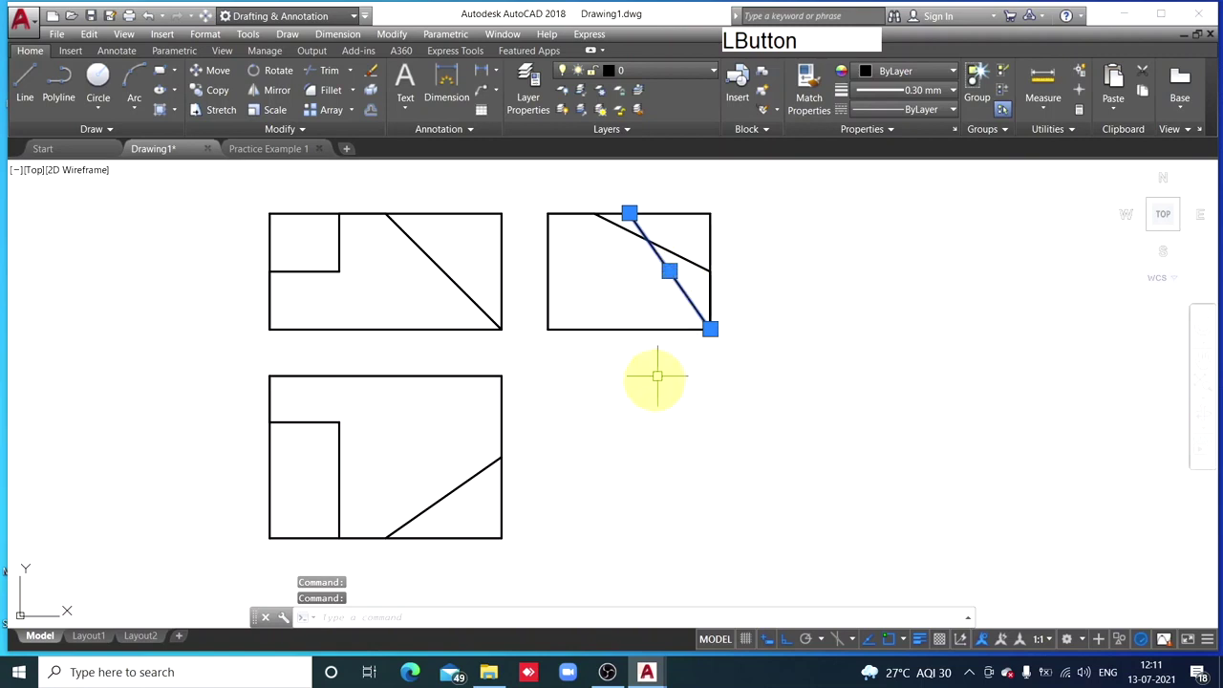
key(Escape)
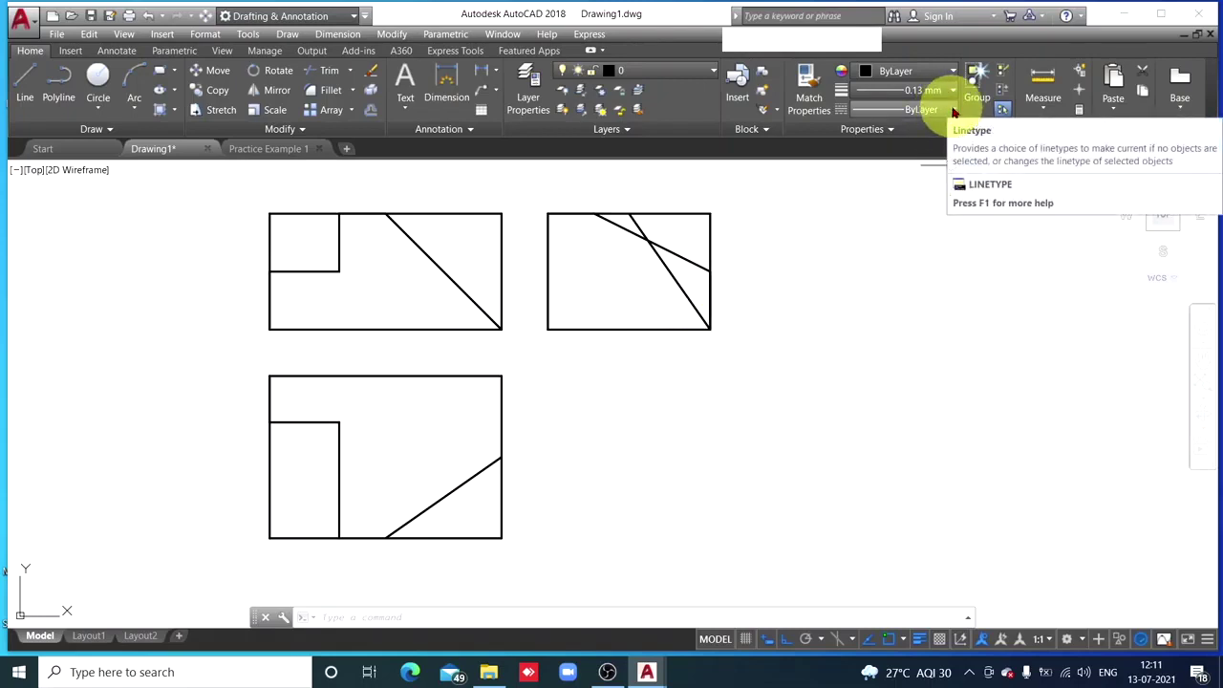
Load the HIDDEN linetype from acadiso.lin into the drawing.
click(953, 111)
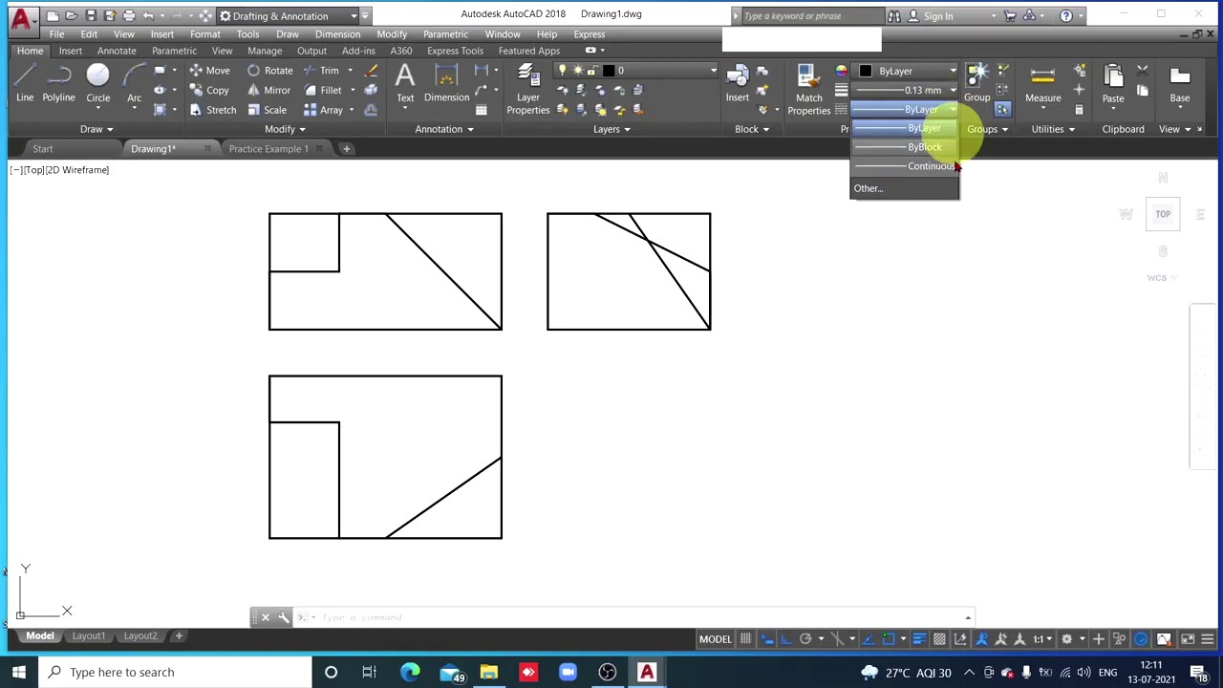
click(955, 273)
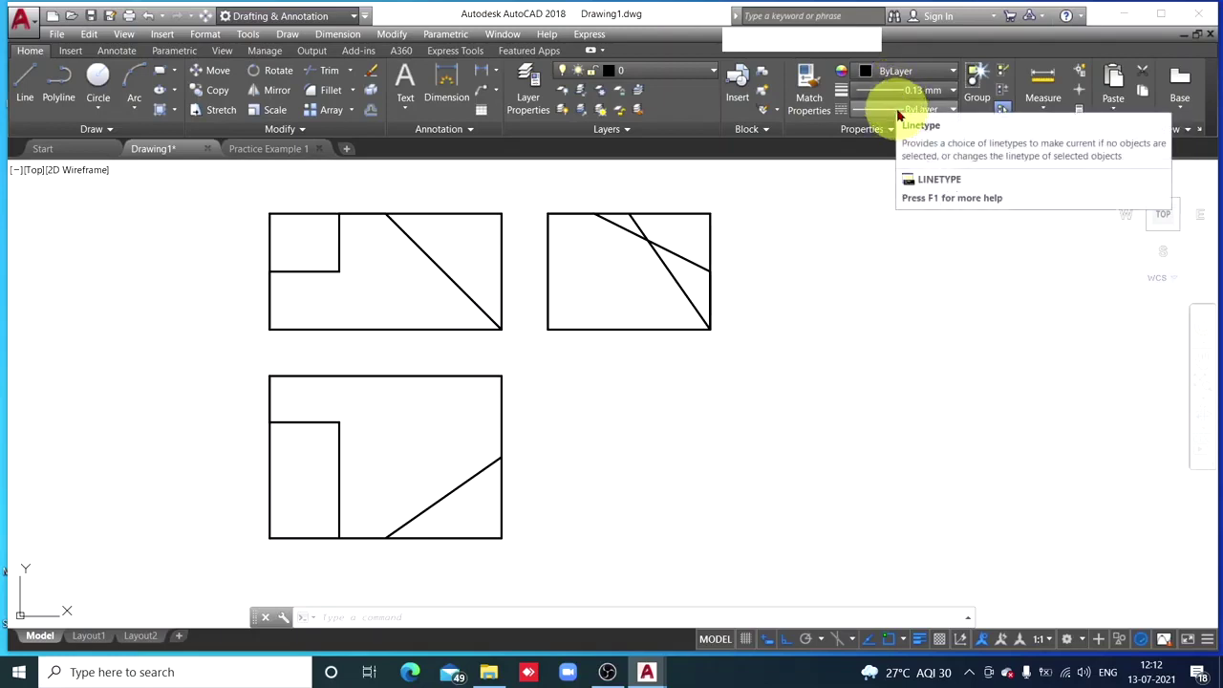
click(952, 111)
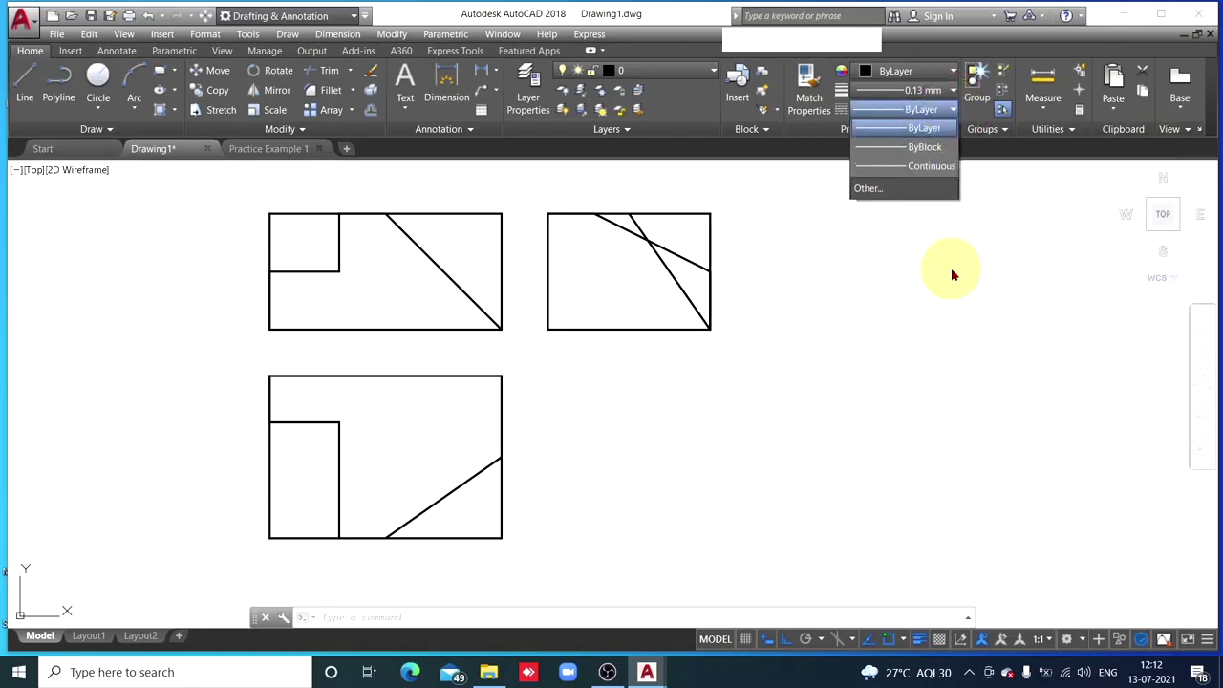
click(885, 191)
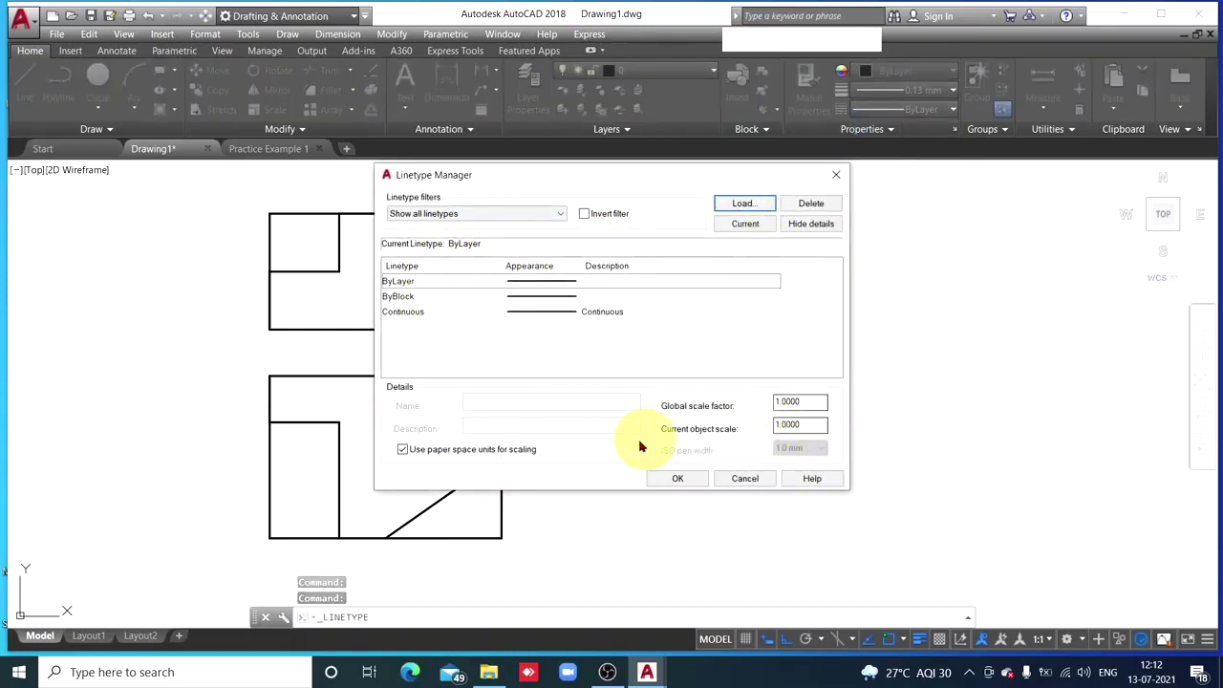
click(743, 207)
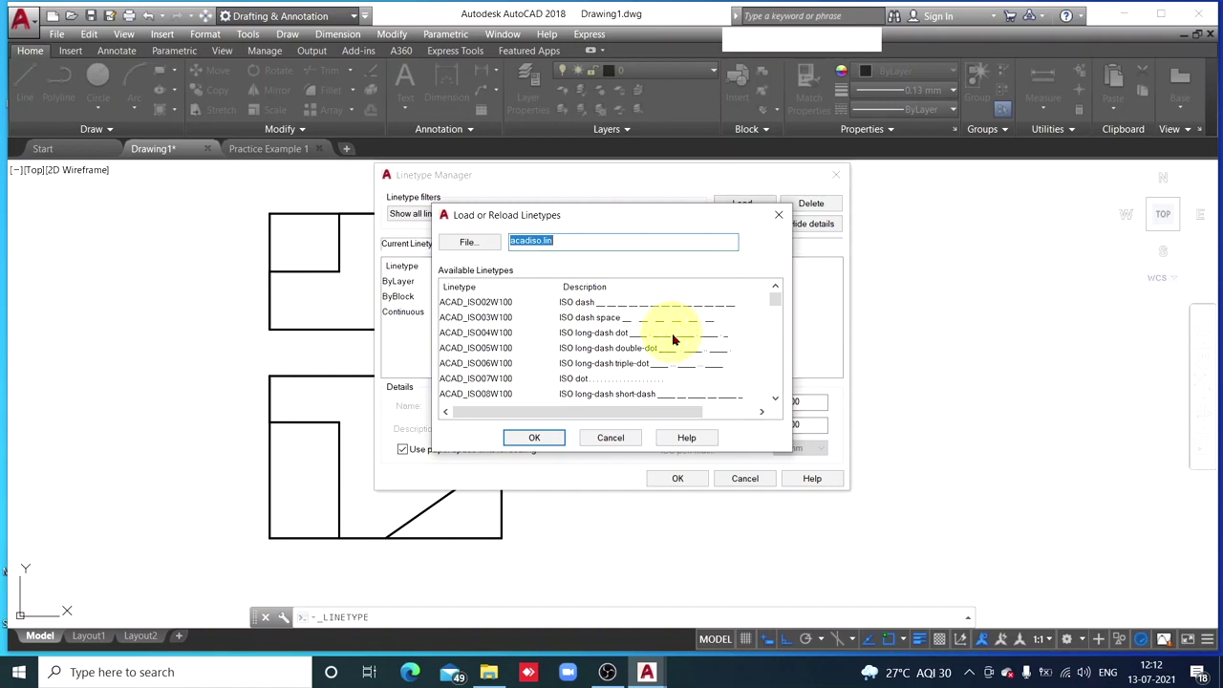
scroll(489, 387, down, 2)
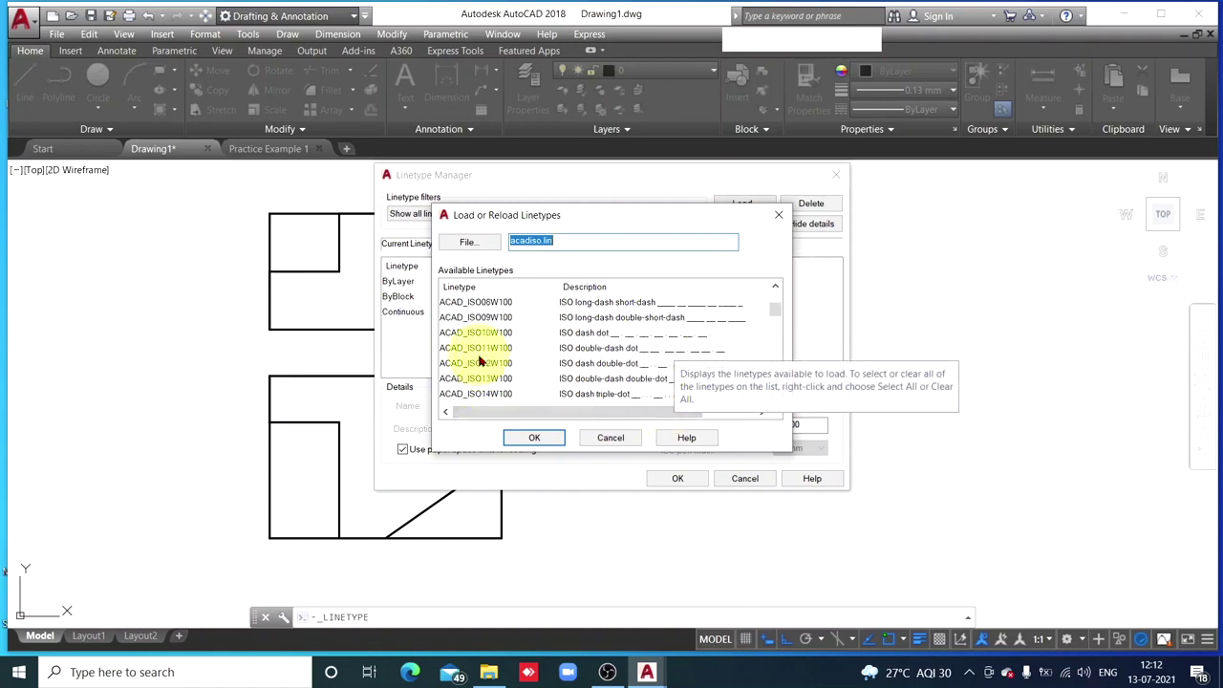
scroll(483, 365, down, 4)
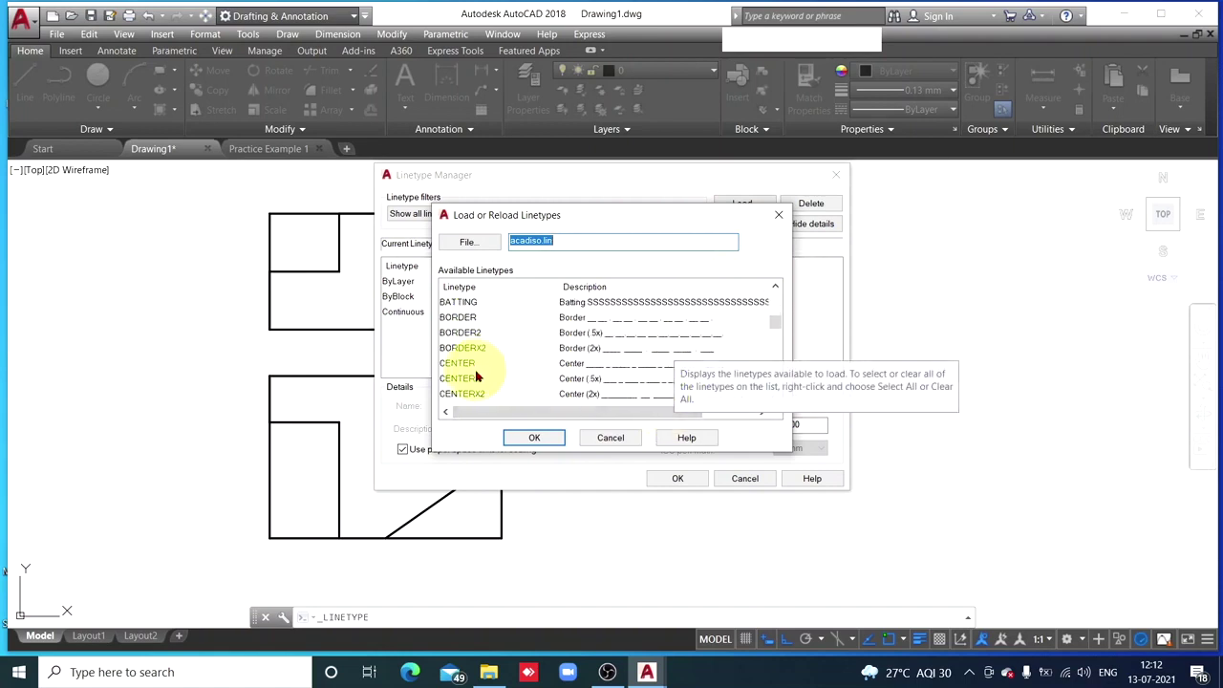
scroll(468, 324, down, 2)
scroll(468, 325, up, 3)
scroll(469, 325, down, 2)
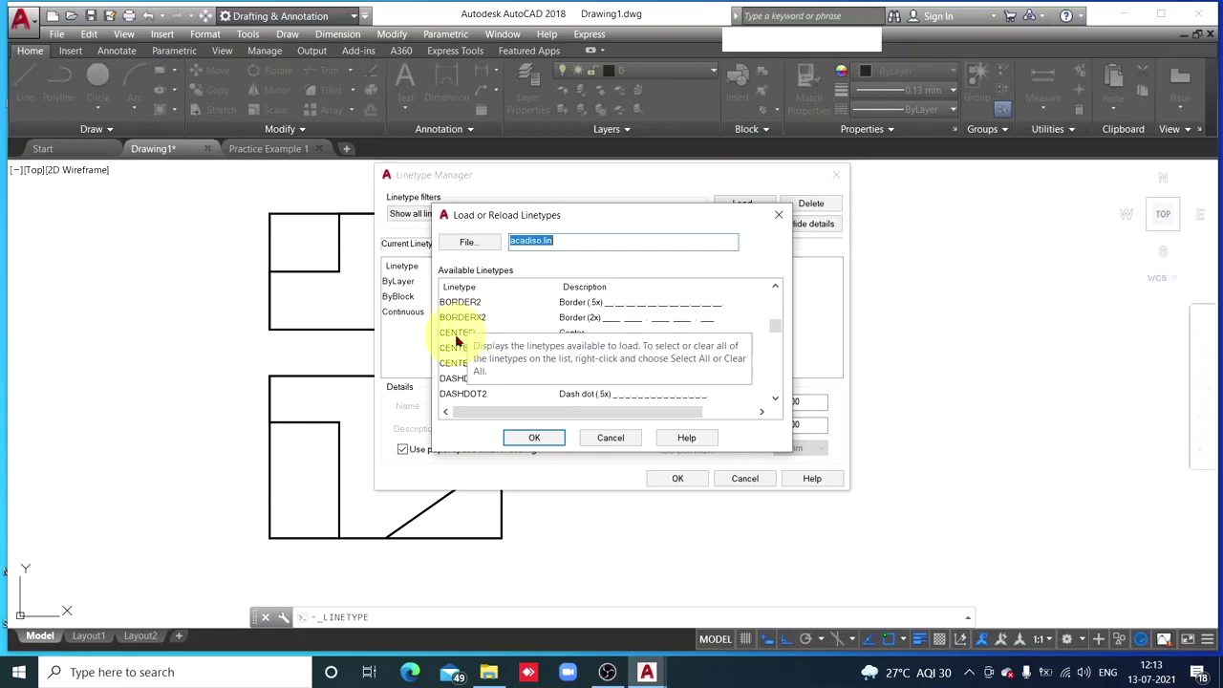
scroll(463, 330, down, 2)
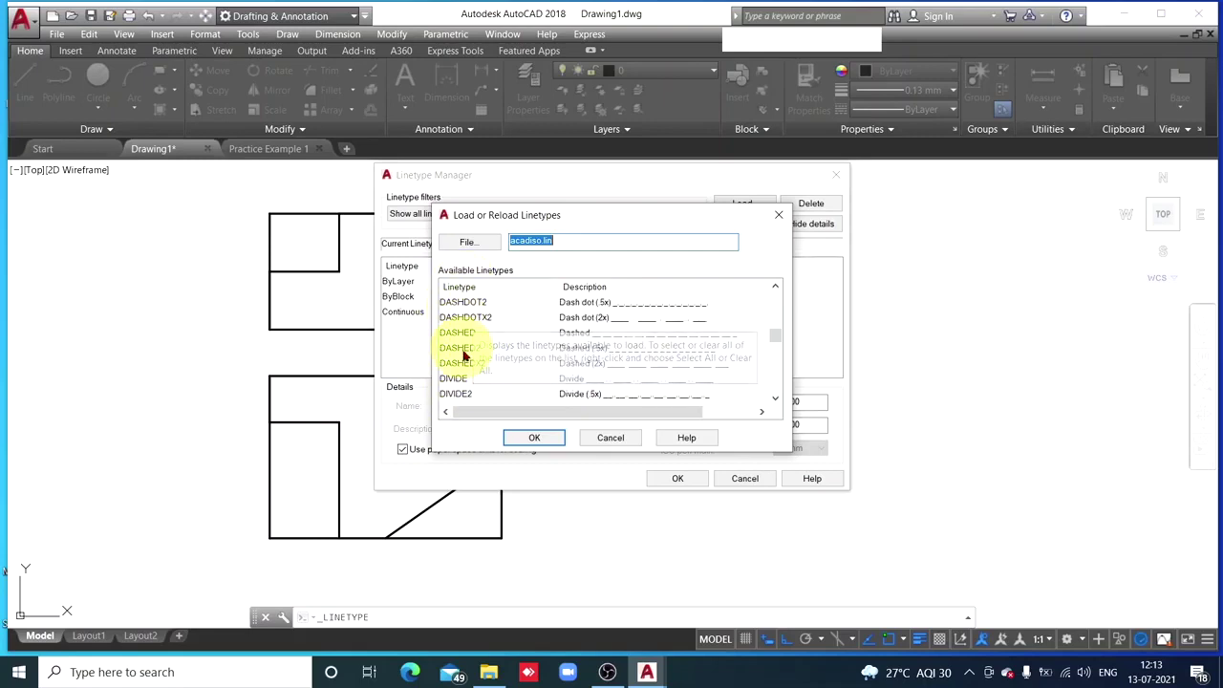
scroll(456, 344, down, 3)
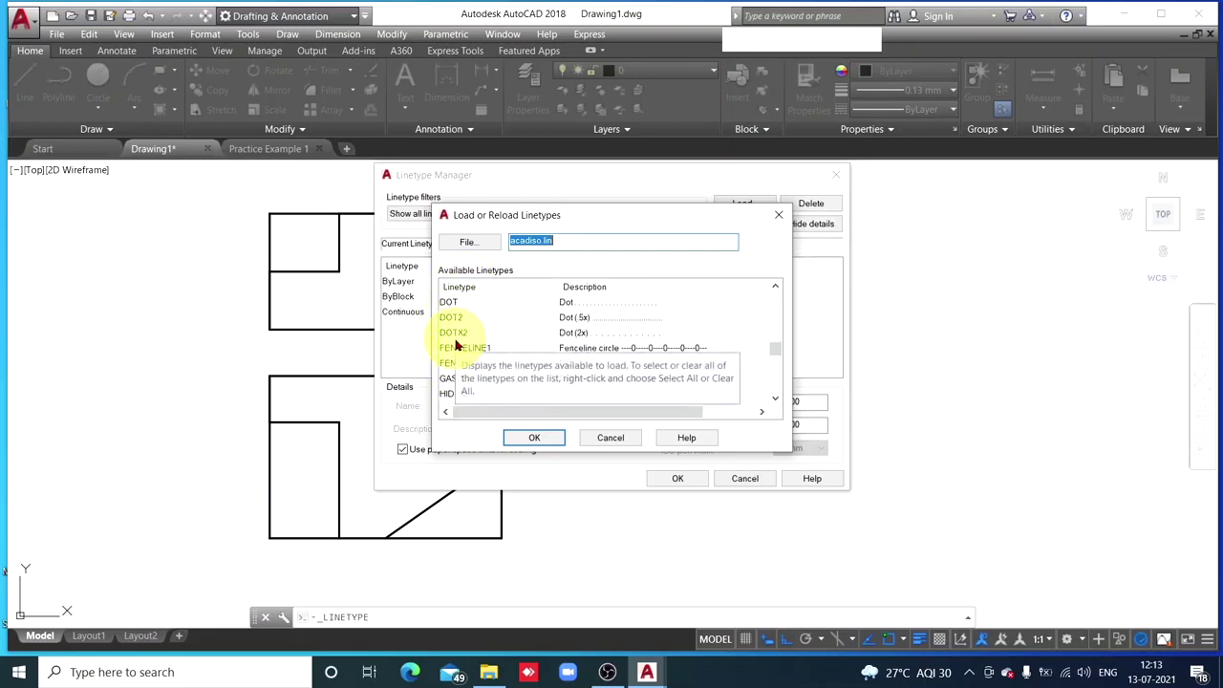
scroll(457, 344, down, 2)
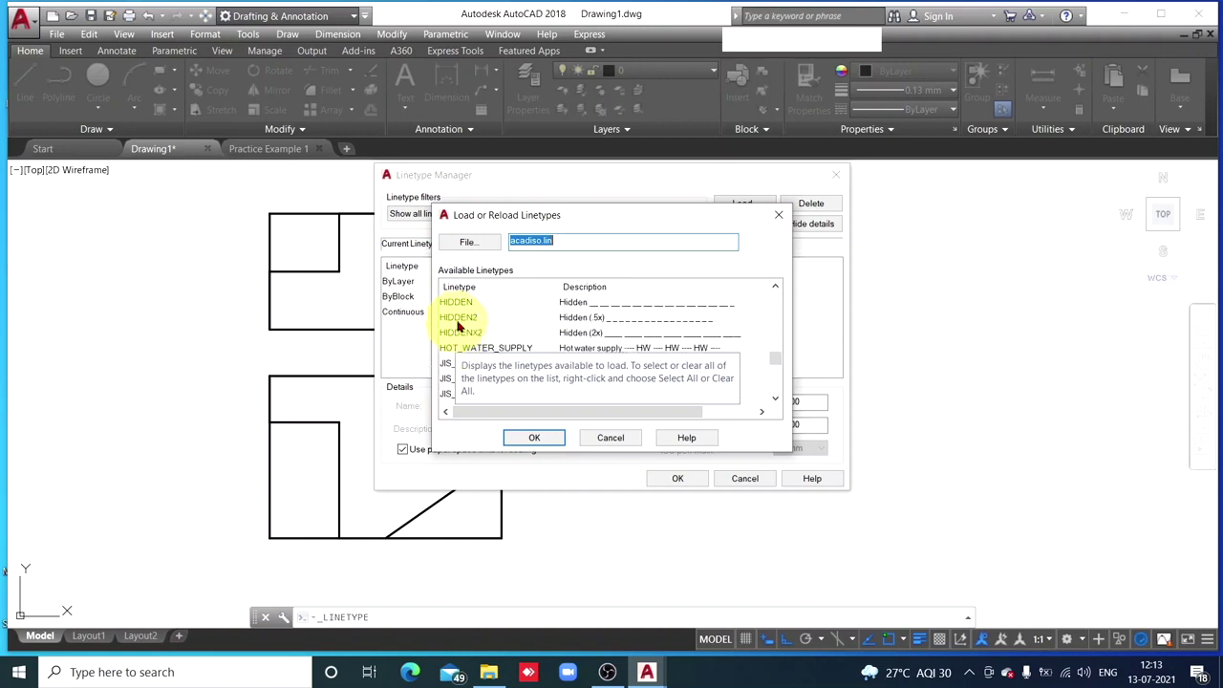
click(622, 302)
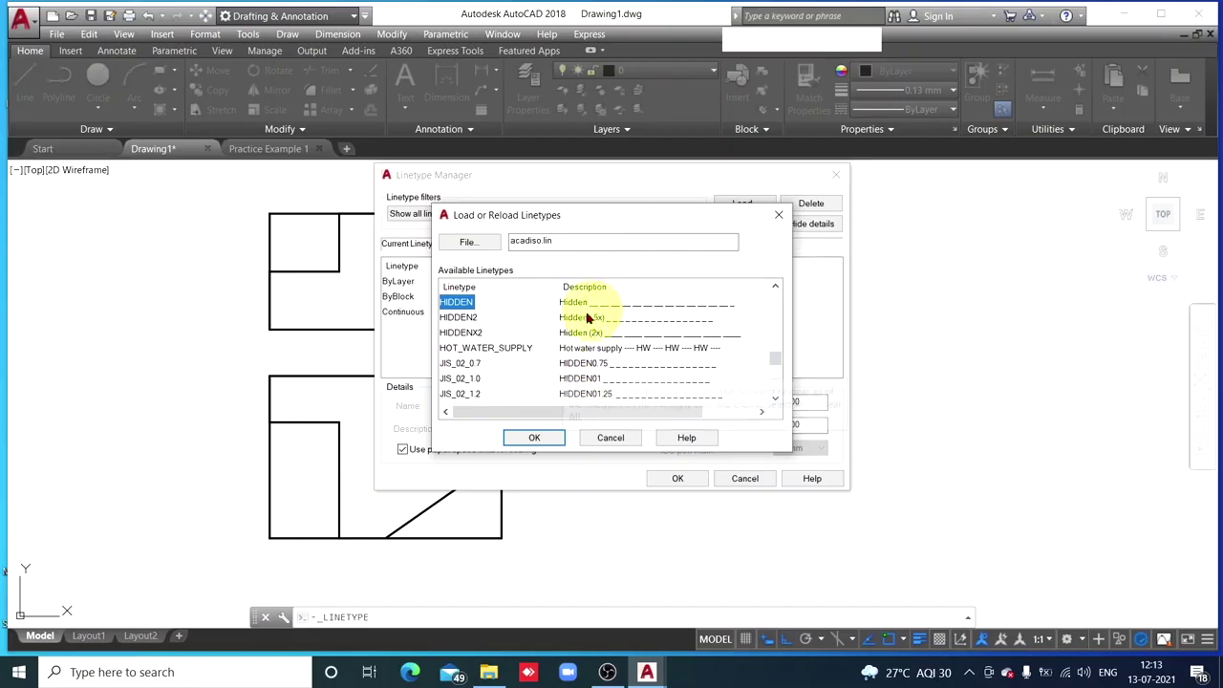
click(536, 438)
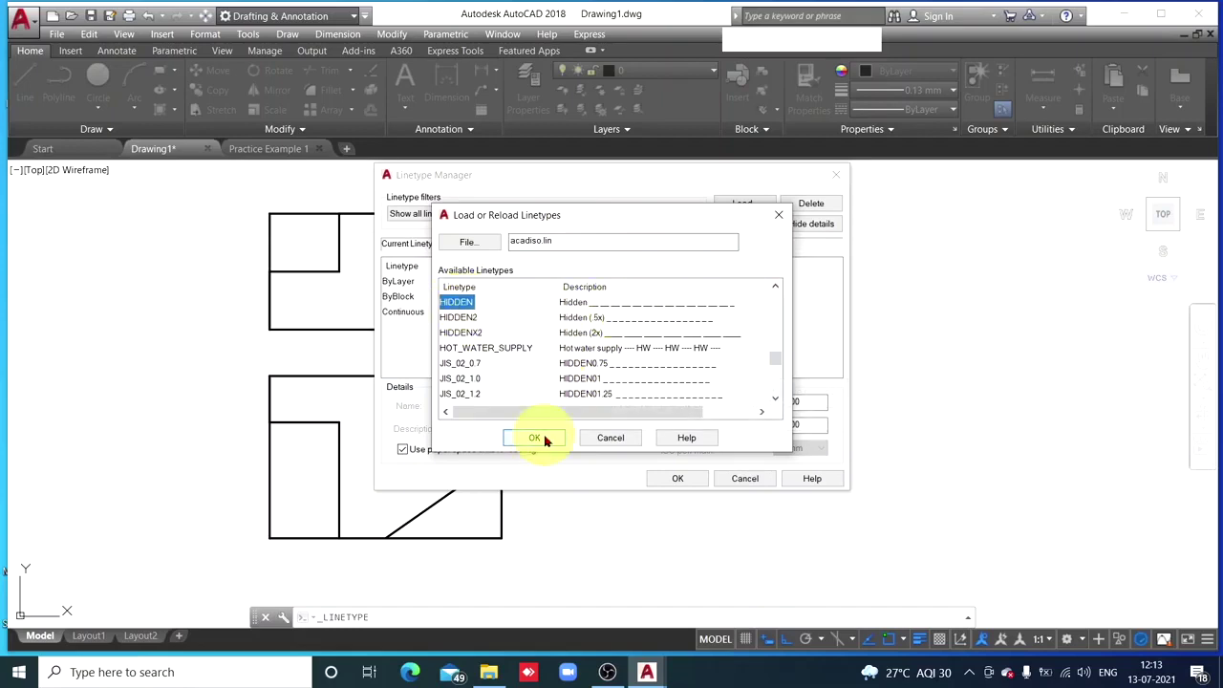
click(539, 438)
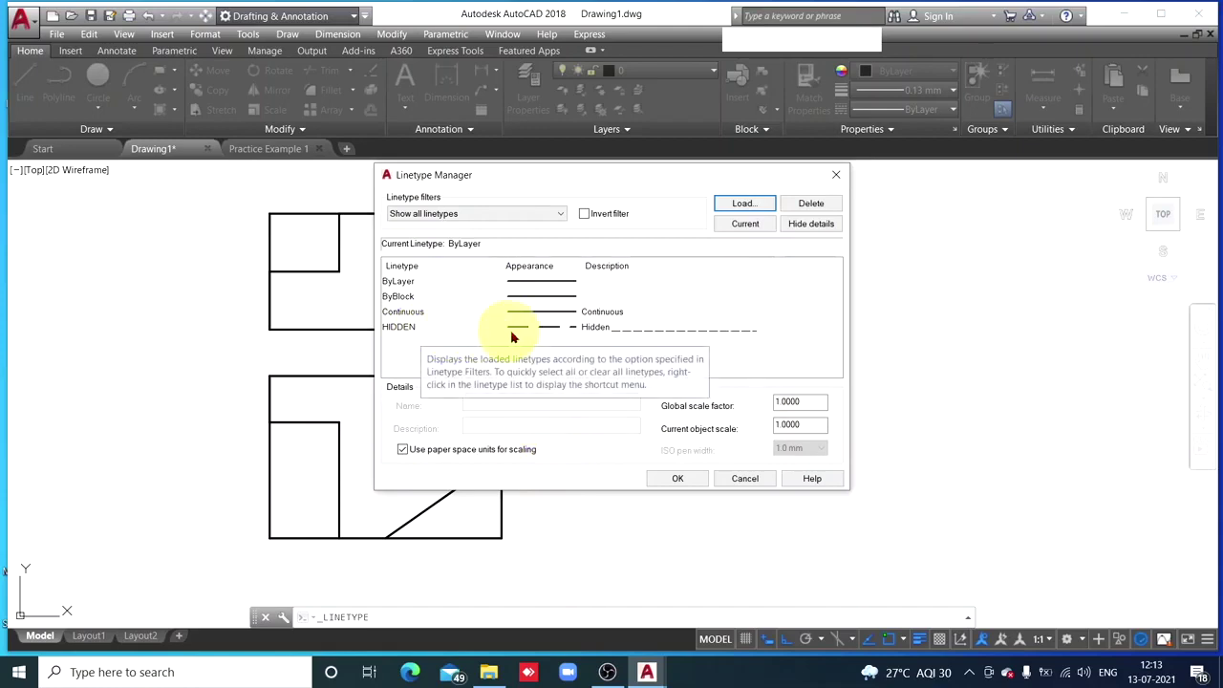
click(679, 480)
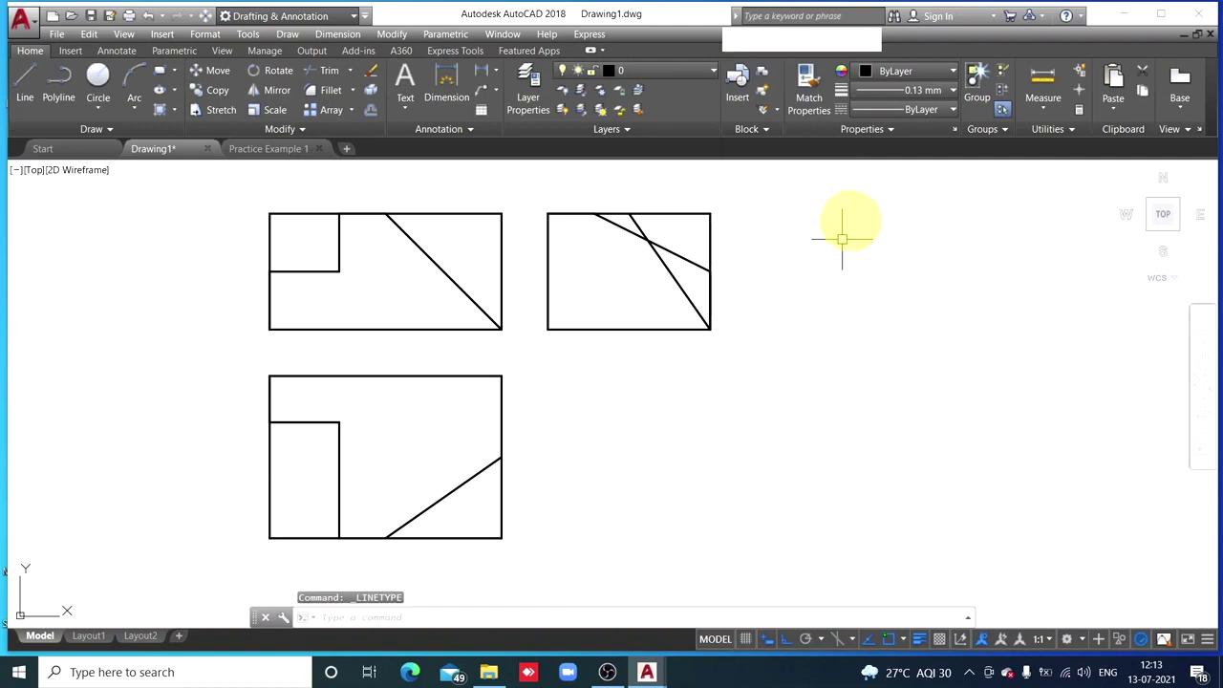
Change the linetype of the side view's steep sloping line, ending at the lower-right corner, to HIDDEN.
click(953, 109)
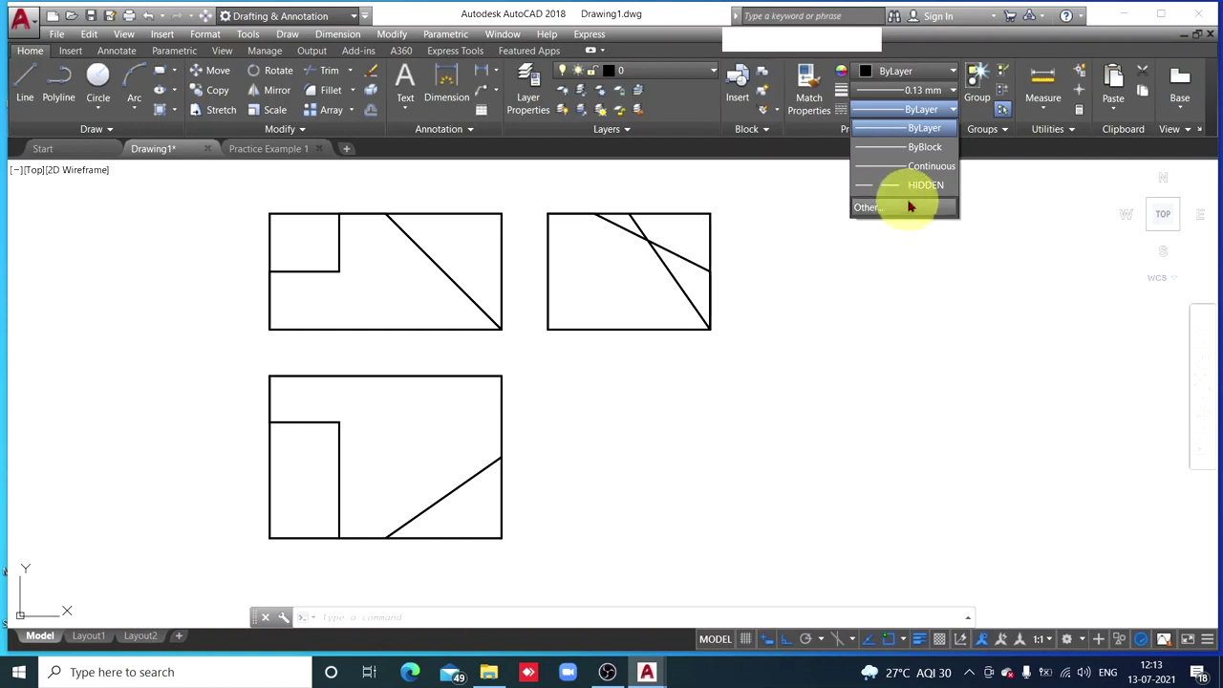
click(885, 295)
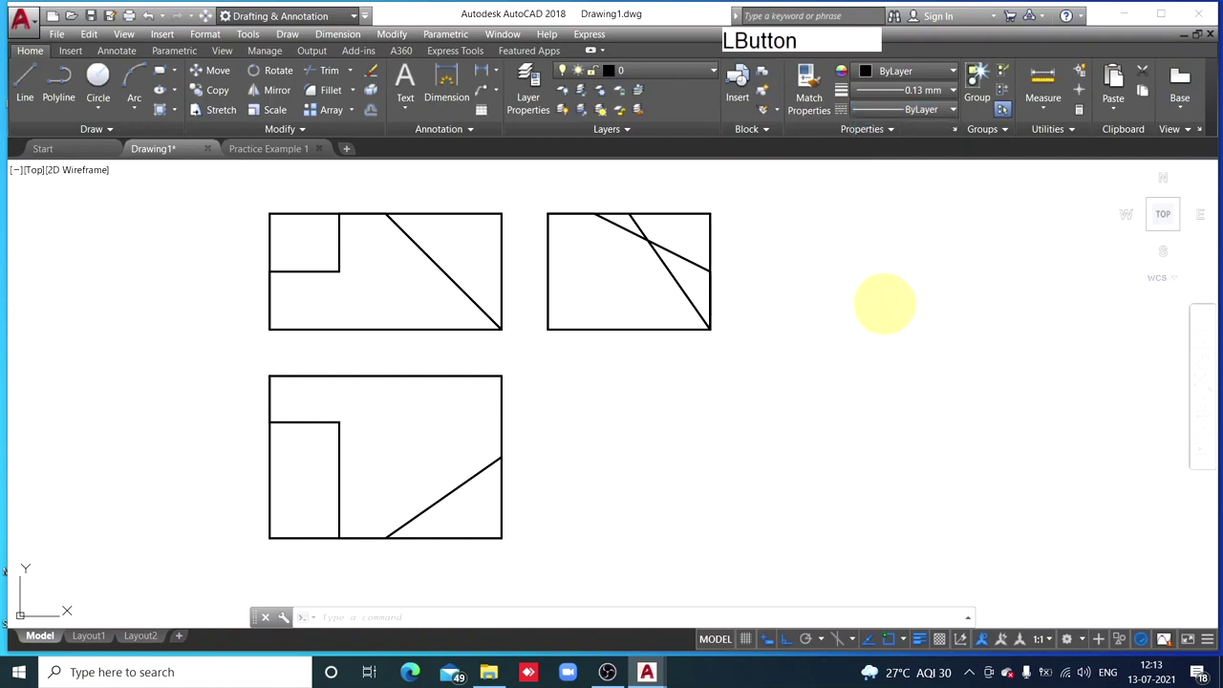
click(678, 284)
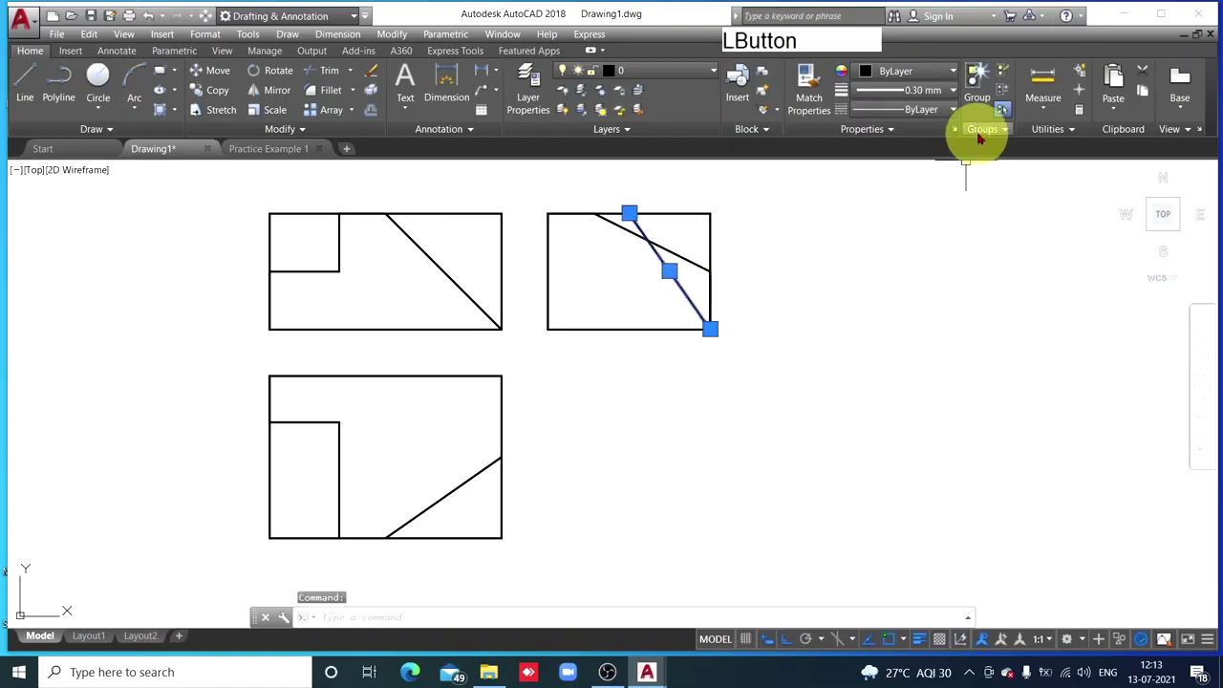
click(953, 111)
click(925, 178)
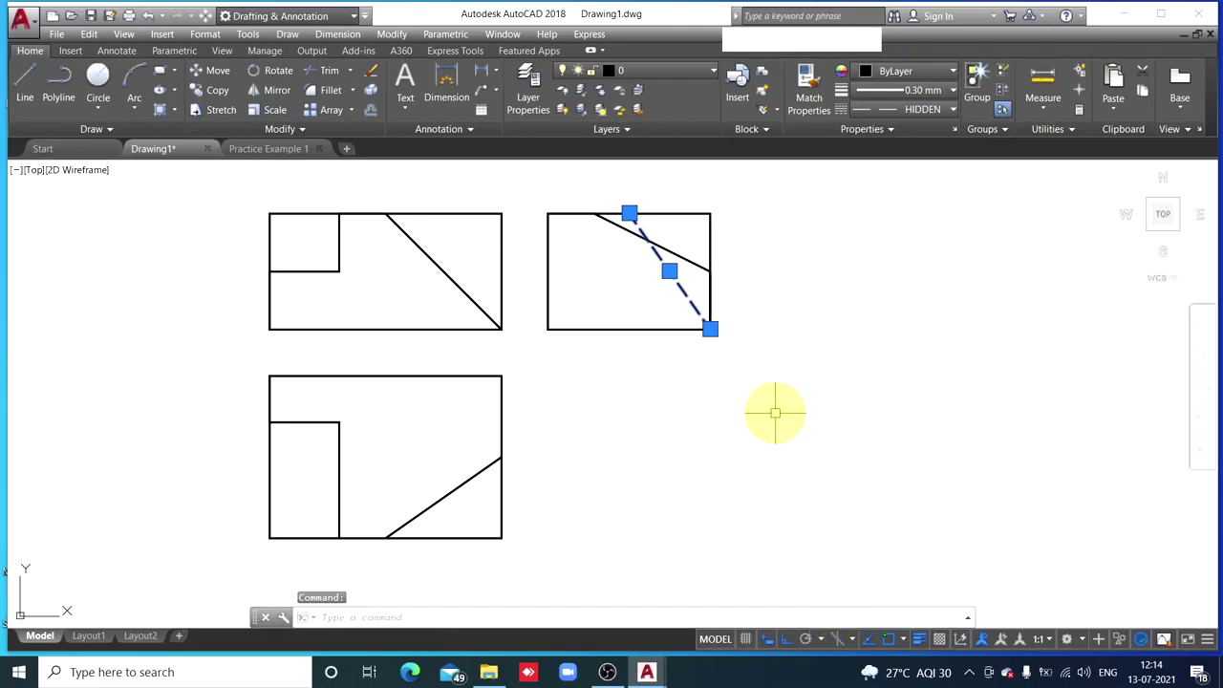
key(Escape)
key(Escape)
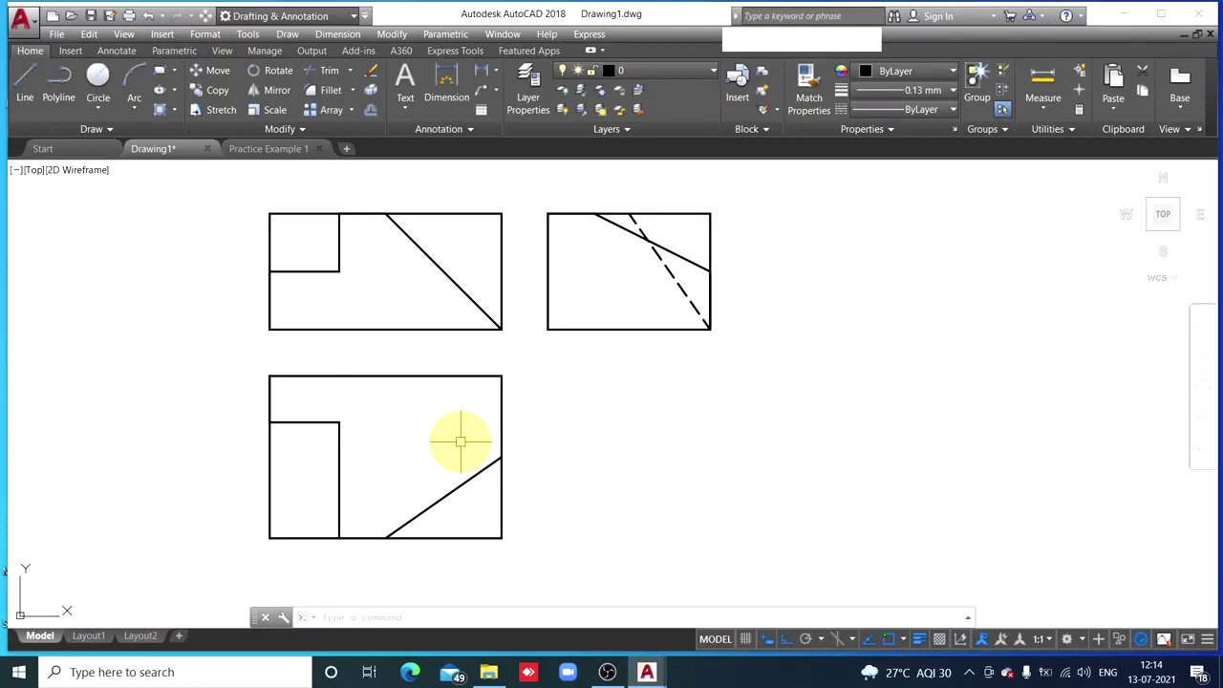
Set the linetype scale of the side view's hidden sloping line to 0.5 in its properties.
click(681, 288)
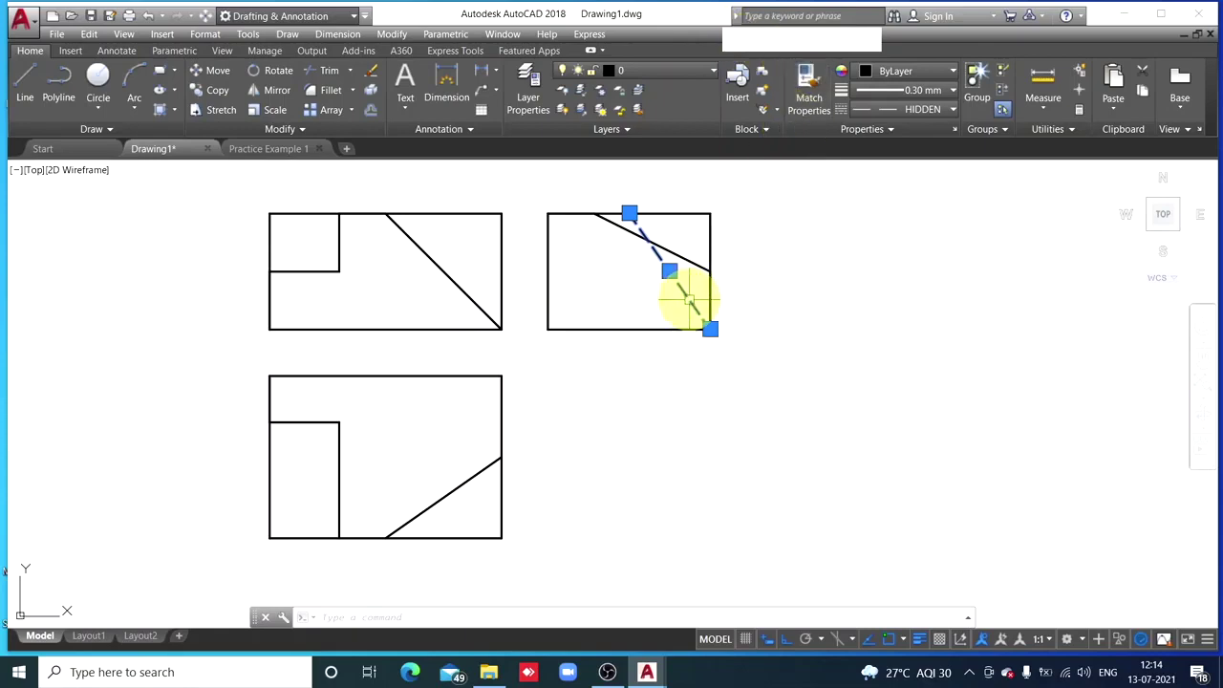
right_click(689, 302)
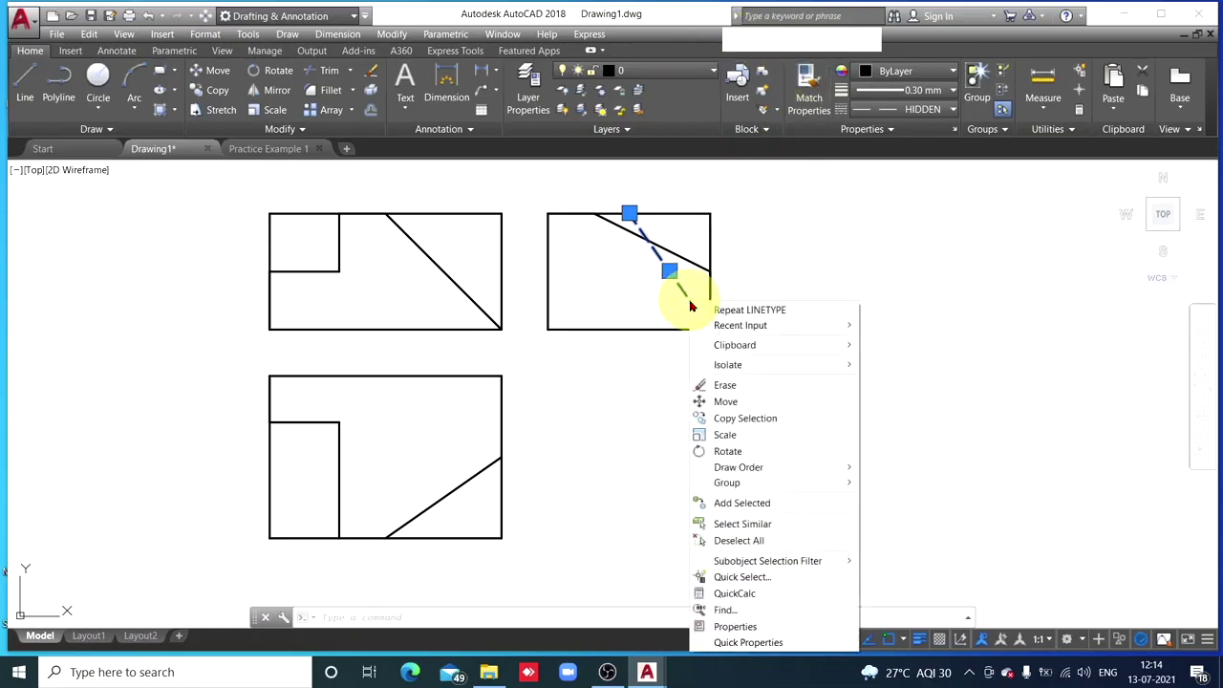
click(733, 628)
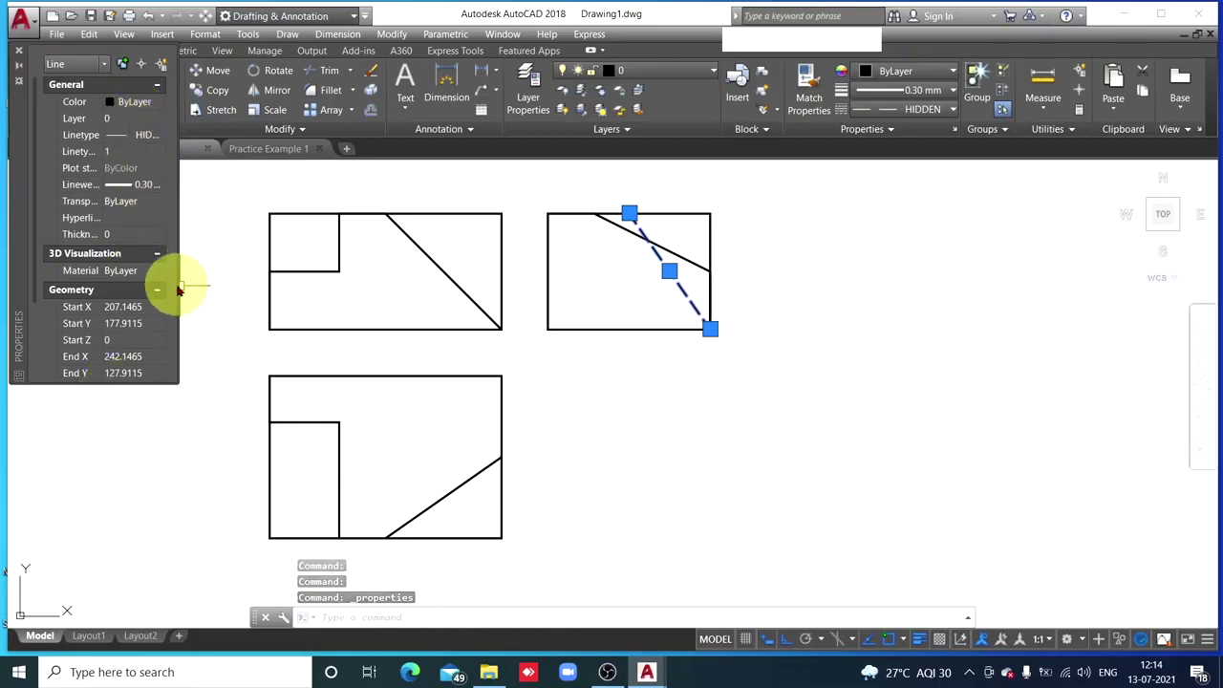
drag(178, 285, 323, 288)
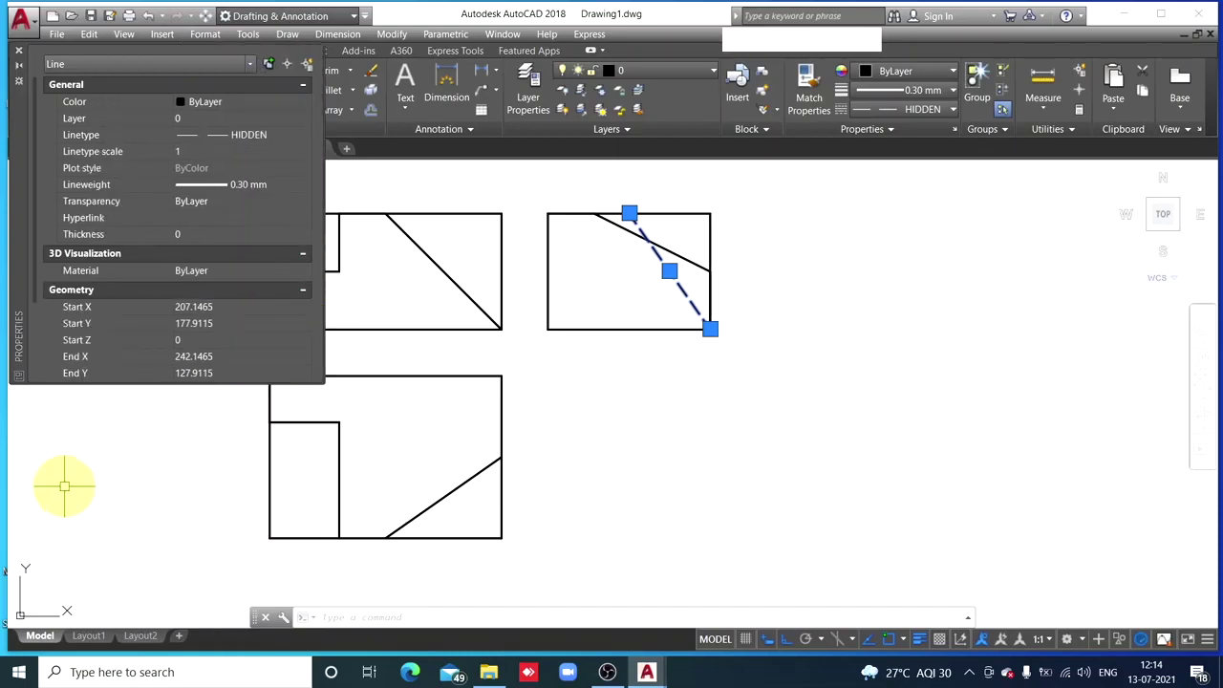
drag(107, 383, 125, 541)
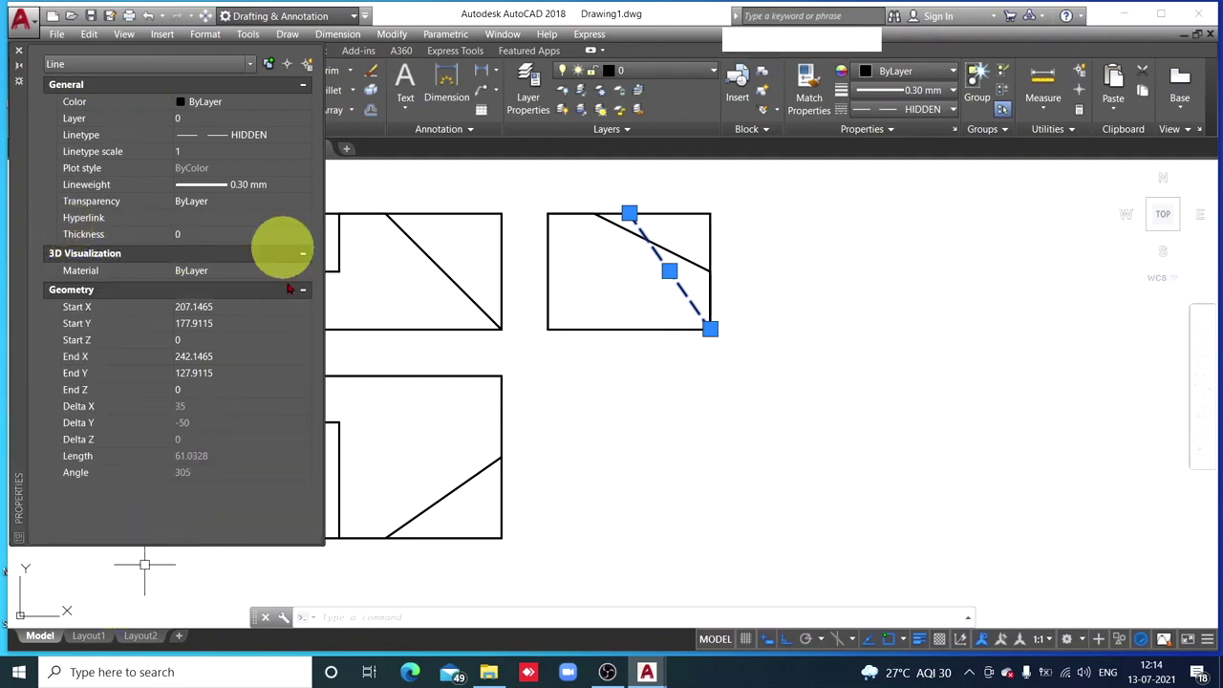
click(182, 155)
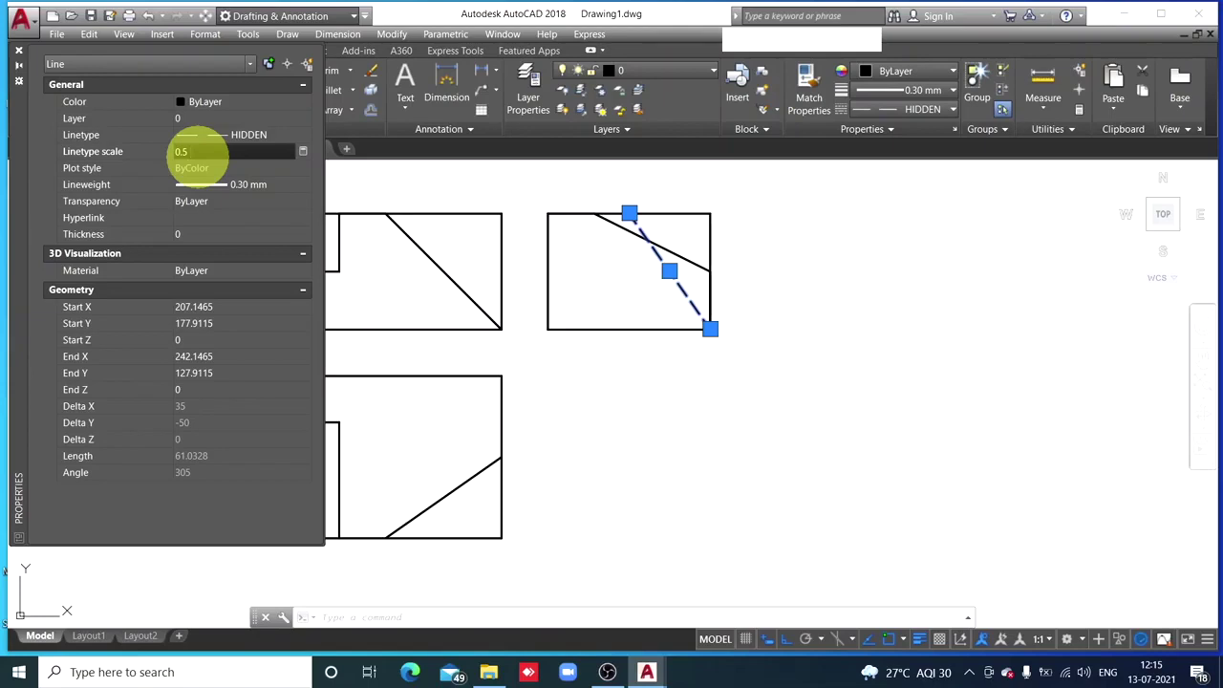
key(Return)
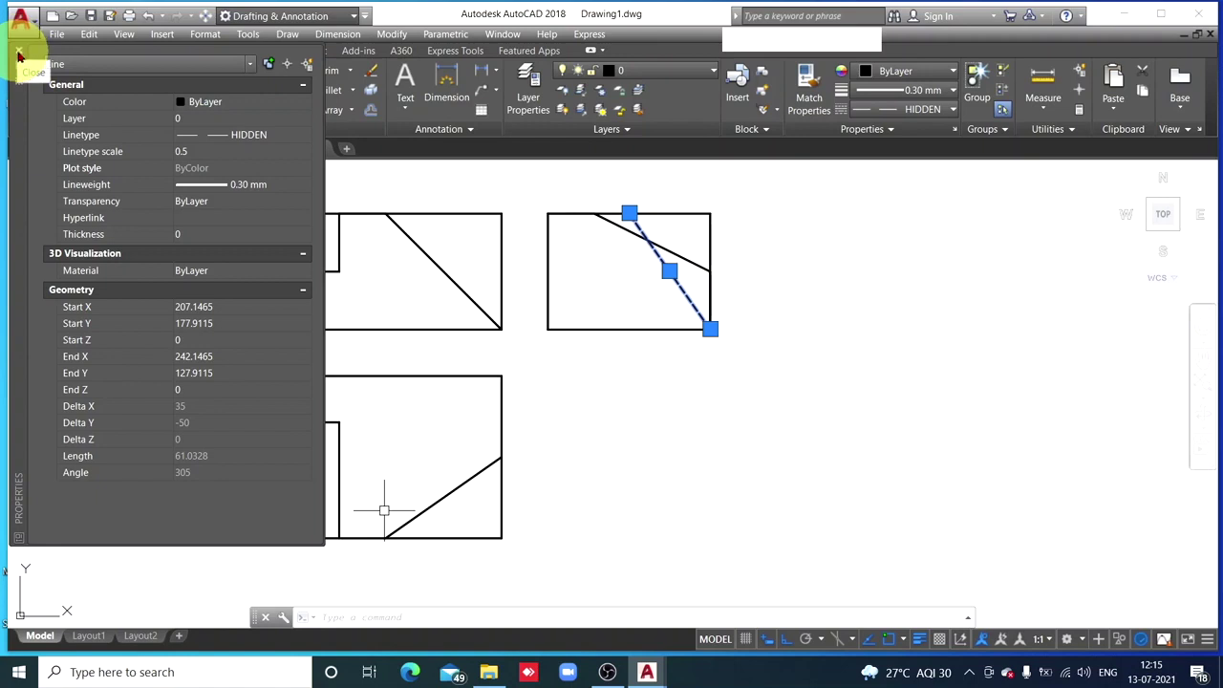
click(19, 52)
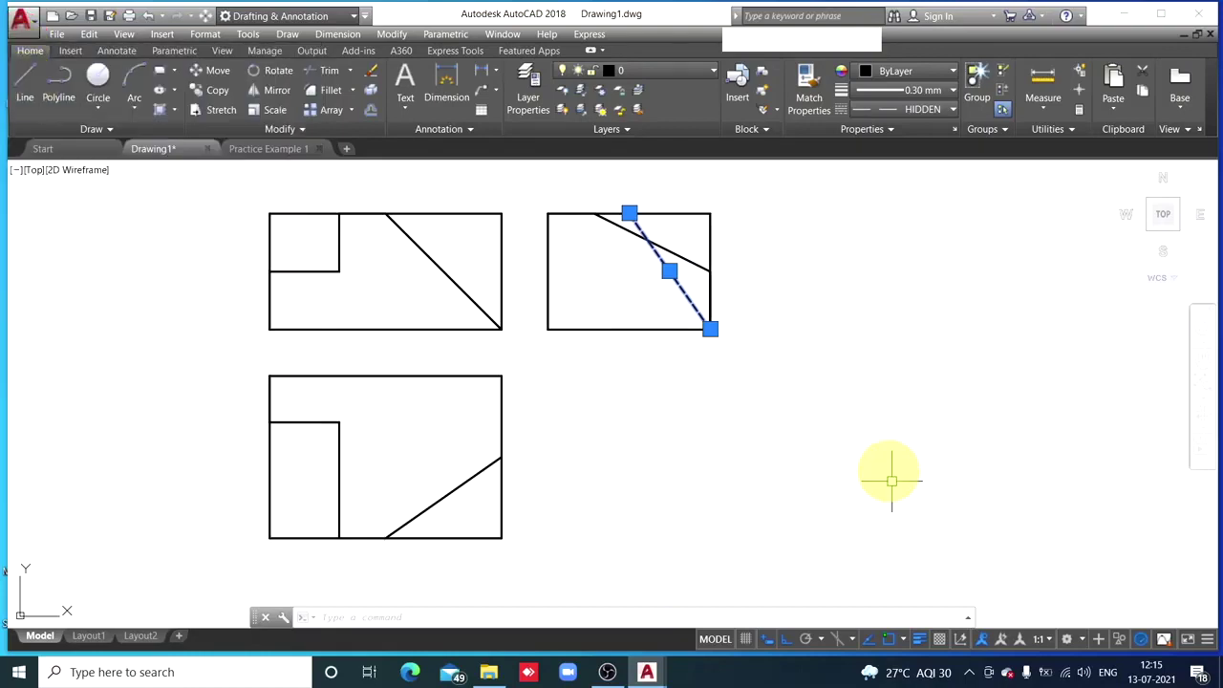
key(Escape)
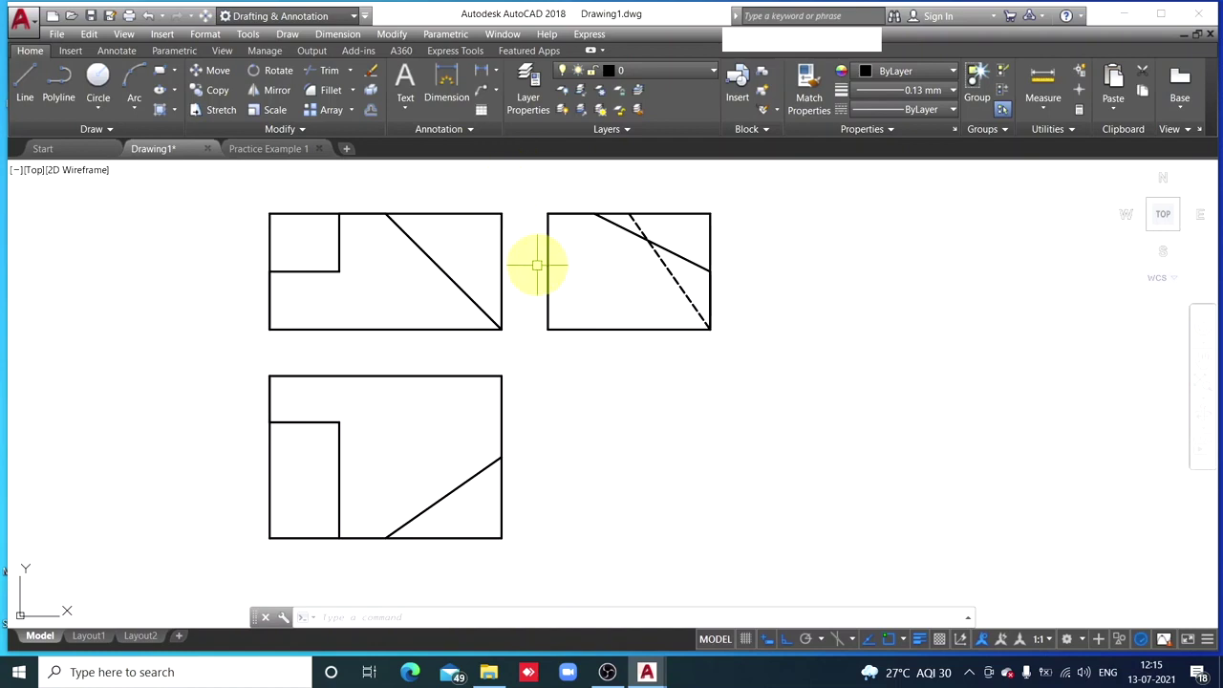
click(495, 75)
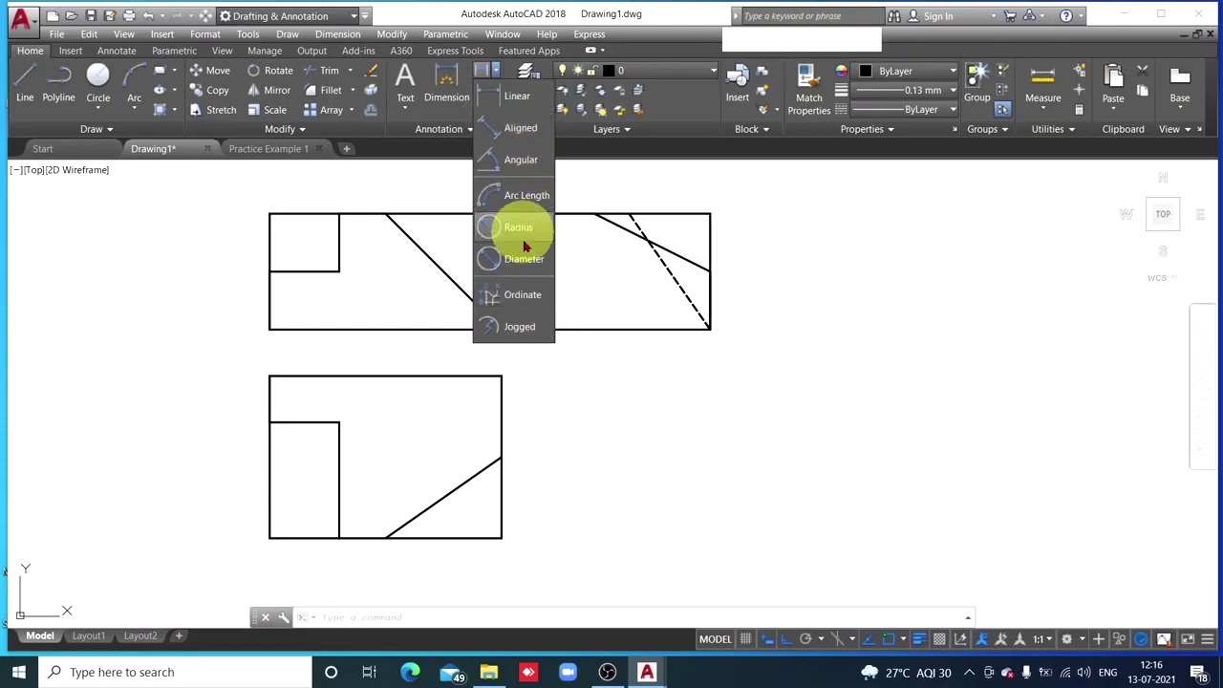
click(551, 407)
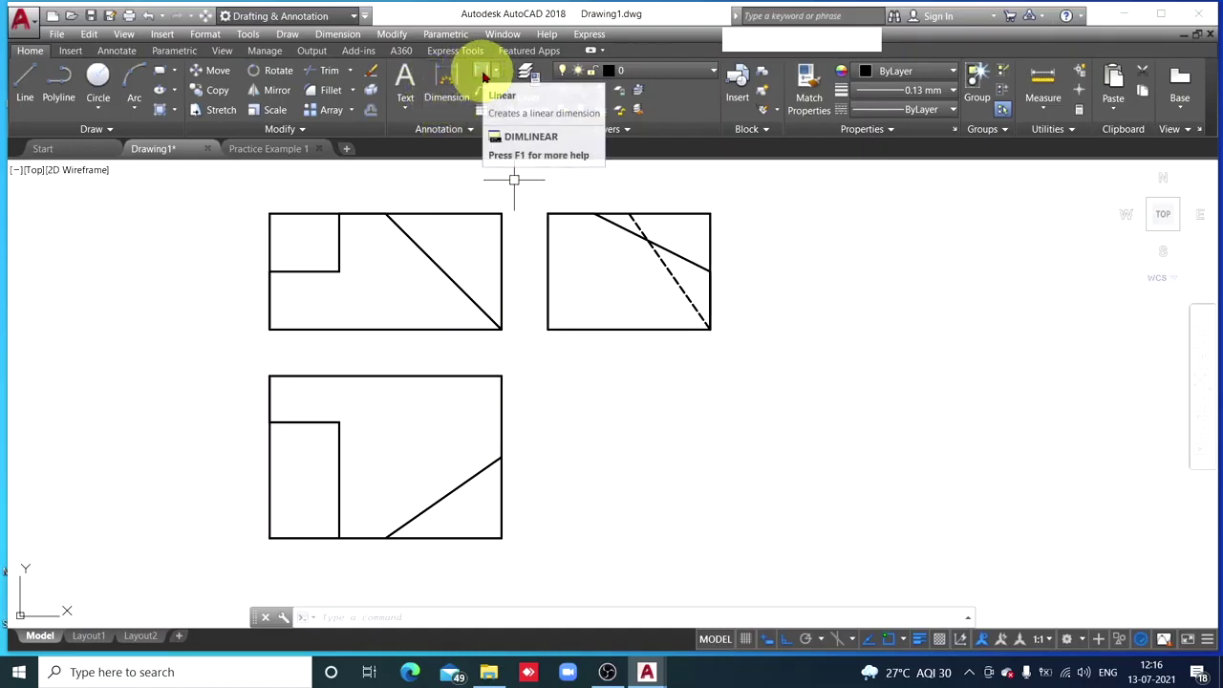
Check the given dimensions on the isometric figure in Practice Example 1 and return to Drawing1.
click(497, 73)
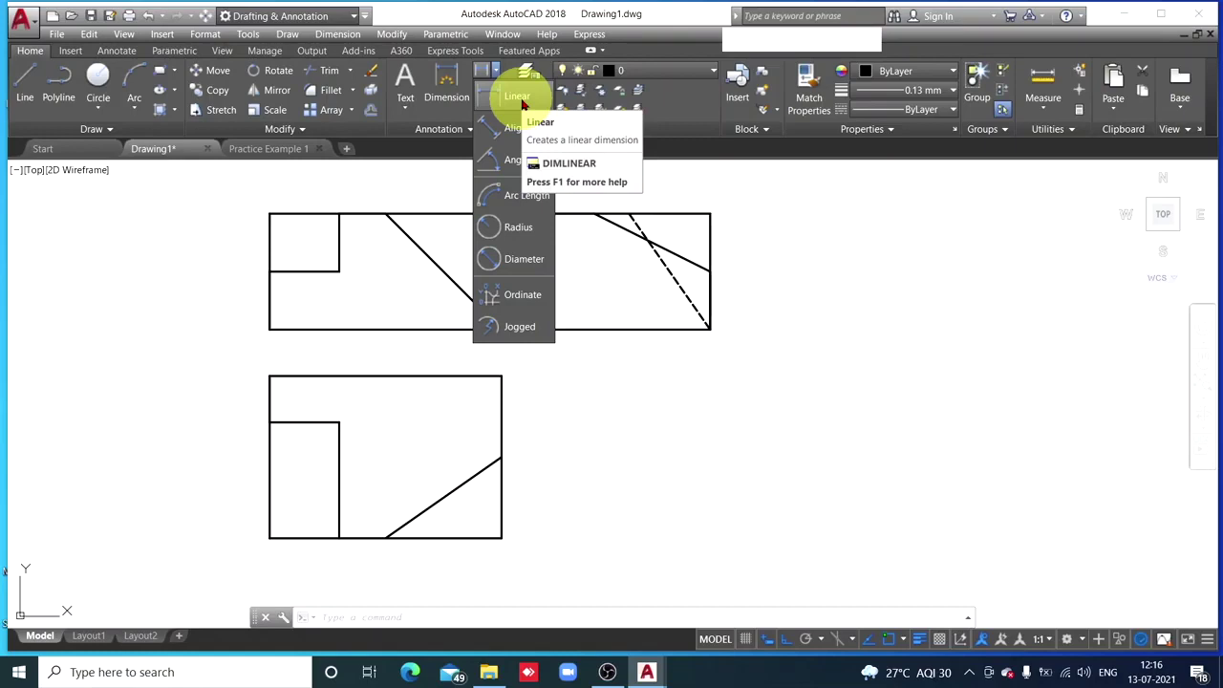
click(523, 105)
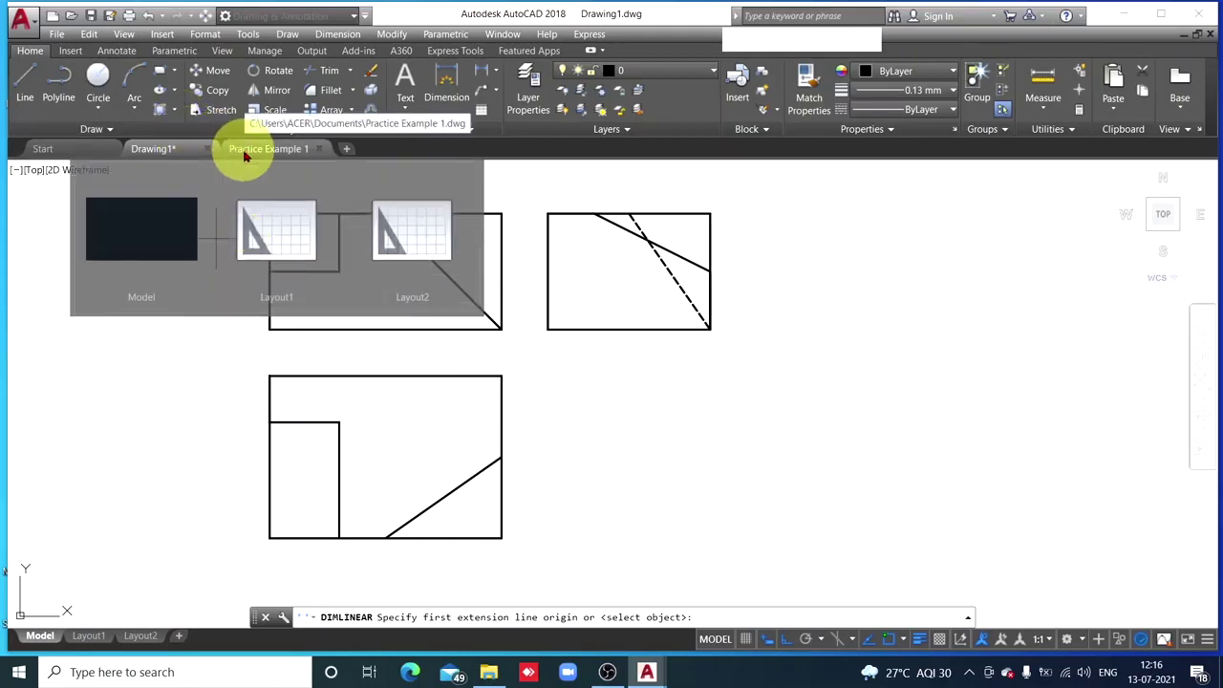
click(250, 149)
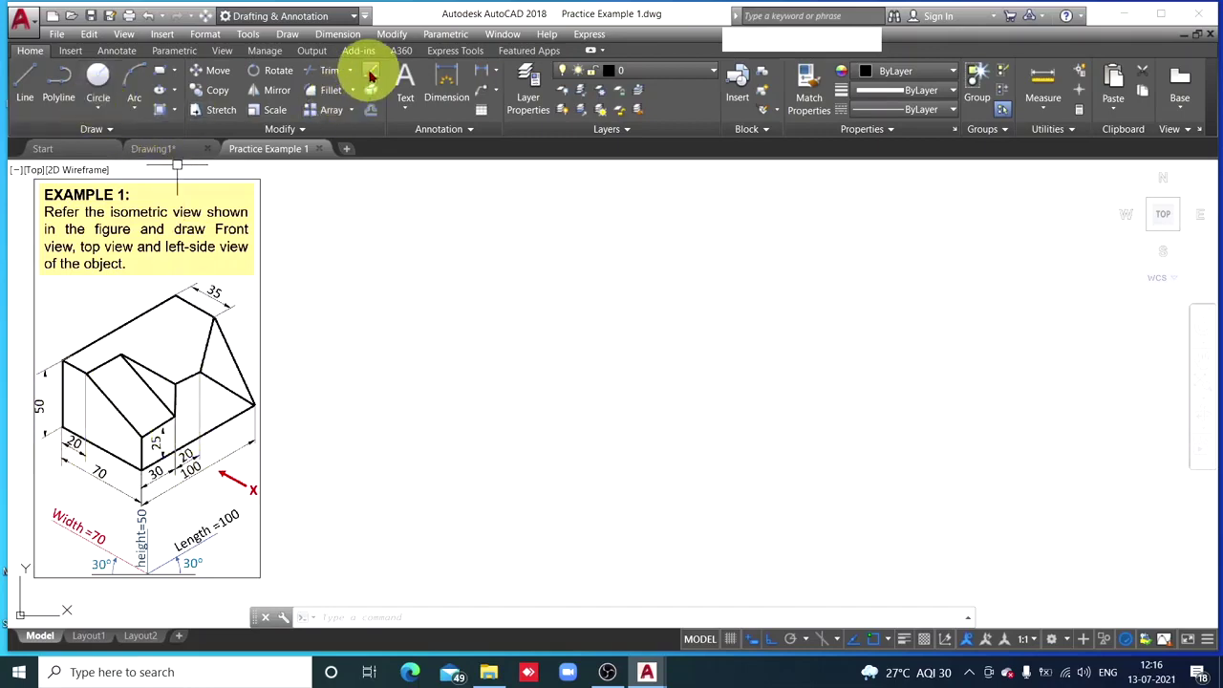
text(dli)
key(Return)
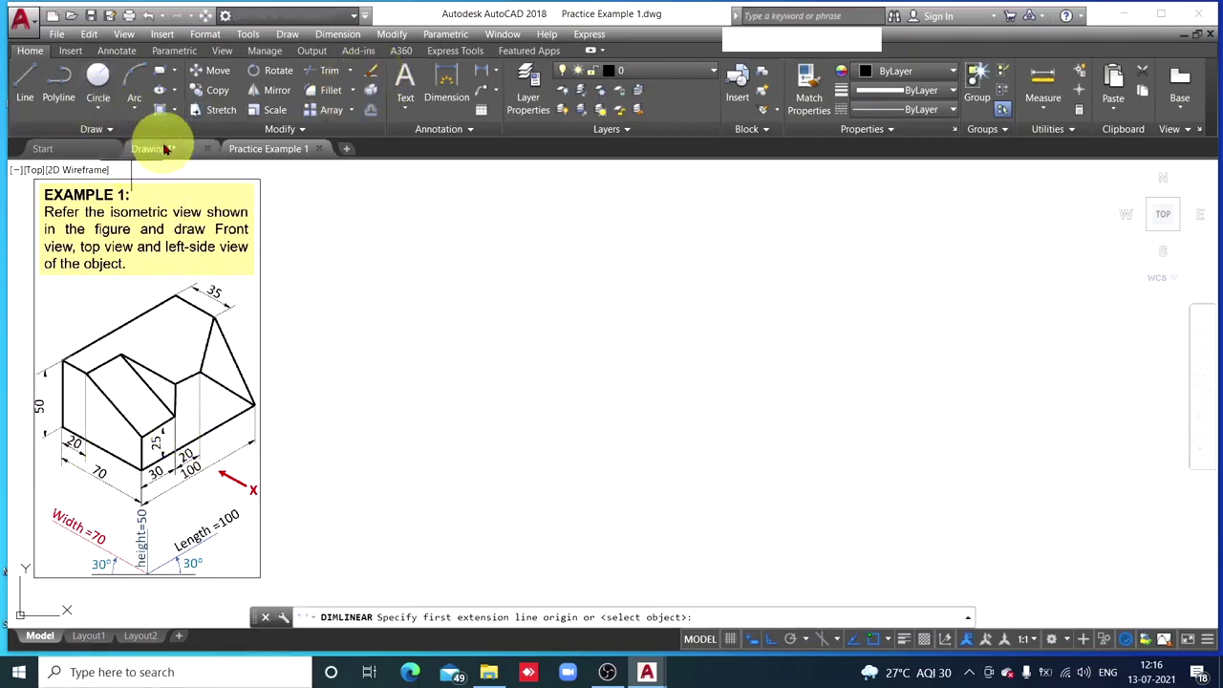
click(161, 148)
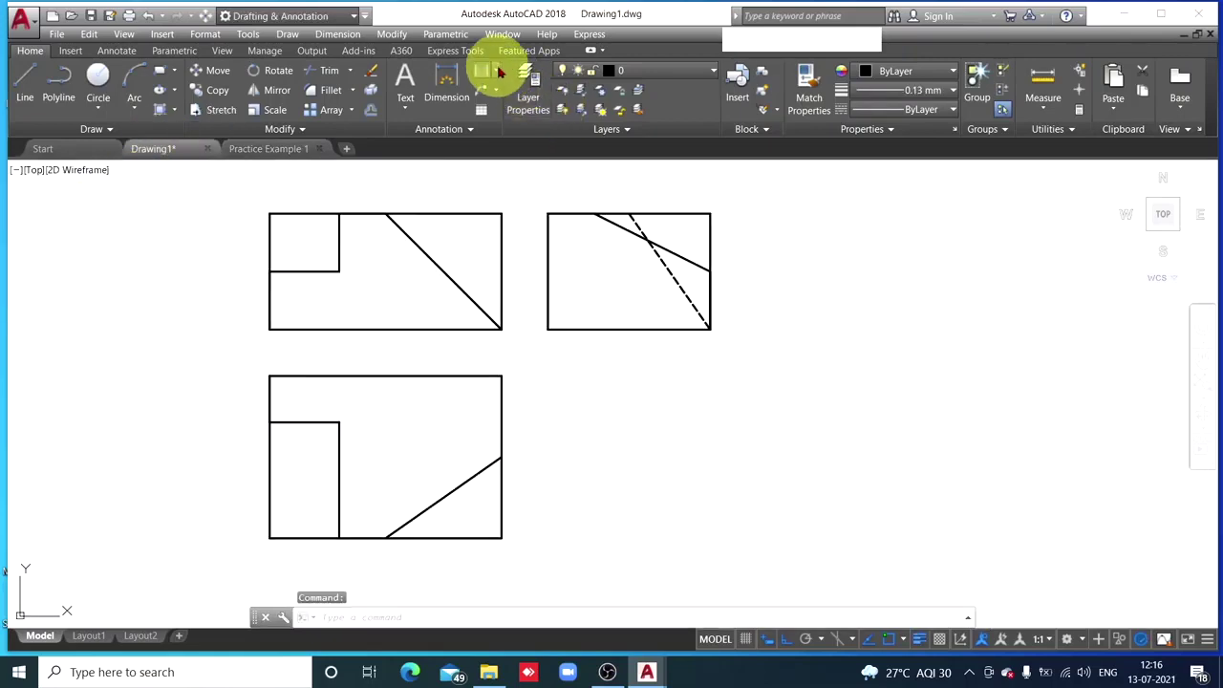
Add a linear dimension to the front view's lower-left vertical edge, from the notch's lower line to the bottom corner.
click(495, 73)
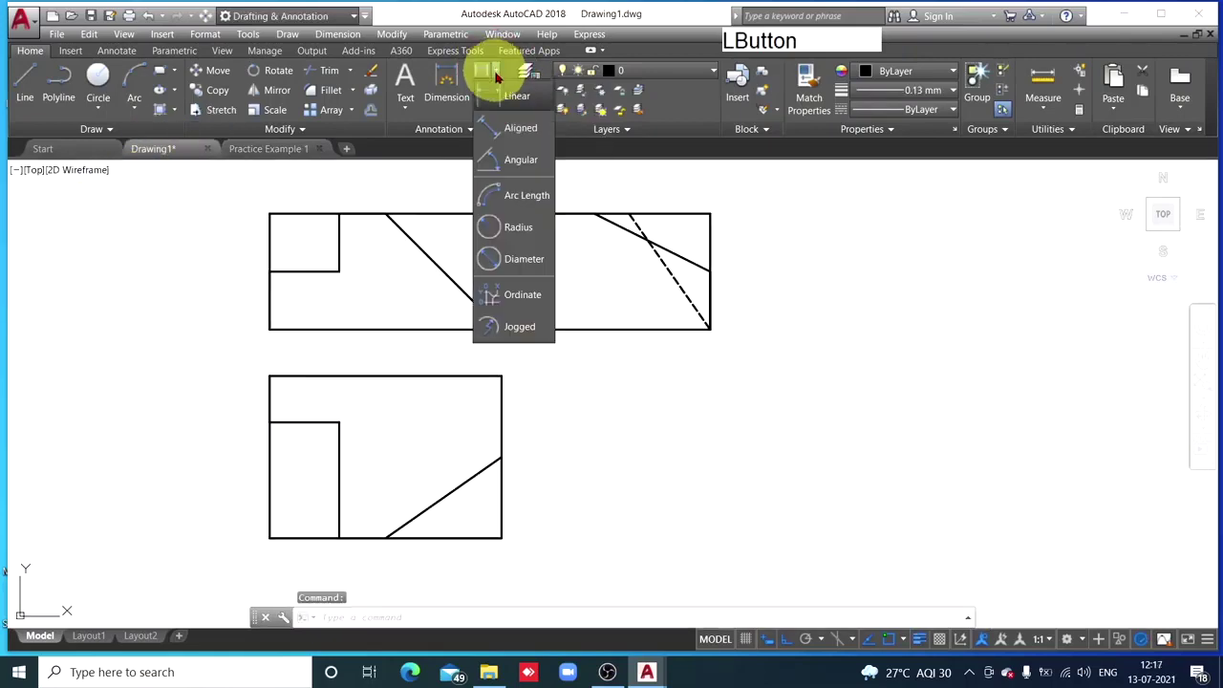
click(509, 98)
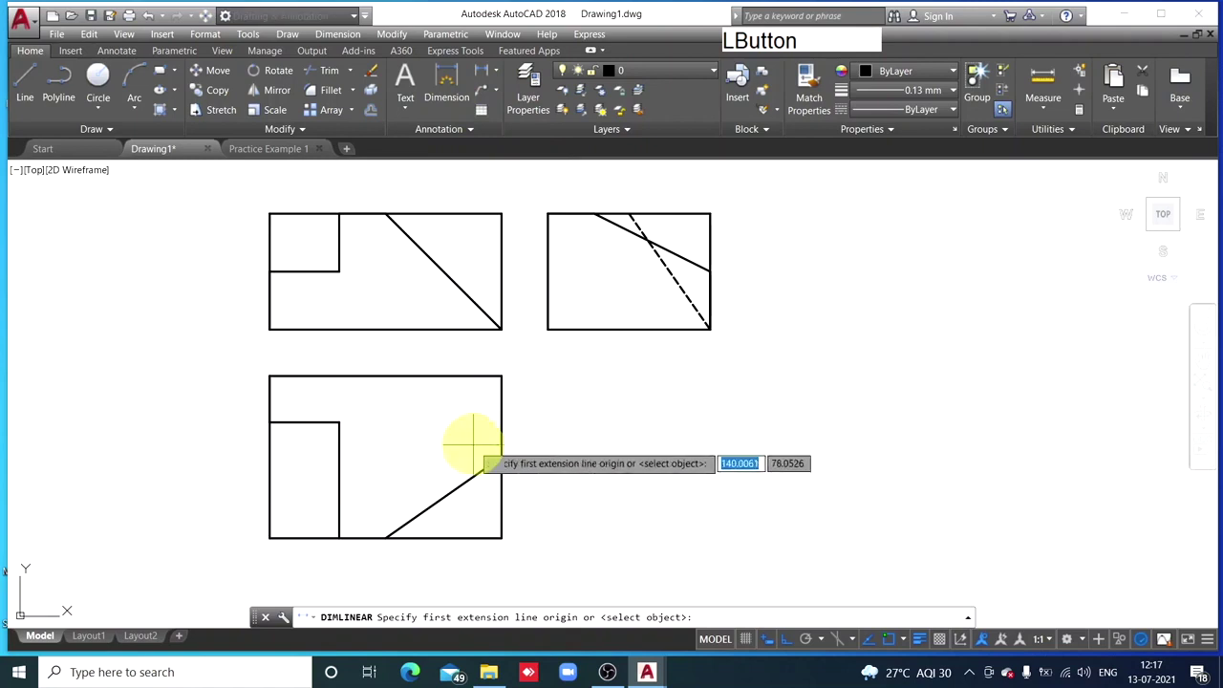
click(269, 271)
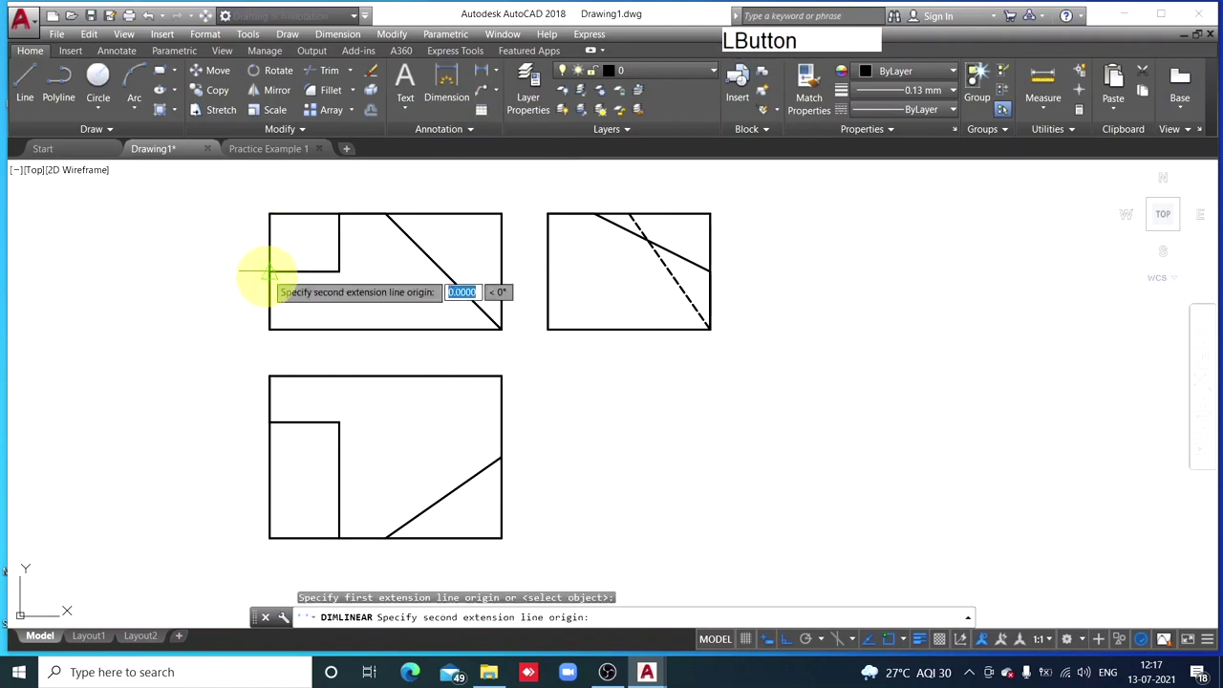
click(269, 328)
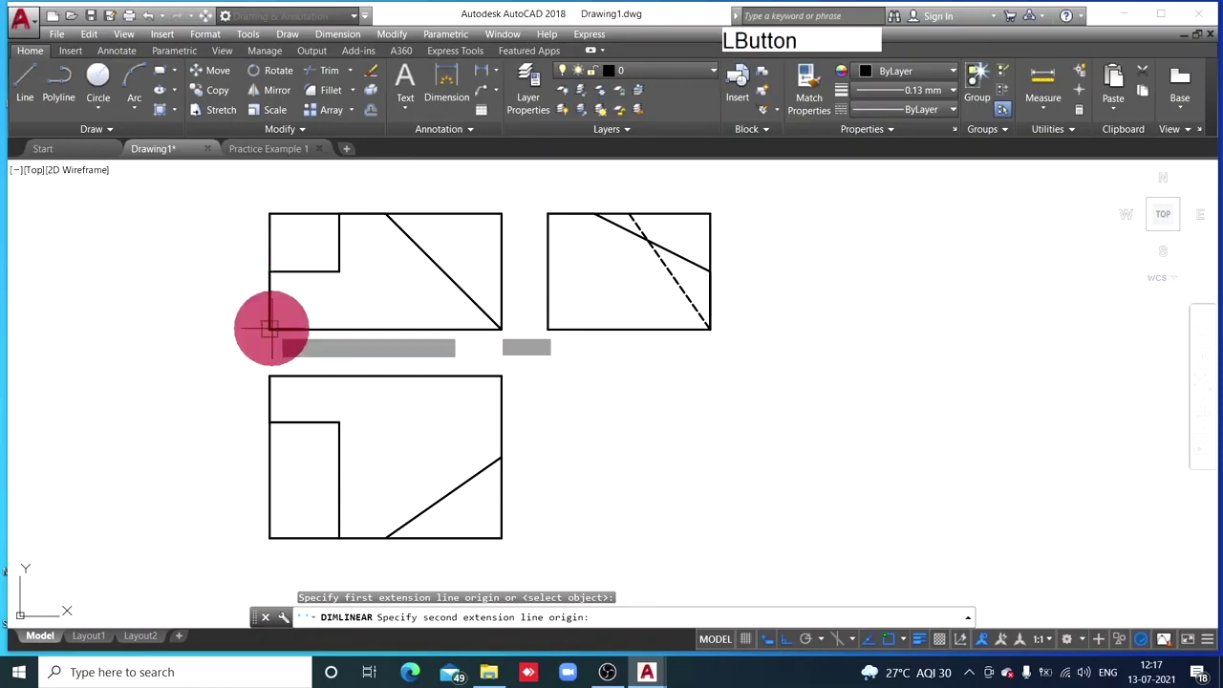
click(245, 329)
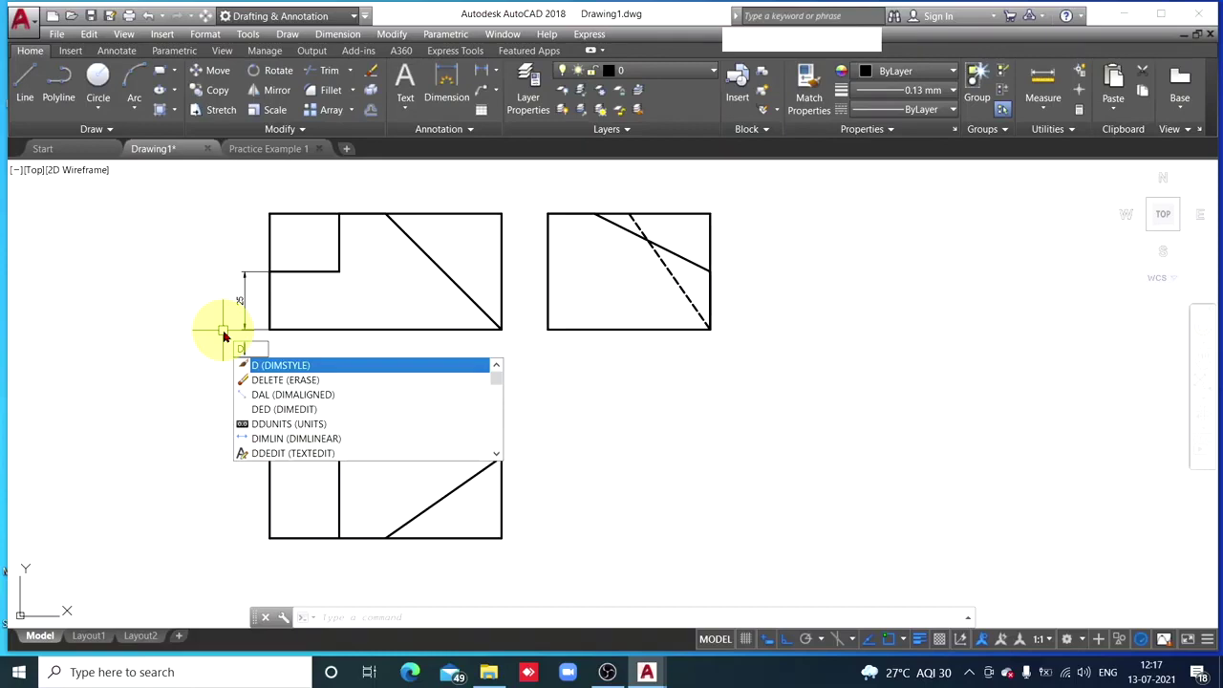
Modify the ISO-25 dimension style, setting its arrow size to 3.
click(262, 365)
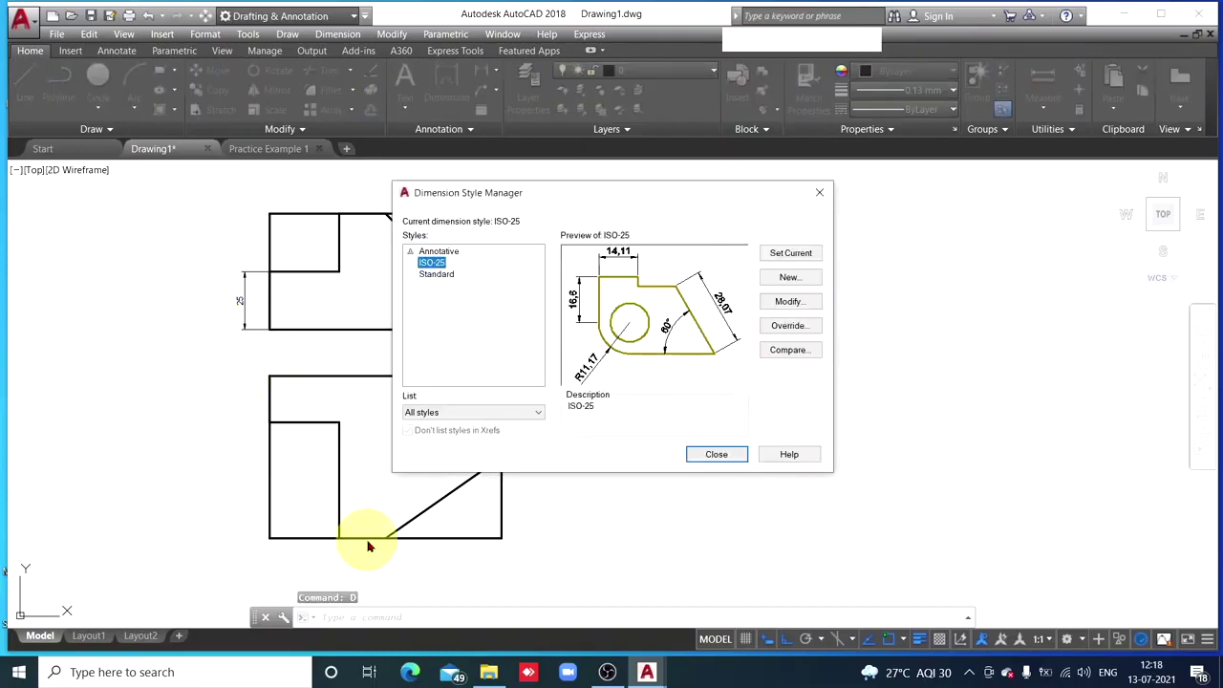
click(783, 302)
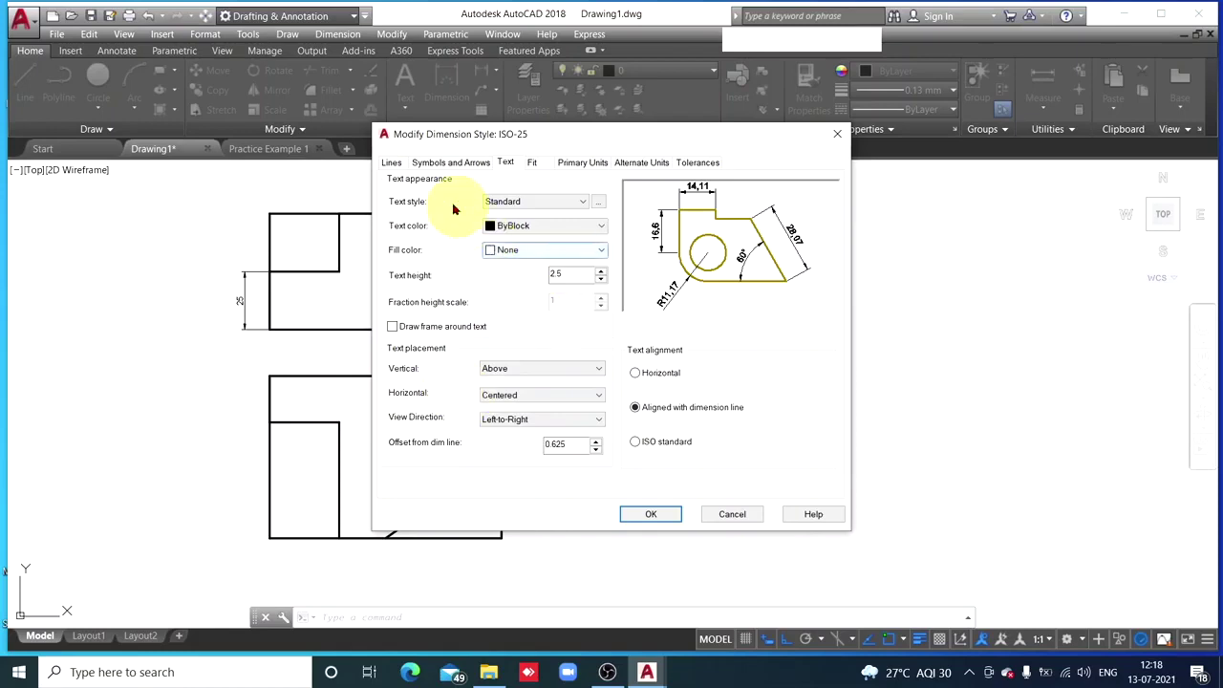
click(398, 166)
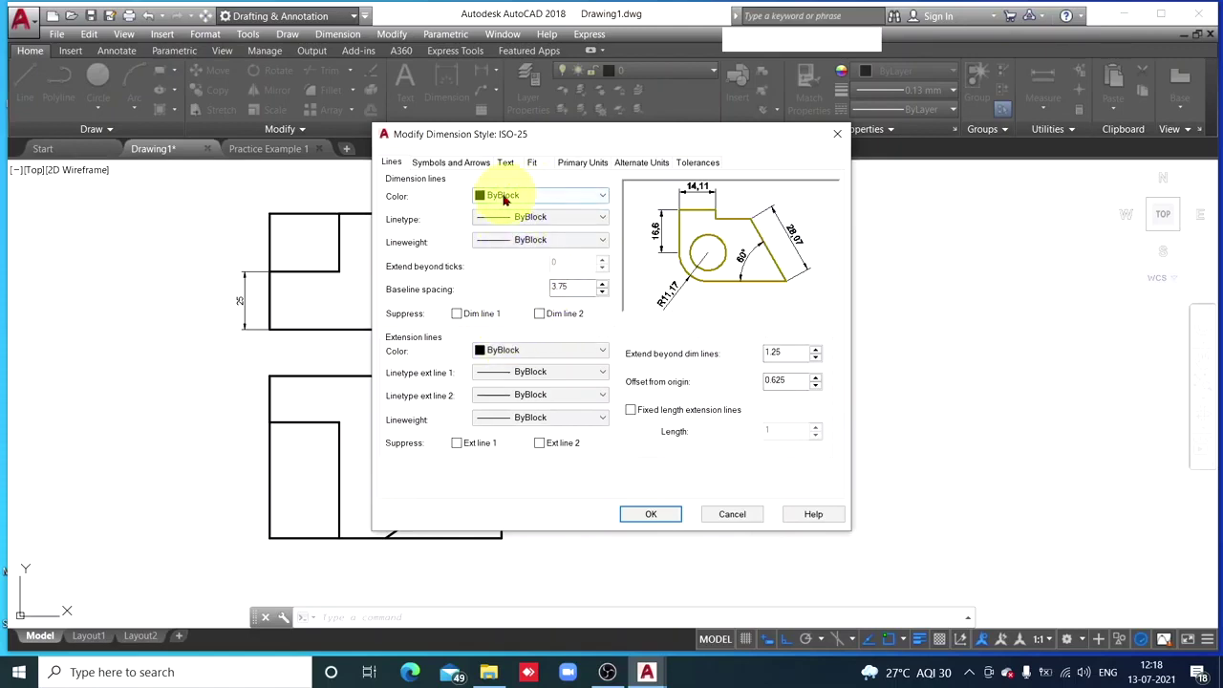
click(603, 198)
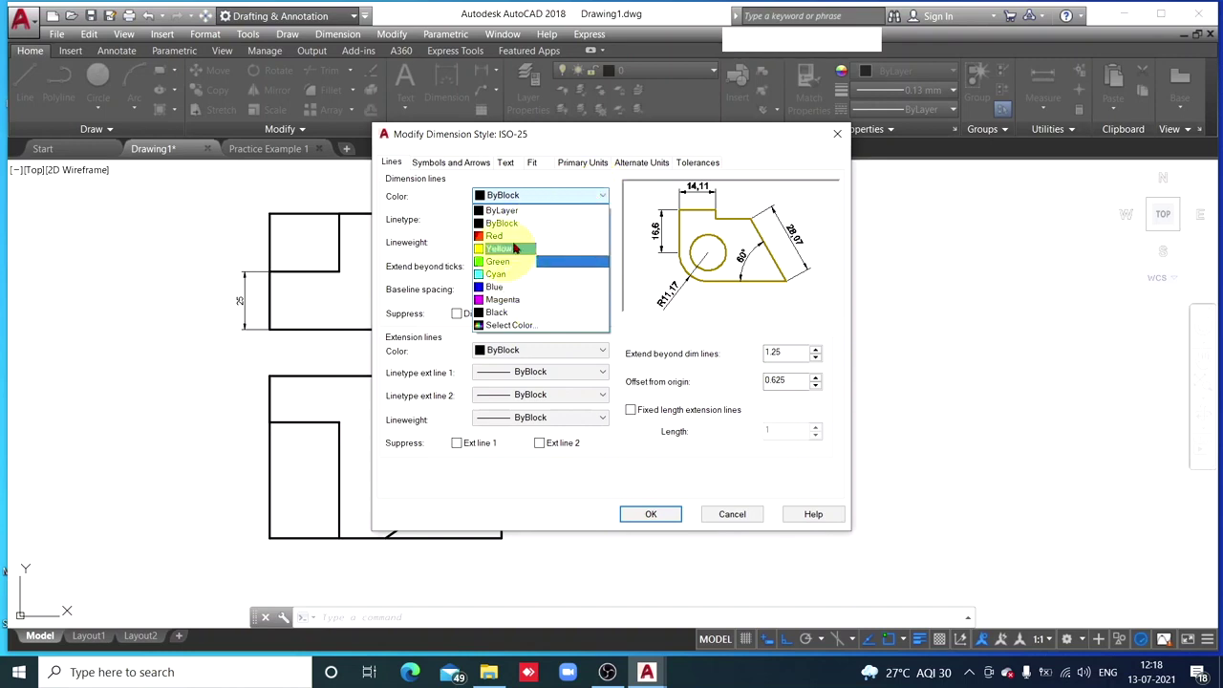
click(470, 196)
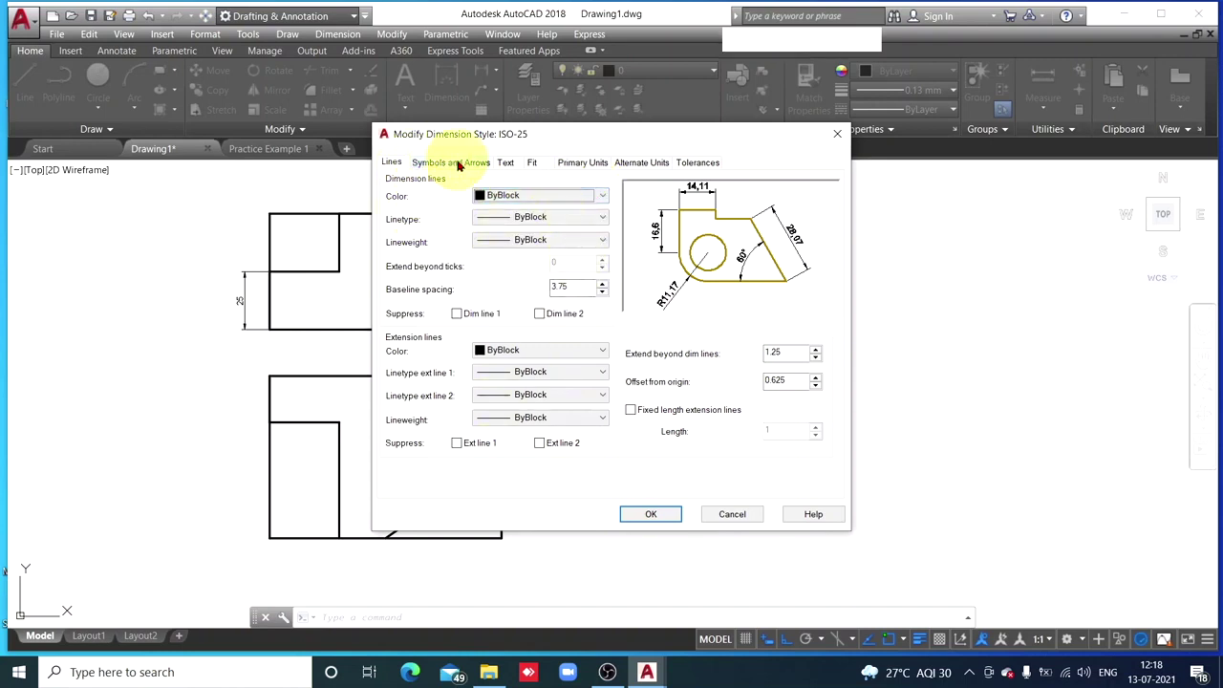
click(458, 164)
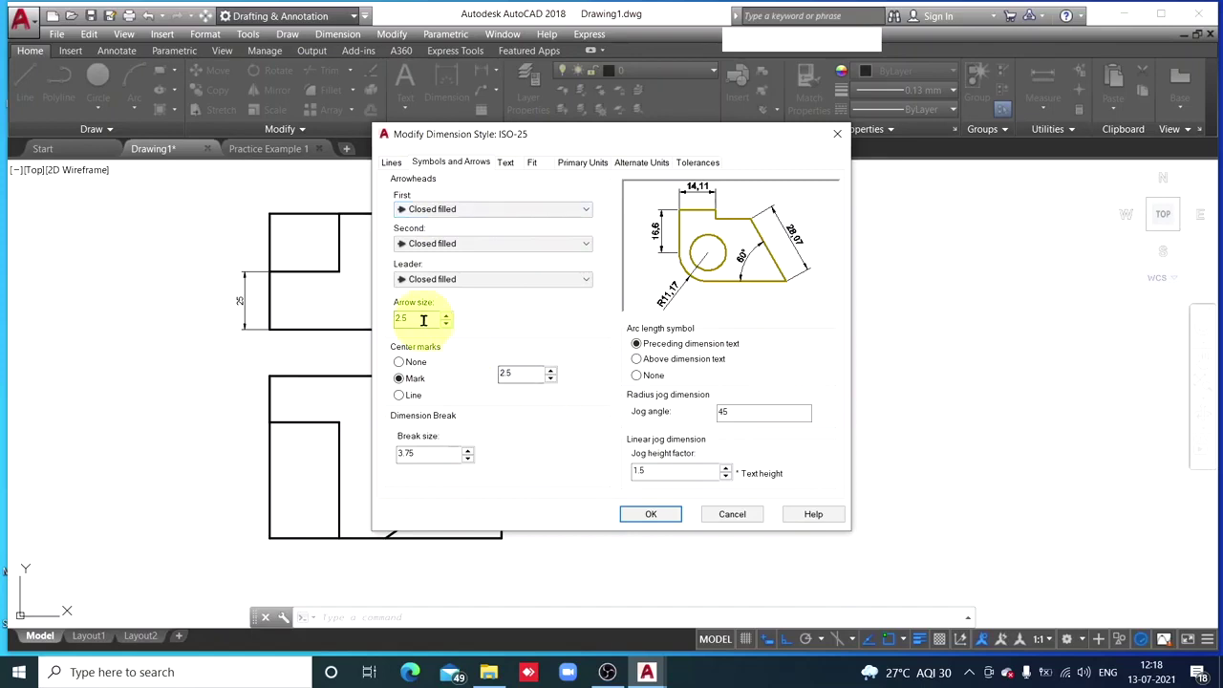
drag(419, 318, 390, 320)
text(3)
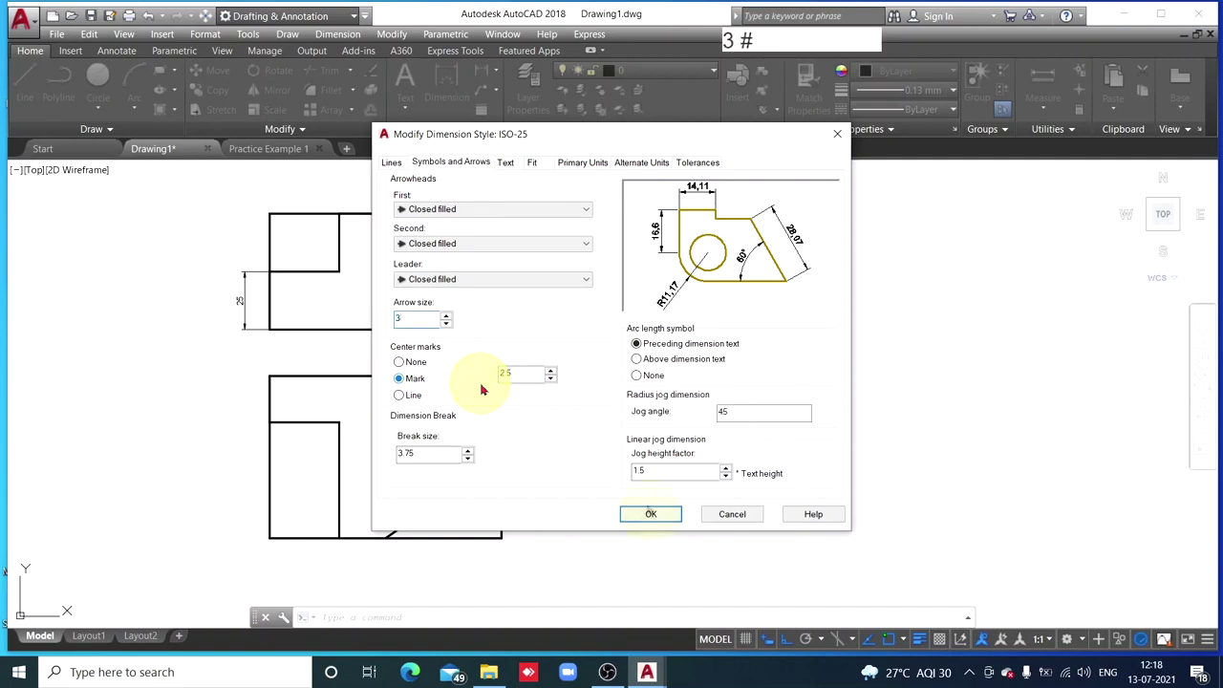
Set the ISO-25 style's text height to 5 and text alignment to ISO standard, and apply the changes.
click(505, 164)
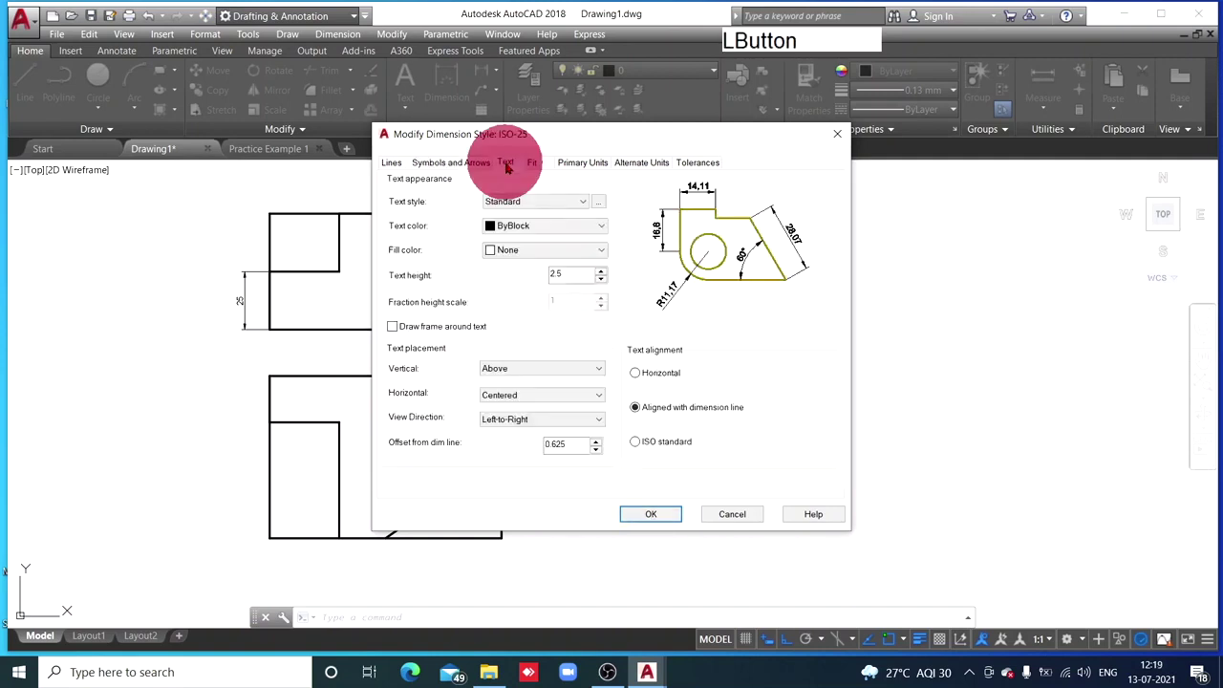
double_click(554, 273)
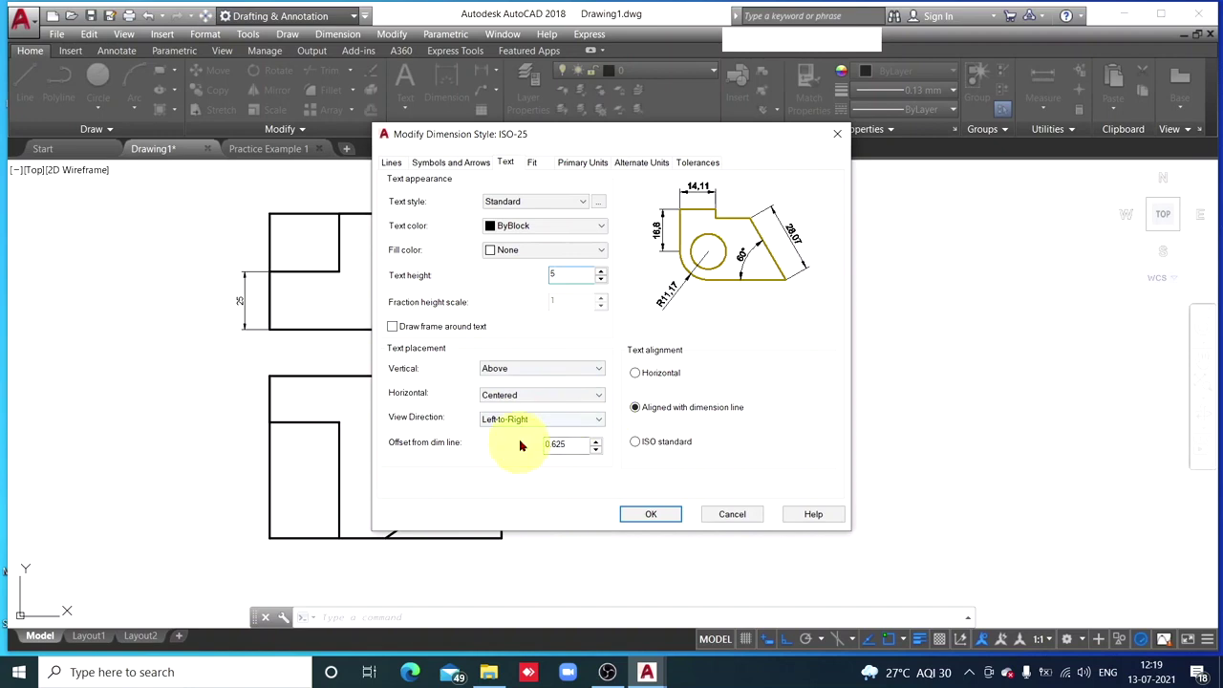
click(636, 444)
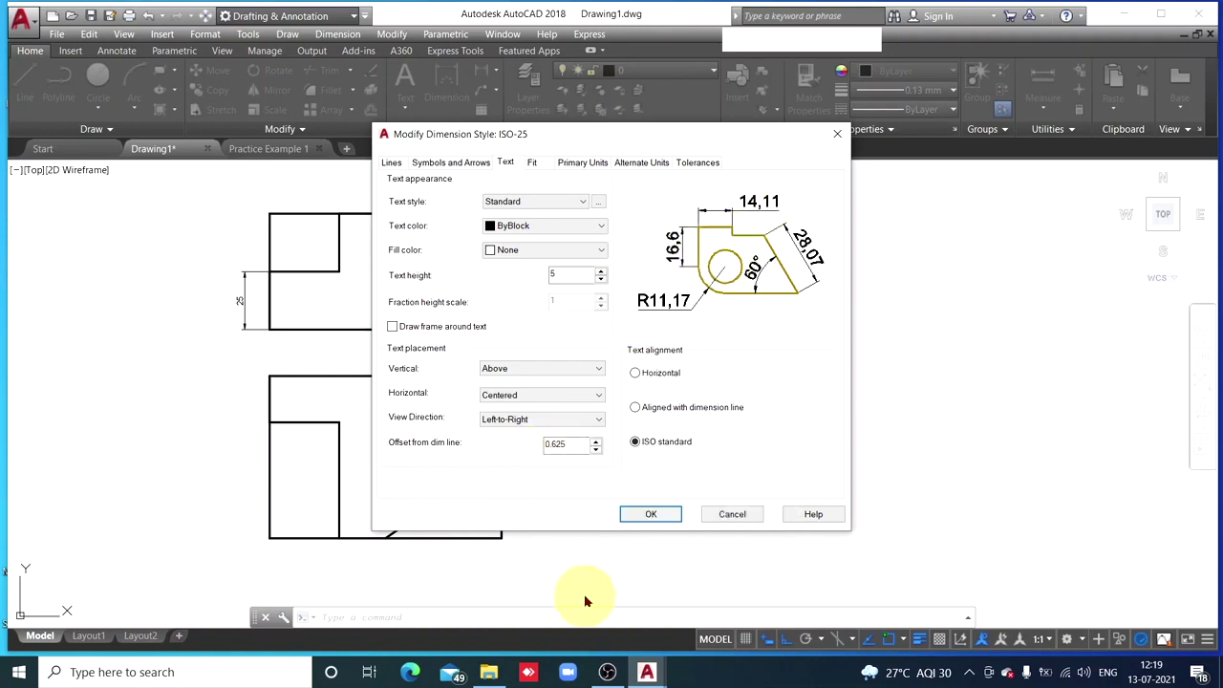
click(653, 515)
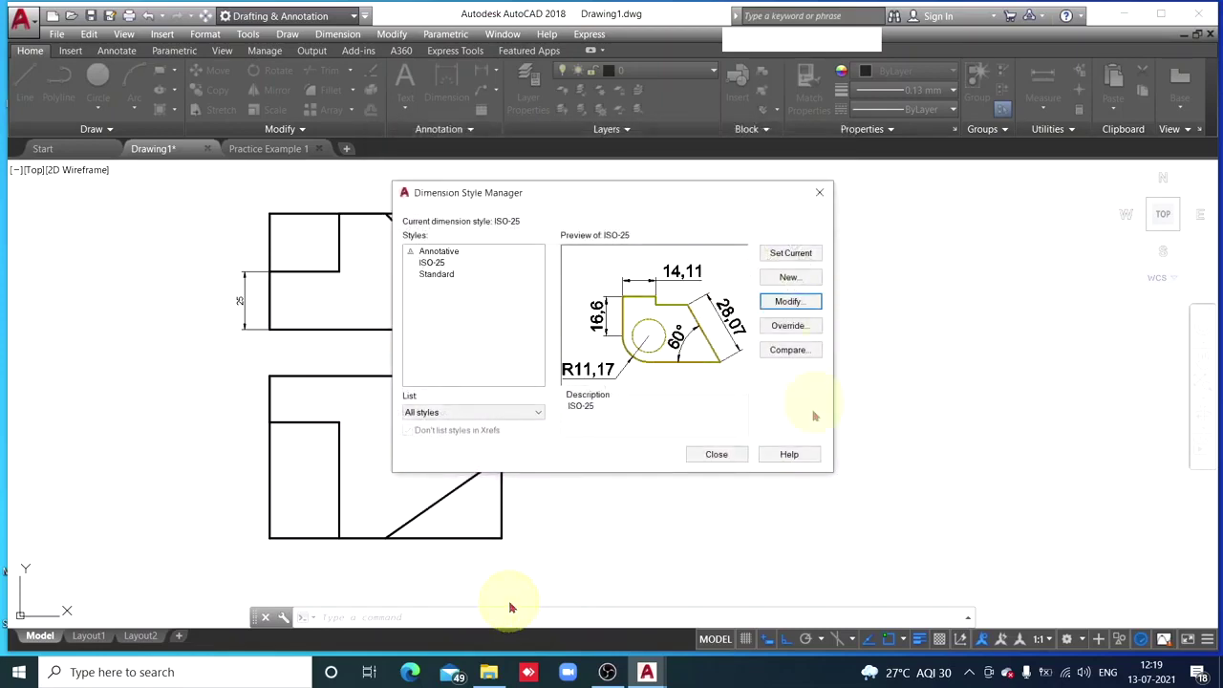
click(716, 455)
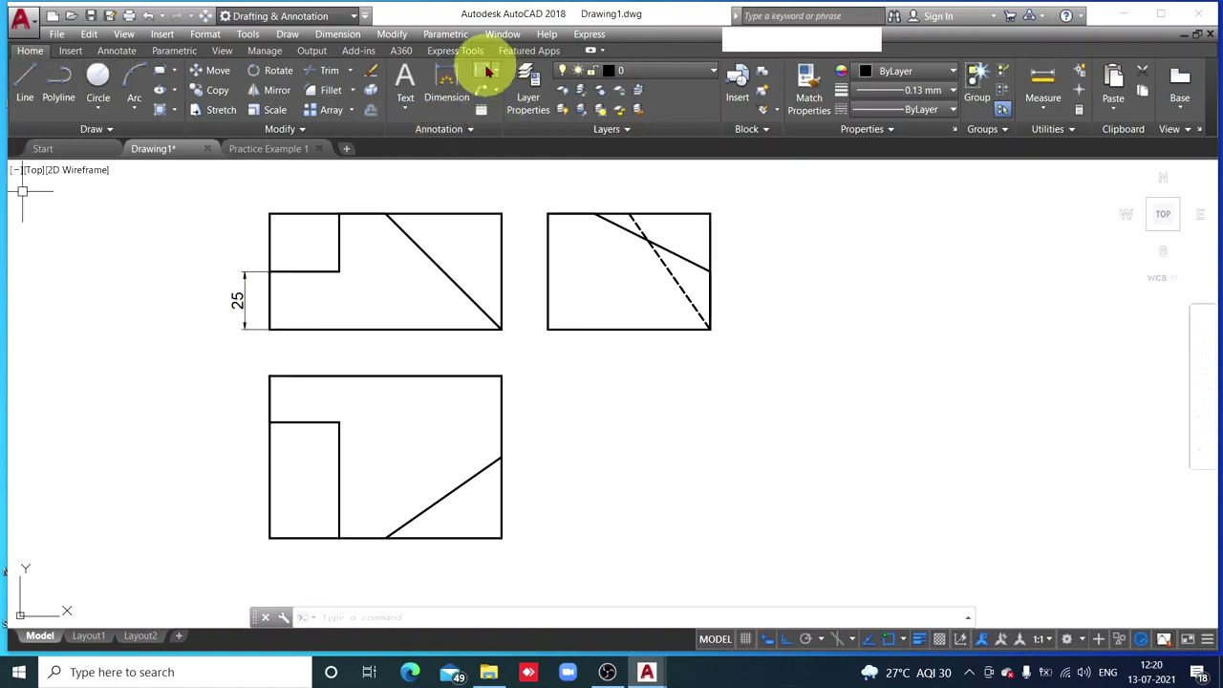
Add a linear dimension for the front view's full height along its left edge.
click(487, 72)
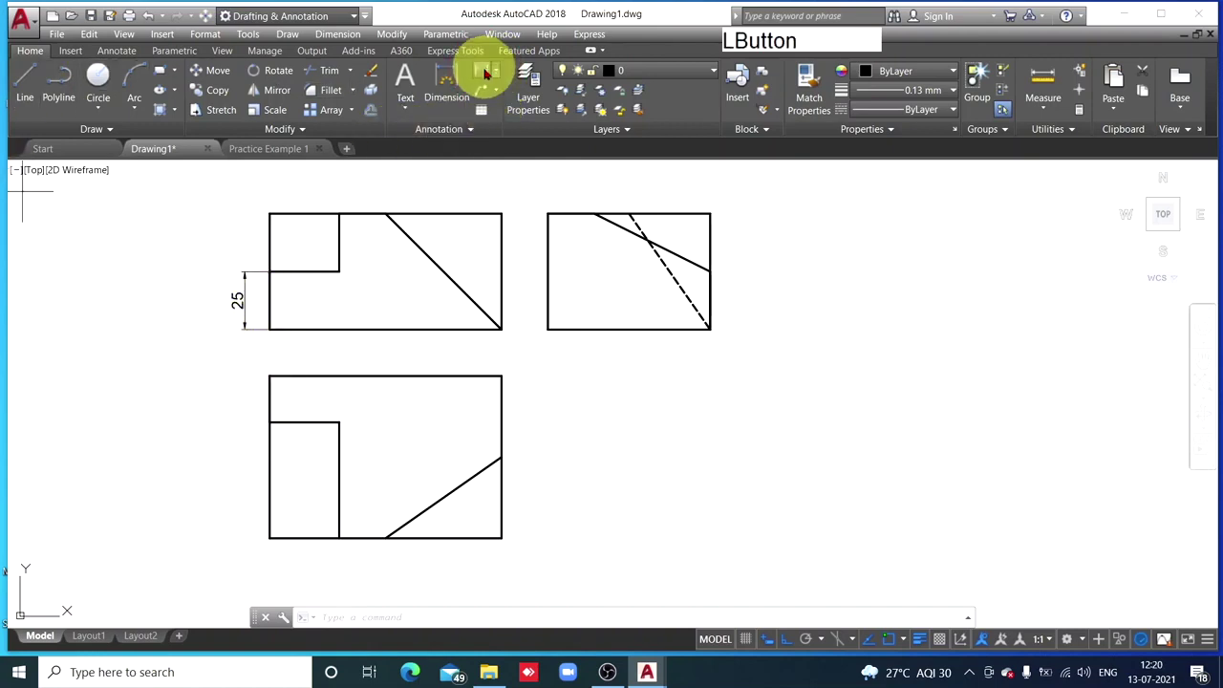
click(269, 213)
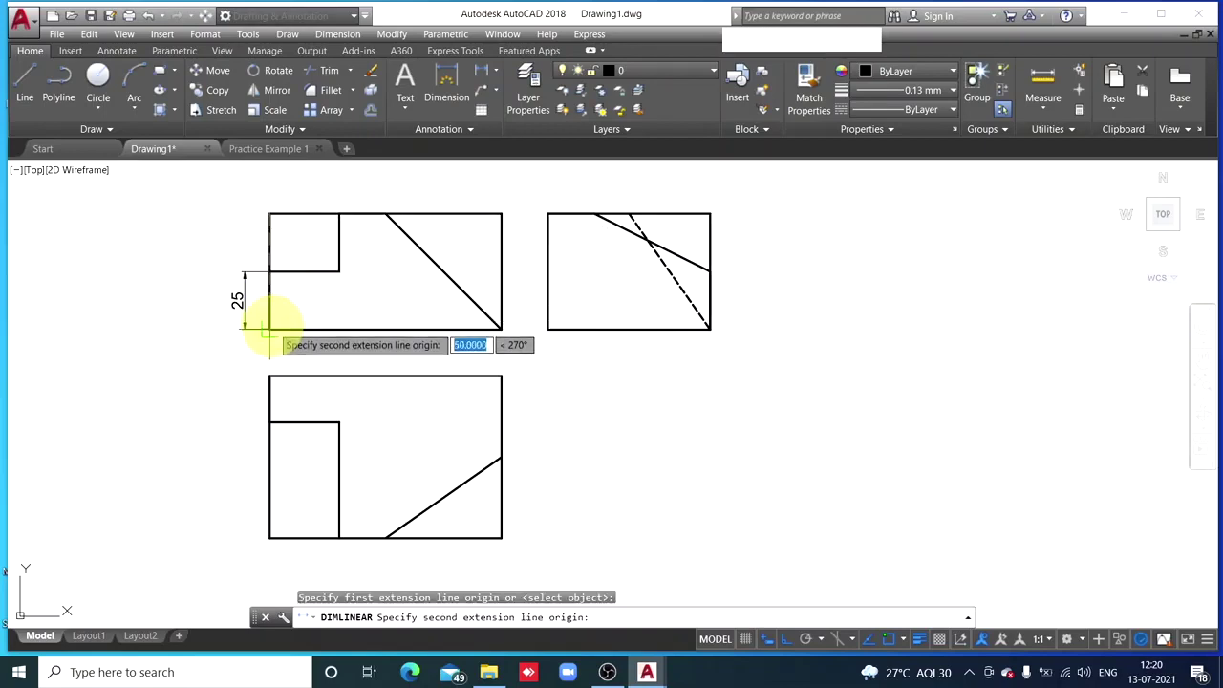
click(270, 327)
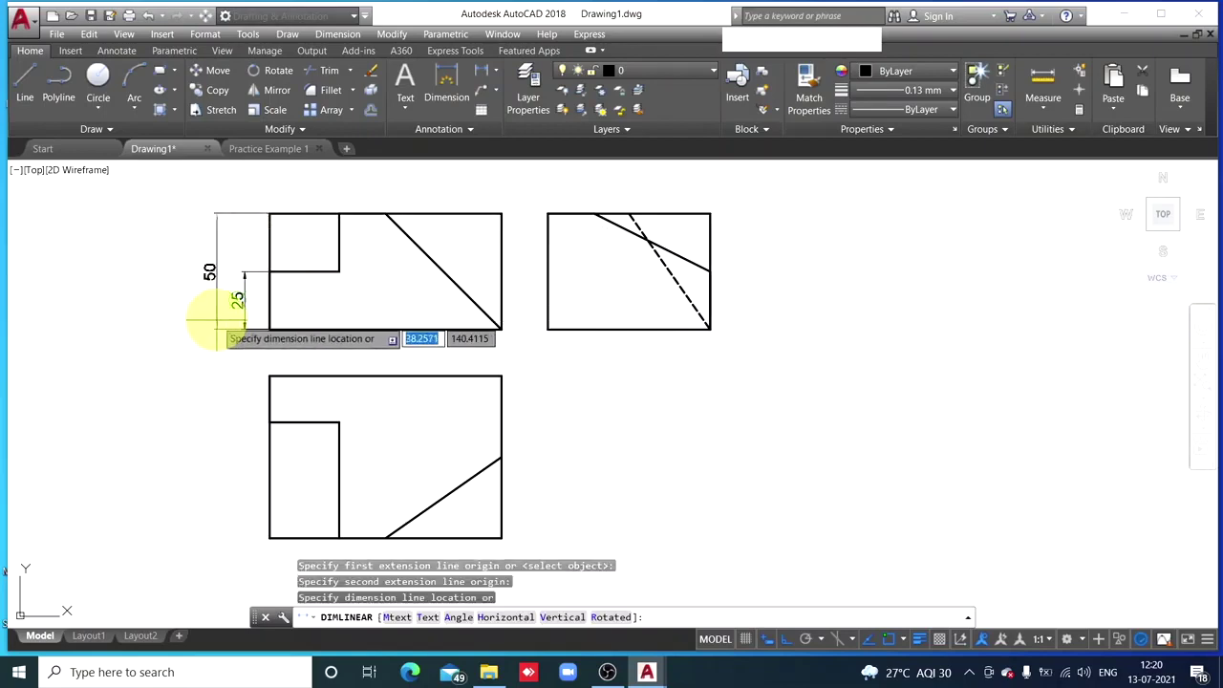
click(217, 320)
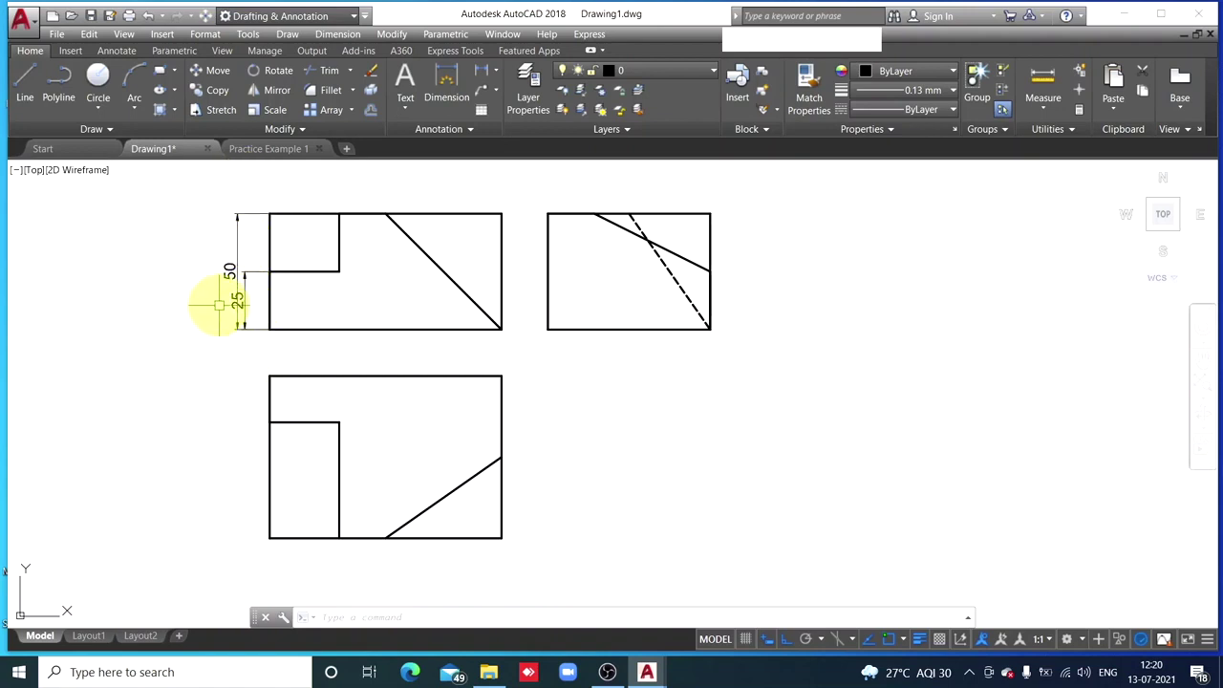
Move the front view's full-height dimension farther outward from the left edge, clear of the 25 dimension's text.
click(236, 253)
click(230, 273)
key(Escape)
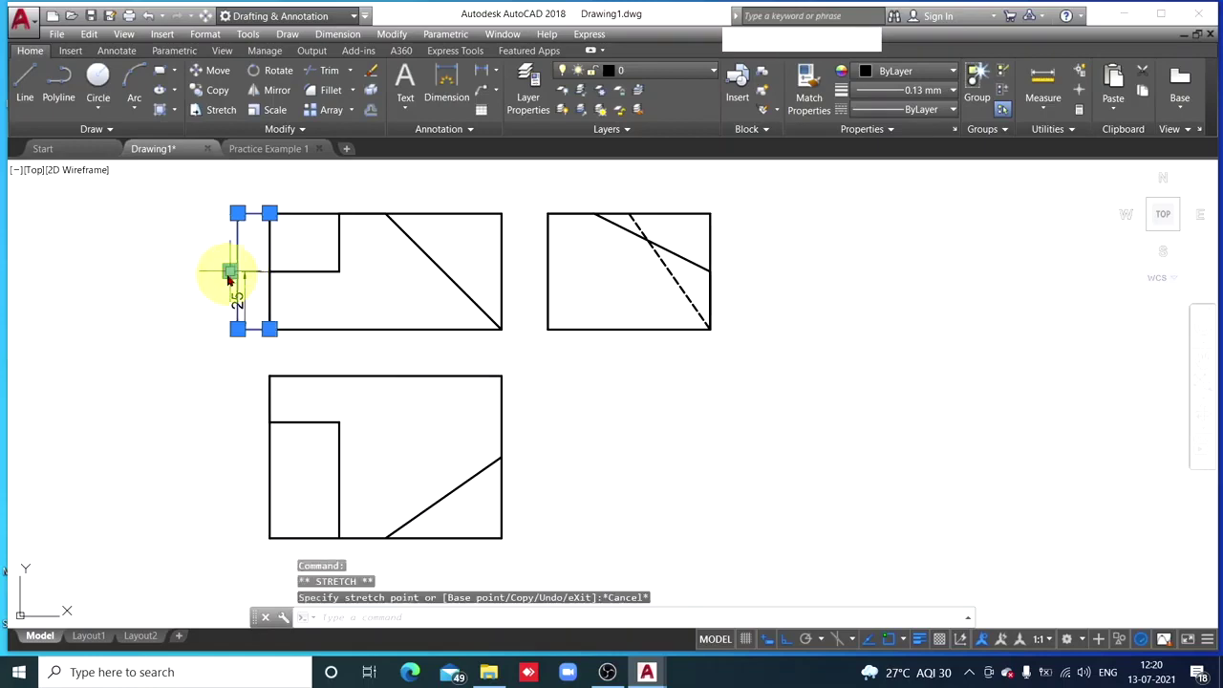
mouse_move(229, 274)
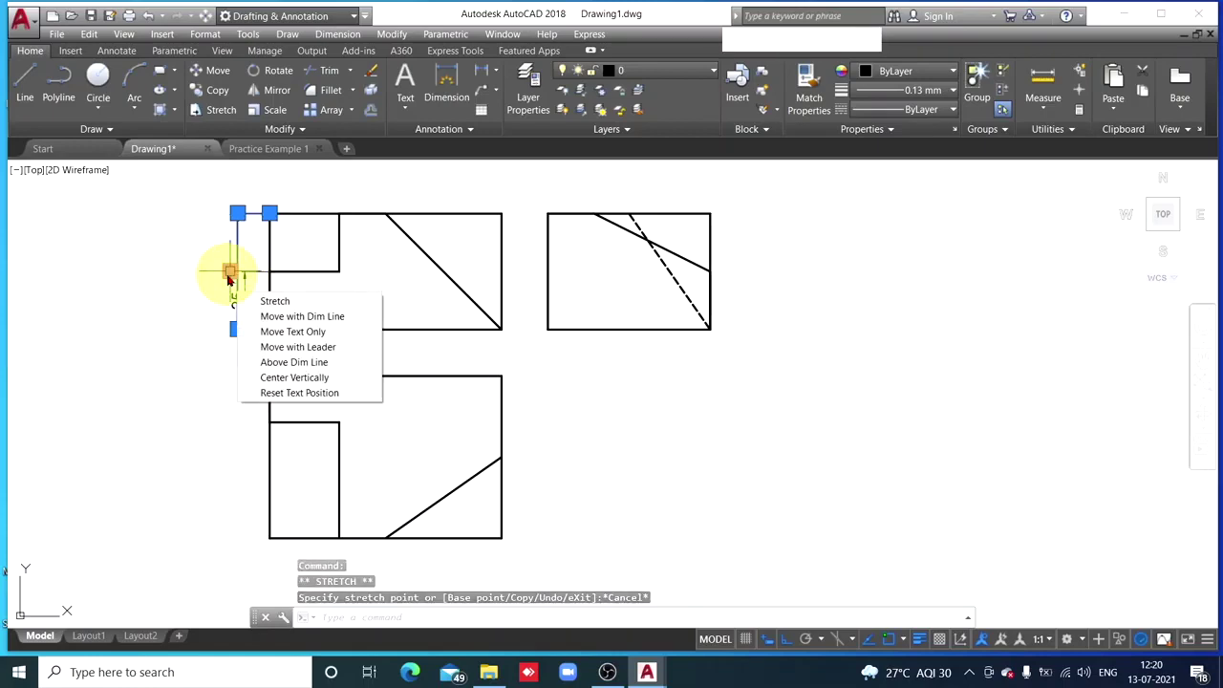
click(230, 274)
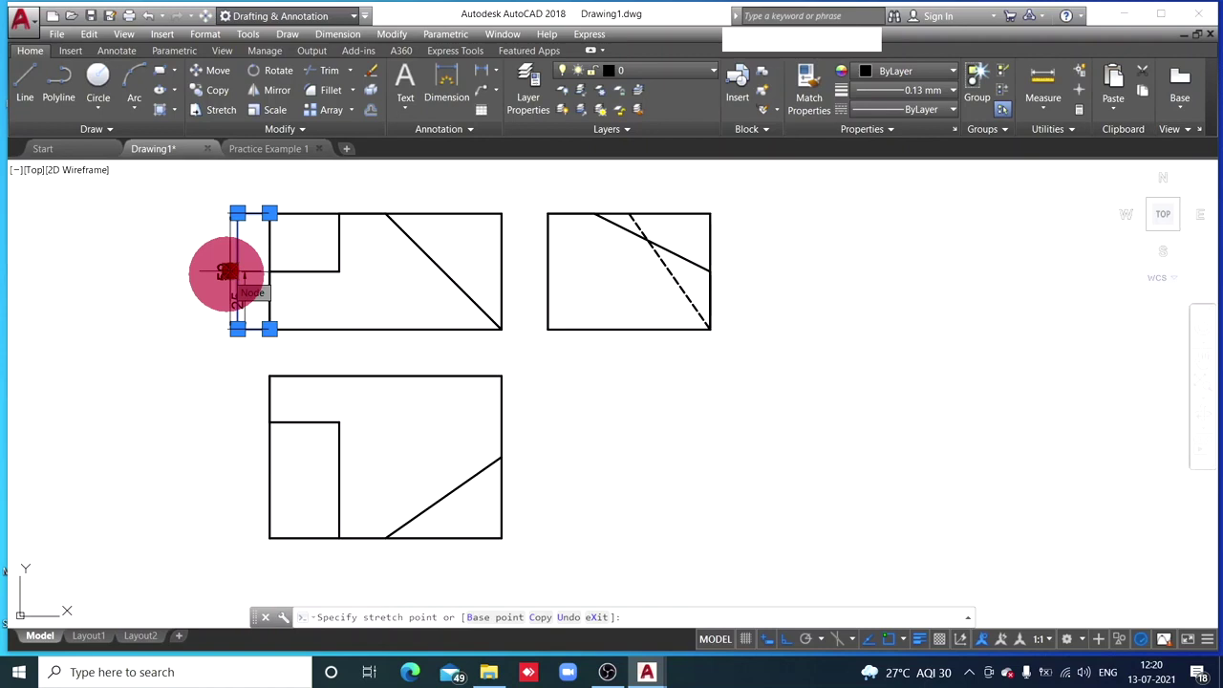
right_click(226, 273)
key(Escape)
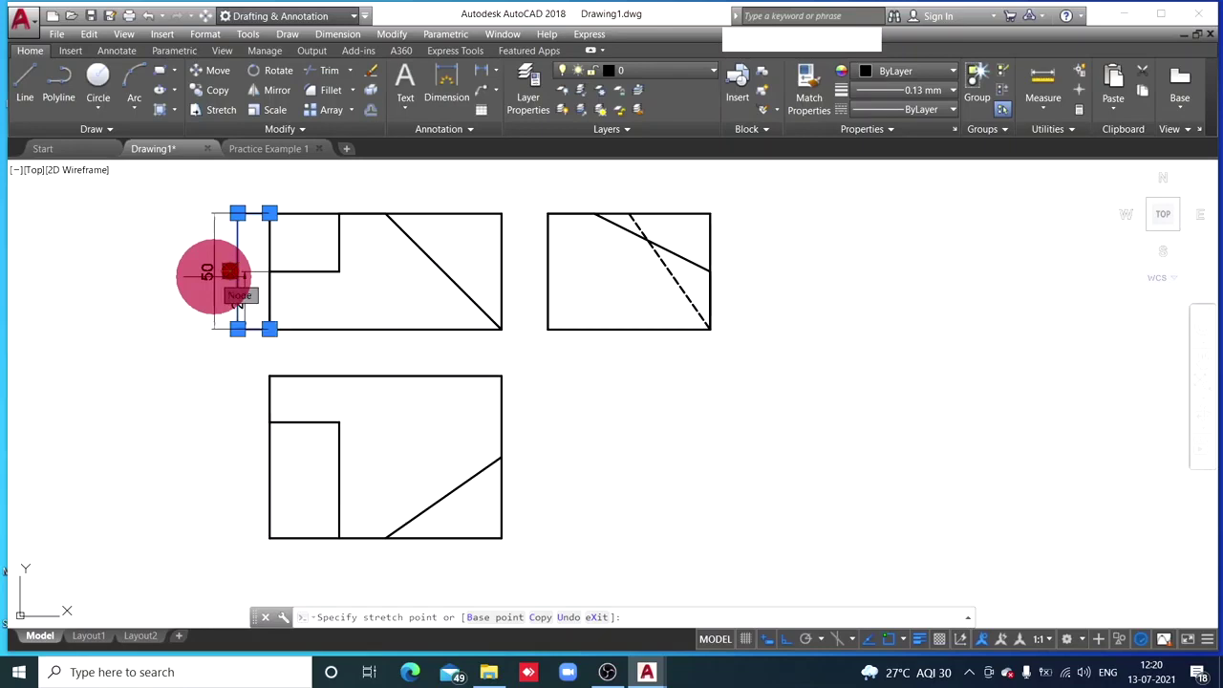
click(226, 273)
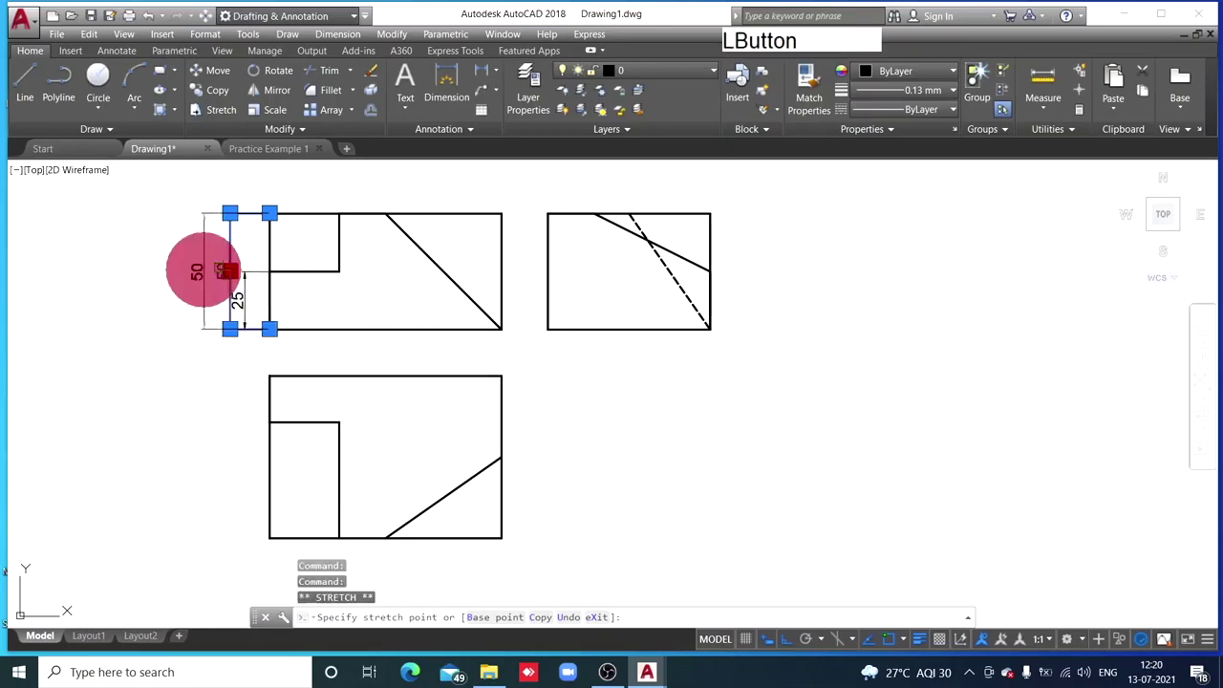
key(Escape)
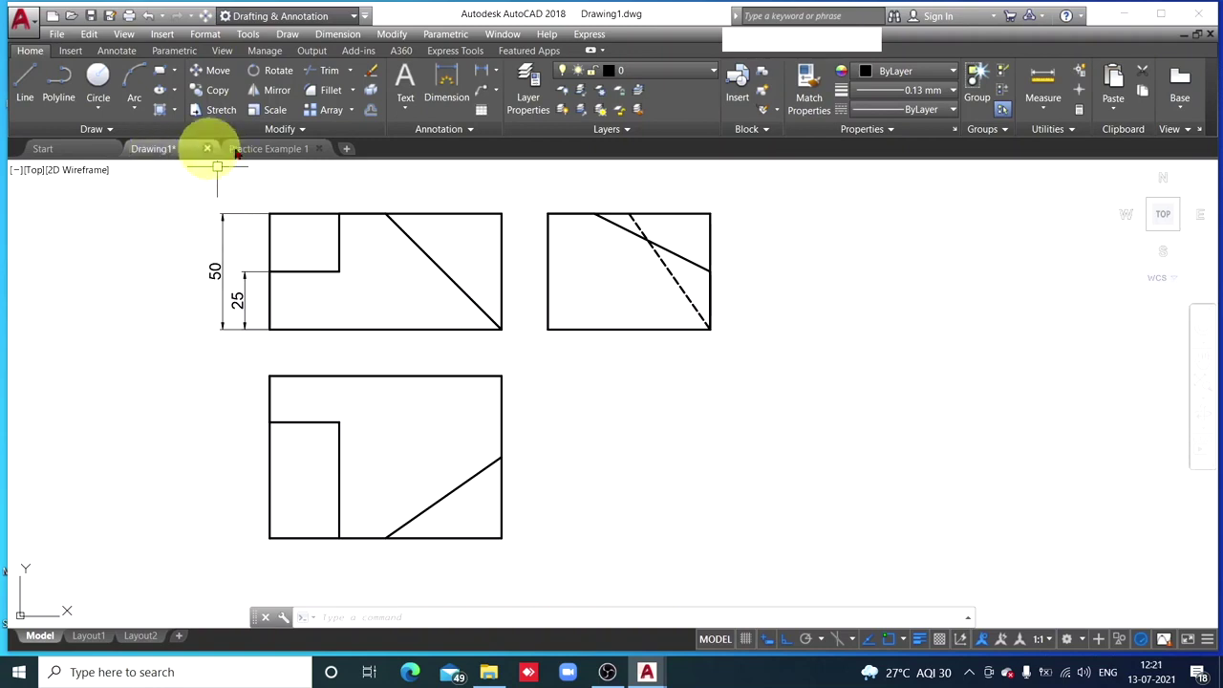
Review the remaining dimensions on the Practice Example 1 isometric figure and switch back to Drawing1.
mouse_move(282, 153)
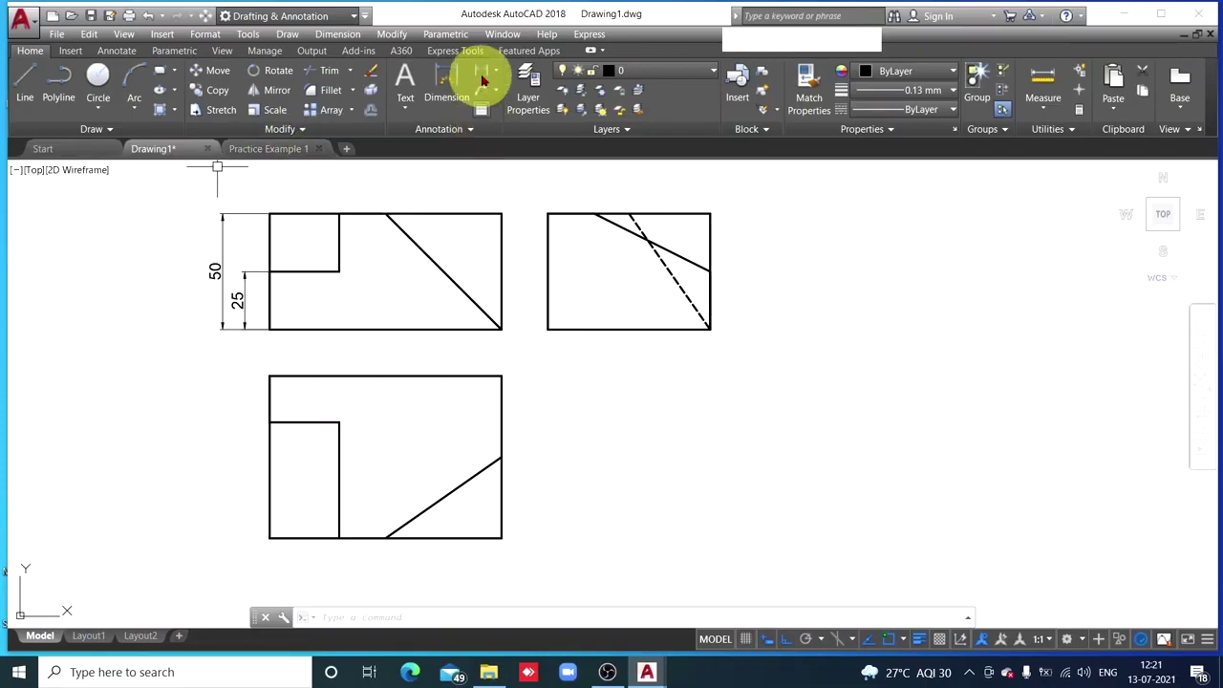
click(272, 149)
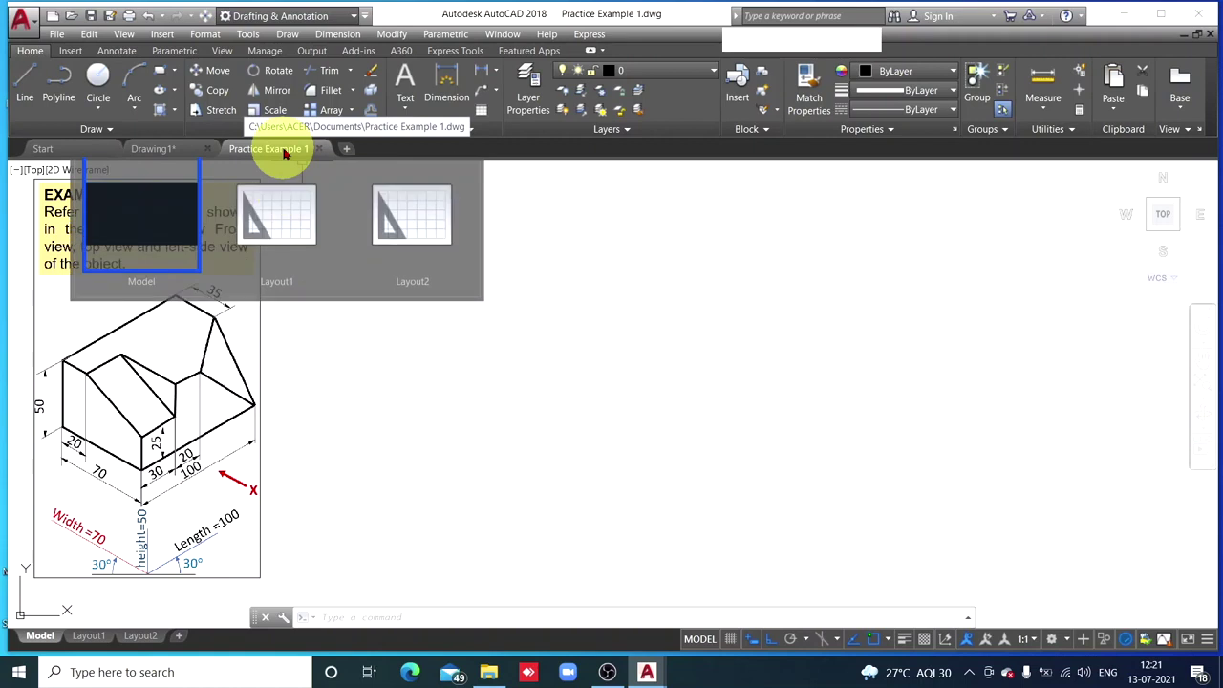
click(163, 153)
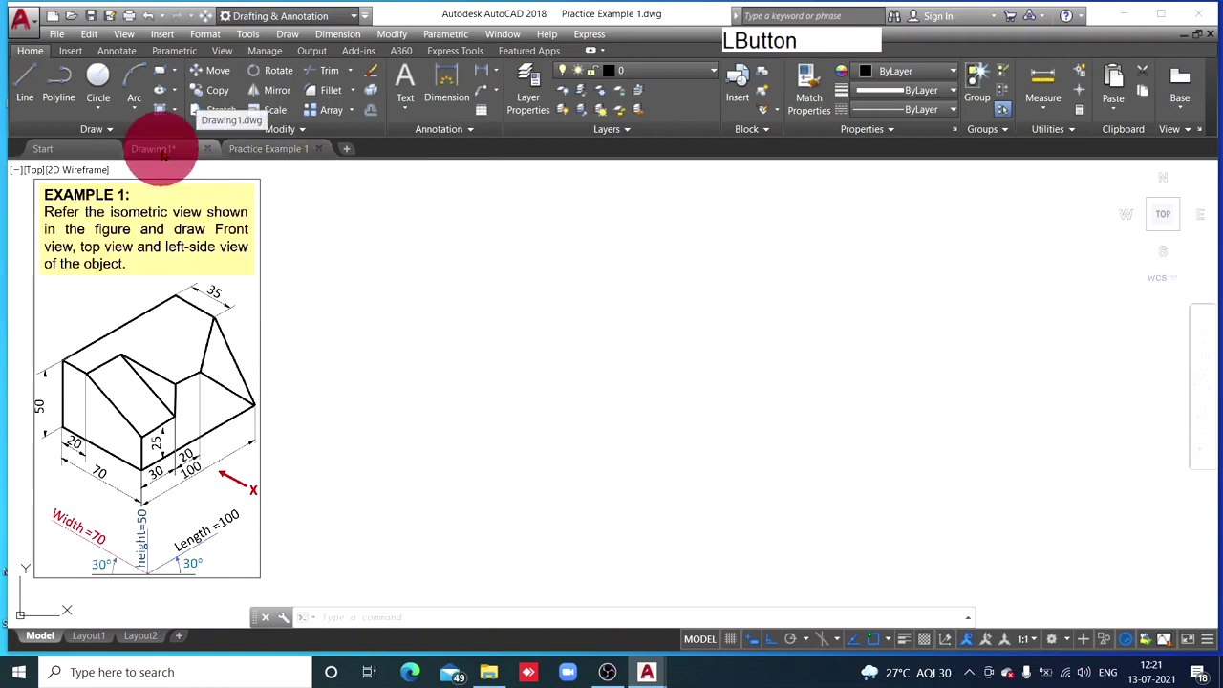
Add a linear dimension below the top view for the width of the small rectangle in its lower-left corner.
click(485, 83)
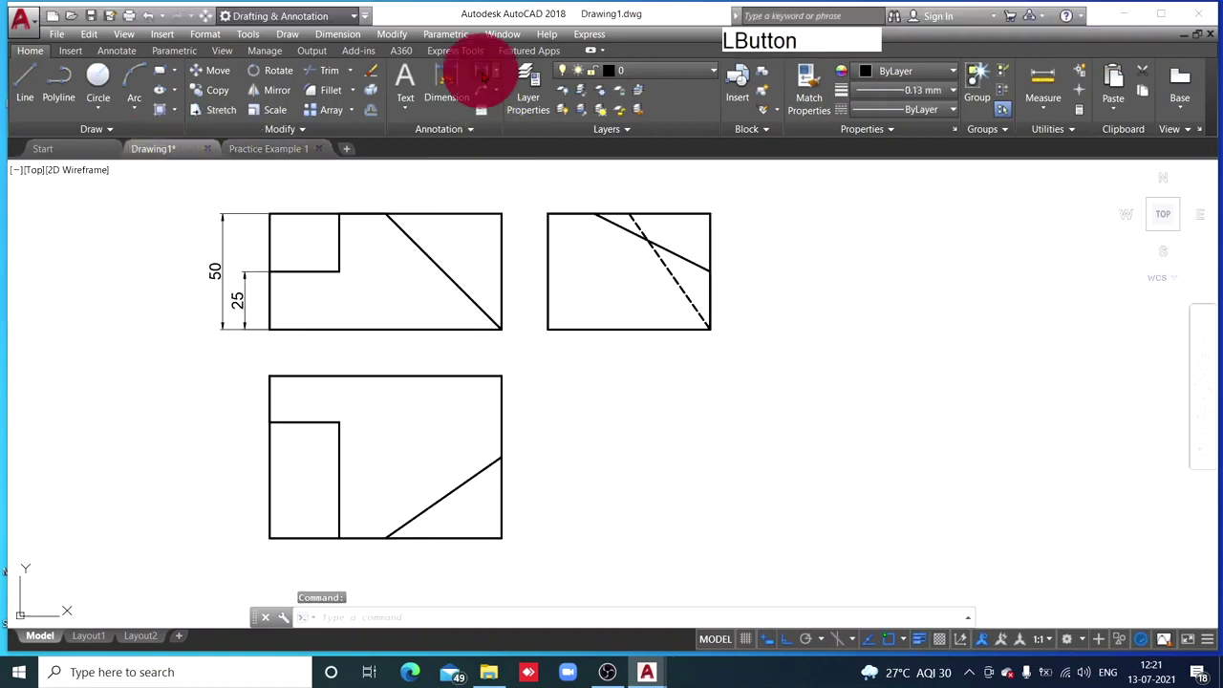
click(269, 538)
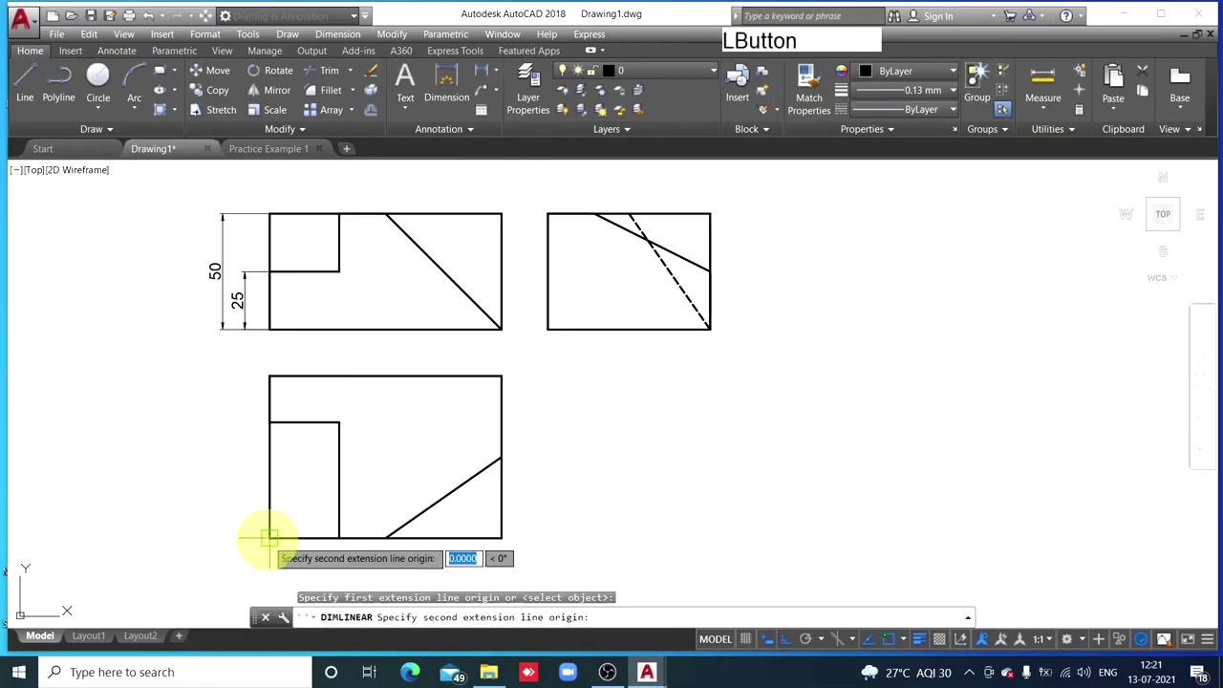
click(339, 538)
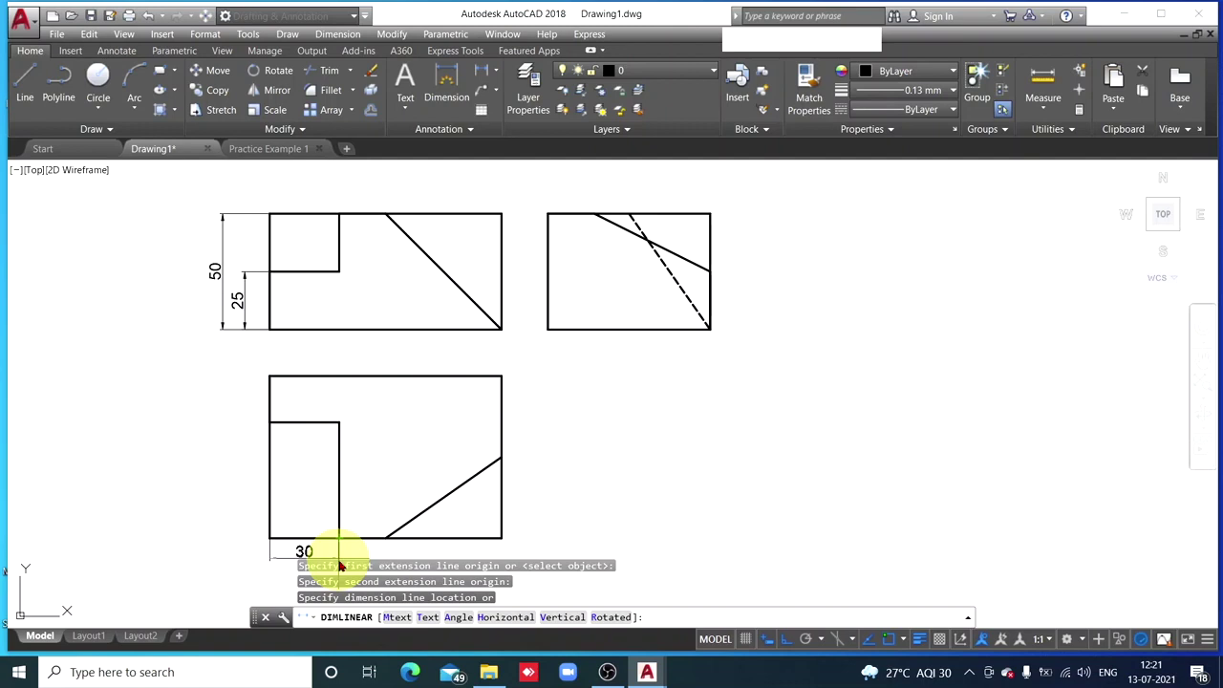
click(339, 566)
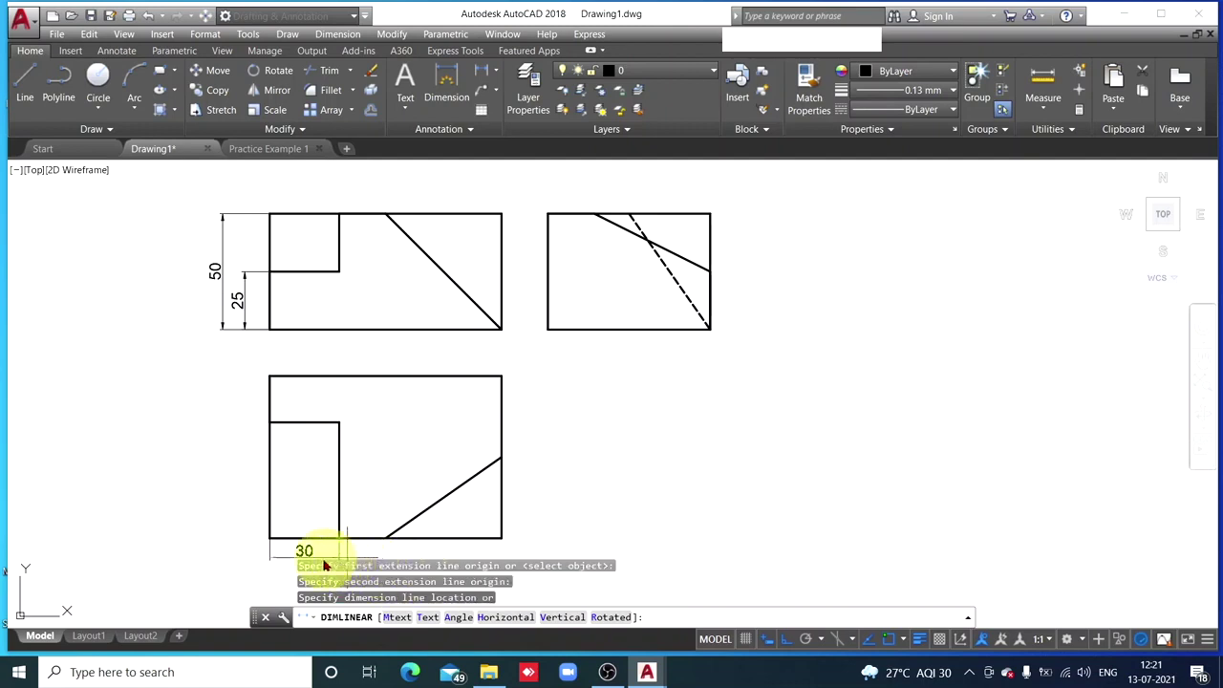
click(285, 558)
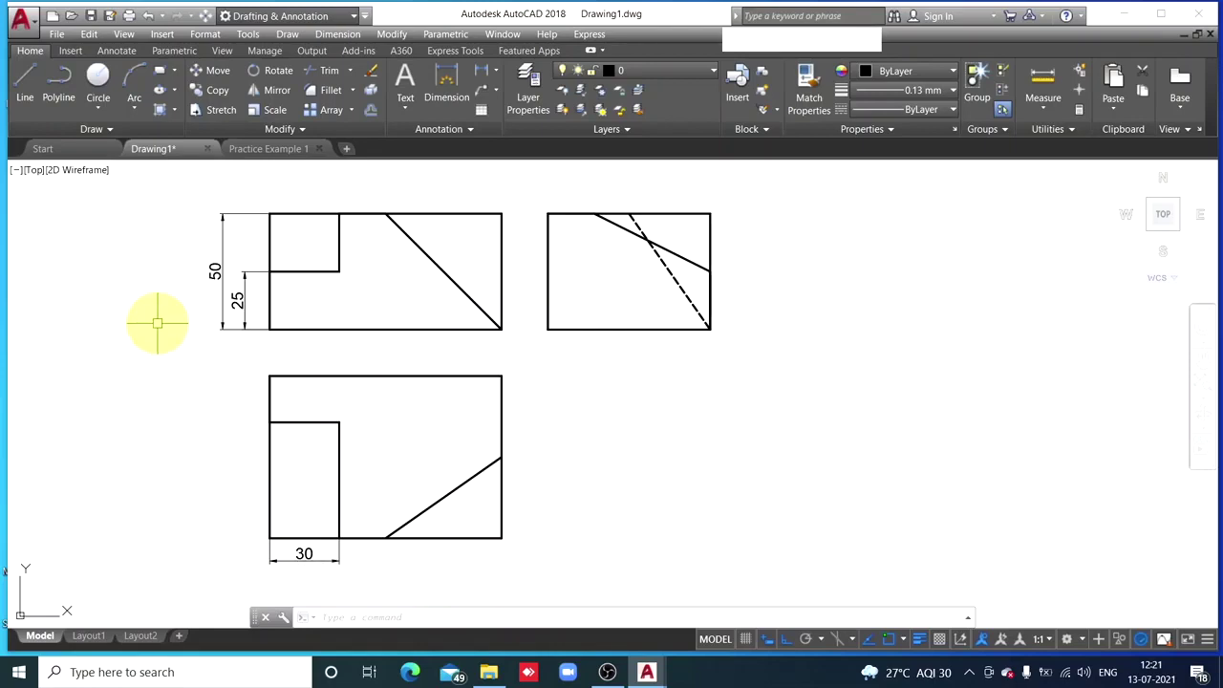
Add a linear dimension from the small rectangle's lower-right corner to the sloped line's lower end, aligned with the adjacent 30 dimension line.
key(space)
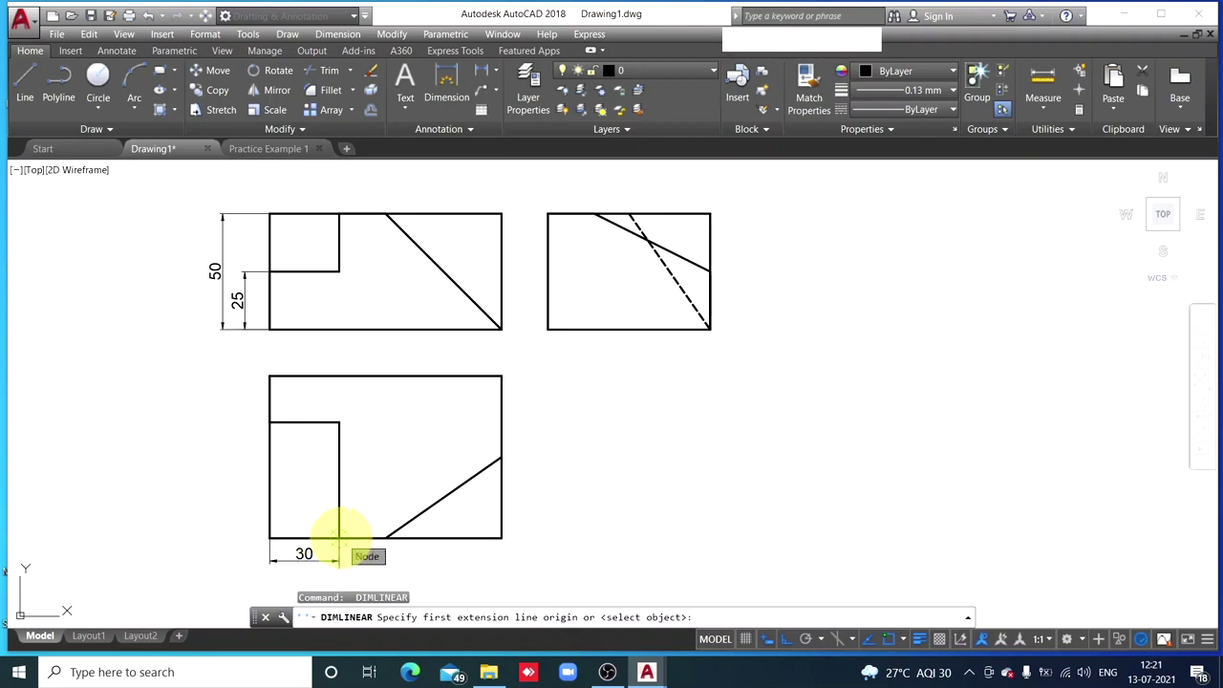
click(338, 538)
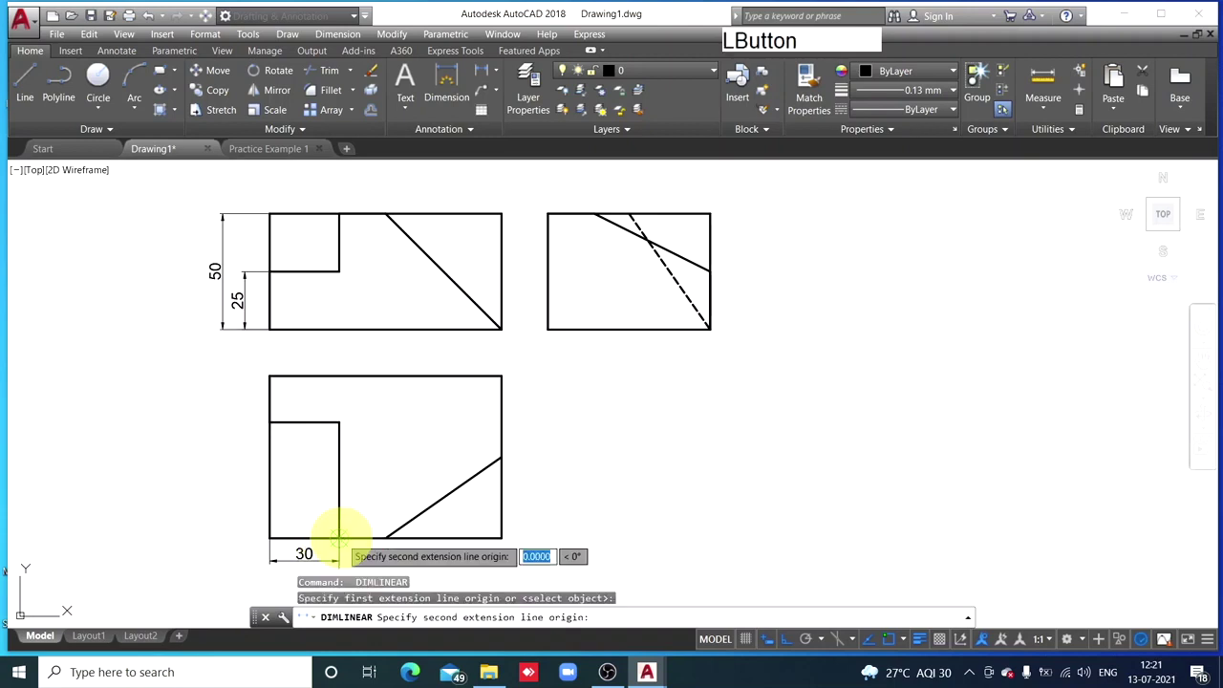
click(386, 538)
click(387, 559)
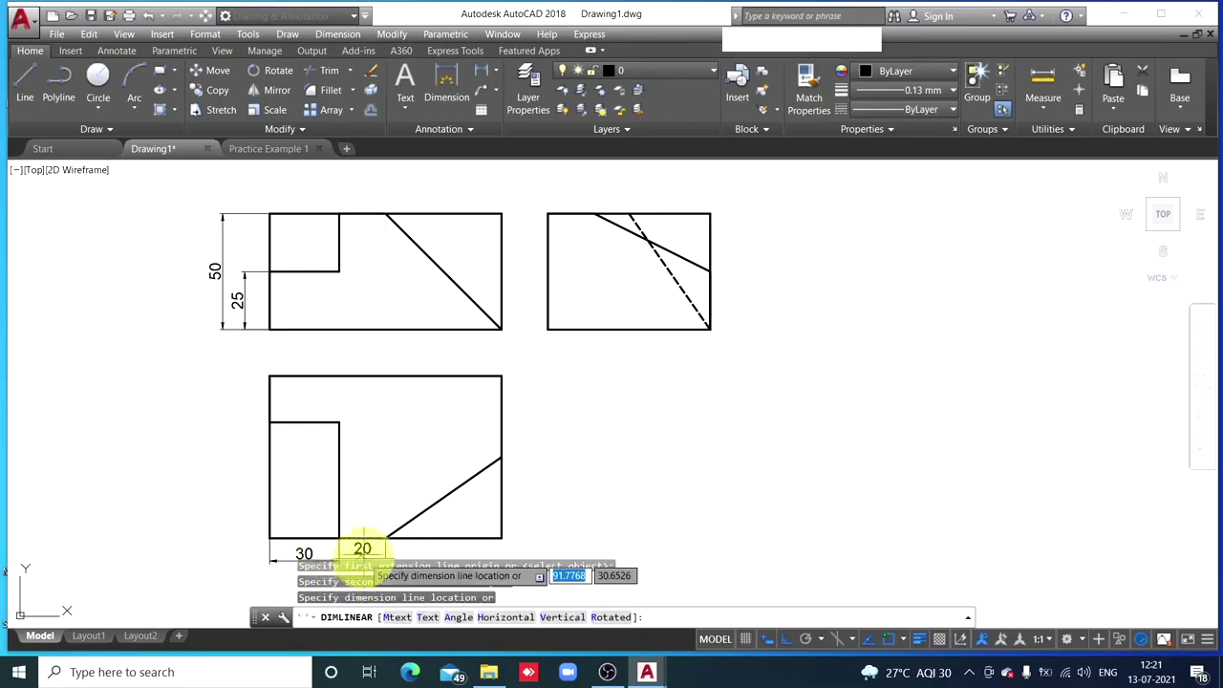
click(350, 566)
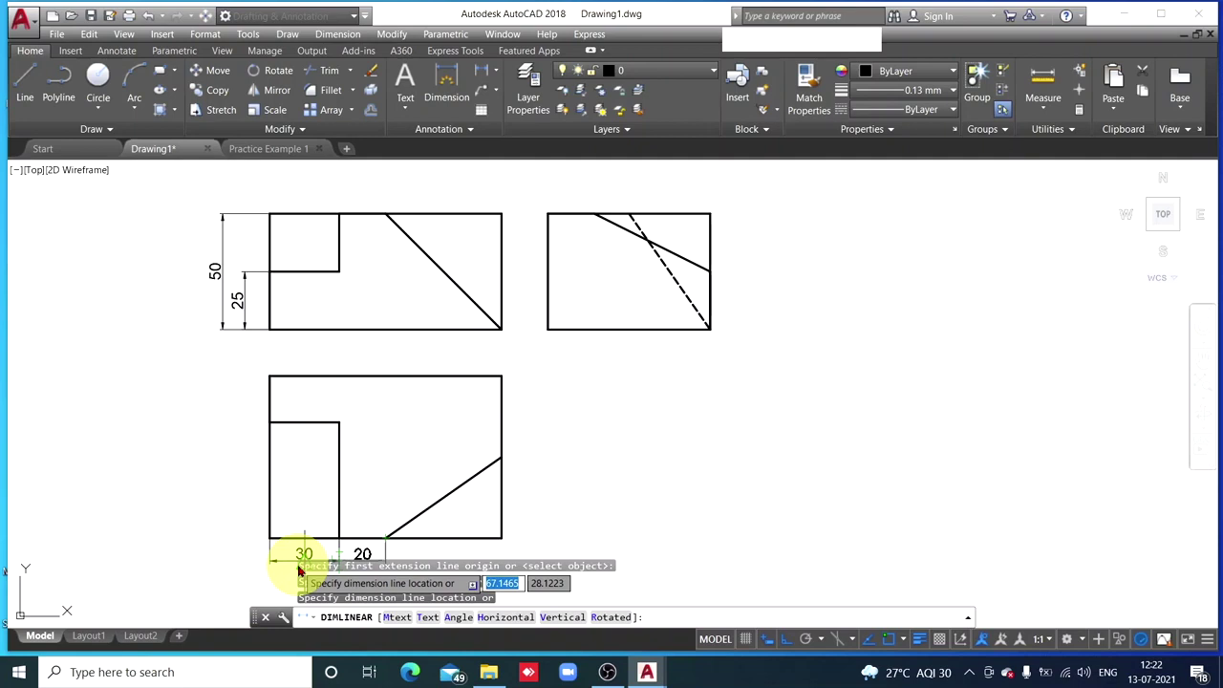
scroll(301, 564, up, 4)
scroll(301, 559, down, 4)
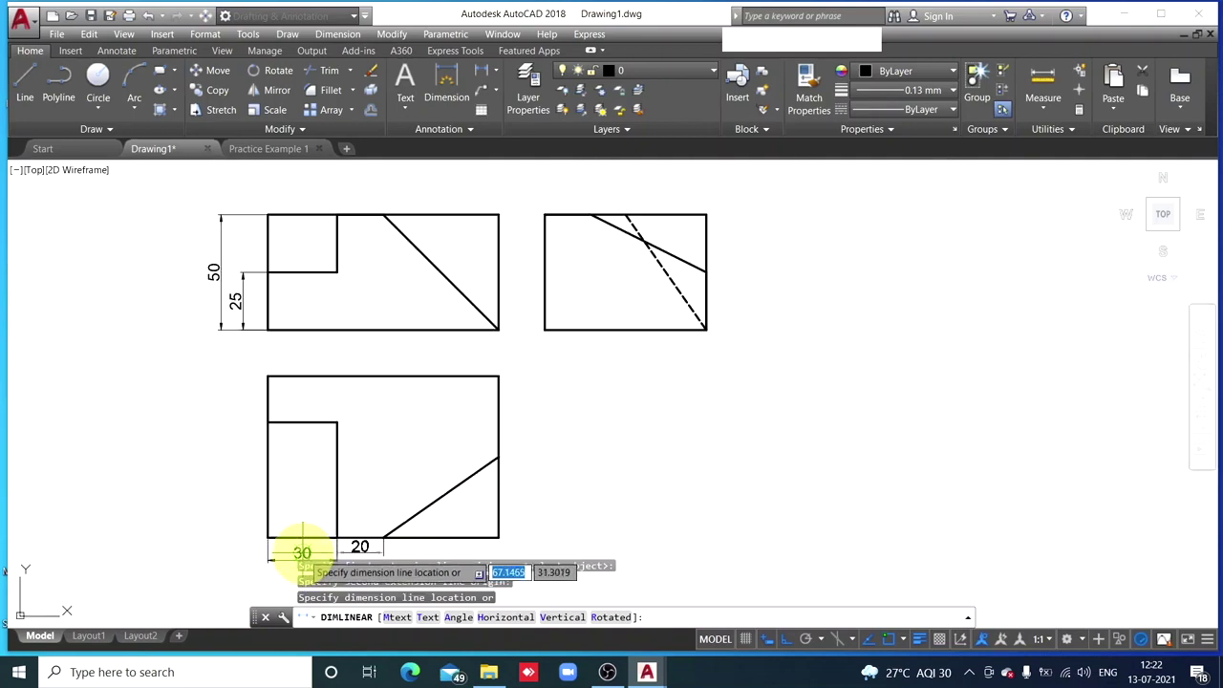
scroll(302, 554, up, 4)
scroll(301, 553, down, 7)
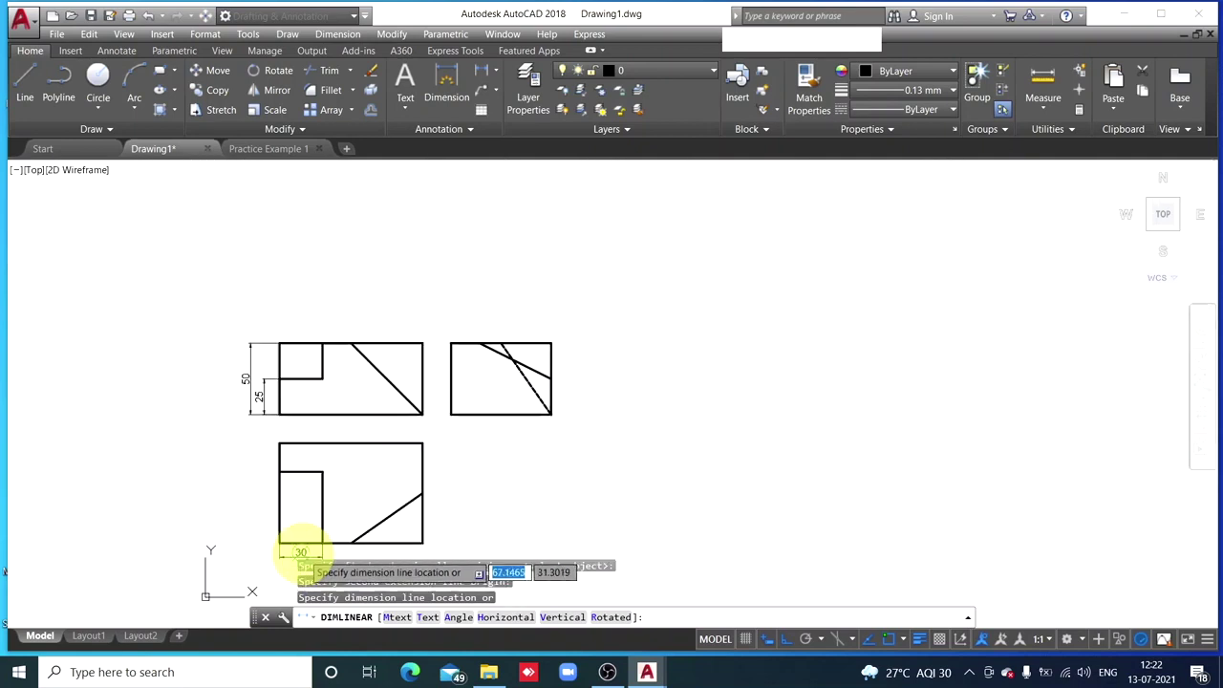
scroll(301, 552, up, 8)
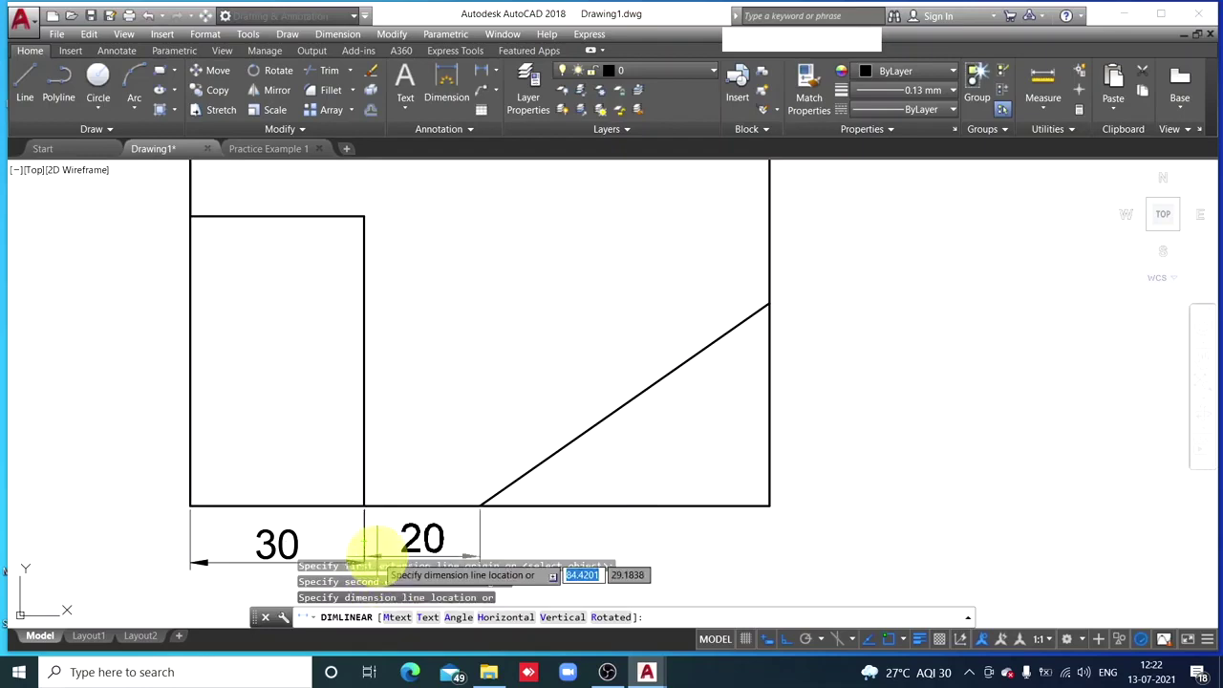
middle_drag(376, 552, 371, 325)
scroll(373, 333, down, 6)
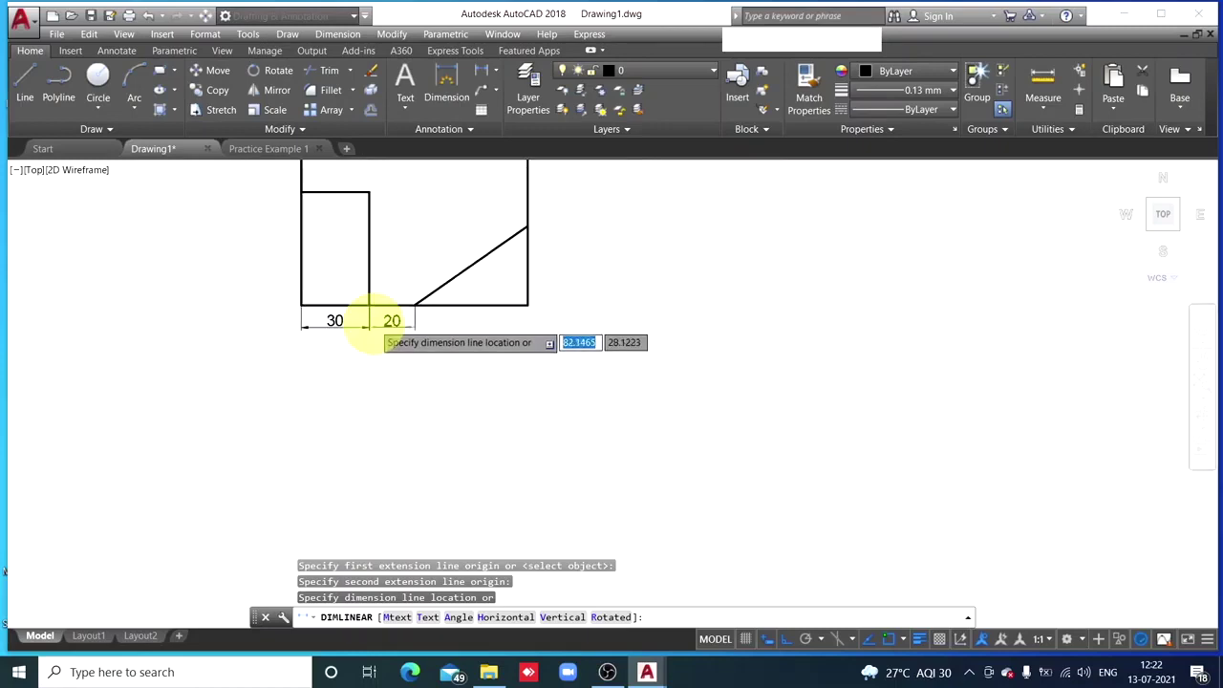
scroll(371, 325, down, 1)
scroll(371, 325, up, 6)
scroll(371, 324, down, 2)
scroll(373, 325, down, 4)
scroll(373, 326, up, 2)
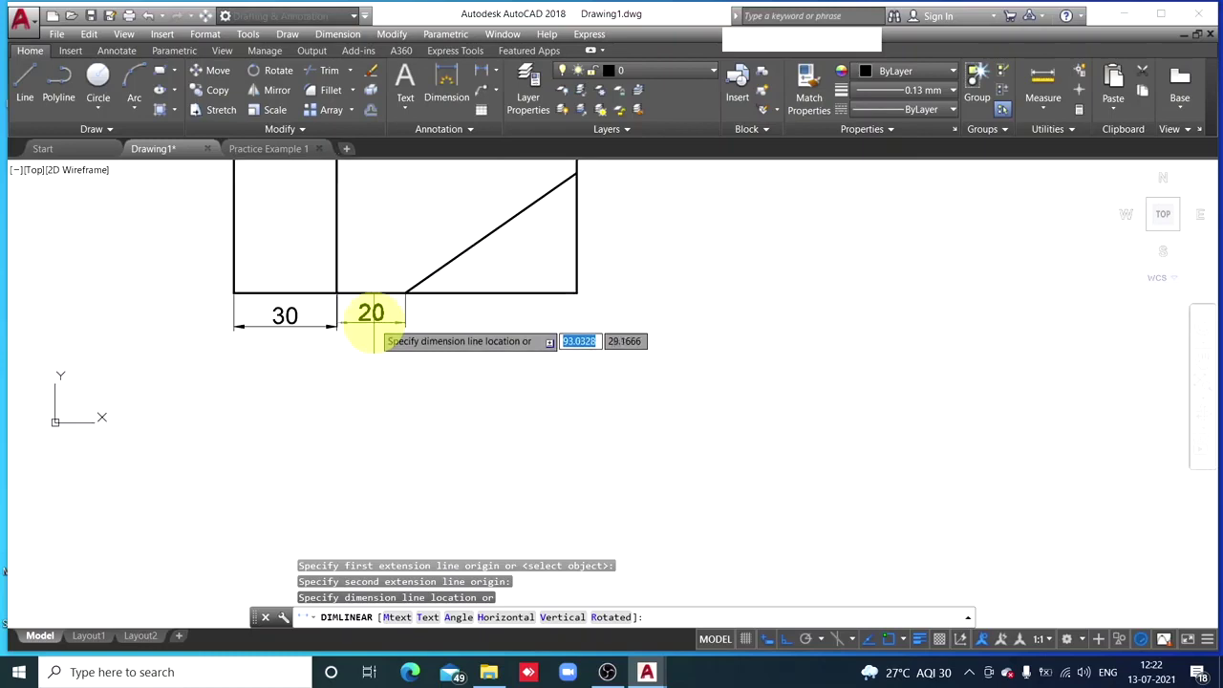
mouse_move(373, 325)
middle_down()
mouse_move(410, 469)
mouse_move(376, 416)
mouse_move(443, 494)
mouse_move(402, 429)
mouse_move(393, 483)
mouse_move(422, 452)
middle_up()
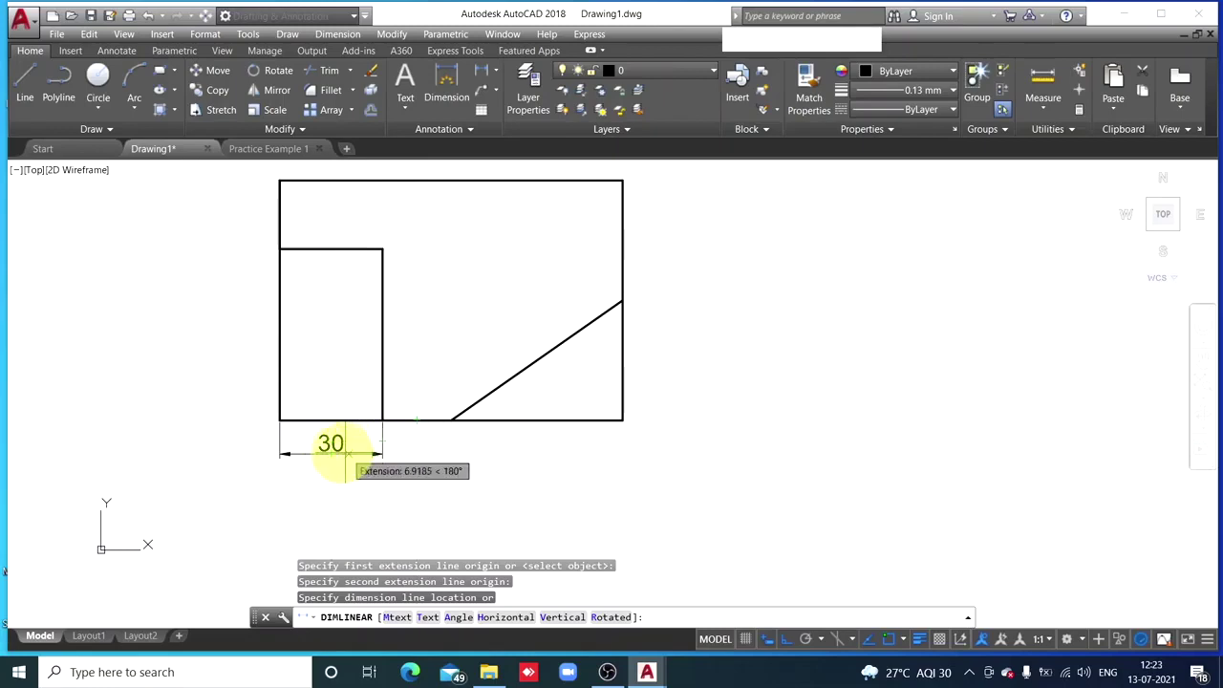
click(331, 455)
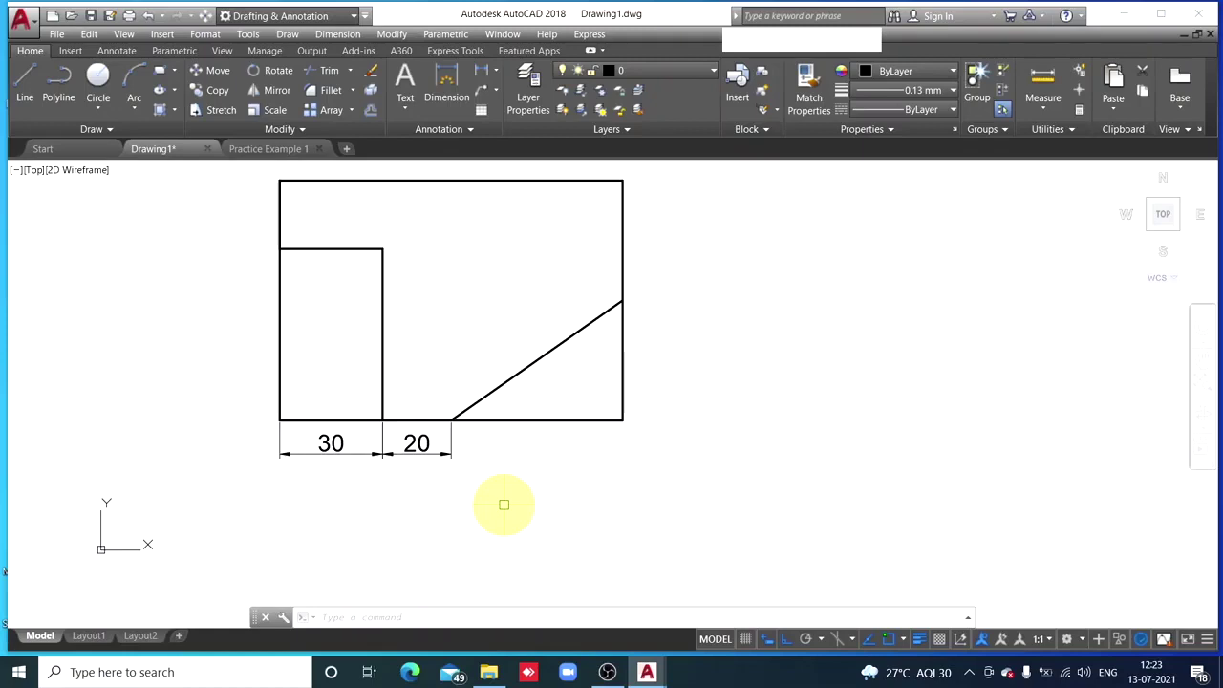
Add a linear dimension for the top view's full length, placed below the 30 and 20 dimensions.
key(space)
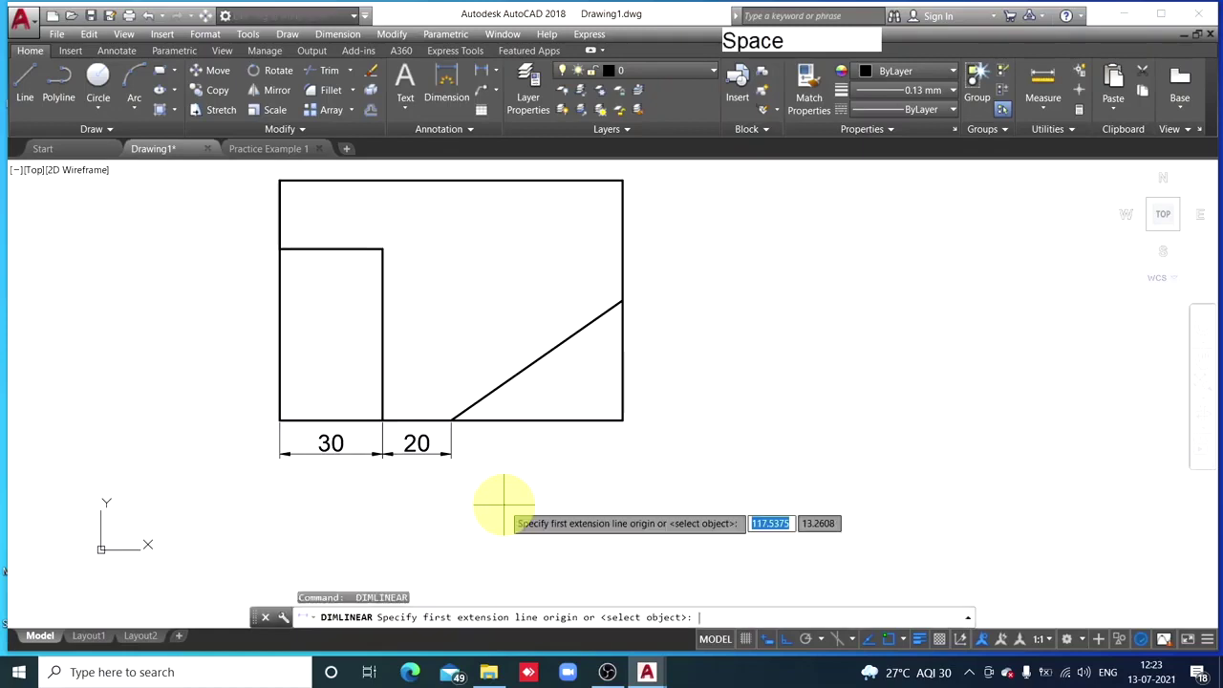
click(280, 419)
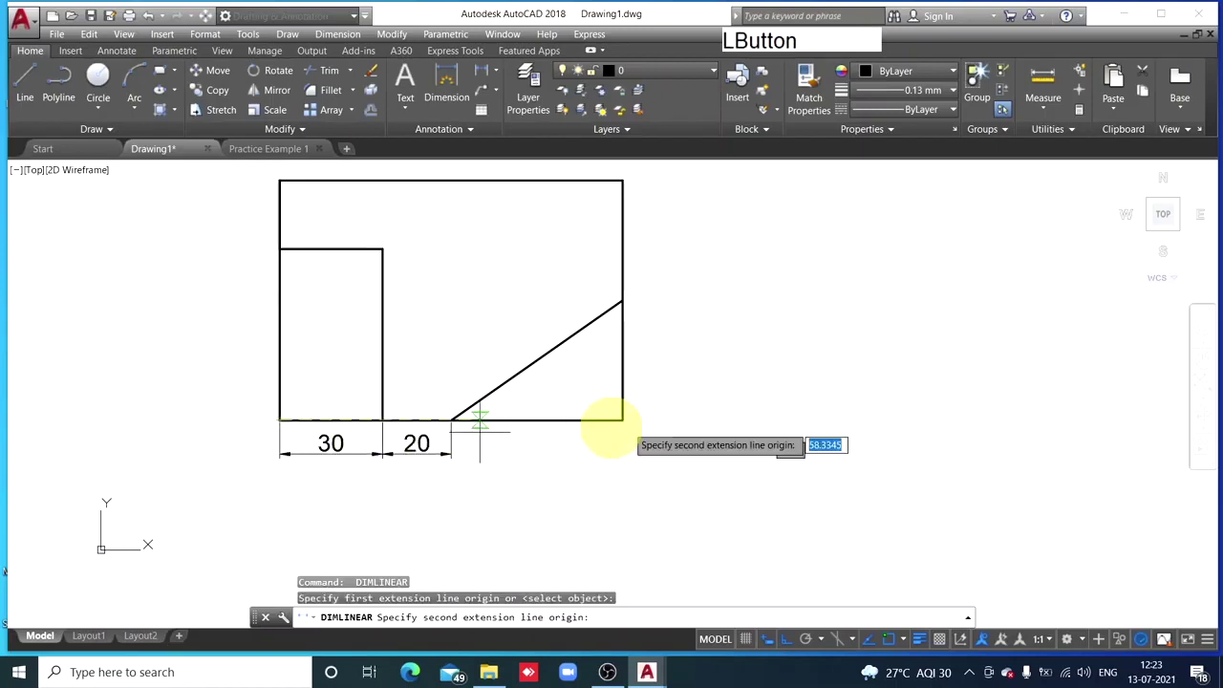
click(621, 420)
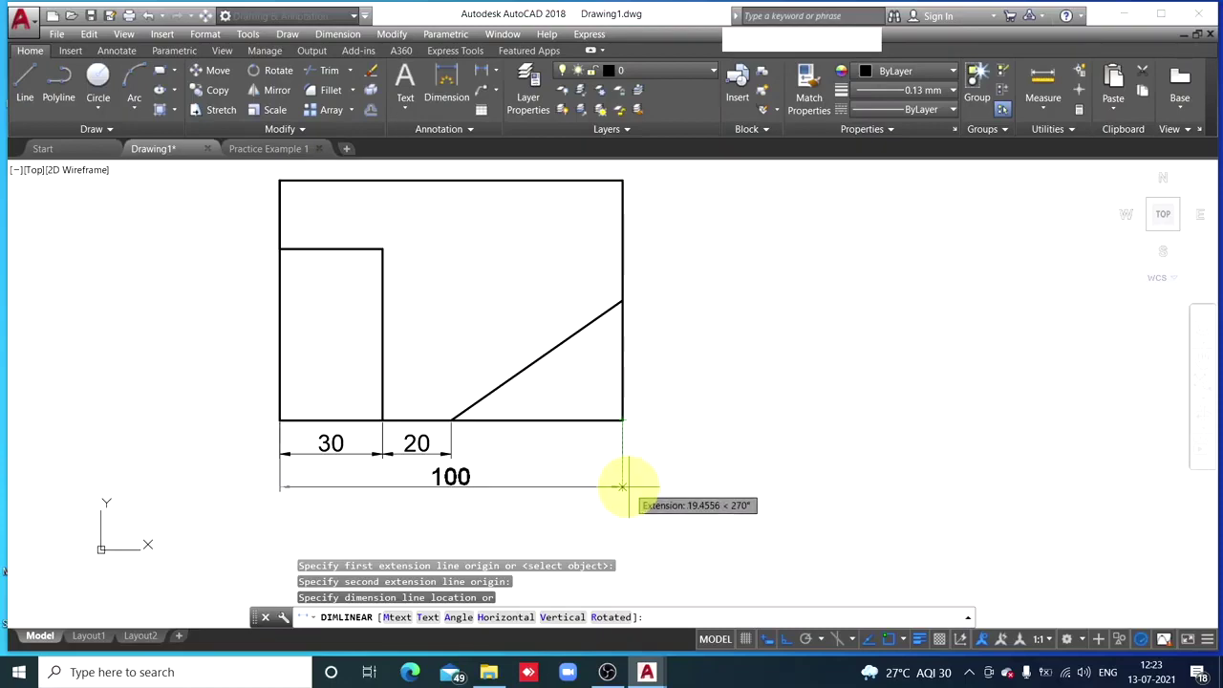
click(622, 487)
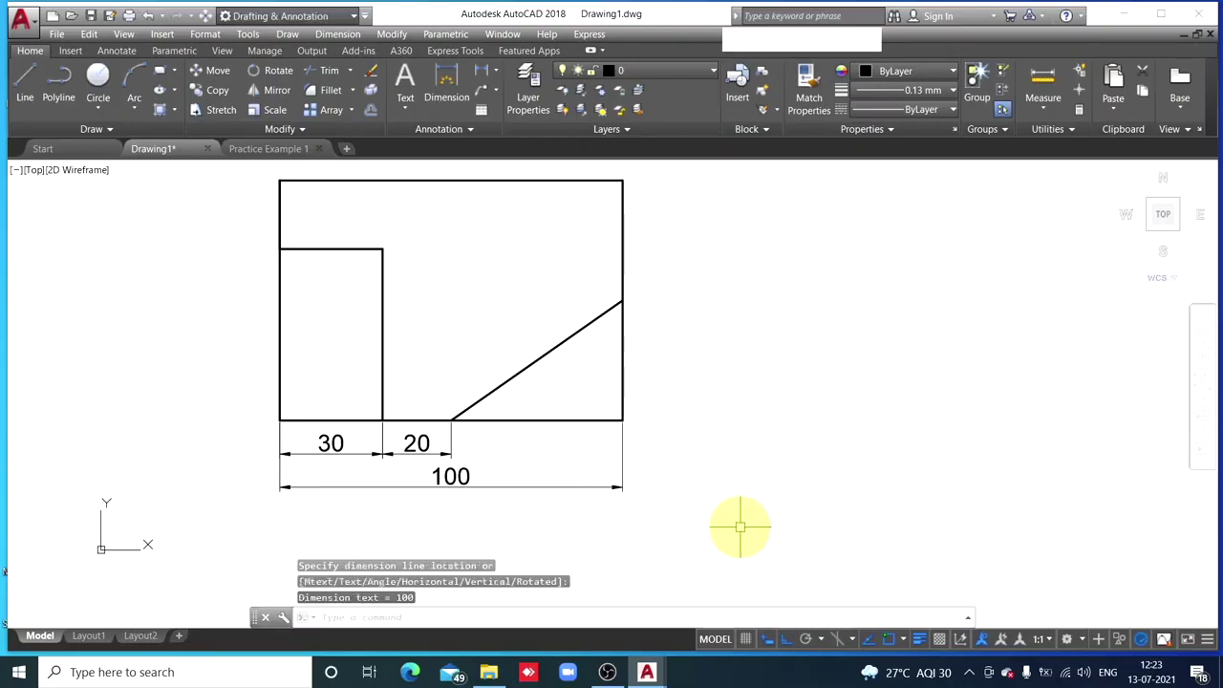
Check the Practice Example 1 isometric figure for dimensions still missing from the views and return to Drawing1.
scroll(739, 526, up, 4)
scroll(740, 526, down, 9)
scroll(739, 526, up, 4)
scroll(740, 526, down, 2)
middle_drag(739, 526, 554, 487)
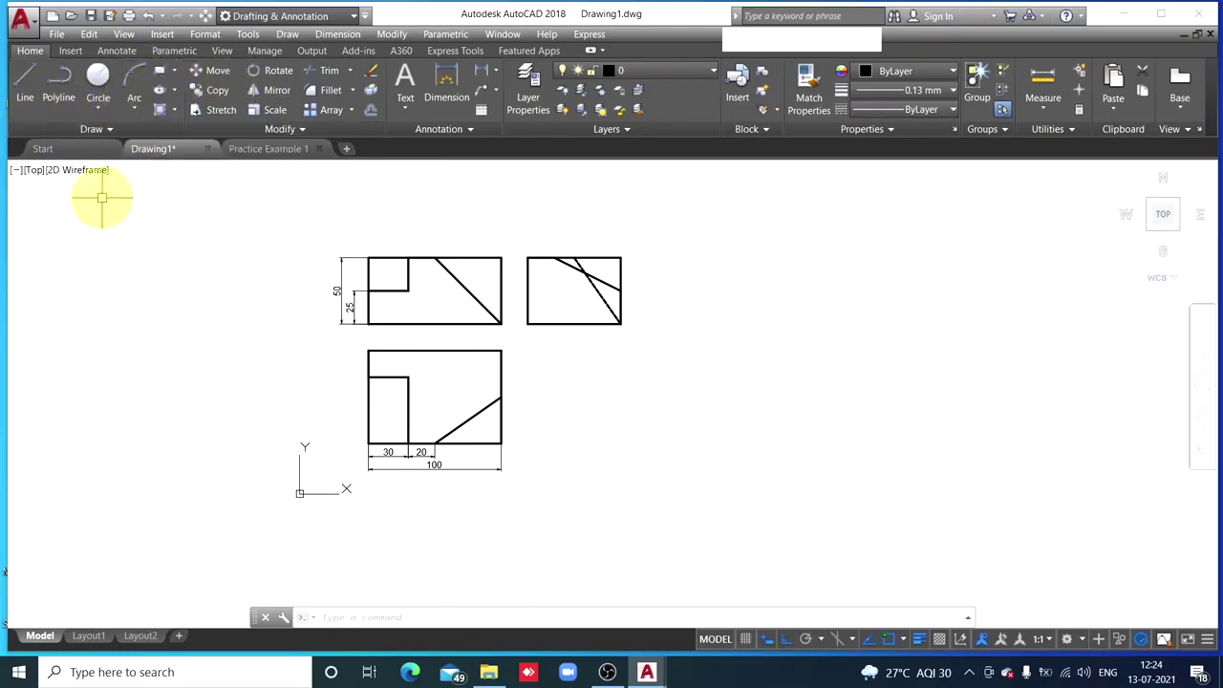
mouse_move(266, 153)
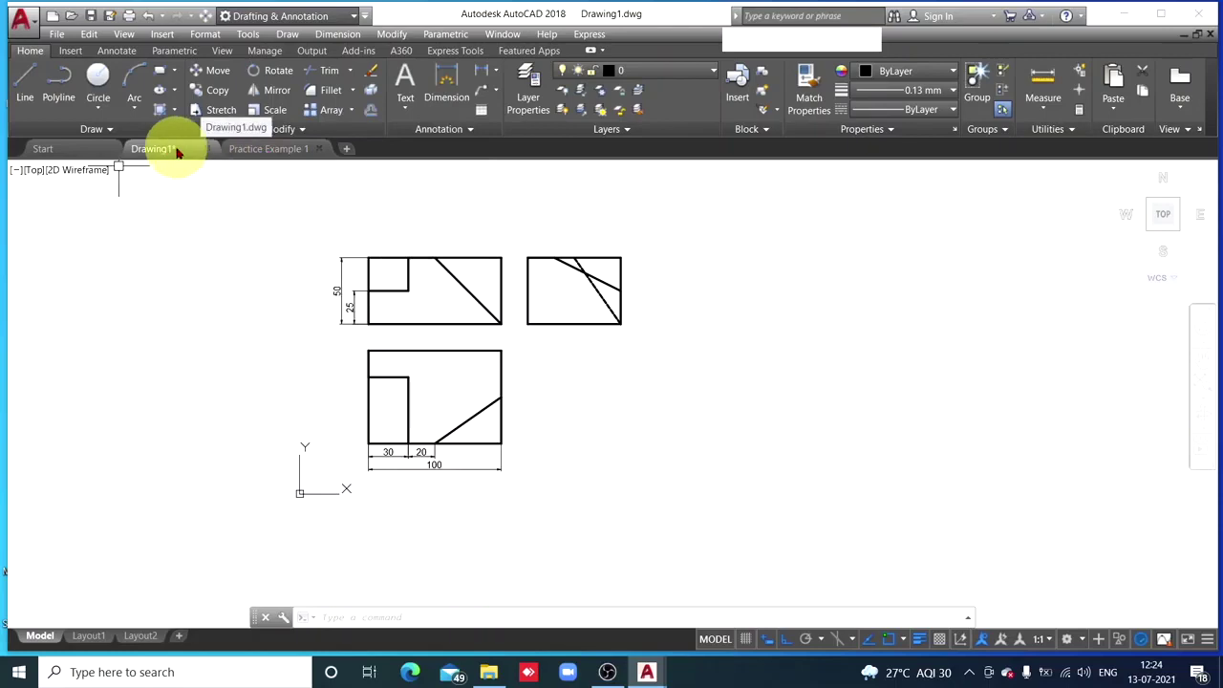
mouse_move(149, 153)
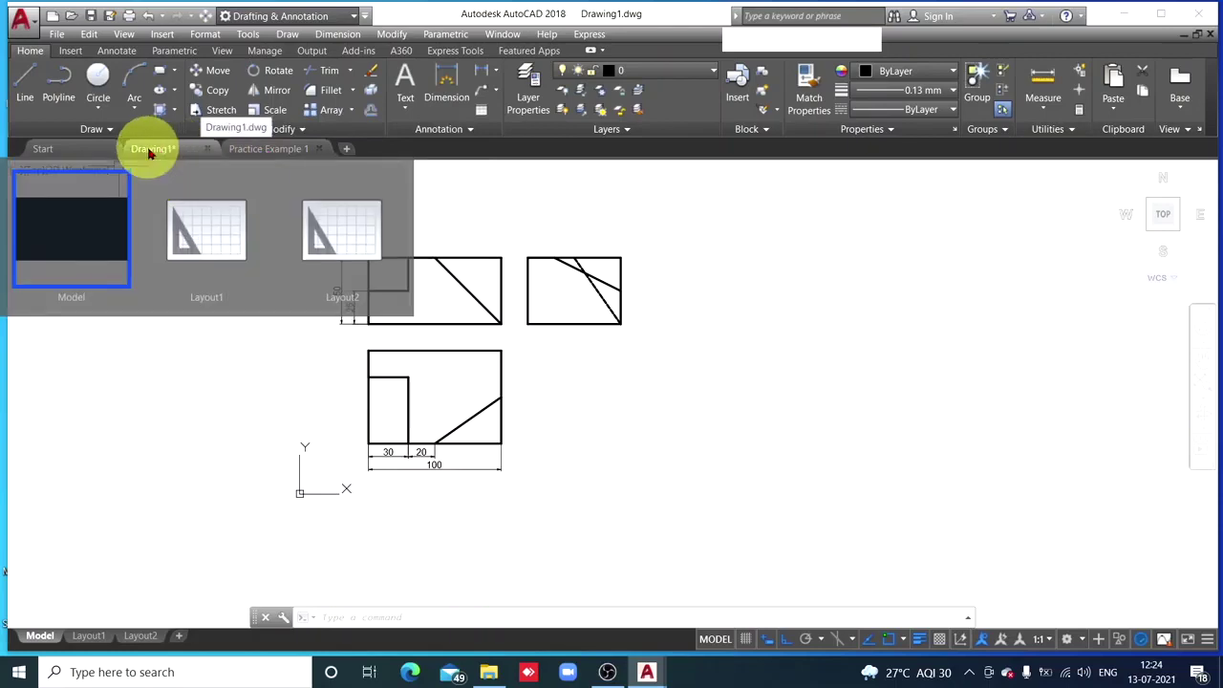
click(271, 149)
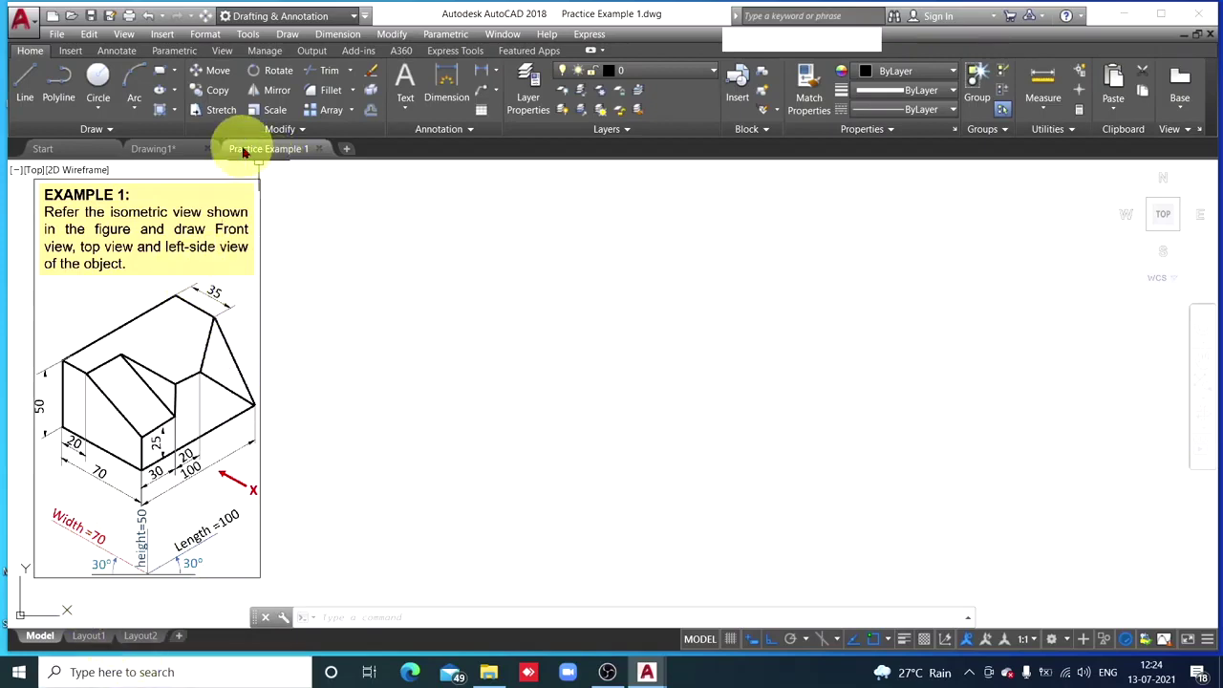
click(165, 150)
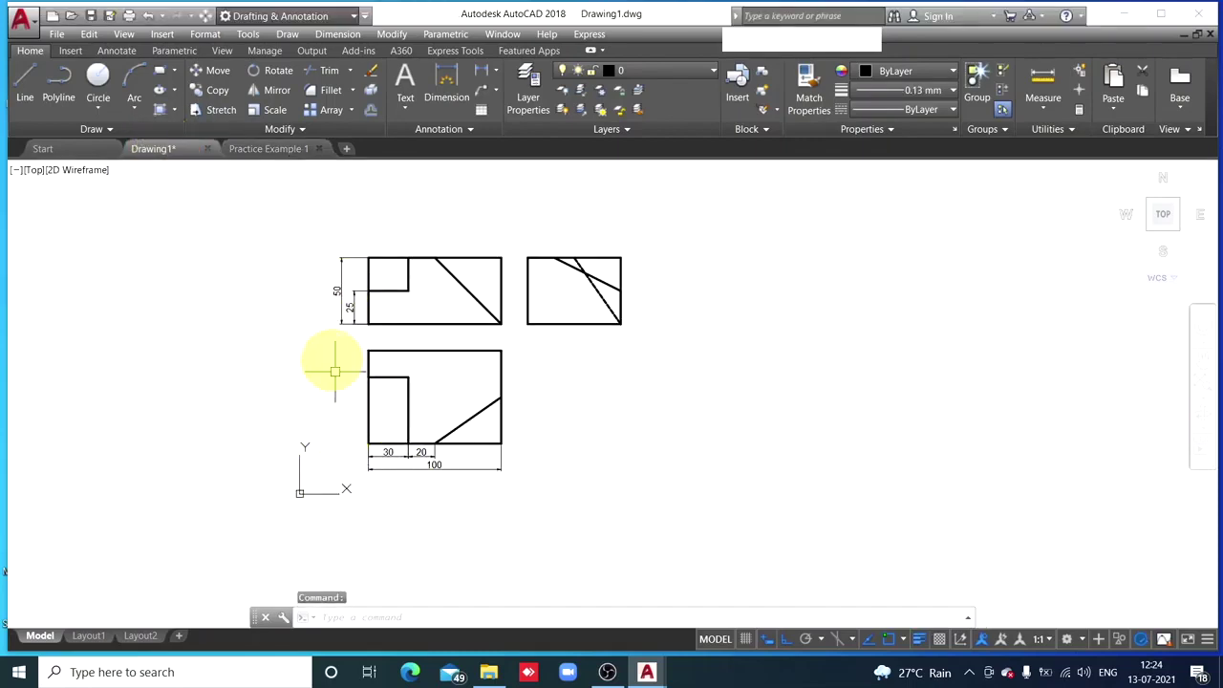
Add a vertical linear dimension from the top view's upper-left corner to the small rectangle's top edge, aligned with the front view's 25 dimension line.
scroll(324, 236, up, 2)
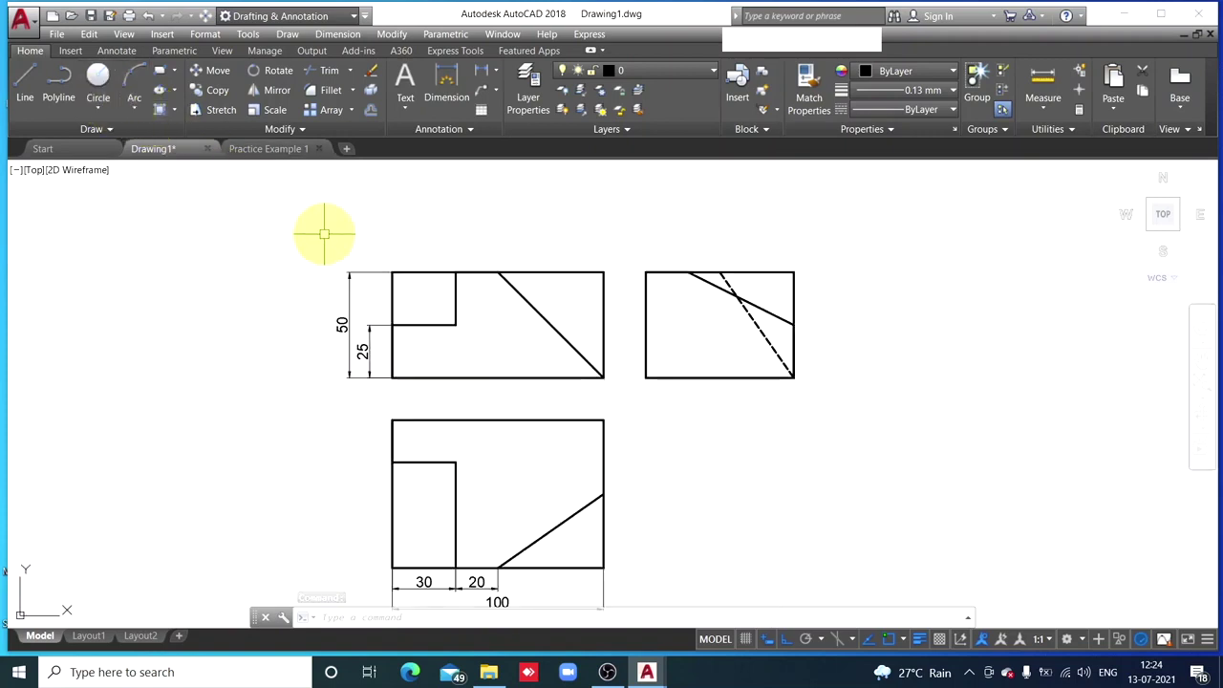
middle_drag(324, 236, 322, 143)
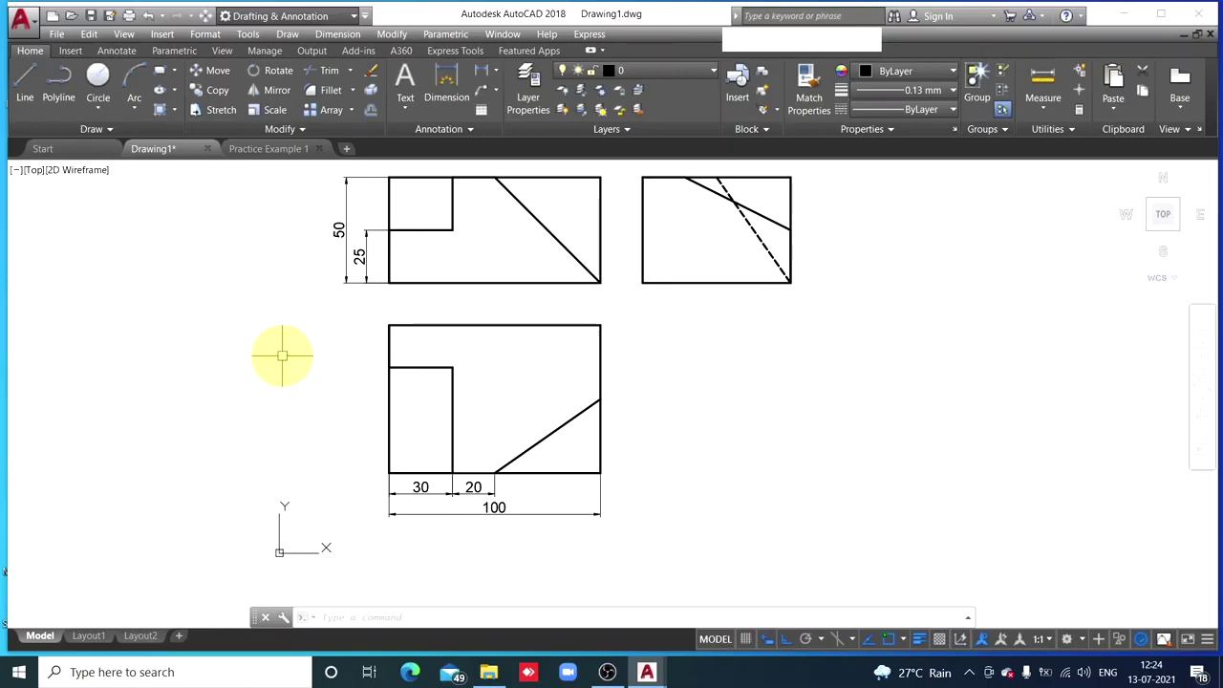
mouse_move(282, 357)
middle_down()
mouse_move(535, 417)
mouse_move(450, 401)
mouse_move(238, 415)
mouse_move(554, 412)
mouse_move(180, 404)
mouse_move(385, 382)
mouse_move(372, 399)
mouse_move(283, 404)
middle_up()
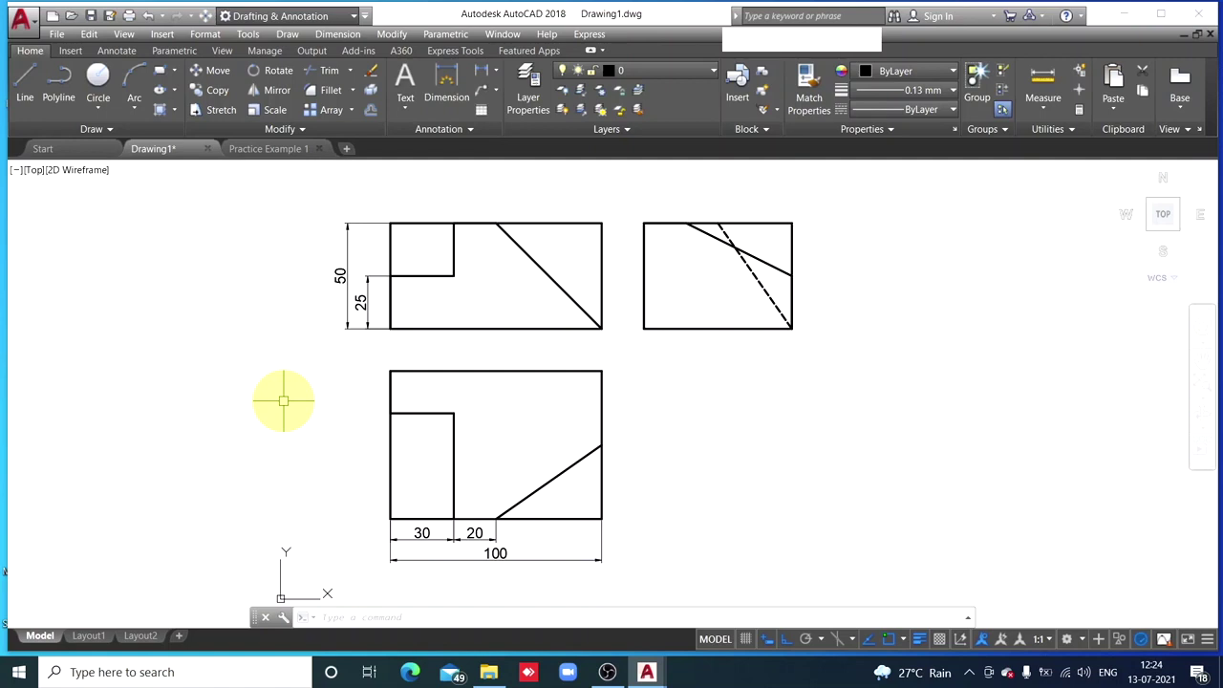
scroll(283, 401, down, 5)
scroll(283, 401, up, 5)
scroll(283, 401, down, 5)
scroll(282, 401, up, 5)
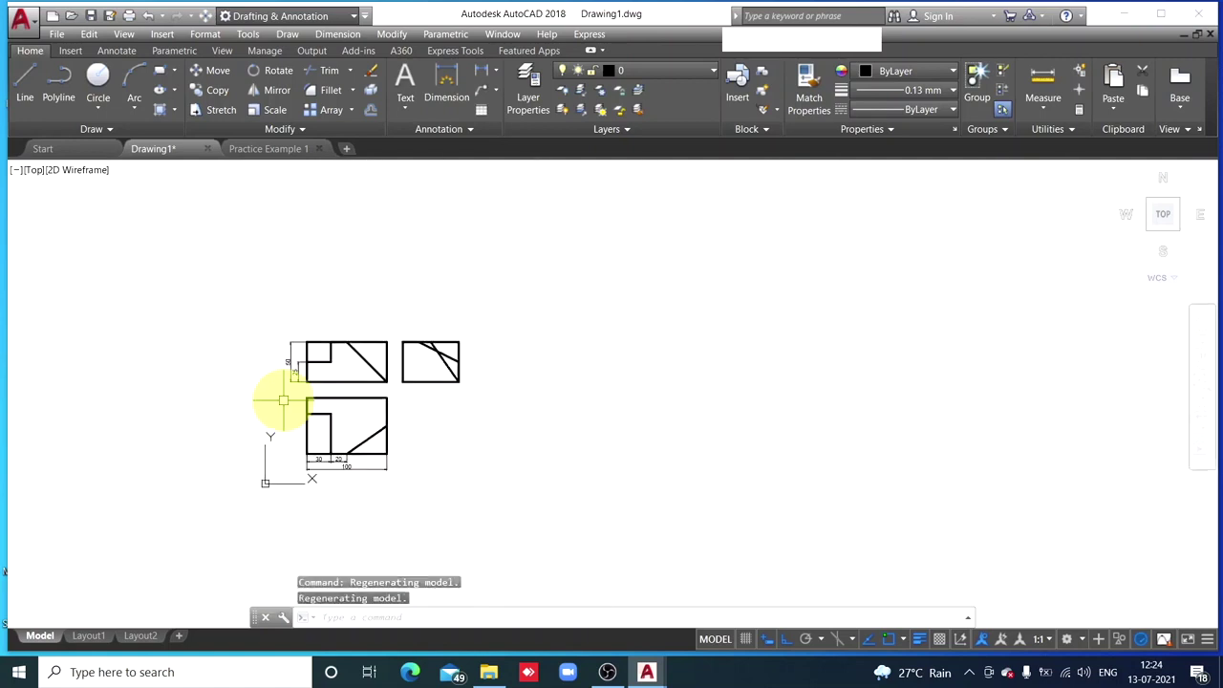
middle_drag(282, 401, 354, 355)
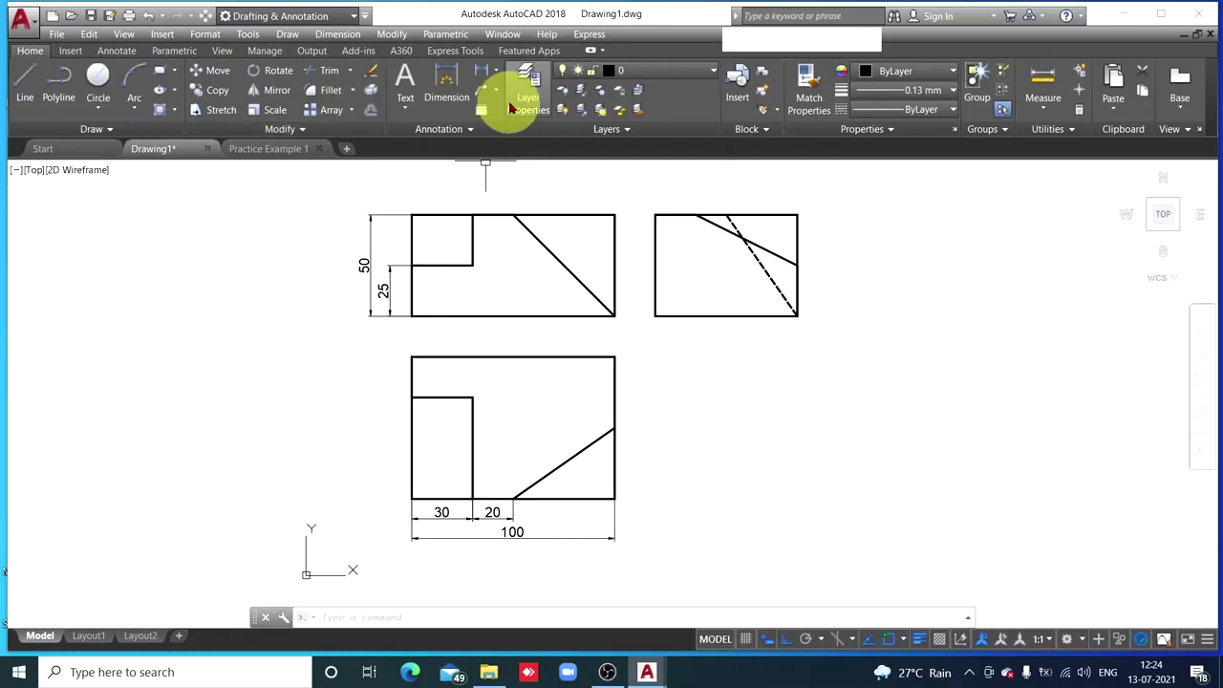
click(482, 72)
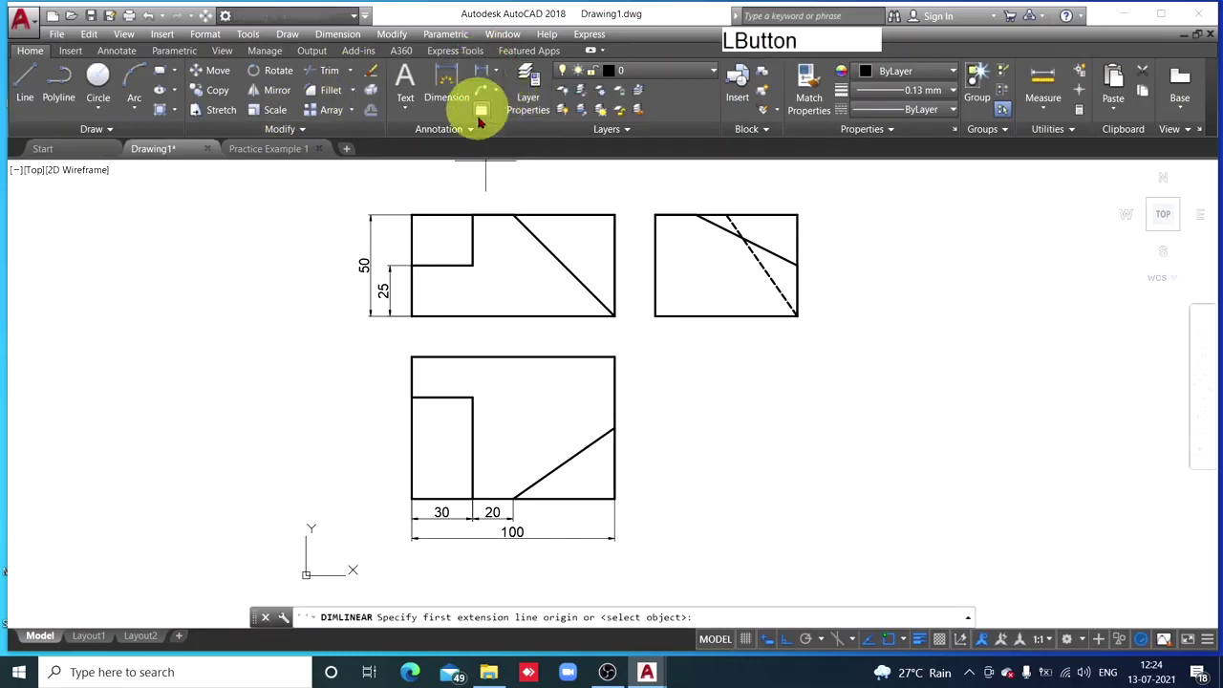
click(411, 357)
click(411, 397)
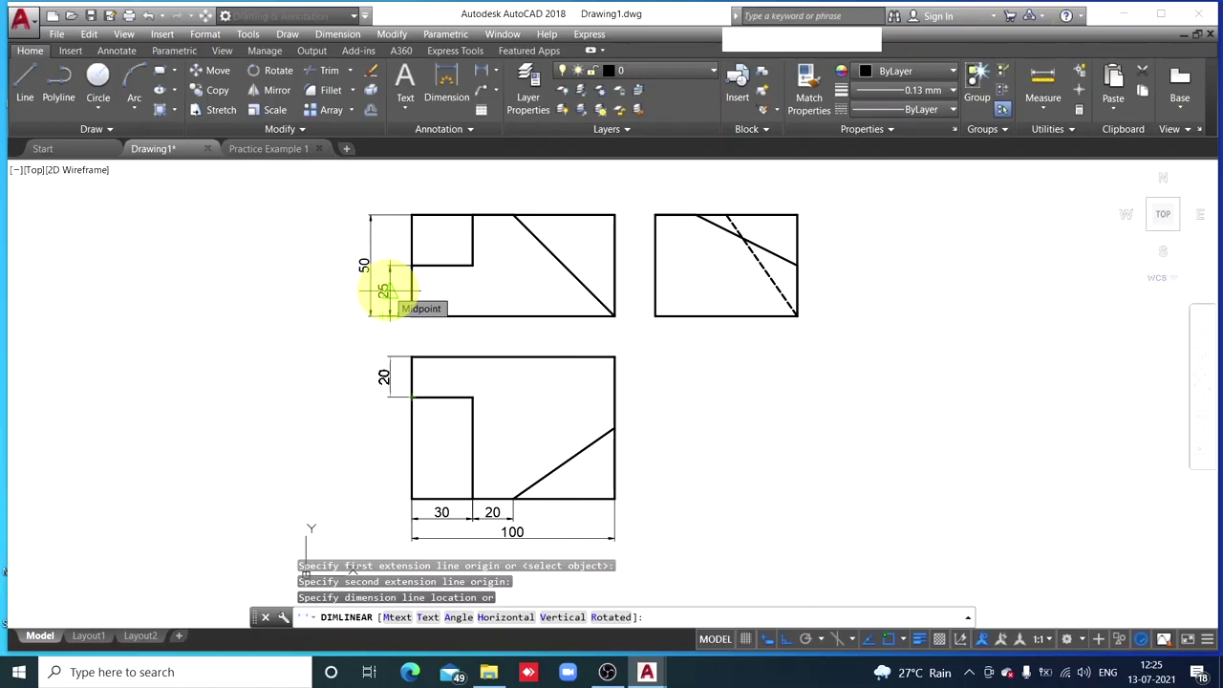
click(387, 290)
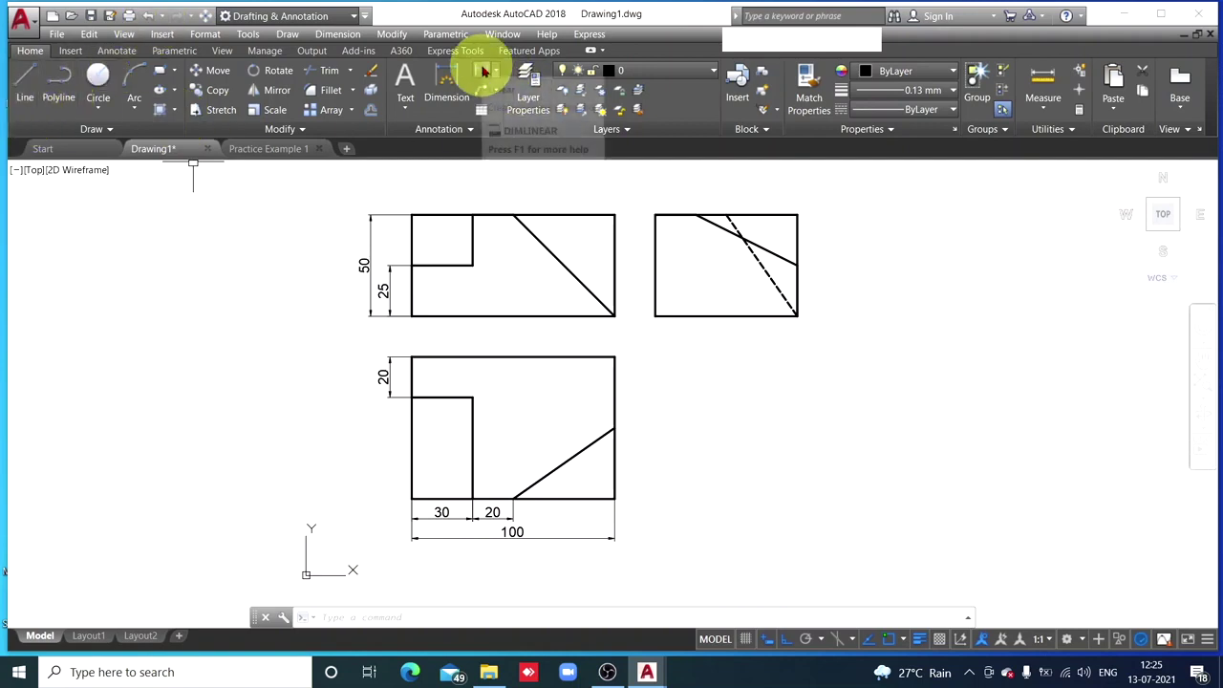
Add a vertical linear dimension for the top view's full height, aligned with the front view's 50 dimension line.
click(484, 72)
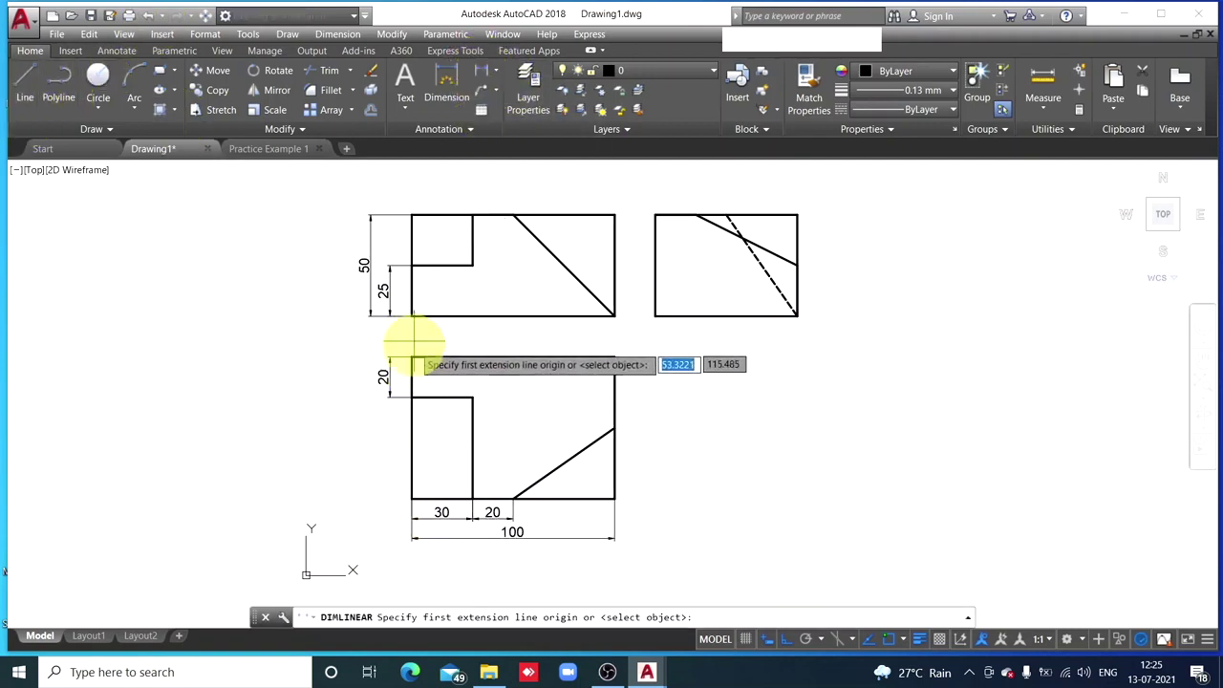
click(411, 356)
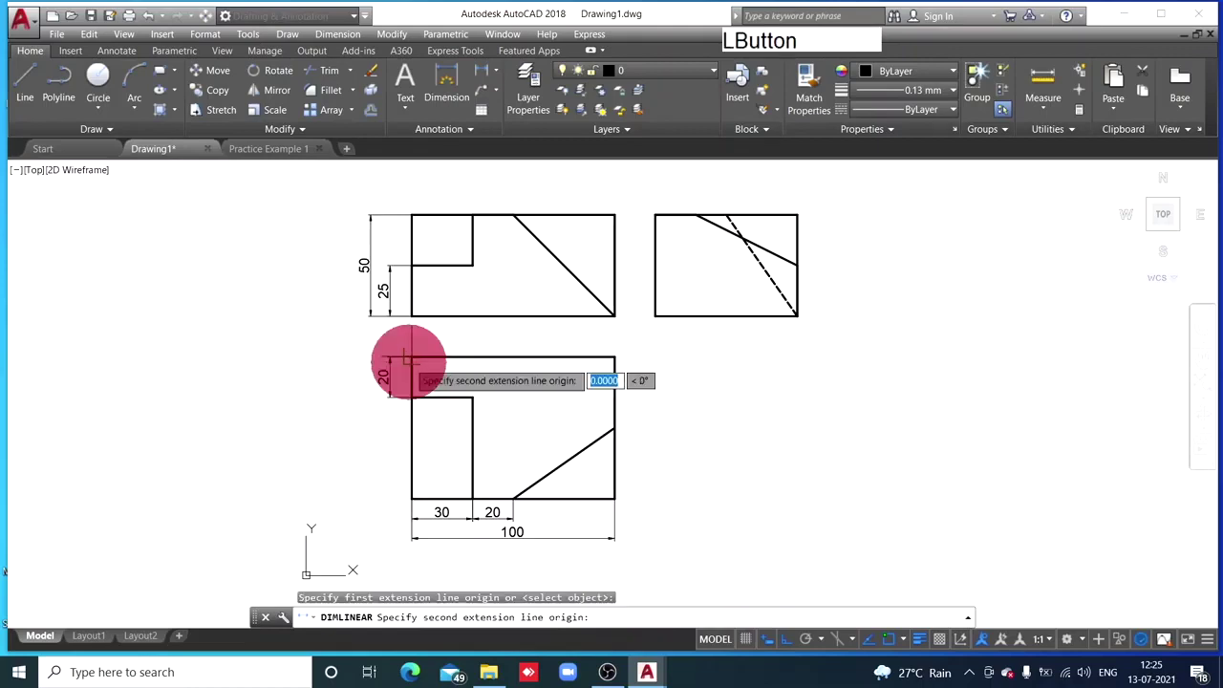
click(411, 498)
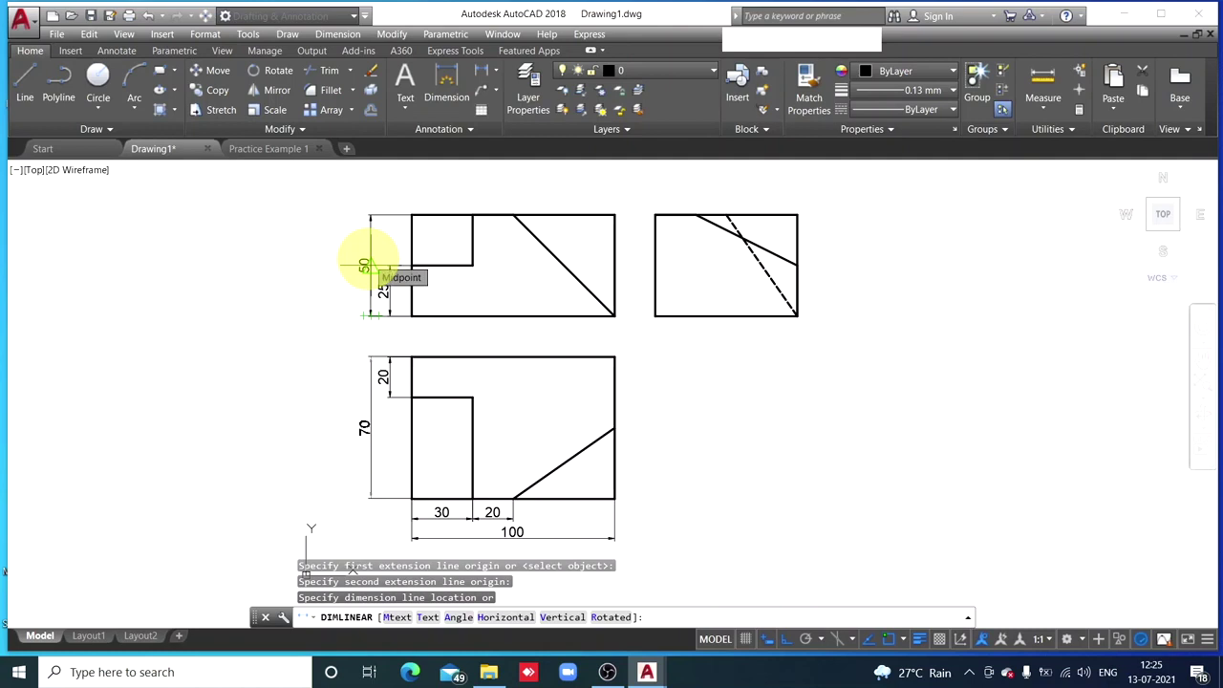
click(368, 265)
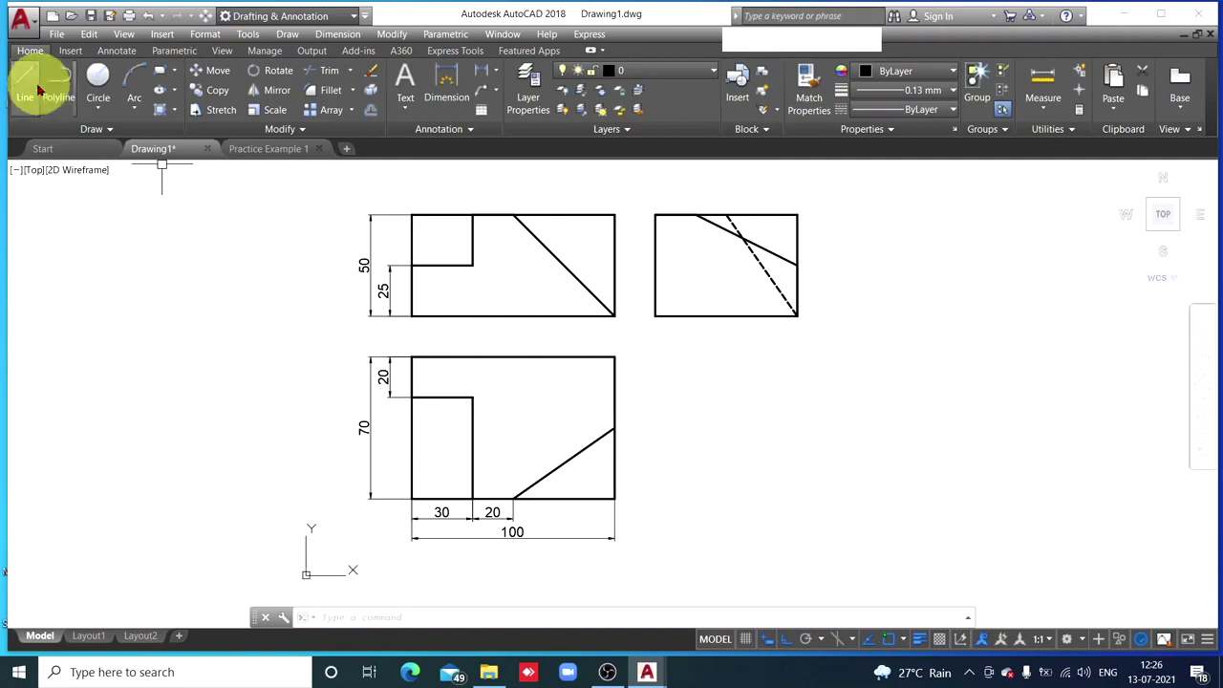
Add a linear dimension above the side view from its upper-left corner to the dashed line's upper end.
click(481, 71)
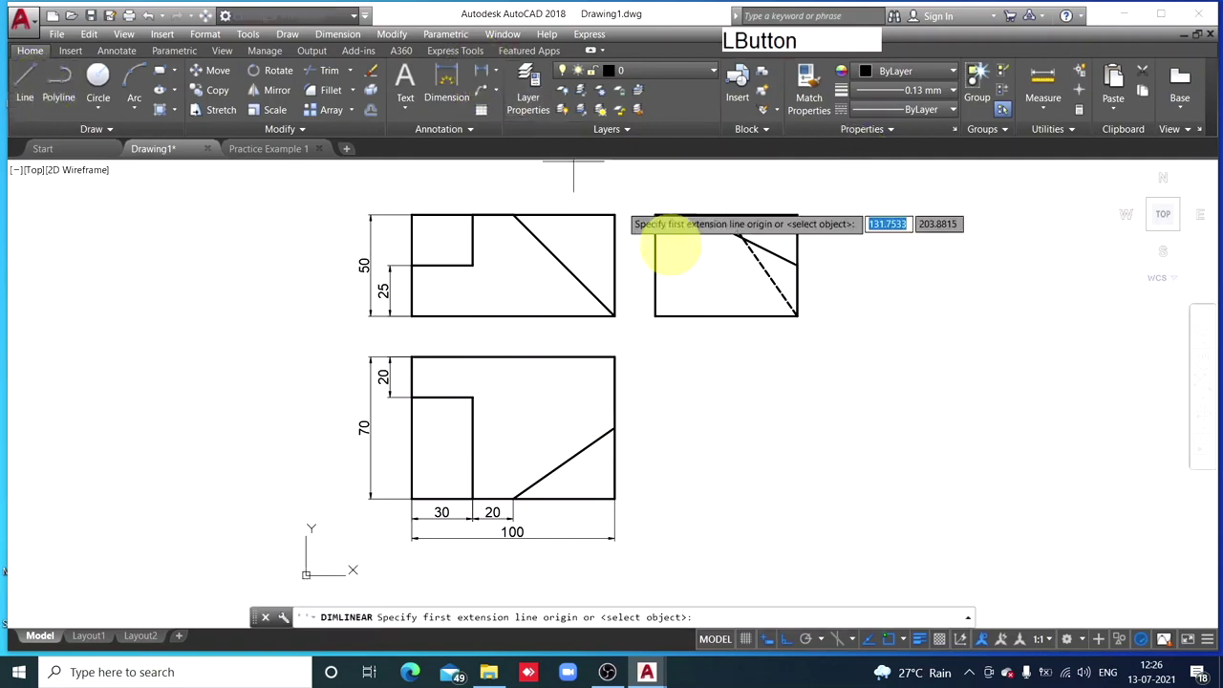
click(656, 214)
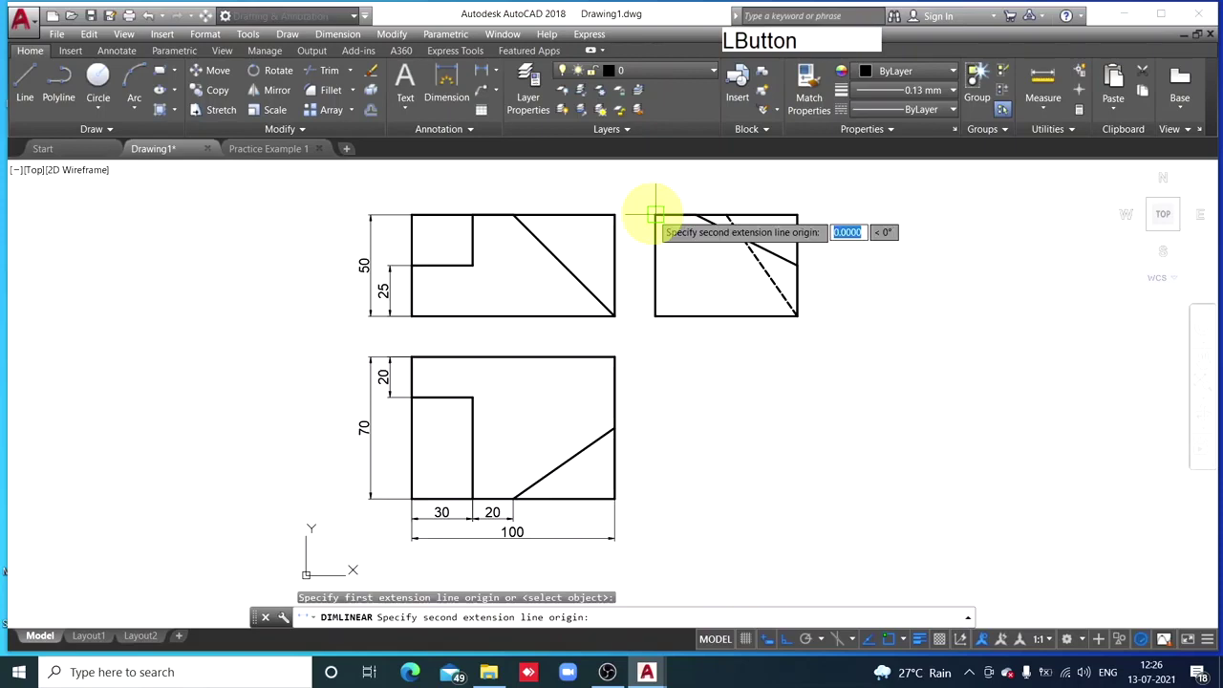
click(722, 212)
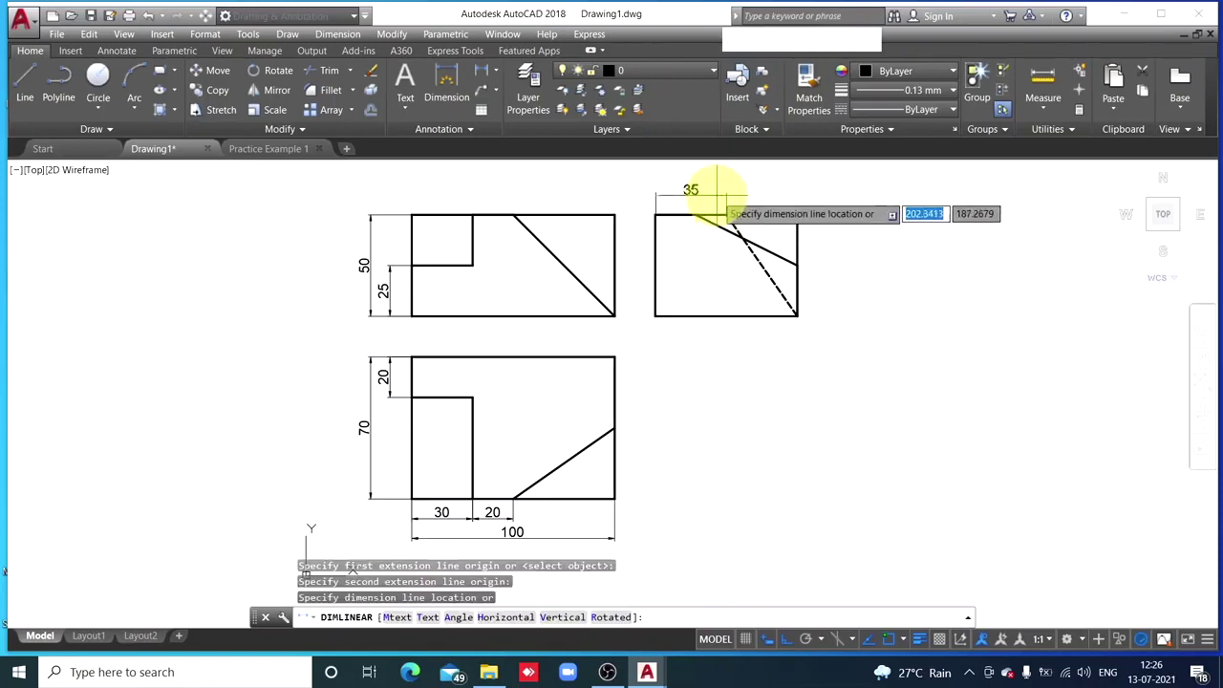
click(716, 195)
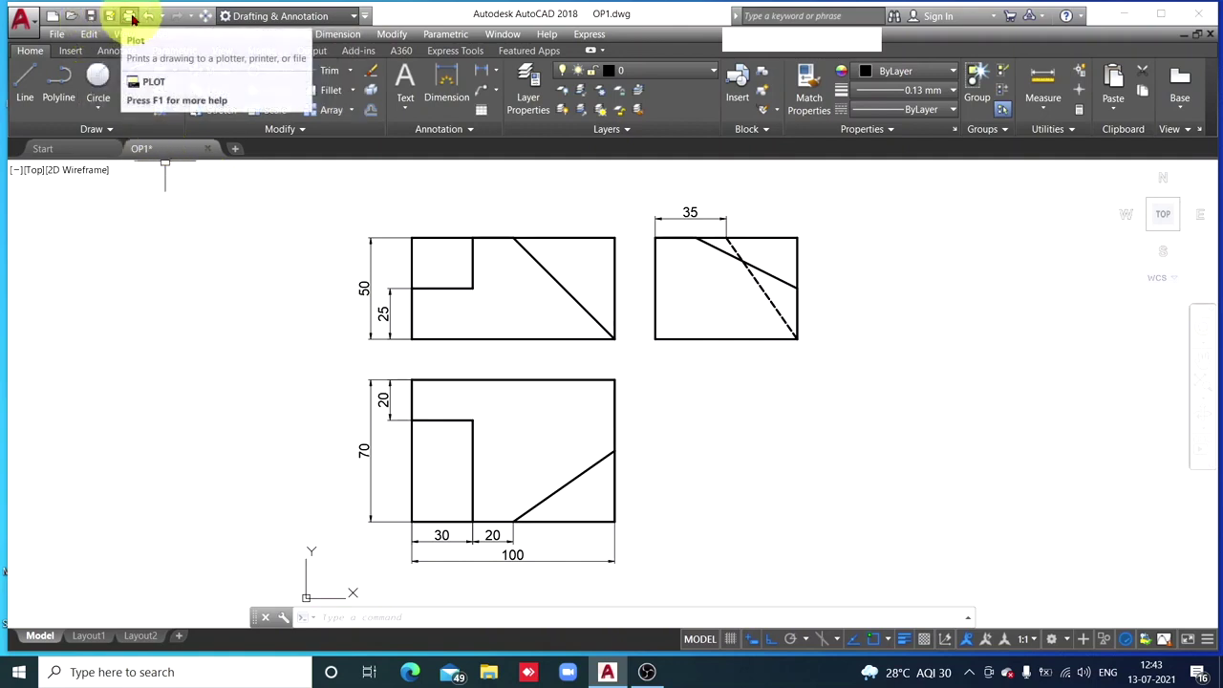
Set up a plot to Microsoft Print to PDF with a window plot area enclosing all three dimensioned views.
click(130, 17)
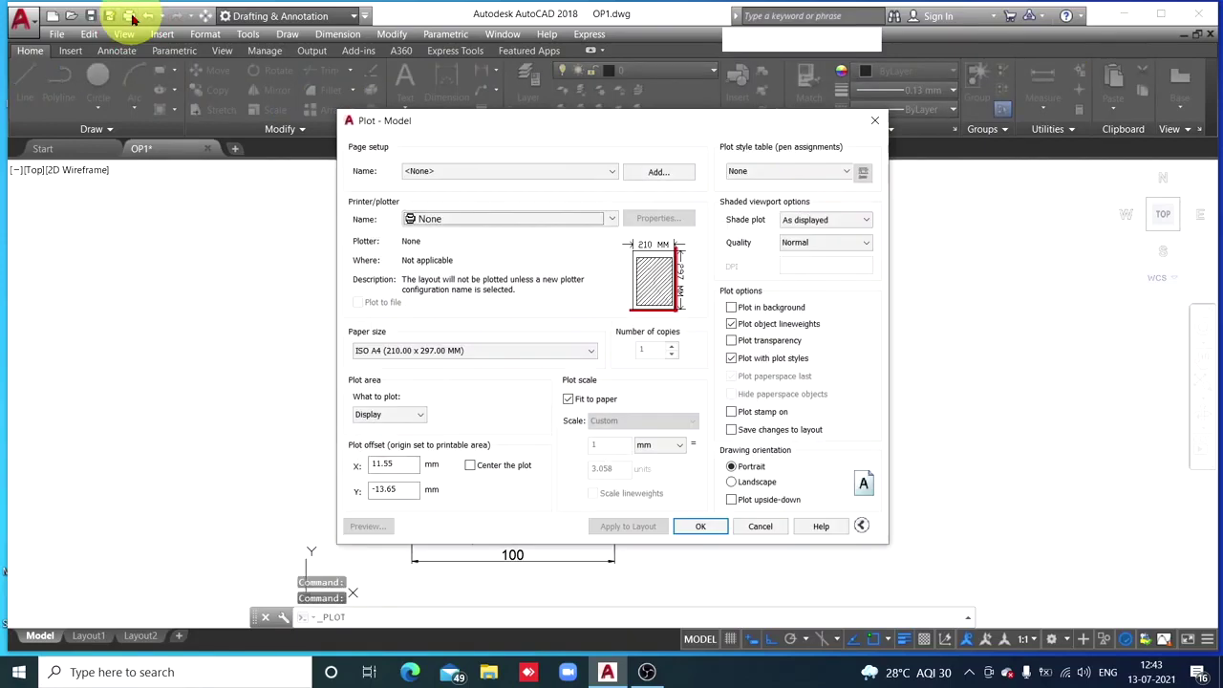
click(609, 219)
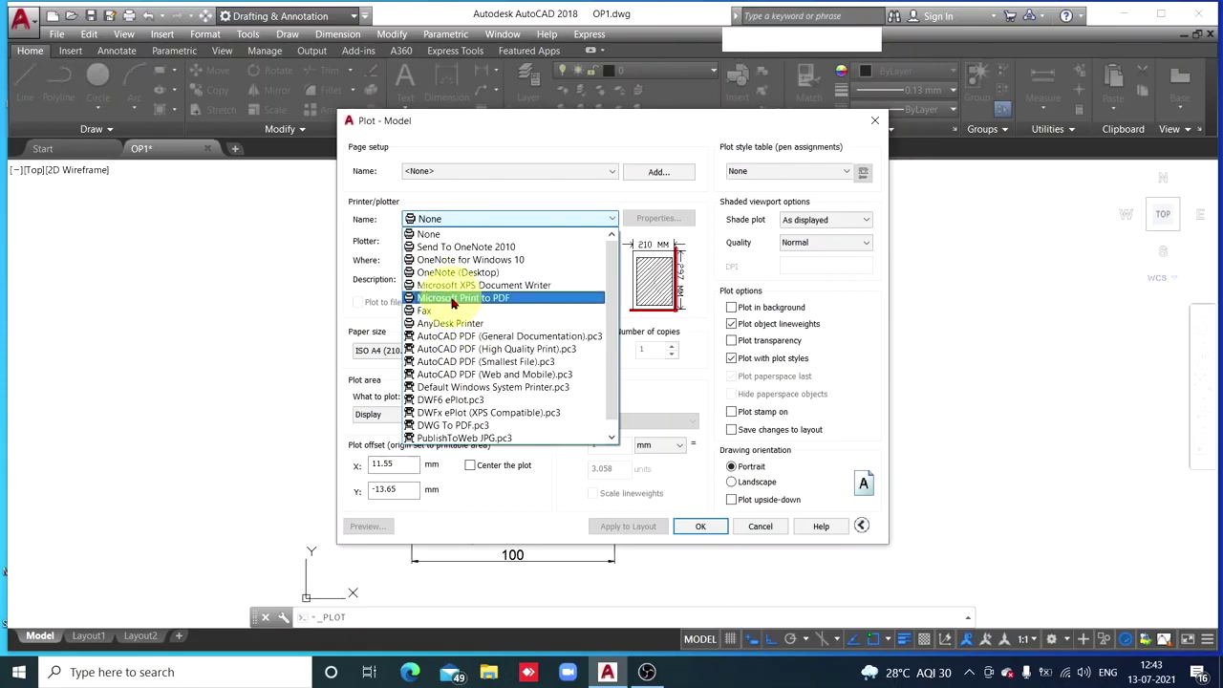
click(453, 300)
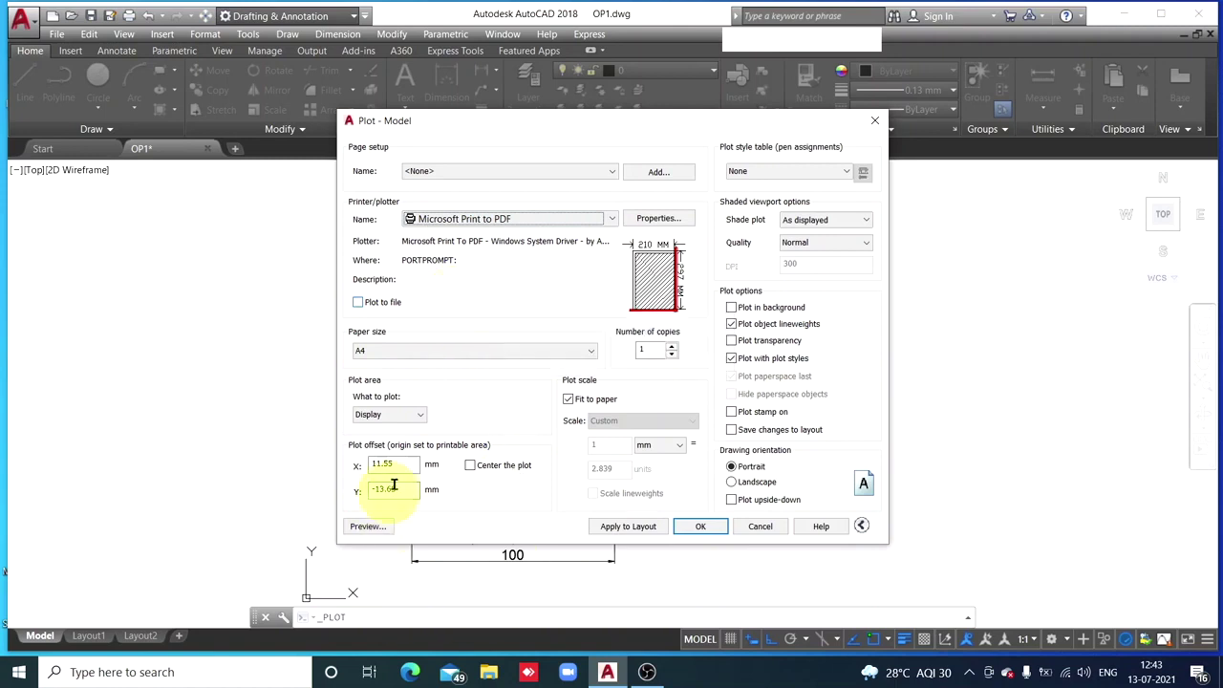
click(420, 417)
click(400, 459)
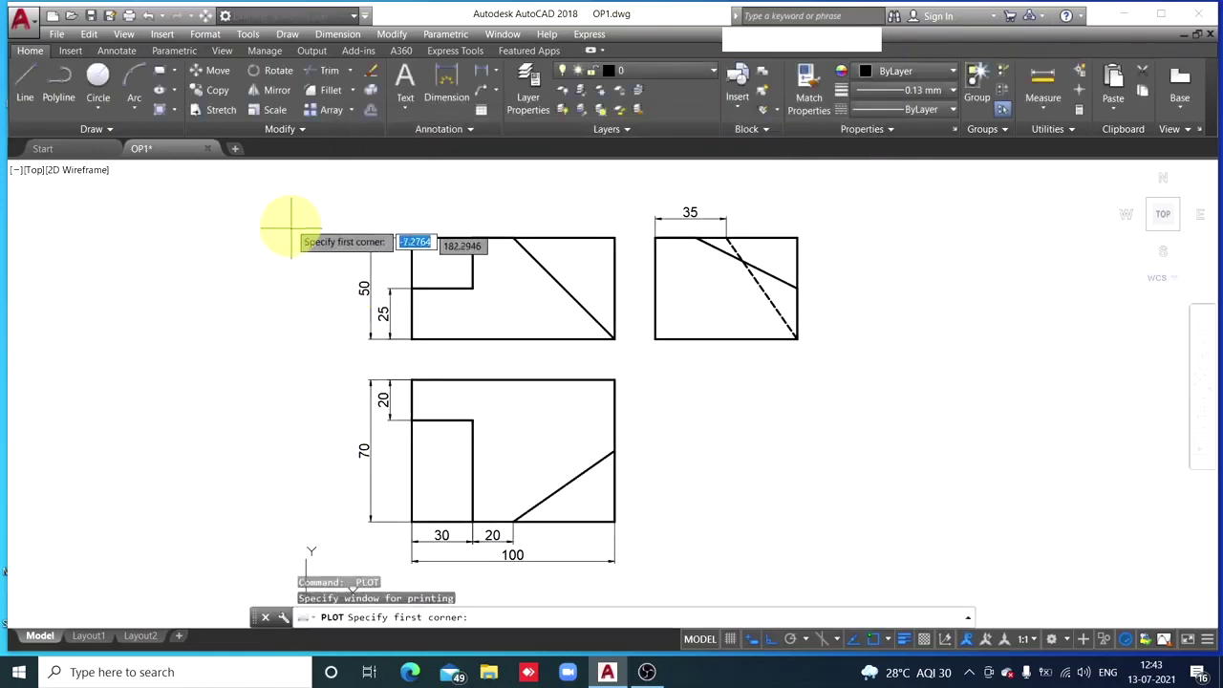
click(291, 198)
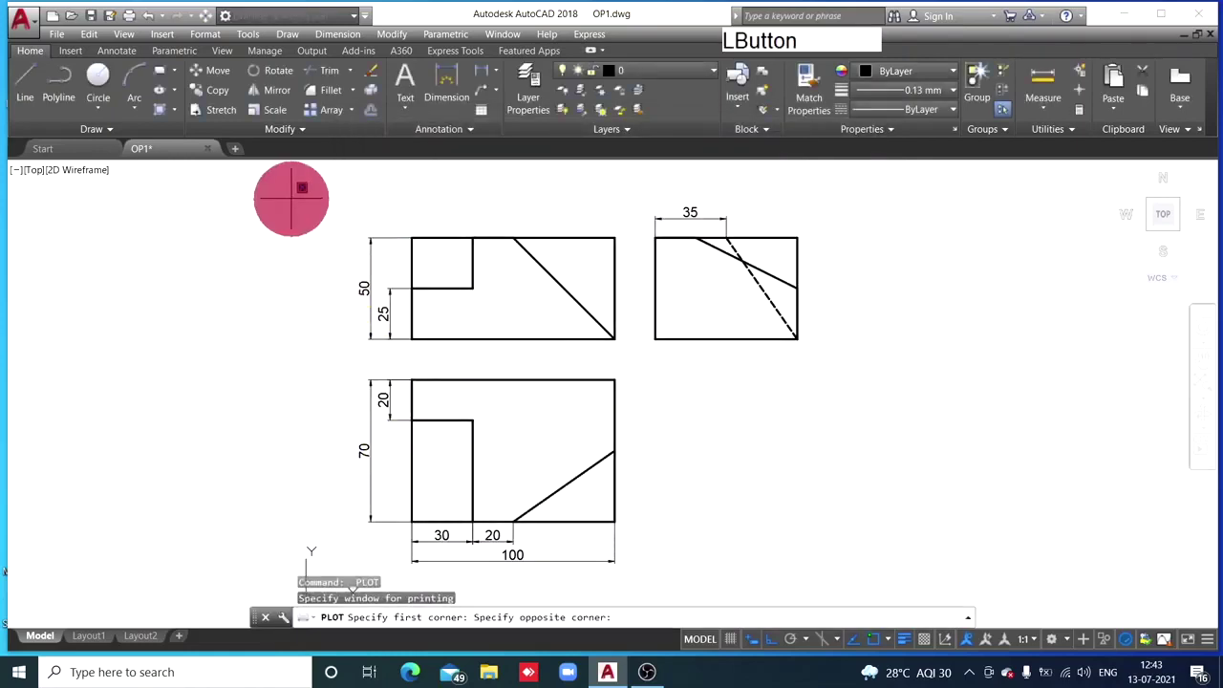
click(895, 579)
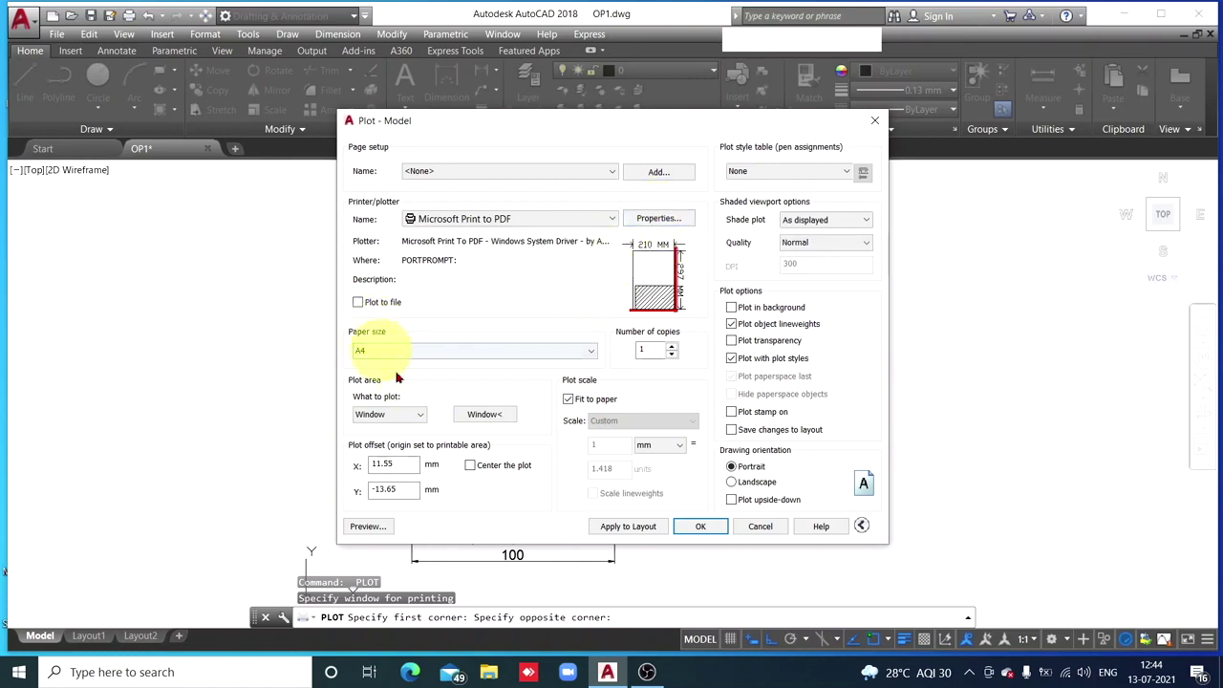
Center the plot on the paper, preview the sheet and return to the plot settings.
click(470, 465)
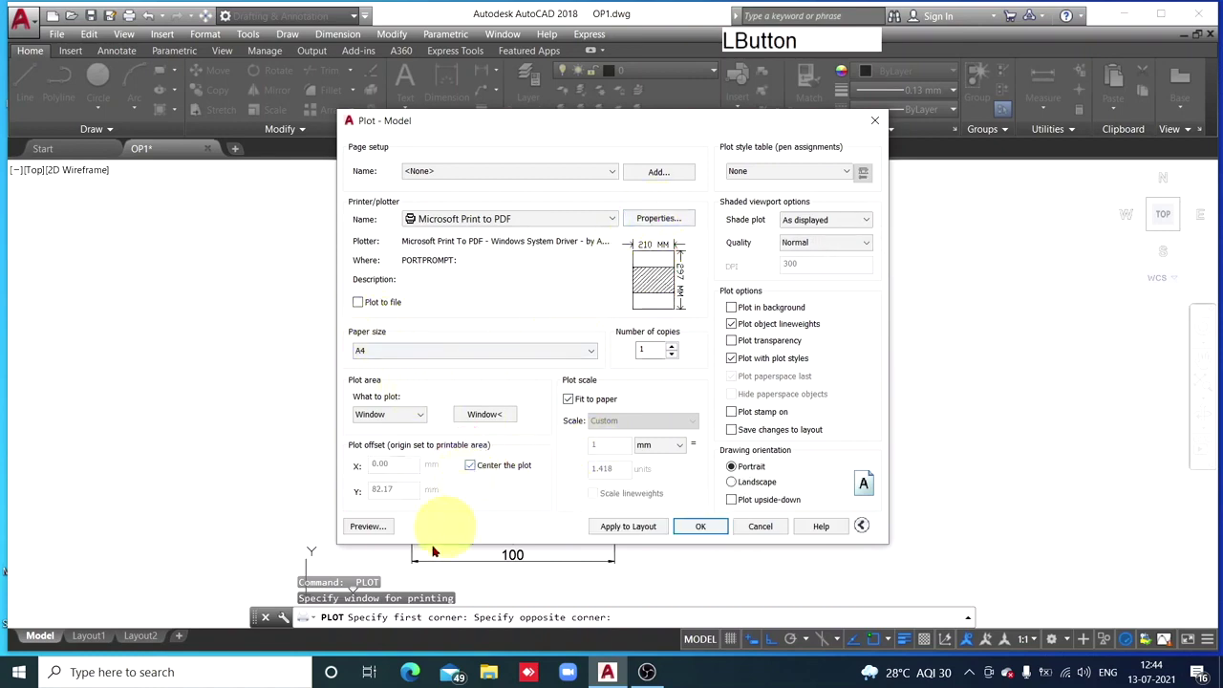
click(368, 526)
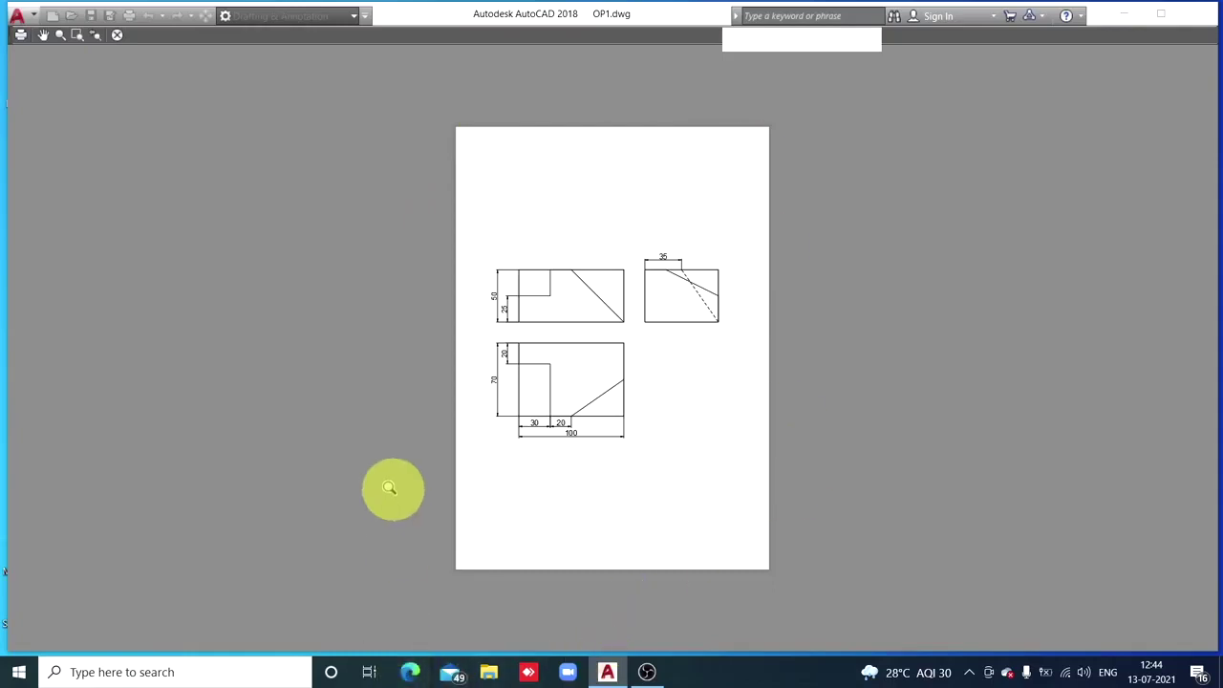
key(Escape)
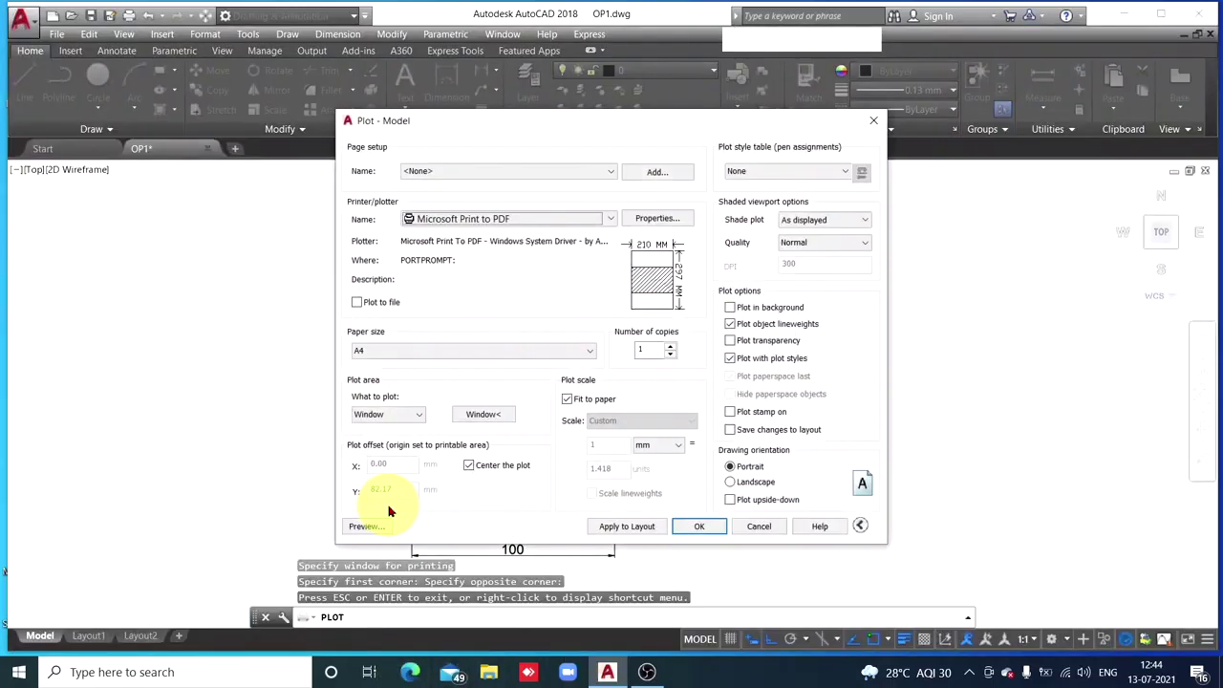
Change the plot orientation to landscape, check the line thickness in the preview and cancel the plot.
click(731, 482)
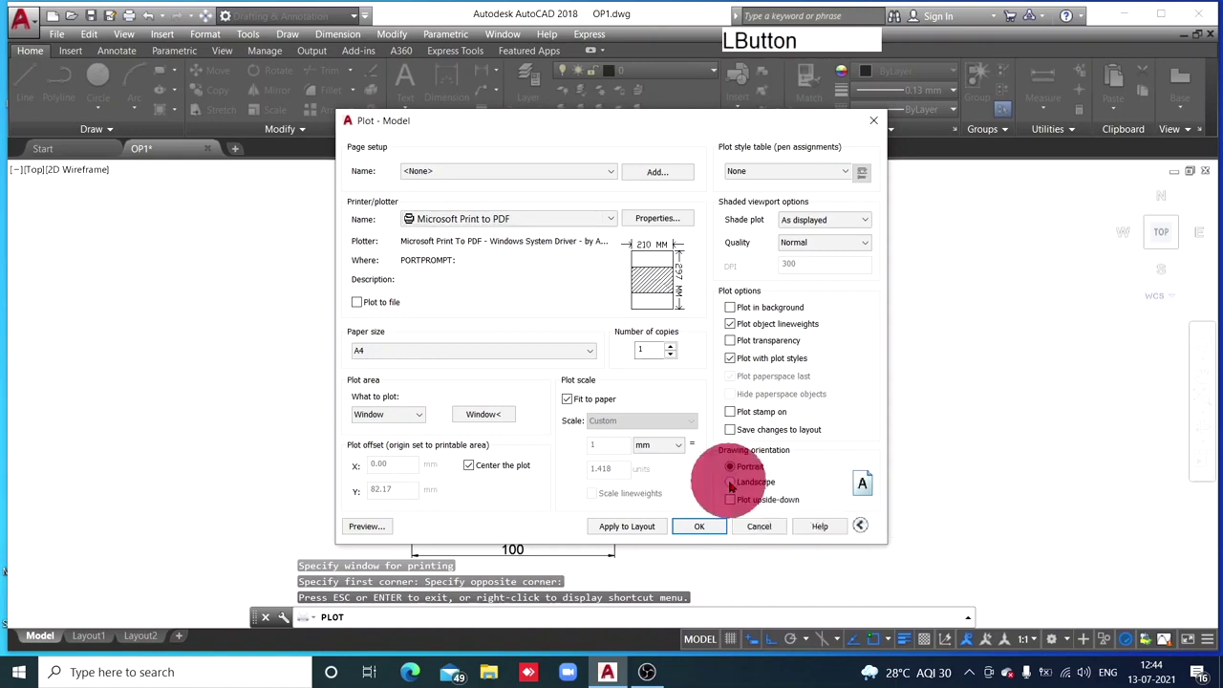
click(355, 525)
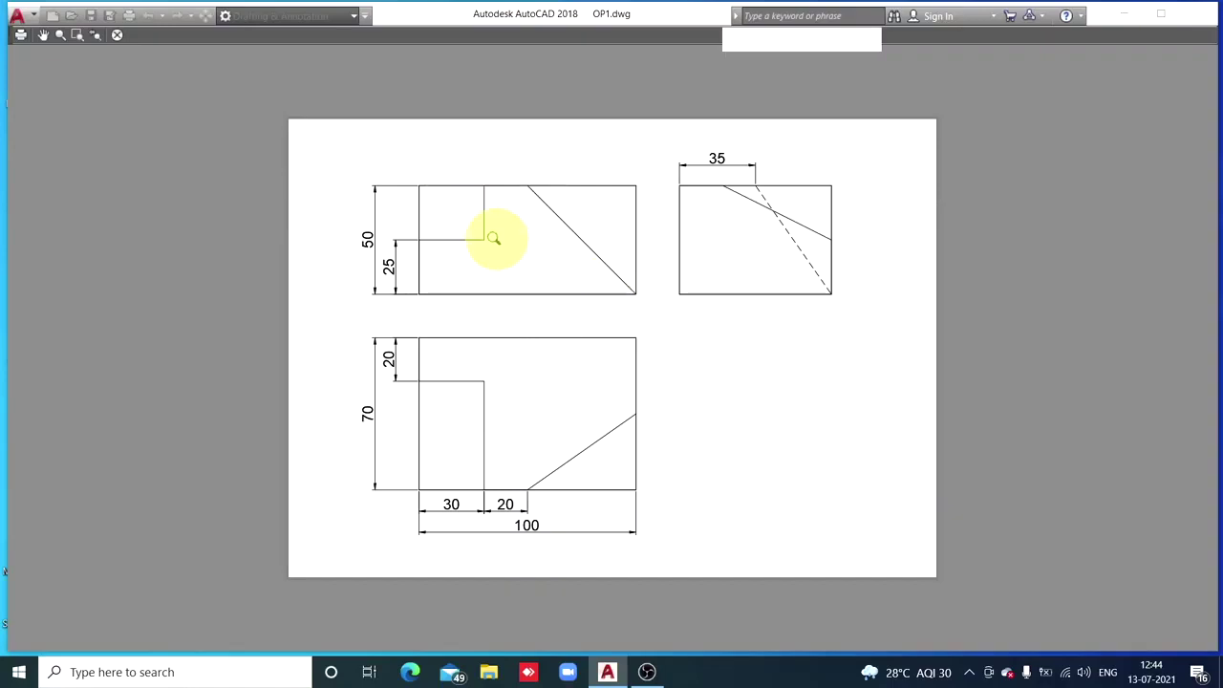
key(Escape)
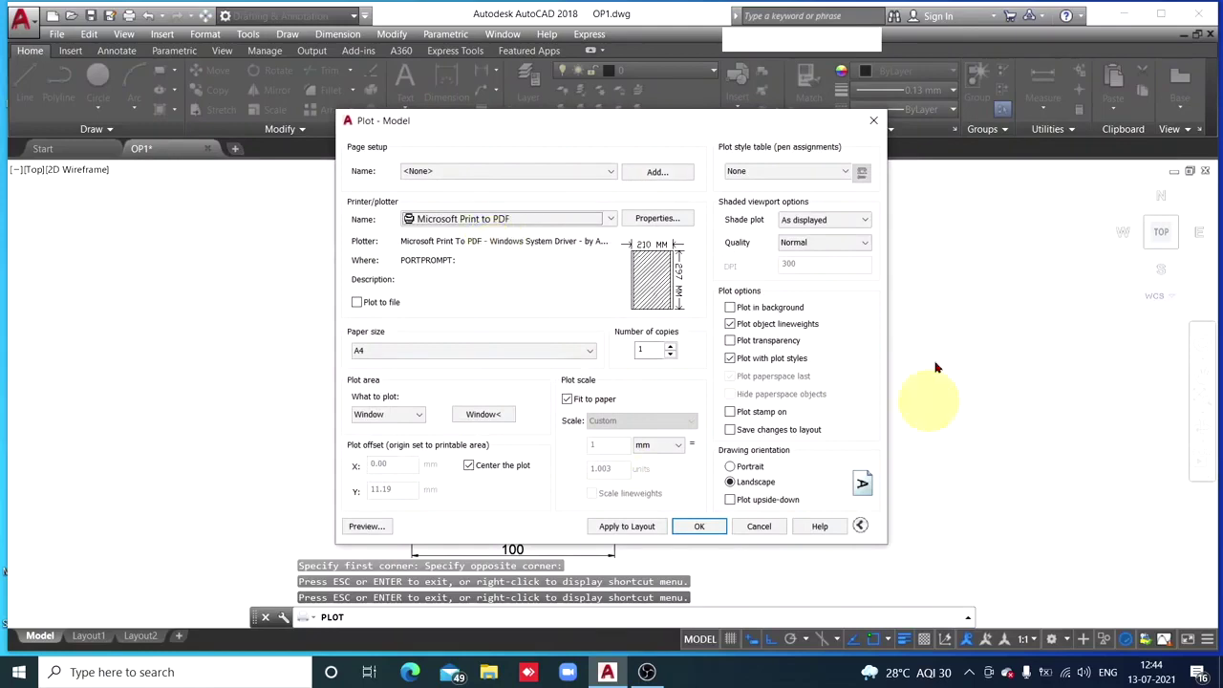
click(759, 526)
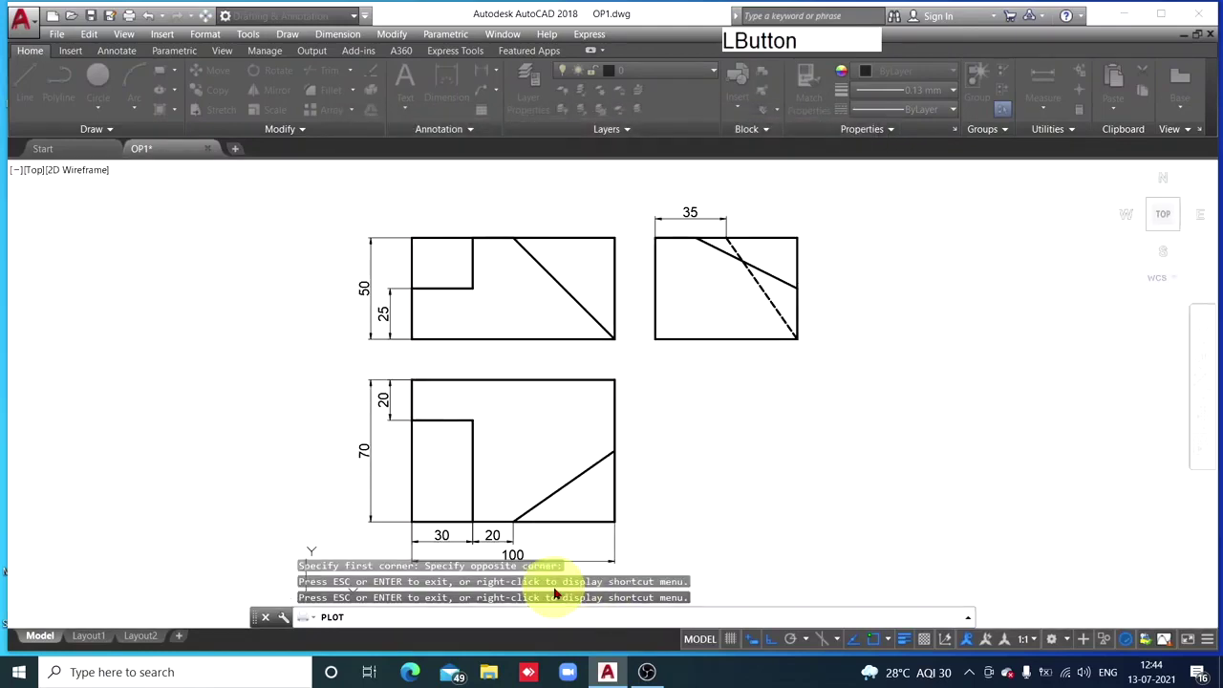
Set the lineweight of the front view's top edge to 0.50 mm.
click(577, 236)
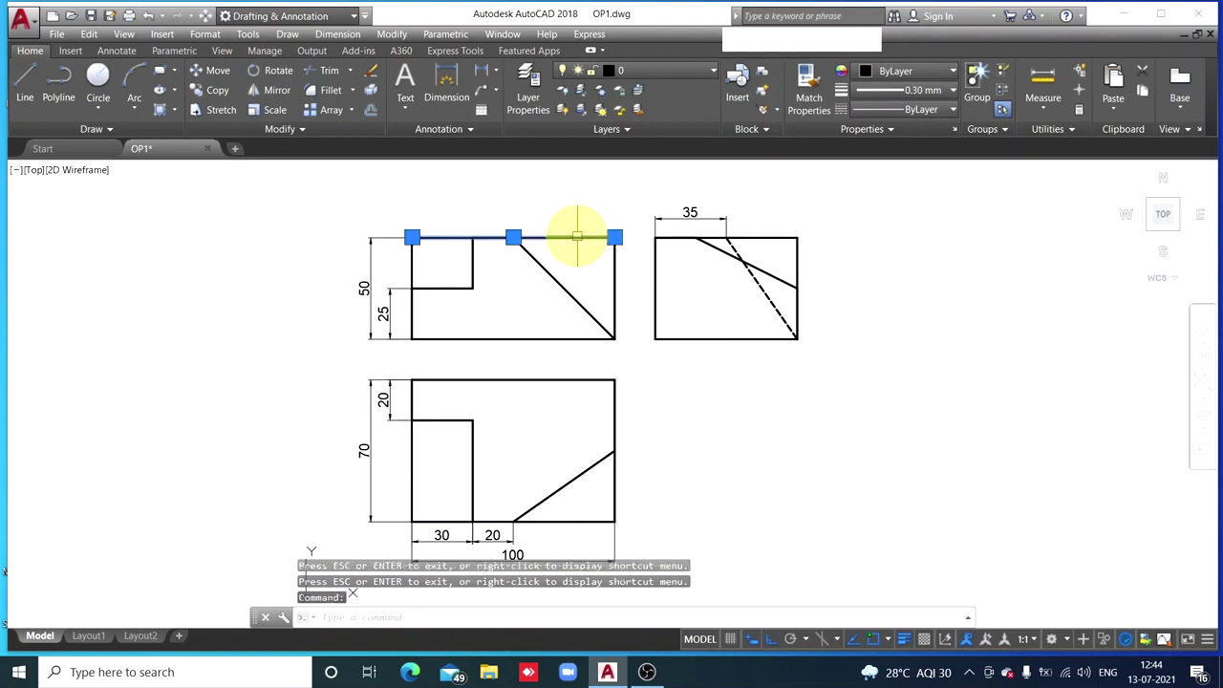
click(953, 89)
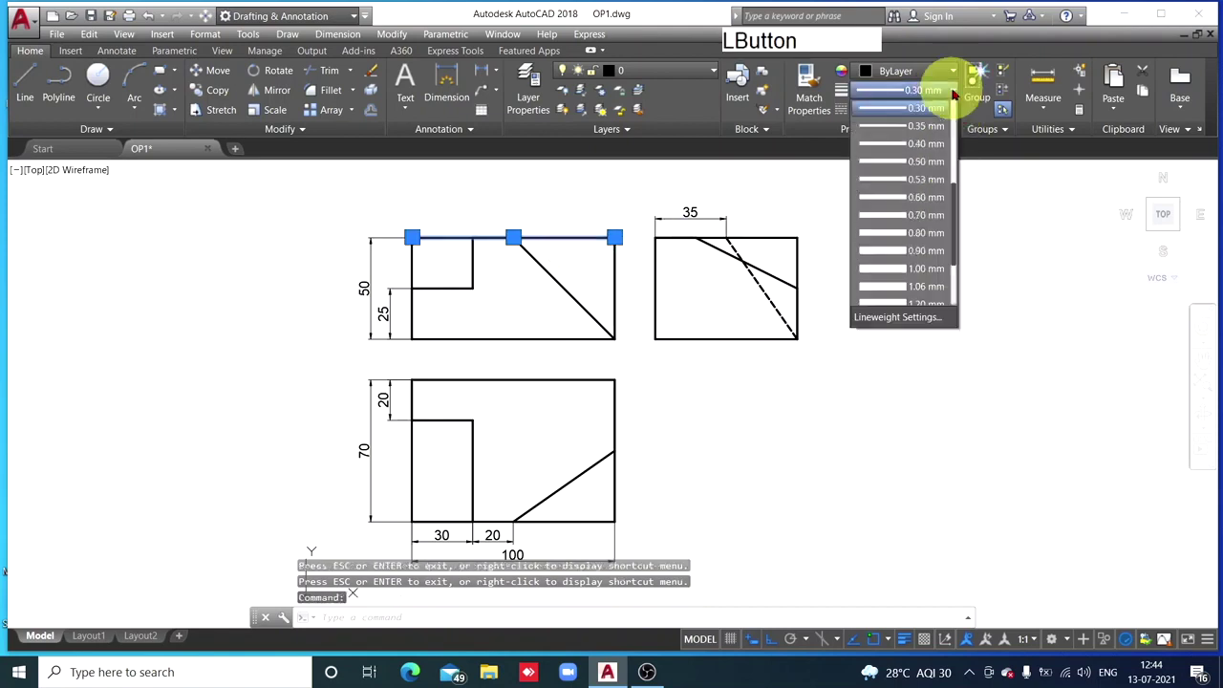
click(907, 162)
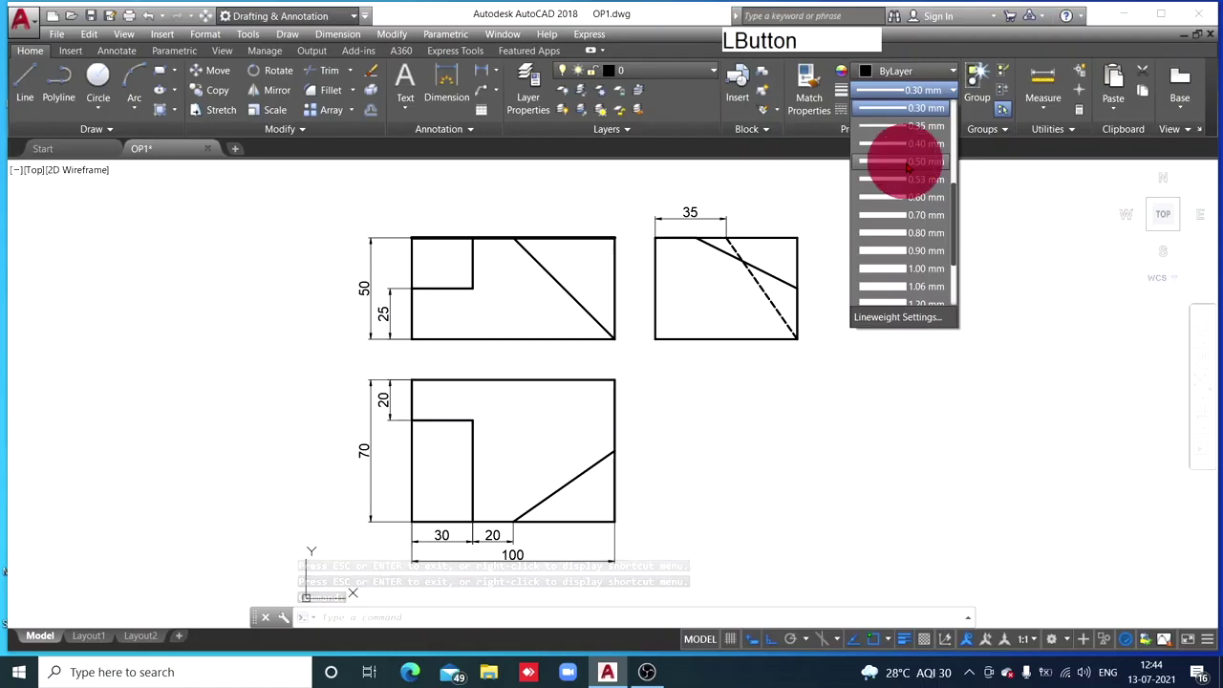
Match the properties of the front view's top edge onto the view's other outlines, sloped line and small rectangle.
click(809, 97)
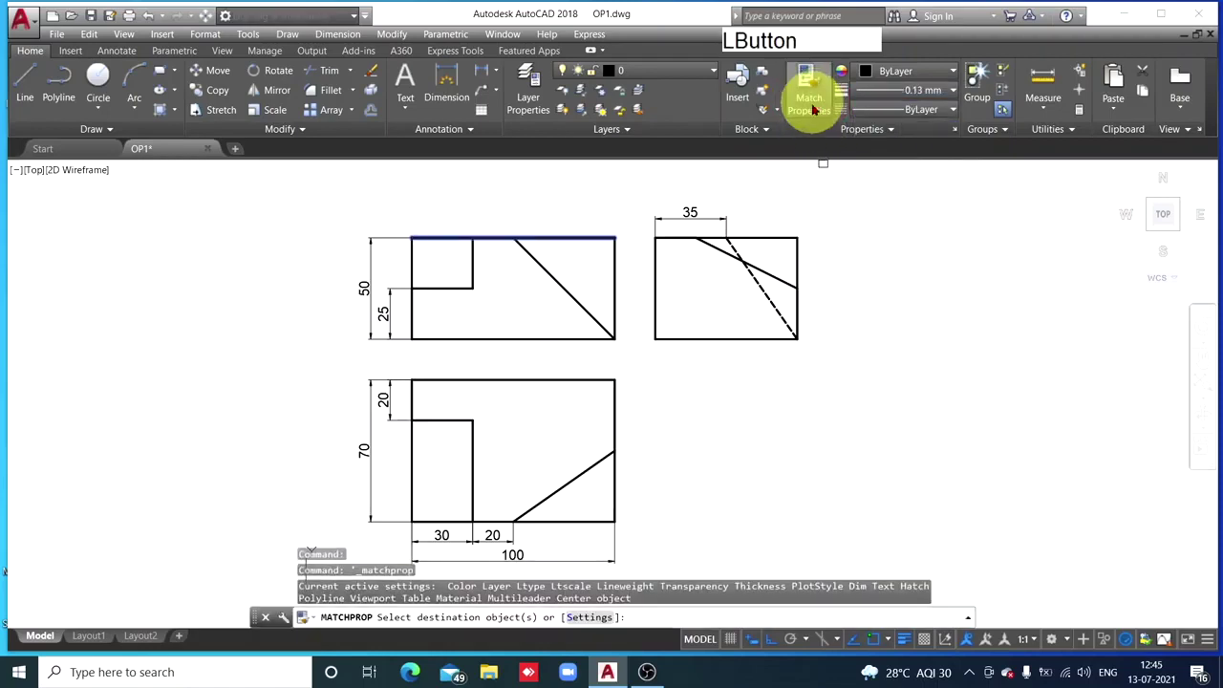
click(616, 283)
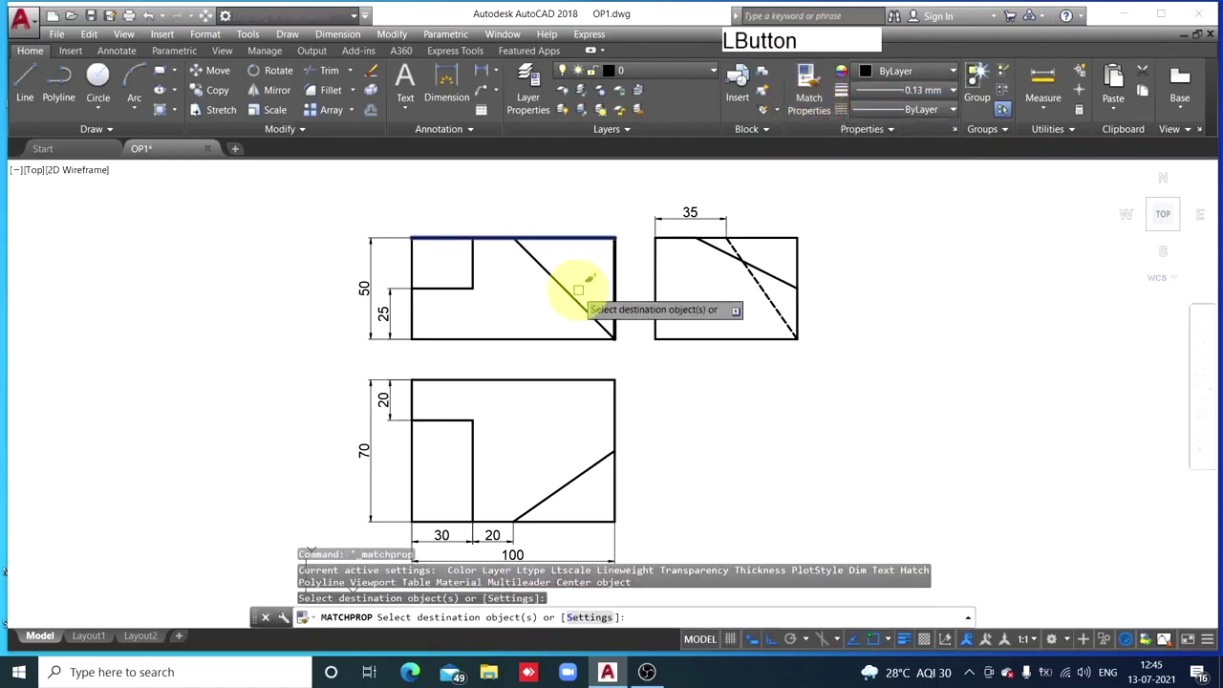
click(576, 291)
click(471, 261)
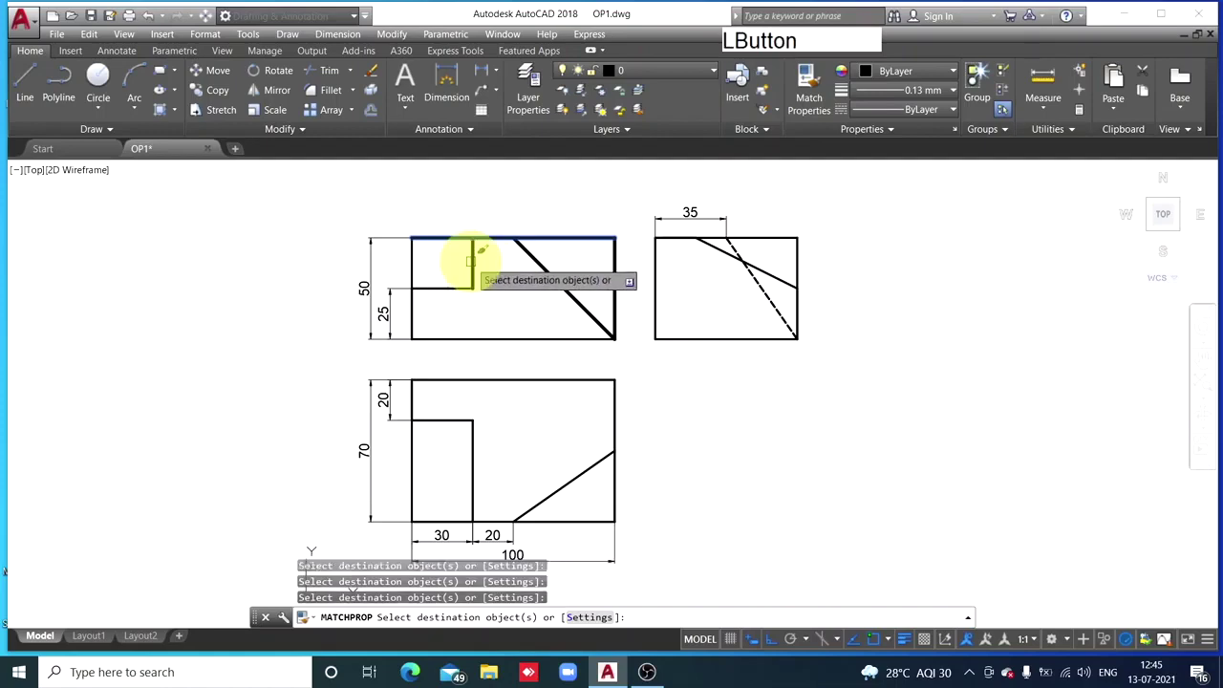
click(414, 264)
click(427, 287)
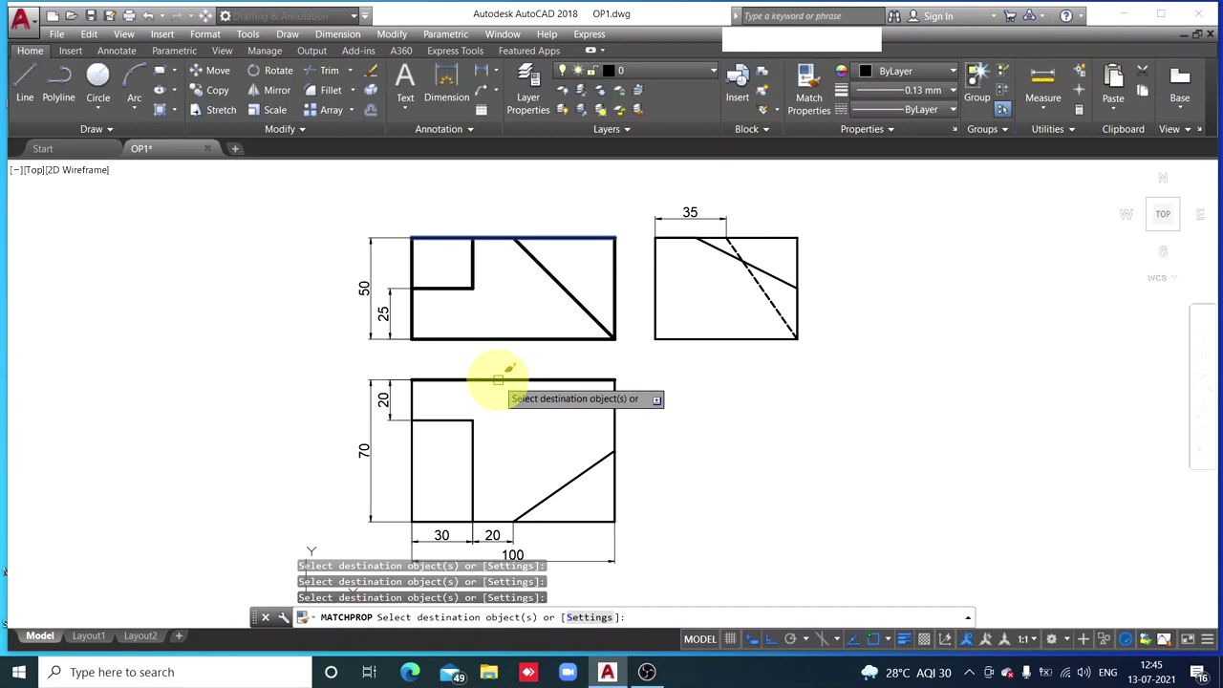
Match the same properties onto the top view's outlines, inner rectangle edges and sloped line.
click(410, 399)
click(423, 420)
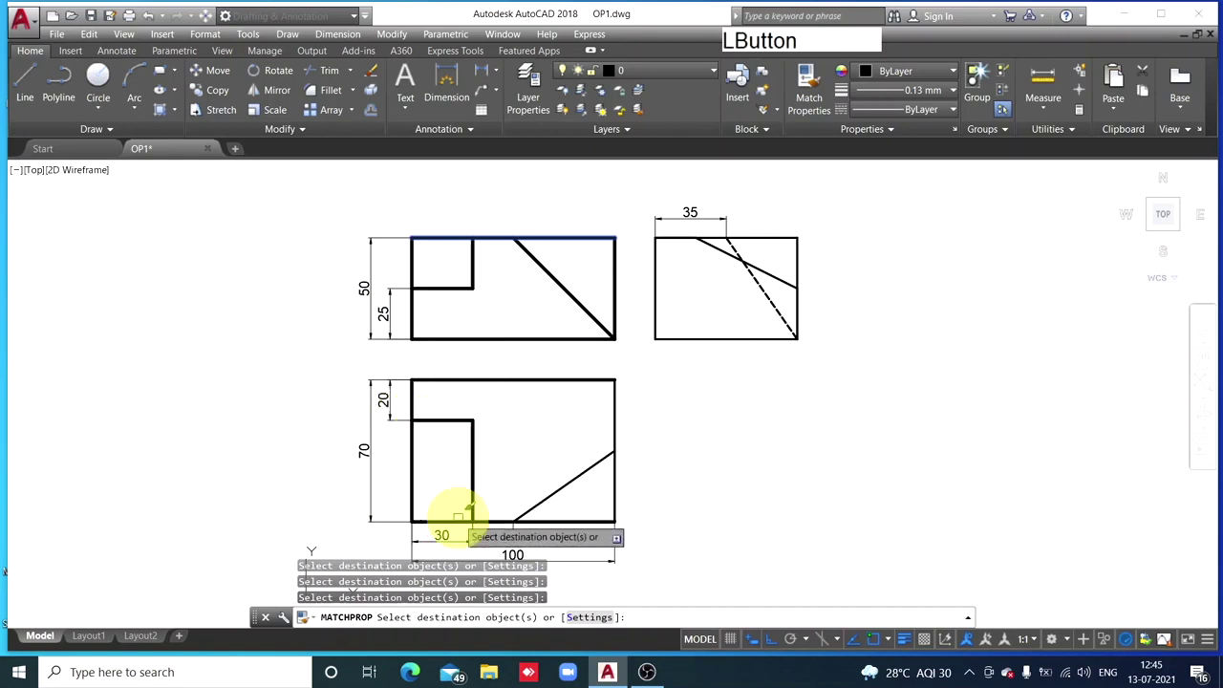
click(531, 509)
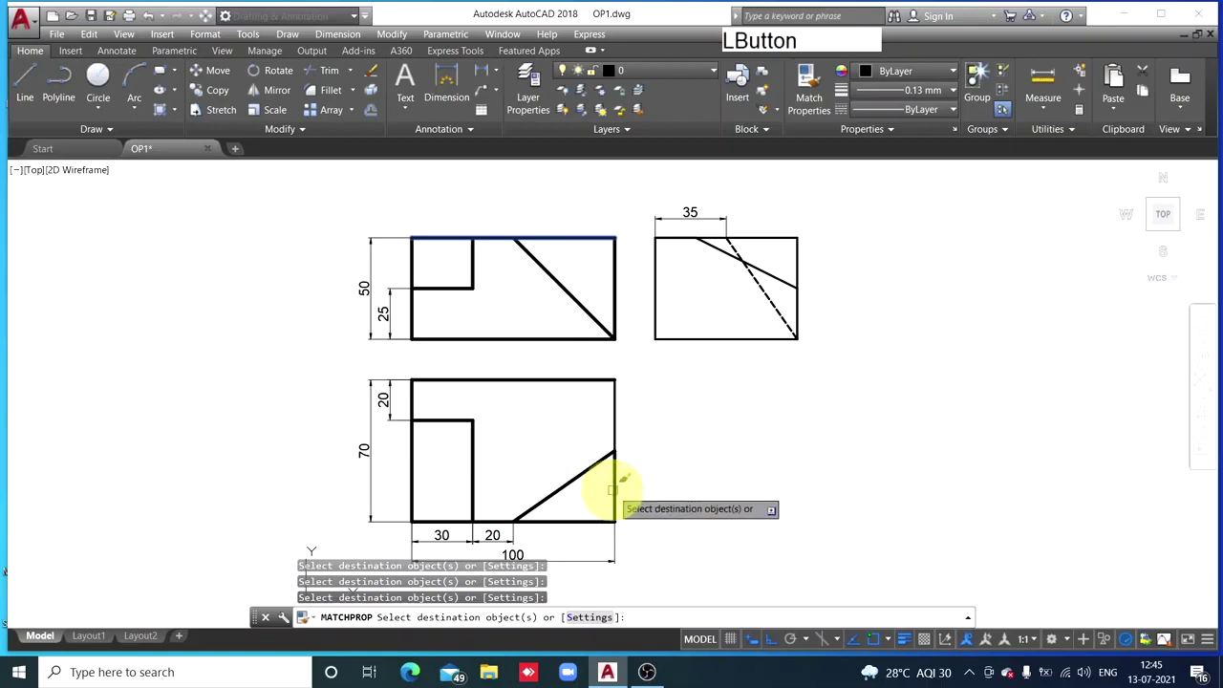
click(614, 423)
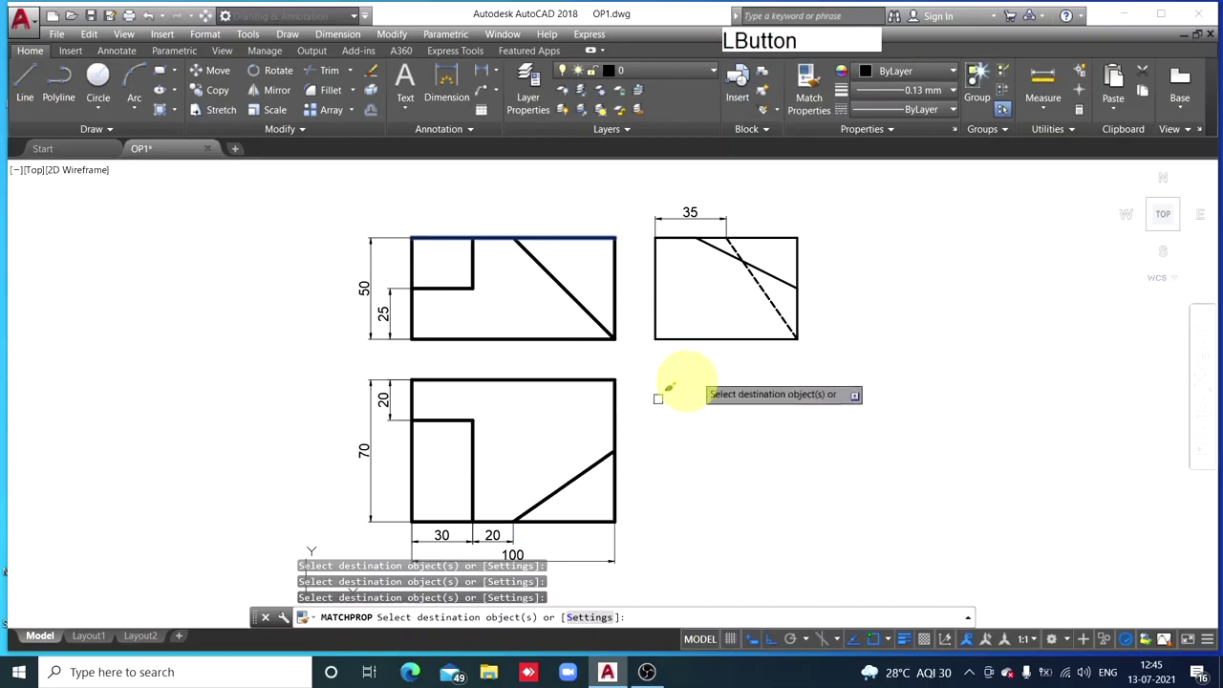
Match the same properties onto the side view's outlines, solid sloped line and dashed line, and end the command.
click(792, 254)
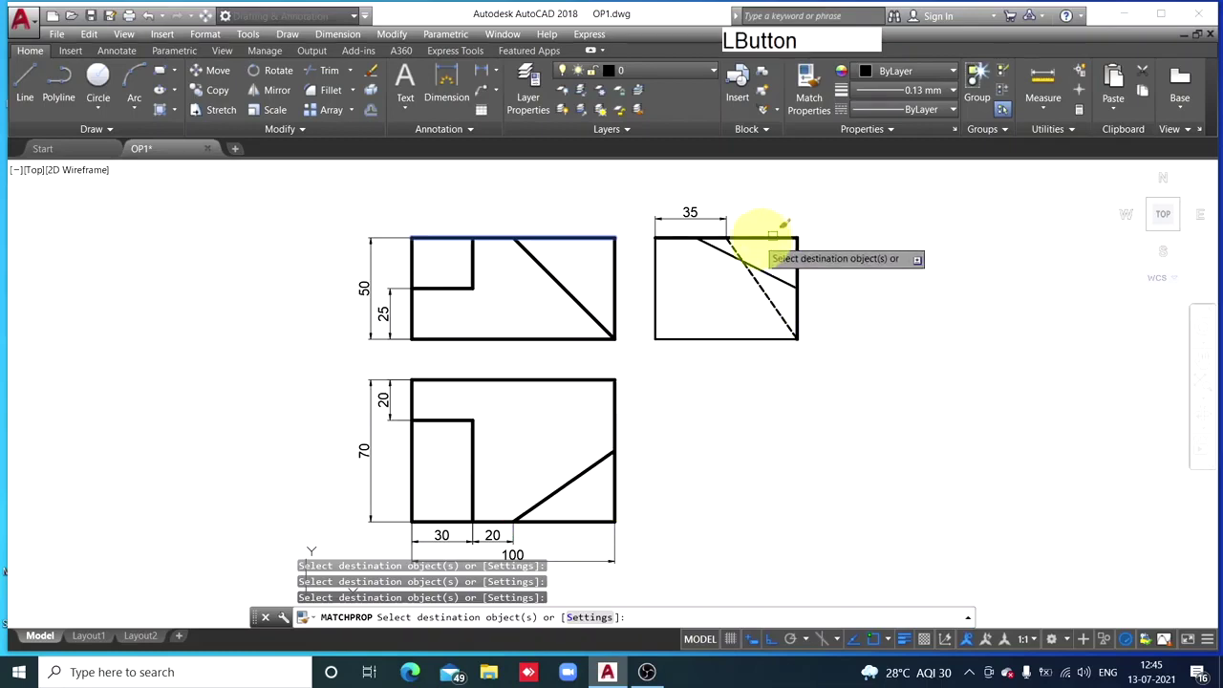
click(716, 247)
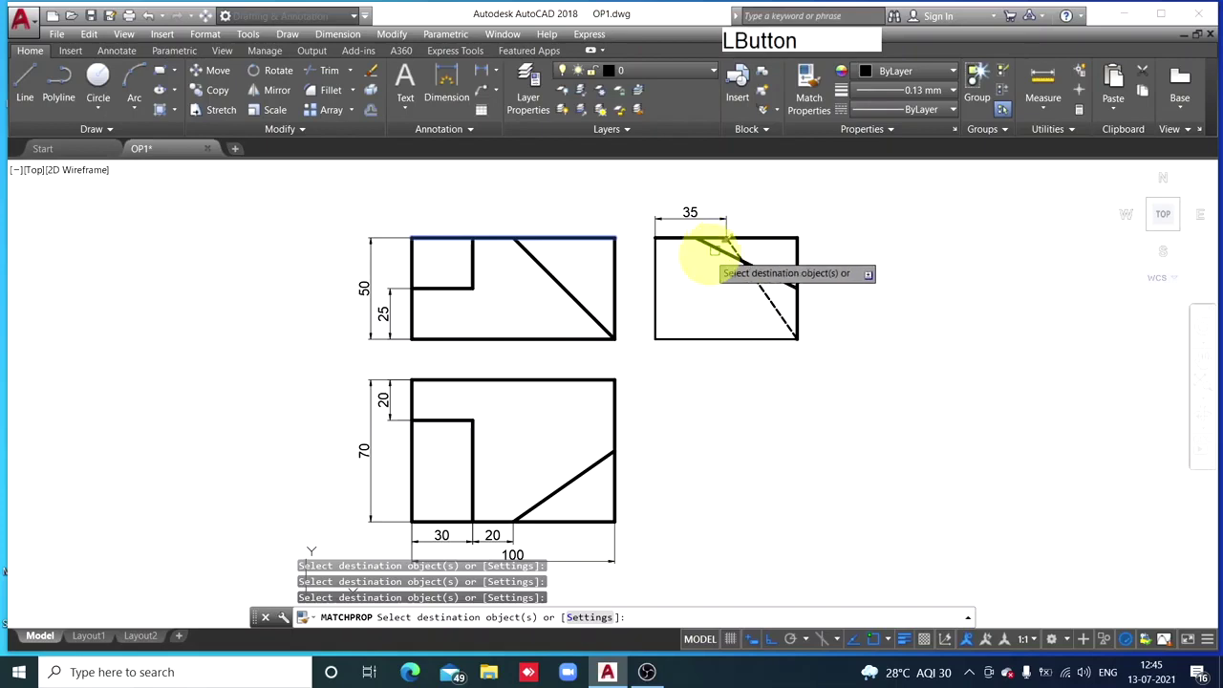
click(707, 337)
click(757, 298)
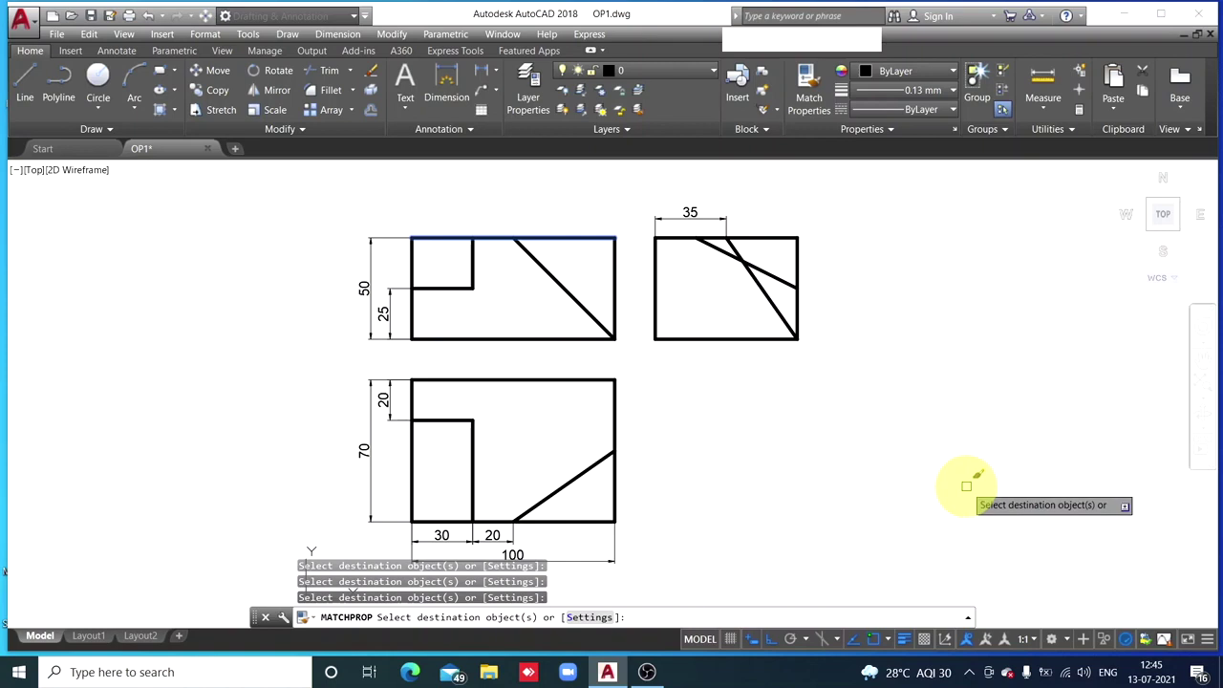
key(Escape)
click(450, 306)
key(Escape)
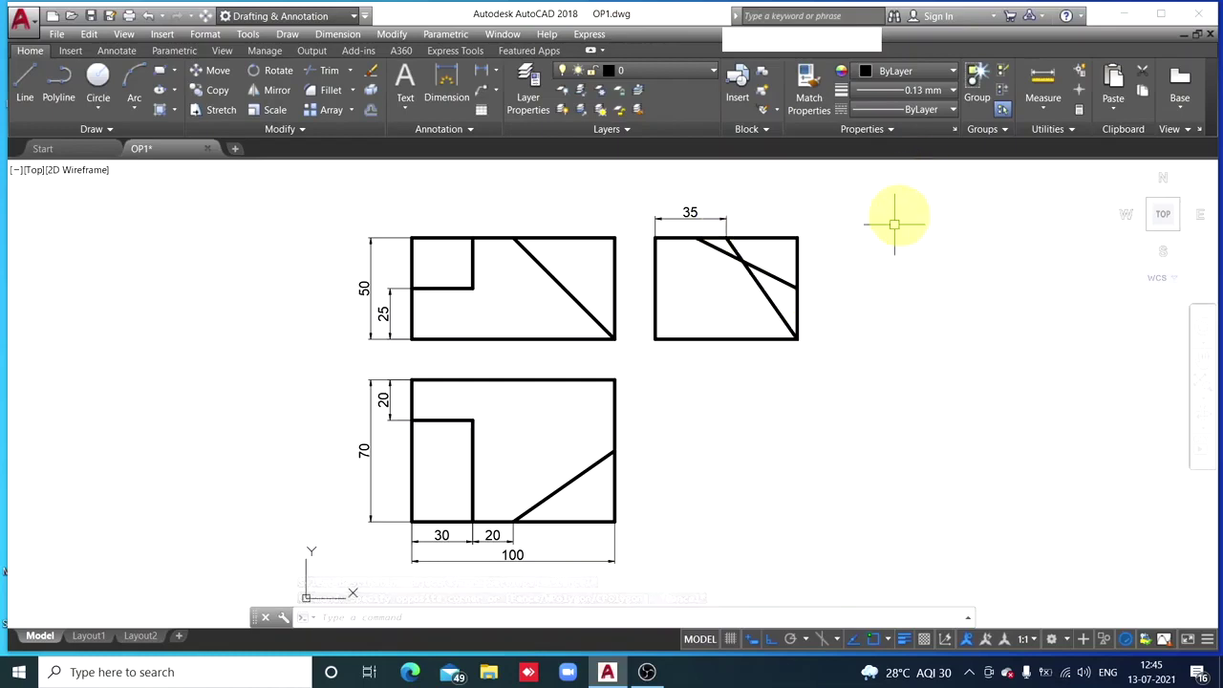
Change the linetype of the side view's steeper sloped line to HIDDEN and clear the selection.
click(778, 311)
click(936, 108)
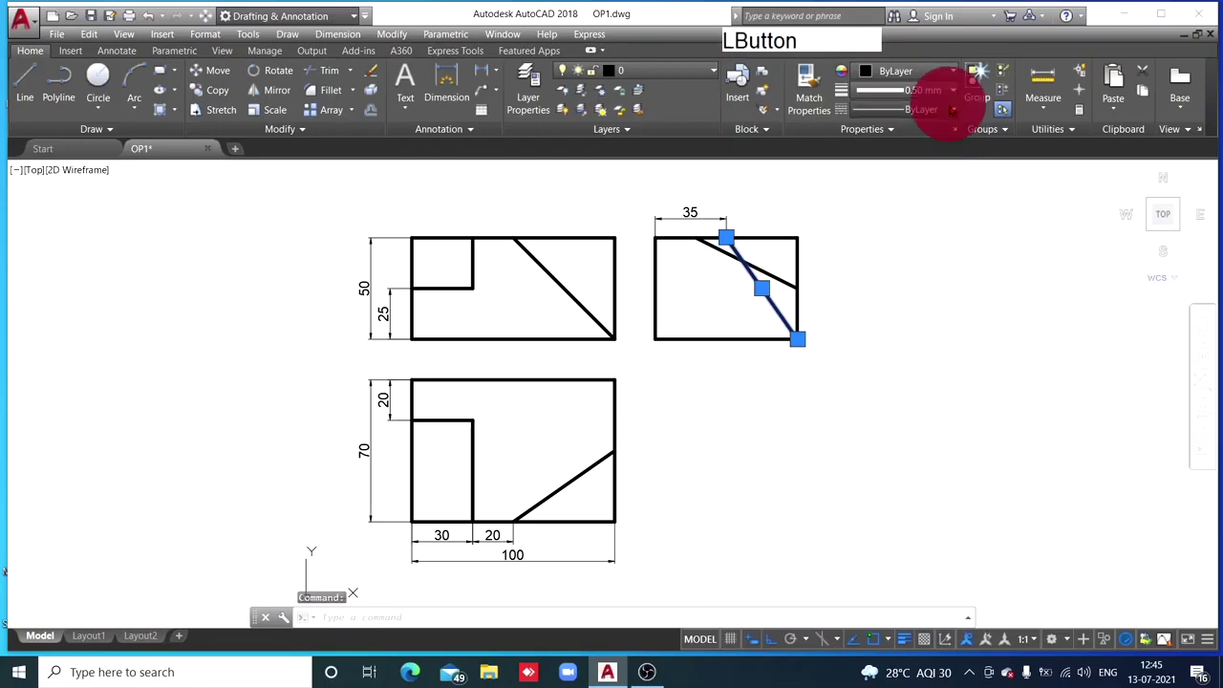
click(891, 185)
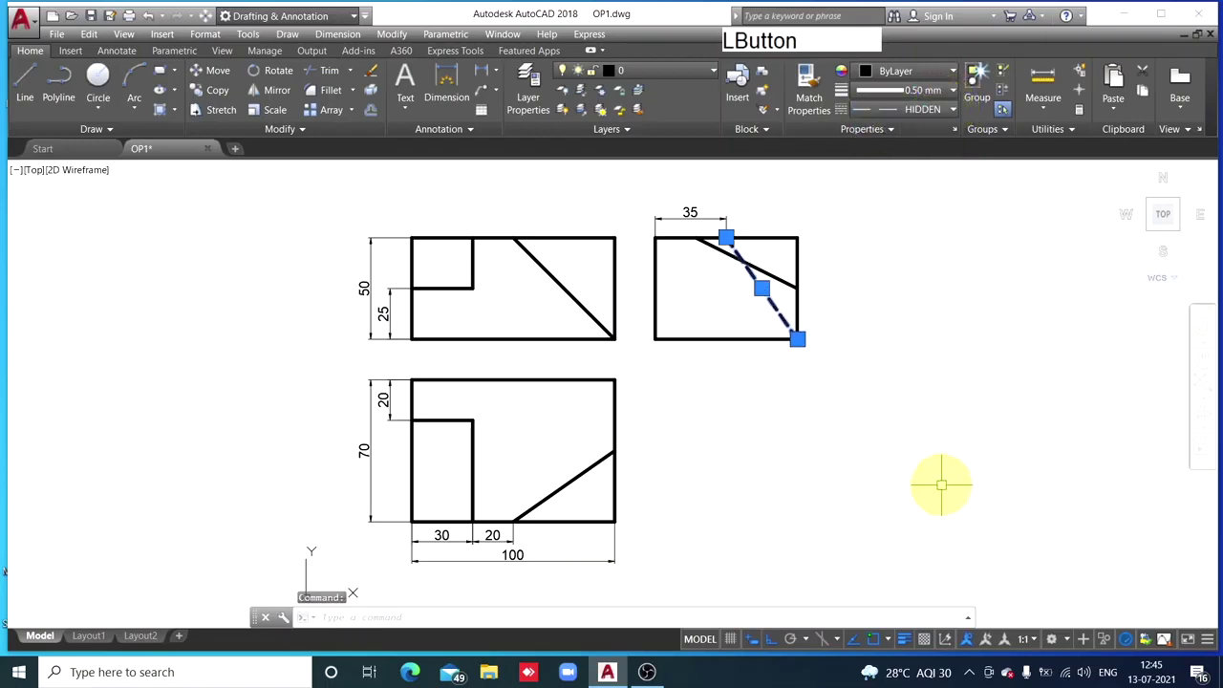
key(Escape)
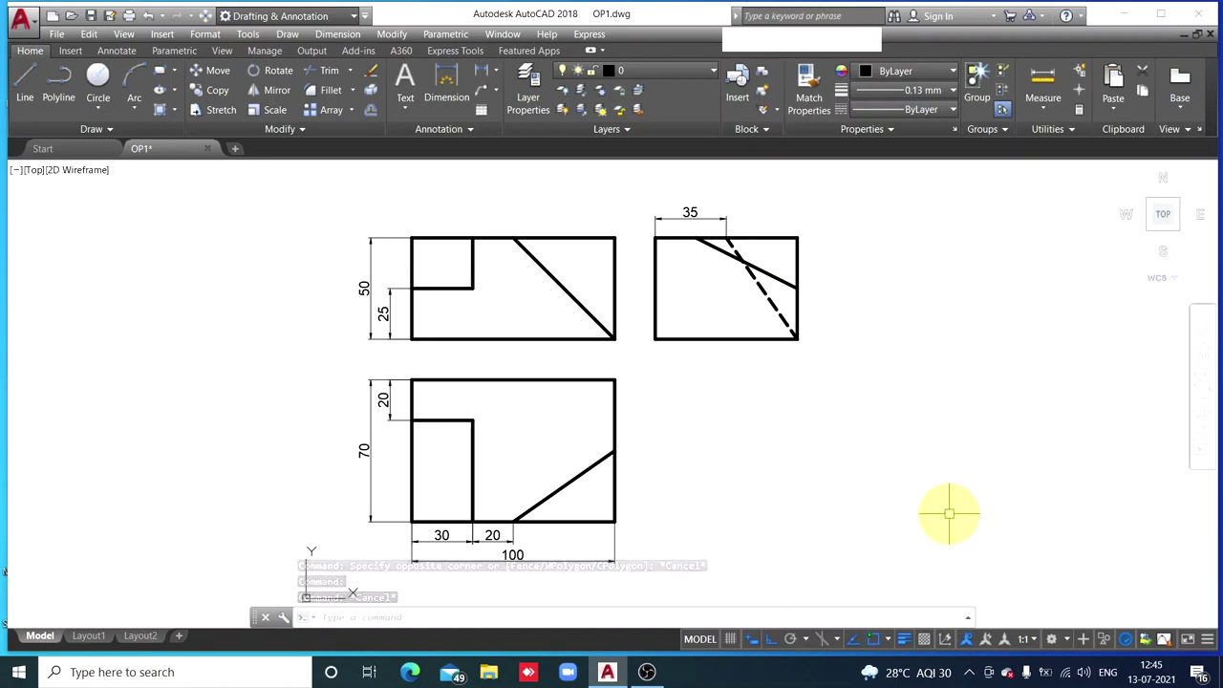
Start plotting the model and choose Microsoft Print to PDF as the plotter.
click(130, 16)
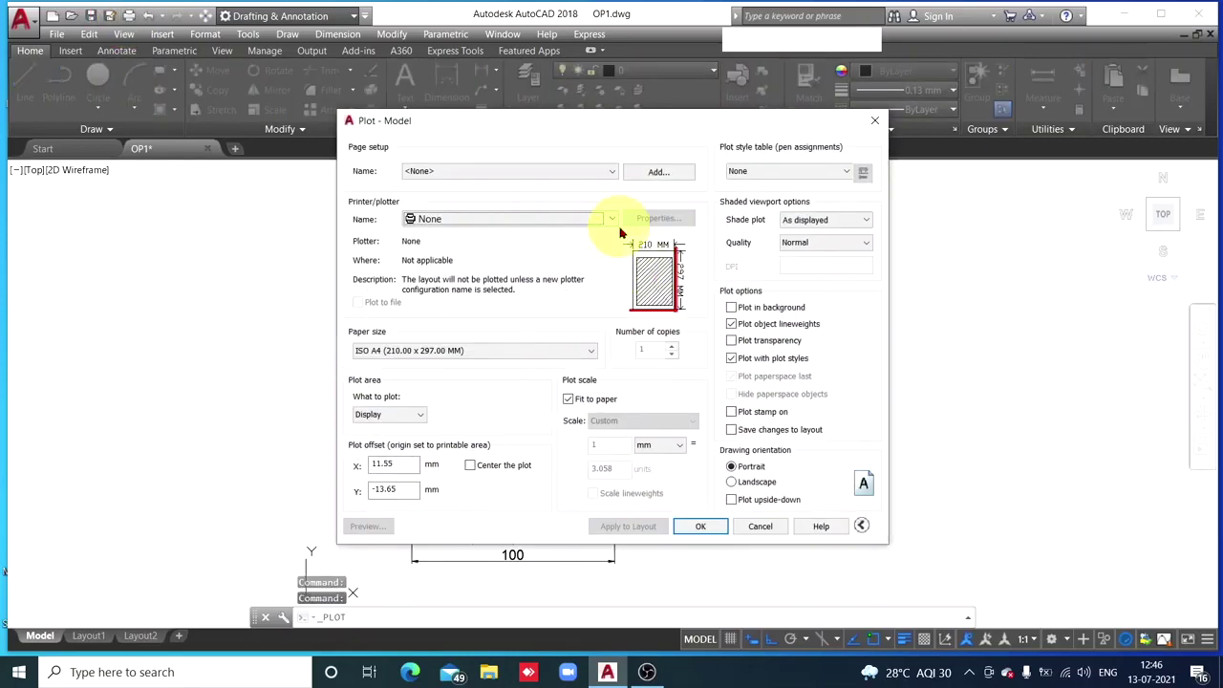
click(612, 222)
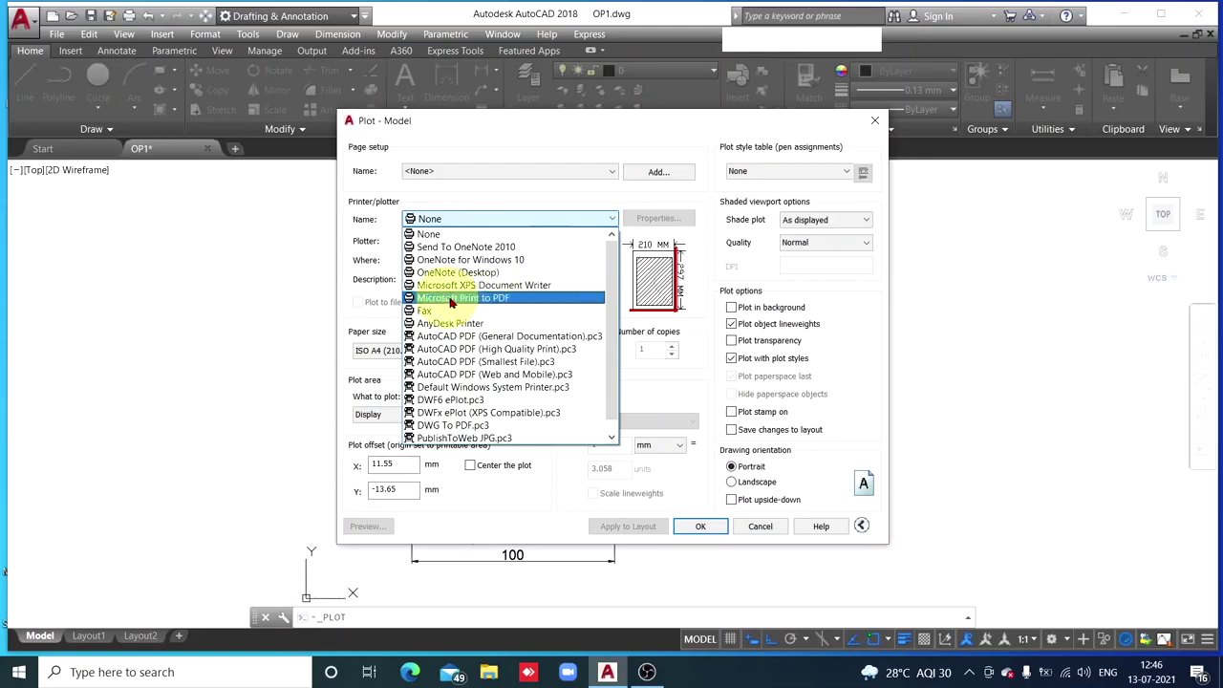
click(492, 298)
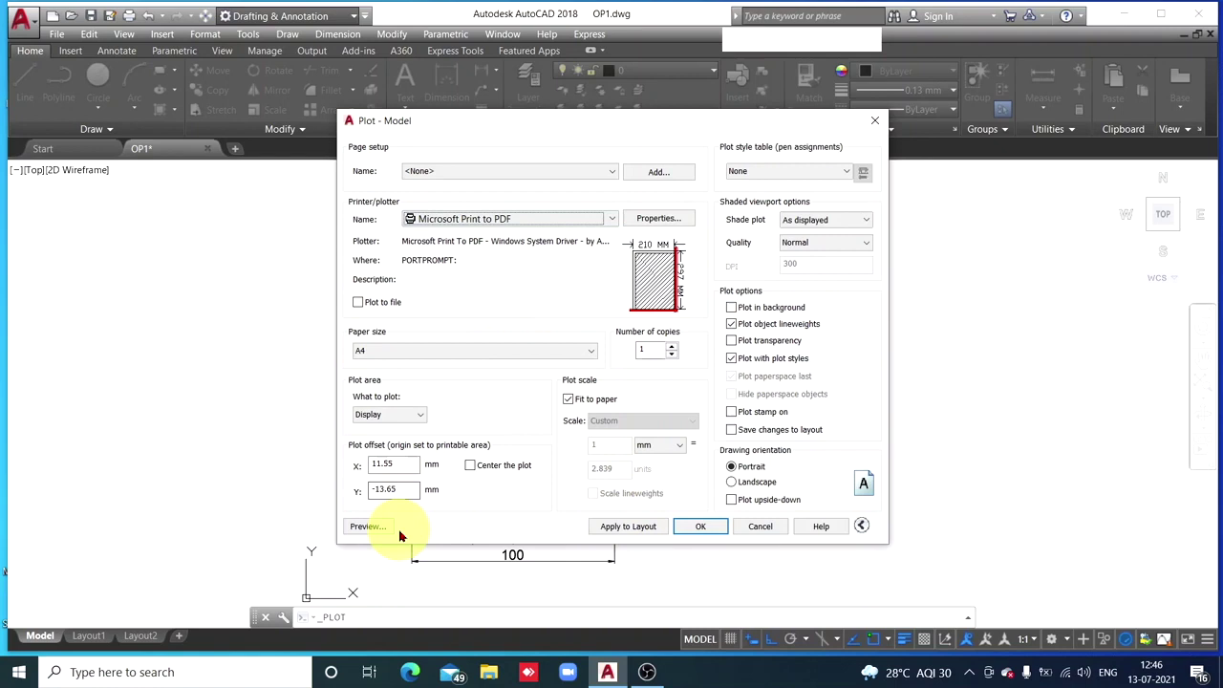
Set the plot area to a window enclosing all three views and their dimensions.
click(418, 415)
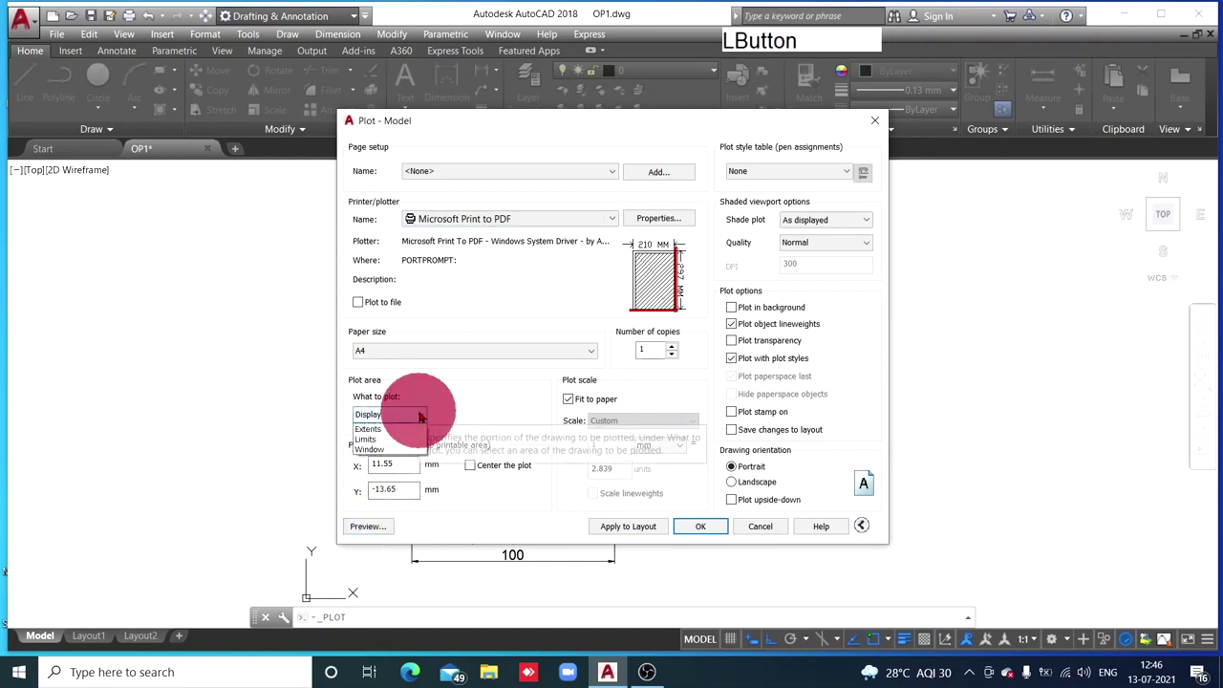
click(388, 464)
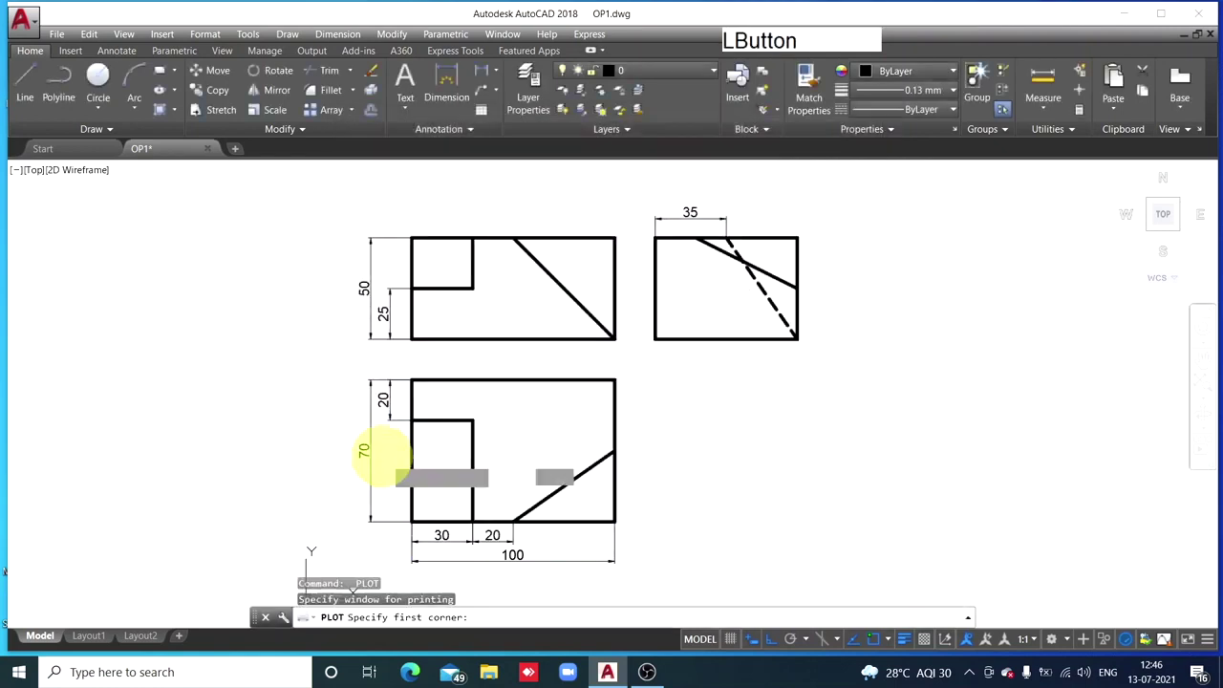
click(292, 244)
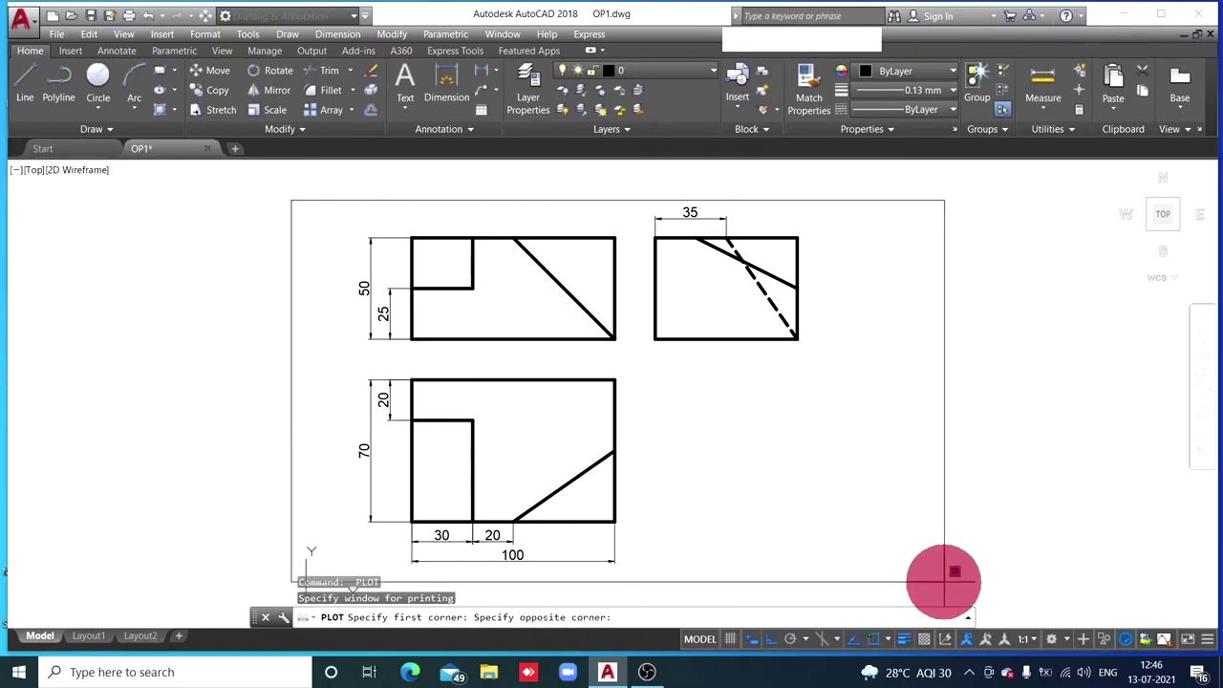
click(893, 585)
click(900, 579)
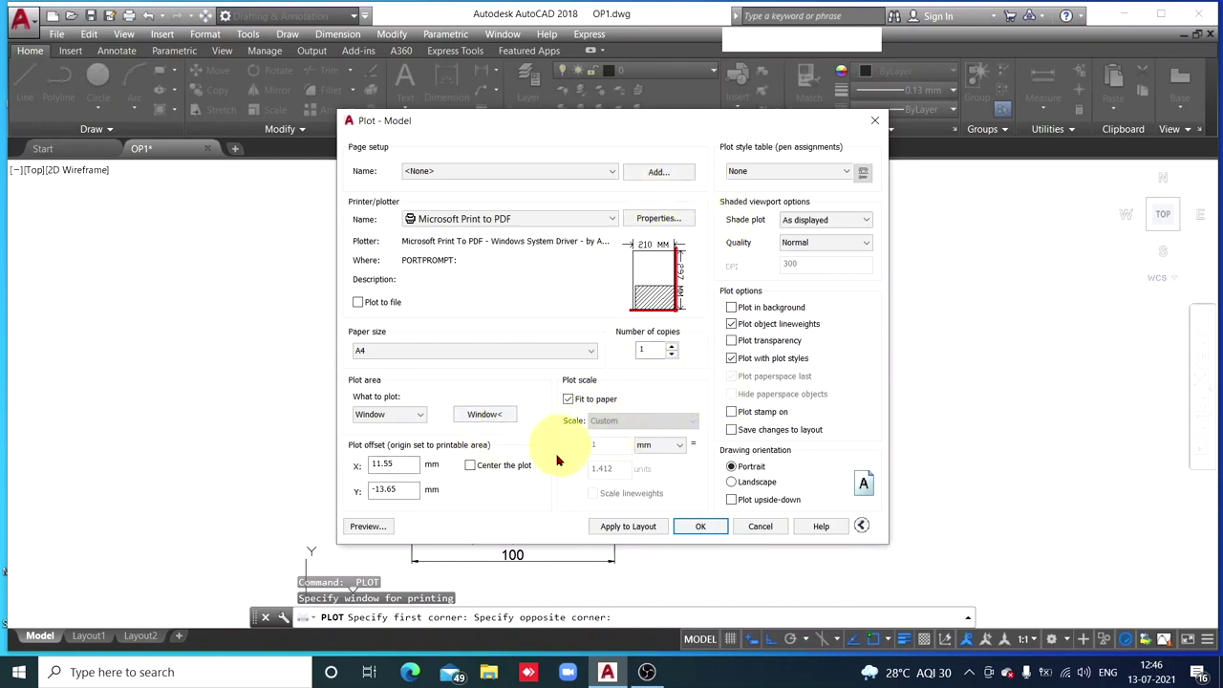
Centre the plot on the sheet in landscape orientation and check it in the plot preview.
click(470, 466)
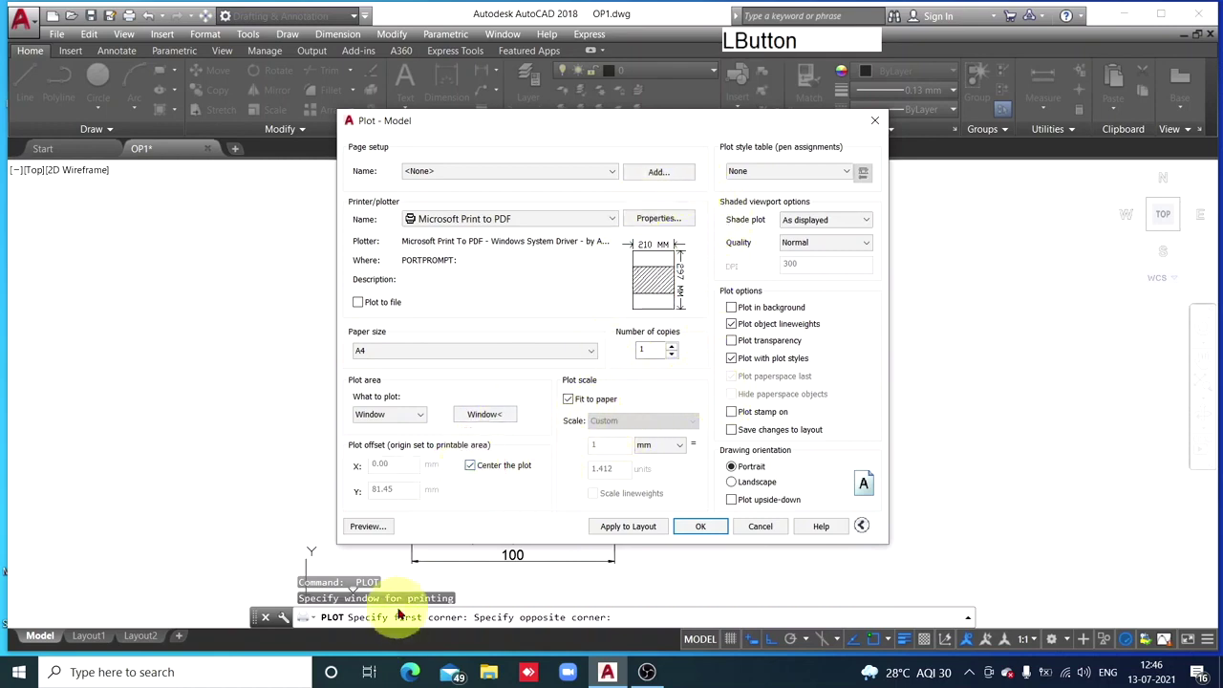
click(732, 483)
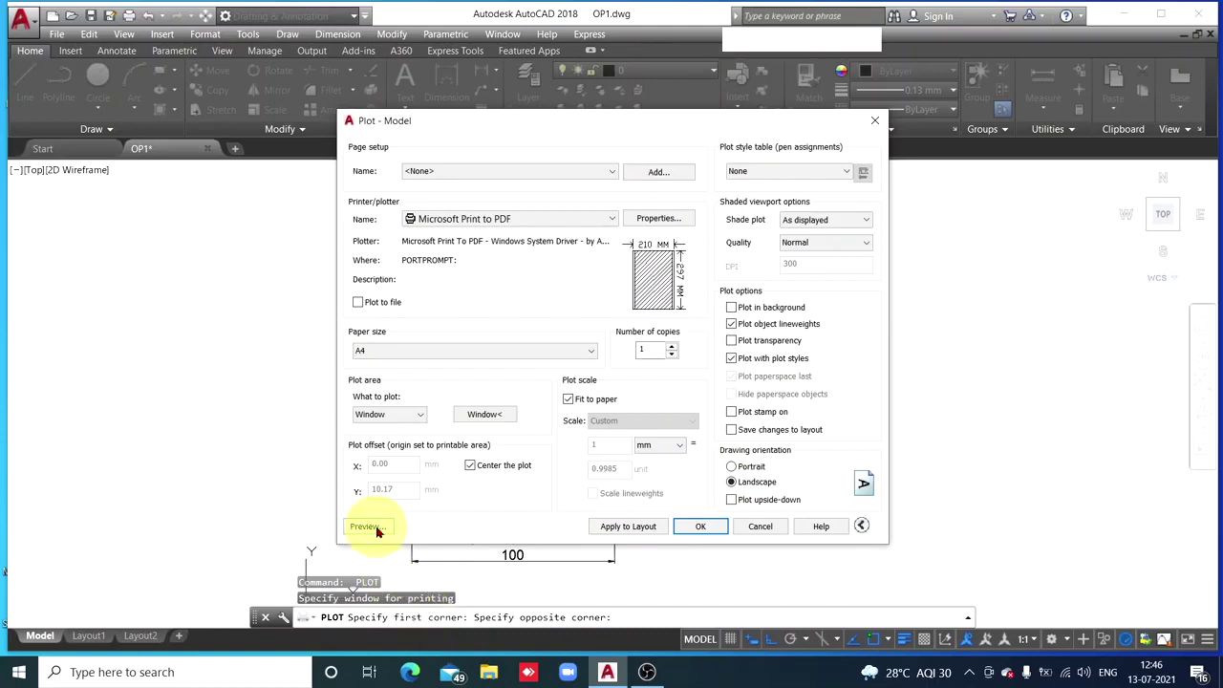
click(373, 526)
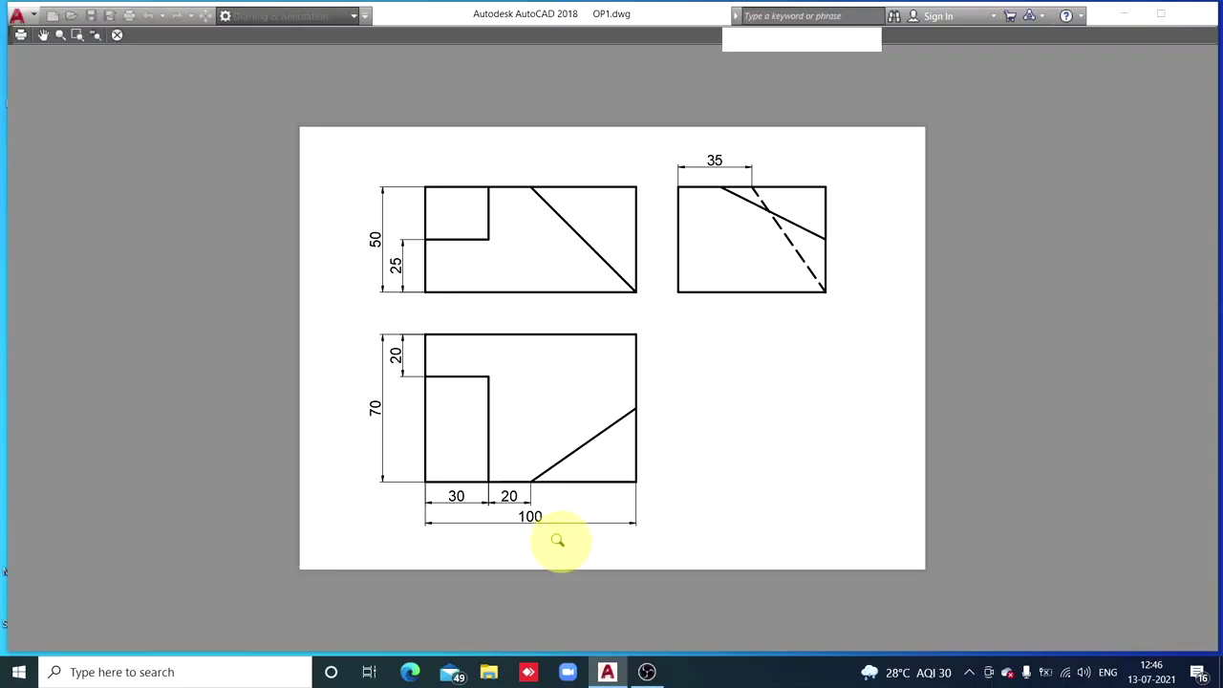
key(Escape)
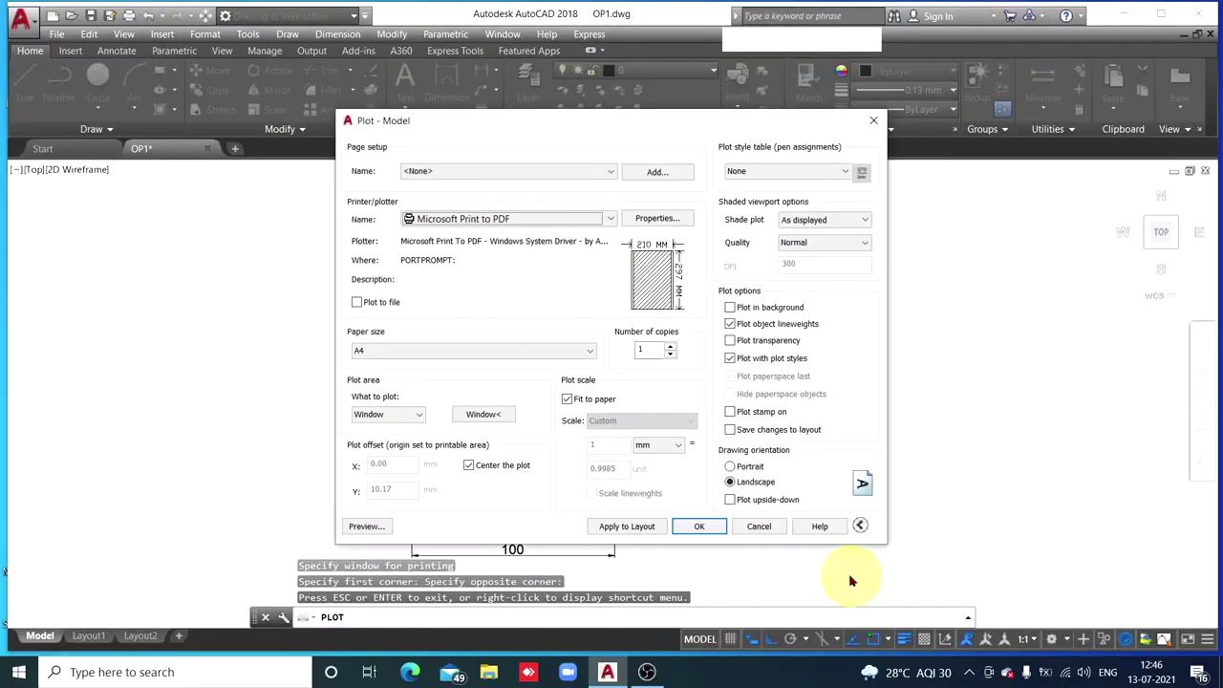
Plot the drawing to a PDF named OP1 on the Desktop, replacing the existing file.
click(696, 527)
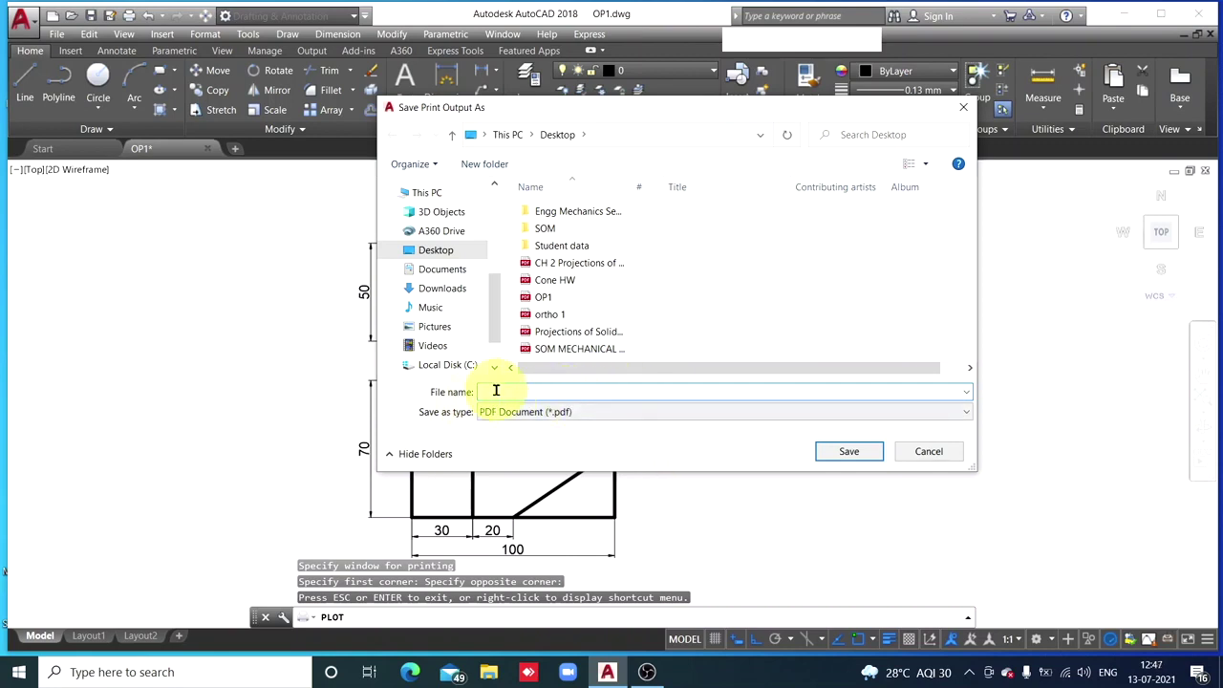
text(OP)
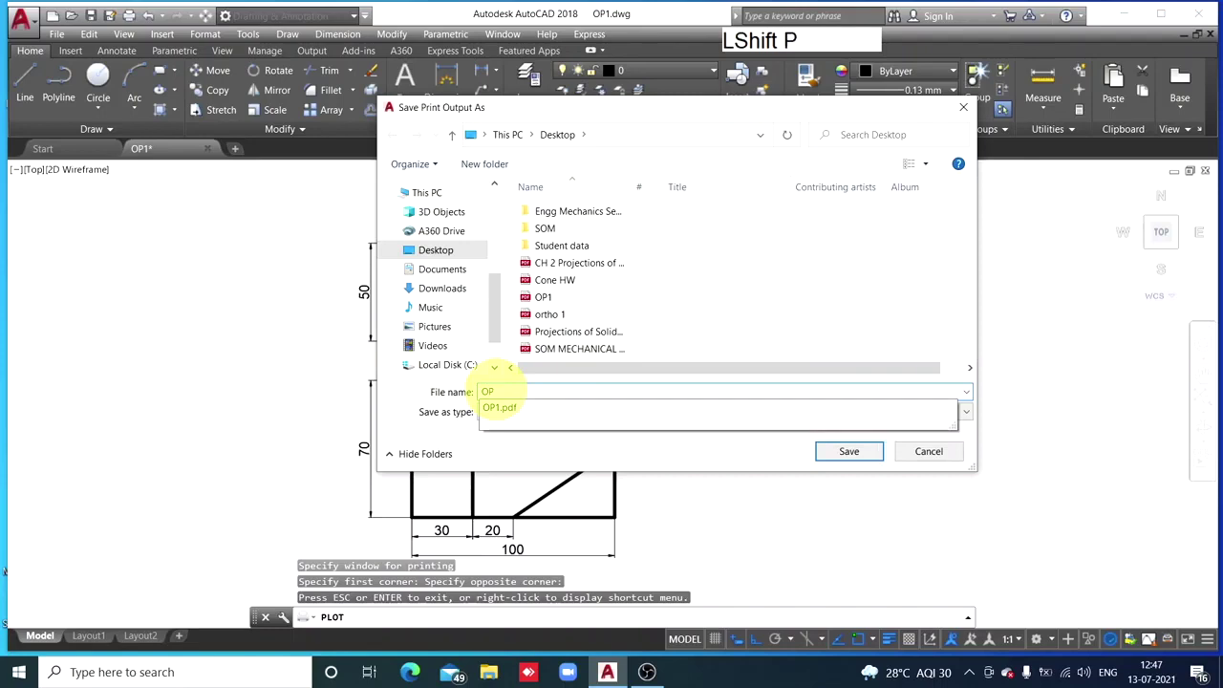
text(!)
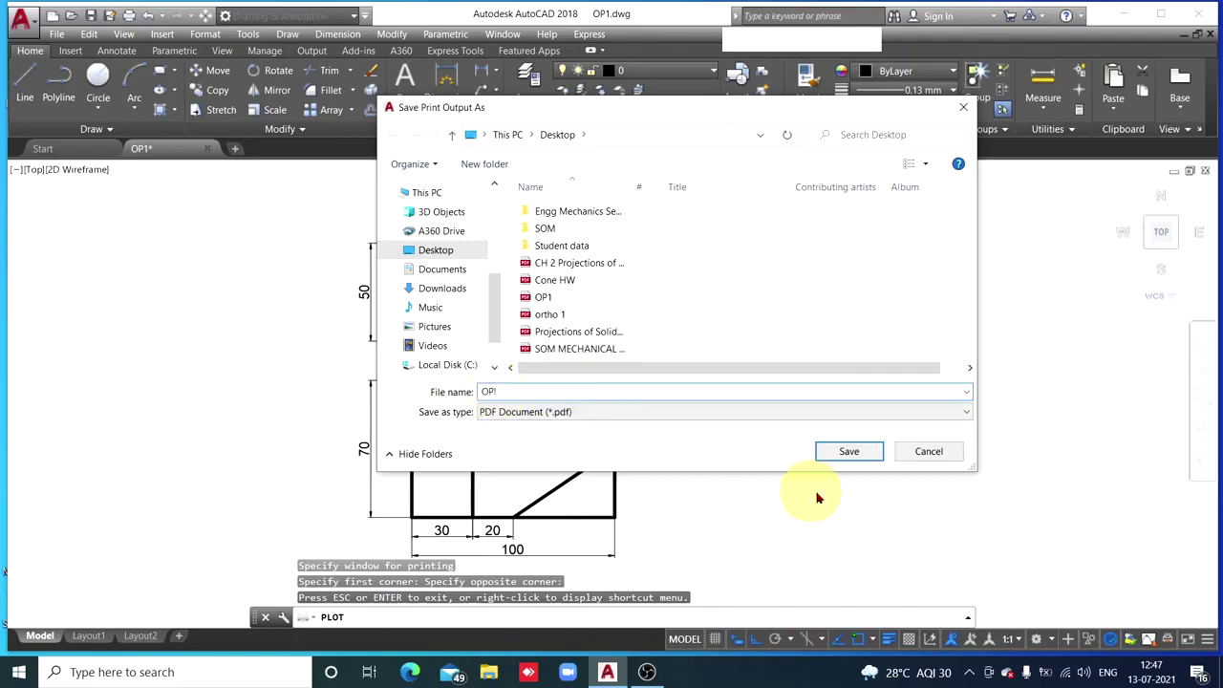
key(BackSpace)
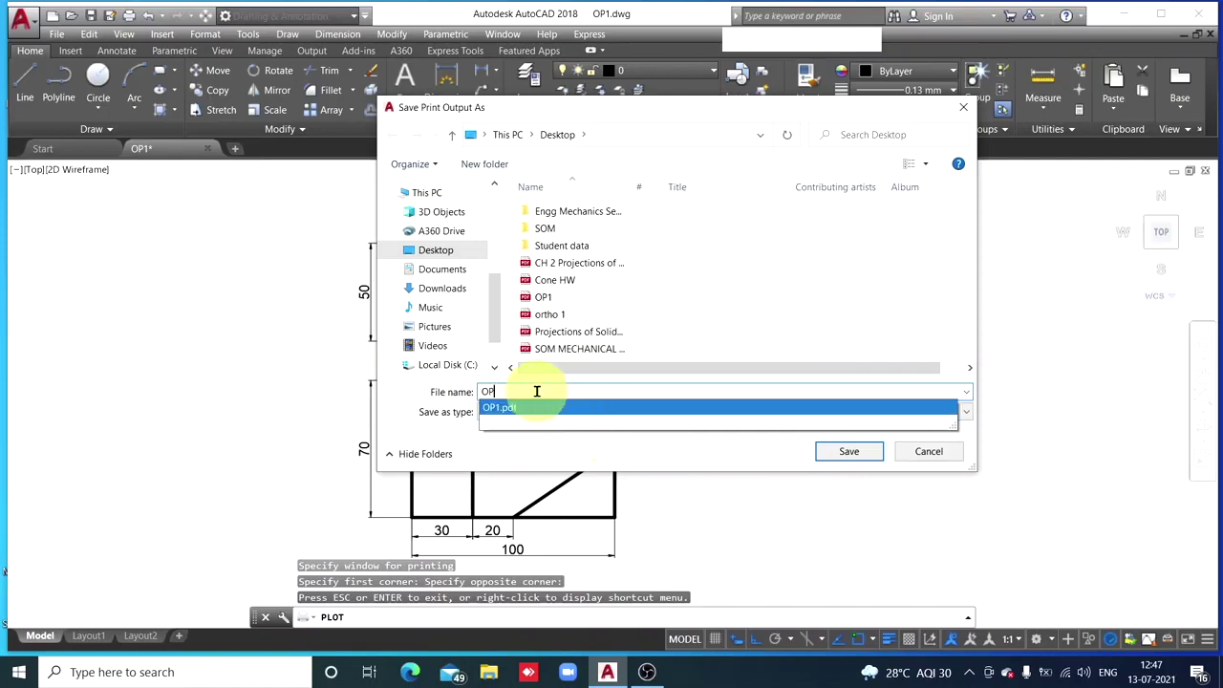
click(490, 389)
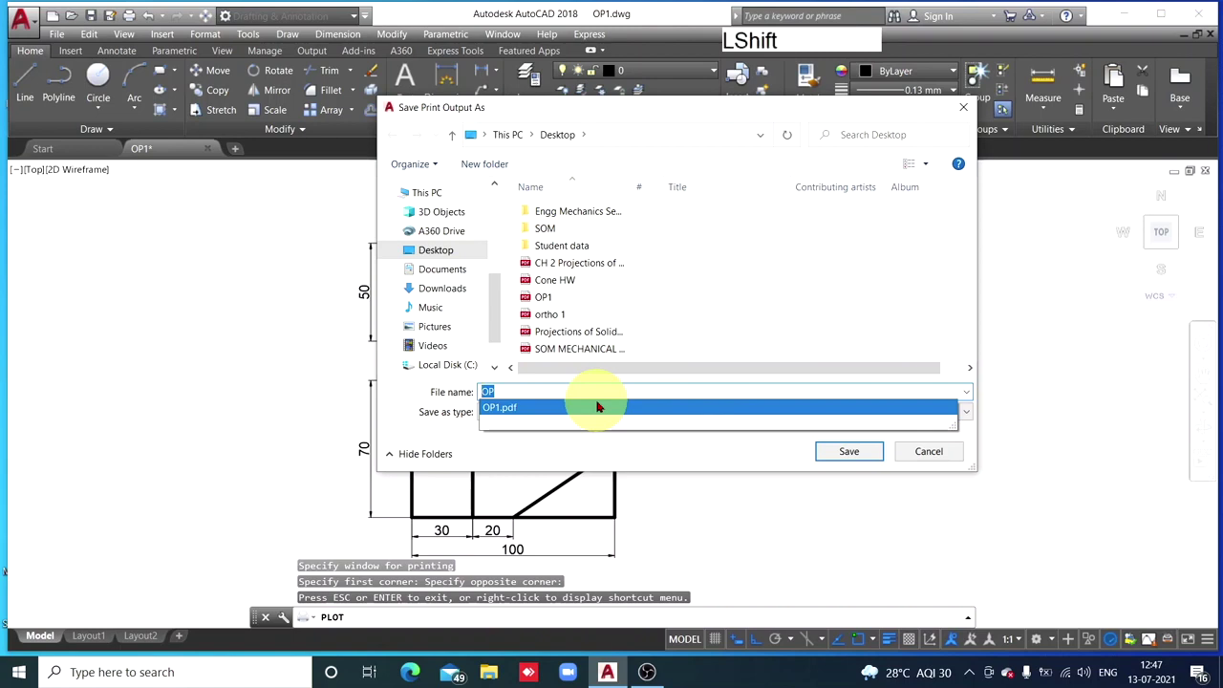
key(shift+p)
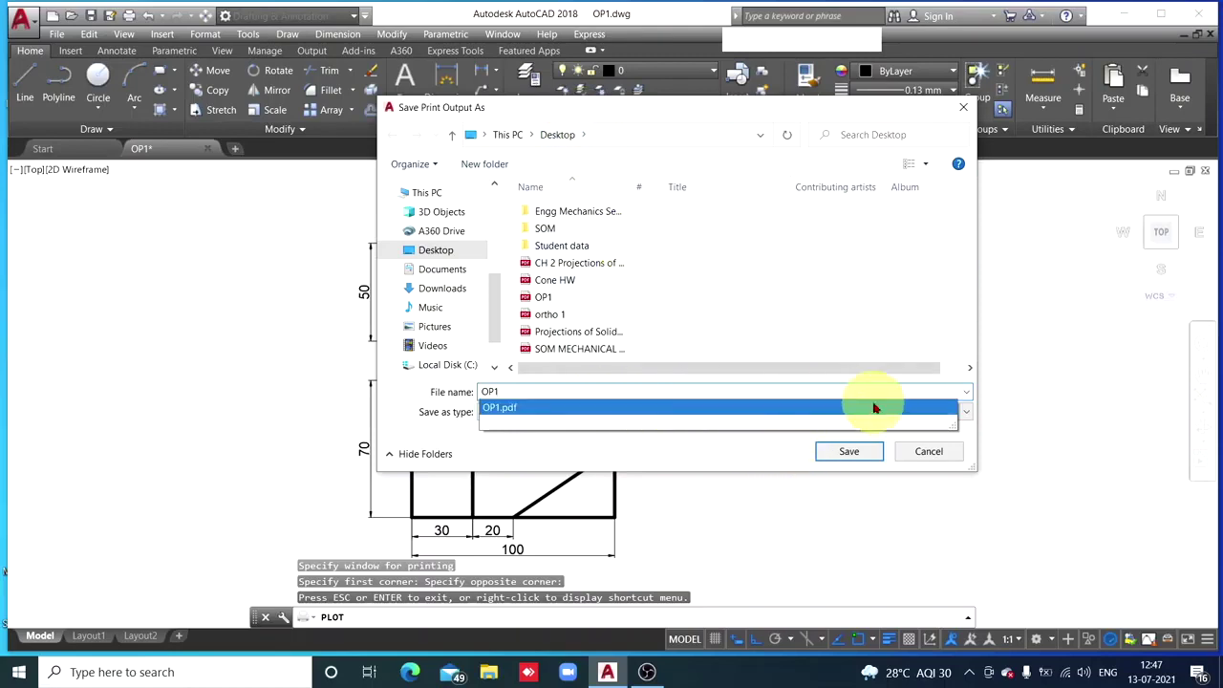
click(854, 449)
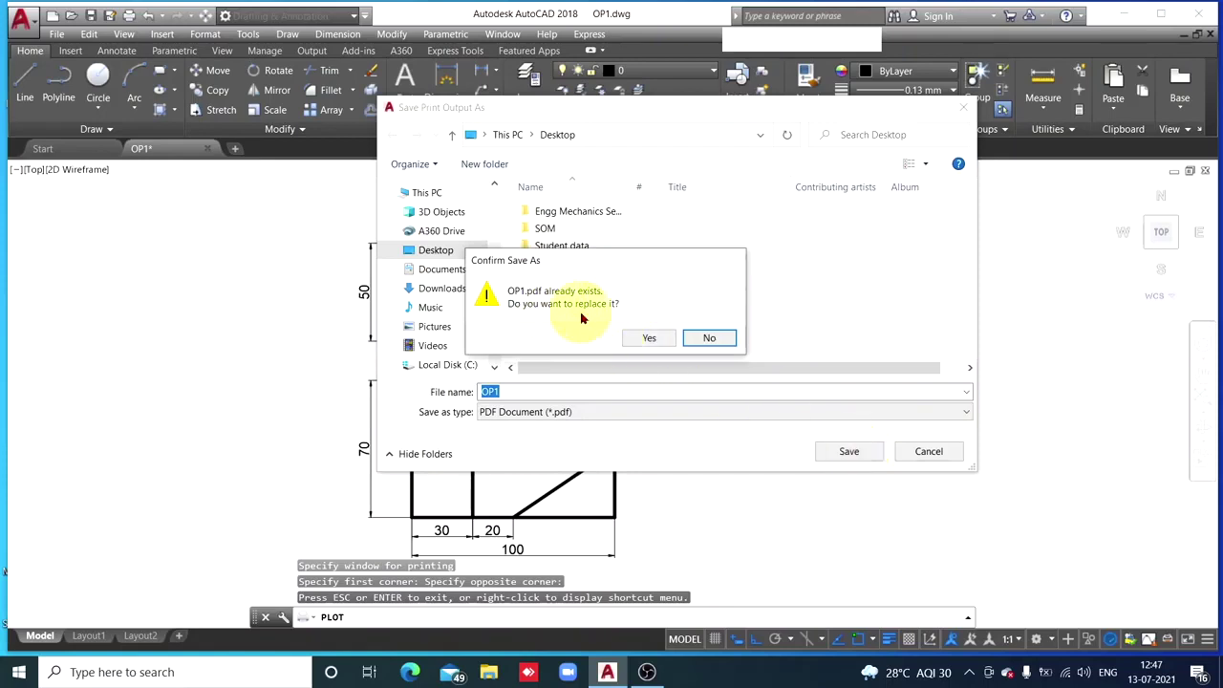
click(653, 339)
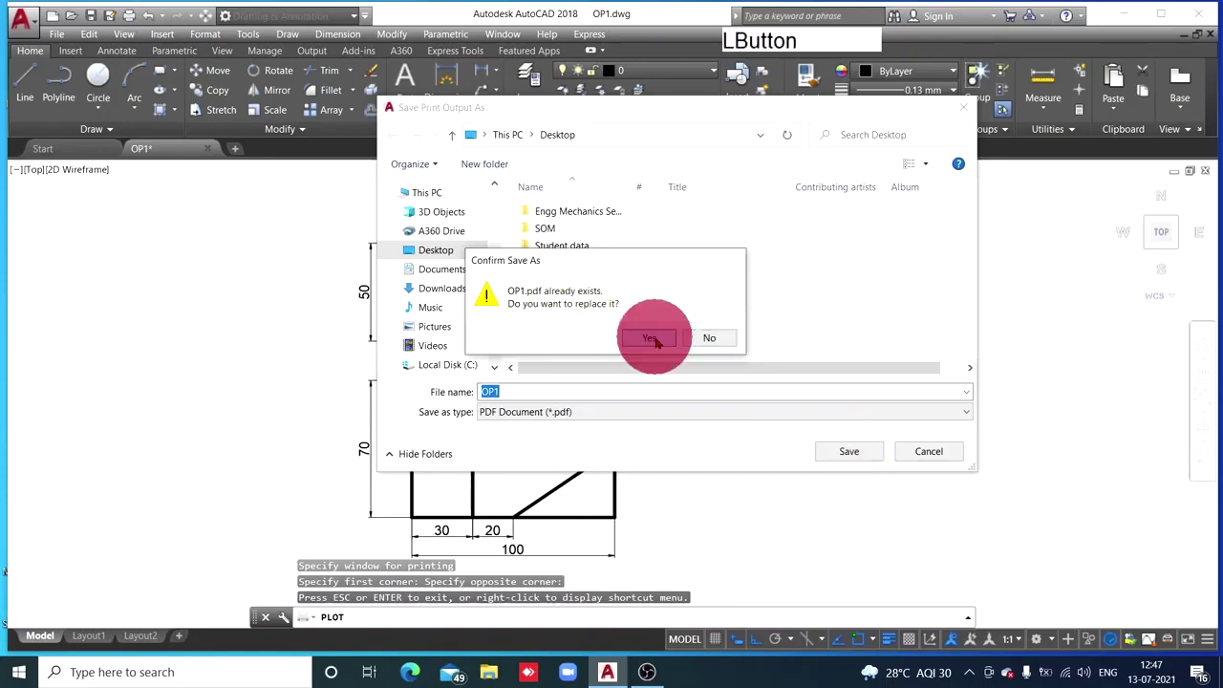